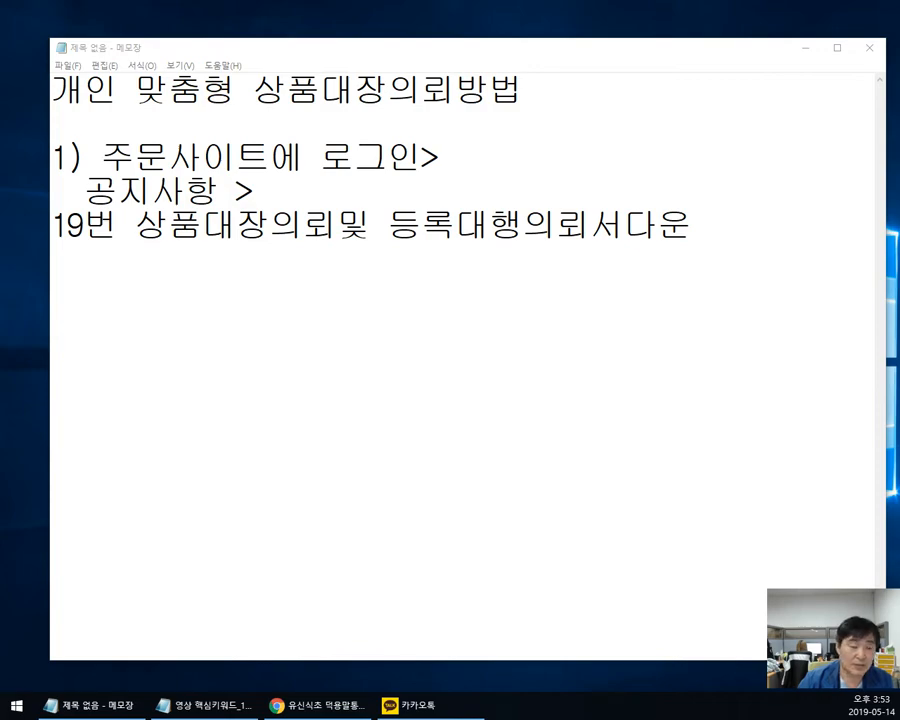
# Step: Switch to the order site in Chrome and open notice 19 on the 공지사항 board, moving its pop-up clear of the edge
pyautogui.moveTo(899, 150); pyautogui.dragTo(242, 1)
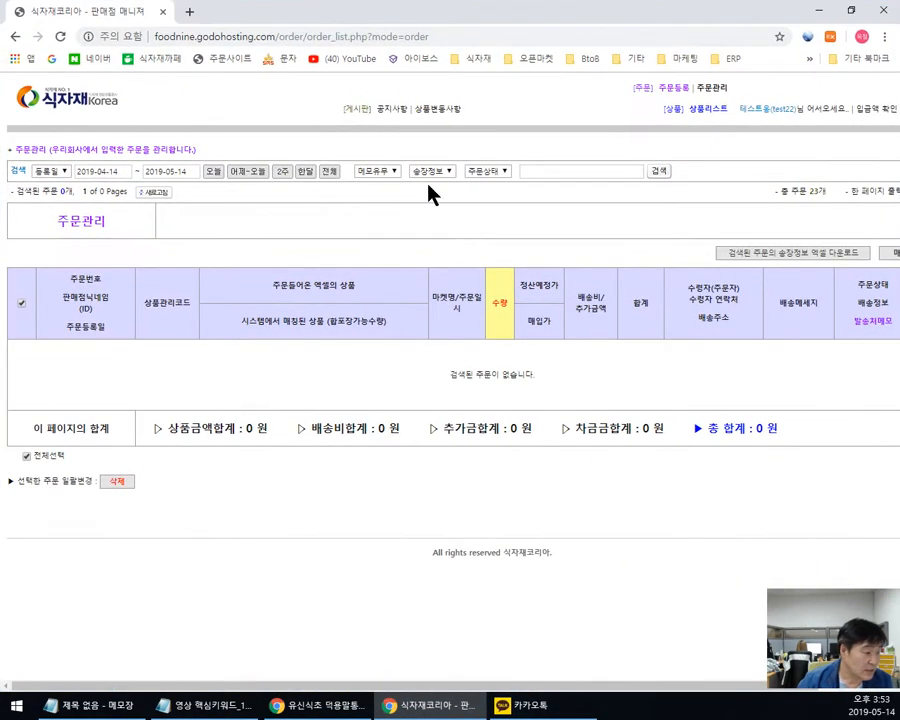
pyautogui.click(391, 112)
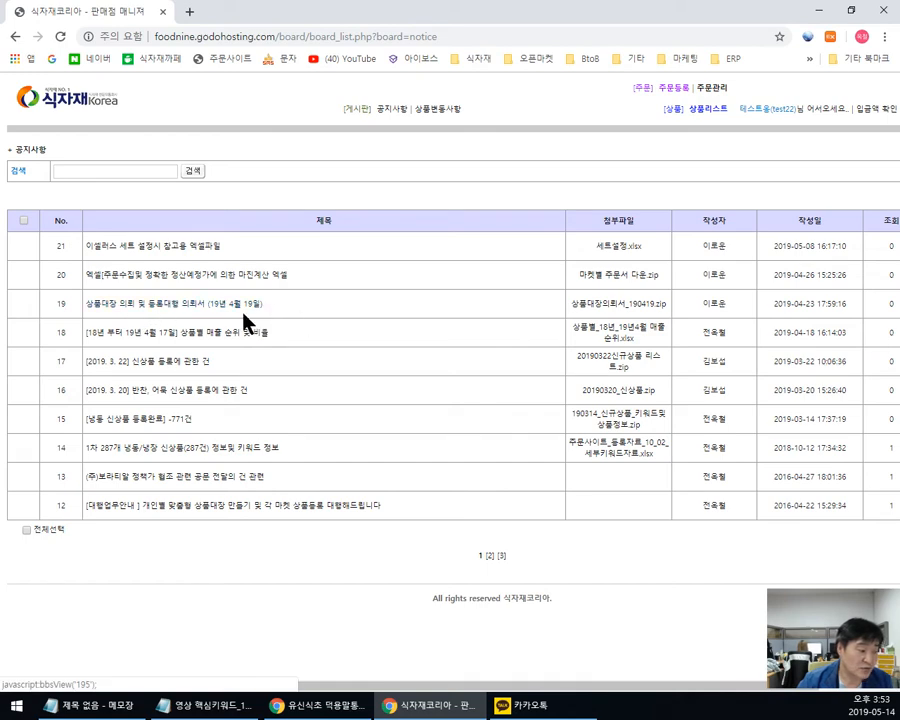
pyautogui.click(182, 304)
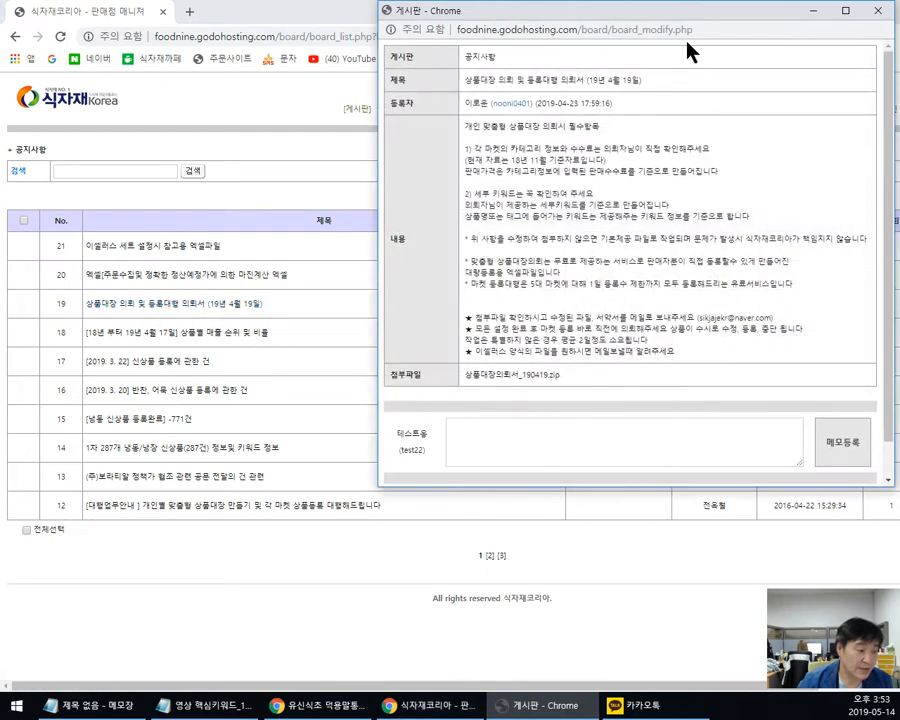
pyautogui.moveTo(703, 16); pyautogui.dragTo(460, 50)
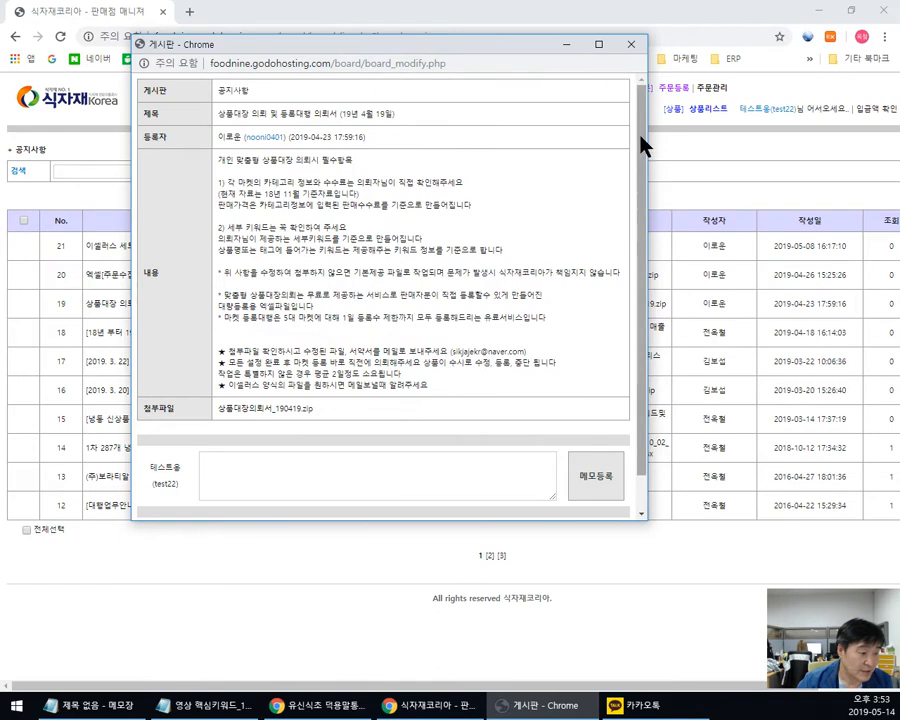
# Step: Review the custom product ledger request instructions by highlighting the notice's body text, and close the notice
pyautogui.scroll(-1, 600, 193)
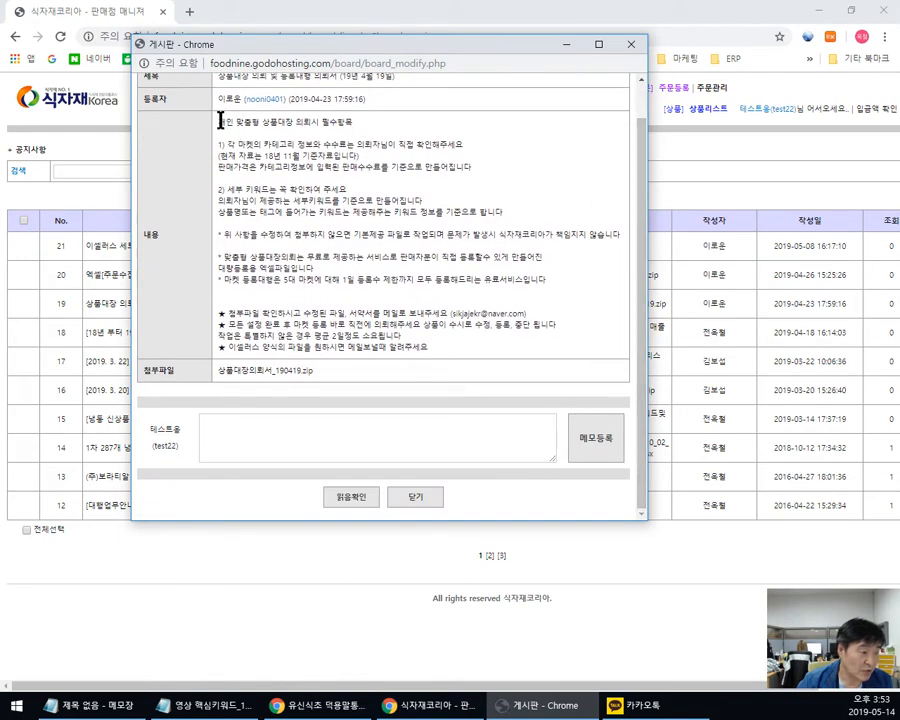
pyautogui.moveTo(219, 120); pyautogui.dragTo(628, 340)
pyautogui.click(641, 282)
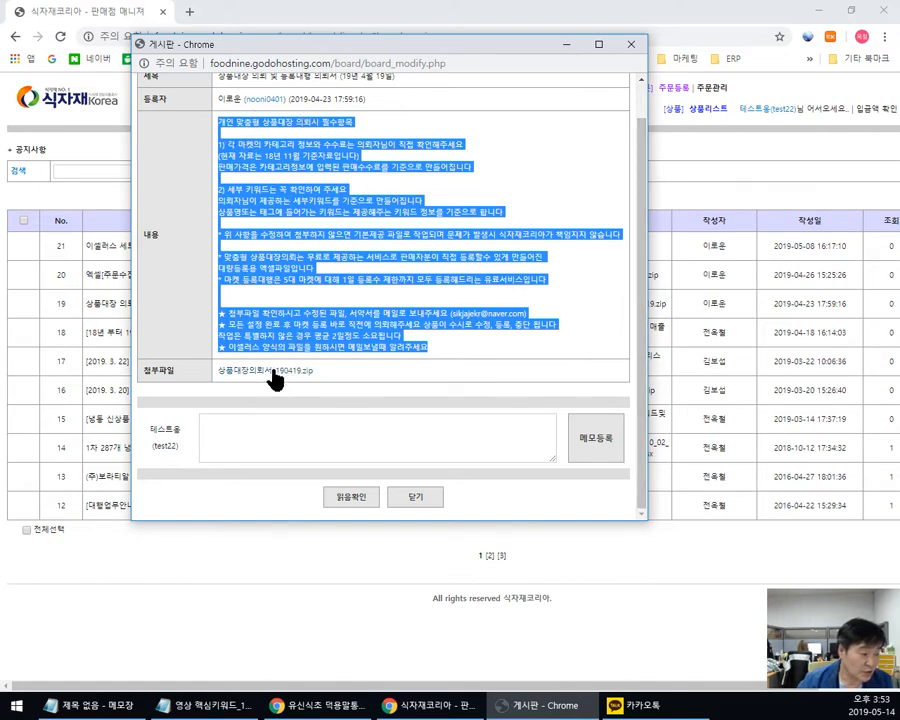
pyautogui.click(631, 47)
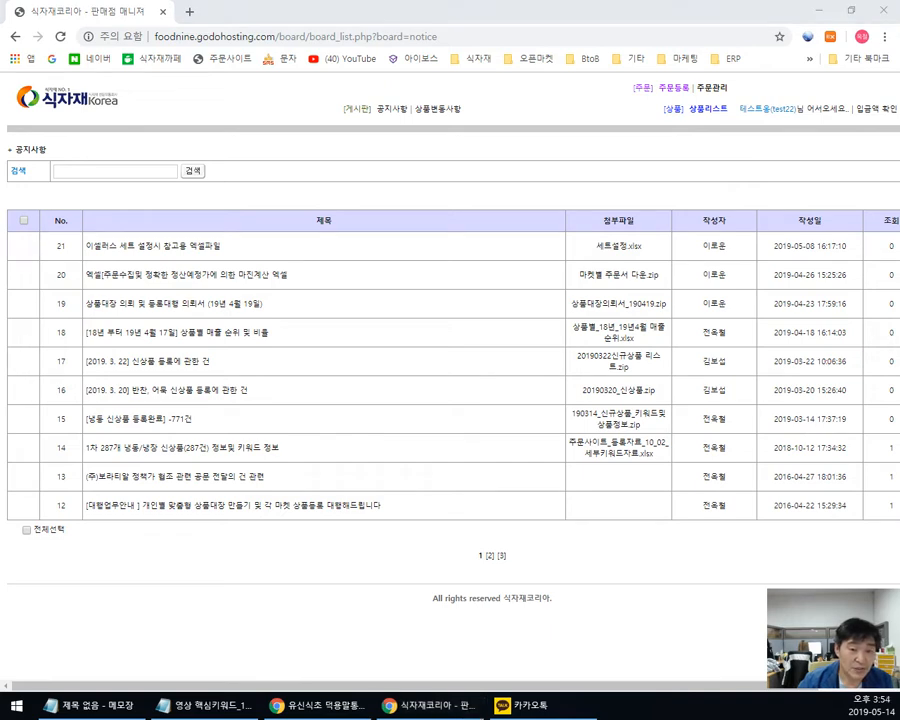
# Step: Switch to File Explorer and open the 의뢰서 folder inside 상품대장의뢰서_190419 to view the request documents
pyautogui.moveTo(898, 147); pyautogui.dragTo(375, 68)
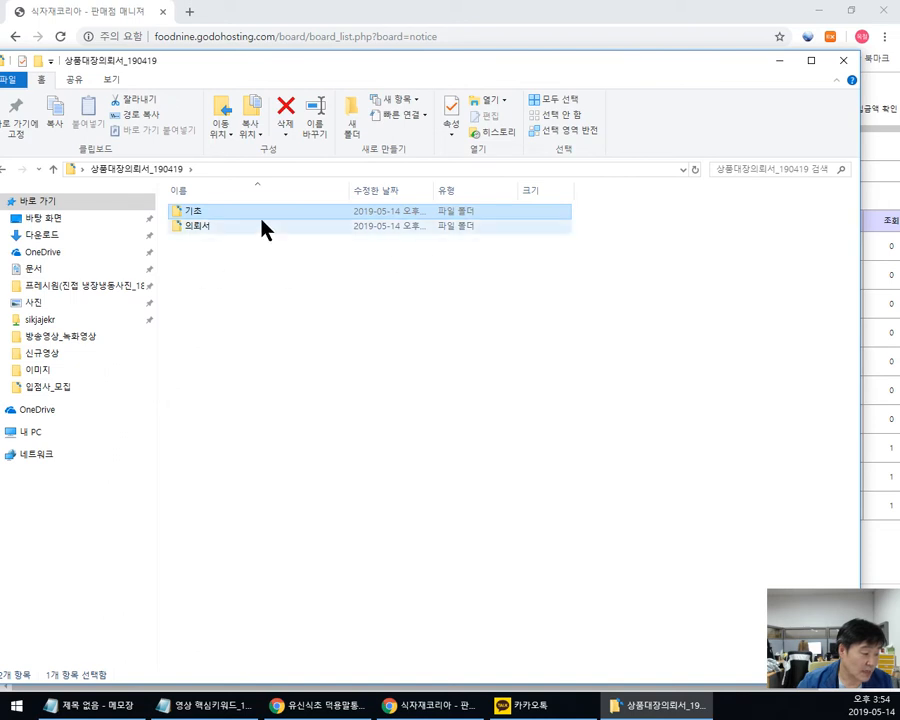
pyautogui.doubleClick(234, 228)
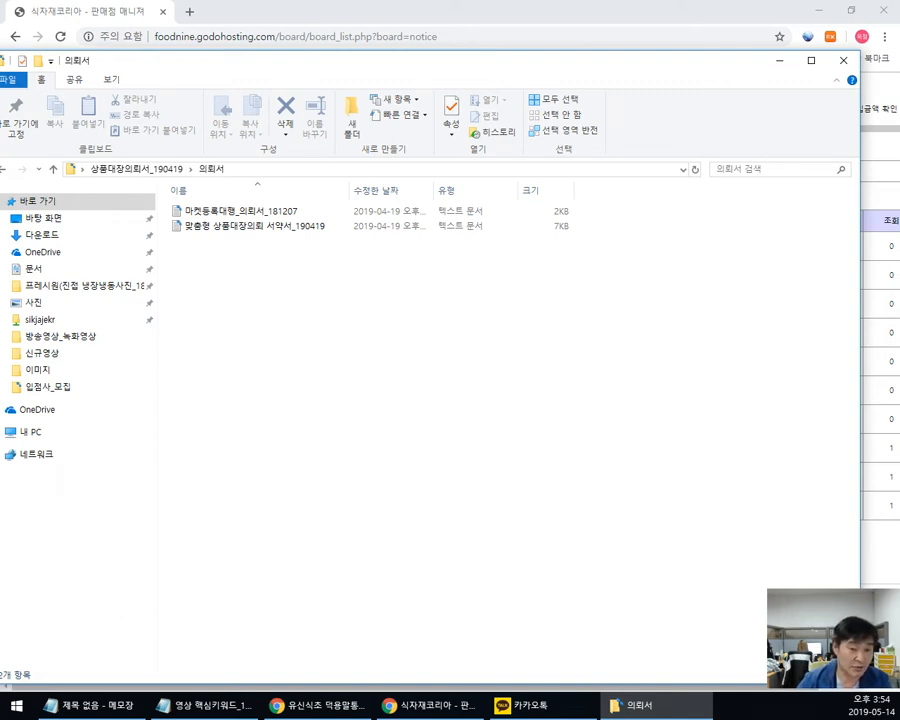
pyautogui.click(812, 66)
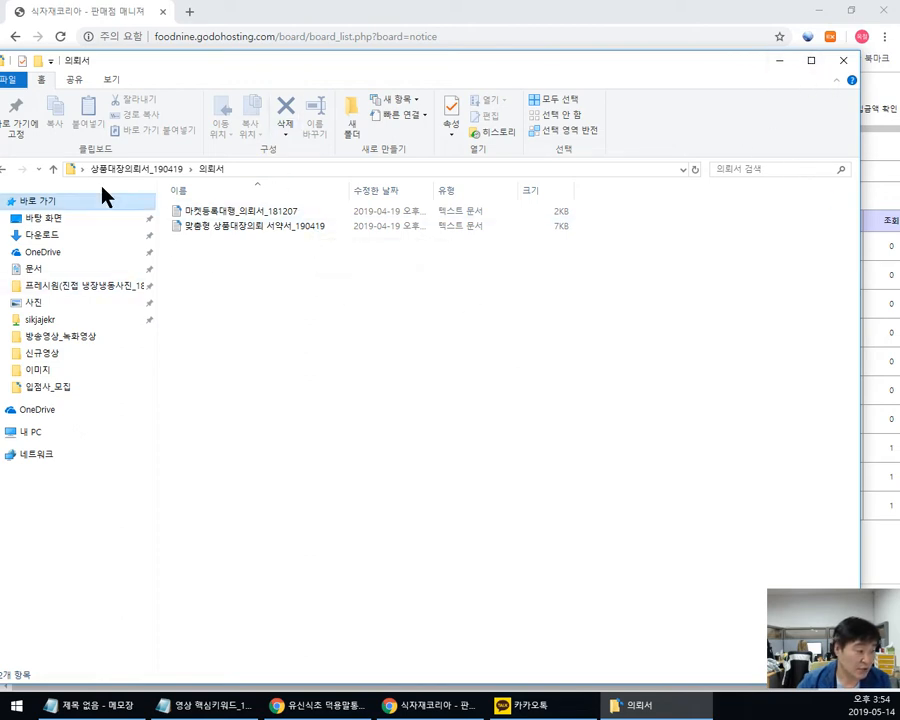
pyautogui.moveTo(440, 62); pyautogui.dragTo(492, 54)
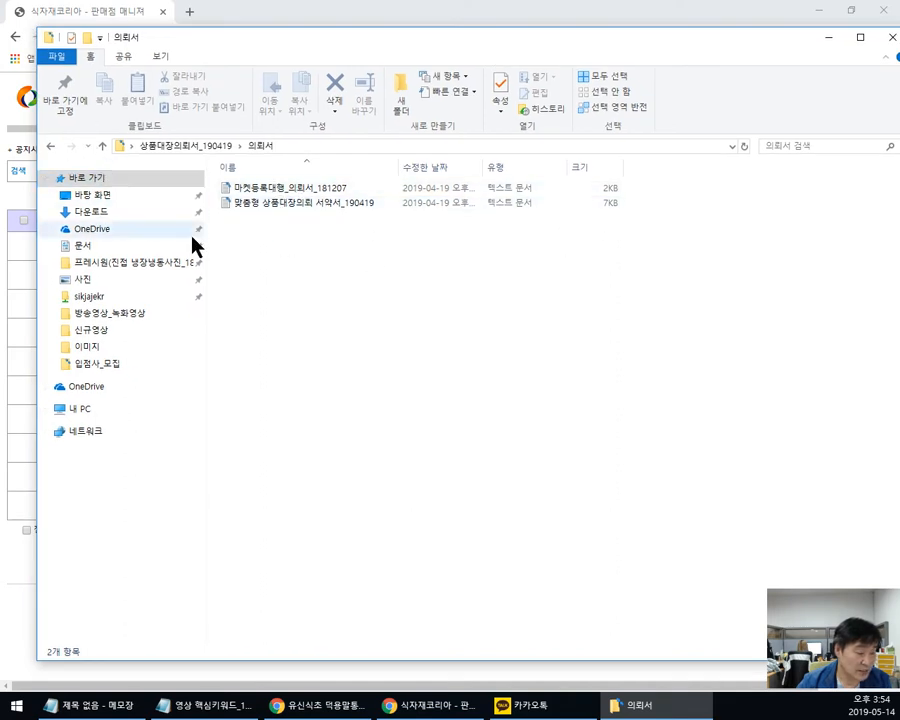
# Step: Return to the 상품대장의뢰서_190419 folder and open its 기초 subfolder
pyautogui.click(101, 146)
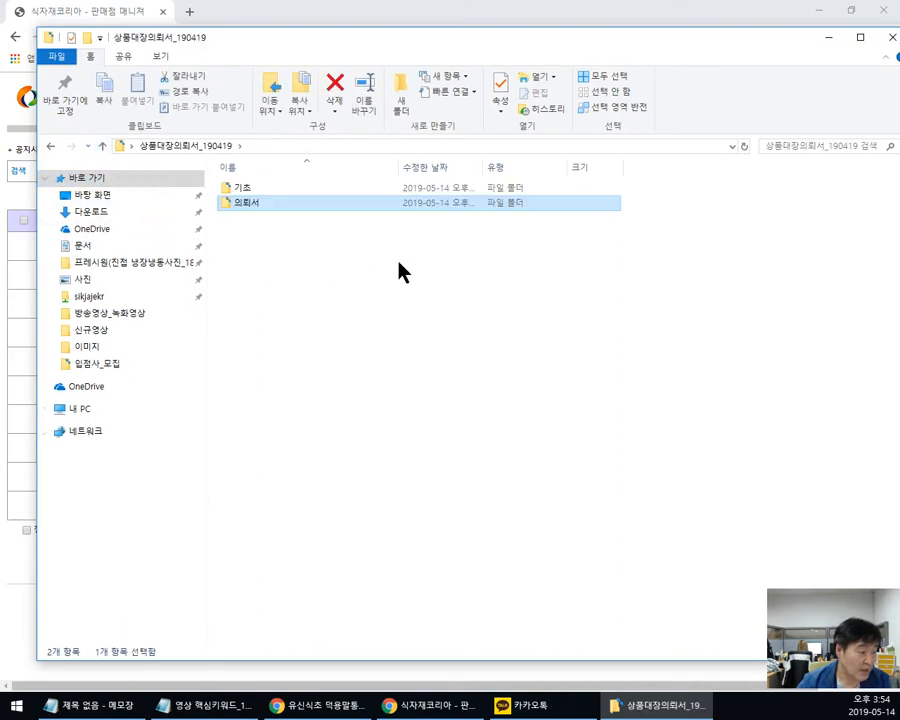
pyautogui.click(250, 188)
pyautogui.press('Return')
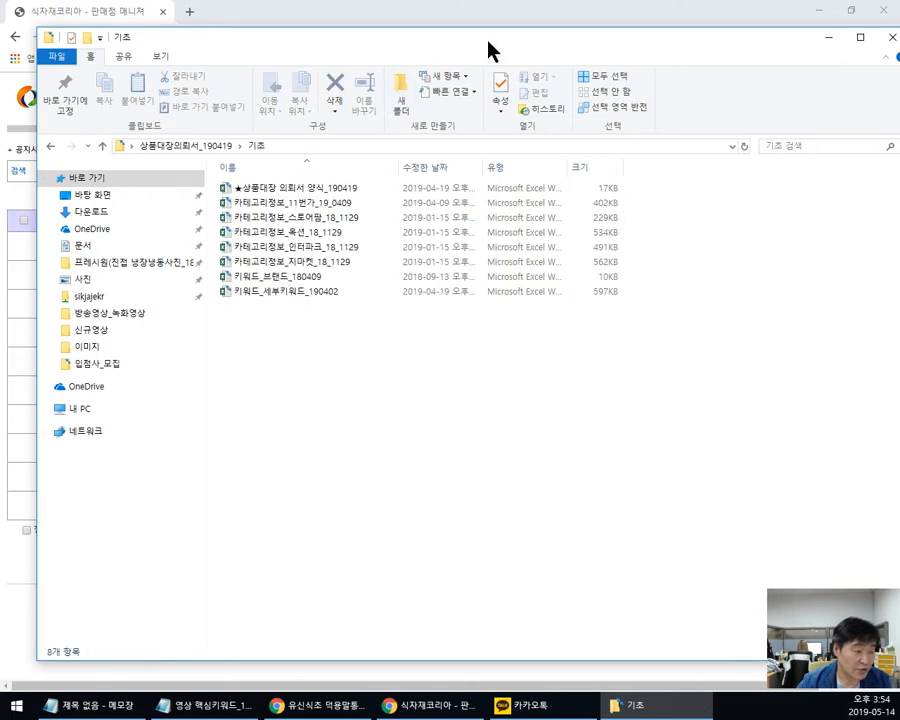
pyautogui.moveTo(490, 50); pyautogui.dragTo(473, 52)
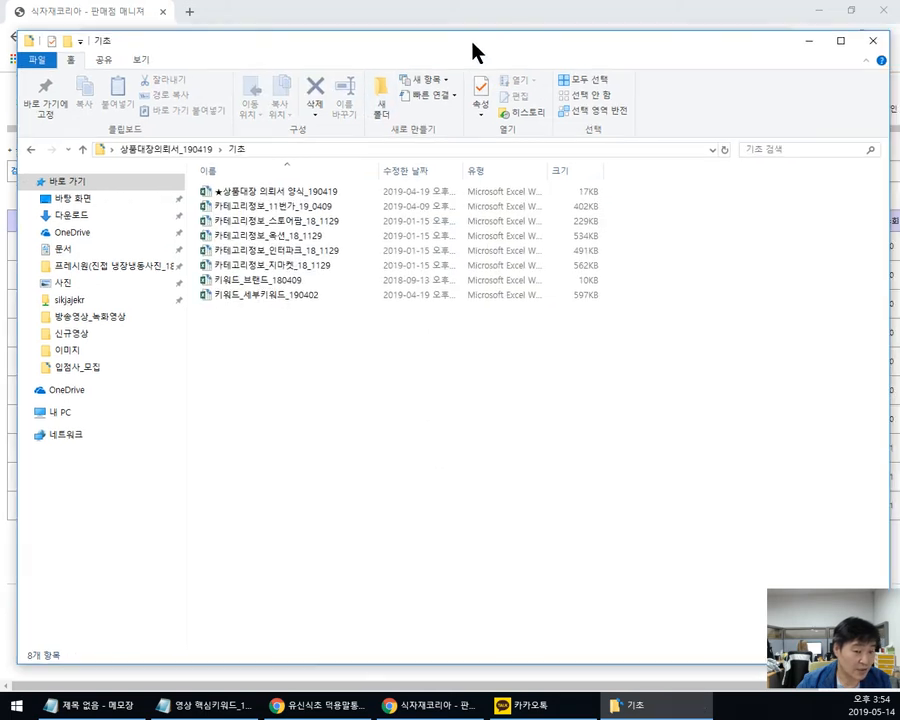
# Step: Open the 카테고리정보_11번가_19_0409 workbook in a maximized Excel window and look over its (대)카테고리명 column
pyautogui.doubleClick(276, 207)
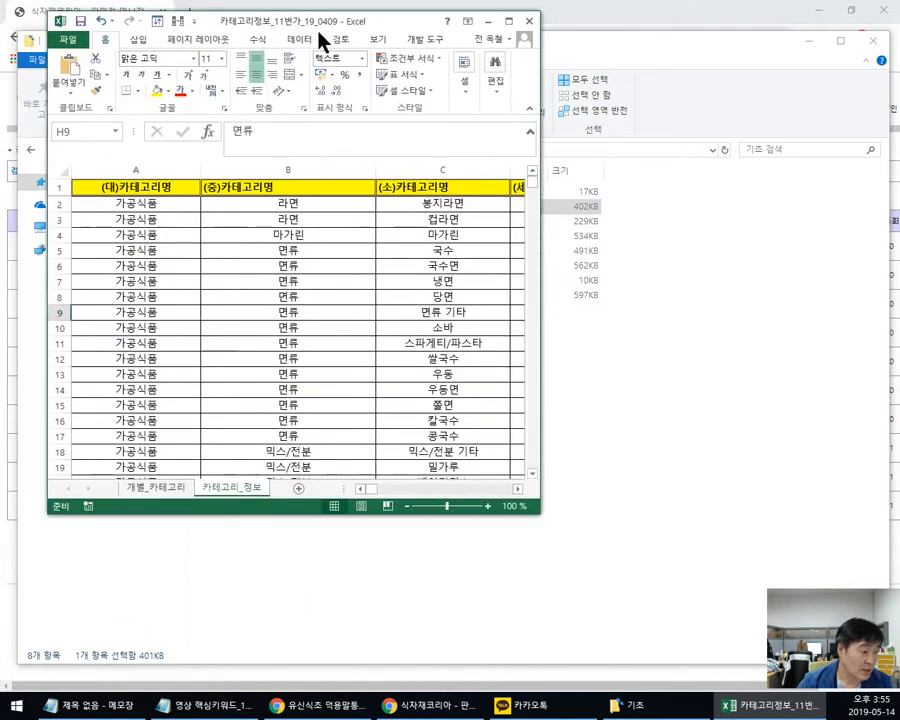
pyautogui.click(508, 20)
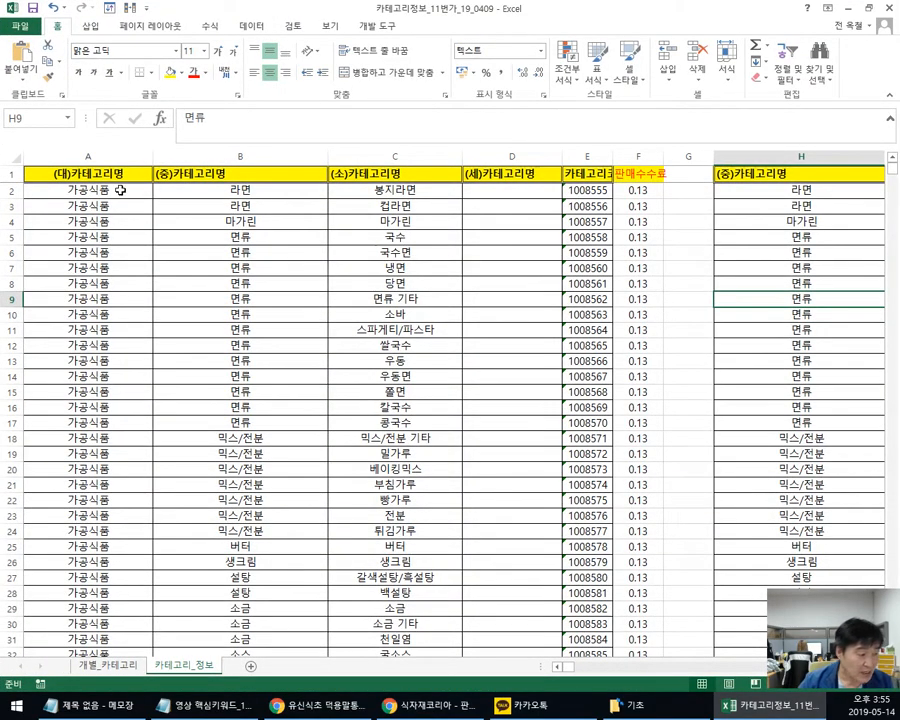
pyautogui.moveTo(96, 192); pyautogui.dragTo(101, 598)
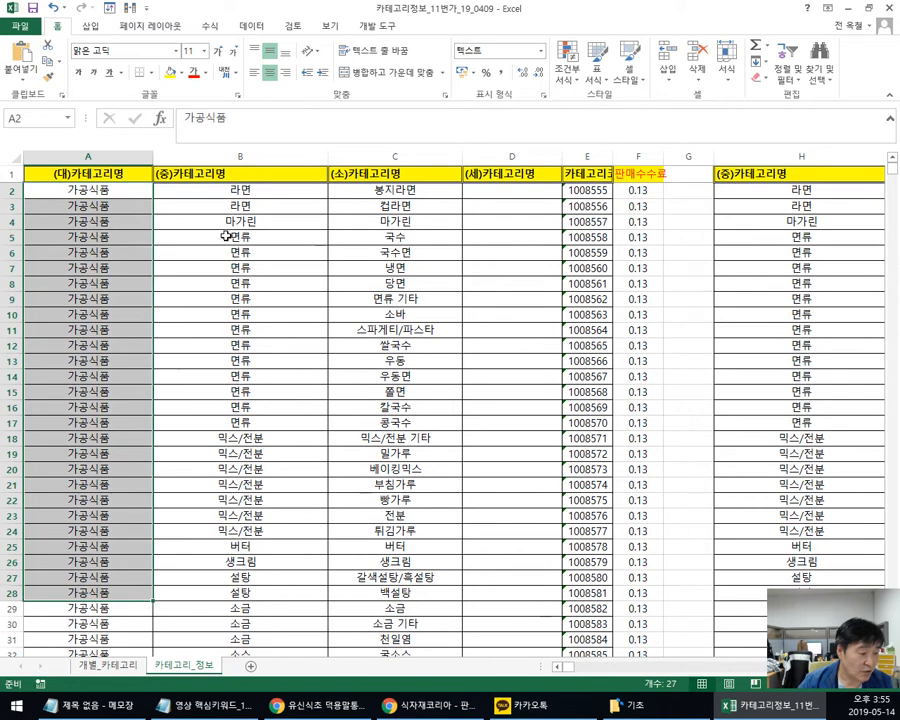
# Step: Examine the 판매수수료 values in column F for the 가공식품 categories, starting from row 2
pyautogui.moveTo(613, 164); pyautogui.dragTo(654, 436)
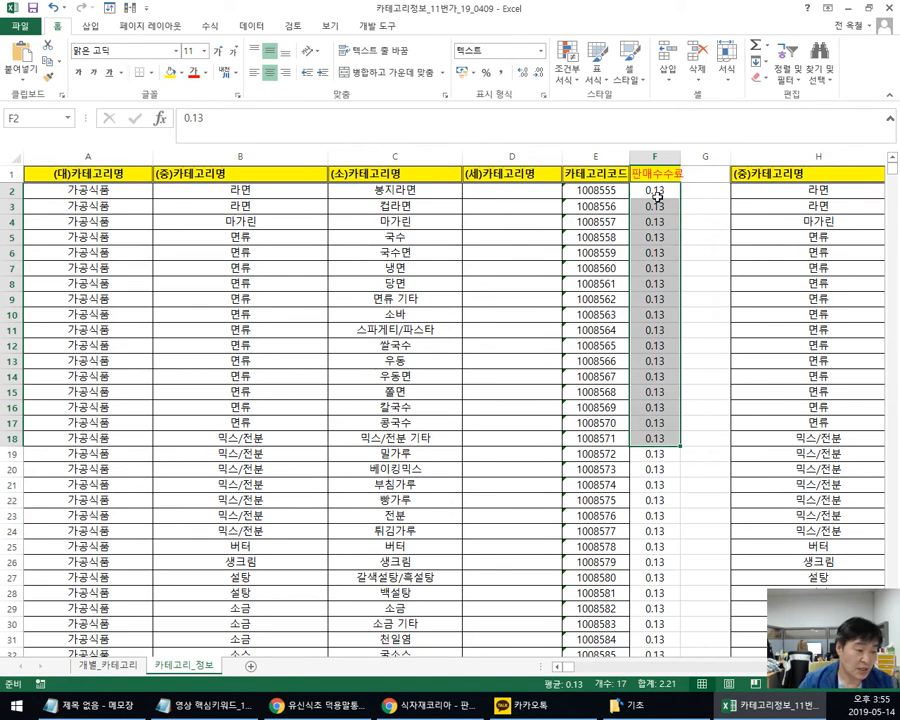
pyautogui.moveTo(654, 190); pyautogui.dragTo(654, 515)
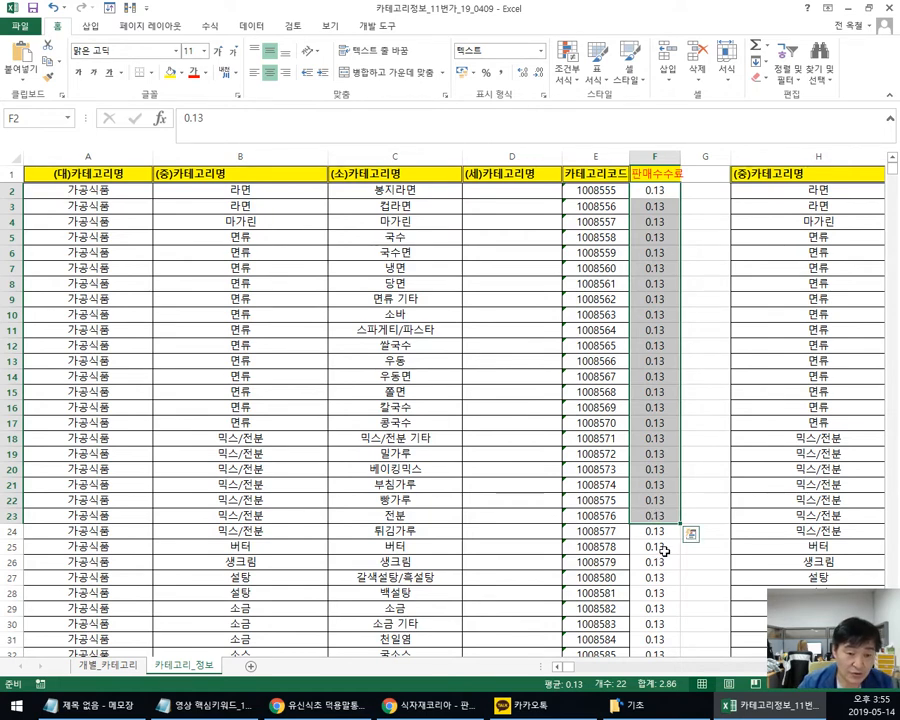
pyautogui.moveTo(650, 192); pyautogui.dragTo(652, 532)
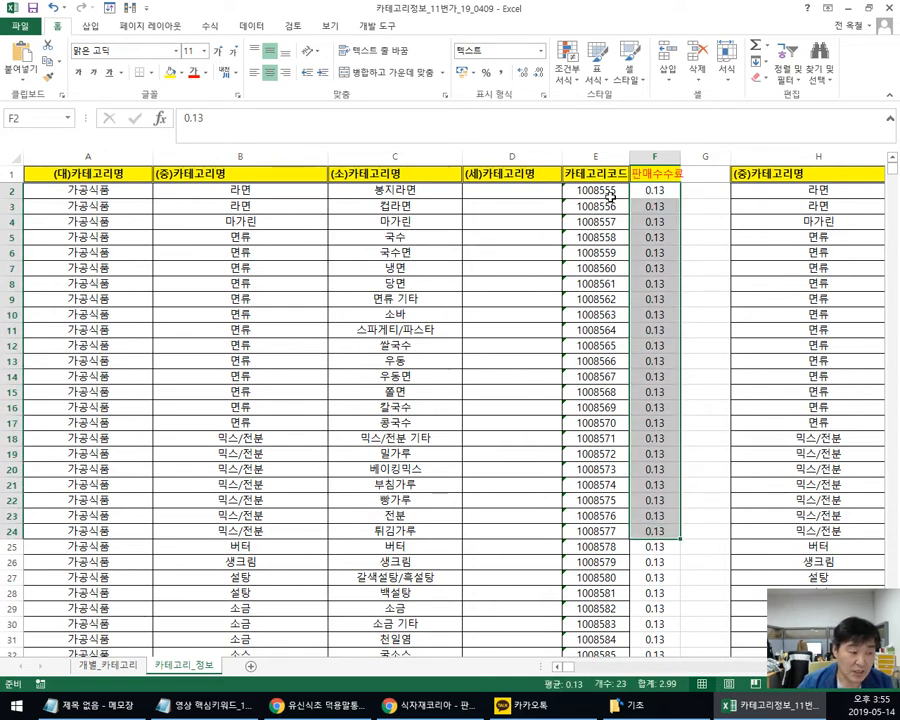
pyautogui.moveTo(648, 190); pyautogui.dragTo(652, 519)
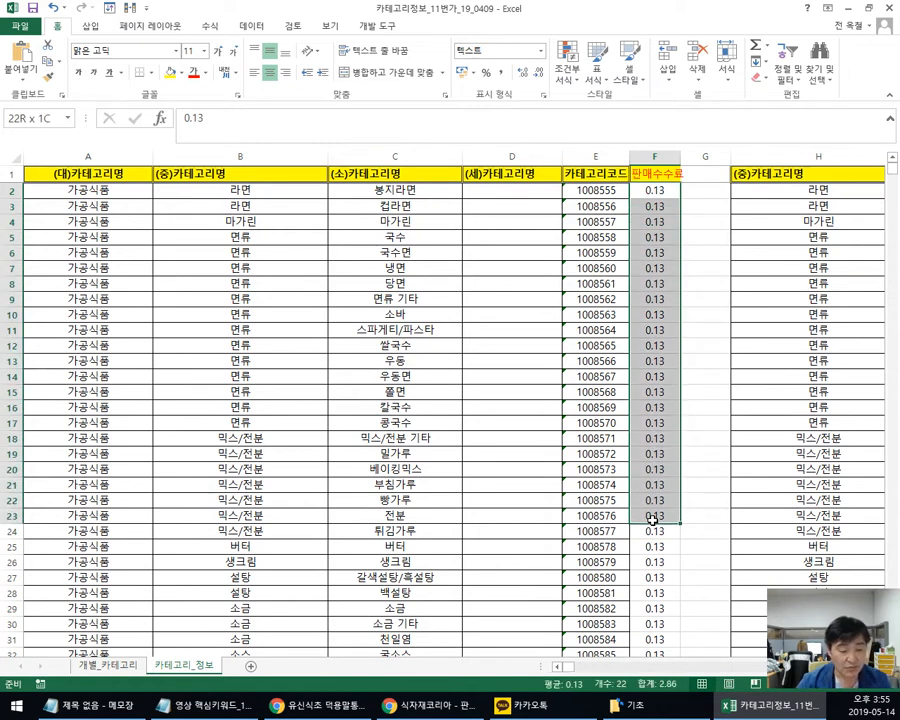
pyautogui.moveTo(652, 518); pyautogui.dragTo(652, 518)
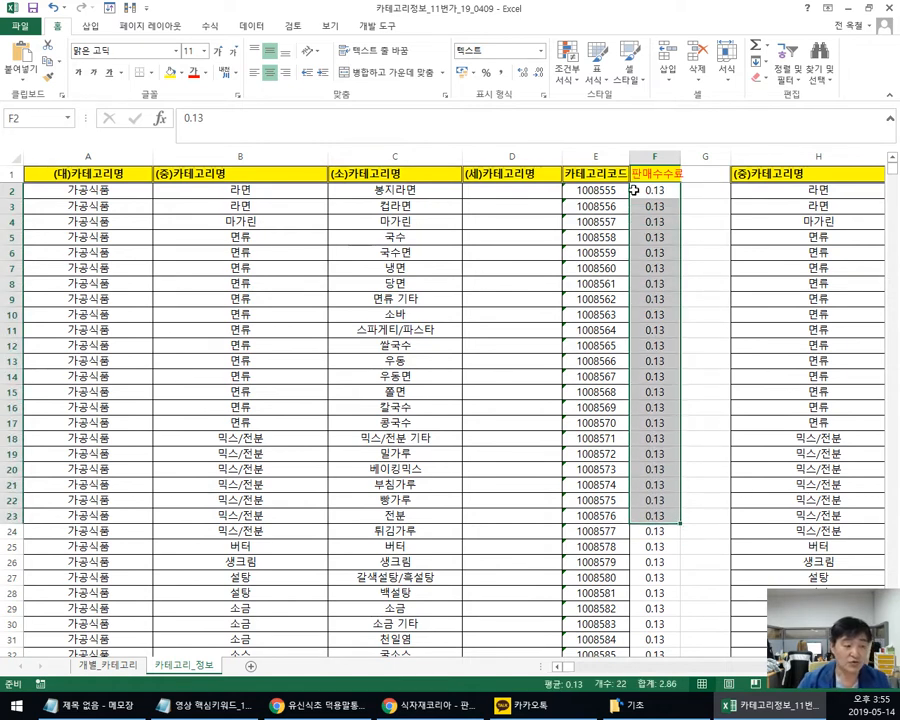
pyautogui.moveTo(641, 188); pyautogui.dragTo(645, 468)
pyautogui.click(70, 194)
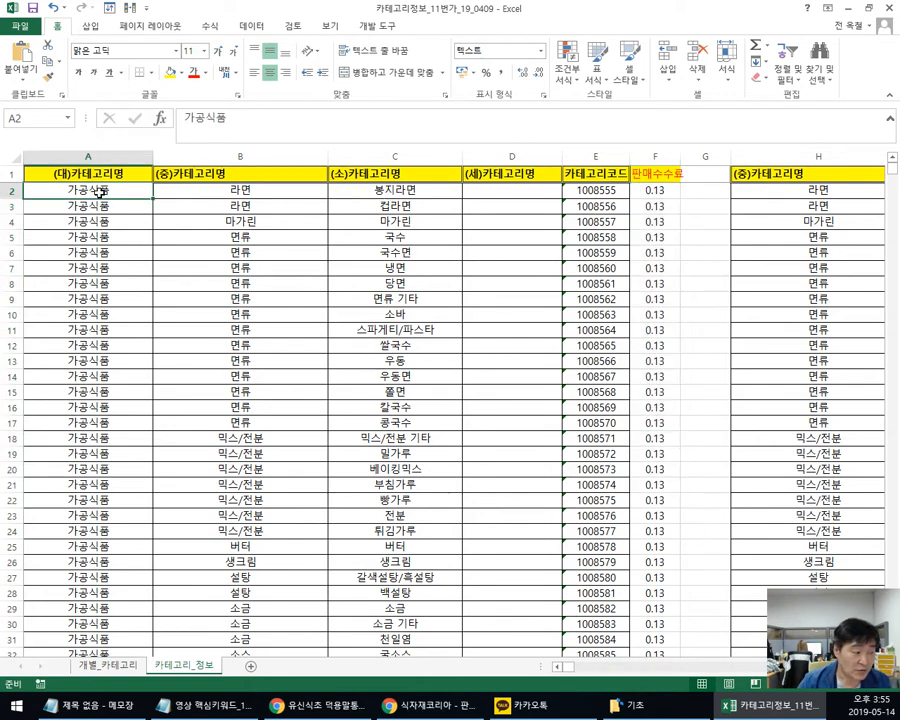
pyautogui.moveTo(631, 193); pyautogui.dragTo(657, 446)
# Step: Examine the 판매수수료 entries further down the category list, around rows 1072 to 1088, and return to cell F2
pyautogui.scroll(-7, 657, 446)
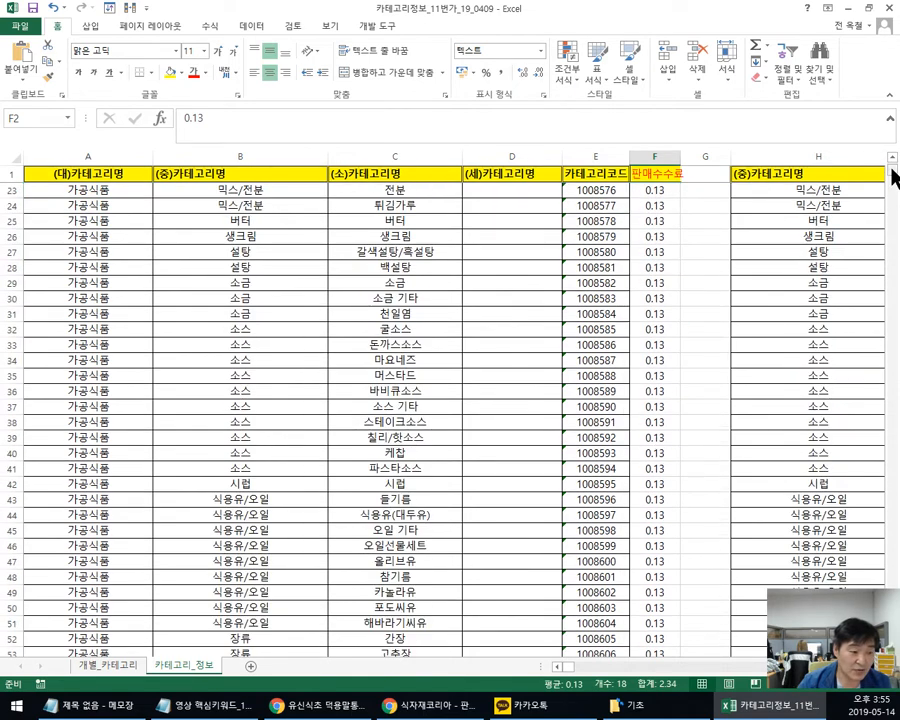
pyautogui.moveTo(891, 172); pyautogui.dragTo(886, 236)
pyautogui.click(671, 237)
pyautogui.moveTo(695, 497); pyautogui.dragTo(678, 485)
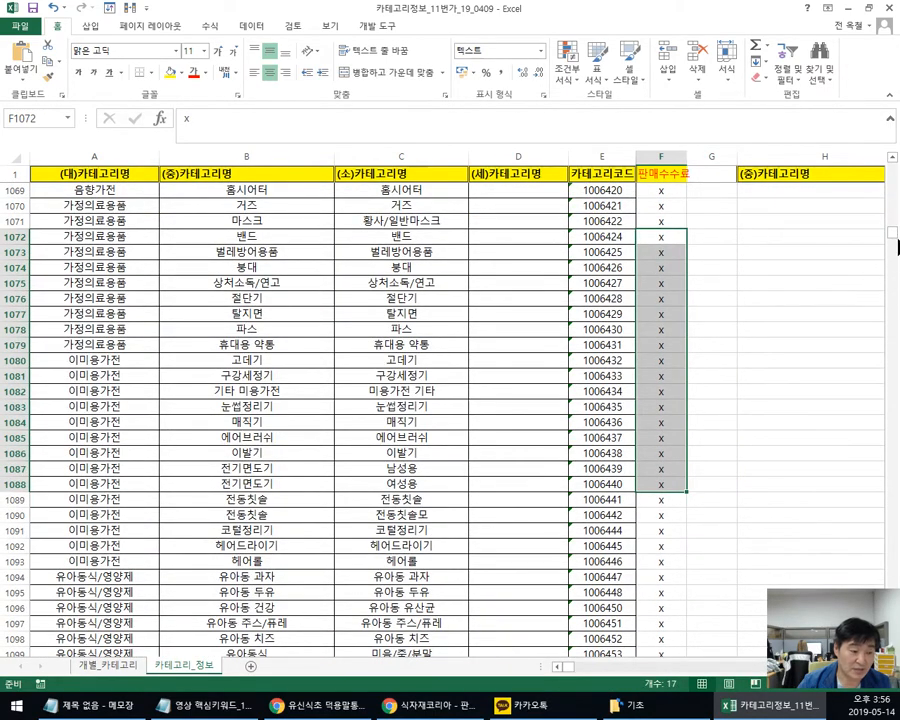
pyautogui.moveTo(890, 237); pyautogui.dragTo(890, 223)
pyautogui.moveTo(660, 190); pyautogui.dragTo(667, 488)
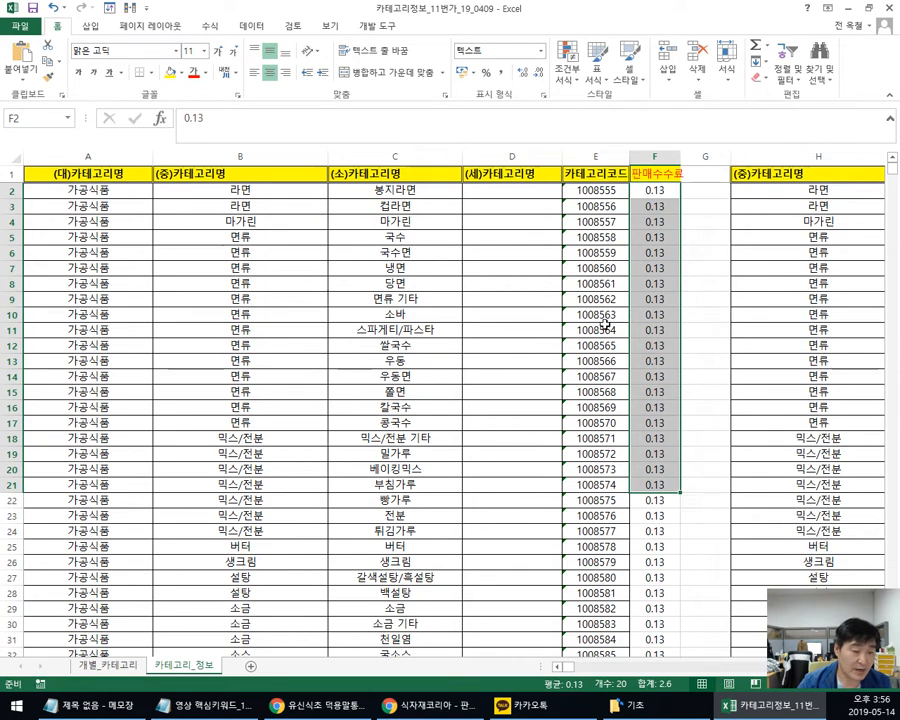
pyautogui.click(645, 189)
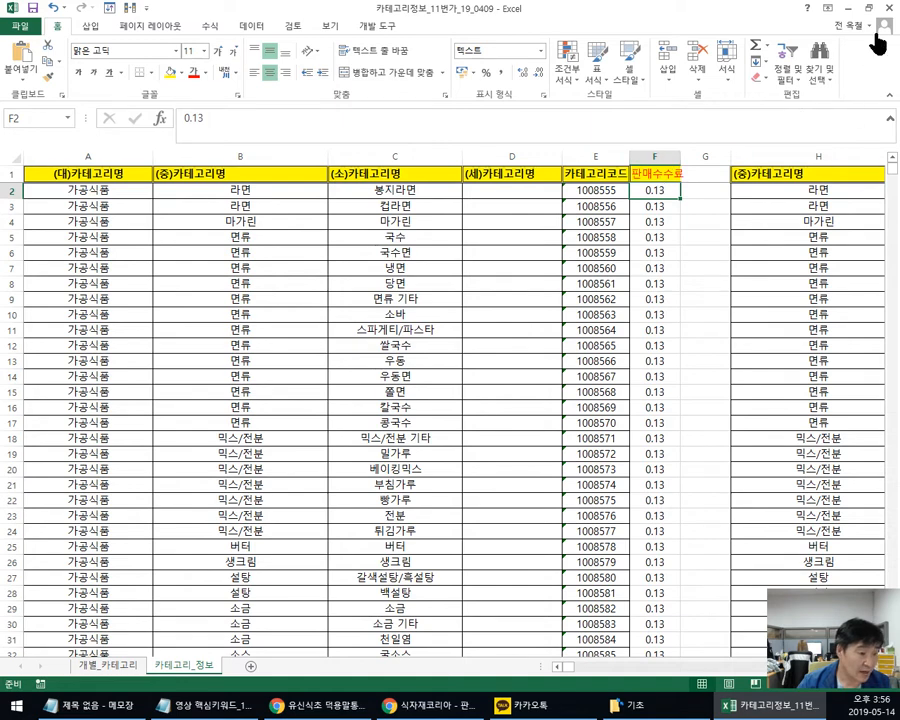
# Step: Check the 개별_카테고리 and 카테고리_정보 sheets, and close the workbook without saving
pyautogui.click(102, 664)
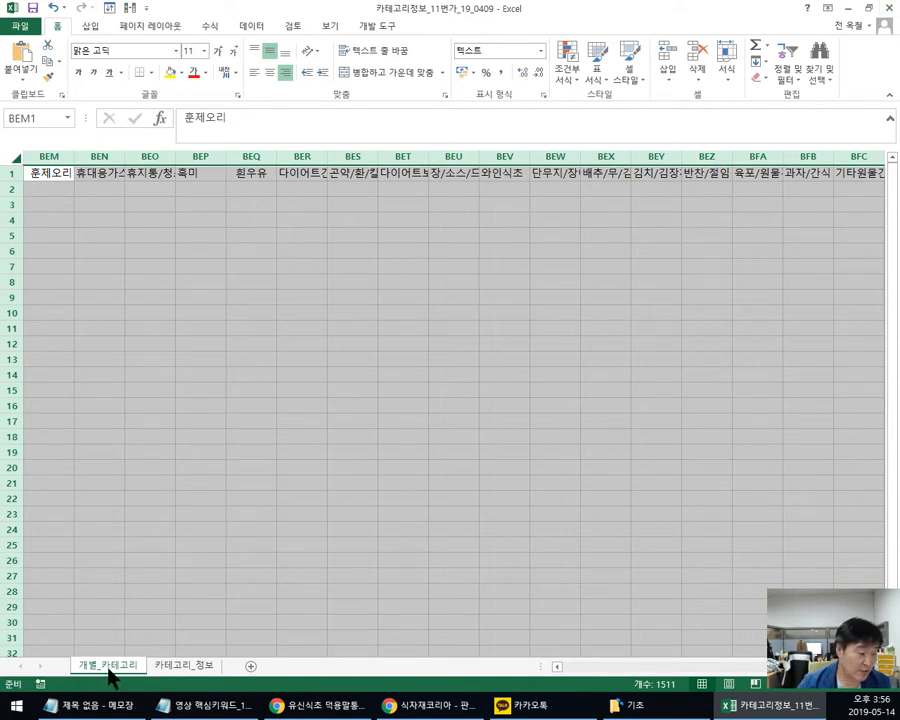
pyautogui.click(190, 667)
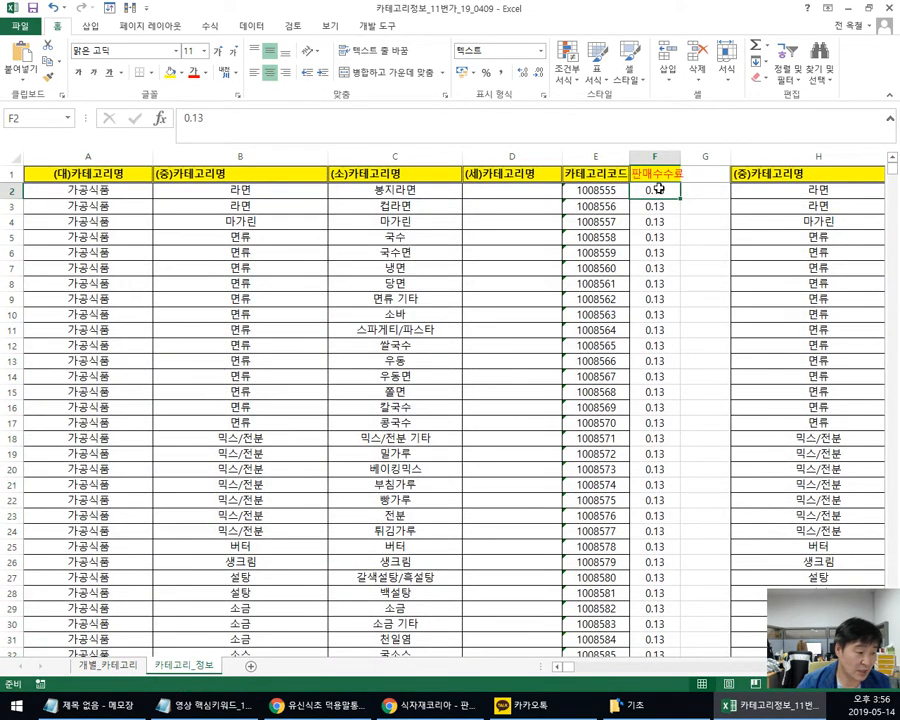
pyautogui.moveTo(659, 188); pyautogui.dragTo(665, 343)
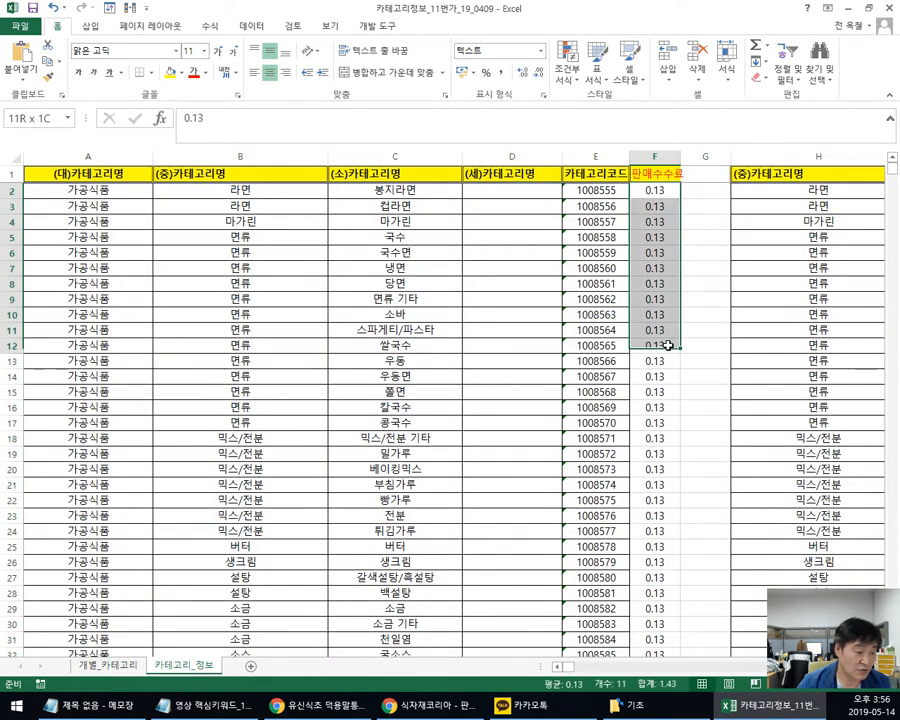
pyautogui.click(891, 12)
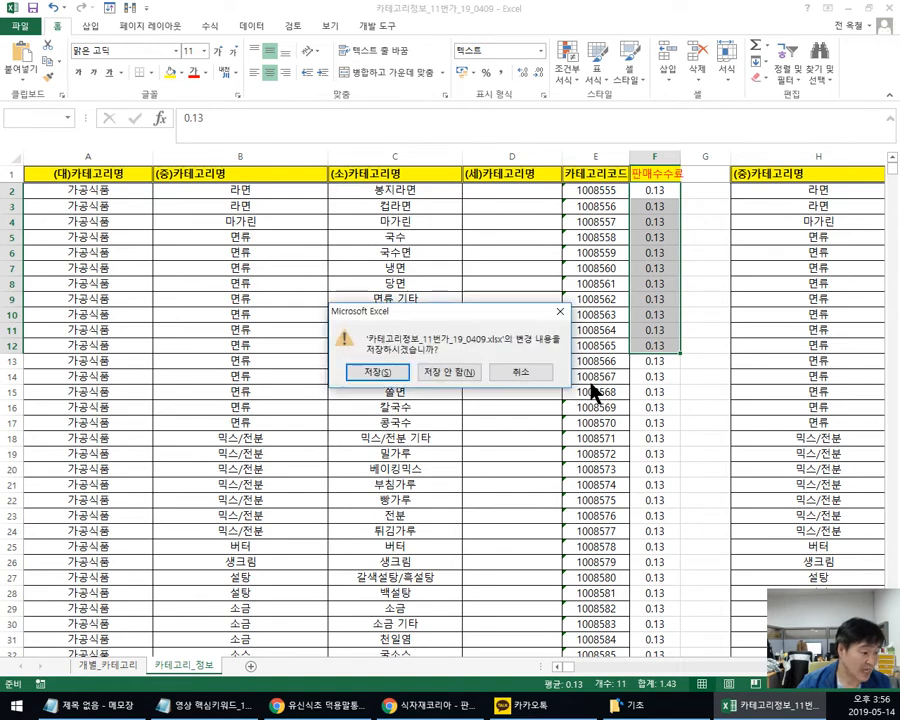
pyautogui.click(455, 372)
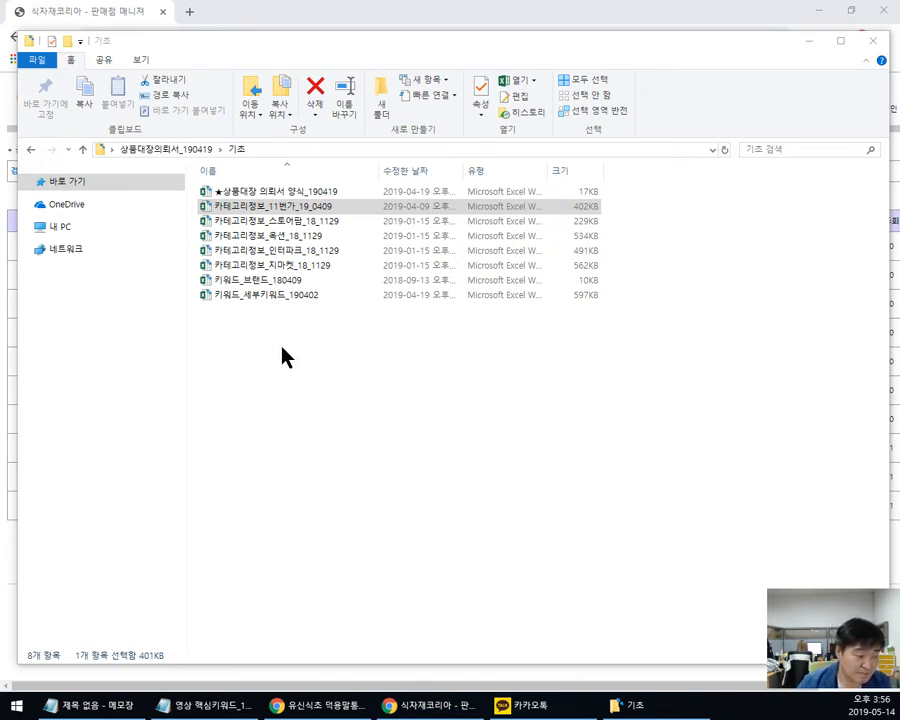
# Step: Open the 키워드_세부키워드_190402 workbook in a maximized window and inspect the keyword headings in row 1
pyautogui.doubleClick(298, 297)
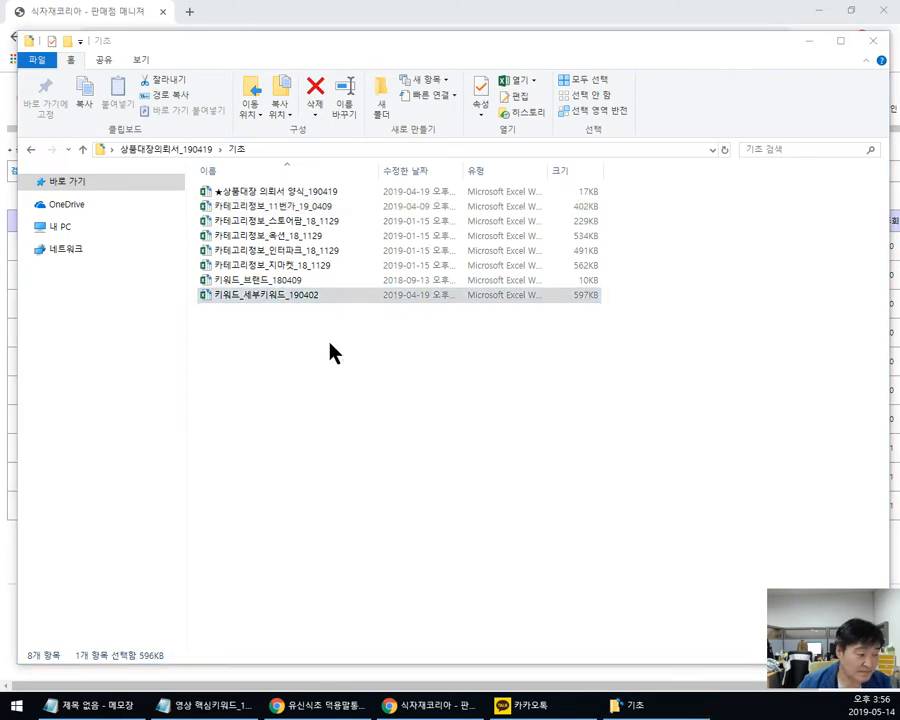
pyautogui.moveTo(897, 52); pyautogui.dragTo(267, 50)
pyautogui.click(482, 54)
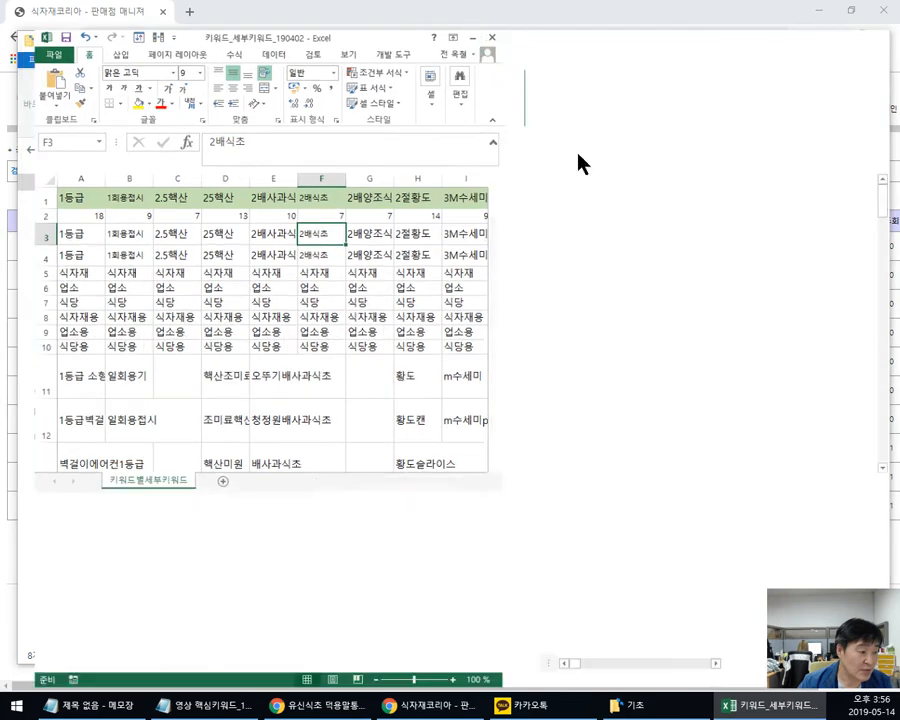
pyautogui.click(303, 184)
pyautogui.click(240, 174)
pyautogui.click(197, 177)
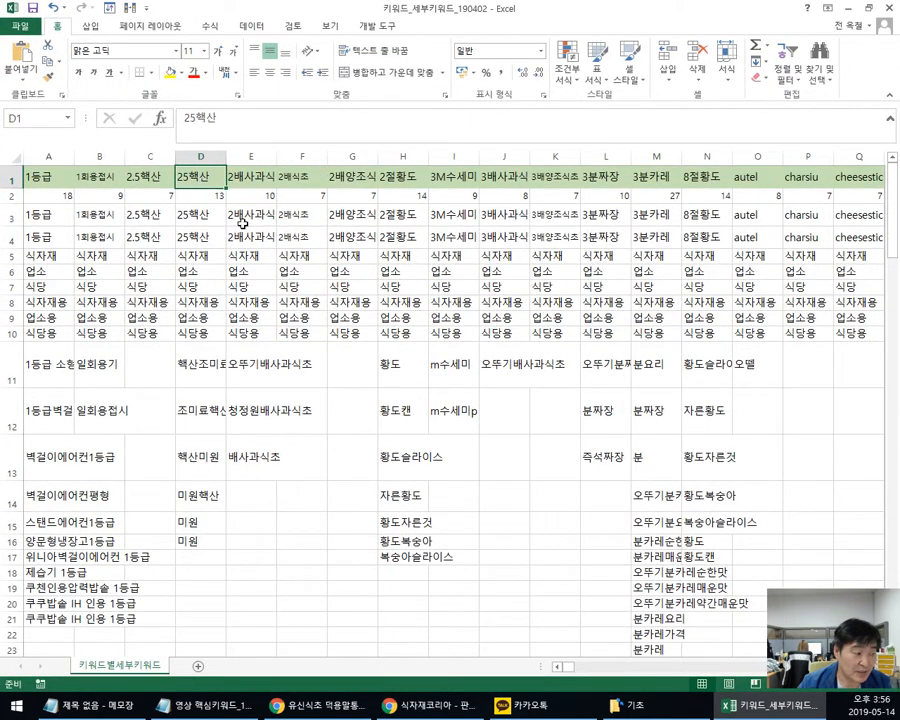
# Step: Inspect the main keyword headings in row 1 and highlight the 3분카레 text in cell M1
pyautogui.click(141, 183)
pyautogui.click(250, 178)
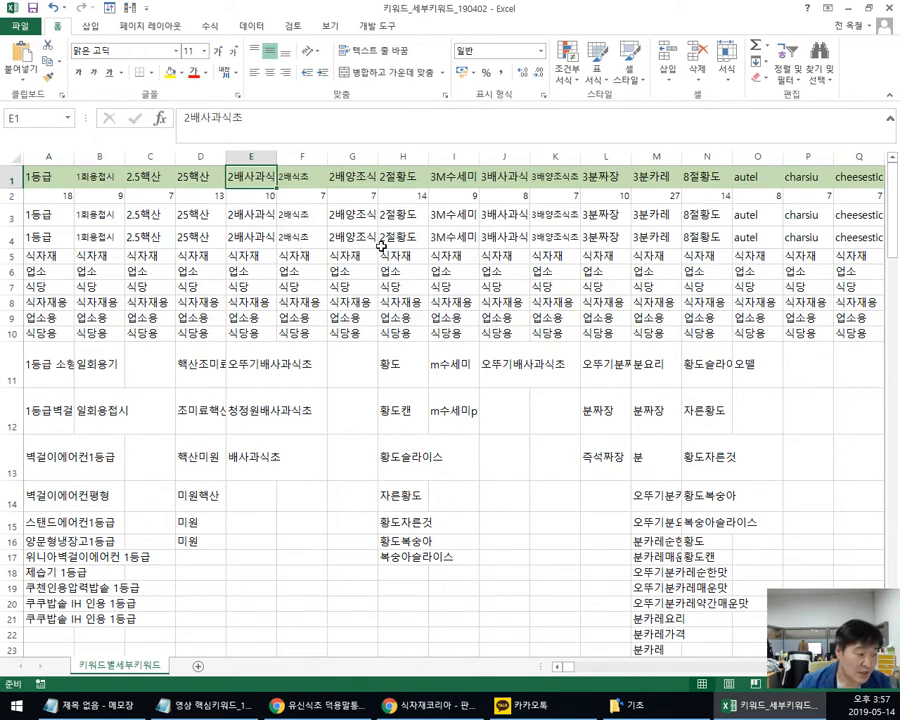
pyautogui.click(665, 185)
pyautogui.moveTo(247, 114); pyautogui.dragTo(93, 118)
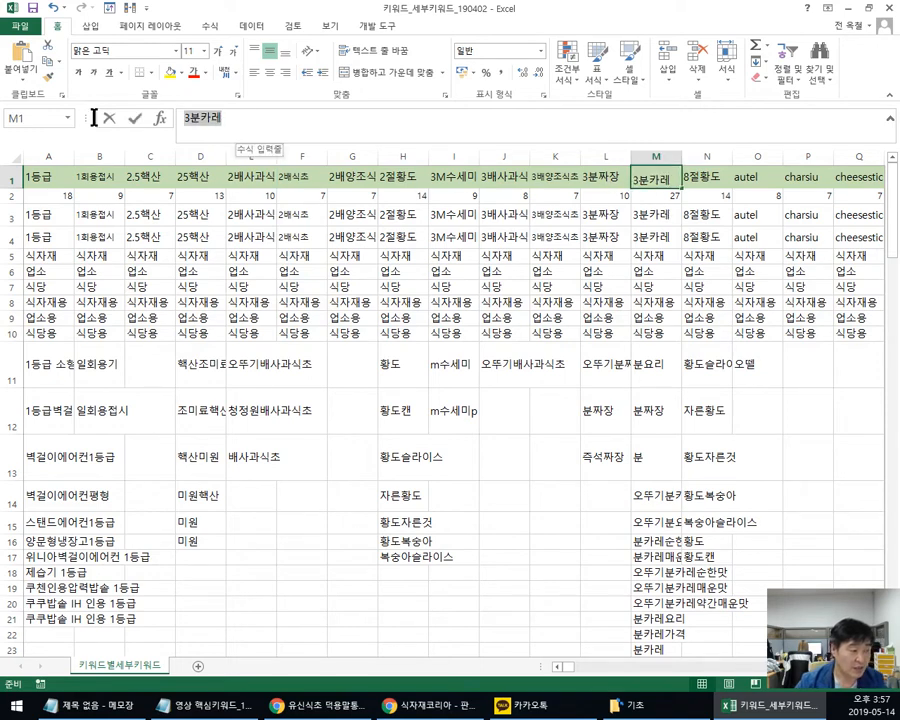
# Step: Examine the detailed keywords listed under 3분카레 in column M, from row 3 through row 14
pyautogui.click(655, 214)
pyautogui.click(662, 257)
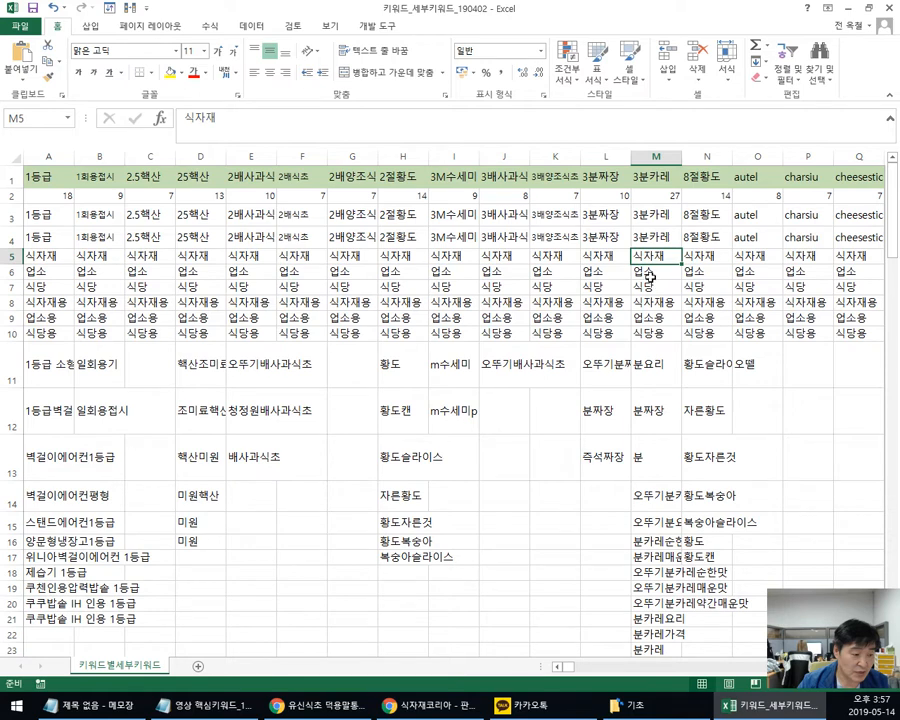
pyautogui.click(650, 272)
pyautogui.click(650, 302)
pyautogui.click(650, 318)
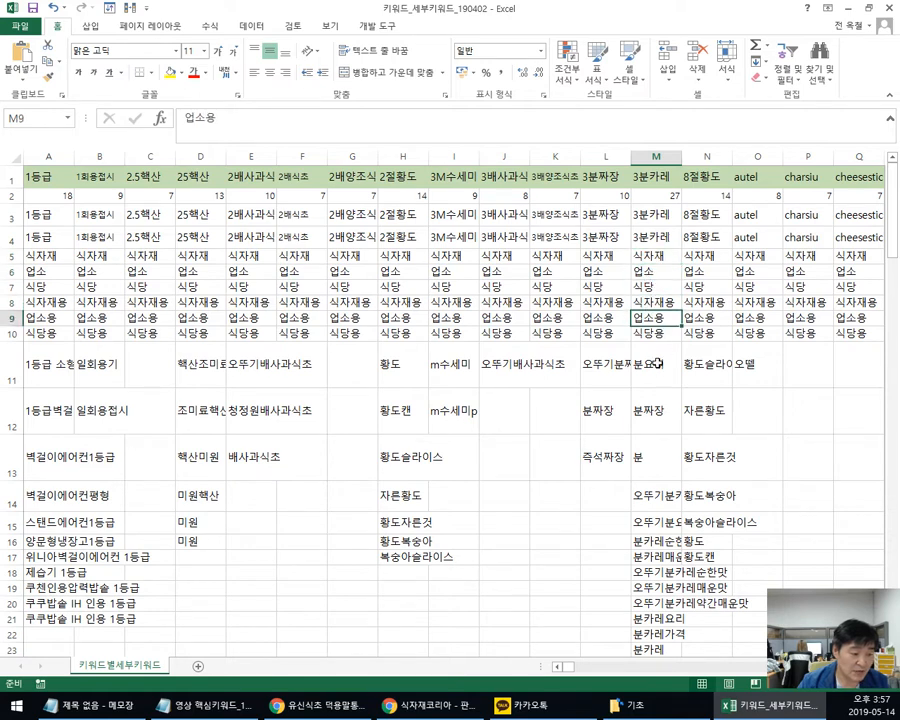
pyautogui.click(648, 366)
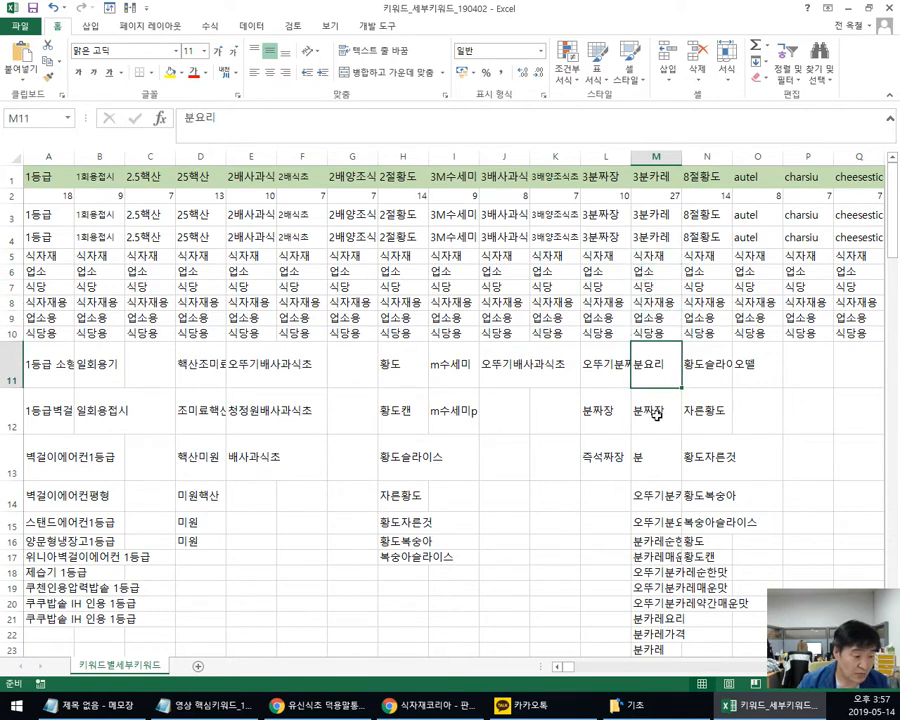
pyautogui.click(656, 414)
pyautogui.click(654, 460)
pyautogui.click(655, 500)
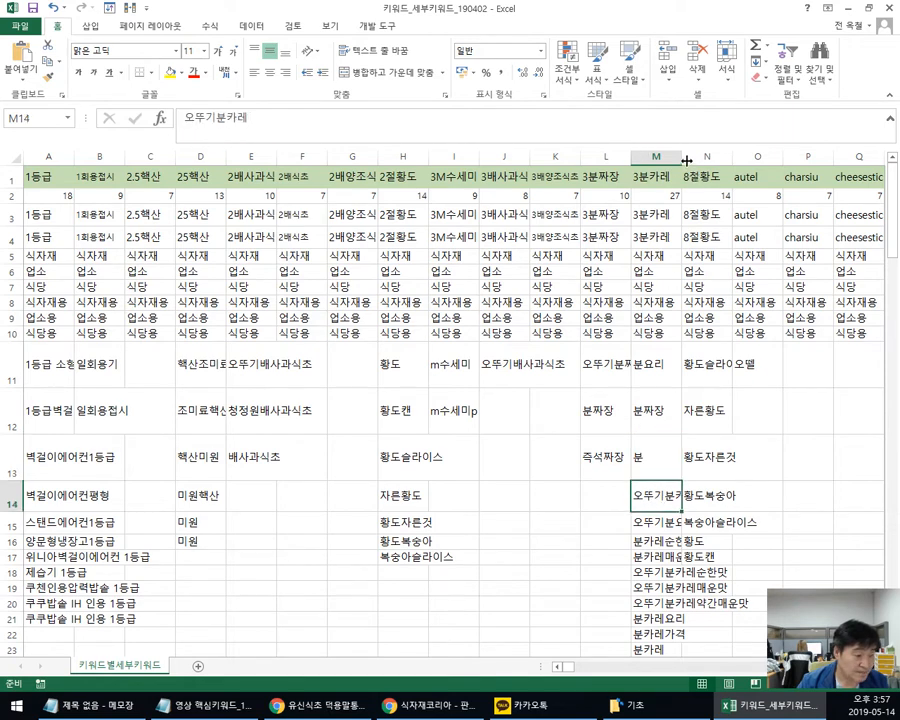
# Step: Widen column M to fit its longer keywords and examine the entries in rows 15 to 17
pyautogui.moveTo(686, 160); pyautogui.dragTo(750, 160)
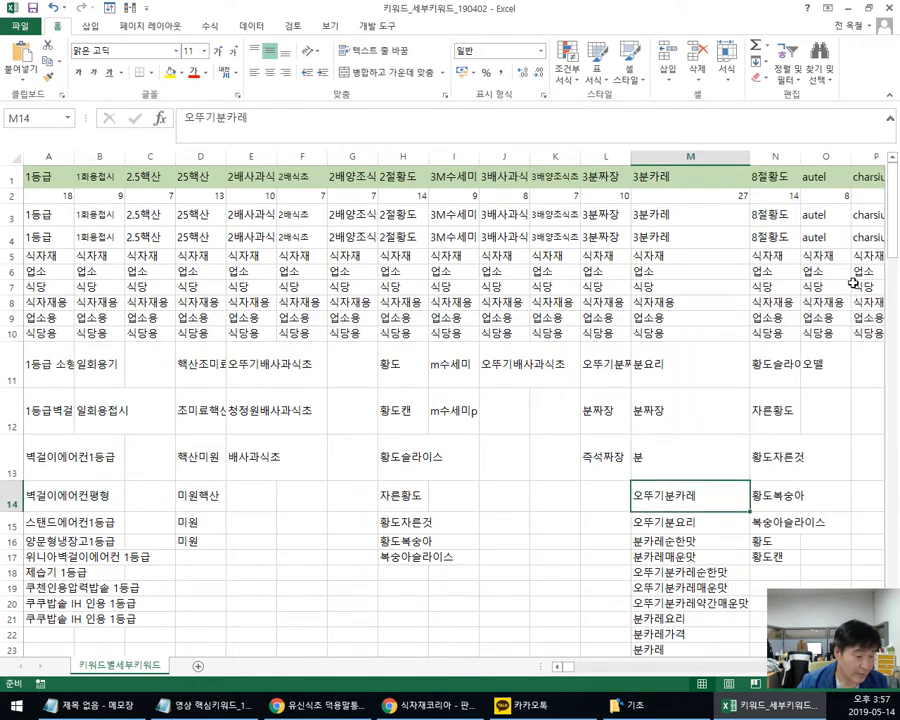
pyautogui.moveTo(893, 210); pyautogui.dragTo(897, 262)
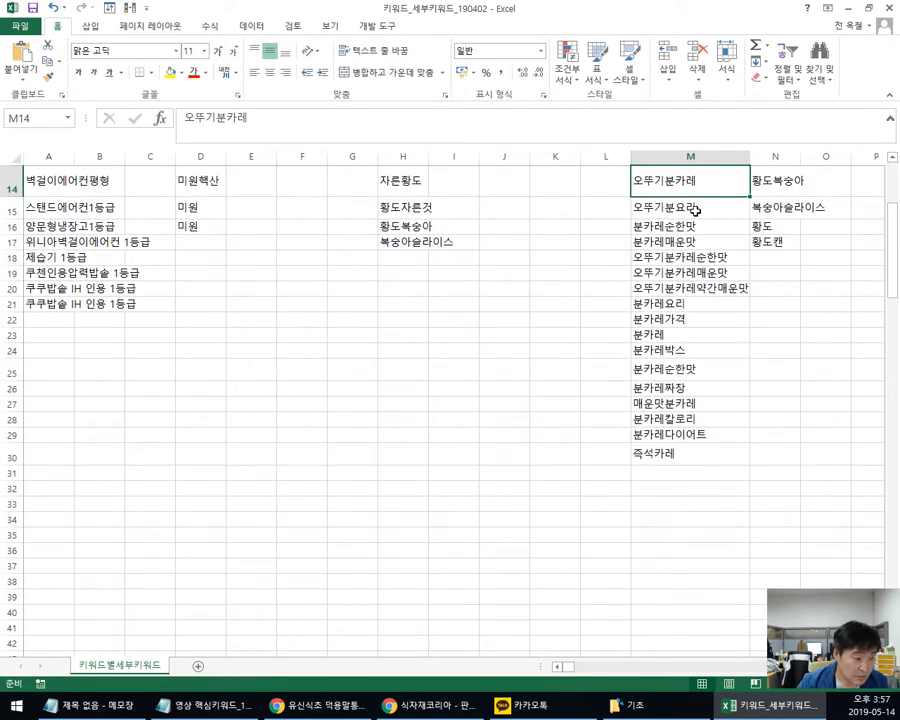
pyautogui.click(694, 210)
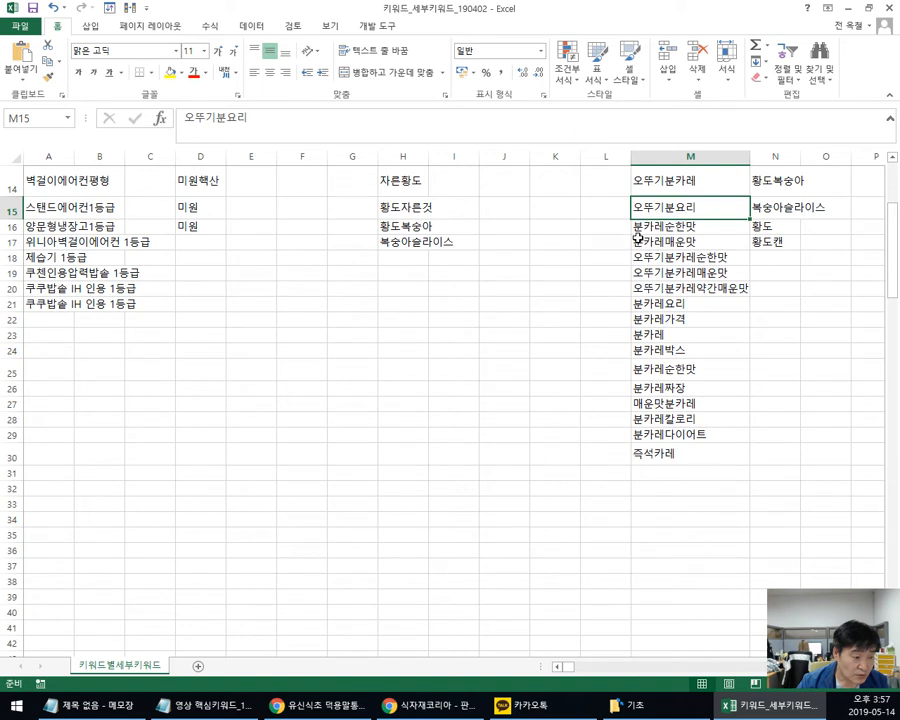
pyautogui.click(700, 229)
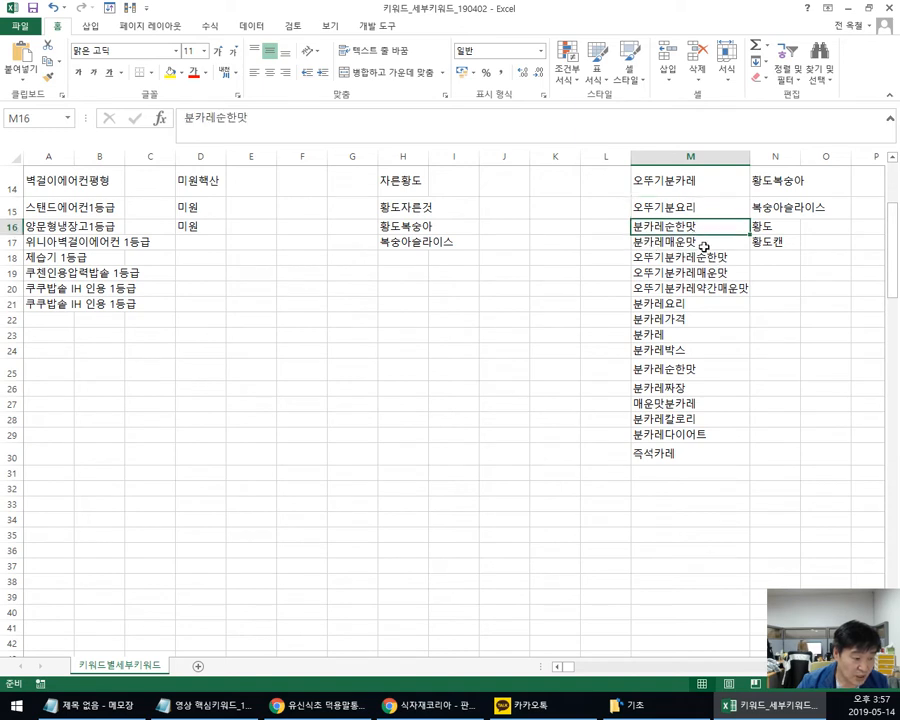
pyautogui.click(704, 246)
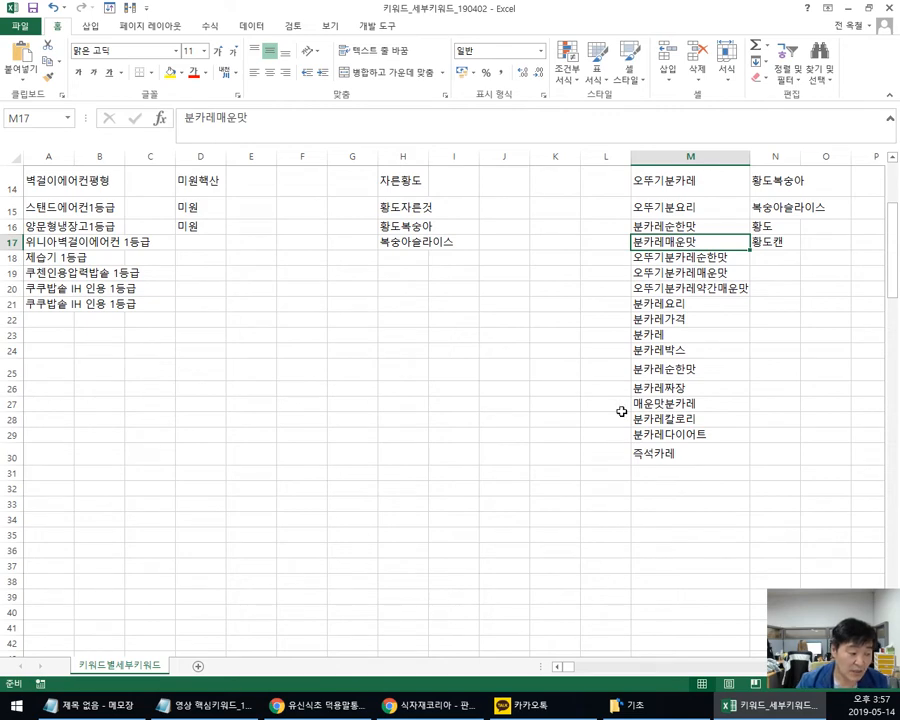
# Step: Return to cell M1 and highlight its 3분카레 keyword text
pyautogui.moveTo(892, 262); pyautogui.dragTo(891, 210)
pyautogui.click(644, 182)
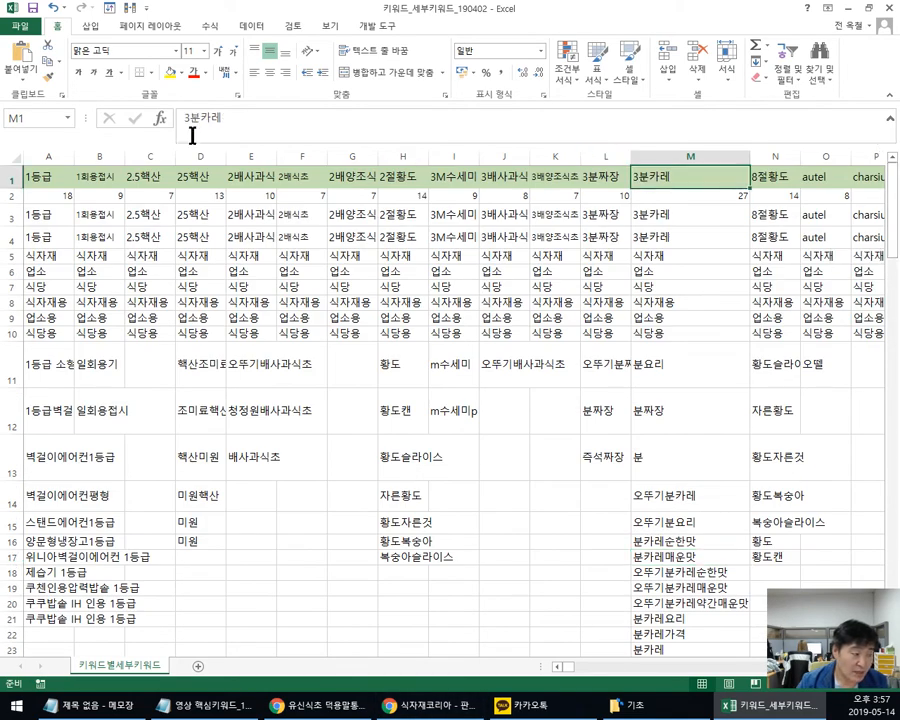
pyautogui.moveTo(236, 120); pyautogui.dragTo(122, 121)
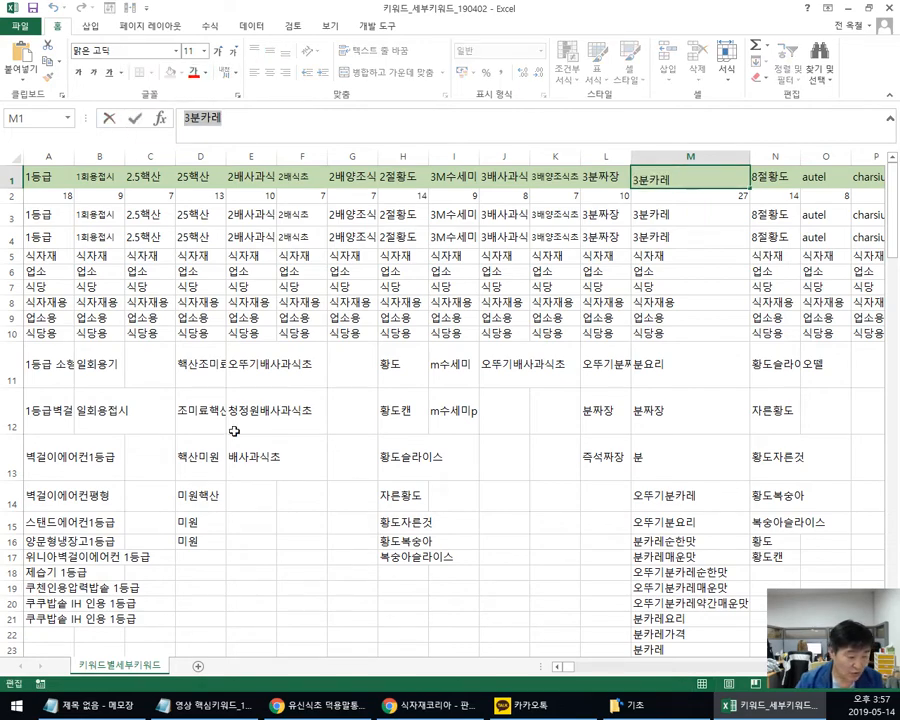
# Step: Switch to Chrome, open the Auction home page and search the site for 3분카레
pyautogui.hotkey('alt', 'Tab')
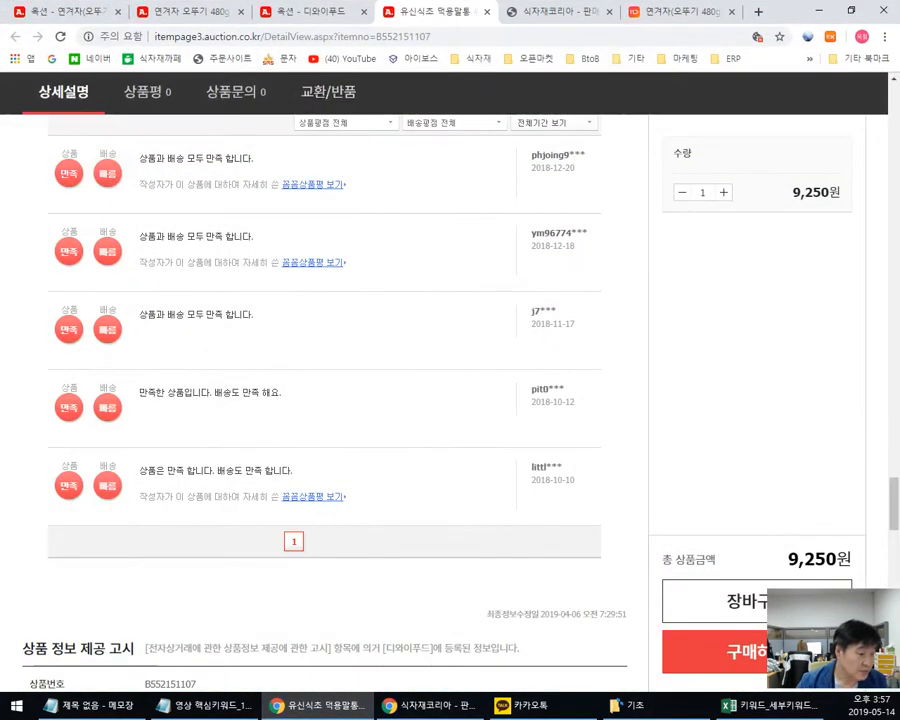
pyautogui.moveTo(893, 505); pyautogui.dragTo(893, 110)
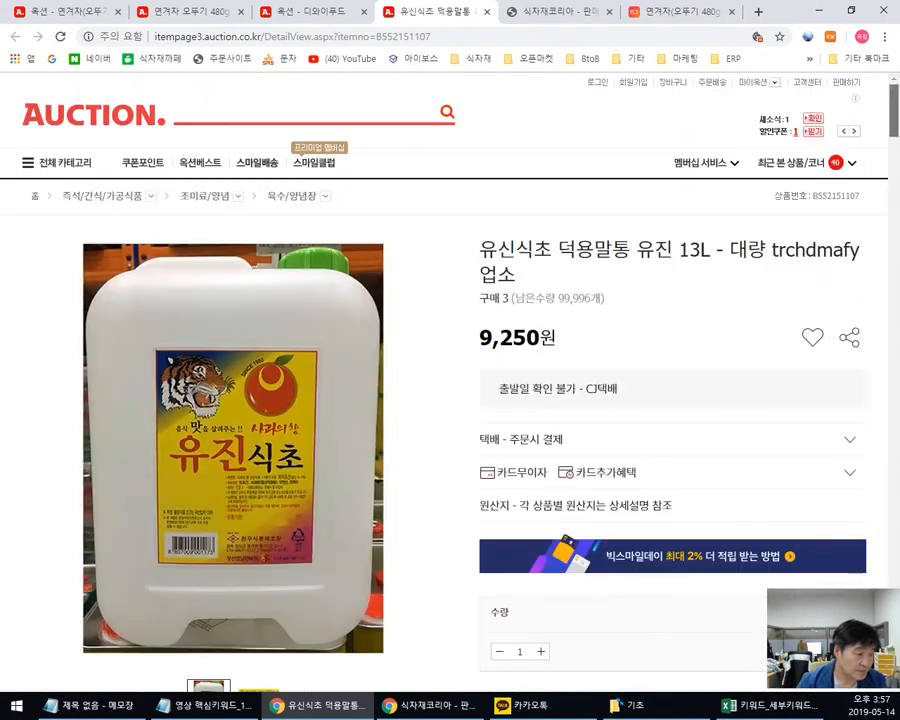
pyautogui.click(75, 113)
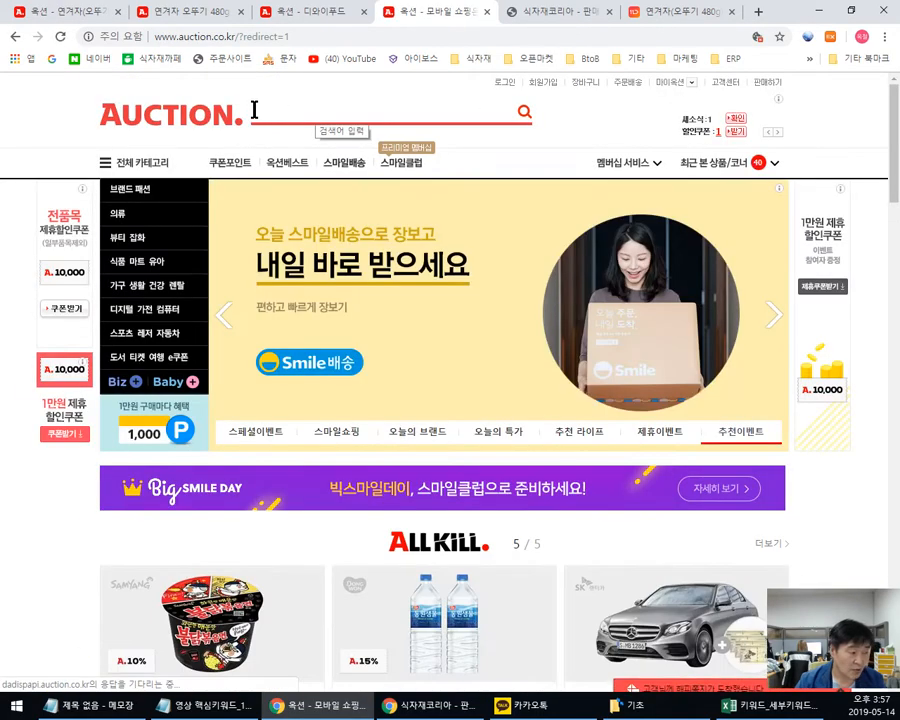
pyautogui.write('3분카레')
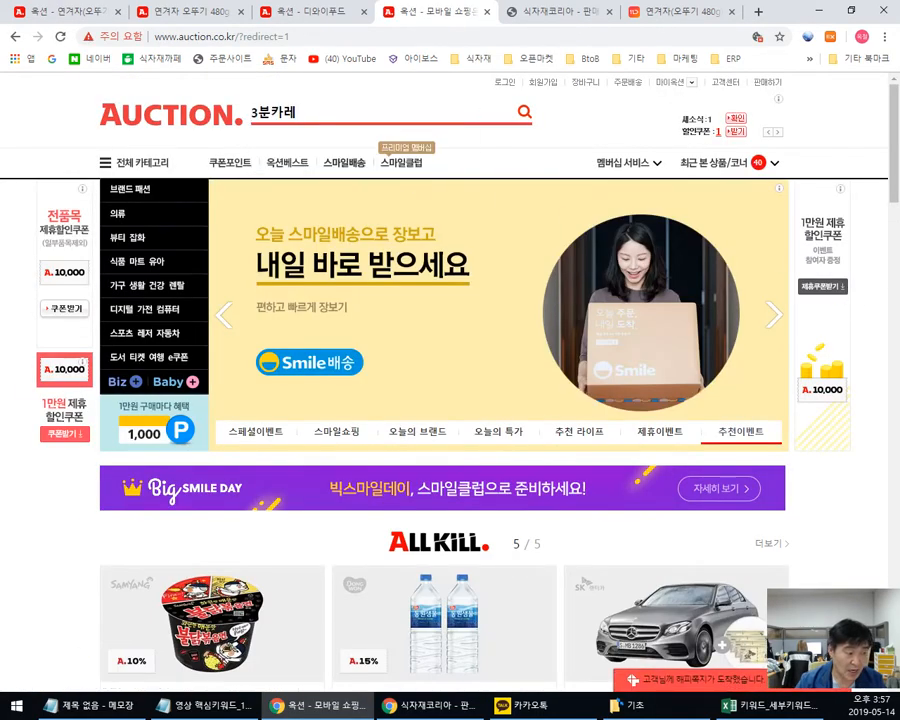
pyautogui.click(297, 112)
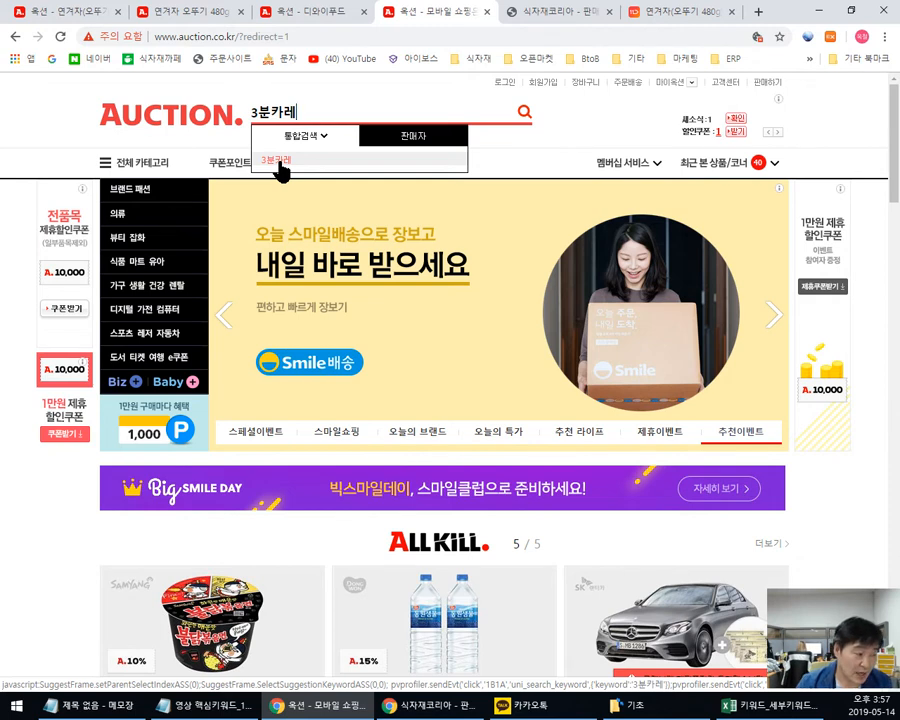
pyautogui.click(523, 112)
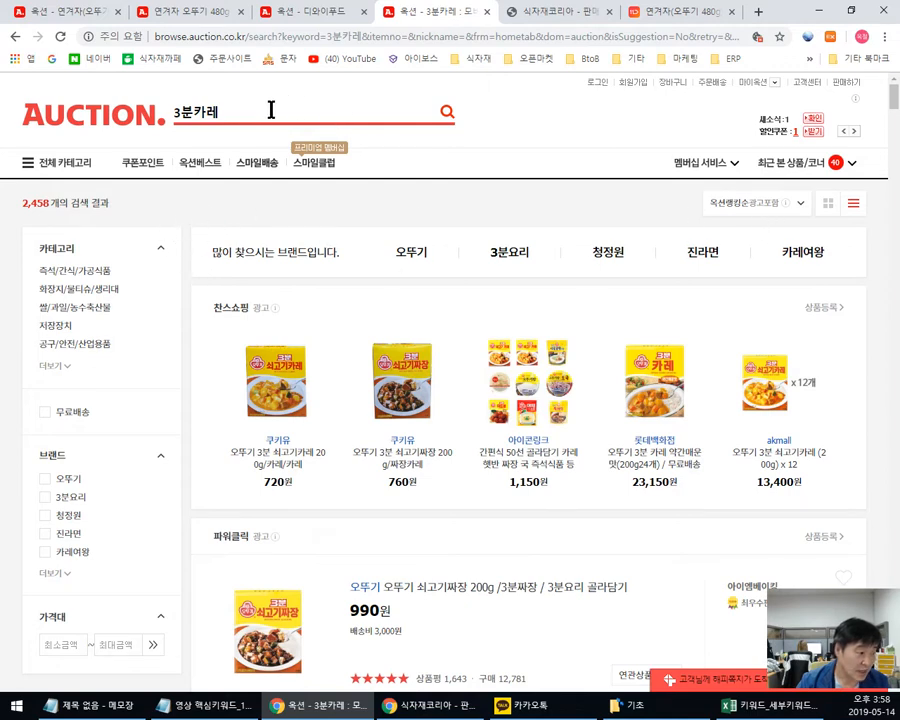
# Step: Open Naver Shopping, search for 3분카레 and look over the results page
pyautogui.click(96, 59)
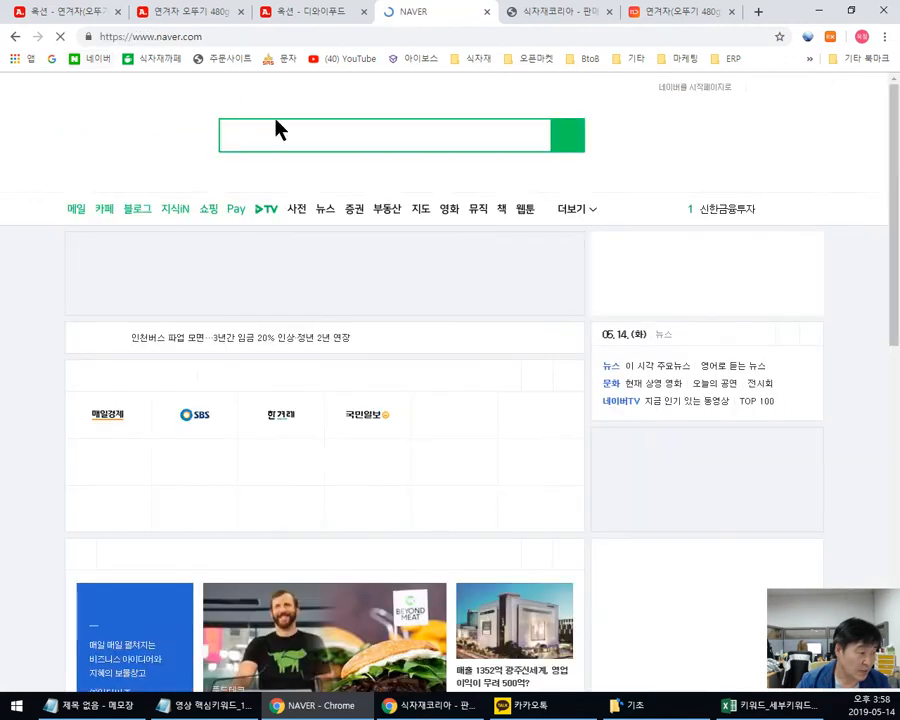
pyautogui.click(208, 211)
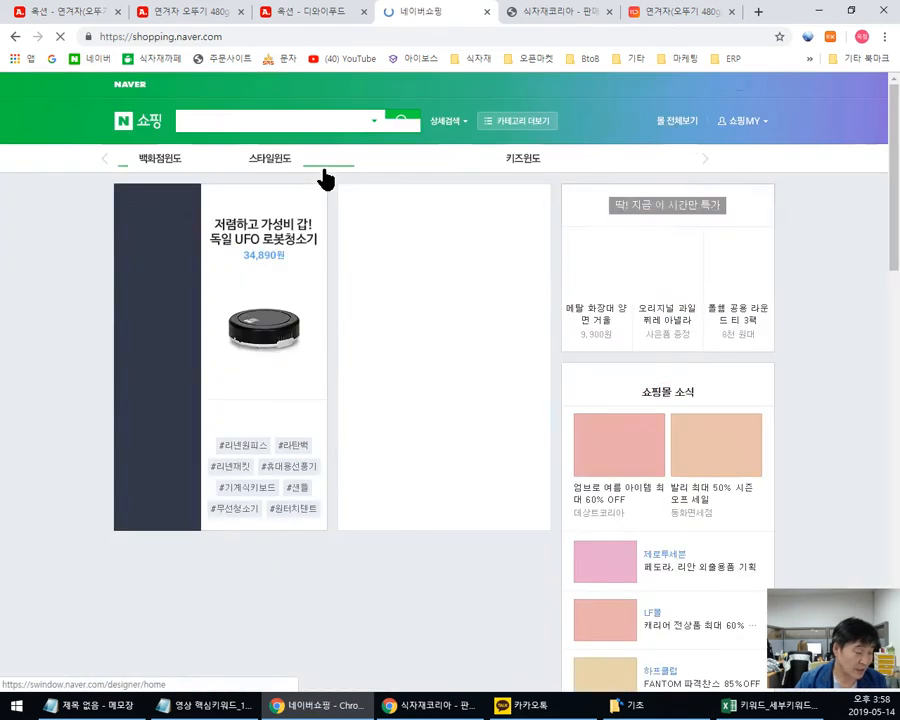
pyautogui.click(236, 122)
pyautogui.write('3분카레')
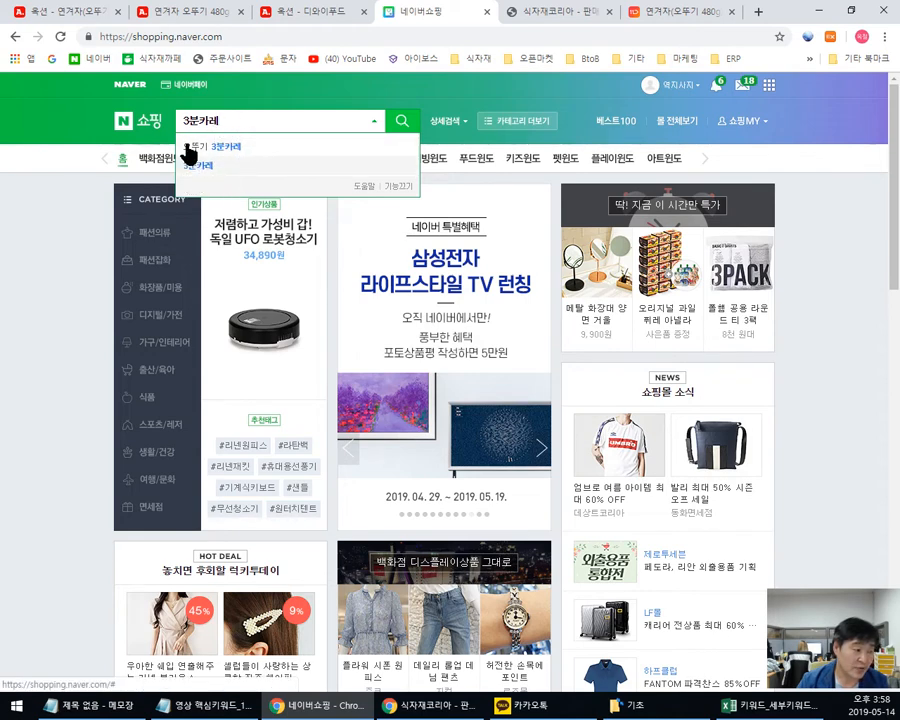
pyautogui.click(400, 125)
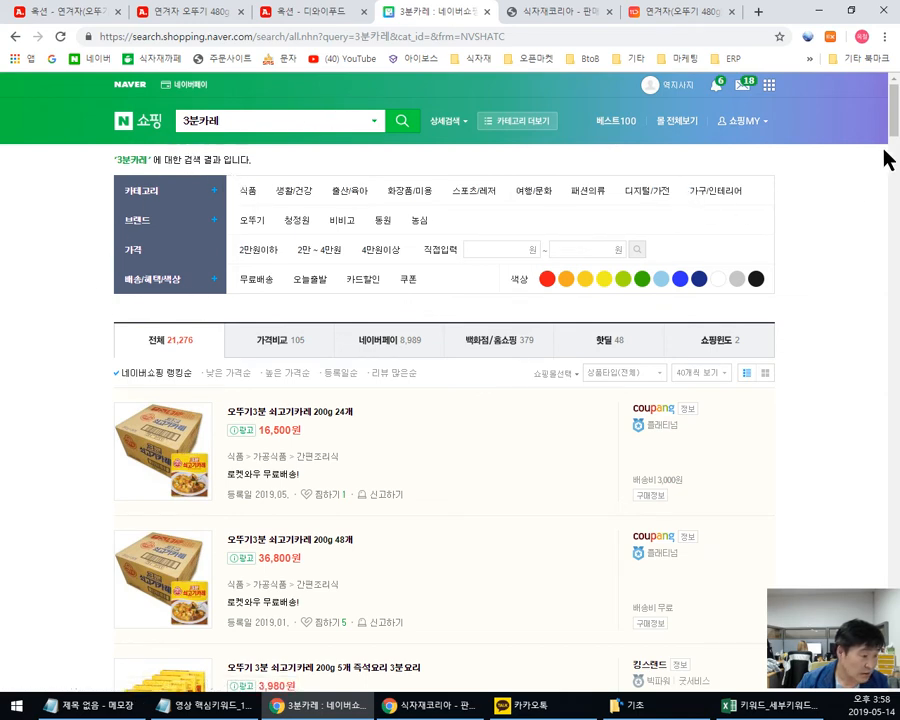
pyautogui.scroll(-3, 892, 114)
pyautogui.scroll(3, 892, 110)
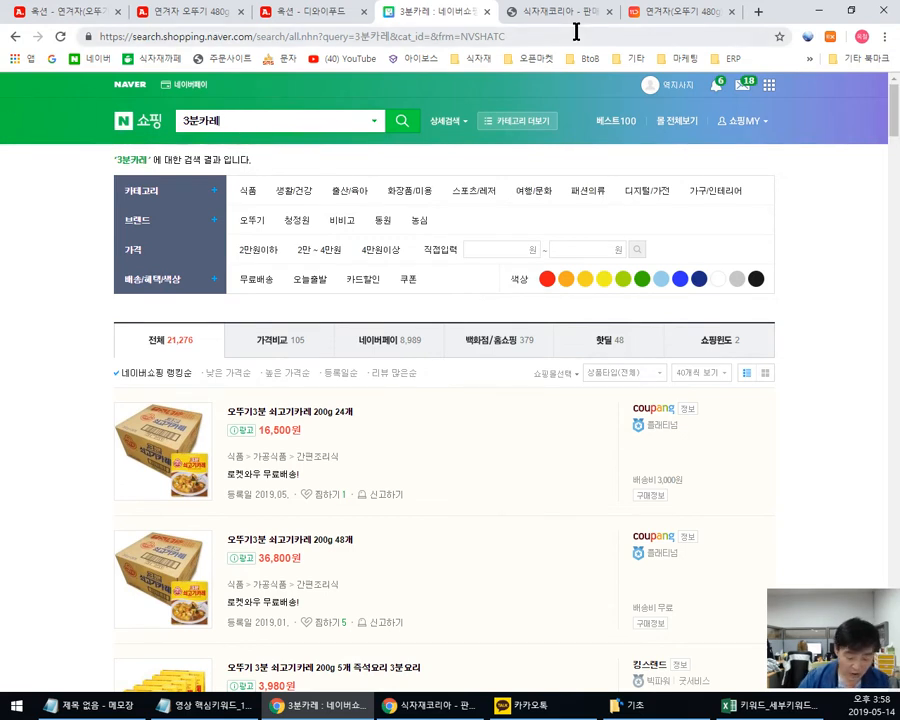
# Step: Replace the search term with 카레 and run the Naver Shopping search
pyautogui.press('BackSpace')
pyautogui.press('BackSpace')
pyautogui.press('BackSpace')
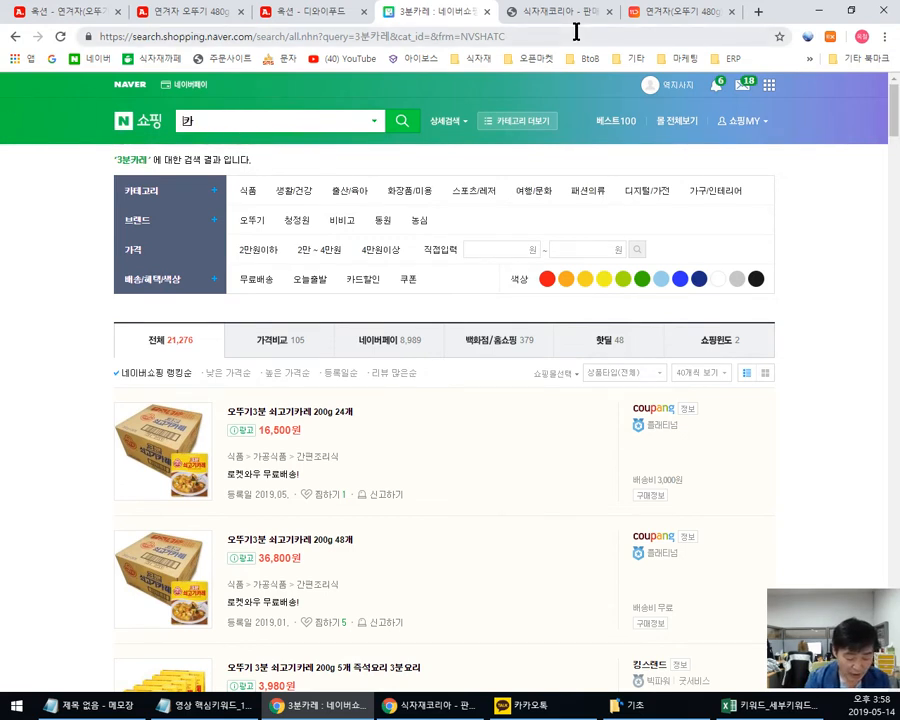
pyautogui.write('카레')
pyautogui.press('Return')
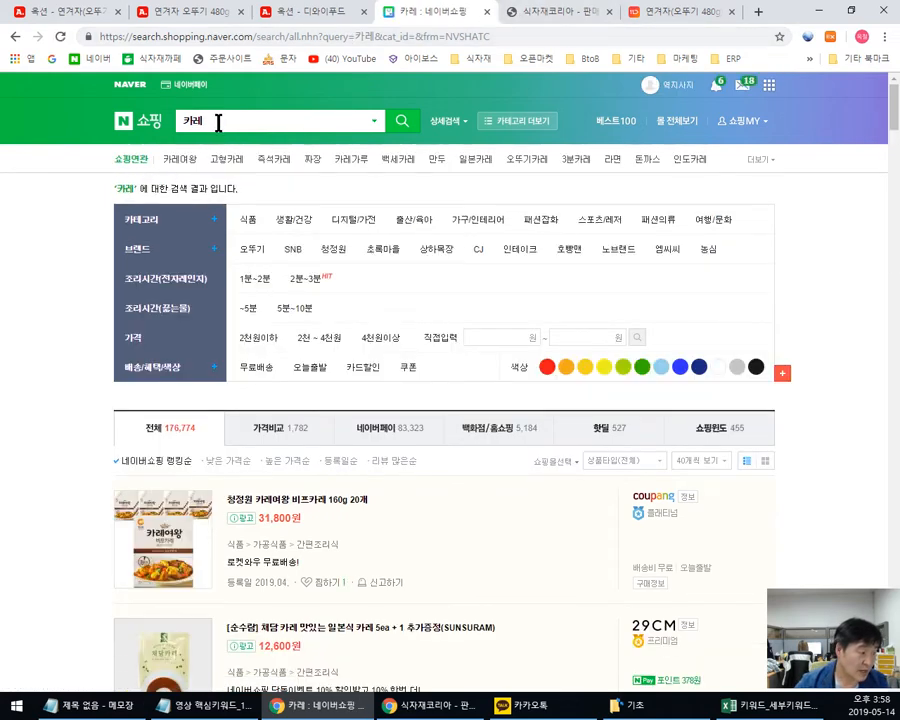
# Step: Expand the full 쇼핑연관 related keyword list for 카레 and examine its entries
pyautogui.moveTo(218, 118); pyautogui.dragTo(182, 120)
pyautogui.write('ㅋ')
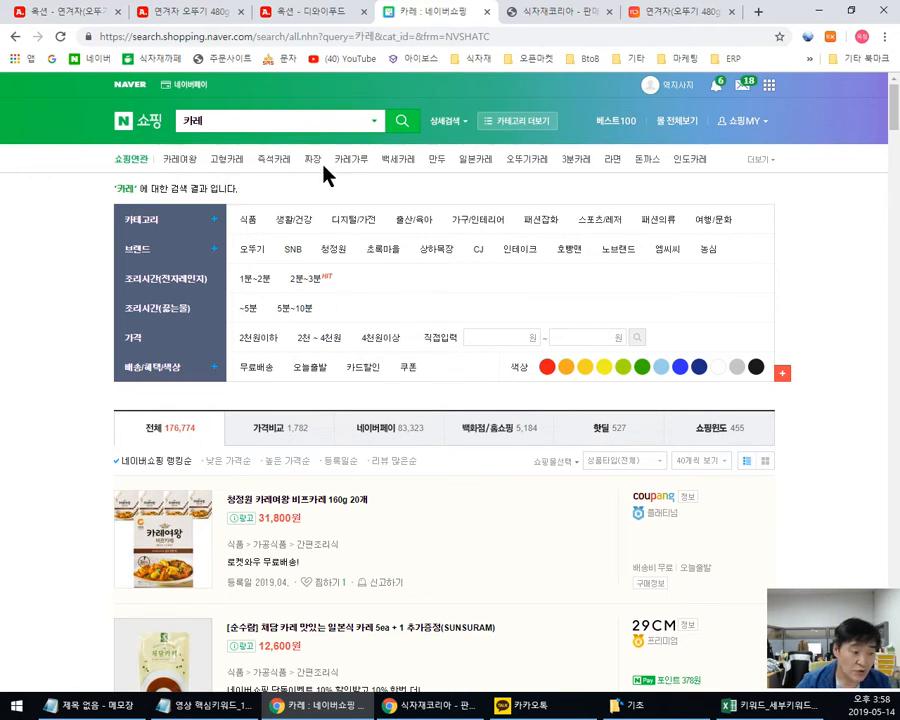
pyautogui.click(757, 162)
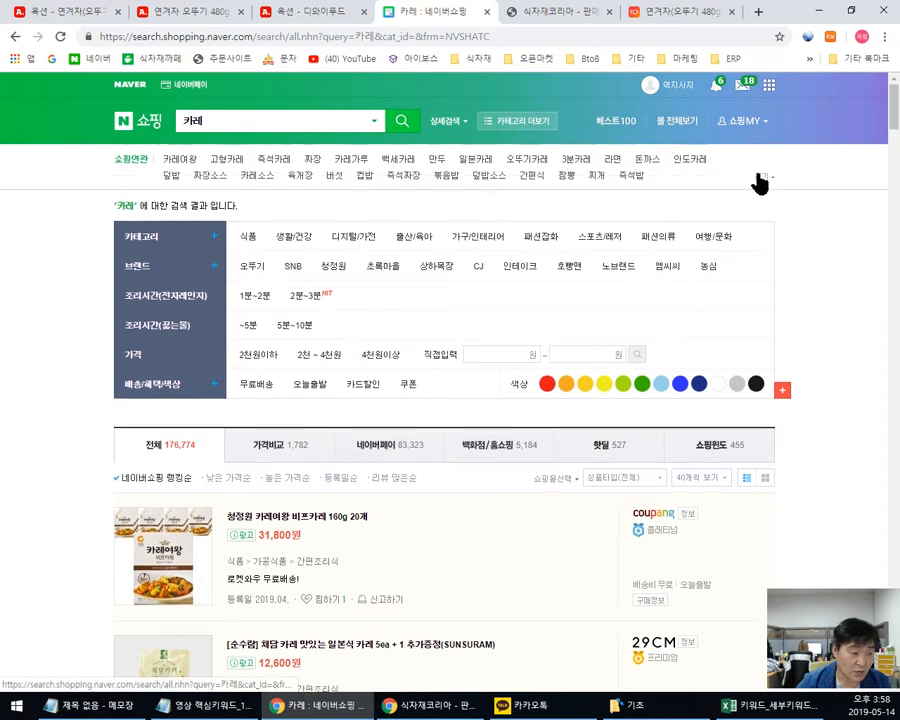
pyautogui.moveTo(665, 188); pyautogui.dragTo(288, 228)
pyautogui.click(651, 193)
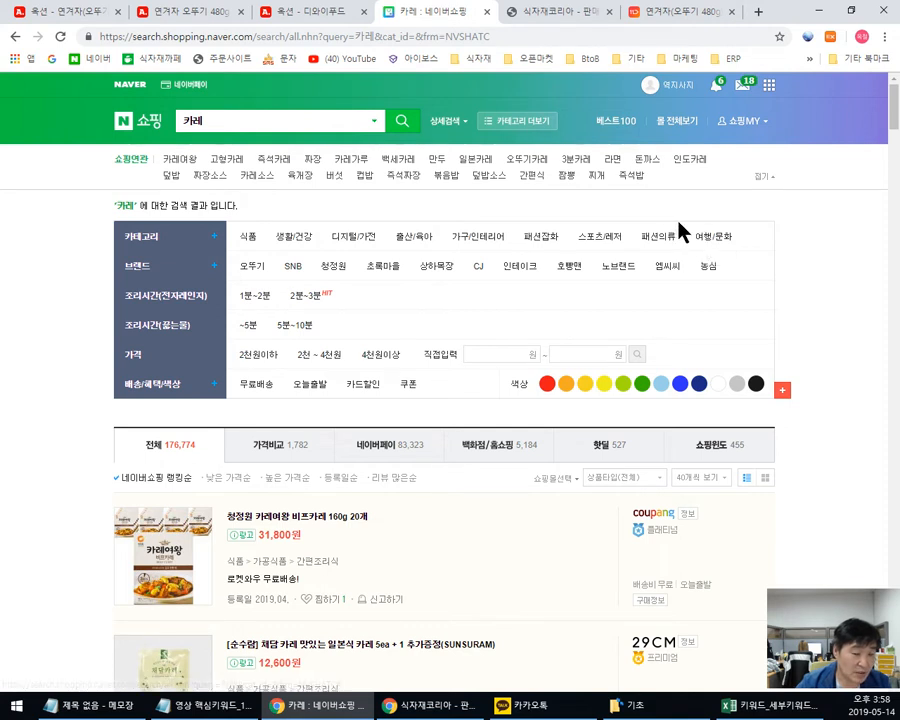
# Step: Replace the search term 카레 with 된장 and return to the Naver Shopping home page
pyautogui.press('BackSpace')
pyautogui.press('BackSpace')
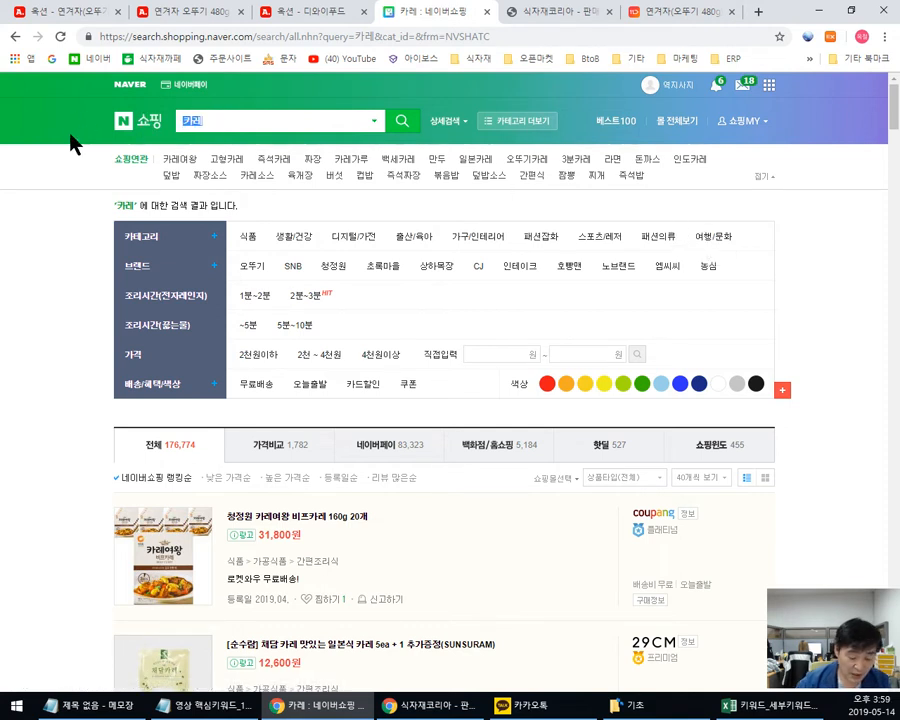
pyautogui.write('돈')
pyautogui.write('장')
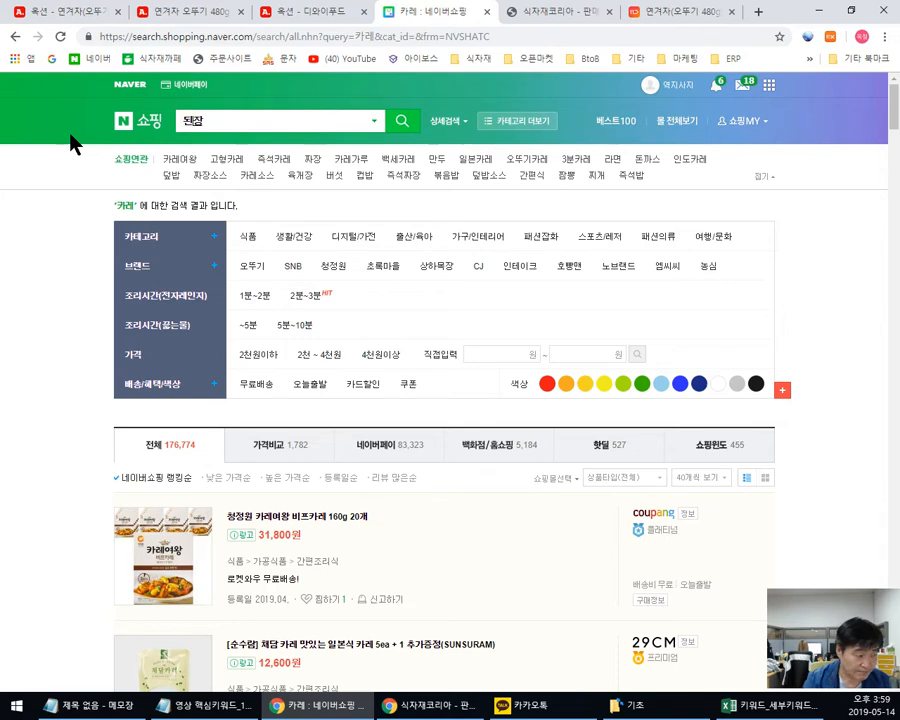
pyautogui.press('Return')
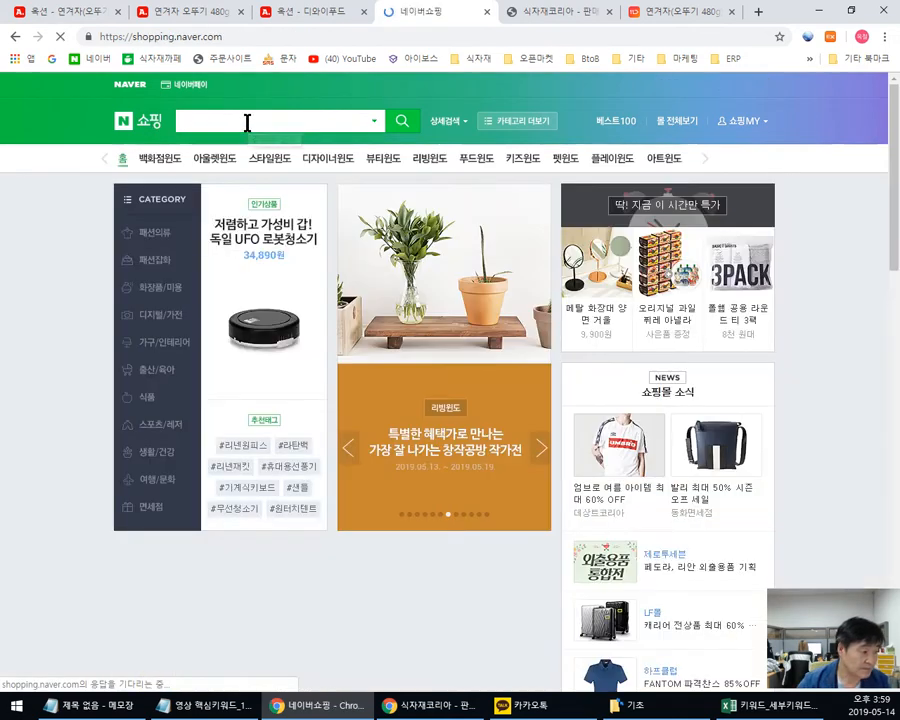
# Step: Enter 된장 in the Naver Shopping search and examine the suggested keywords
pyautogui.click(244, 120)
pyautogui.write('된장')
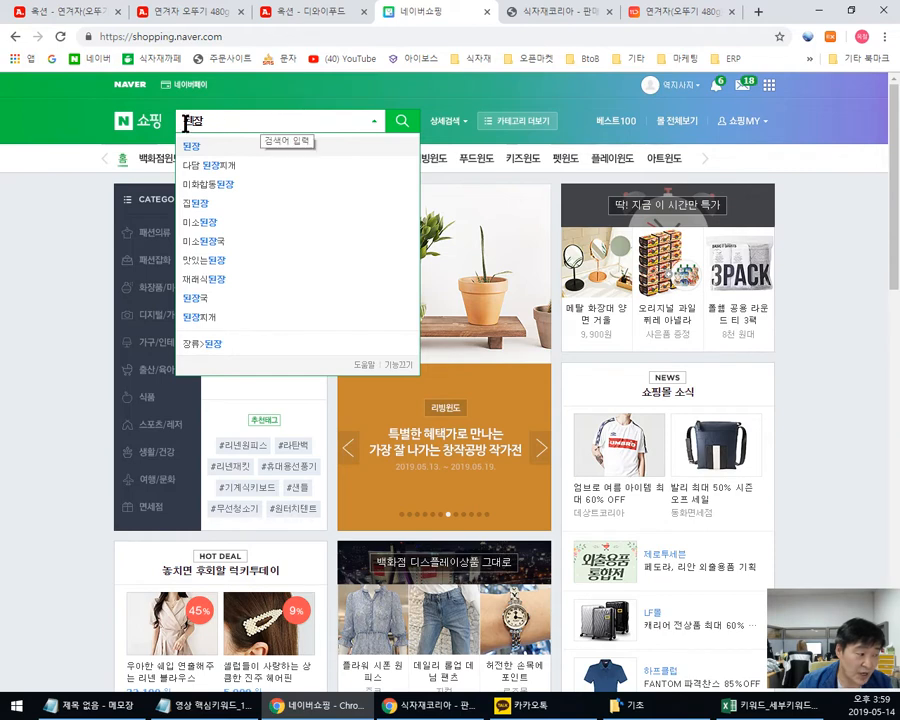
pyautogui.moveTo(196, 120); pyautogui.dragTo(163, 125)
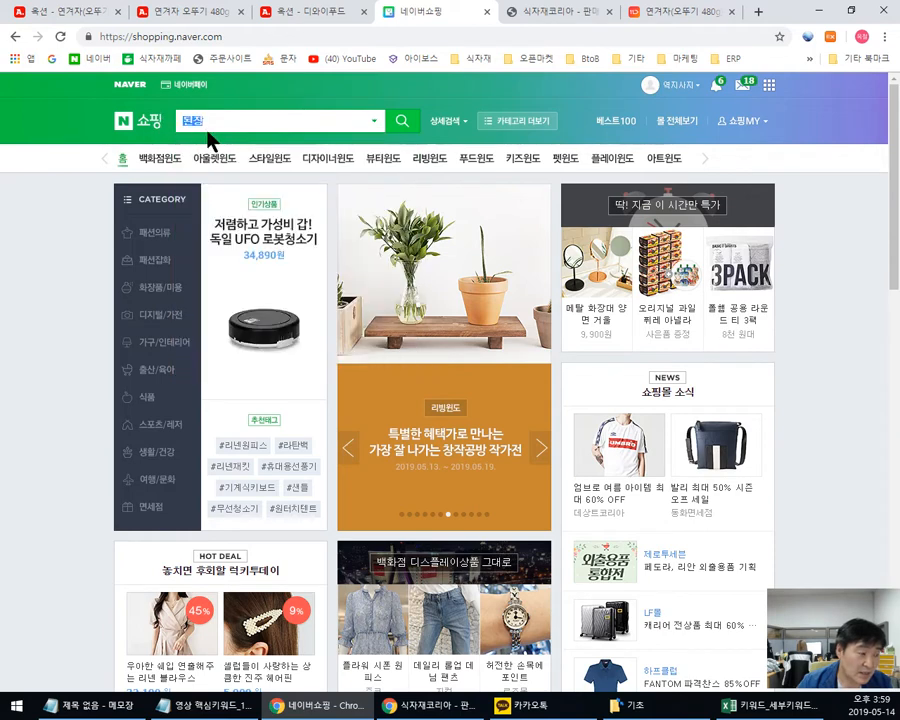
pyautogui.doubleClick(241, 121)
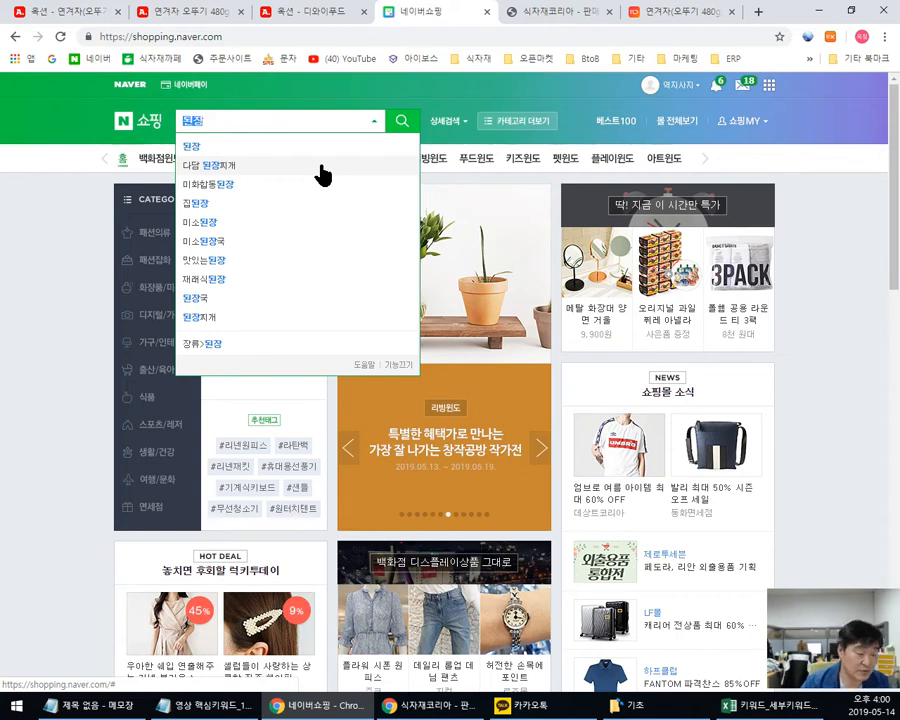
# Step: Search Naver Shopping for the suggested keyword 다담 된장찌개 and look through the product names on the first results page
pyautogui.click(216, 167)
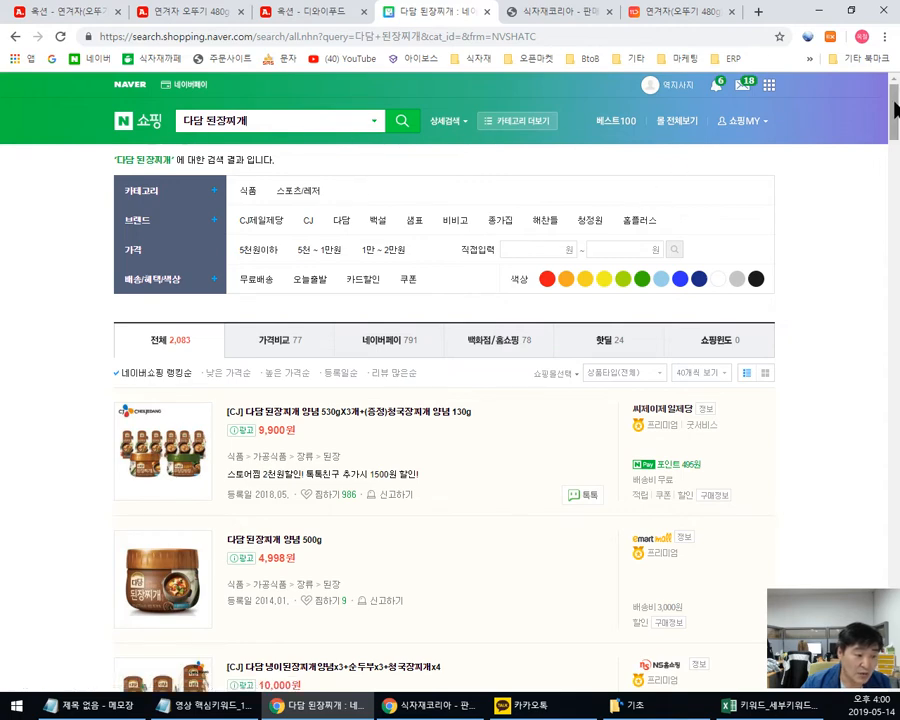
pyautogui.scroll(-4, 450, 400)
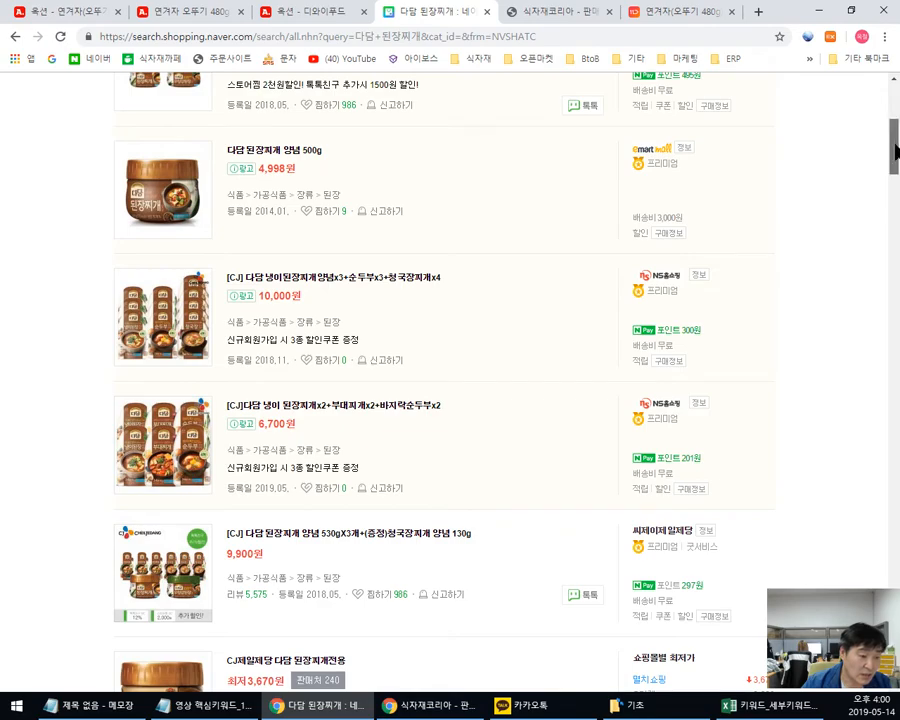
pyautogui.scroll(-20, 450, 400)
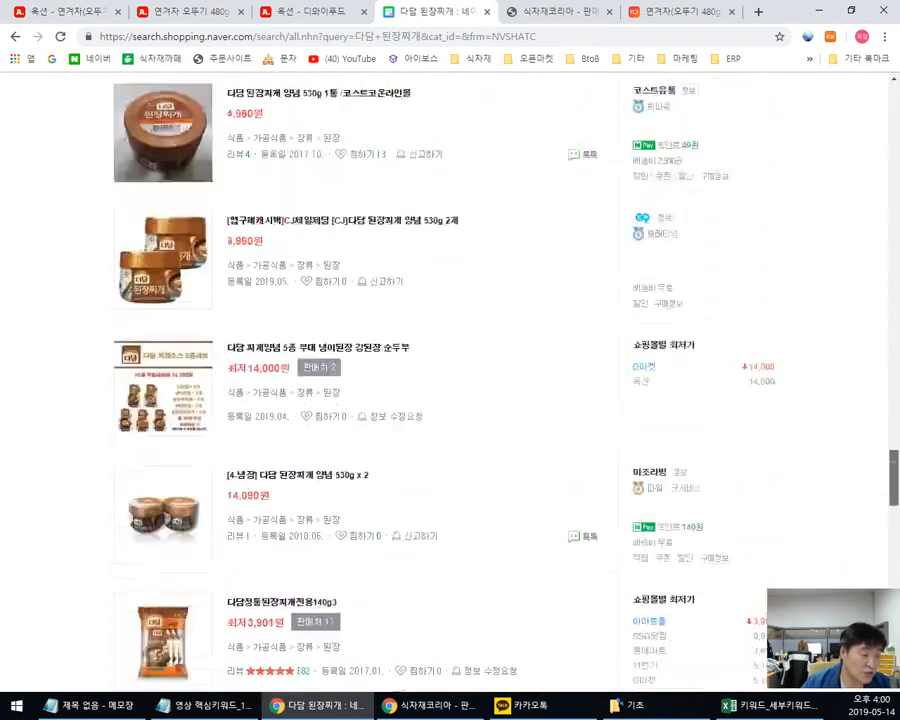
pyautogui.scroll(3, 450, 400)
pyautogui.scroll(-10, 450, 400)
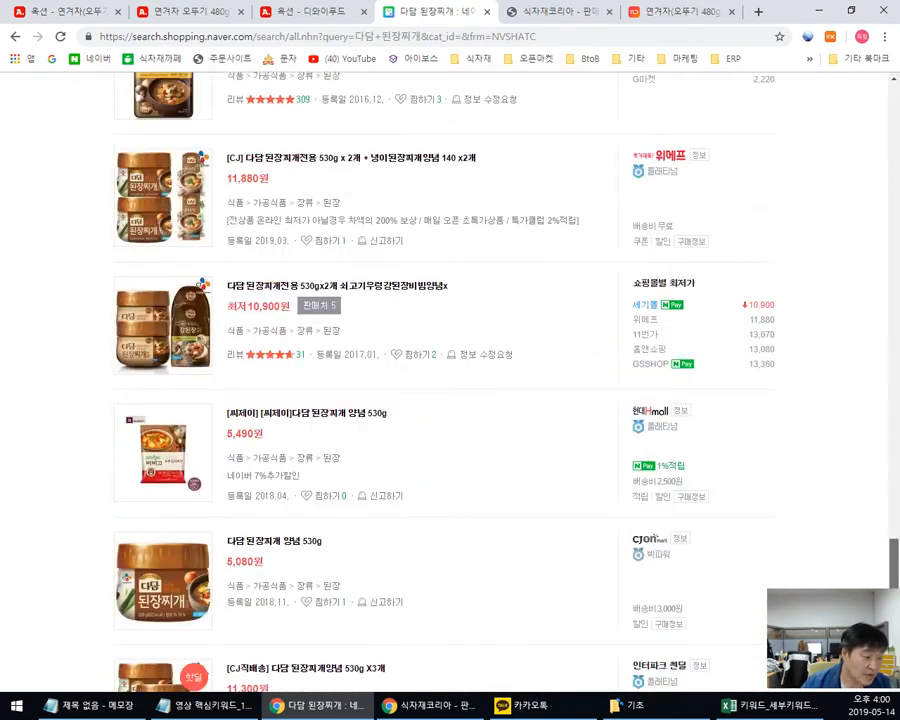
pyautogui.scroll(-3, 450, 400)
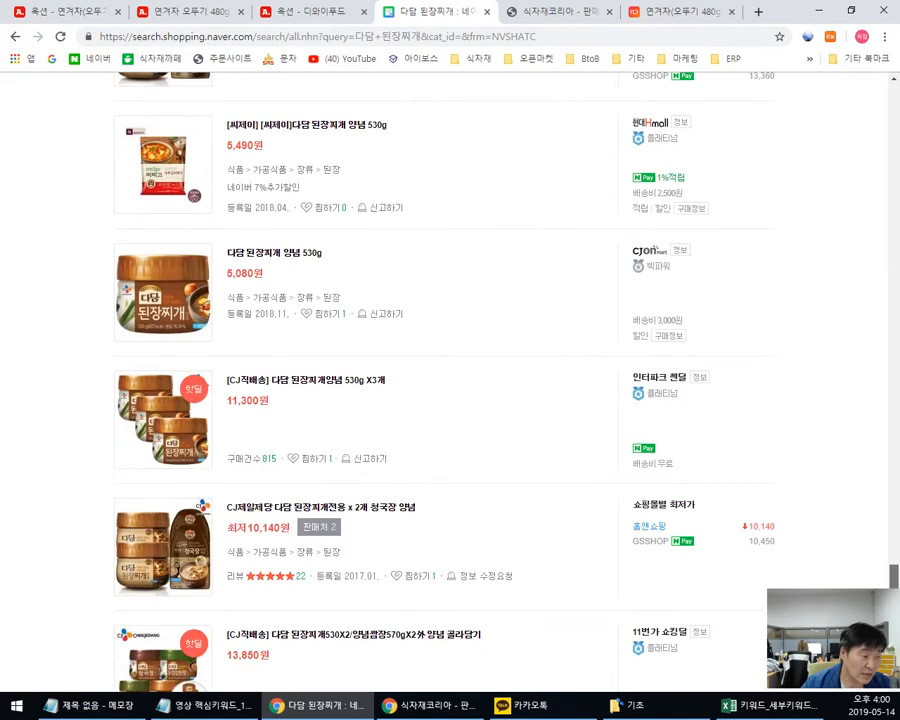
pyautogui.scroll(-2, 450, 400)
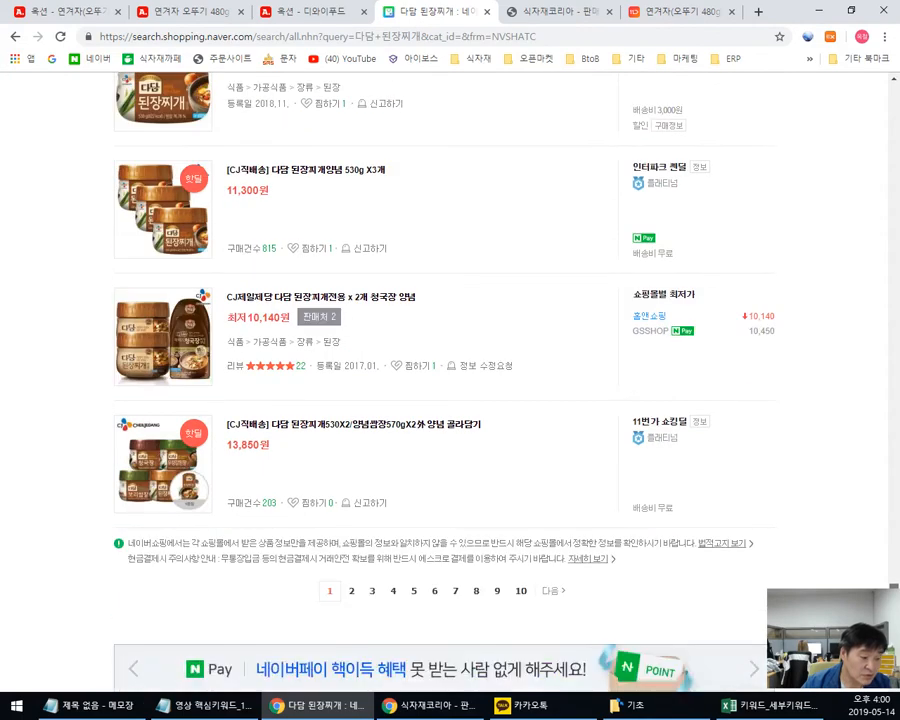
# Step: Go to results page 10, view the 물냉면양념장1.9kg listing from 알팔고, and close its product page
pyautogui.click(521, 584)
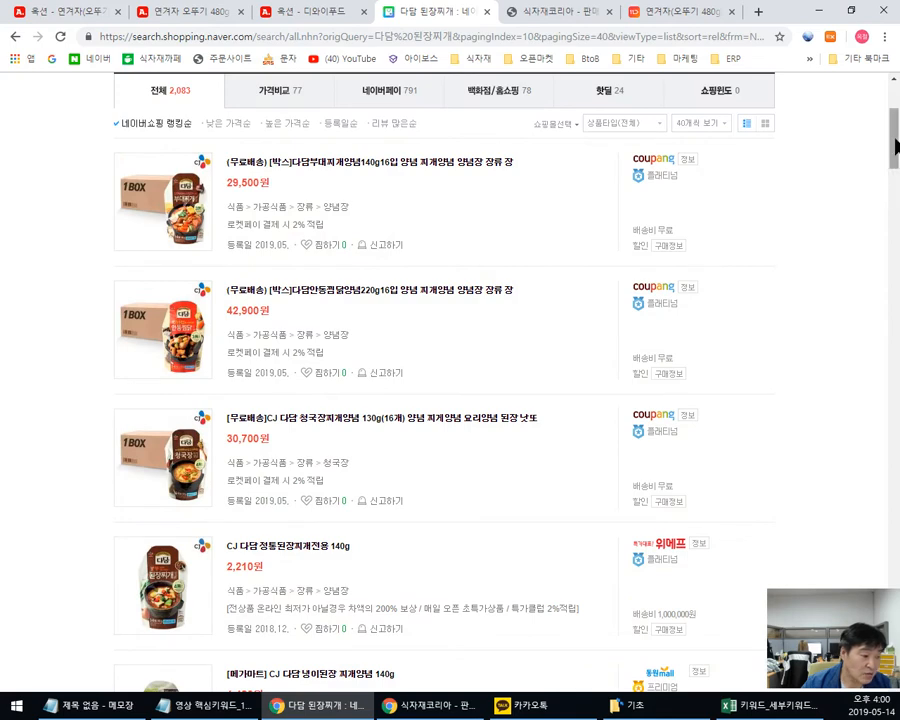
pyautogui.scroll(-5, 890, 190)
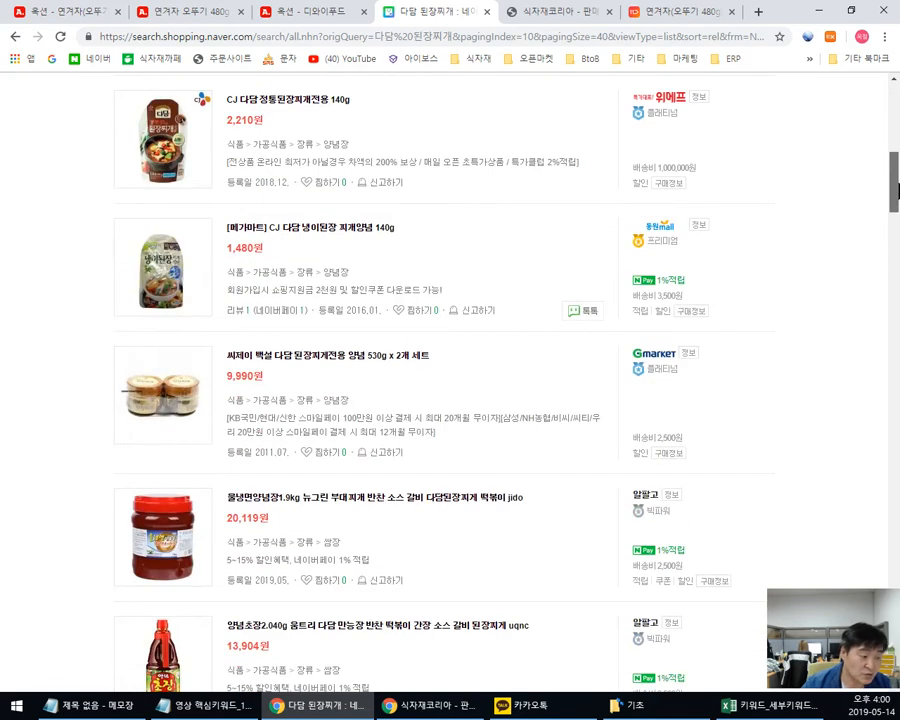
pyautogui.scroll(-1, 897, 188)
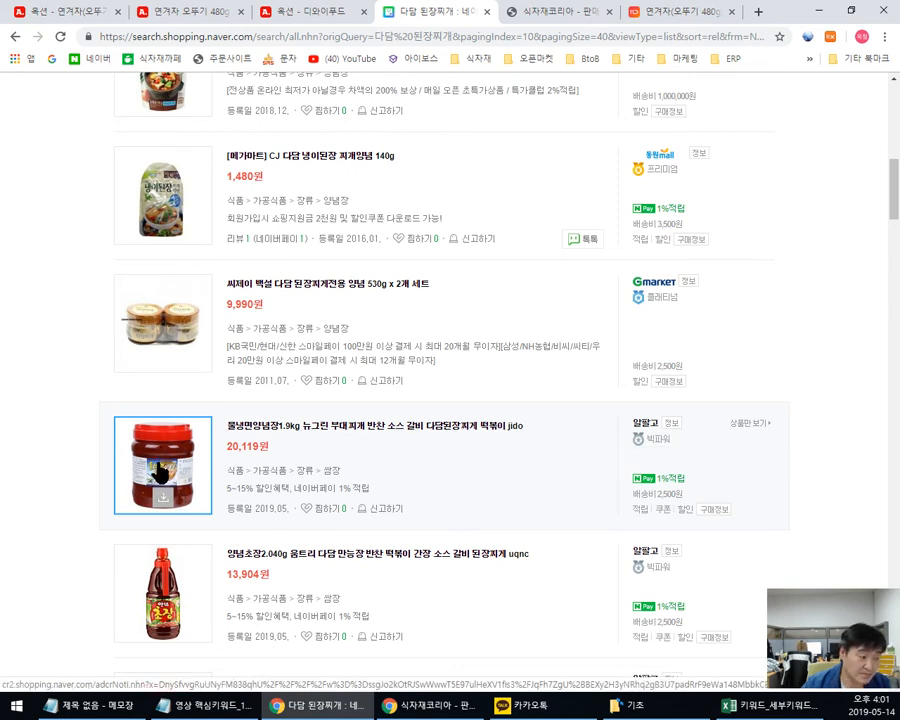
pyautogui.click(432, 433)
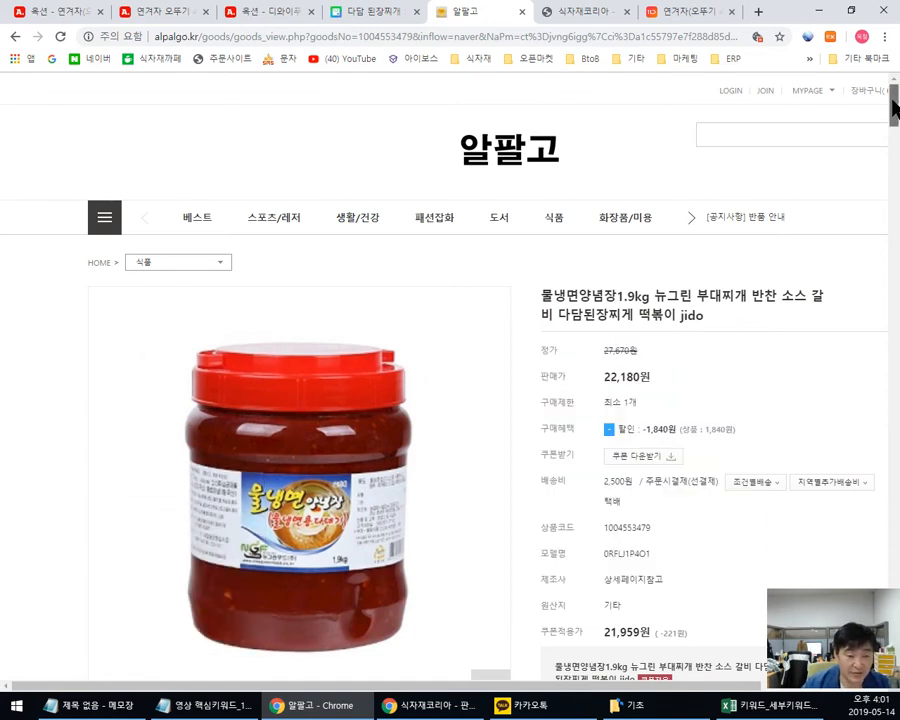
pyautogui.click(522, 13)
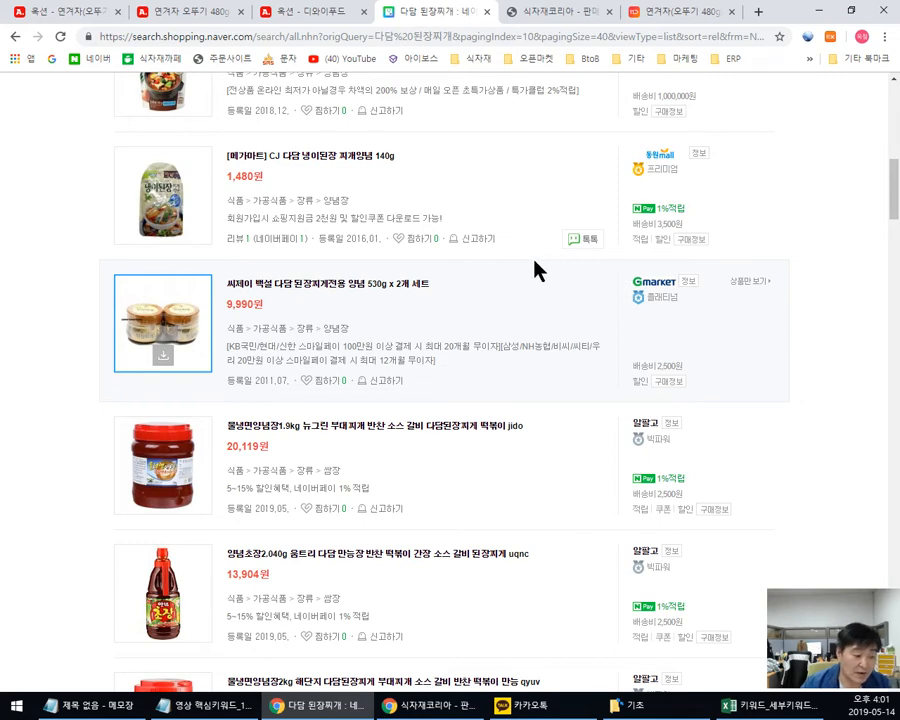
# Step: Switch to the 키워드_세부키워드_190402 workbook in Excel and compare the 3분카레 keyword with the detailed keywords beneath it
pyautogui.hotkey('alt', 'Tab')
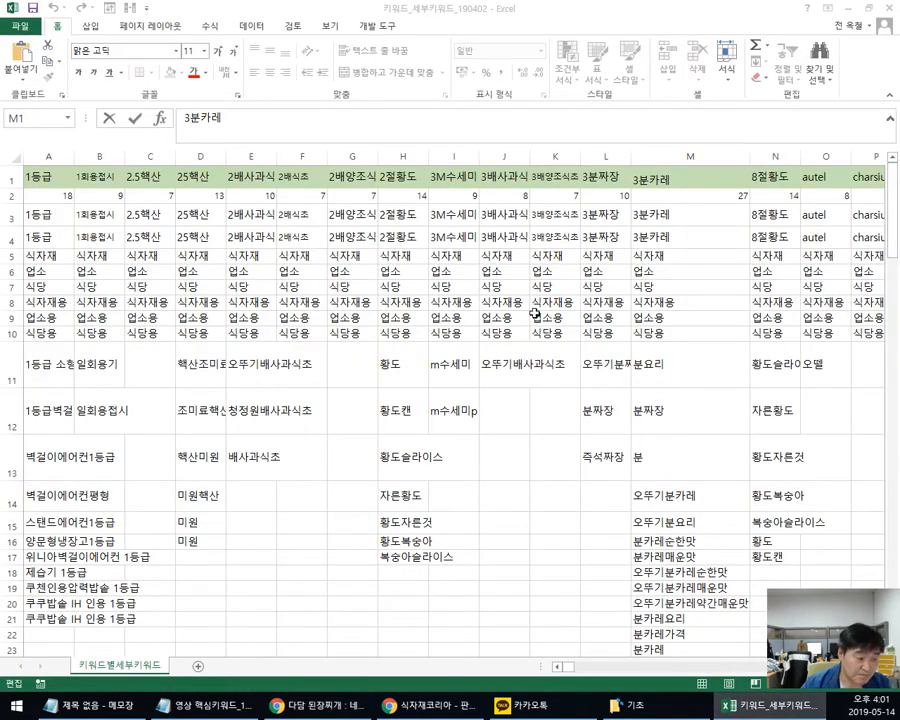
pyautogui.click(667, 572)
pyautogui.scroll(-1, 667, 570)
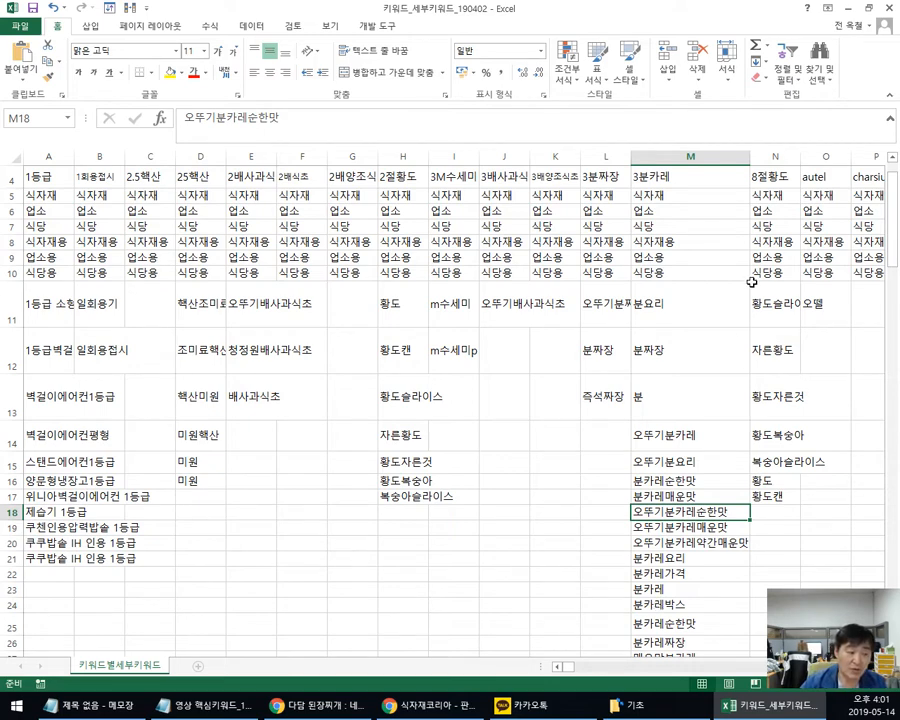
pyautogui.click(681, 177)
pyautogui.click(678, 366)
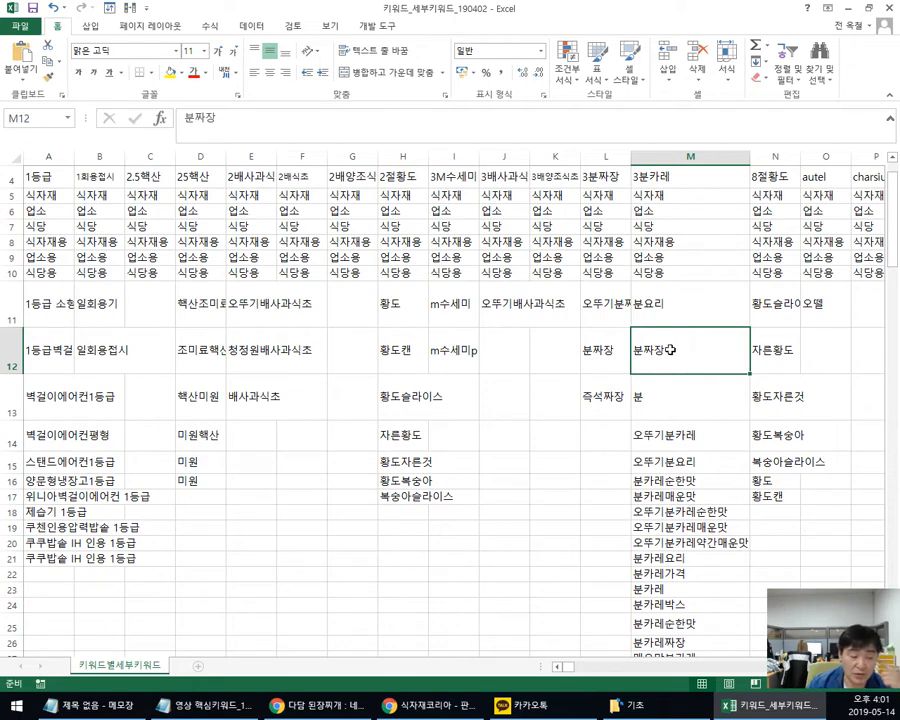
pyautogui.click(672, 176)
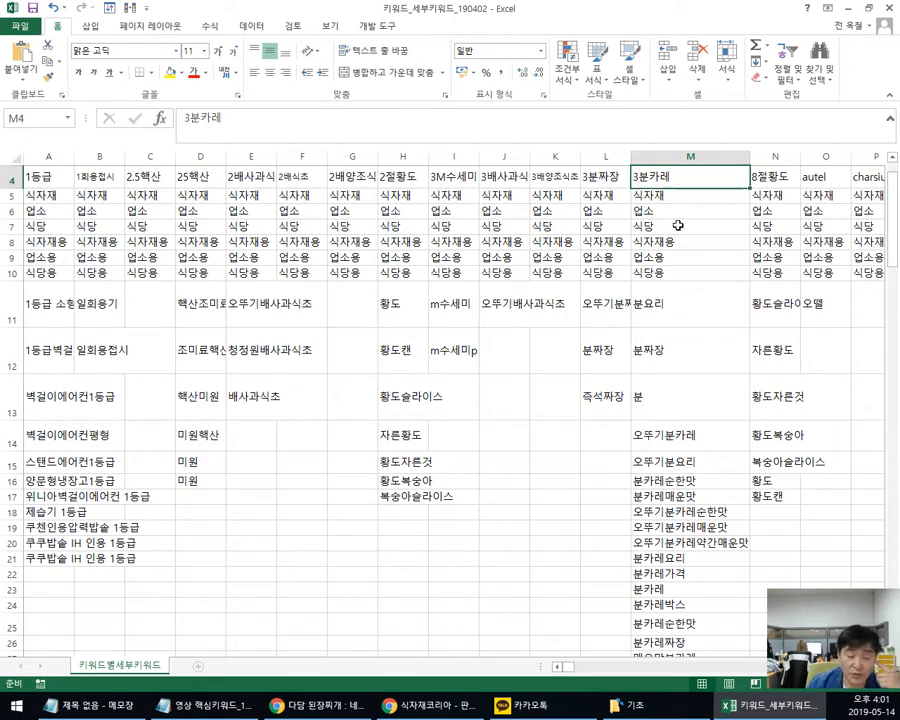
pyautogui.click(684, 354)
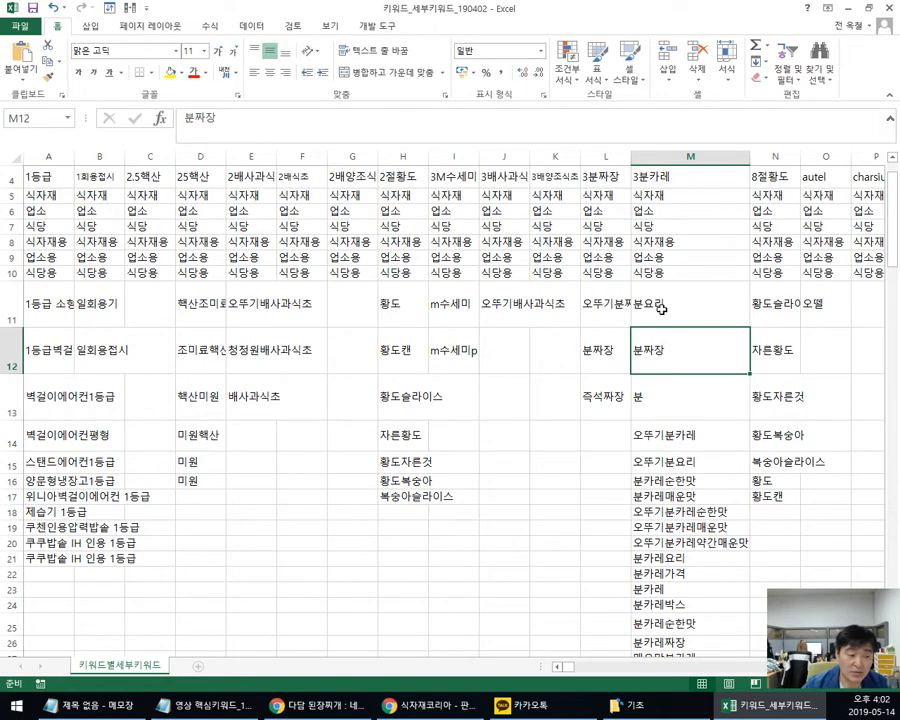
# Step: Highlight the detailed keywords for 3분카레 in cells M11 to M31 and return to the header in M1
pyautogui.moveTo(662, 309); pyautogui.dragTo(690, 520)
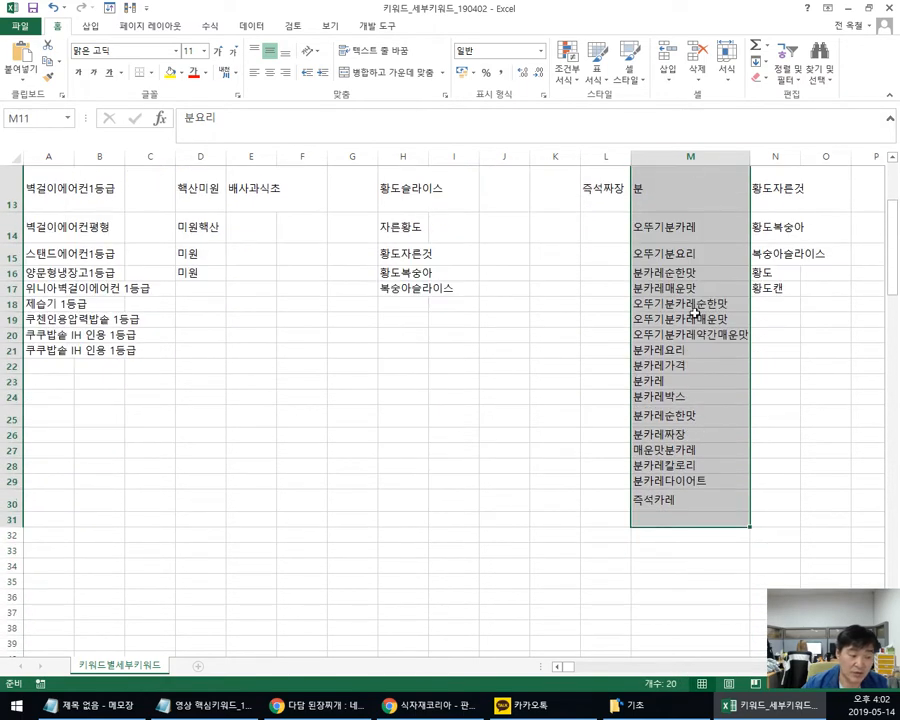
pyautogui.scroll(4, 694, 314)
pyautogui.click(660, 178)
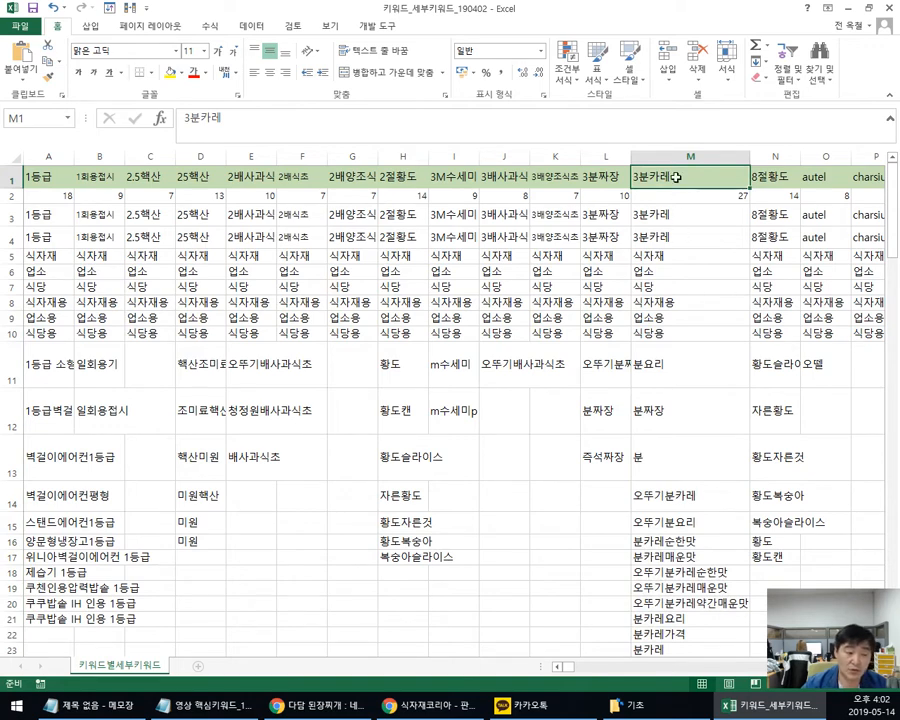
# Step: Go through the individual 3분카레 detailed keywords in column M, from 분짜장 down to 즉석카레
pyautogui.click(679, 405)
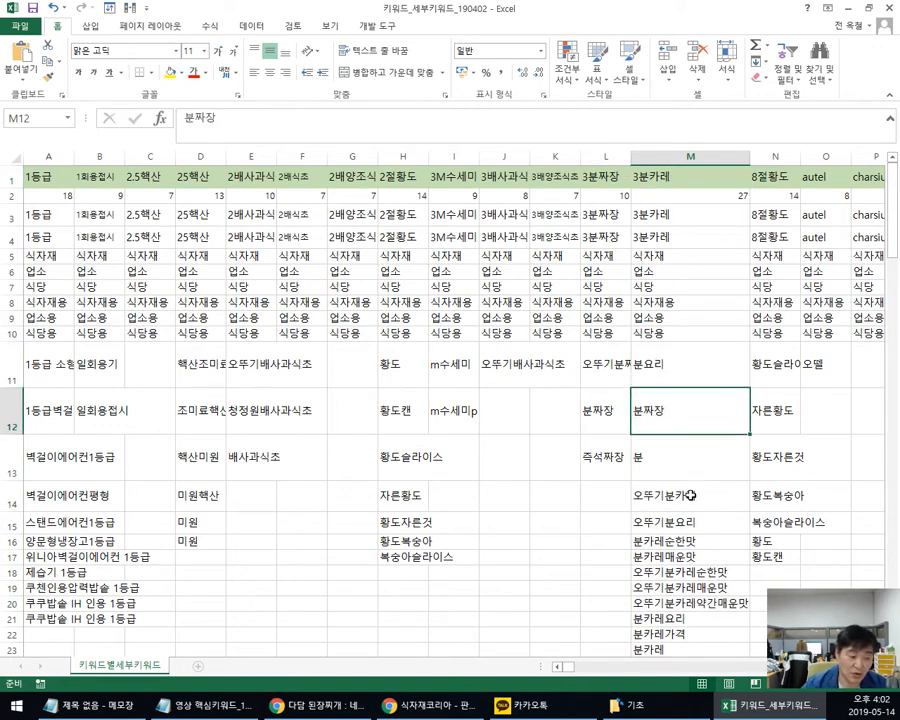
pyautogui.scroll(-4, 884, 250)
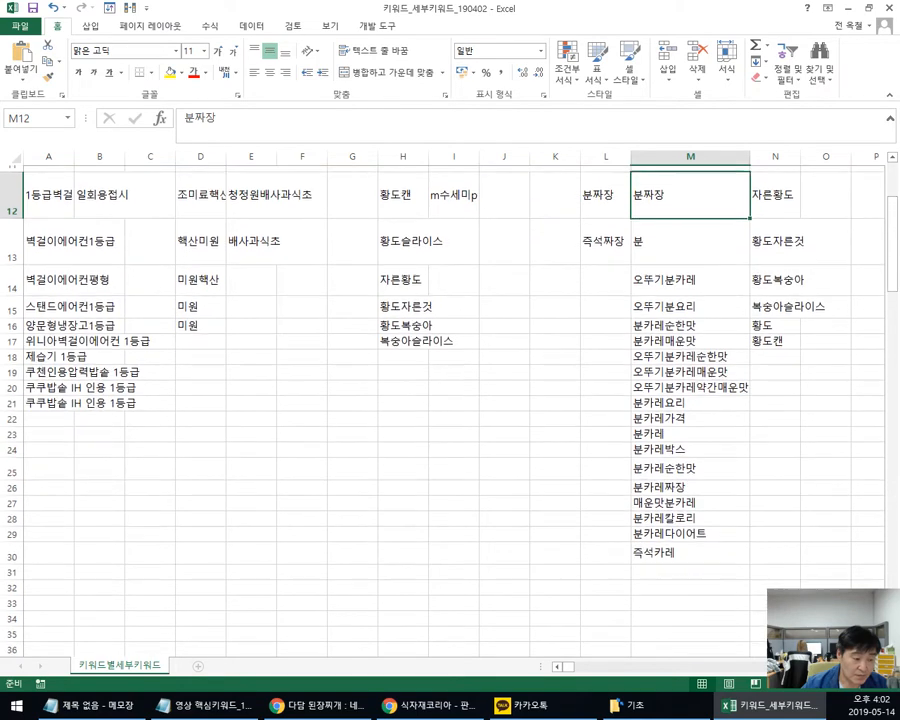
pyautogui.click(668, 350)
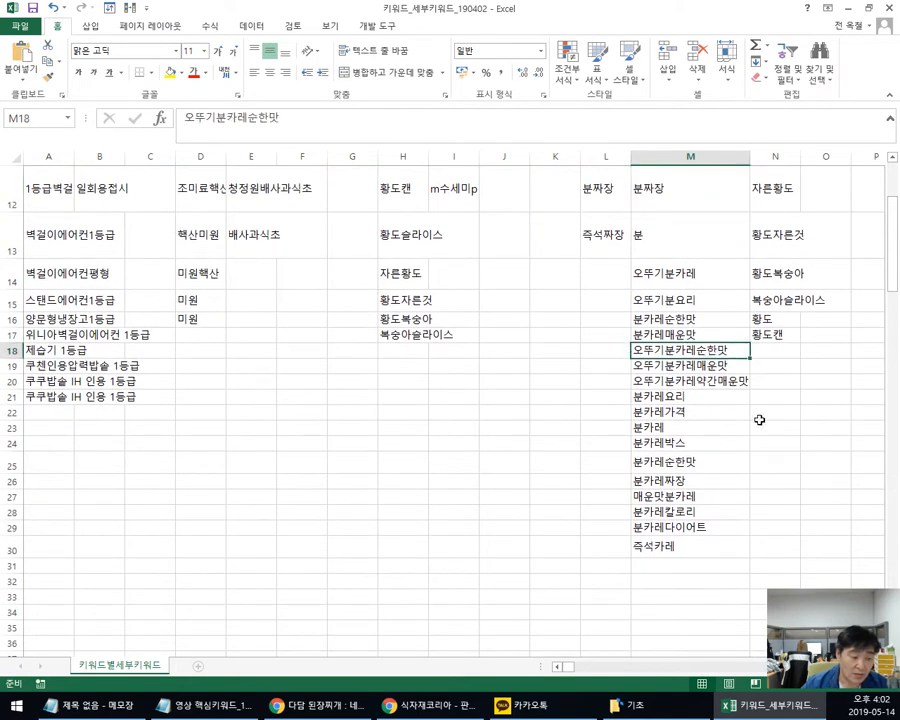
pyautogui.click(710, 365)
pyautogui.click(711, 381)
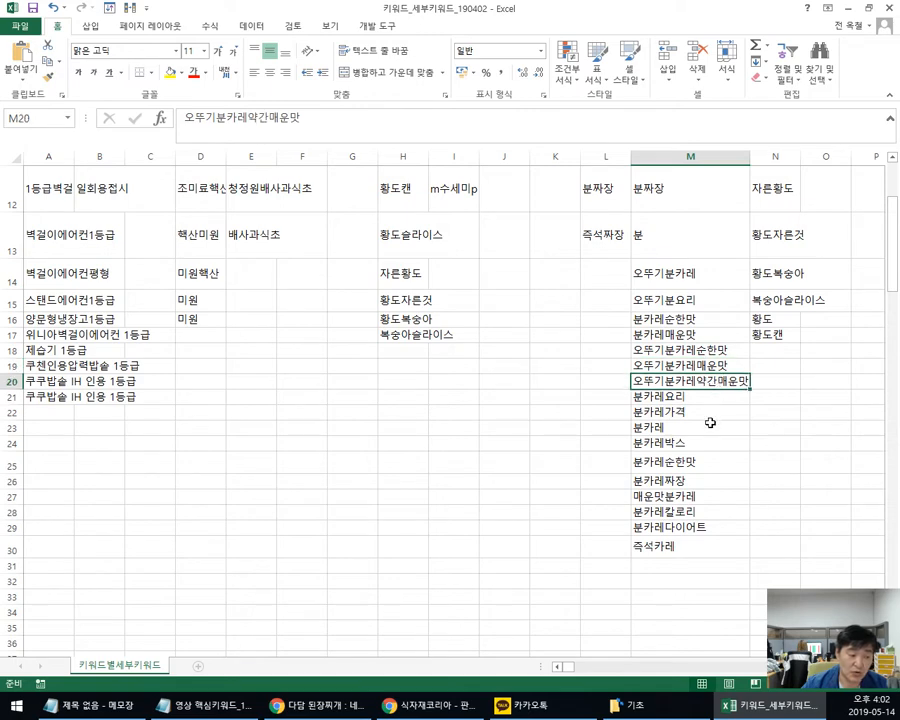
pyautogui.click(705, 411)
pyautogui.click(700, 442)
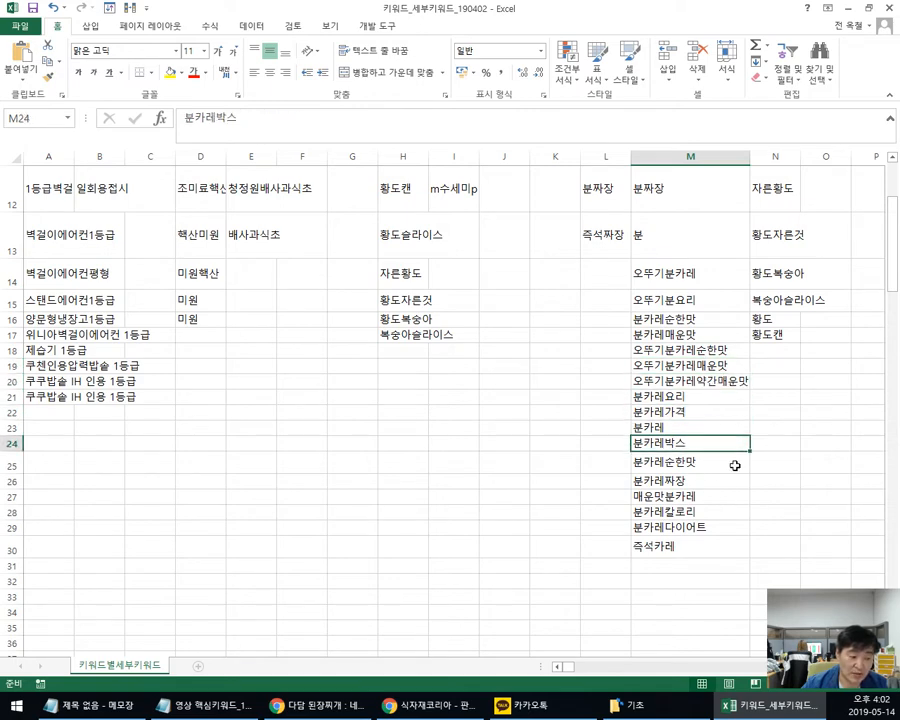
pyautogui.click(684, 480)
pyautogui.click(689, 511)
pyautogui.click(699, 550)
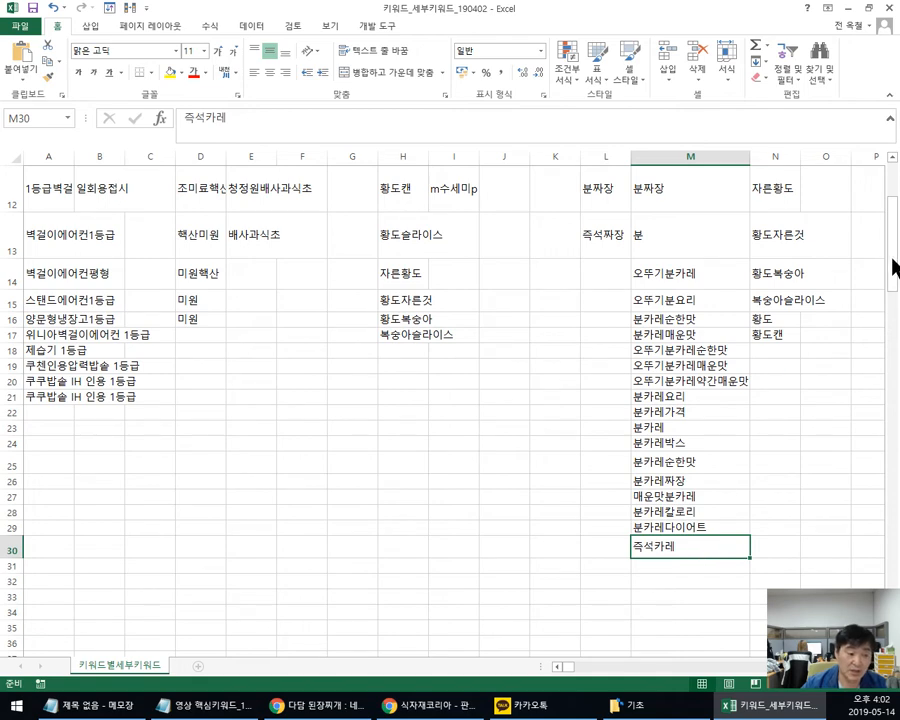
pyautogui.moveTo(893, 262); pyautogui.dragTo(893, 200)
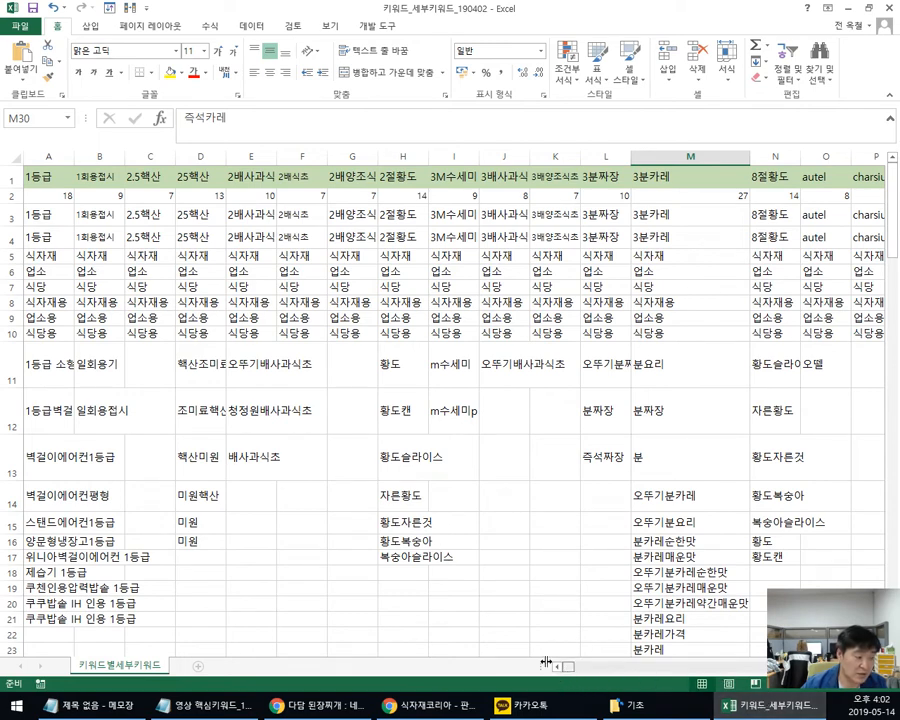
# Step: Widen column A and select the detailed keywords for 1등급 in cells A11 to A21
pyautogui.click(40, 178)
pyautogui.moveTo(74, 155); pyautogui.dragTo(101, 150)
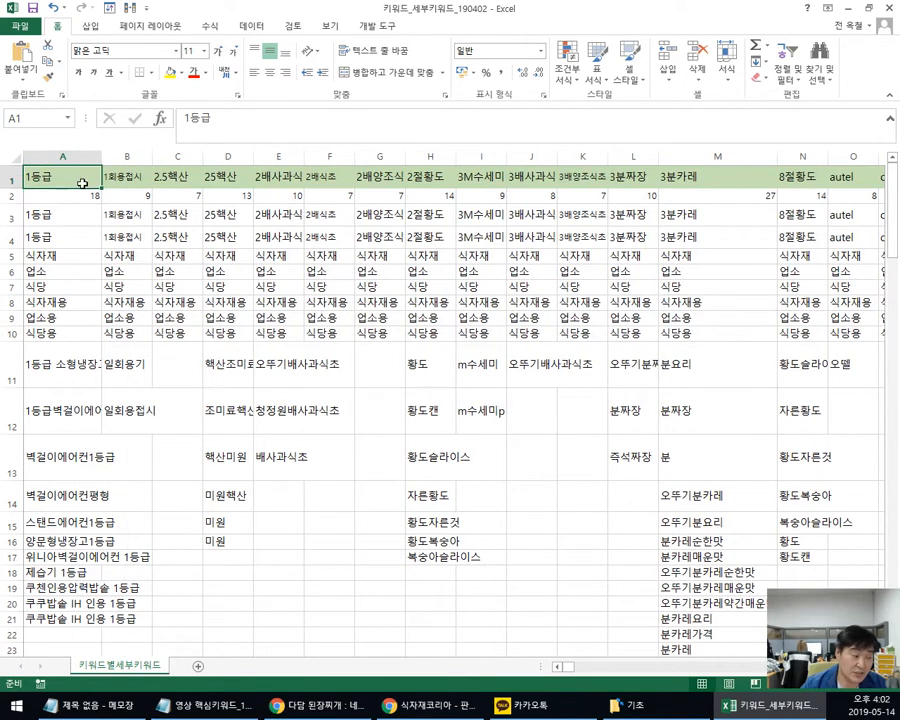
pyautogui.moveTo(240, 121); pyautogui.dragTo(104, 119)
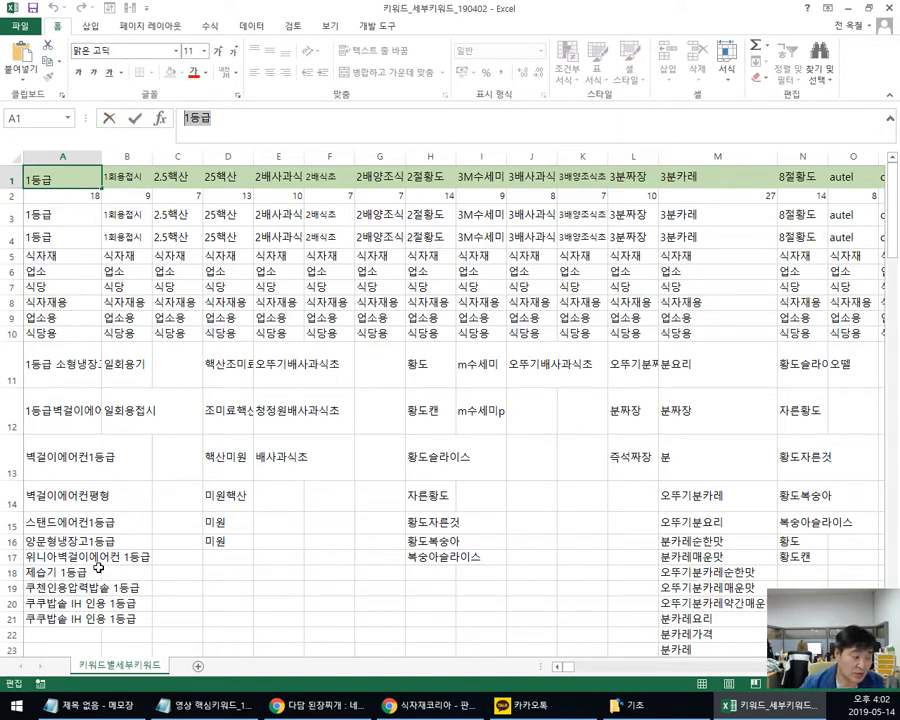
pyautogui.click(40, 522)
pyautogui.click(46, 456)
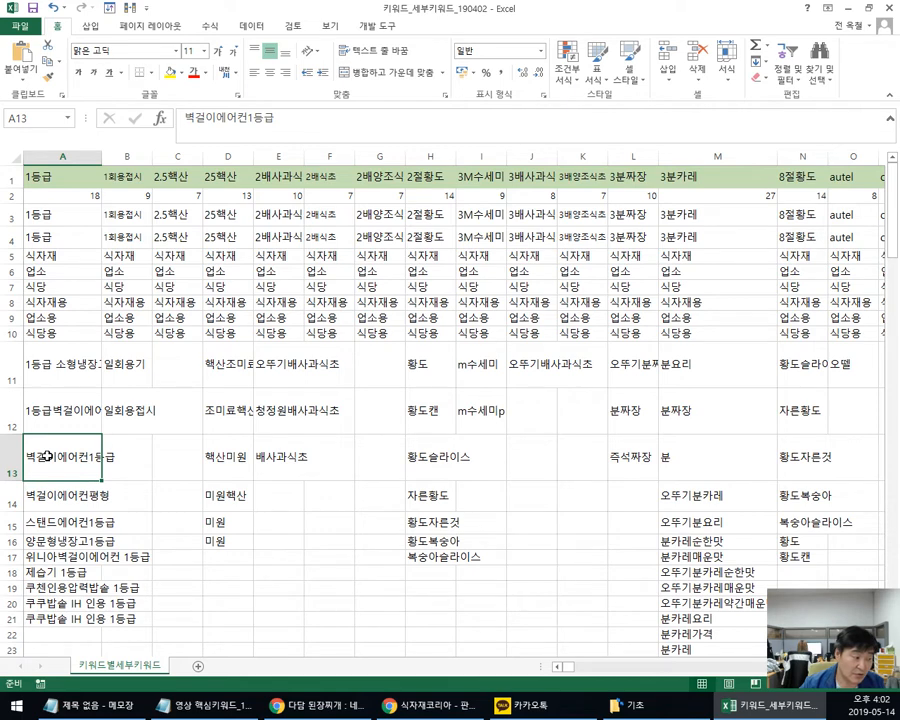
pyautogui.moveTo(48, 366); pyautogui.dragTo(55, 620)
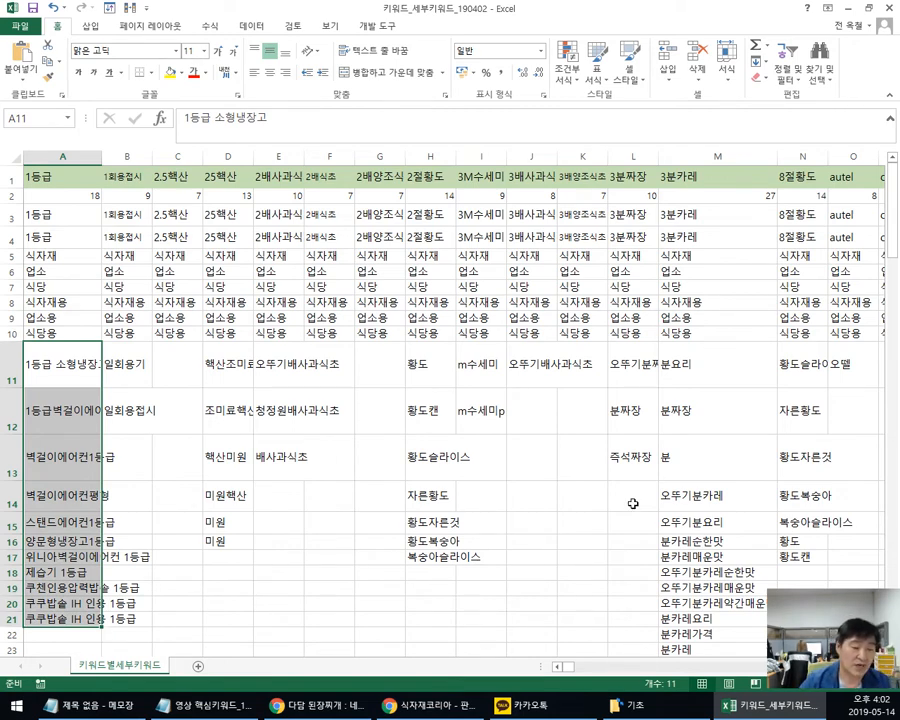
# Step: Examine the detailed keywords in the far columns, including those for 안주 in BPN12 to BPN14 and the columns around 흑설탕
pyautogui.moveTo(567, 667); pyautogui.dragTo(736, 677)
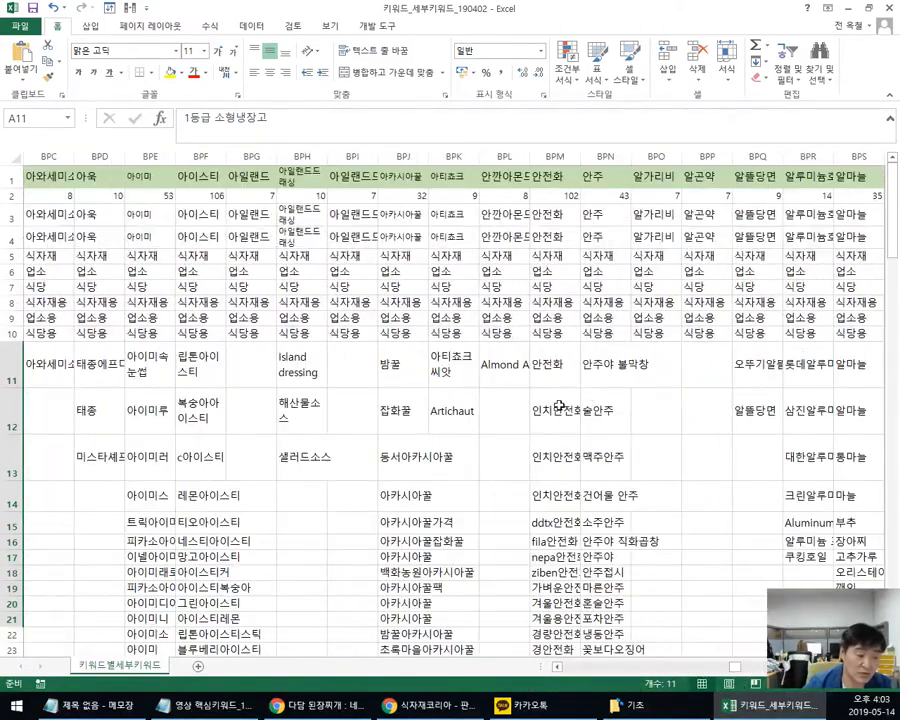
pyautogui.click(605, 428)
pyautogui.moveTo(609, 445); pyautogui.dragTo(609, 484)
pyautogui.moveTo(731, 667); pyautogui.dragTo(870, 668)
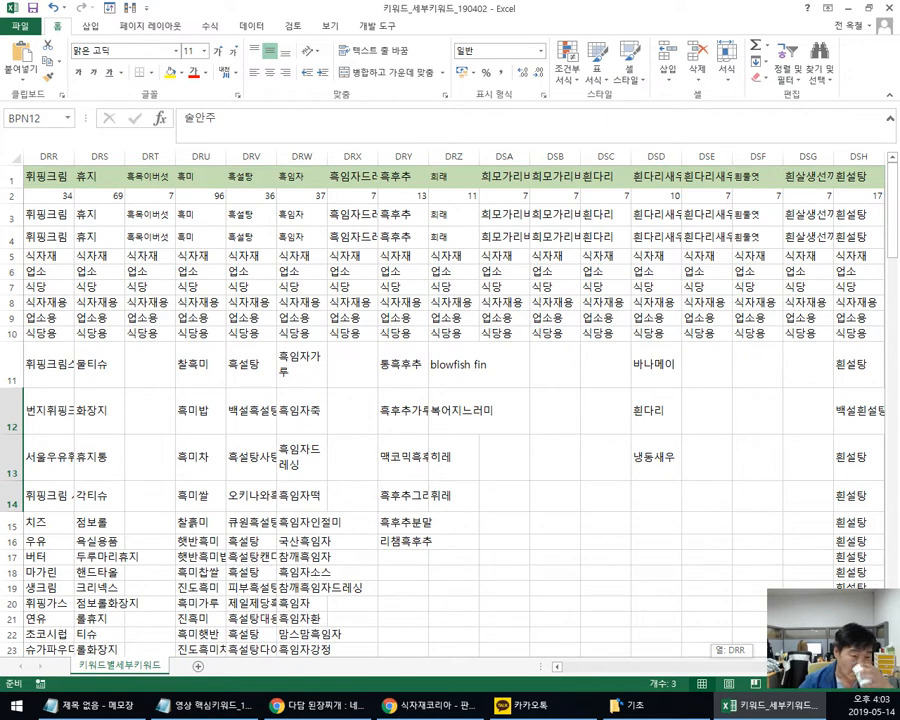
# Step: Open the 키워드_브랜드_180409 workbook from the 기초 folder to examine its brand names, then switch to the 식자재코리아 notice board
pyautogui.hotkey('alt', 'Tab')
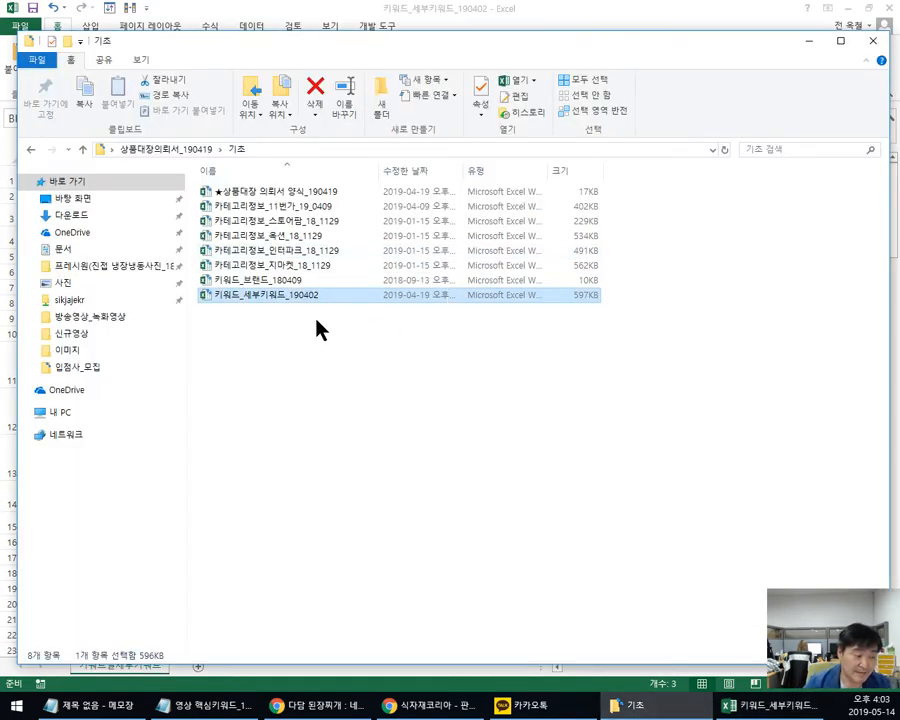
pyautogui.doubleClick(352, 281)
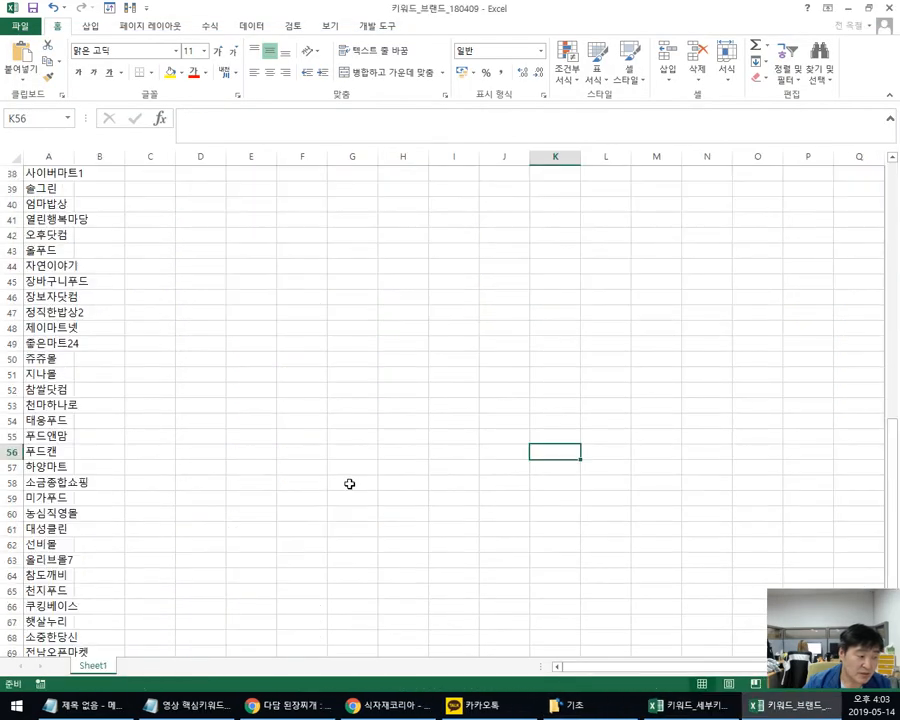
pyautogui.click(57, 176)
pyautogui.moveTo(48, 281); pyautogui.dragTo(48, 296)
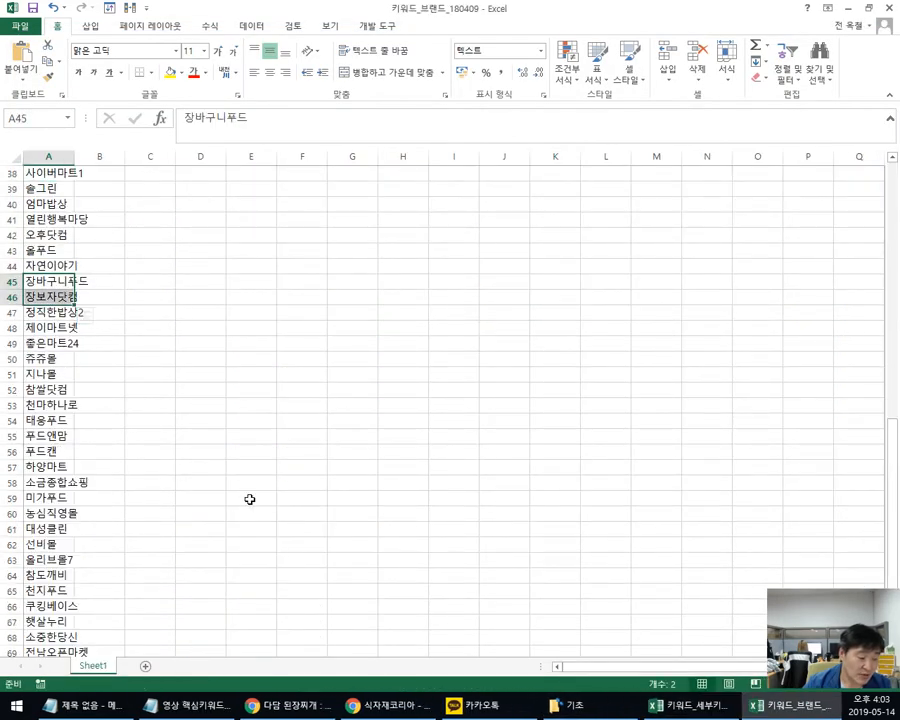
pyautogui.hotkey('alt', 'Tab')
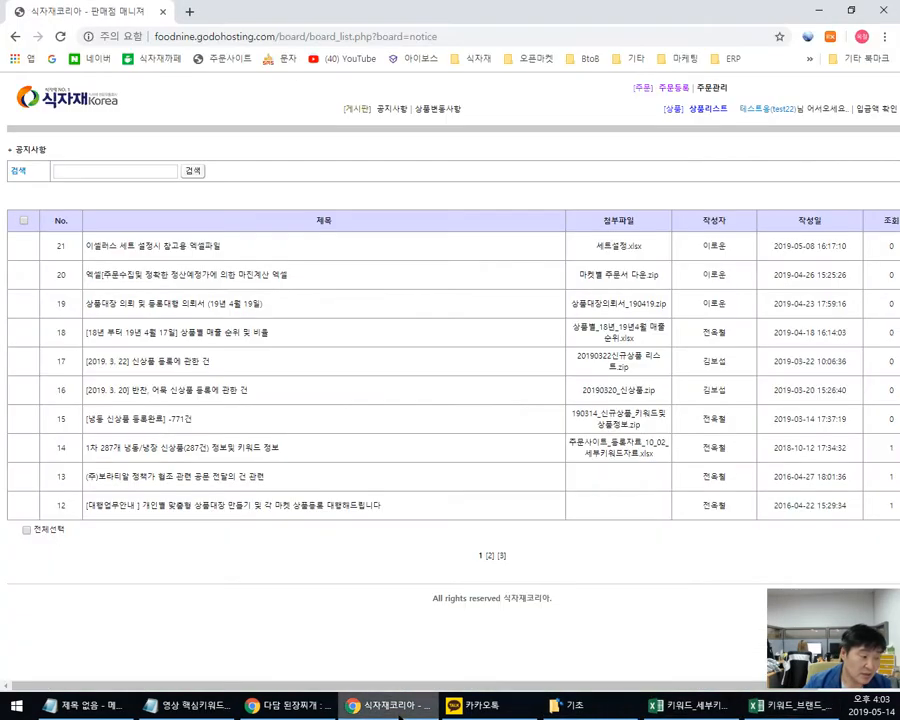
# Step: Try to open the Auction site in a new browser tab and request a PC change on the KT page
pyautogui.click(190, 12)
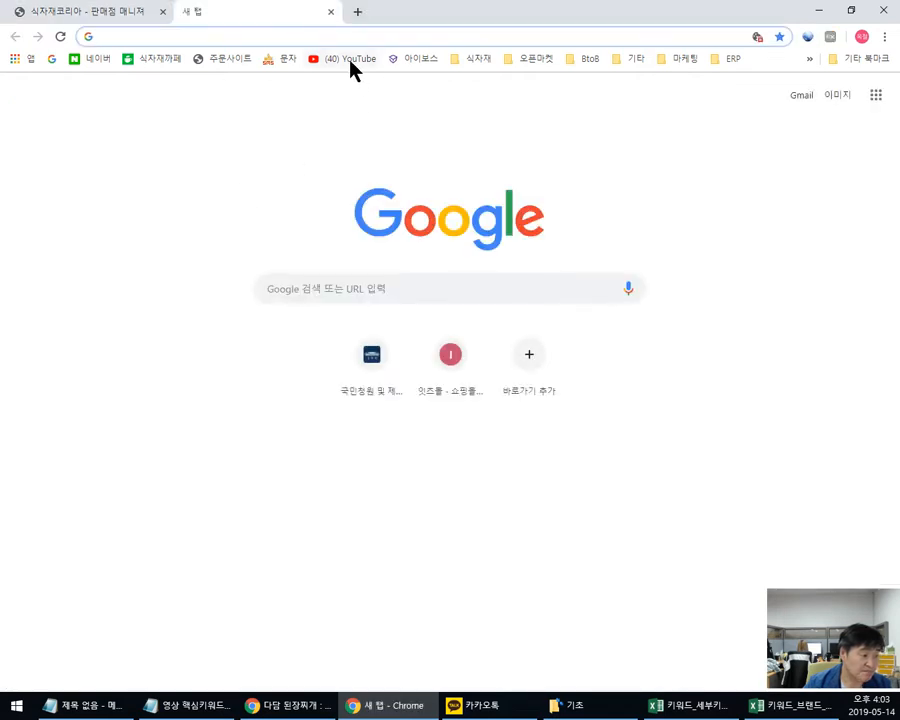
pyautogui.click(533, 59)
pyautogui.click(557, 146)
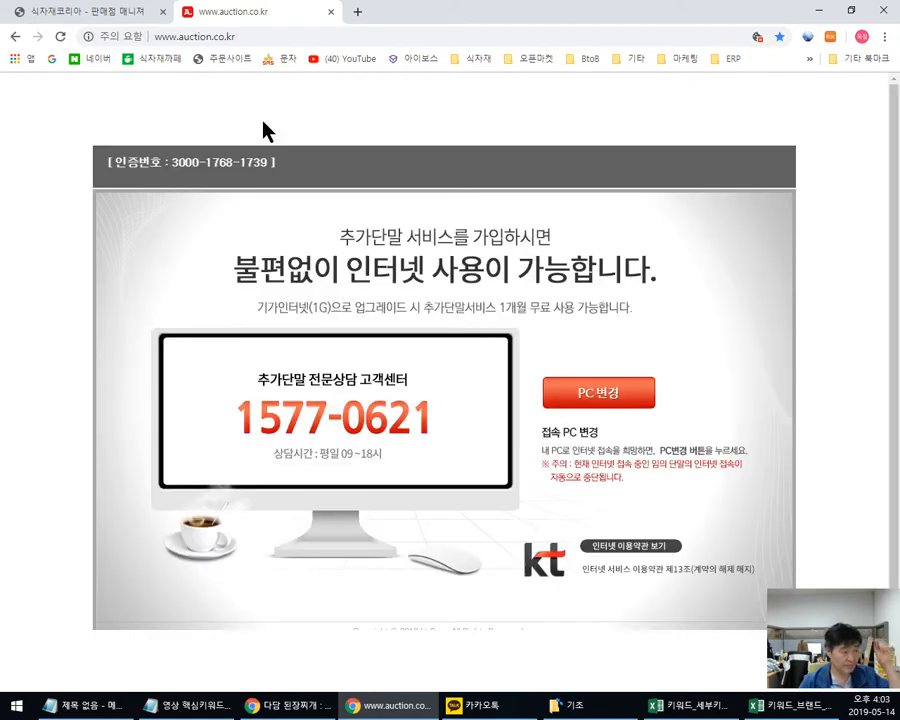
pyautogui.click(588, 392)
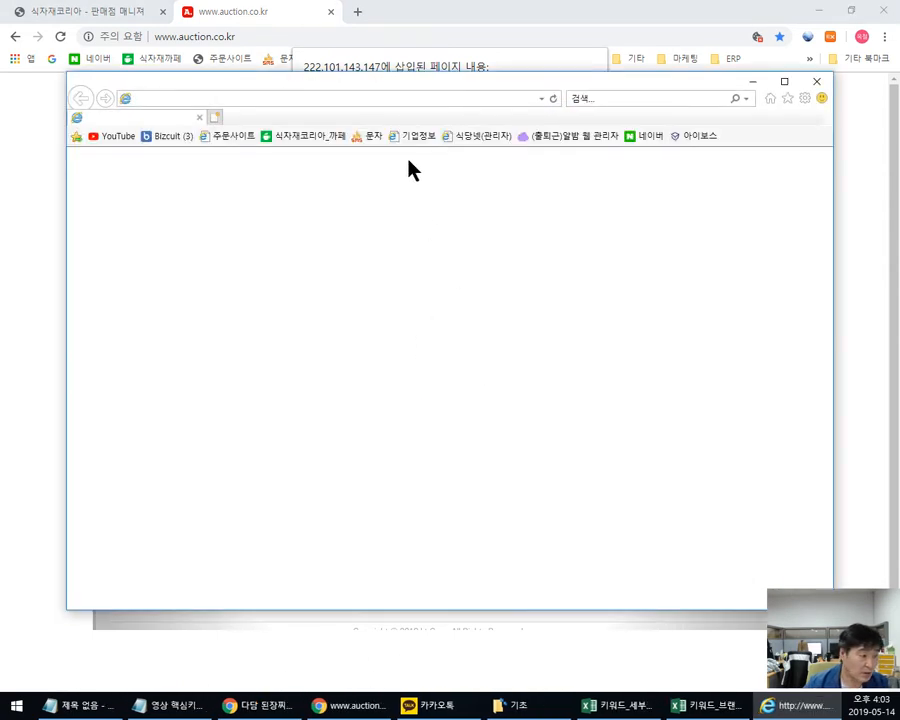
# Step: Maximize the Internet Explorer window, search Naver for 옥션 and open the Auction website from the results
pyautogui.click(783, 81)
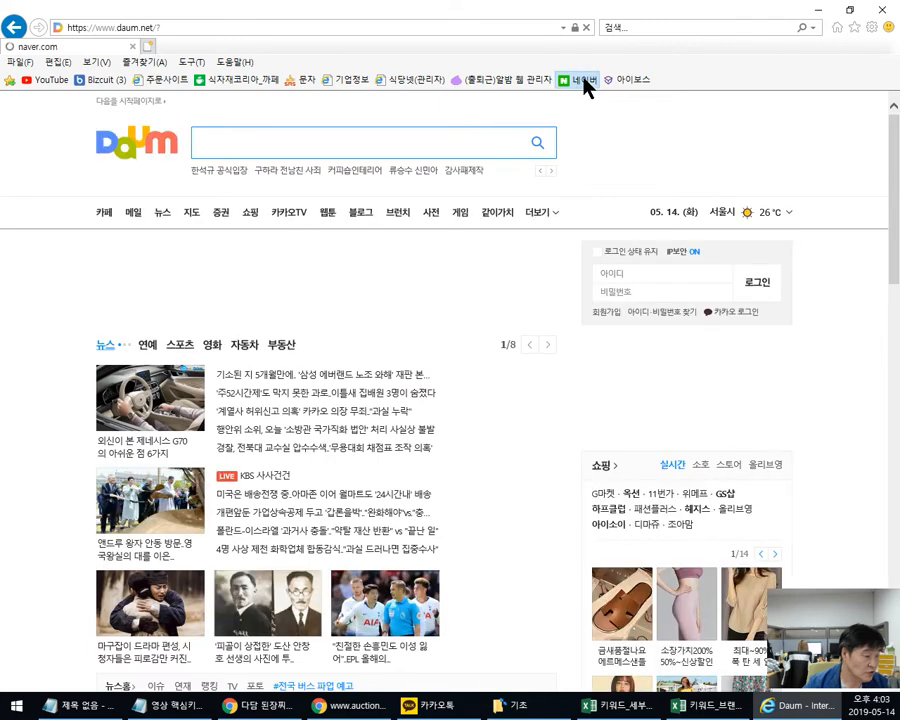
pyautogui.click(585, 81)
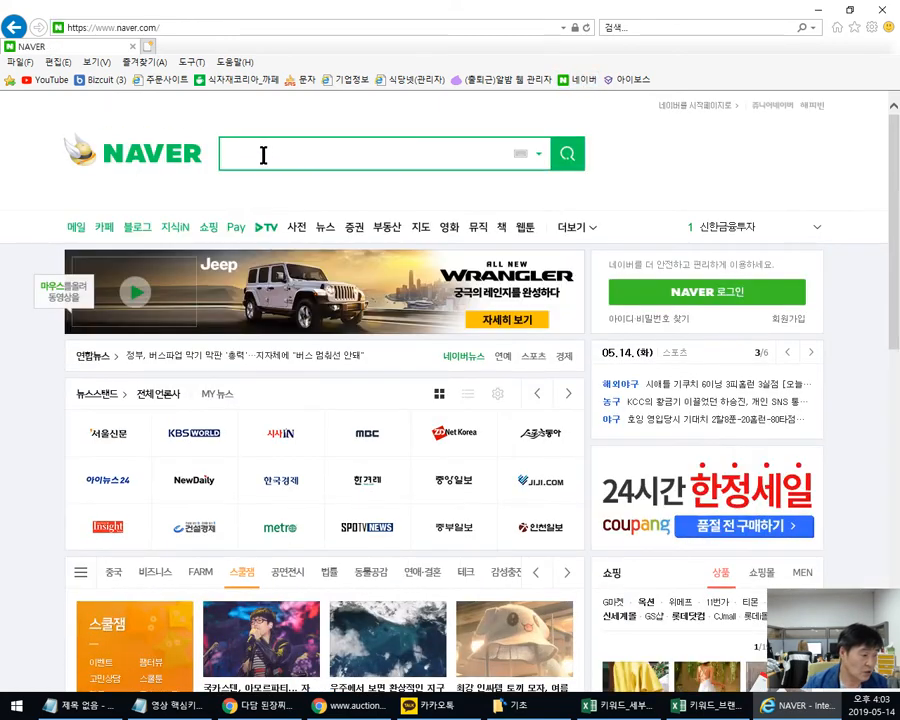
pyautogui.write('옥션')
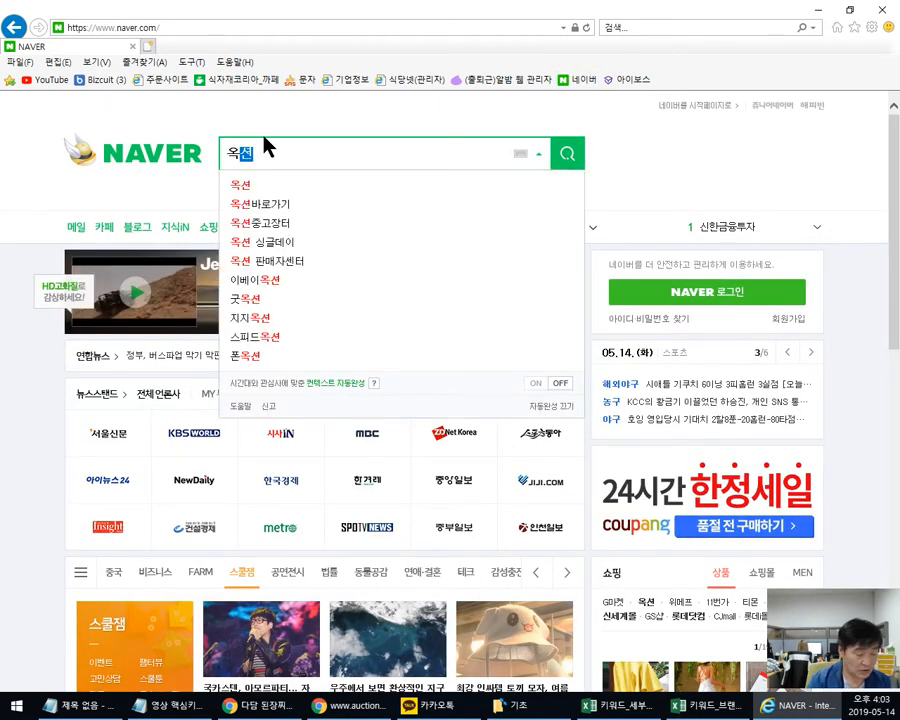
pyautogui.press('Return')
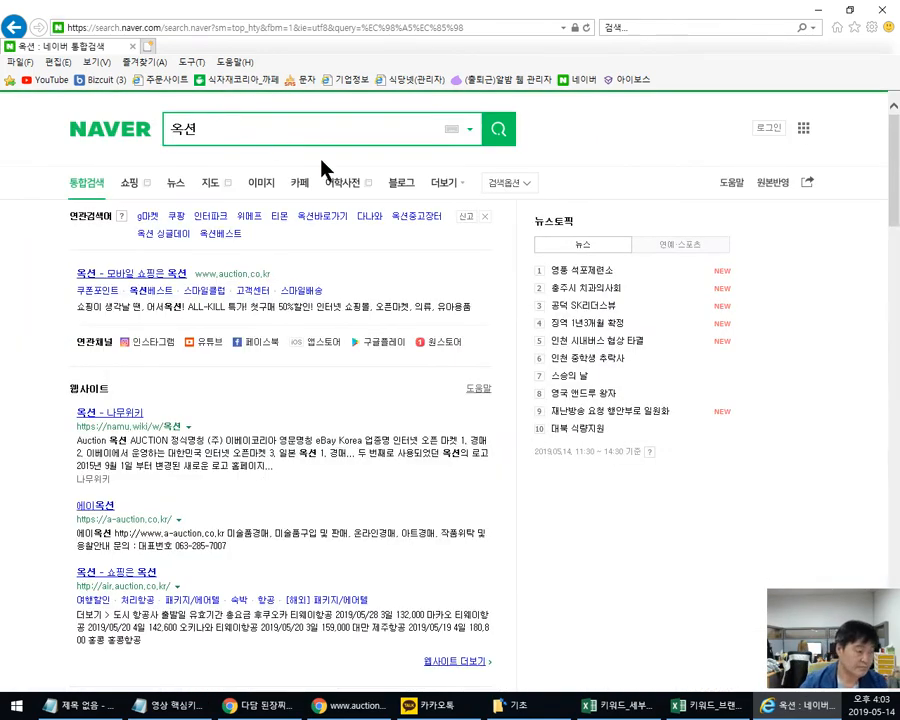
pyautogui.click(249, 274)
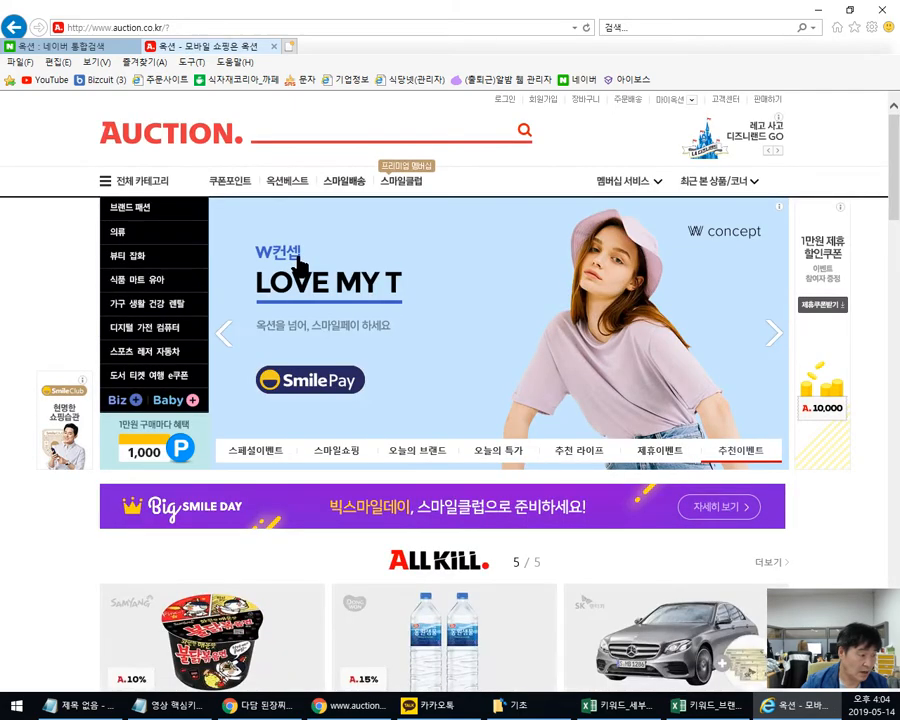
# Step: Search Auction for 다시다
pyautogui.click(268, 134)
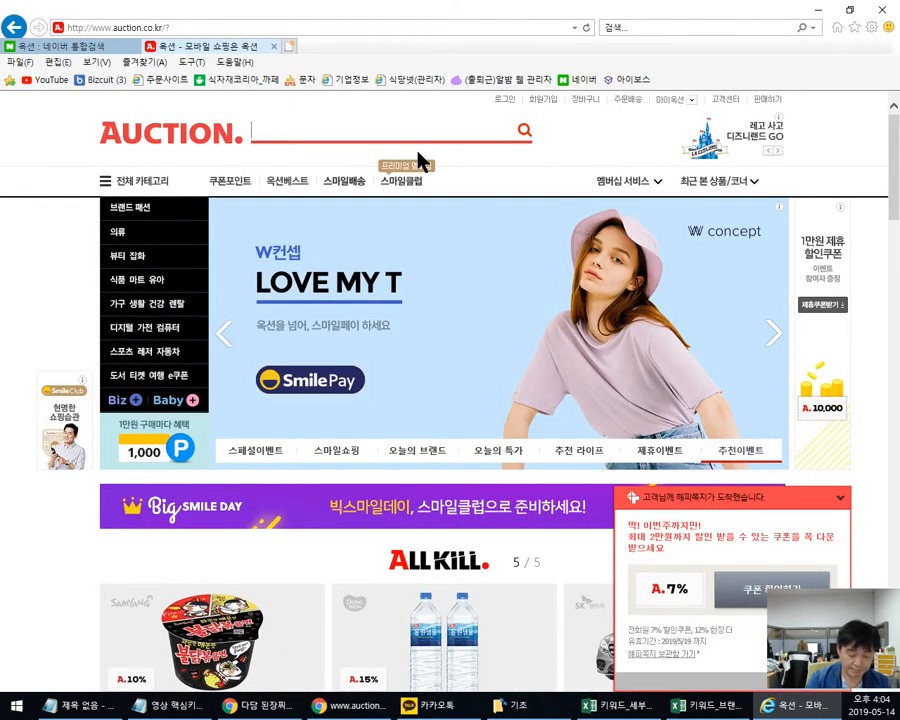
pyautogui.write('ektl')
pyautogui.press('BackSpace')
pyautogui.press('BackSpace')
pyautogui.press('BackSpace')
pyautogui.press('BackSpace')
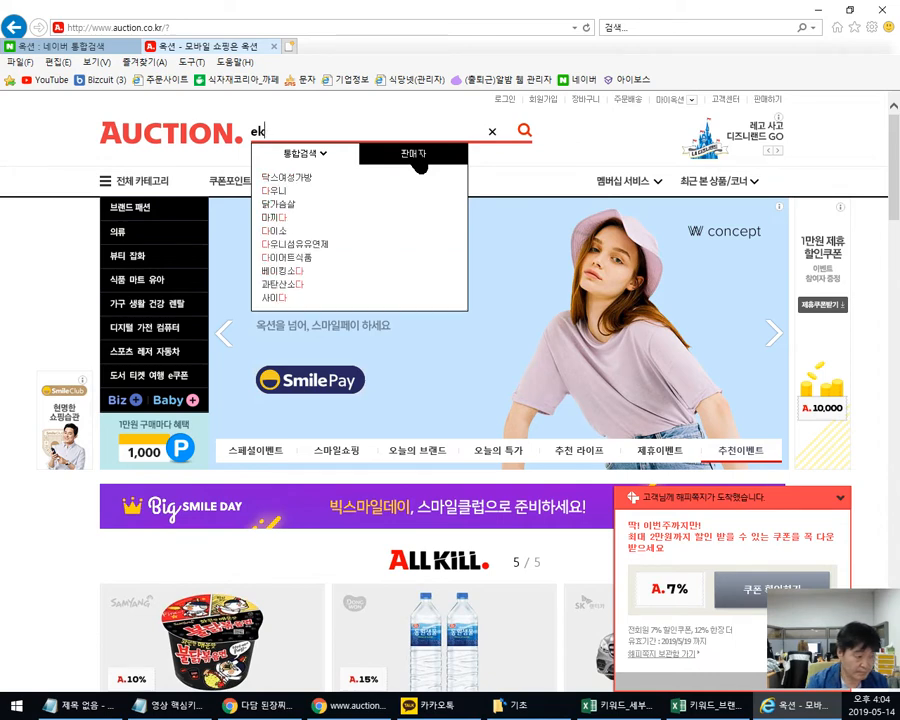
pyautogui.write('ektlek')
pyautogui.press('BackSpace')
pyautogui.press('BackSpace')
pyautogui.press('BackSpace')
pyautogui.press('BackSpace')
pyautogui.press('BackSpace')
pyautogui.press('BackSpace')
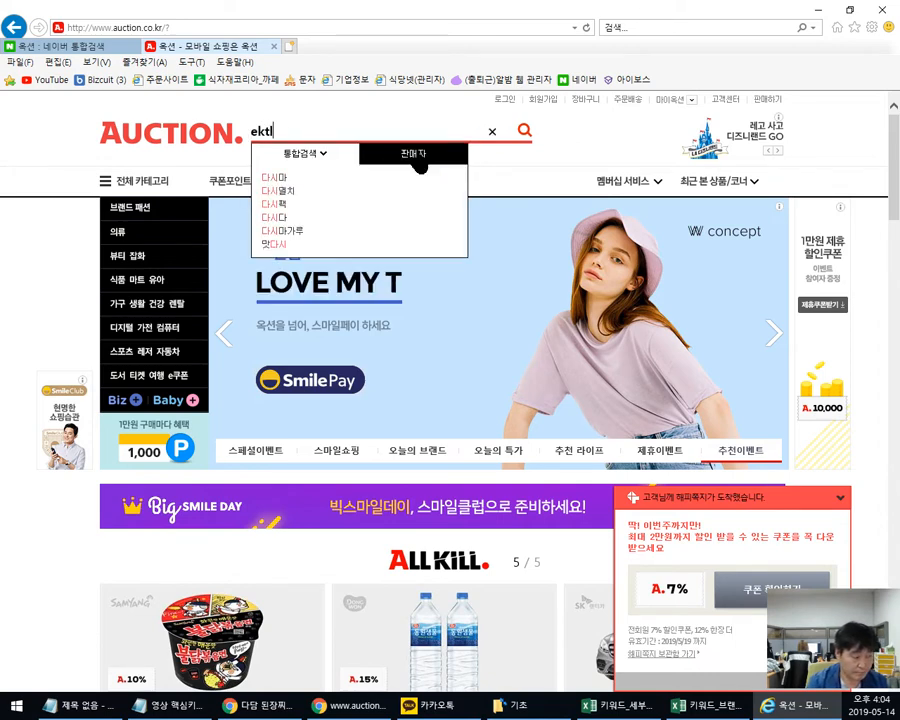
pyautogui.write('ektlek')
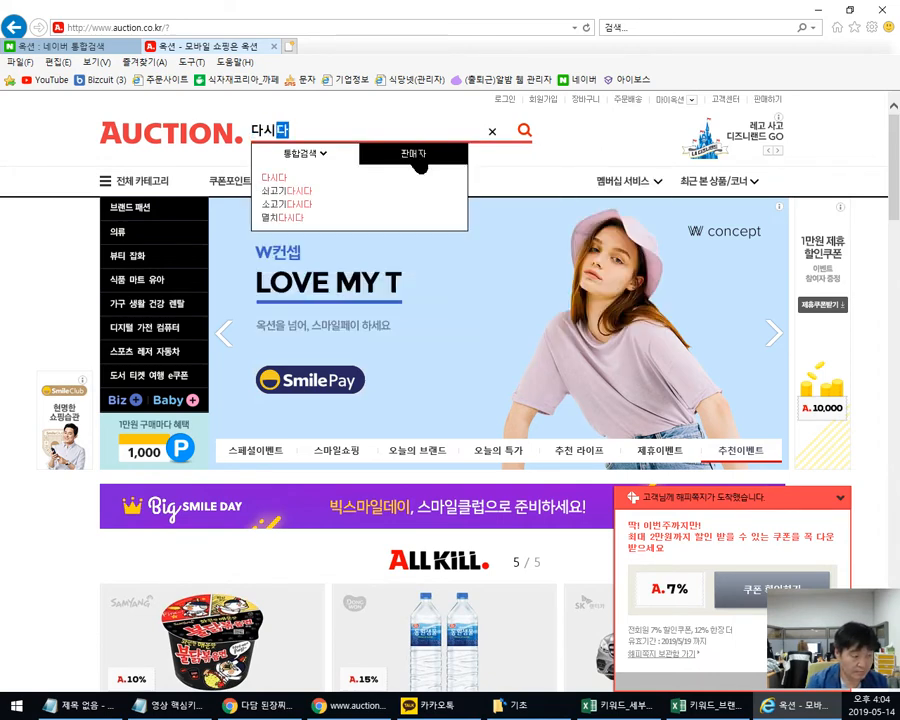
pyautogui.press('Return')
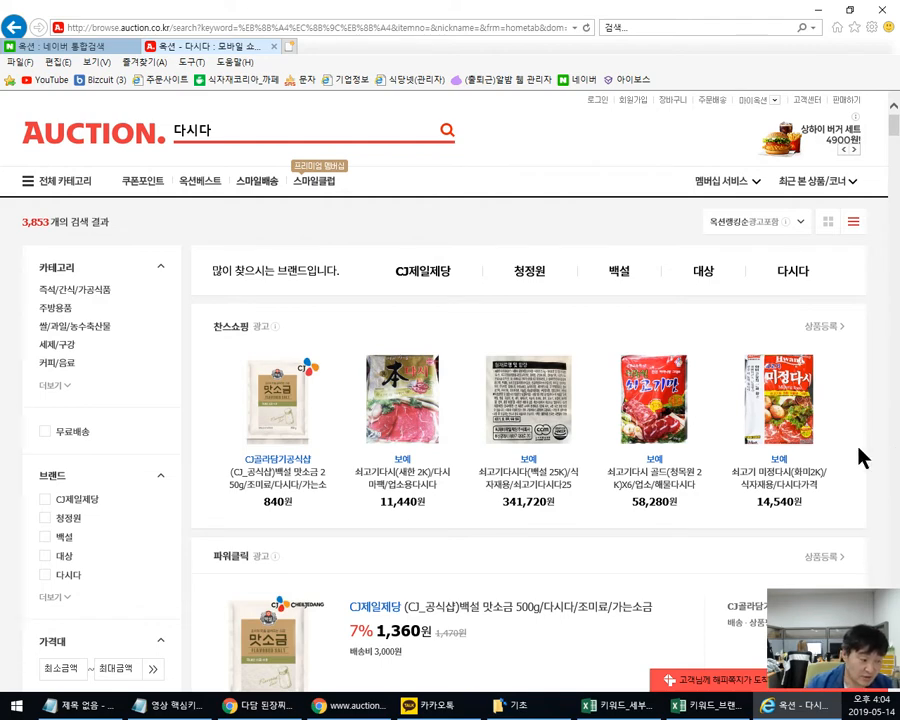
# Step: Look through the 다시다 search results and open the (CJ공식샵)다시다 사골 250gx5개 product
pyautogui.moveTo(891, 130); pyautogui.dragTo(896, 151)
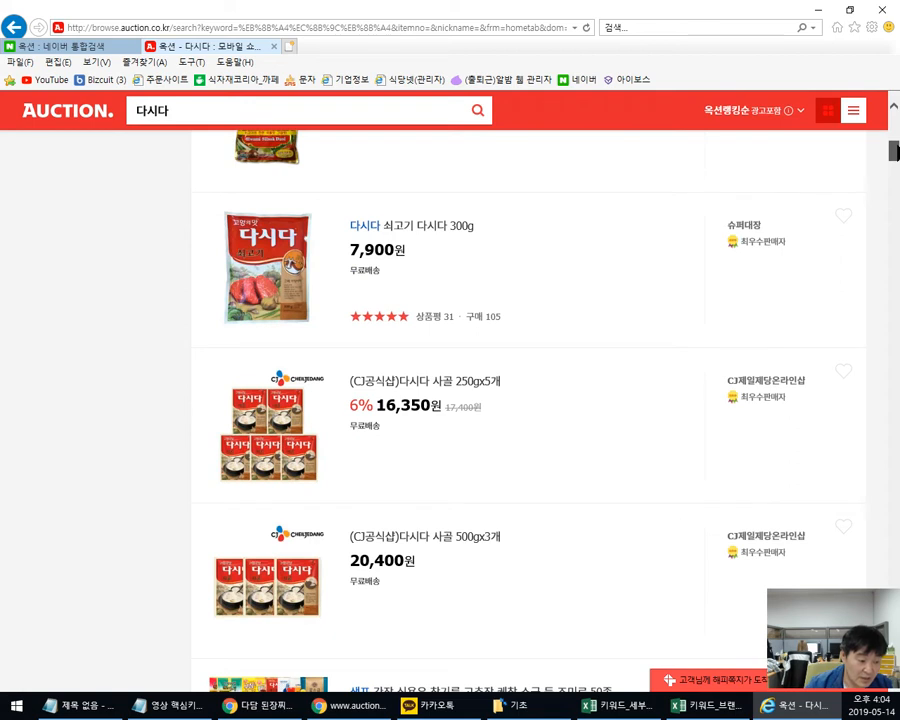
pyautogui.moveTo(896, 151); pyautogui.dragTo(896, 152)
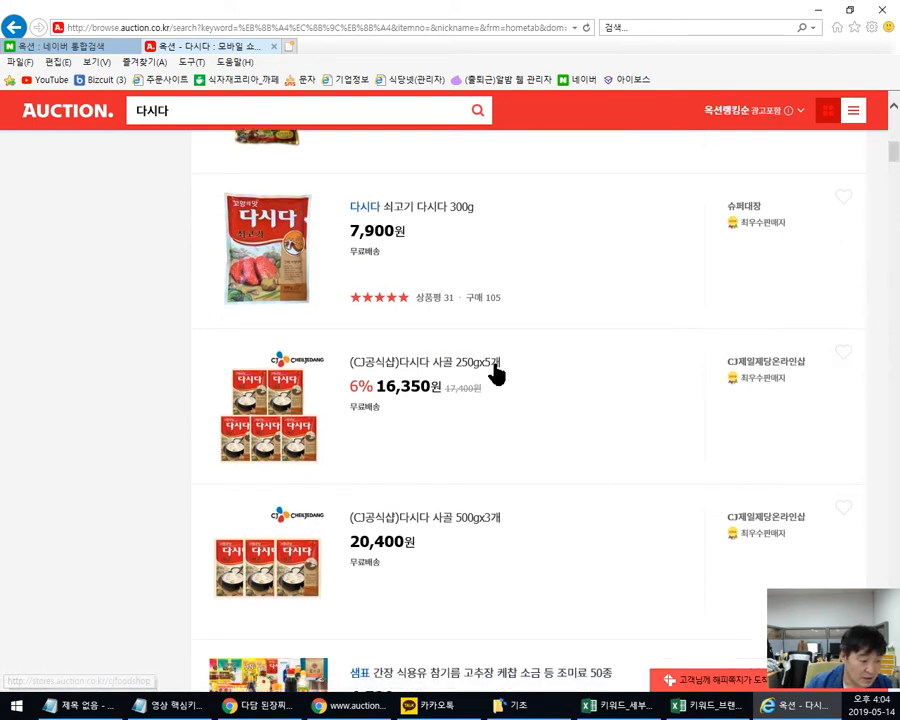
pyautogui.click(432, 376)
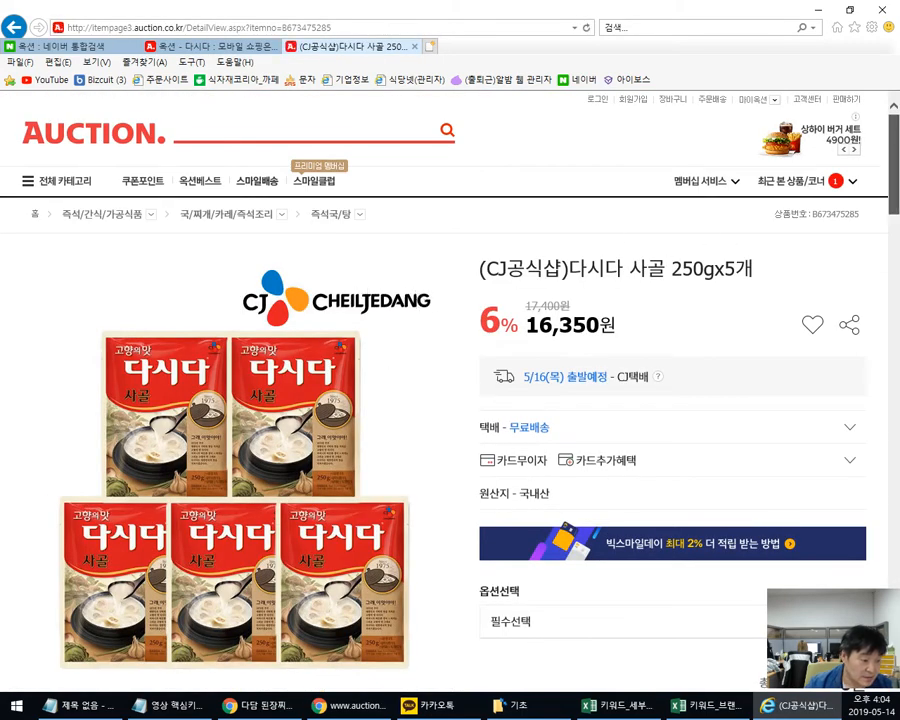
# Step: Open the CJ제일제당온라인샵 seller store from the product page and look over its front page
pyautogui.moveTo(890, 143); pyautogui.dragTo(897, 217)
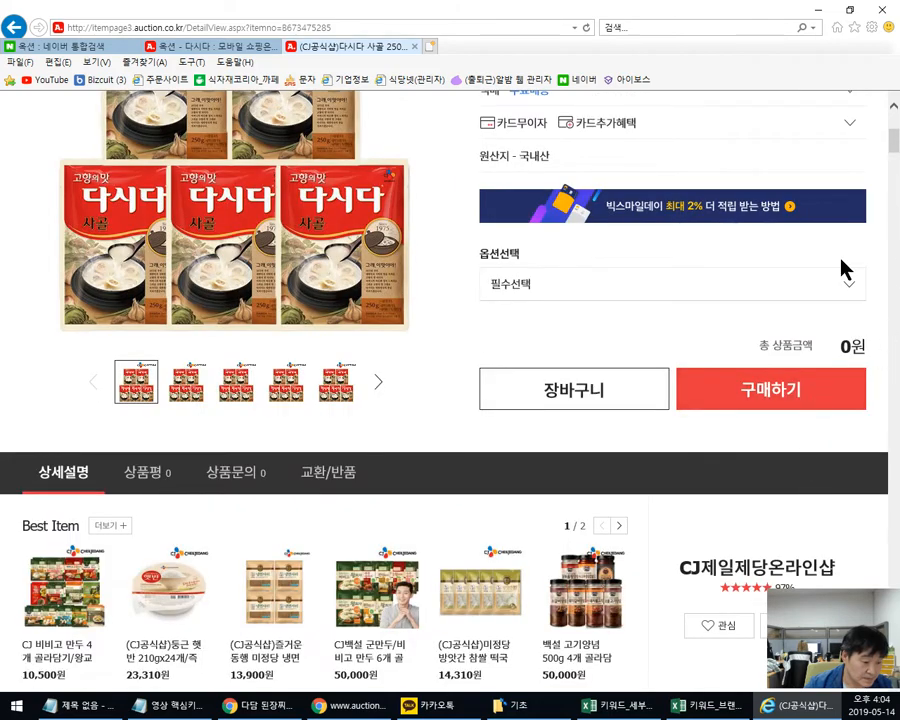
pyautogui.moveTo(890, 135); pyautogui.dragTo(891, 145)
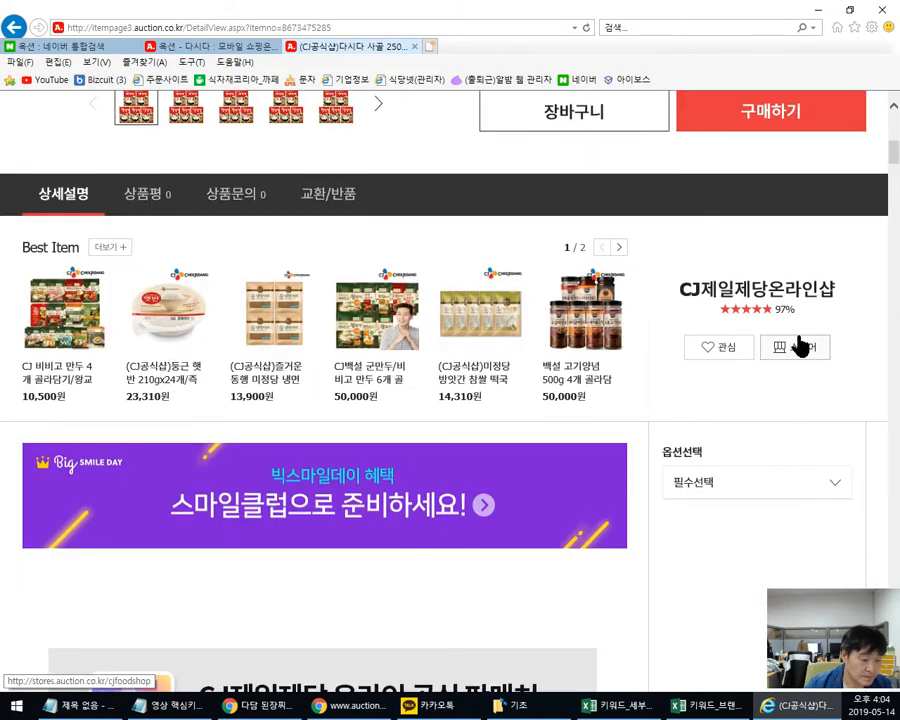
pyautogui.click(782, 344)
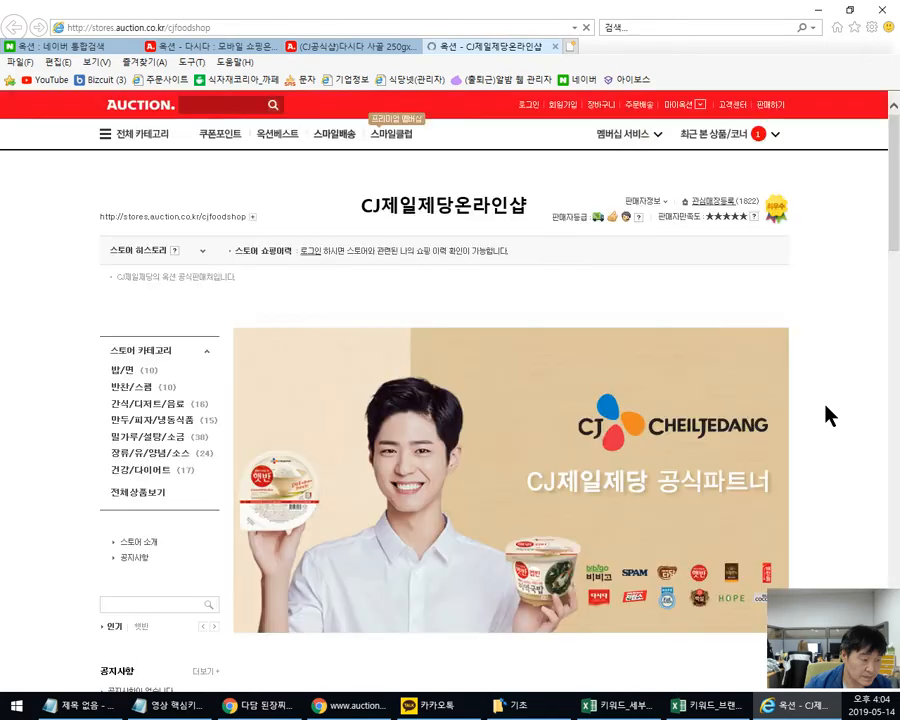
pyautogui.moveTo(757, 222)
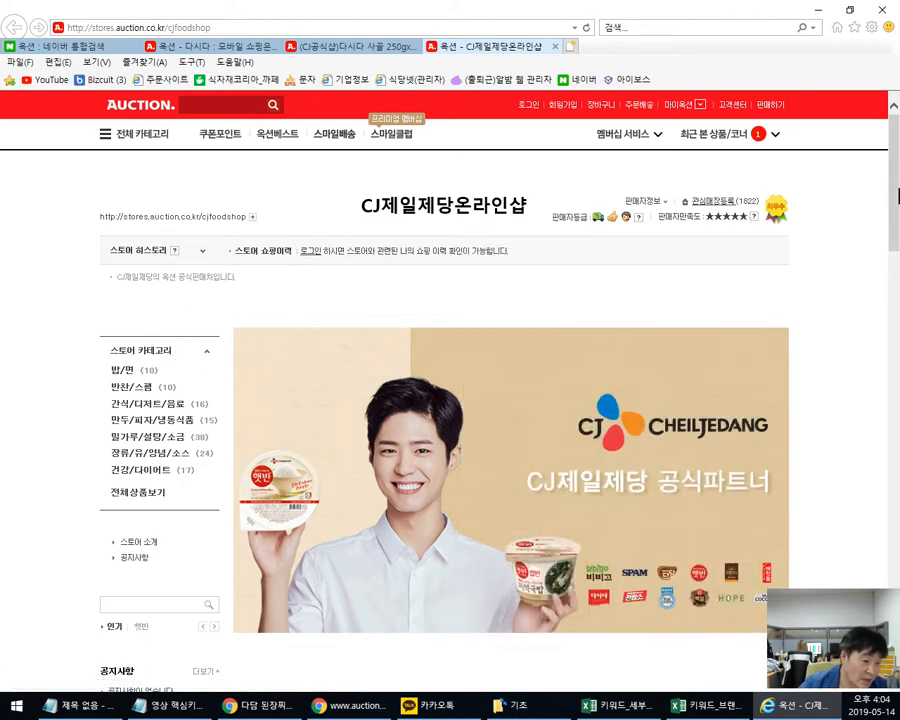
pyautogui.scroll(-1, 897, 195)
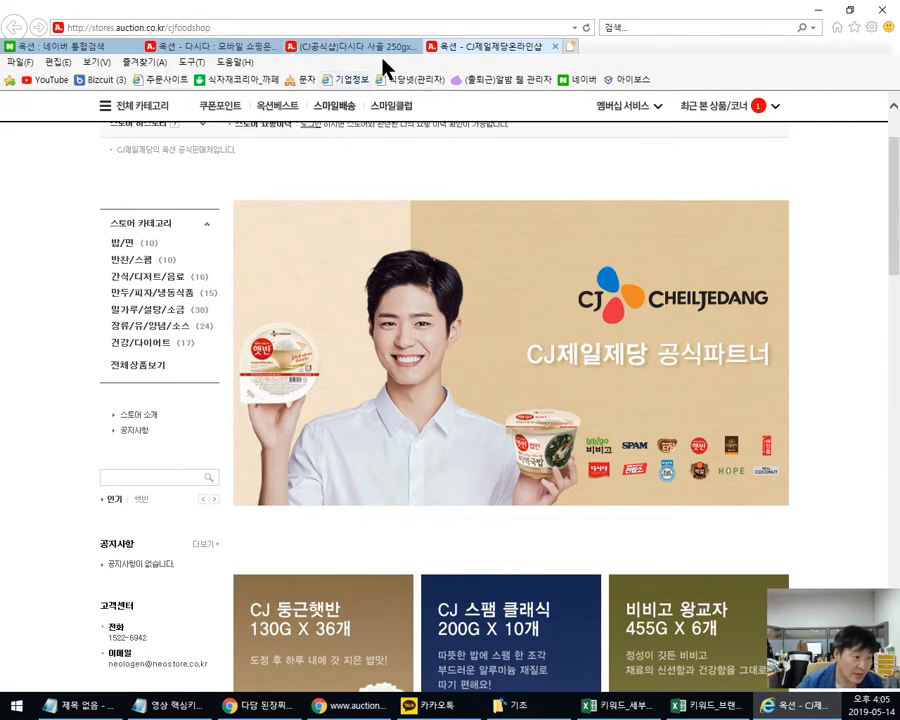
# Step: Go back to the 다시다 search results to review the listed product names, then revisit the CJ제일제당온라인샵 store page
pyautogui.click(212, 47)
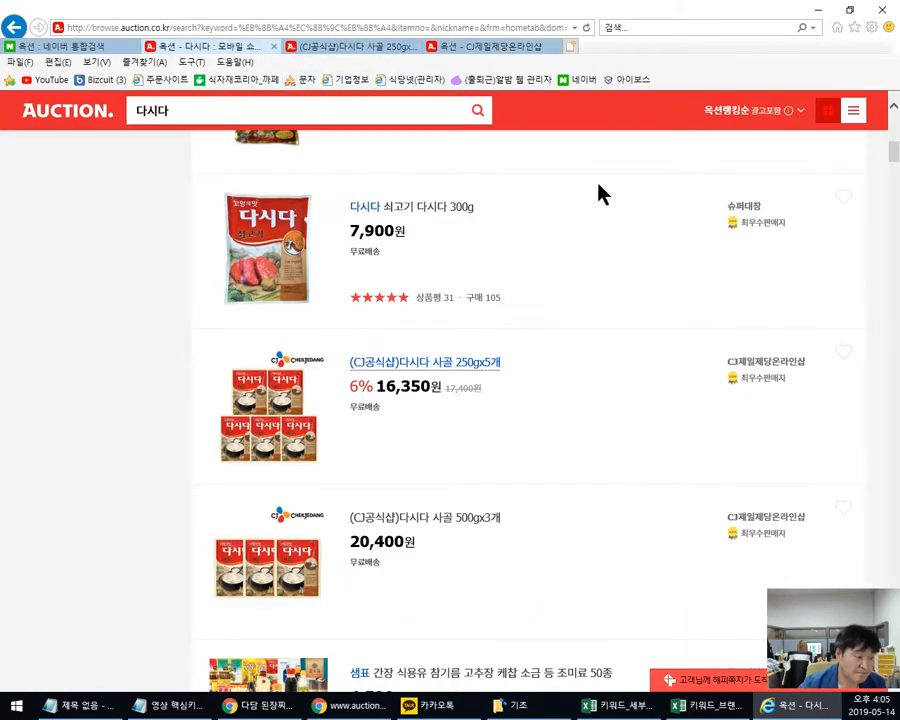
pyautogui.click(187, 110)
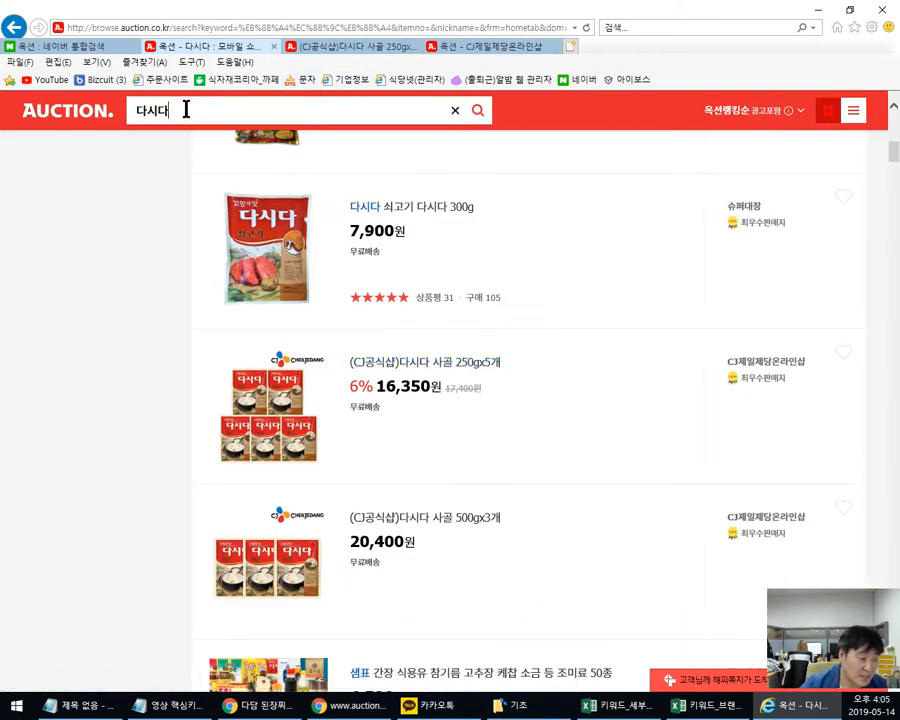
pyautogui.click(888, 148)
pyautogui.moveTo(895, 160); pyautogui.dragTo(895, 135)
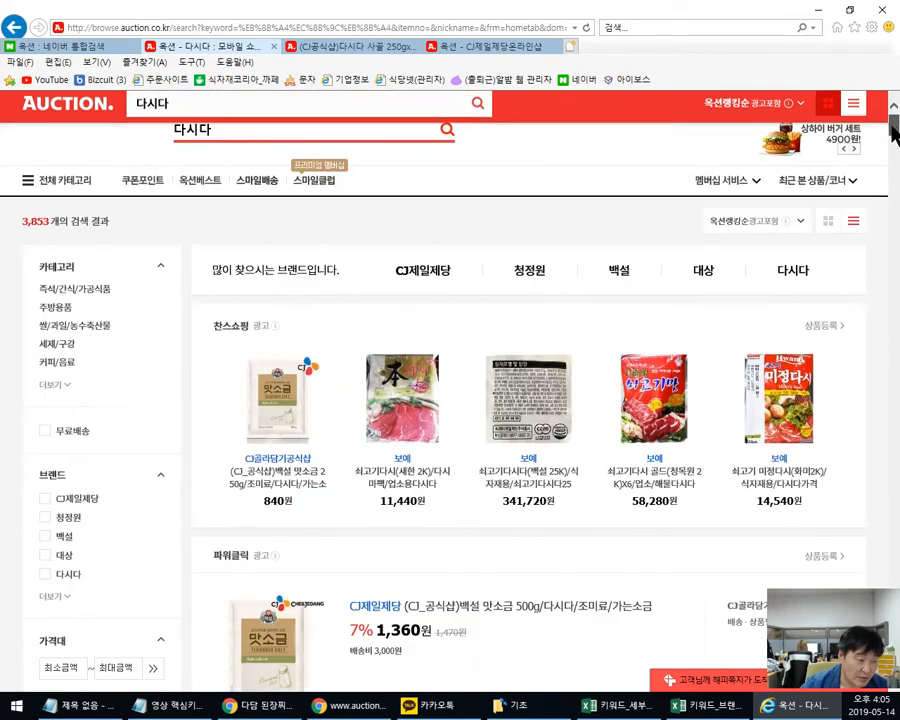
pyautogui.scroll(-5, 893, 135)
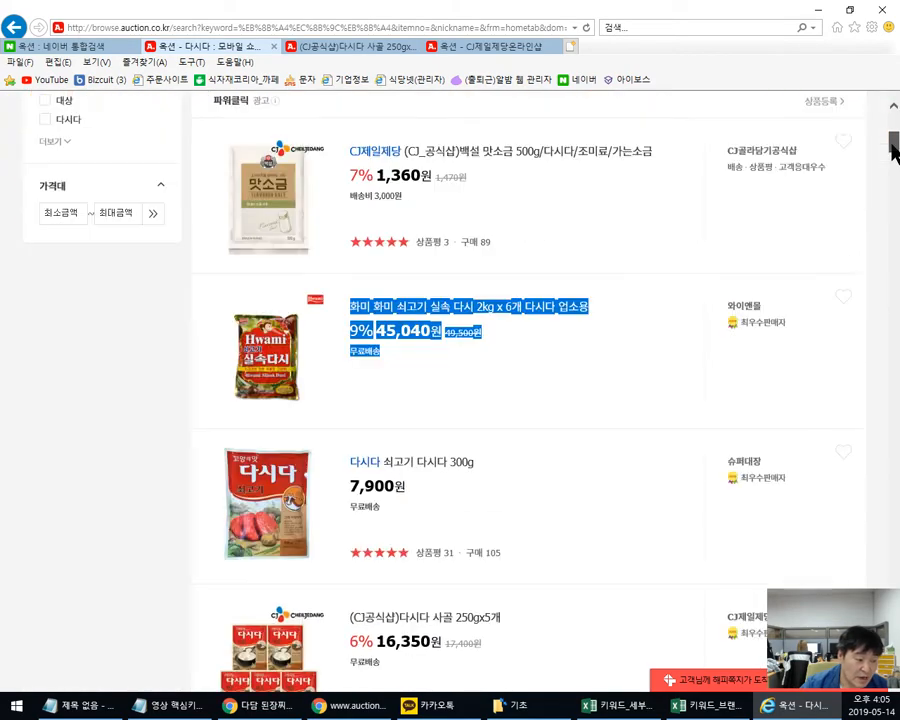
pyautogui.click(490, 47)
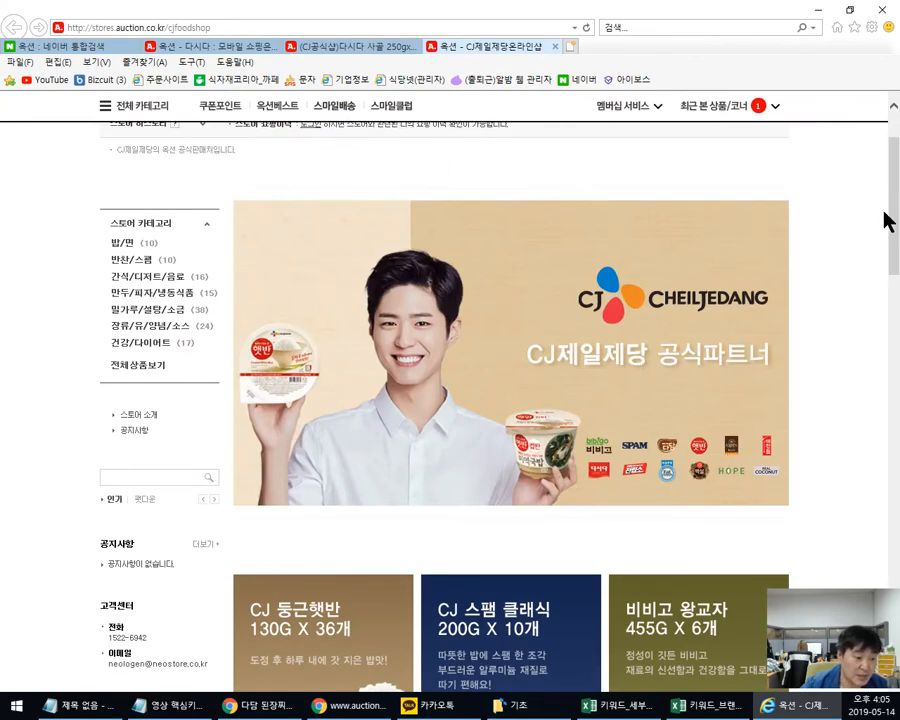
pyautogui.scroll(2, 891, 141)
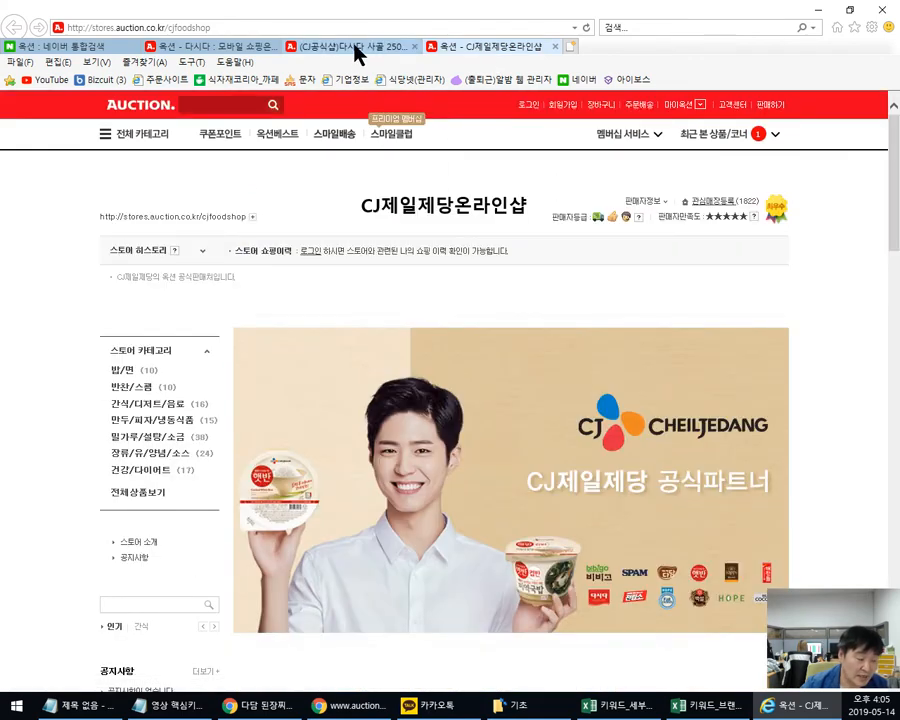
pyautogui.click(241, 110)
pyautogui.write('wpdlfw')
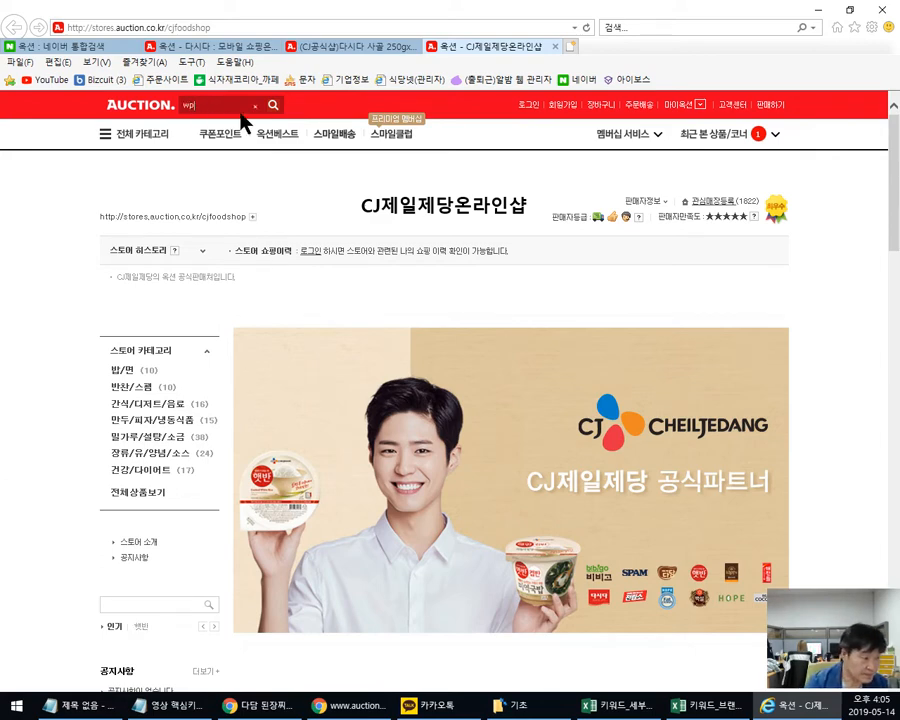
pyautogui.press('BackSpace')
pyautogui.press('BackSpace')
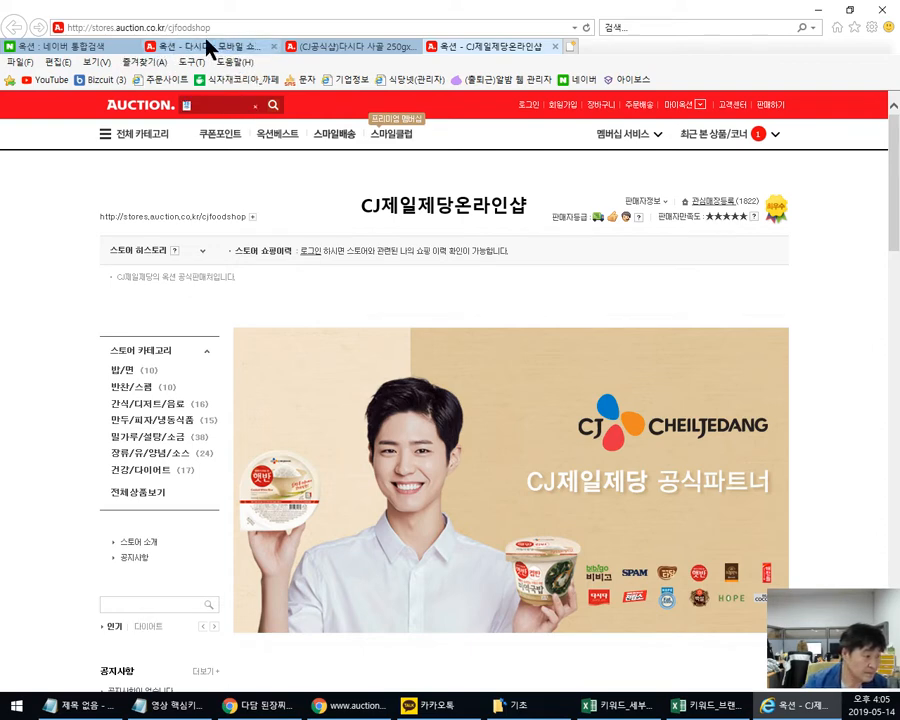
# Step: Return to the 다시다 results page, search Auction for 제일제당 온라인샵 미원 and highlight the searched phrase in the result message
pyautogui.click(210, 46)
pyautogui.click(197, 114)
pyautogui.write('체')
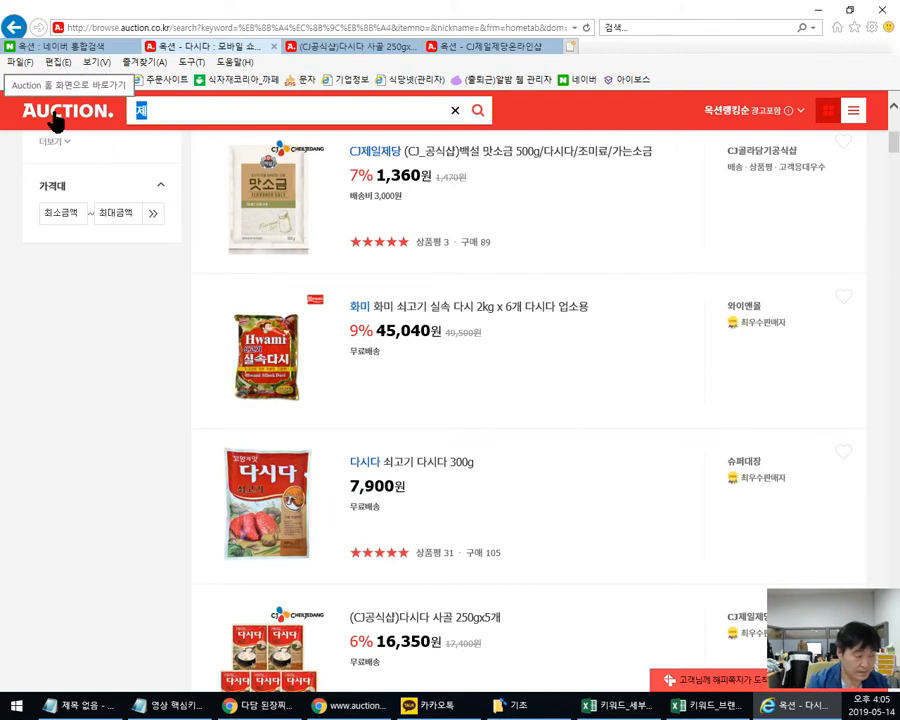
pyautogui.write('일제ㅈ')
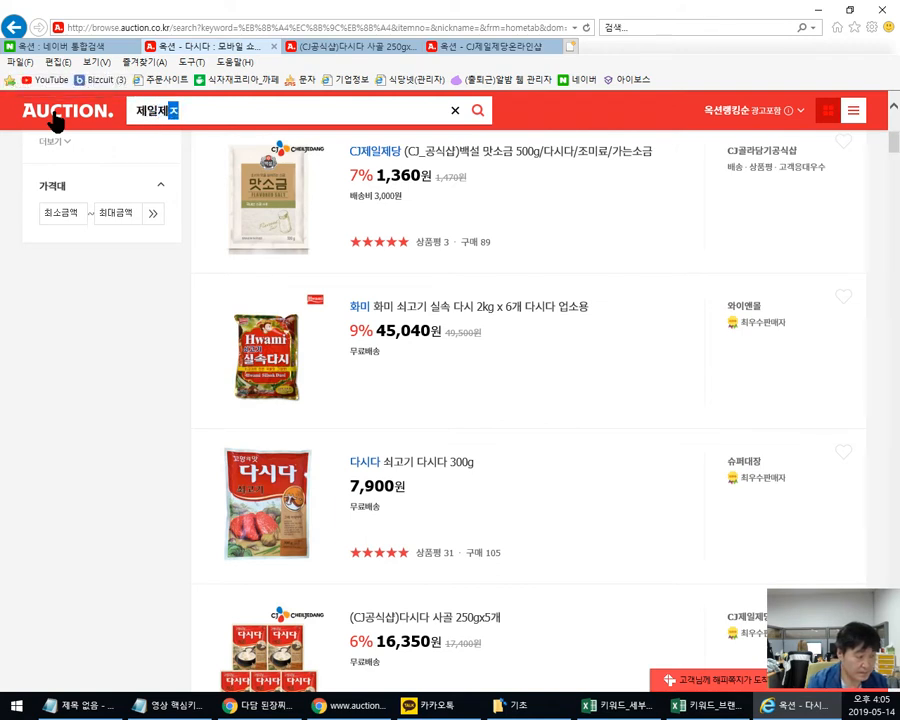
pyautogui.write(' 온라인샵')
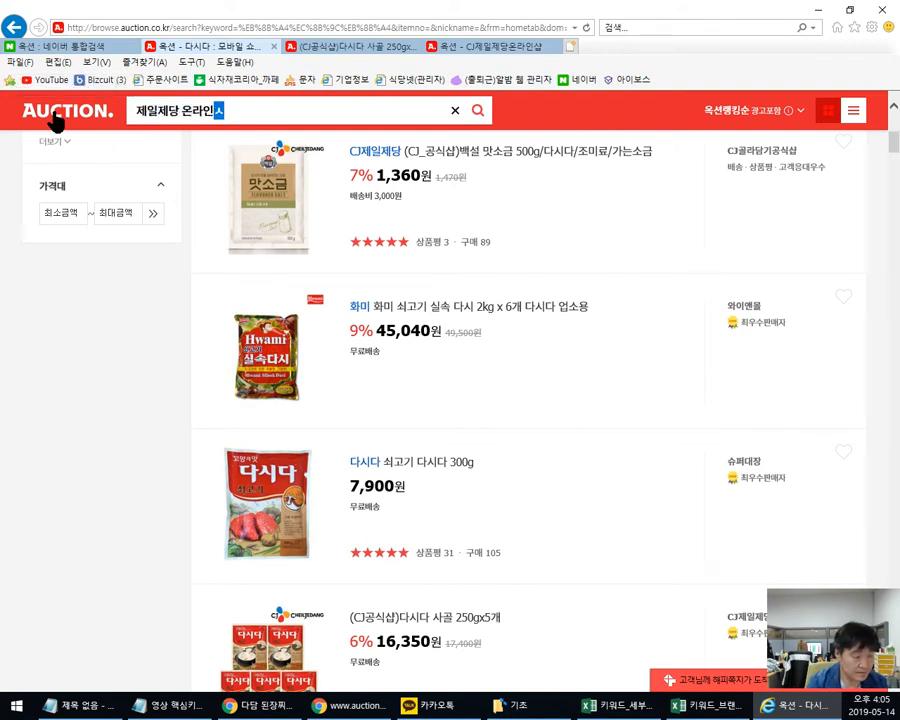
pyautogui.write(' 미원')
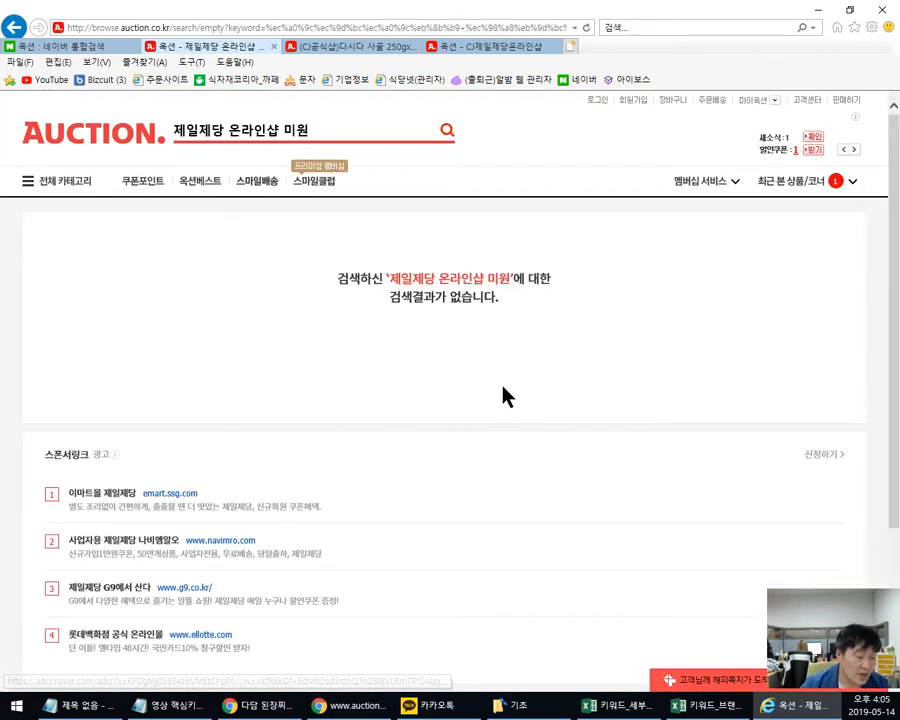
pyautogui.click(276, 130)
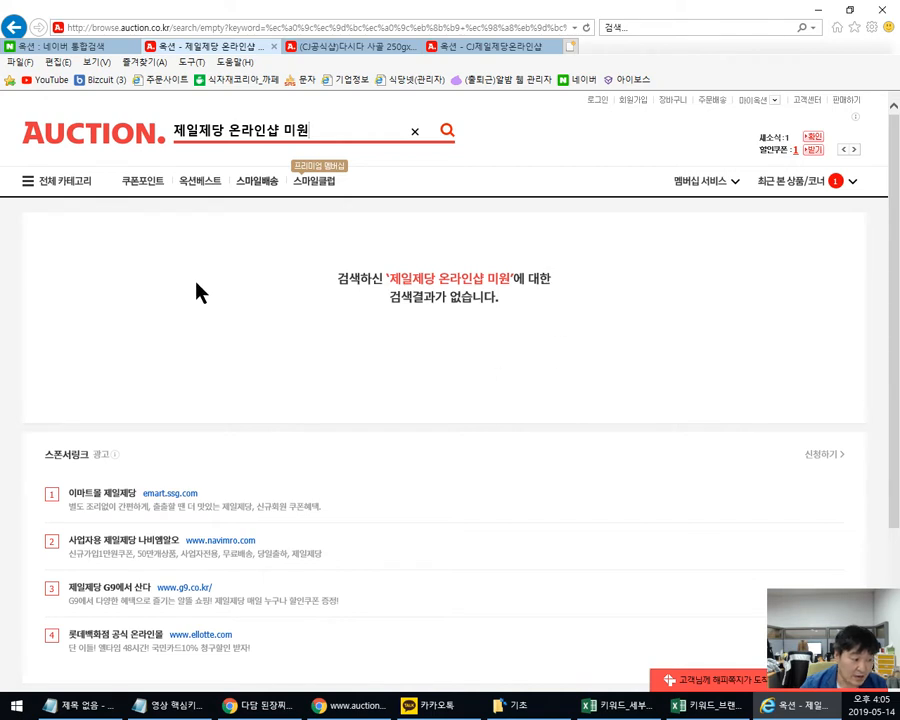
pyautogui.moveTo(392, 278); pyautogui.dragTo(556, 288)
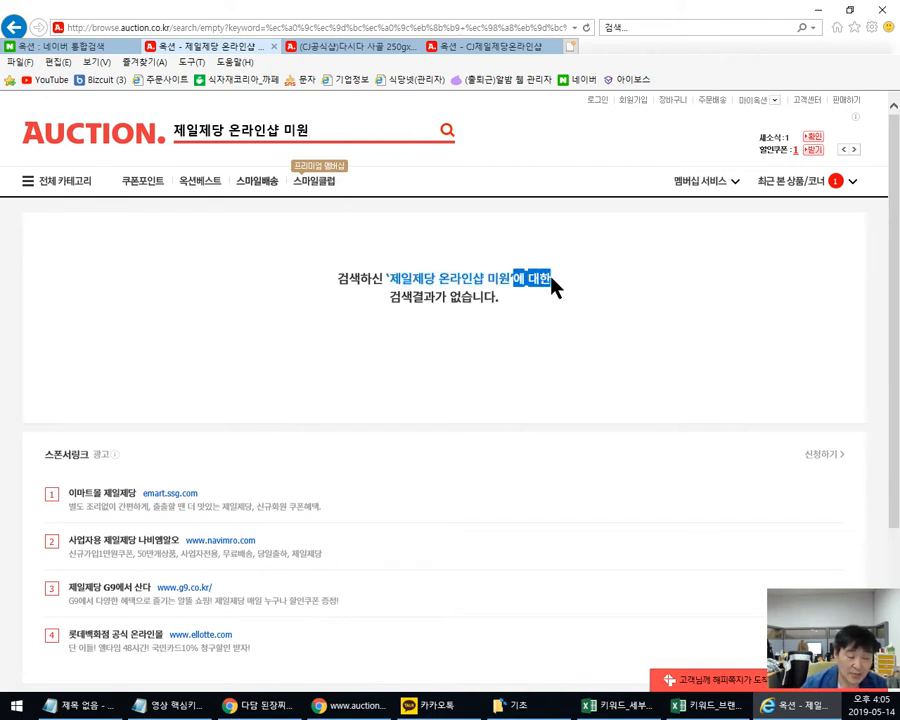
# Step: Highlight the seller name 제일제당 온라인샵 within the Auction search phrase
pyautogui.moveTo(285, 127); pyautogui.dragTo(166, 137)
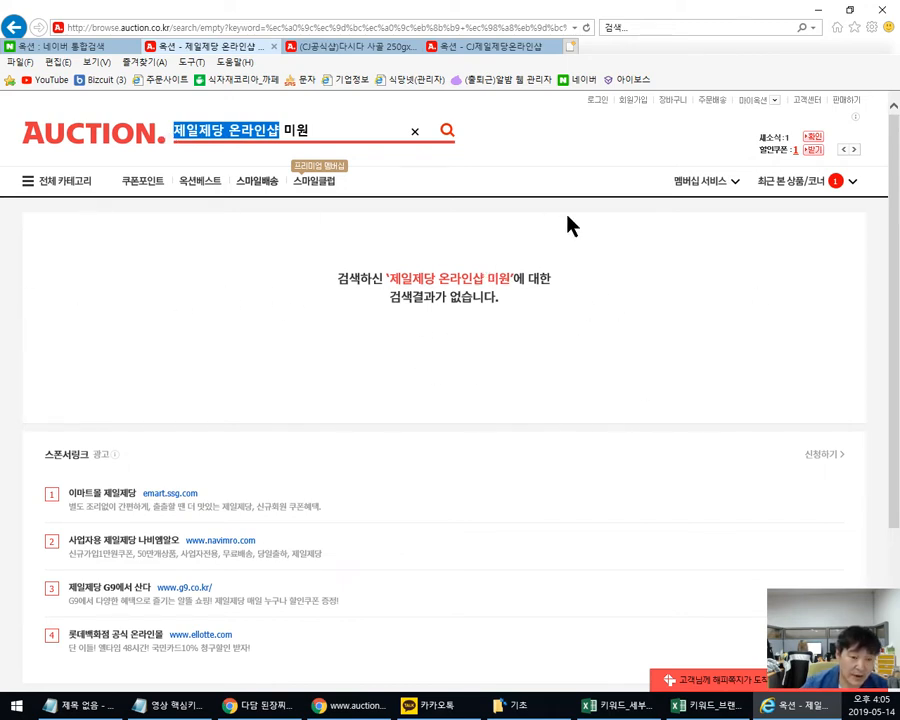
pyautogui.click(280, 131)
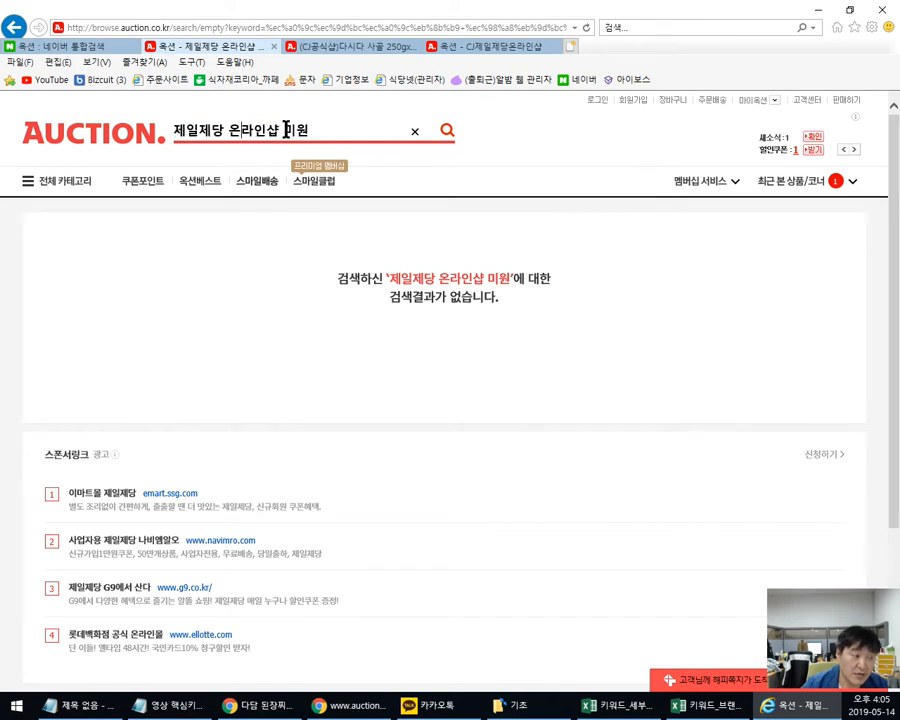
pyautogui.moveTo(279, 131); pyautogui.dragTo(168, 136)
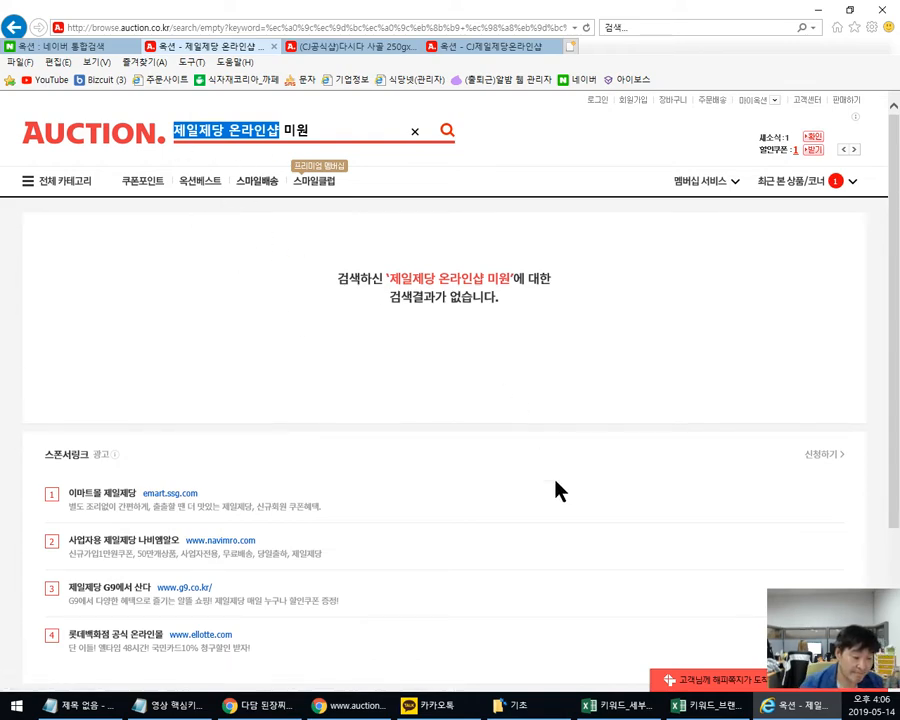
# Step: Switch to the 키워드_브랜드_180409 workbook in Excel, widen column A to fit the names and look through the whole brand list
pyautogui.click(705, 705)
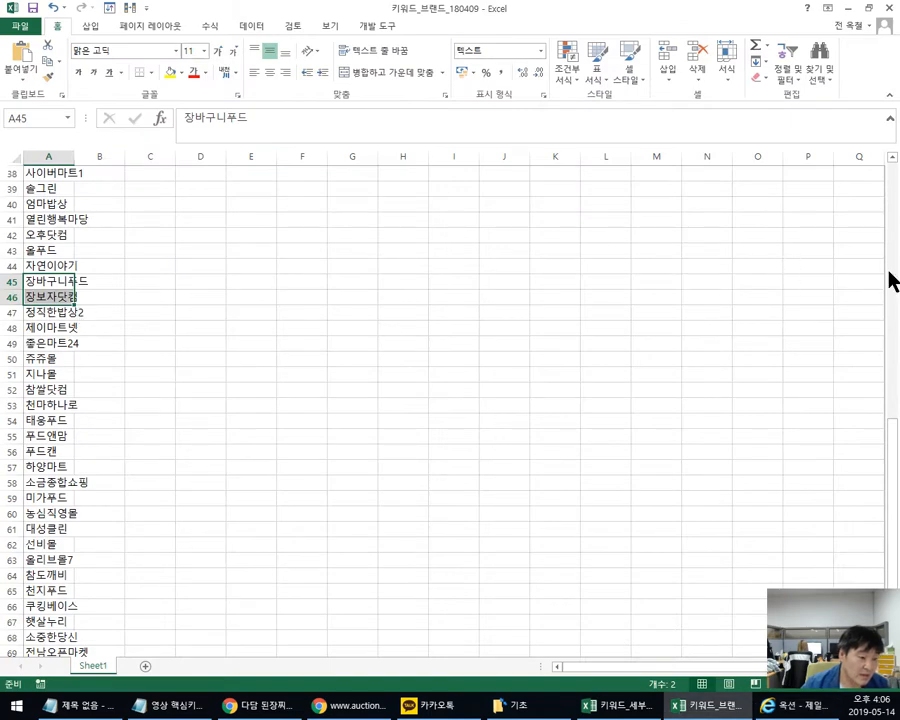
pyautogui.moveTo(890, 545); pyautogui.dragTo(890, 180)
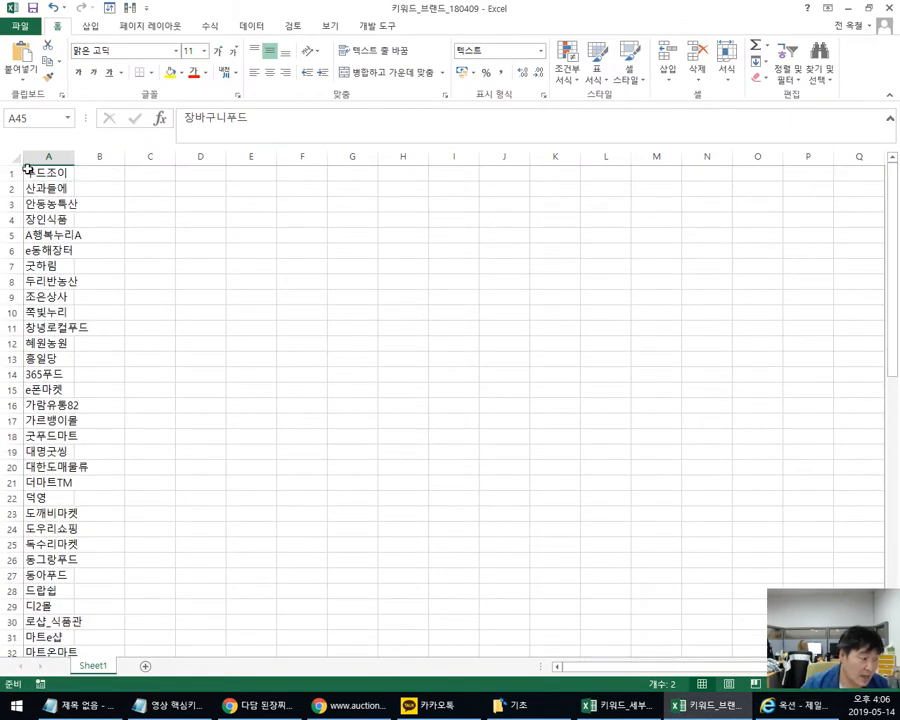
pyautogui.moveTo(46, 172); pyautogui.dragTo(46, 420)
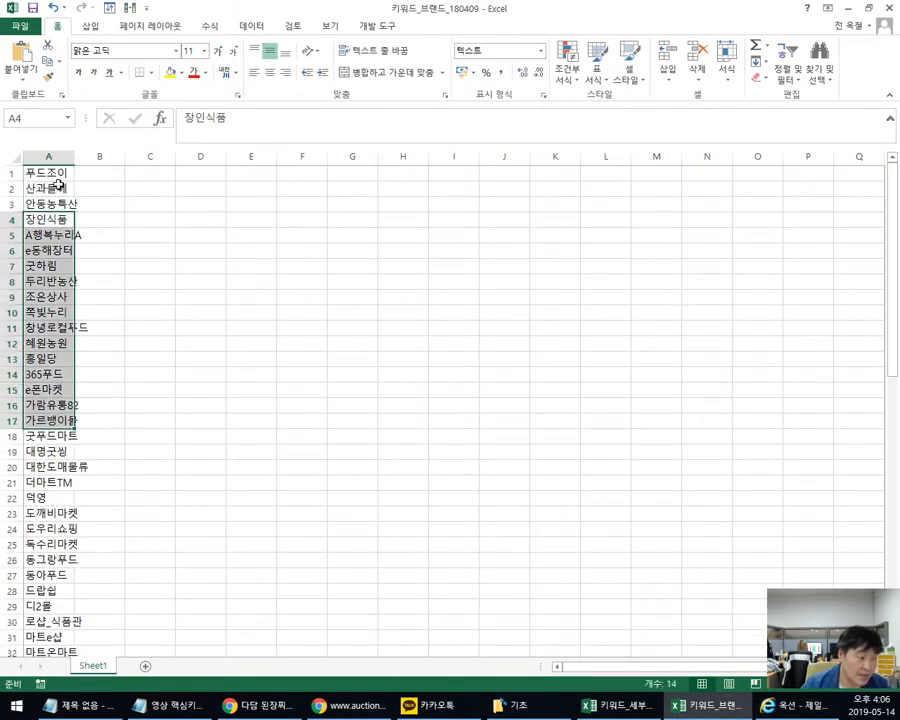
pyautogui.moveTo(74, 156); pyautogui.dragTo(110, 156)
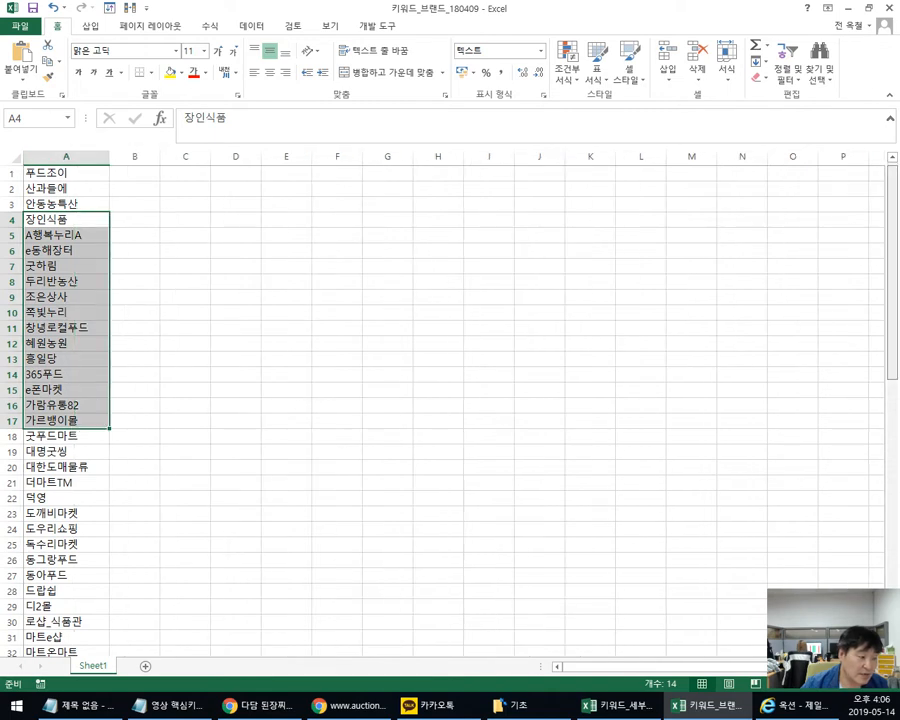
pyautogui.moveTo(897, 215); pyautogui.dragTo(895, 482)
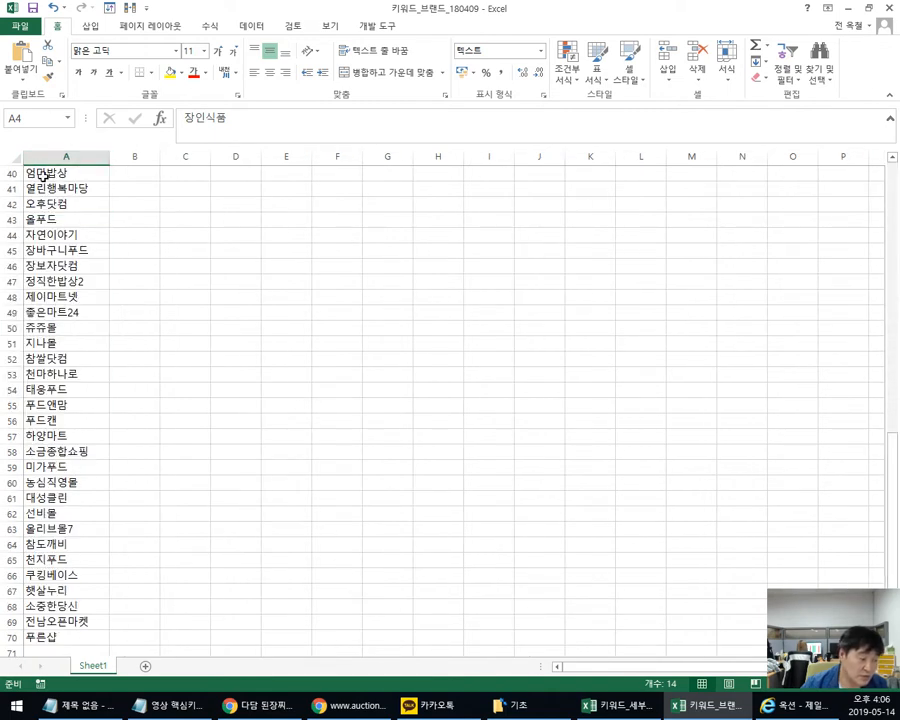
pyautogui.moveTo(46, 173); pyautogui.dragTo(82, 638)
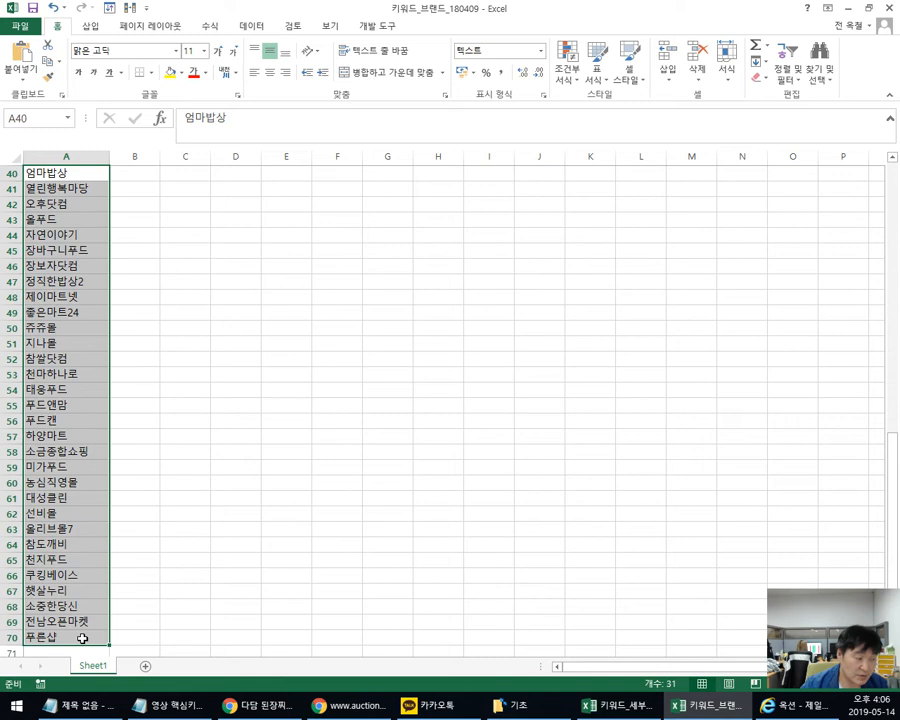
pyautogui.click(44, 252)
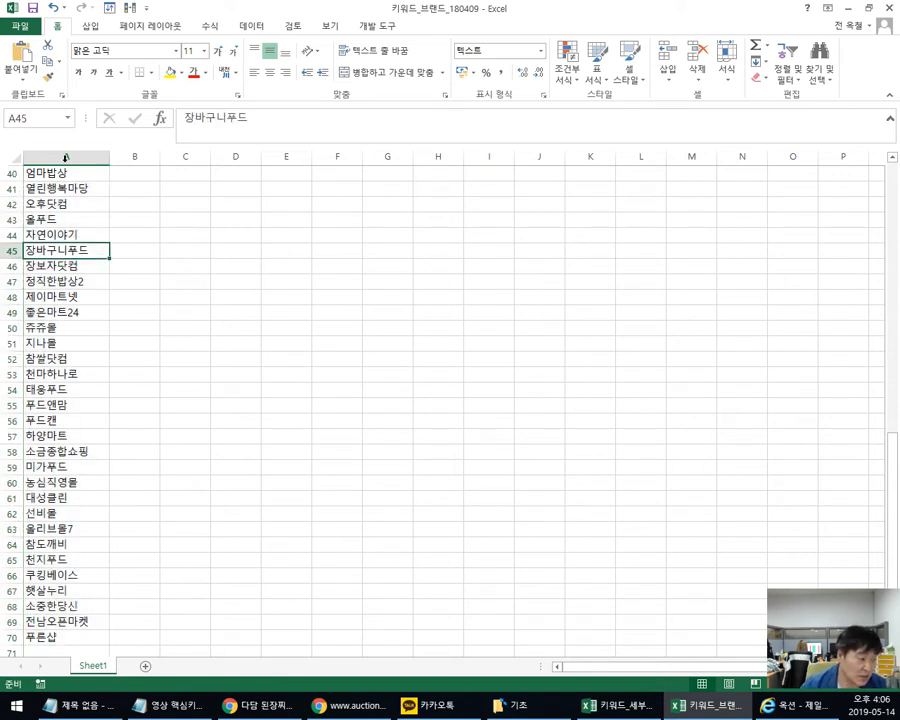
# Step: Search column A of the brand list for 제일제당
pyautogui.click(67, 157)
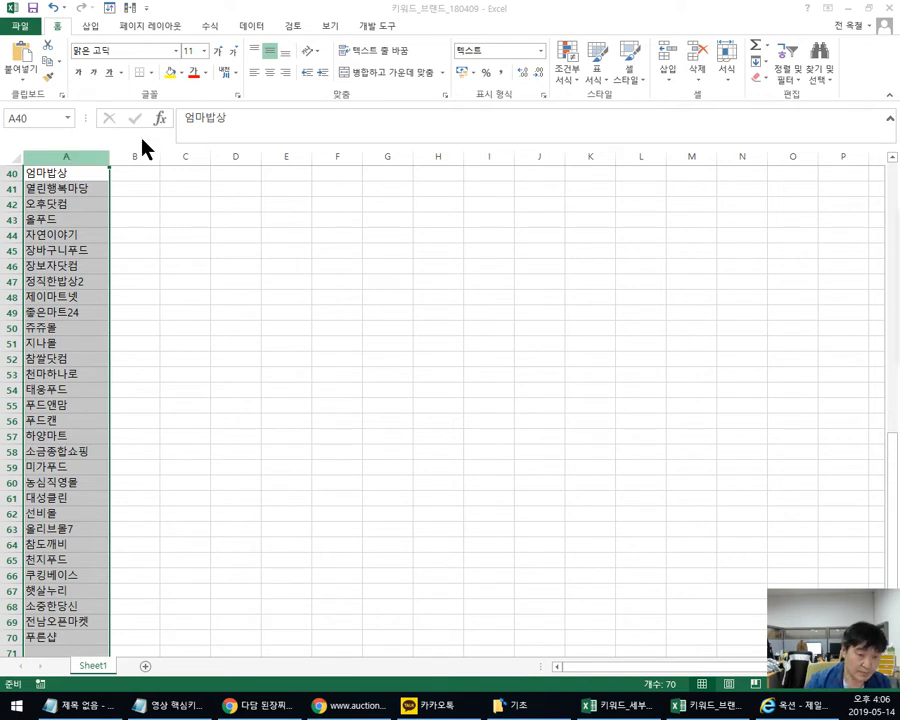
pyautogui.hotkey('ctrl', 'f')
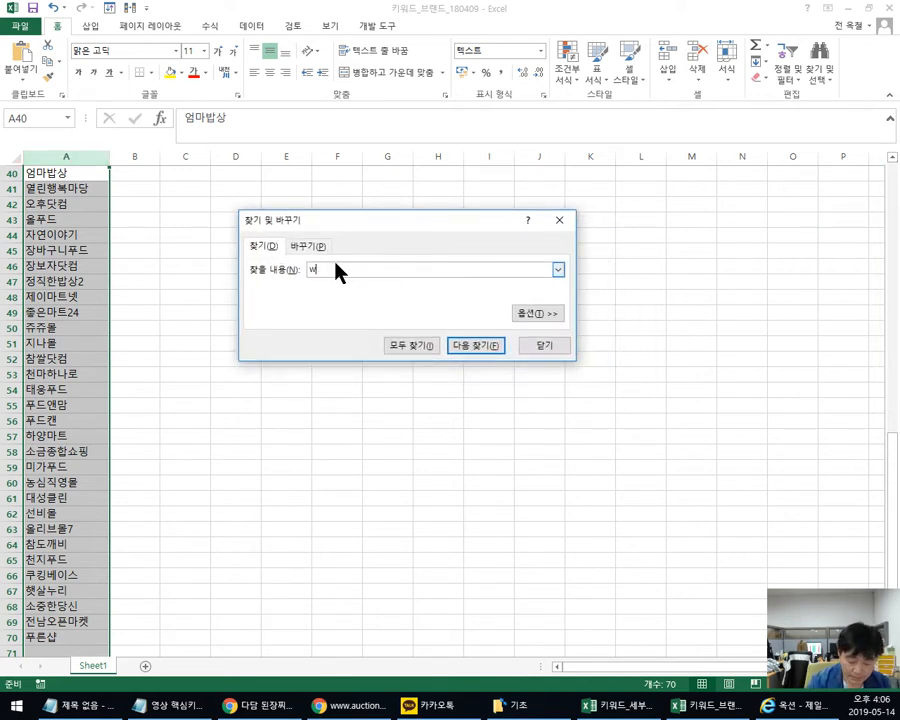
pyautogui.write('제일제당')
pyautogui.press('Return')
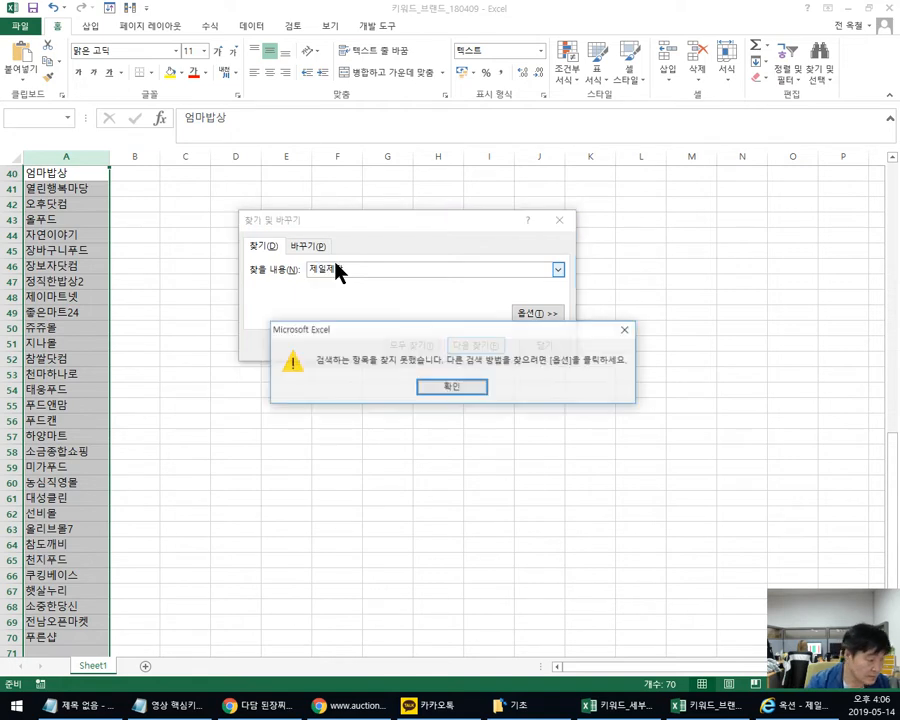
pyautogui.click(450, 388)
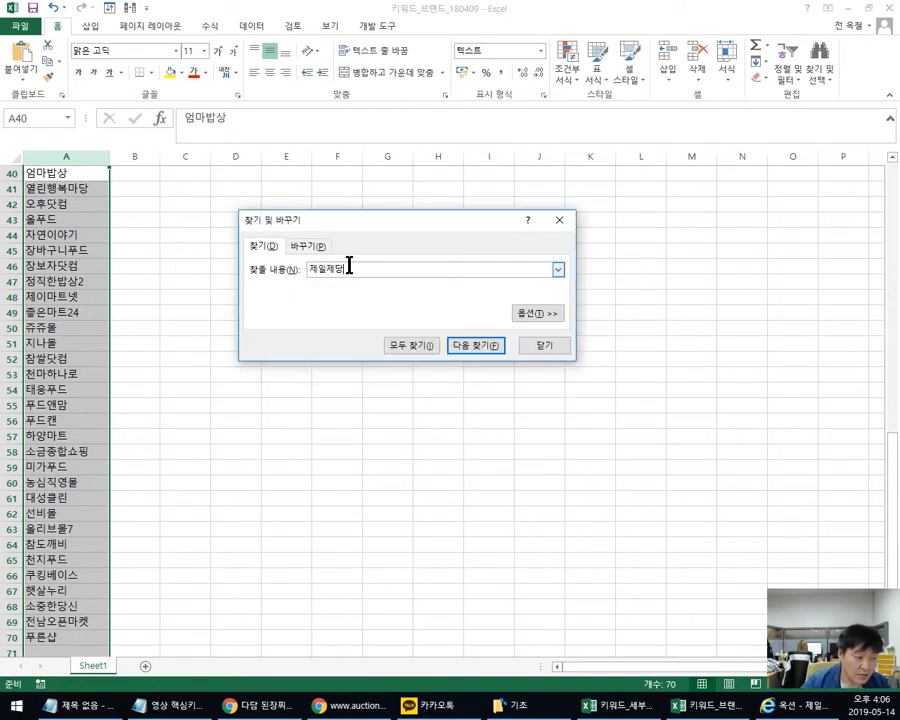
# Step: Add 제일제당온라인샵 as a new entry in cell A71, below the last name of the brand list
pyautogui.click(60, 296)
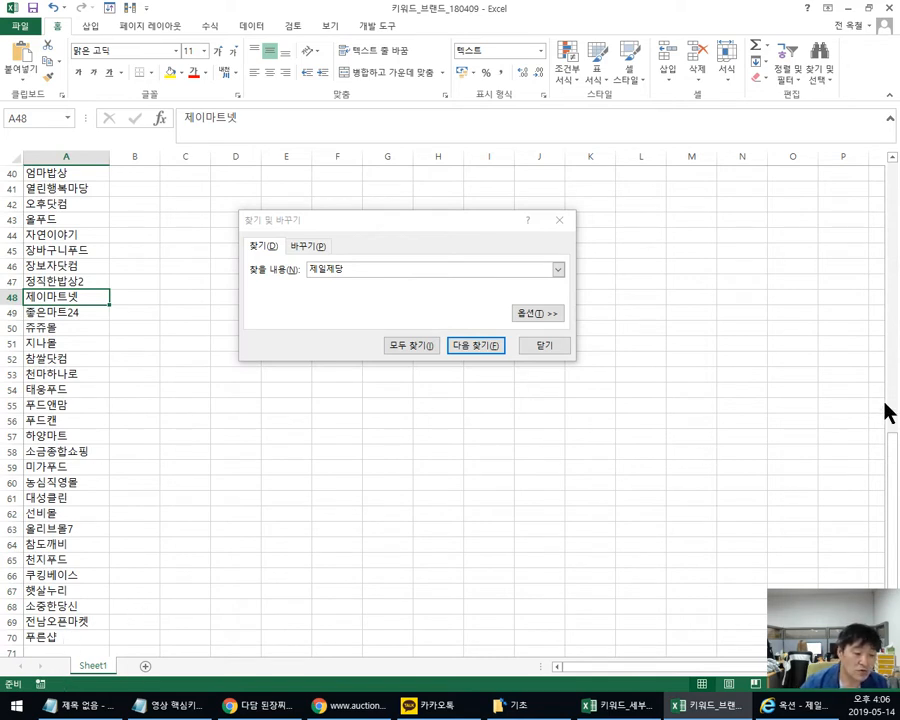
pyautogui.click(80, 650)
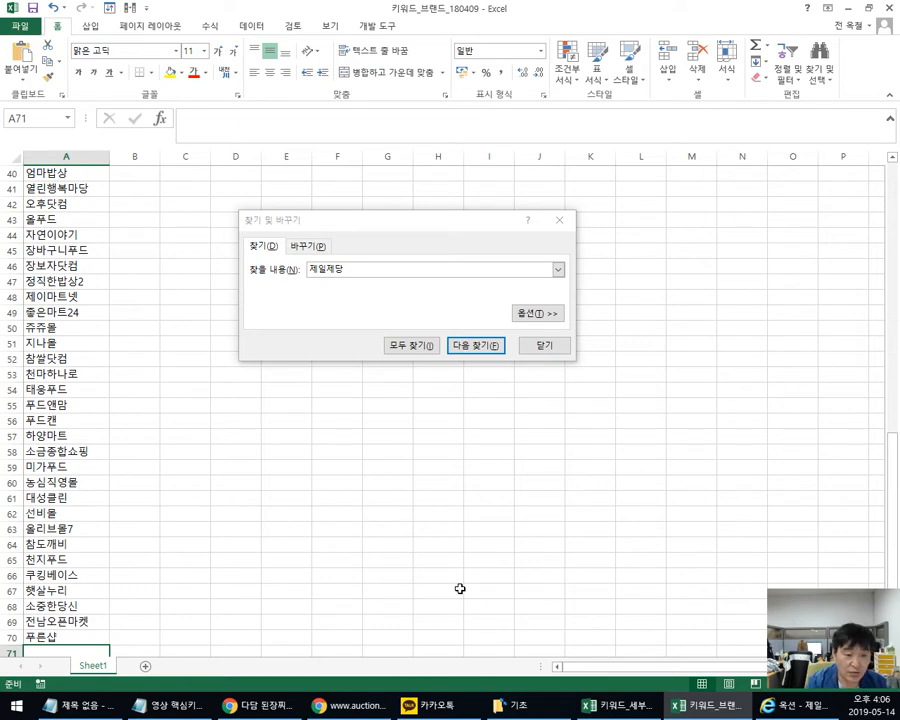
pyautogui.write('제일제당')
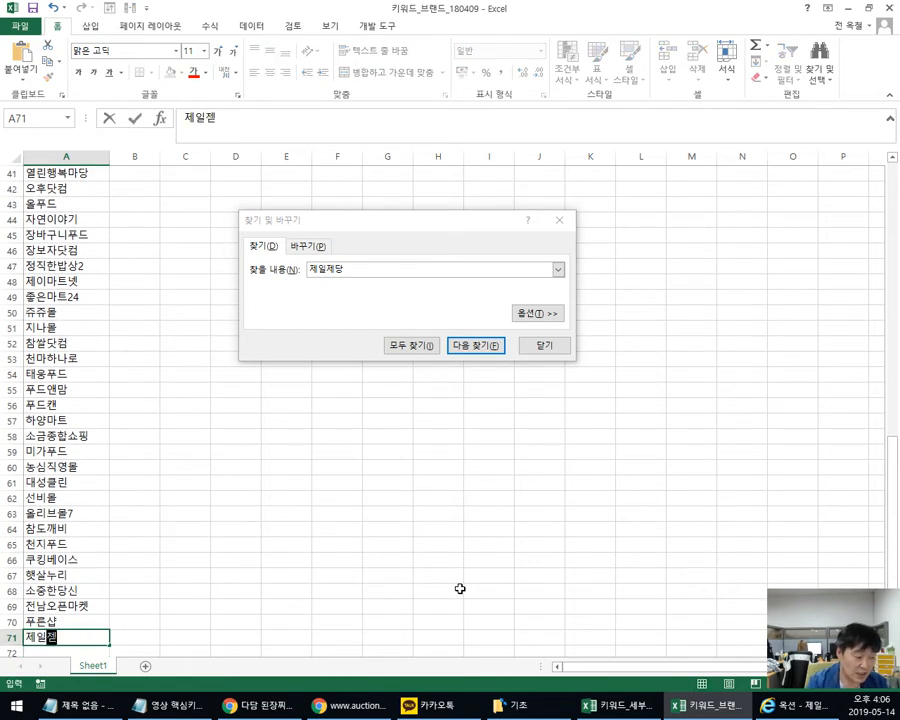
pyautogui.write('온라인샵')
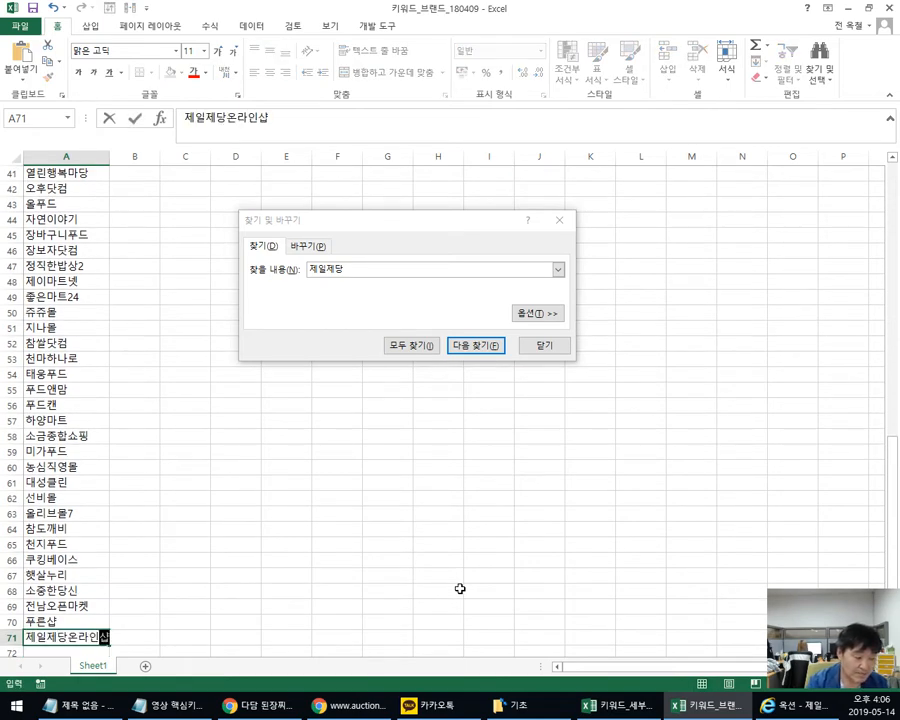
pyautogui.press('Return')
pyautogui.click(71, 628)
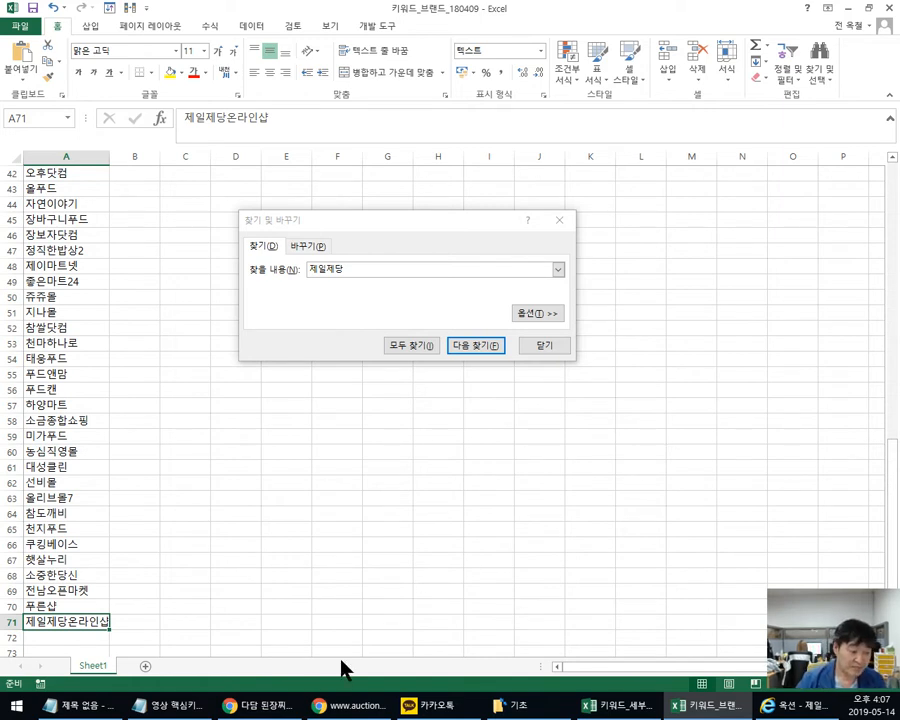
pyautogui.click(345, 706)
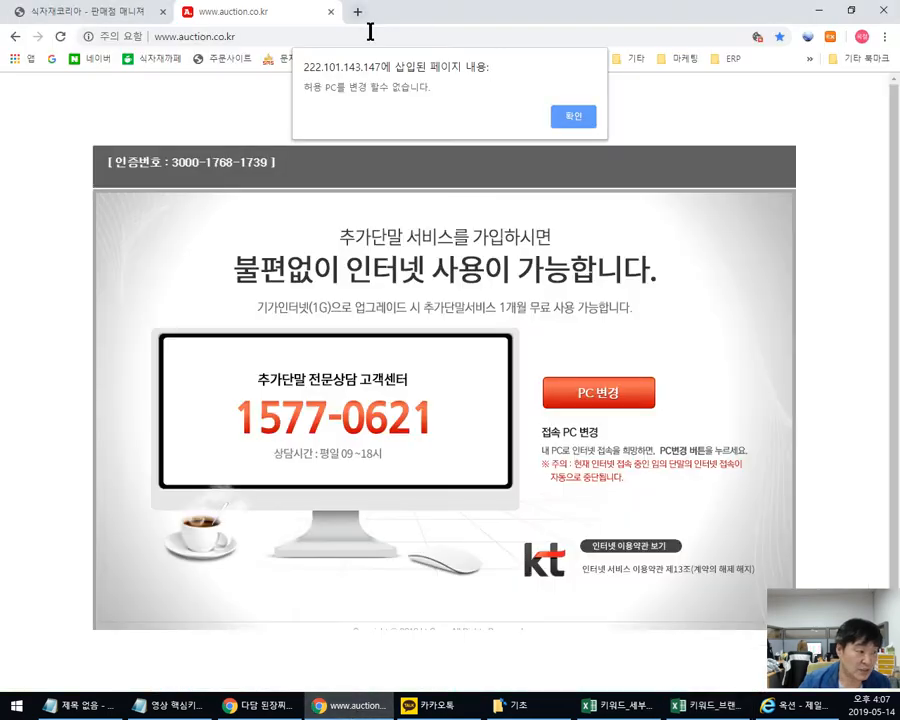
pyautogui.click(331, 12)
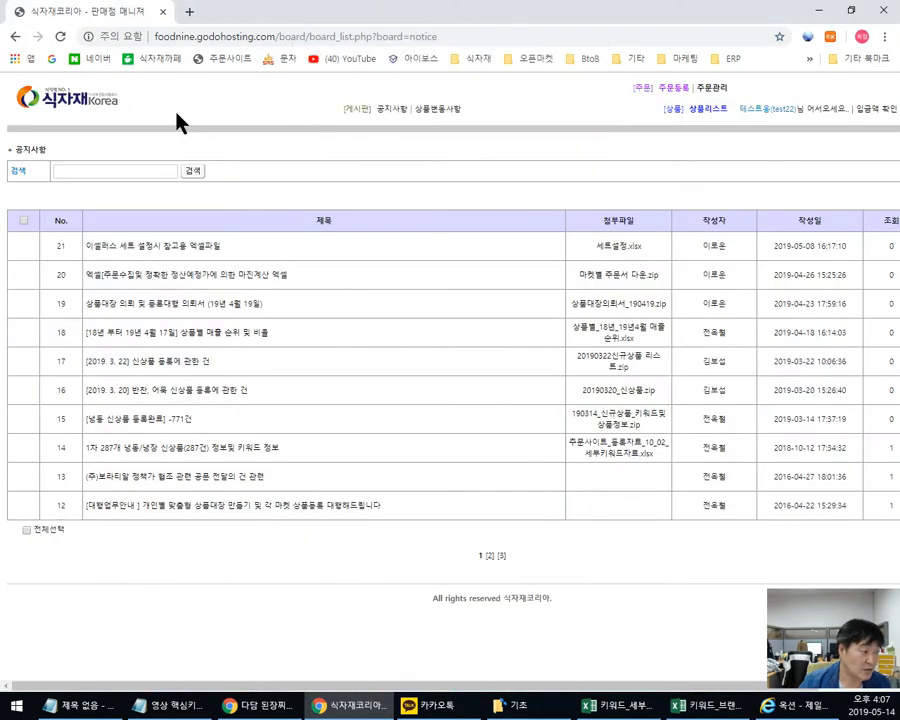
pyautogui.click(101, 59)
pyautogui.click(296, 140)
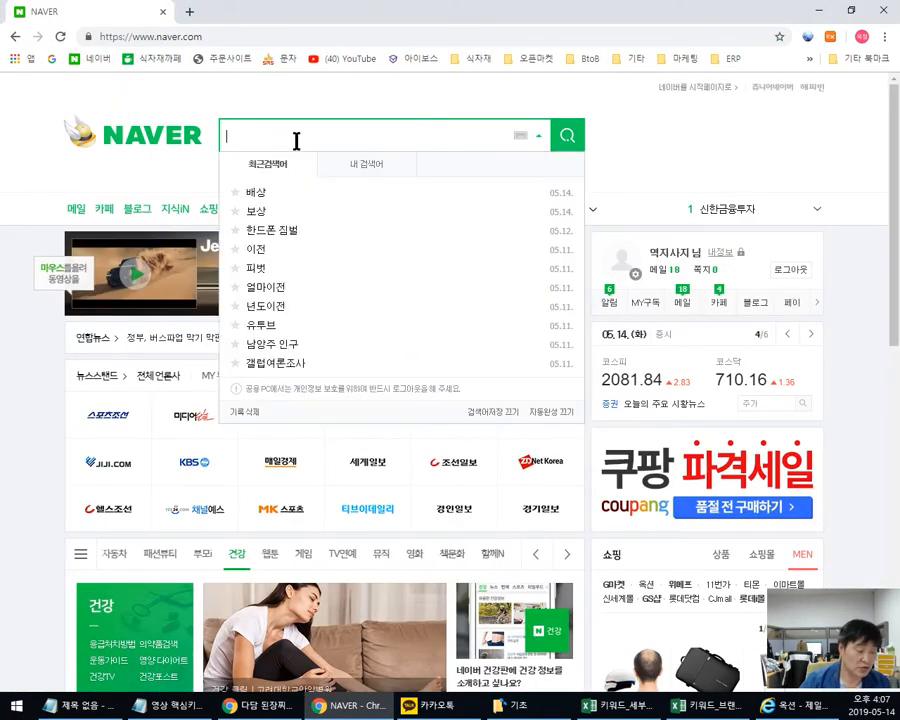
pyautogui.write('식자잴')
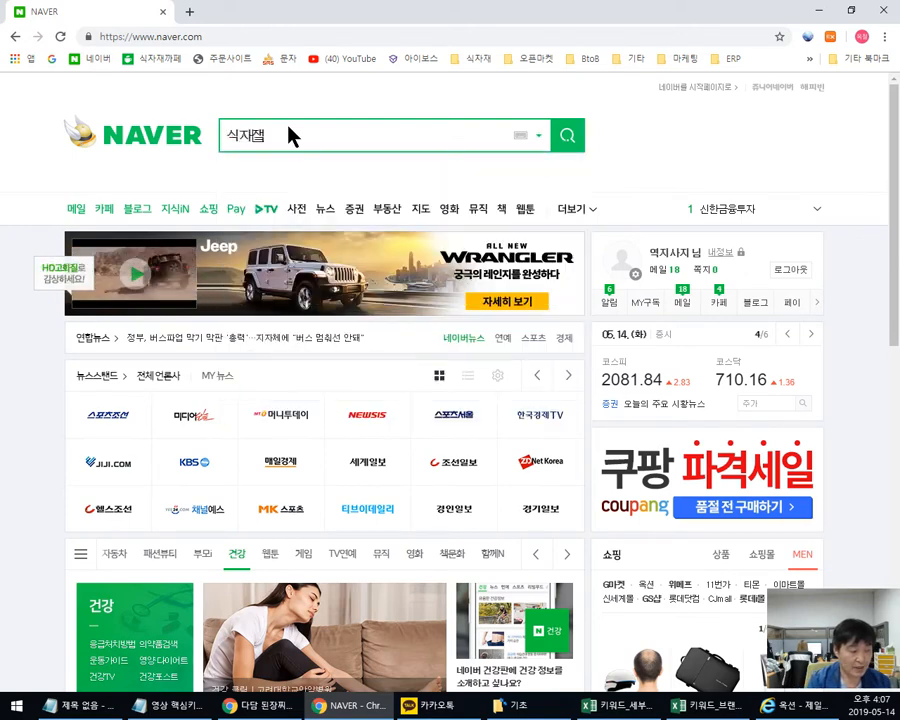
pyautogui.press('BackSpace')
pyautogui.write('코리아')
pyautogui.press('Return')
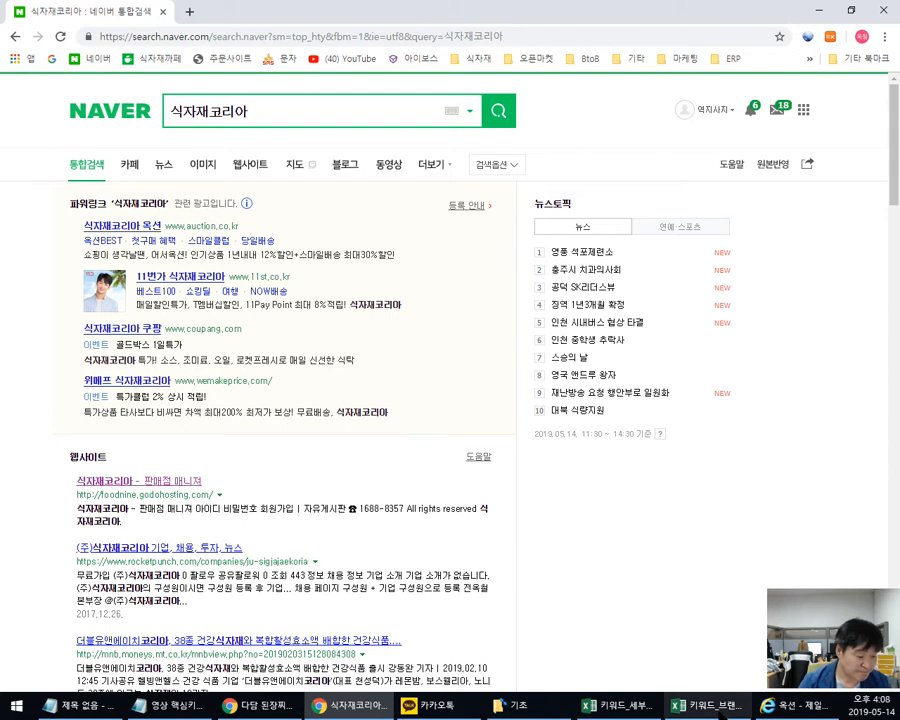
# Step: Dismiss the search dialog over the 키워드_세부키워드_190402 workbook and try to open ★상품대장 의뢰서 양식_190419 from the 기초 folder, declining to reload it
pyautogui.click(619, 706)
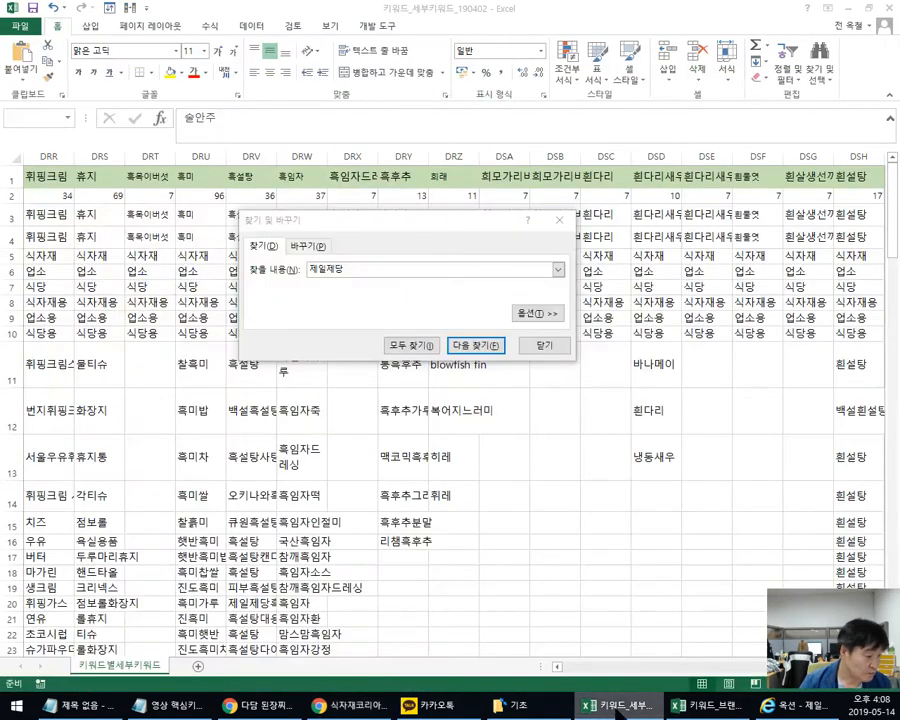
pyautogui.click(559, 220)
pyautogui.click(510, 706)
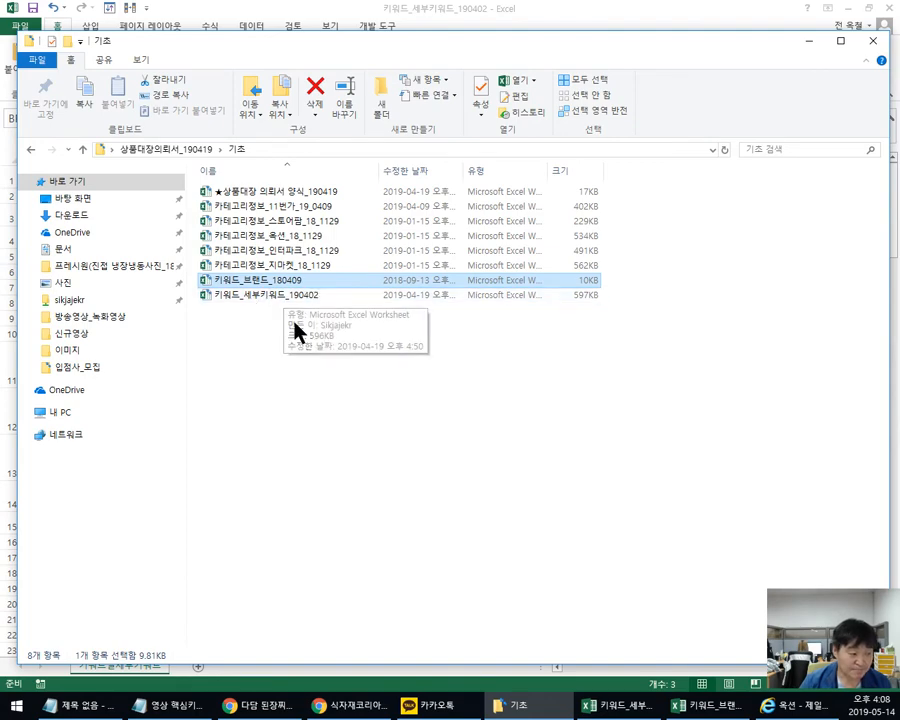
pyautogui.doubleClick(276, 196)
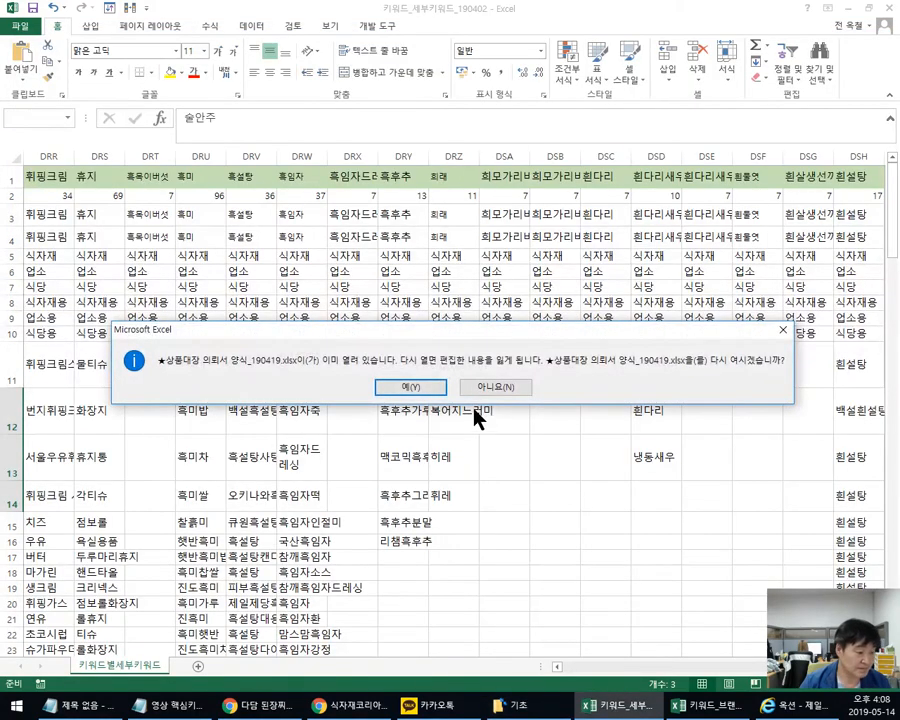
pyautogui.click(492, 386)
# Step: Close the 키워드_세부키워드_190402 workbook without saving, and close the 기초 folder window
pyautogui.click(884, 7)
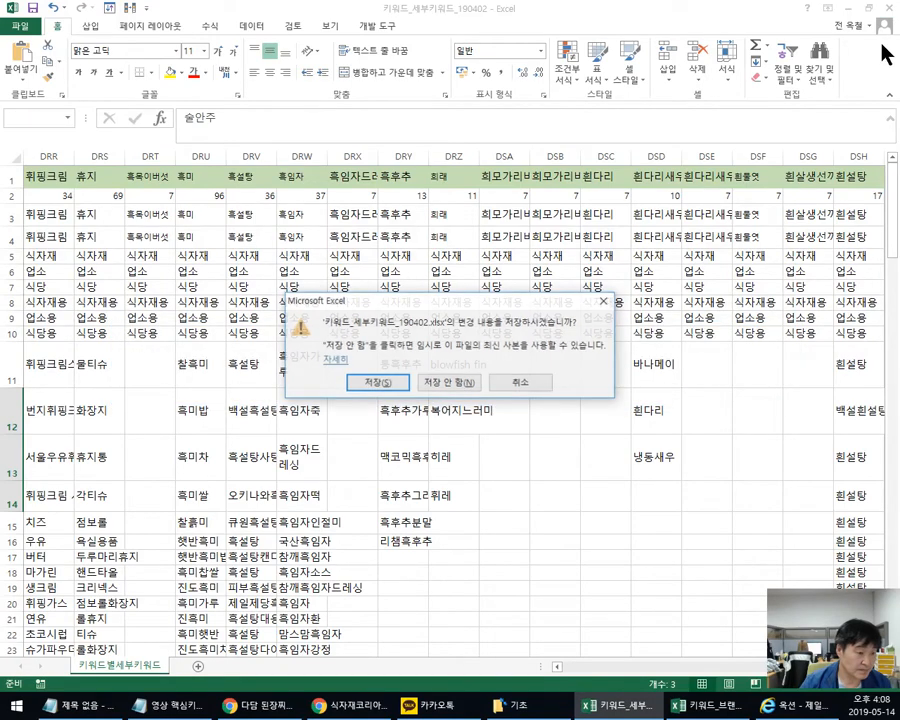
pyautogui.click(440, 388)
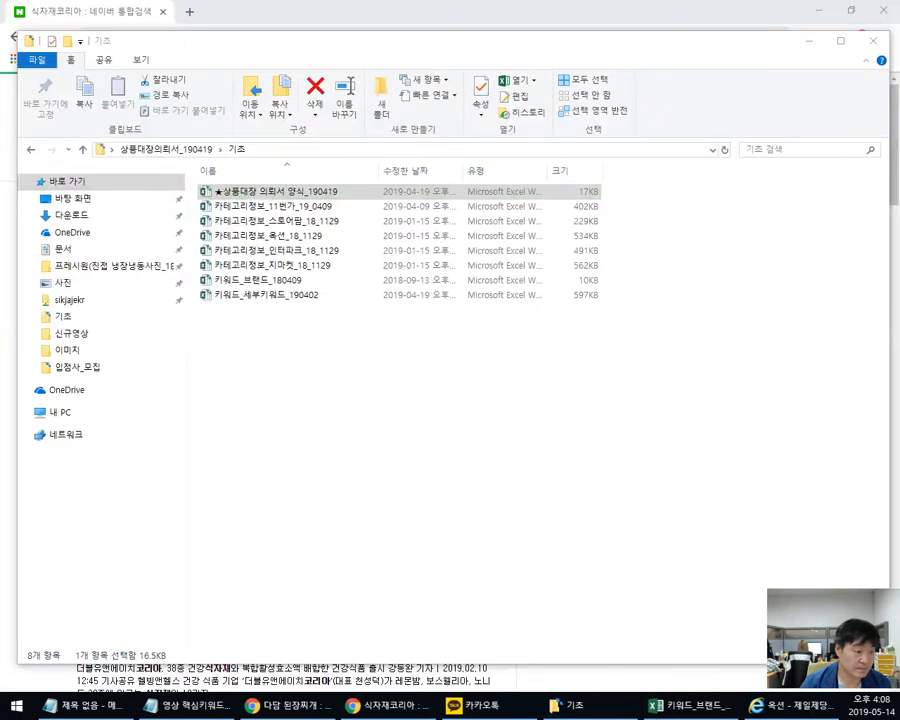
pyautogui.click(873, 40)
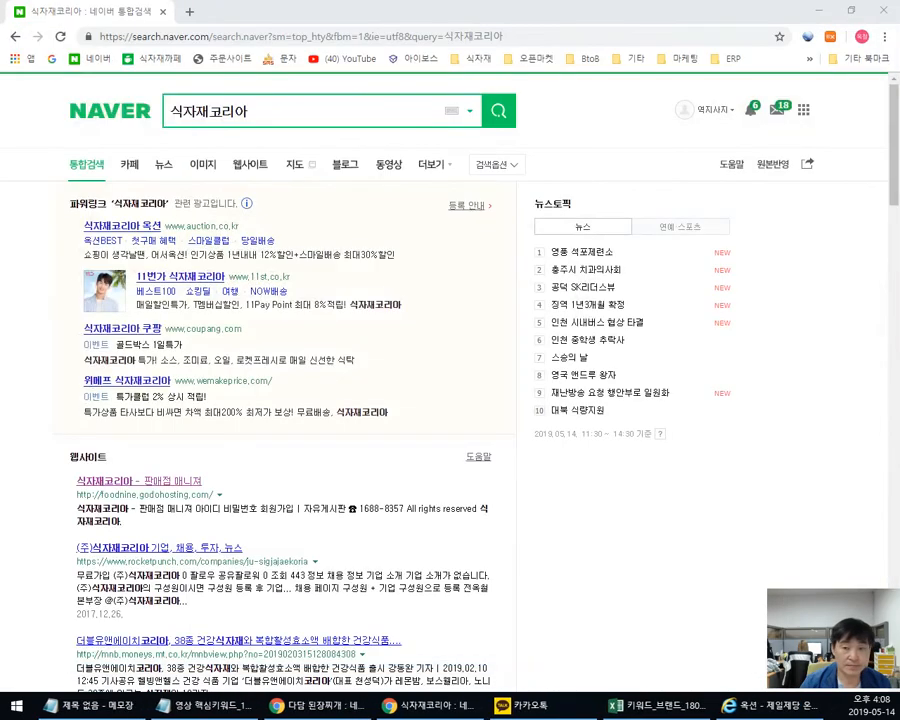
# Step: Bring up the ★상품대장 의뢰서 양식_190419 workbook and review its 기본설정, 키워드추출, 마진율 and 추가이미지 sheets, returning to 기본설정
pyautogui.moveTo(668, 47); pyautogui.dragTo(280, 26)
pyautogui.click(518, 38)
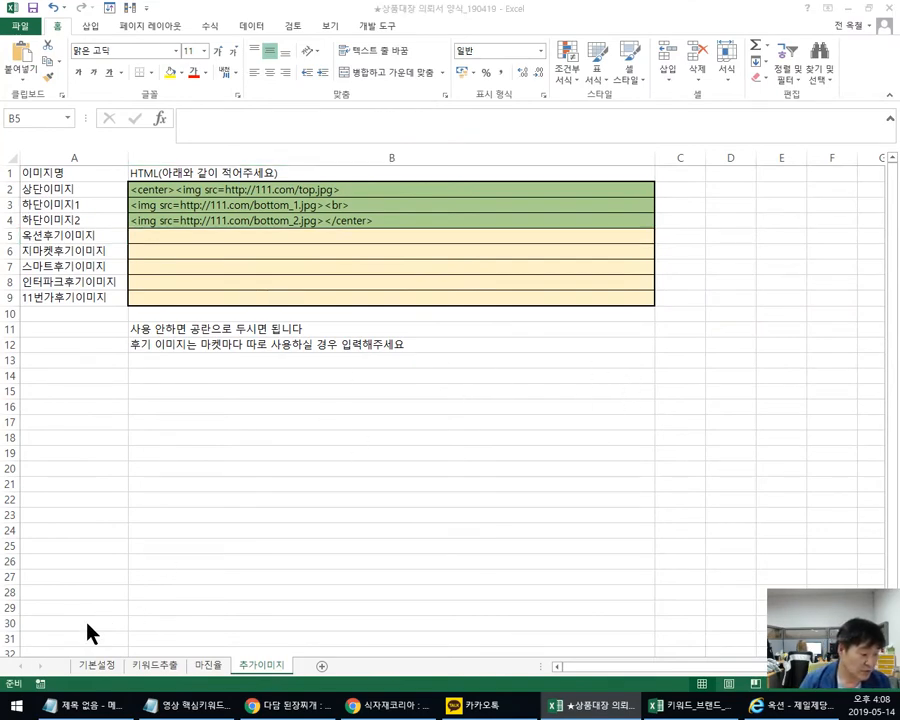
pyautogui.click(96, 666)
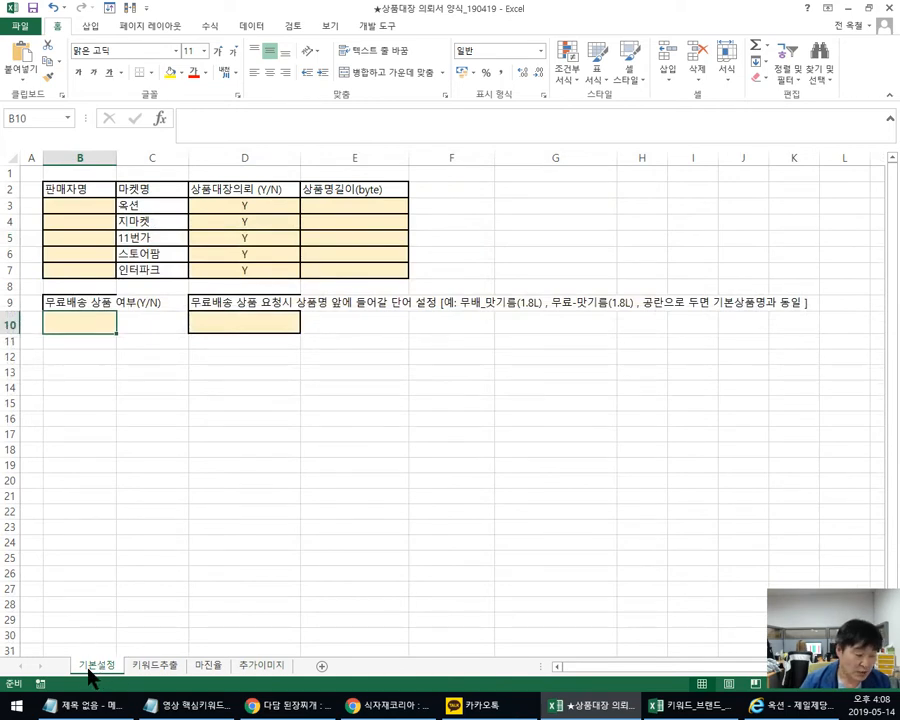
pyautogui.click(155, 668)
pyautogui.click(208, 667)
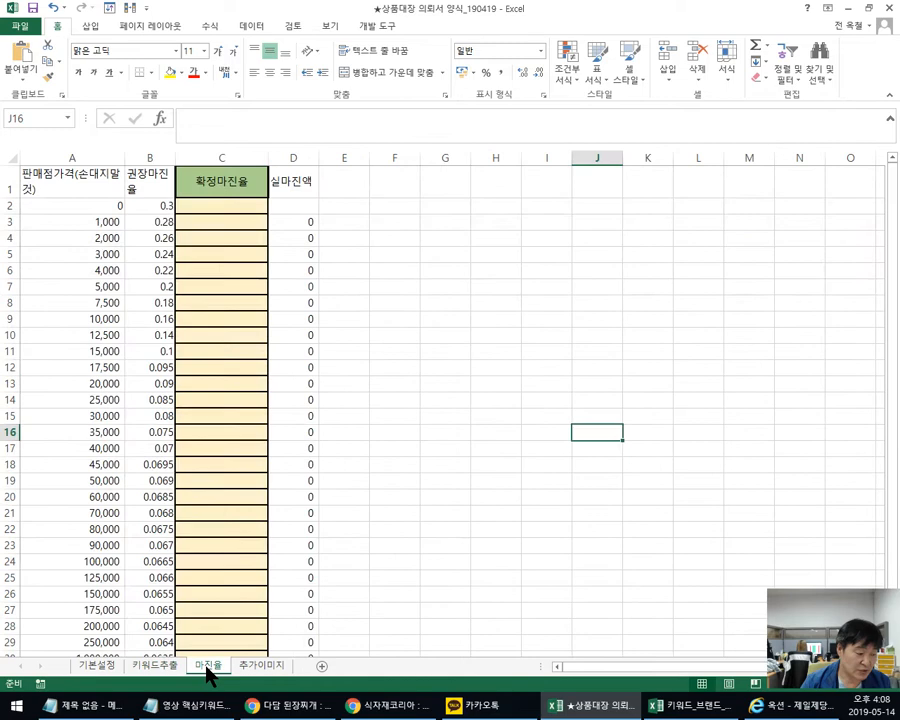
pyautogui.click(264, 667)
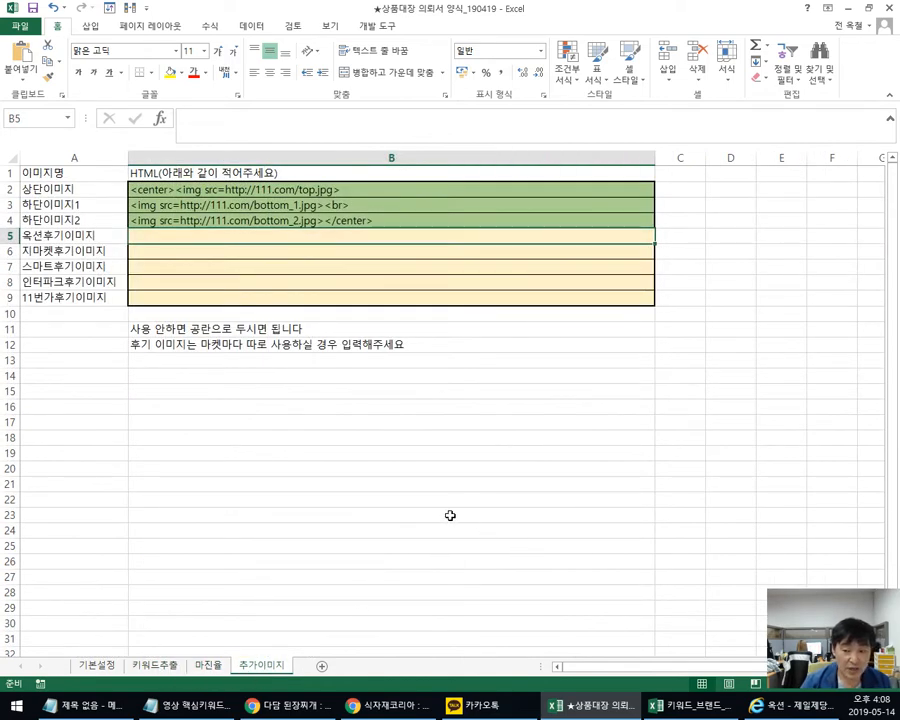
pyautogui.click(95, 666)
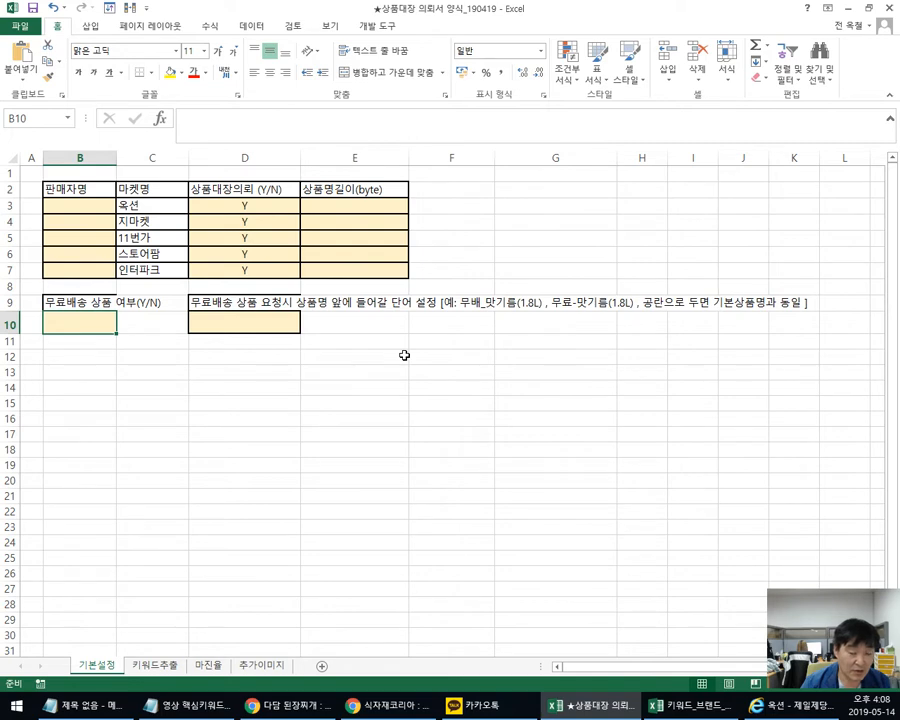
# Step: Enter 식자재코리아 as the 판매자명 for 옥션 and copy it to 지마켓, 11번가, 스토어팜 and 인터파크
pyautogui.click(62, 204)
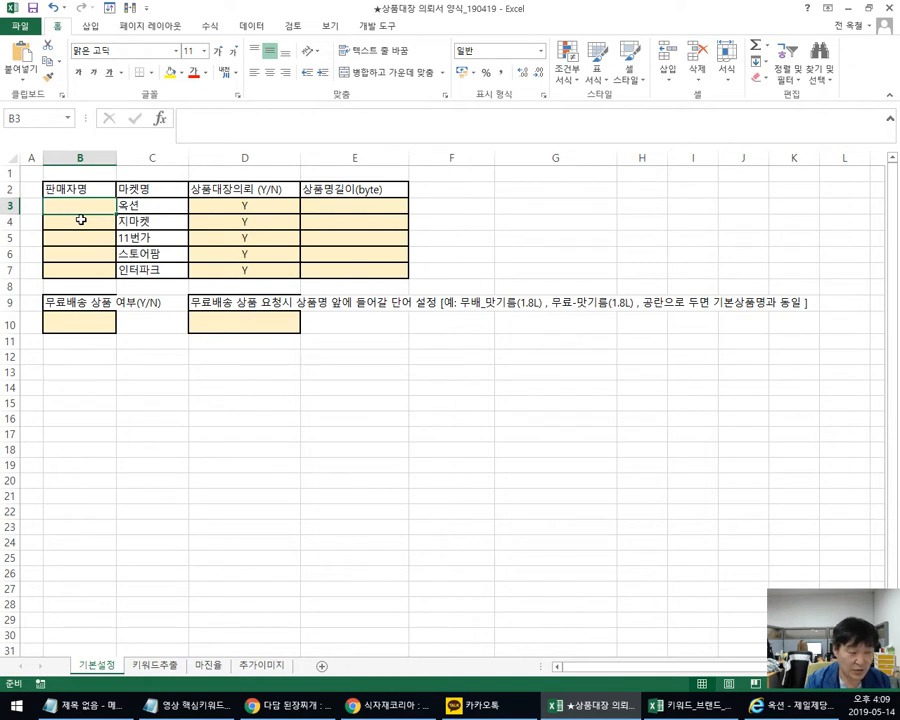
pyautogui.write('식자재코링')
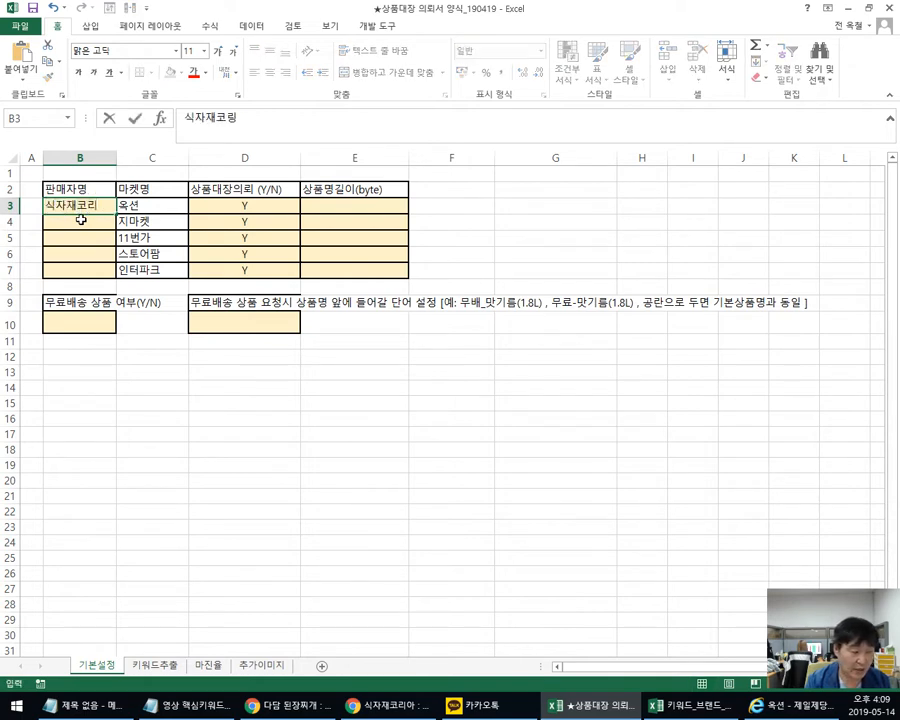
pyautogui.write('아')
pyautogui.press('Return')
pyautogui.click(81, 203)
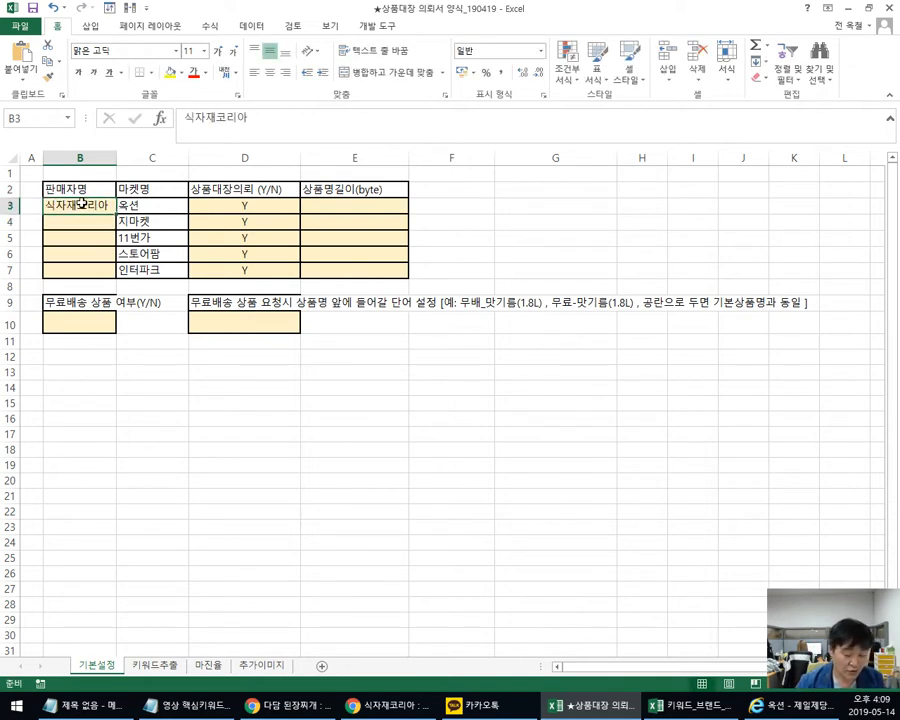
pyautogui.hotkey('ctrl', 'c')
pyautogui.moveTo(77, 222); pyautogui.dragTo(80, 265)
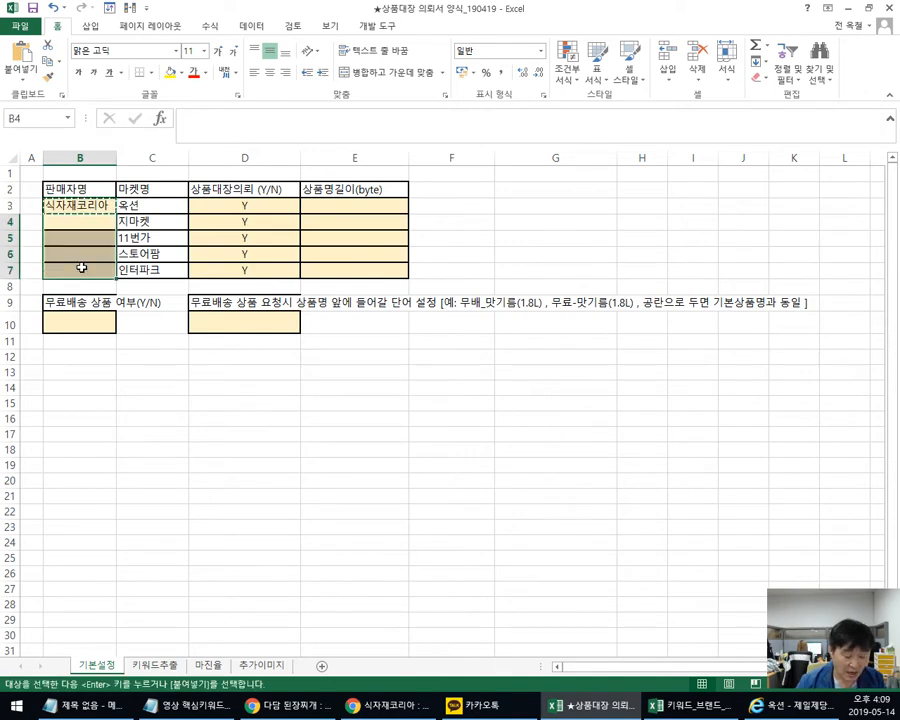
pyautogui.hotkey('ctrl', 'v')
pyautogui.click(134, 428)
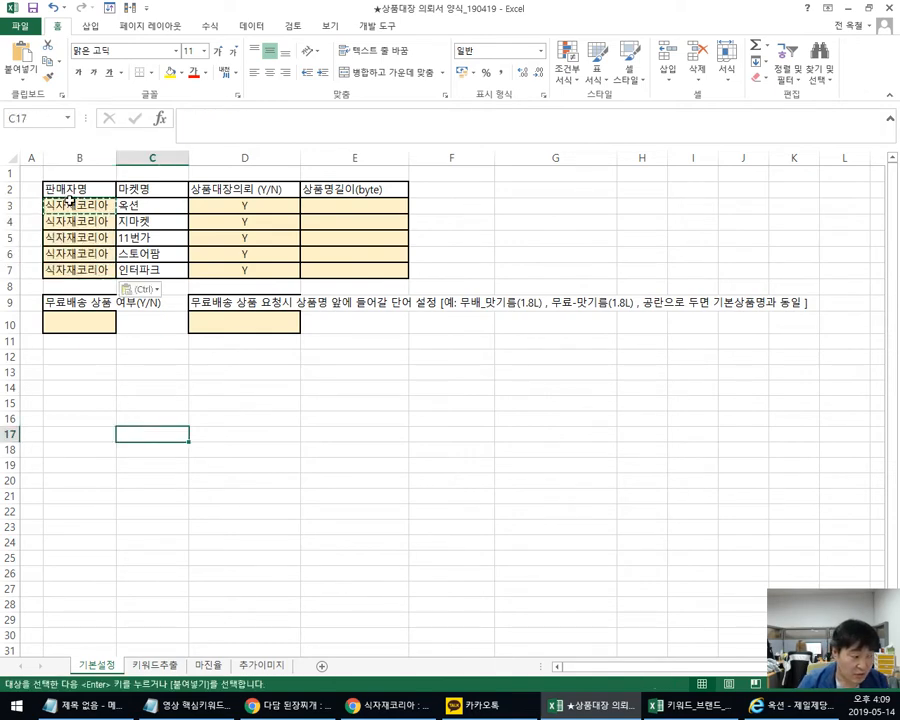
pyautogui.moveTo(70, 204); pyautogui.dragTo(72, 268)
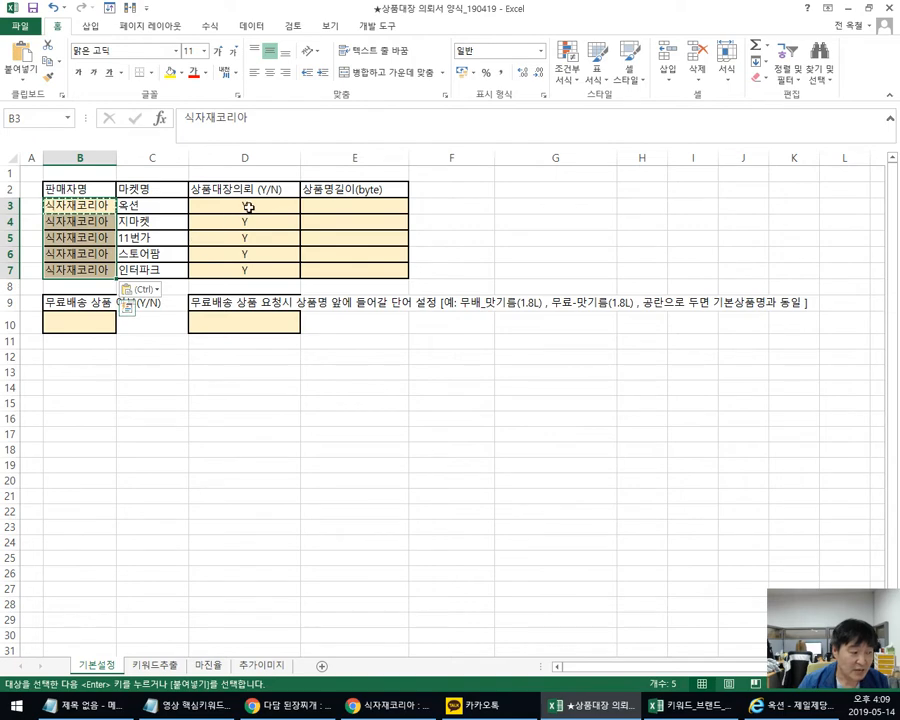
# Step: Set 상품대장의뢰 (Y/N) to N for 지마켓, 11번가, 스토어팜 and 인터파크
pyautogui.moveTo(247, 203); pyautogui.dragTo(245, 262)
pyautogui.moveTo(136, 220); pyautogui.dragTo(147, 268)
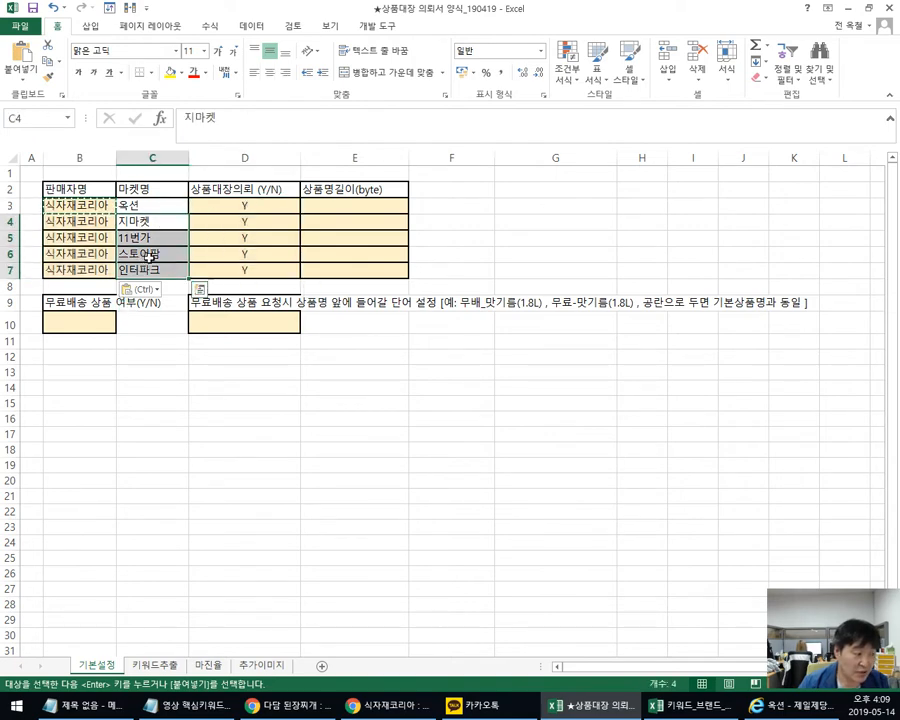
pyautogui.click(250, 223)
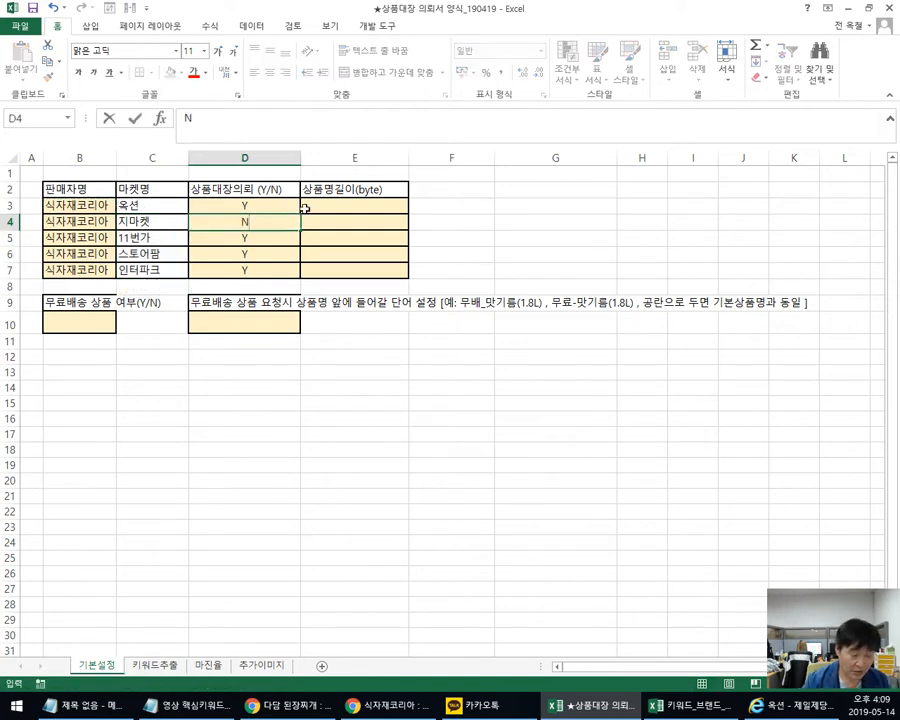
pyautogui.press('Return')
pyautogui.click(232, 223)
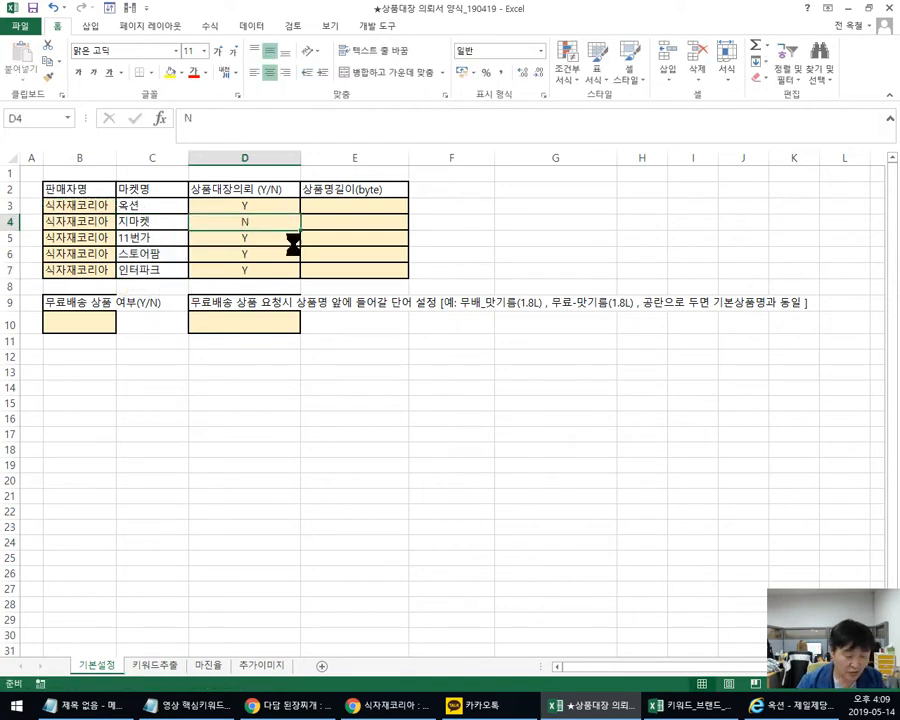
pyautogui.hotkey('ctrl', 'c')
pyautogui.moveTo(249, 238); pyautogui.dragTo(245, 263)
pyautogui.hotkey('ctrl', 'v')
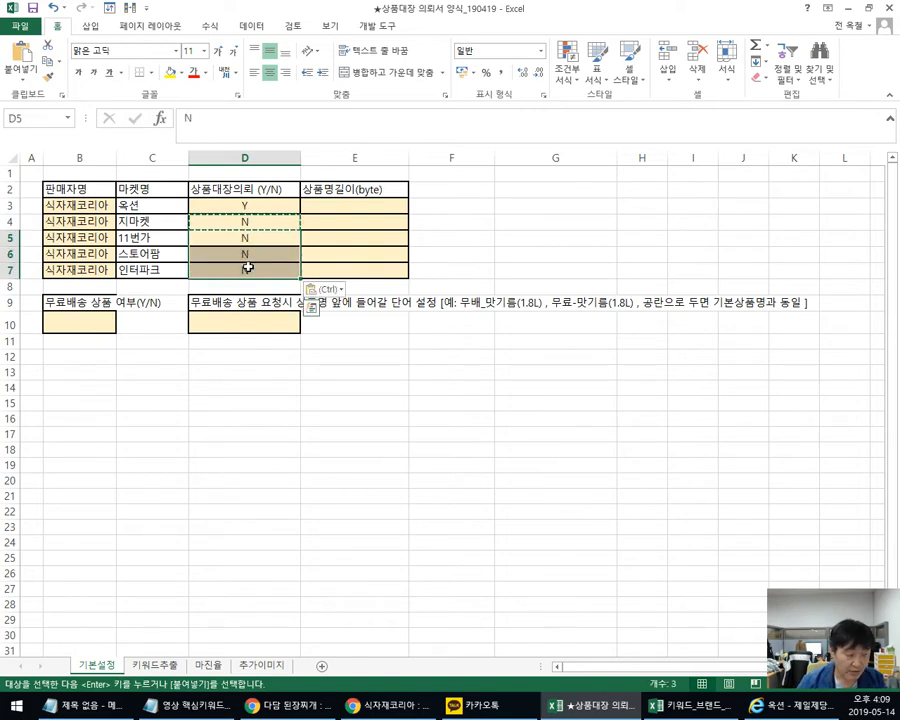
# Step: Copy 옥션's Y in the 상품대장의뢰 column to 지마켓, 11번가, 스토어팜 and 인터파크
pyautogui.click(131, 224)
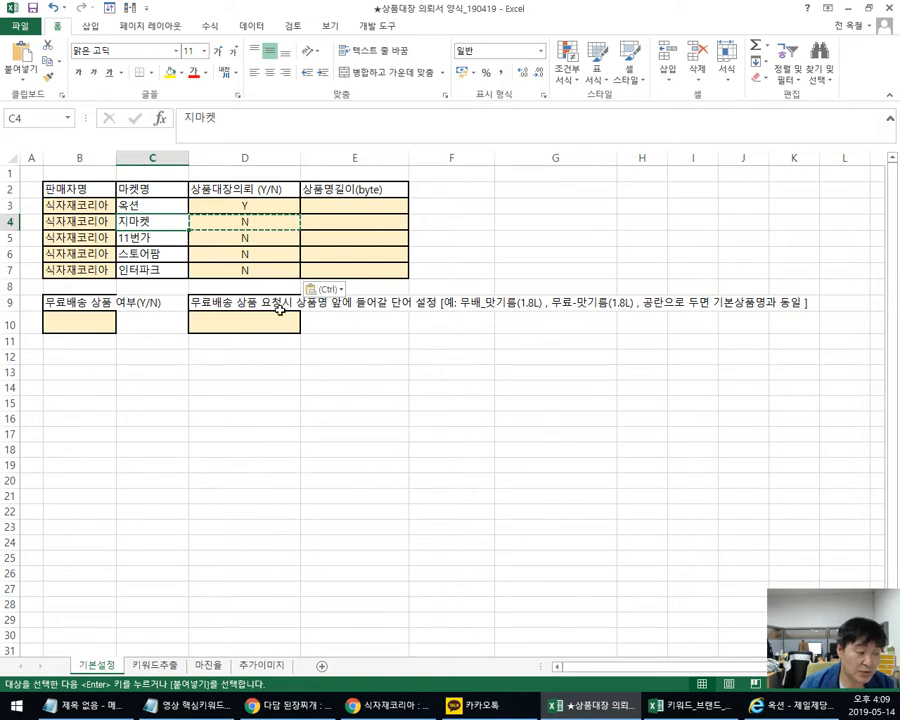
pyautogui.click(252, 204)
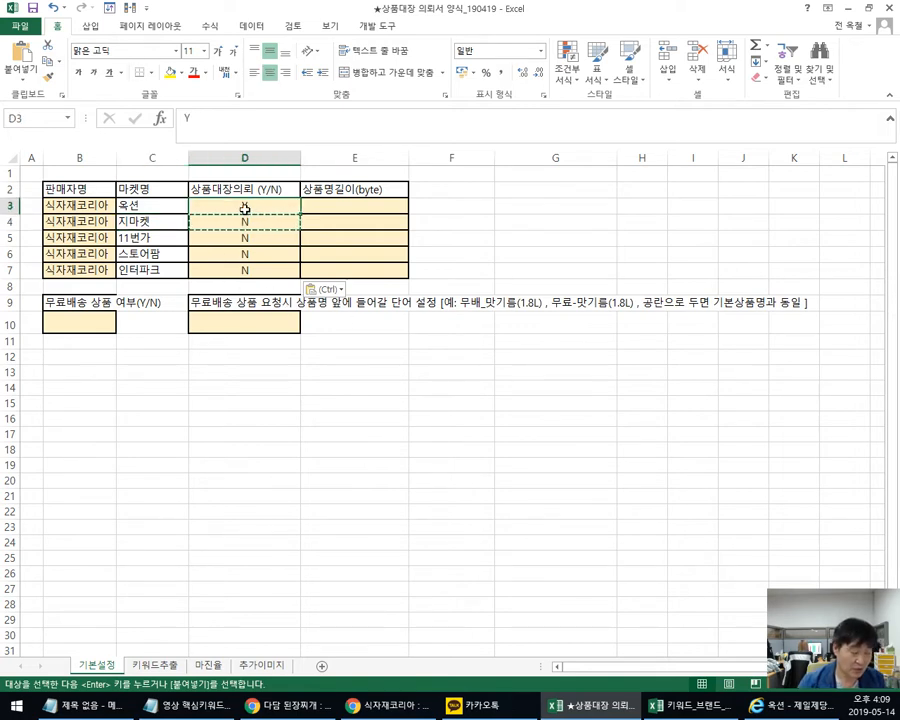
pyautogui.moveTo(254, 228); pyautogui.dragTo(248, 269)
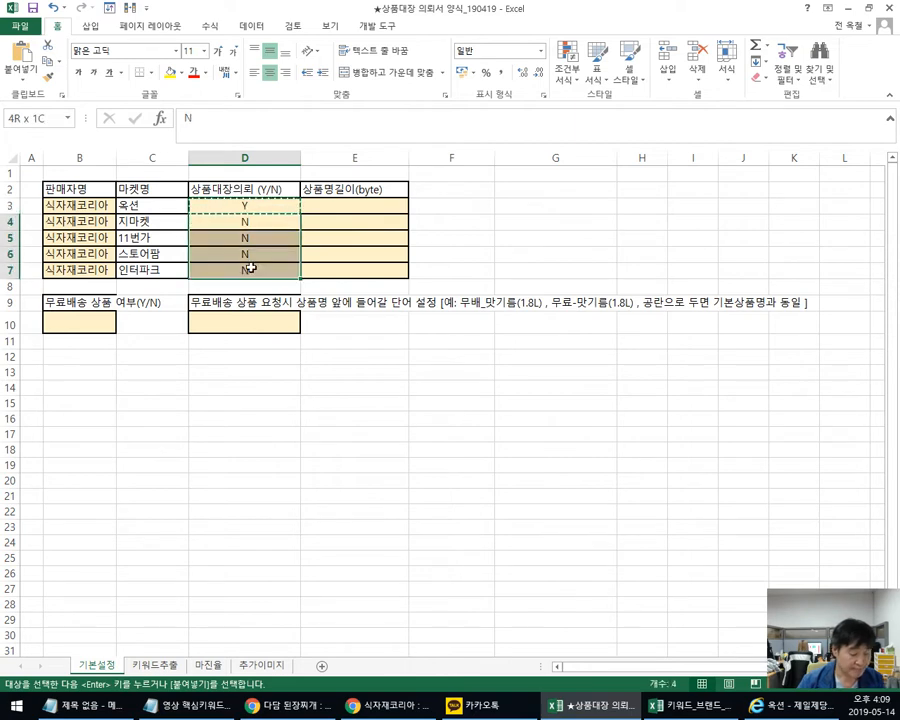
pyautogui.hotkey('ctrl', 'v')
# Step: Switch to Internet Explorer, search Auction for 다시다 and examine the length of the CJ쇠고기다시다 listing's product name
pyautogui.click(354, 204)
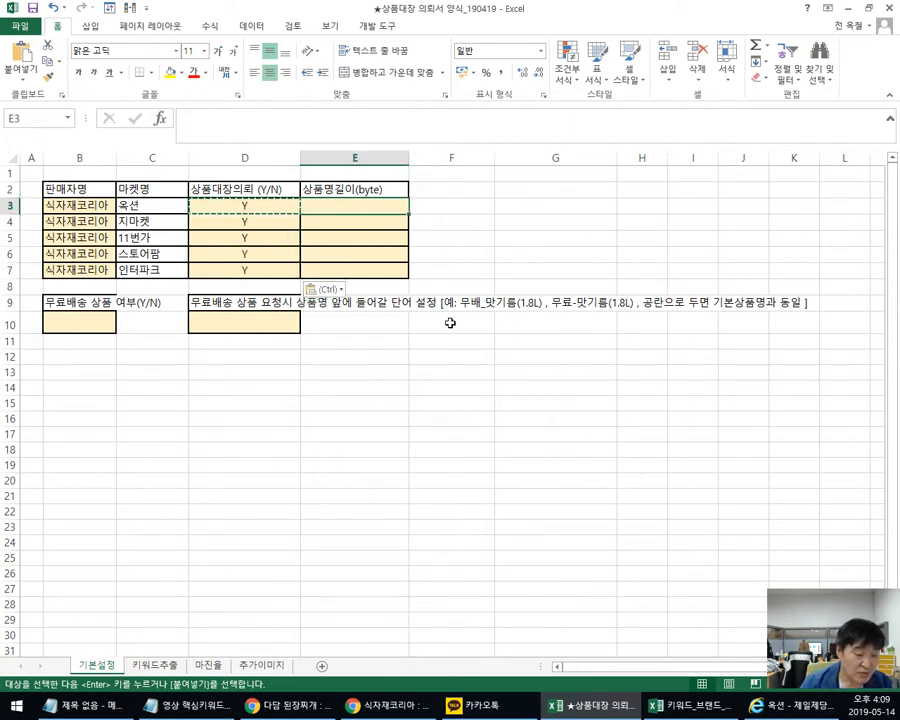
pyautogui.click(765, 708)
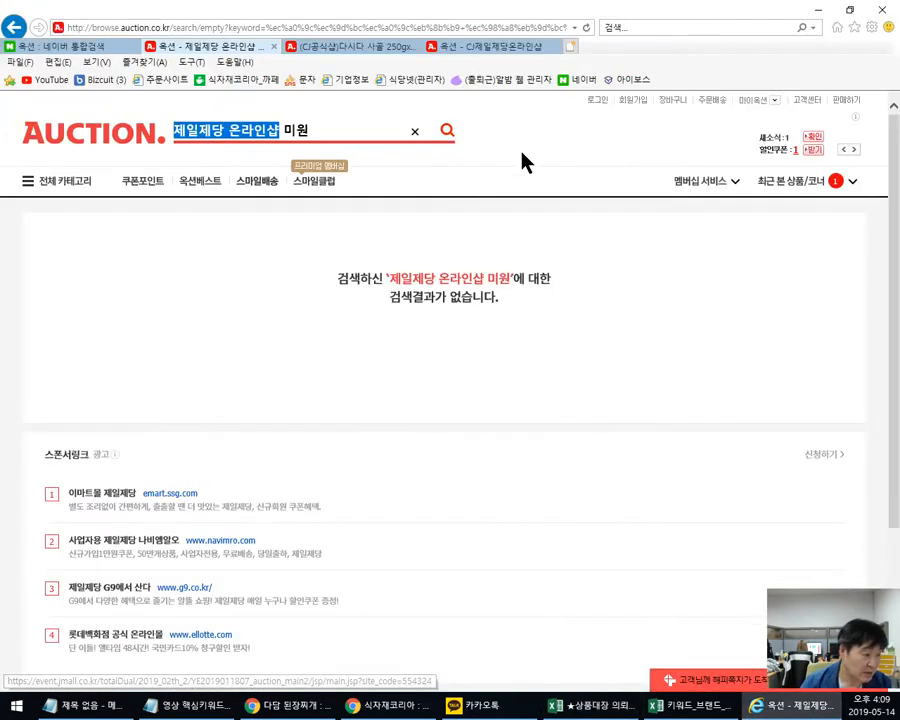
pyautogui.click(72, 148)
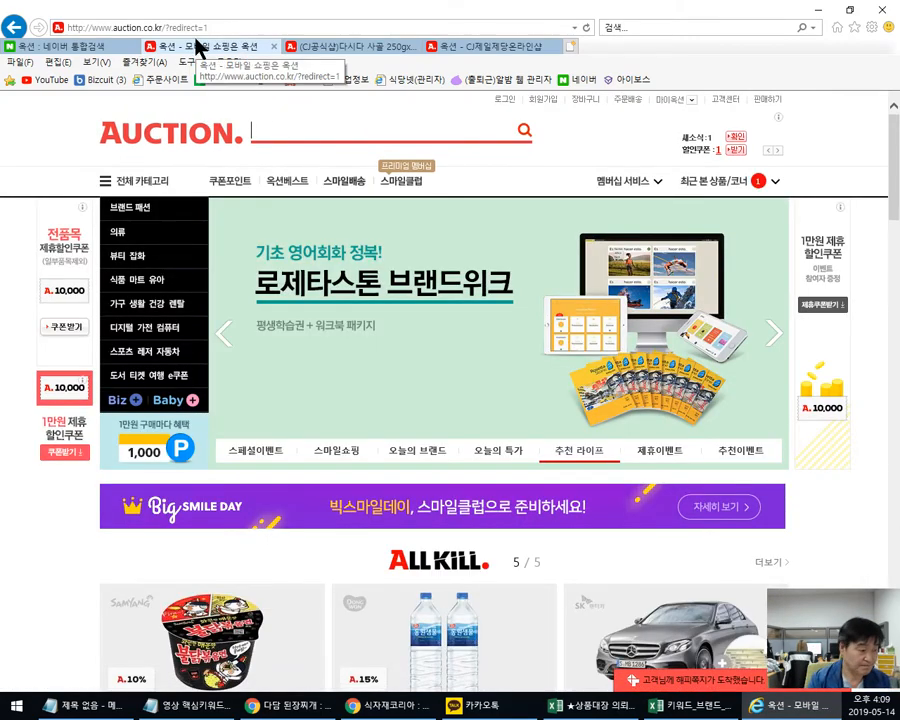
pyautogui.write('다시다')
pyautogui.press('Return')
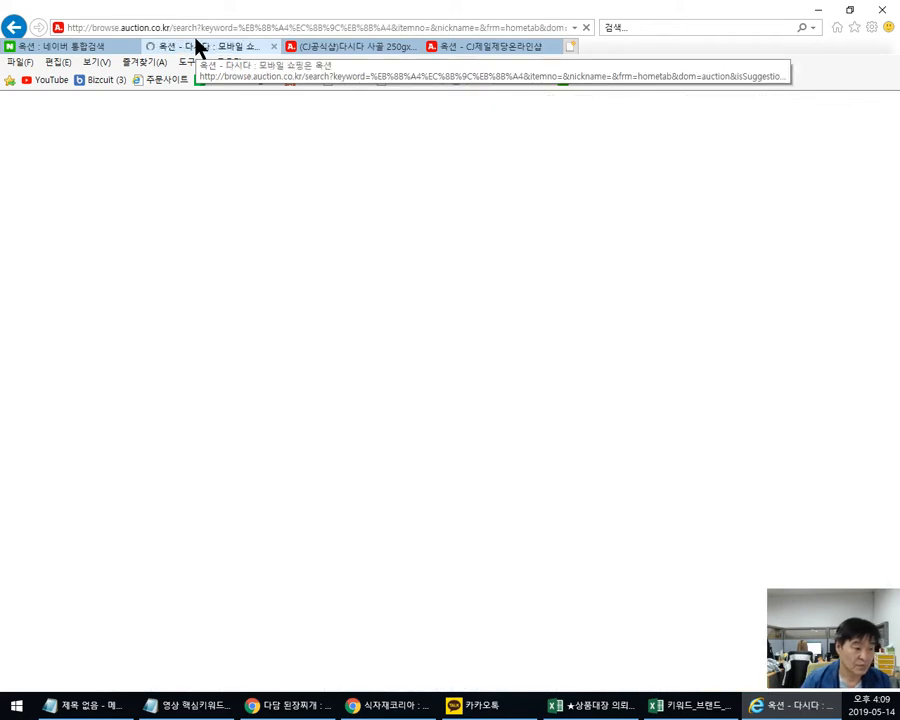
pyautogui.scroll(-10, 620, 290)
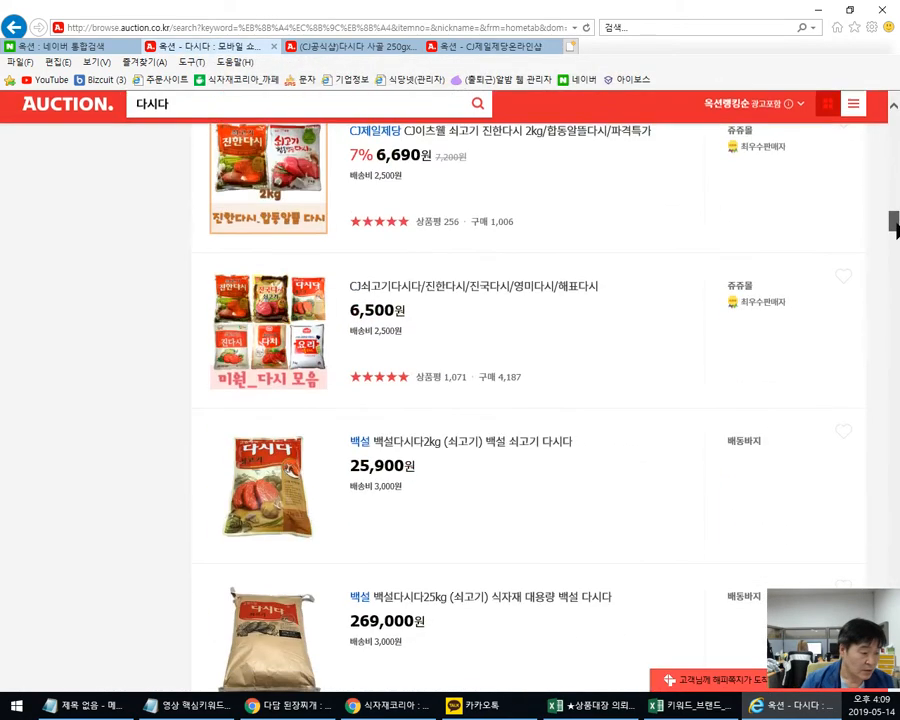
pyautogui.moveTo(603, 283); pyautogui.dragTo(345, 281)
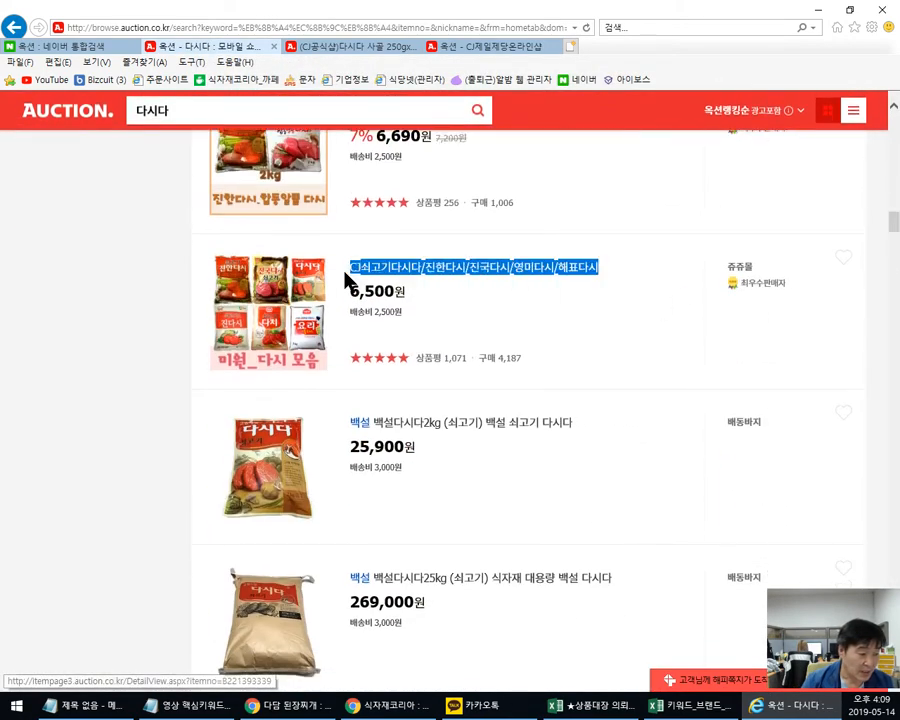
pyautogui.click(612, 283)
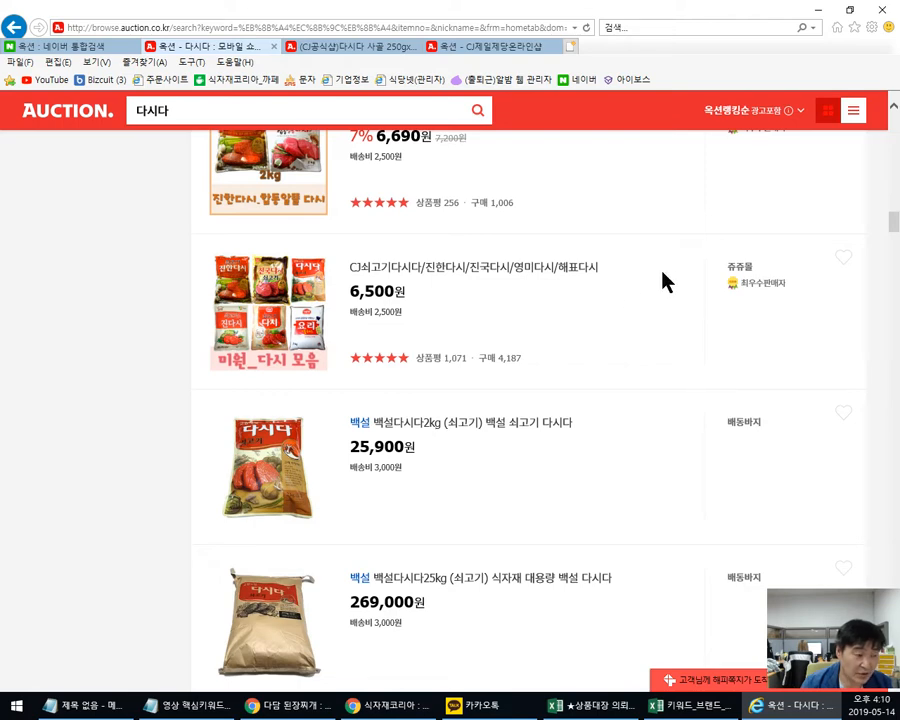
# Step: Return to the ★상품대장 의뢰서 양식_190419 workbook and fill in 옥션's 상품명길이(byte), trying 50 before settling on 30
pyautogui.click(673, 708)
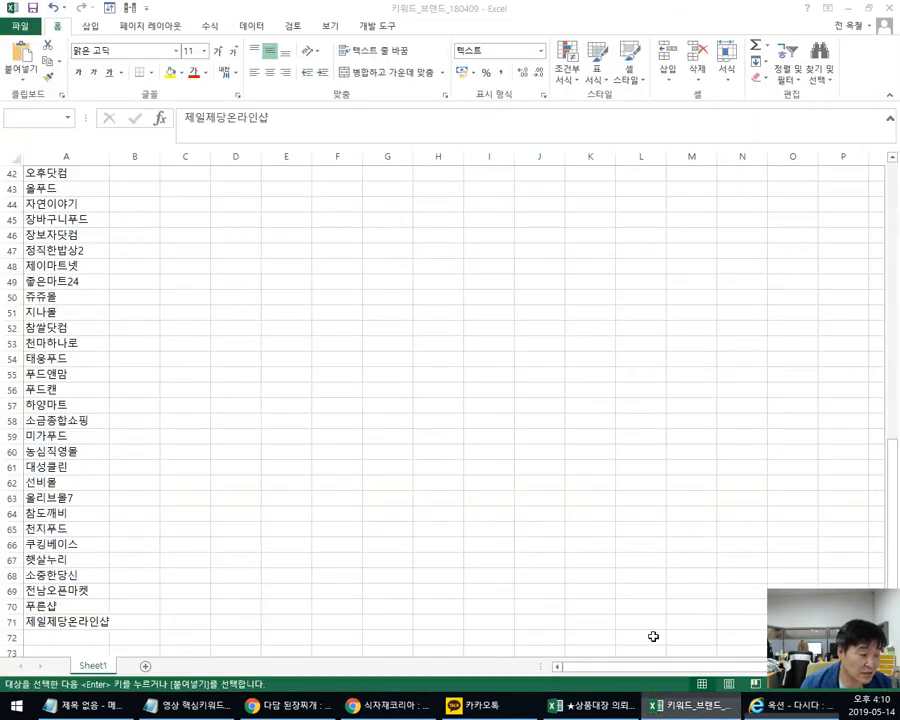
pyautogui.click(594, 706)
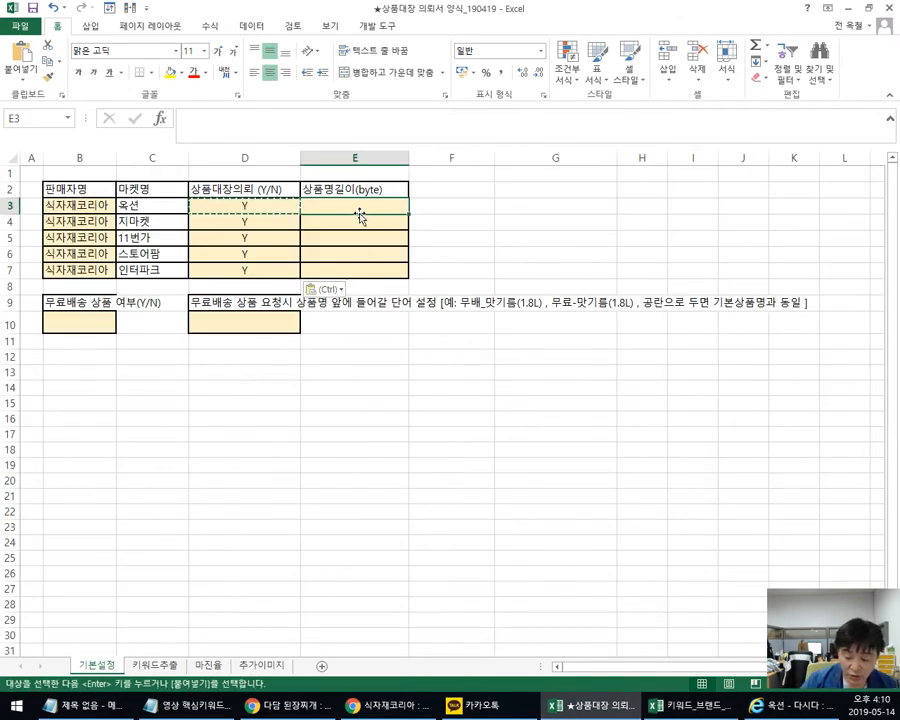
pyautogui.write('50')
pyautogui.press('Return')
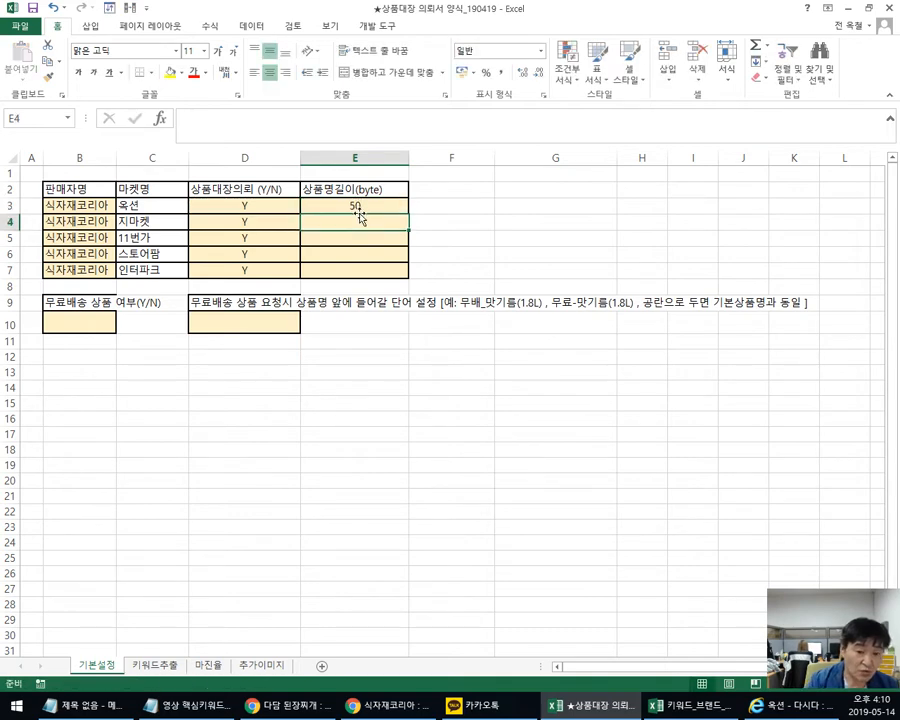
pyautogui.click(355, 205)
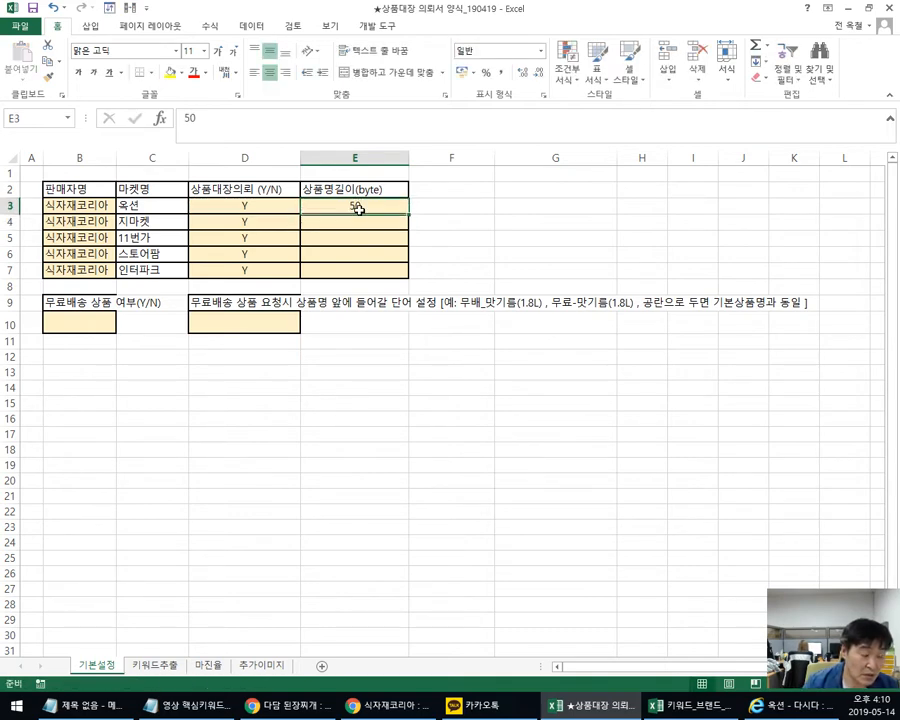
pyautogui.write('30')
pyautogui.press('Return')
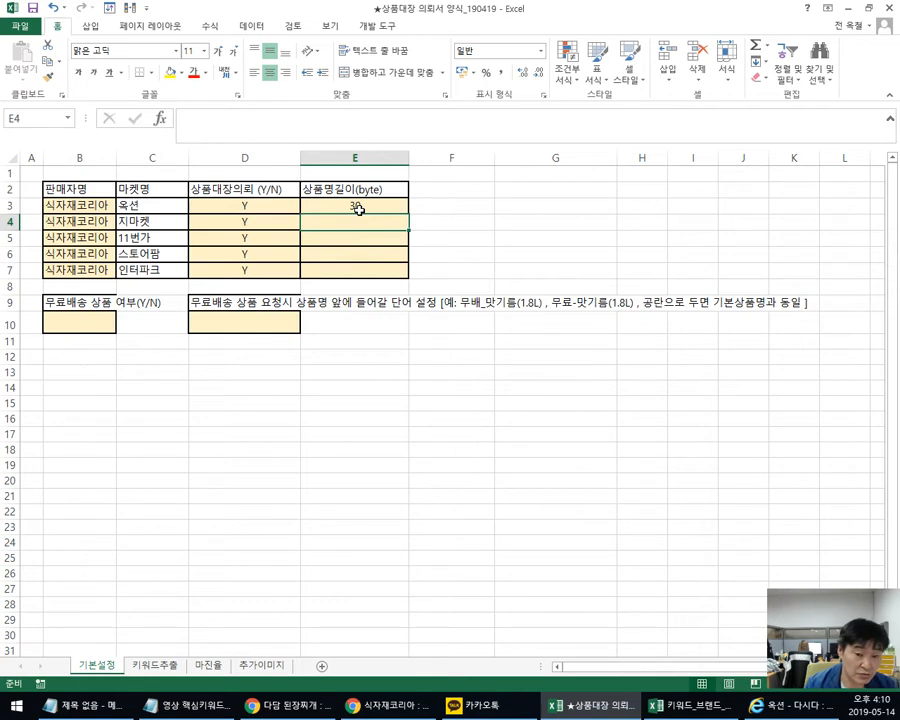
pyautogui.click(358, 209)
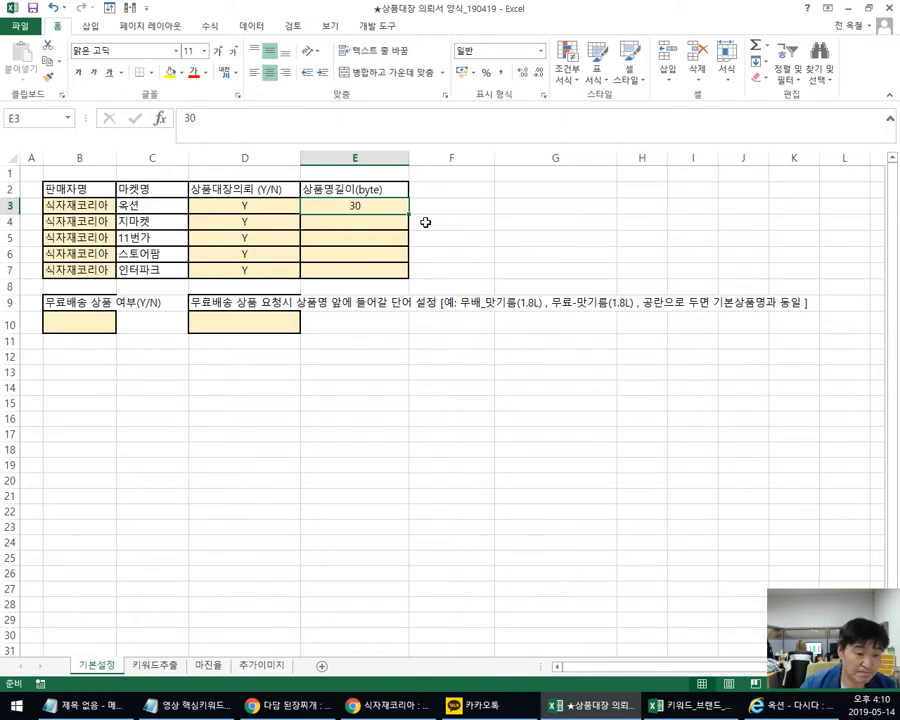
# Step: Add the note 한글 25자 또는 50BYTE in cell F3, beside 옥션's 상품명길이 value
pyautogui.click(370, 189)
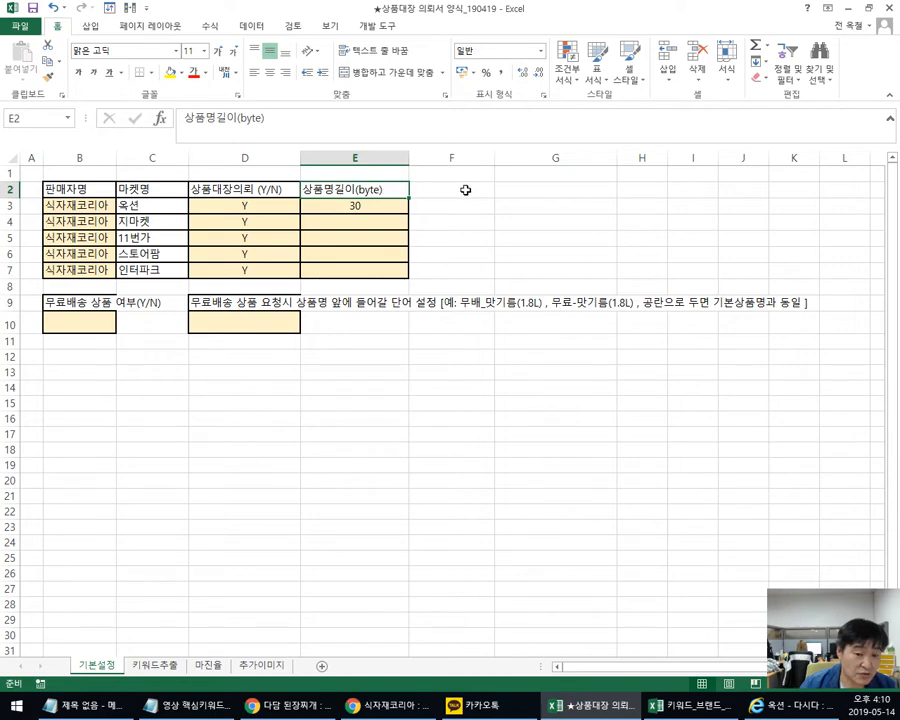
pyautogui.click(466, 190)
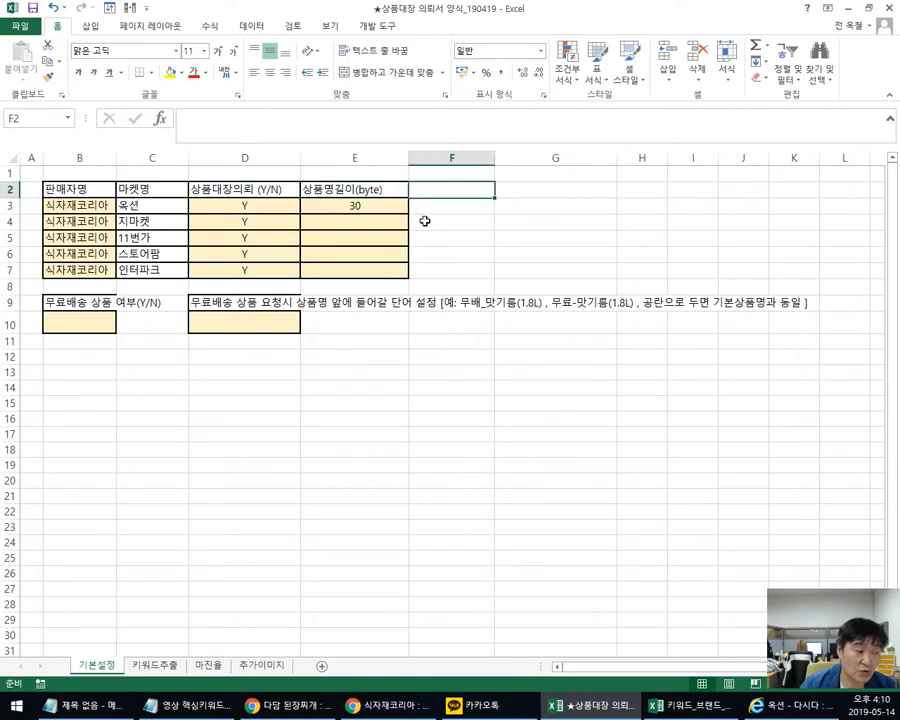
pyautogui.click(436, 206)
pyautogui.write('2')
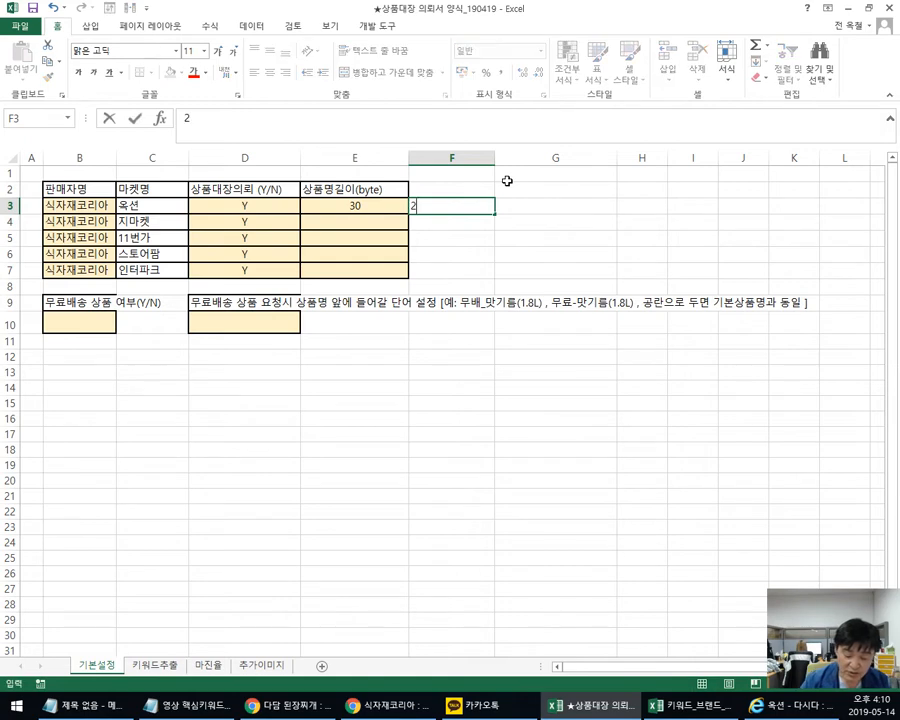
pyautogui.write('gks')
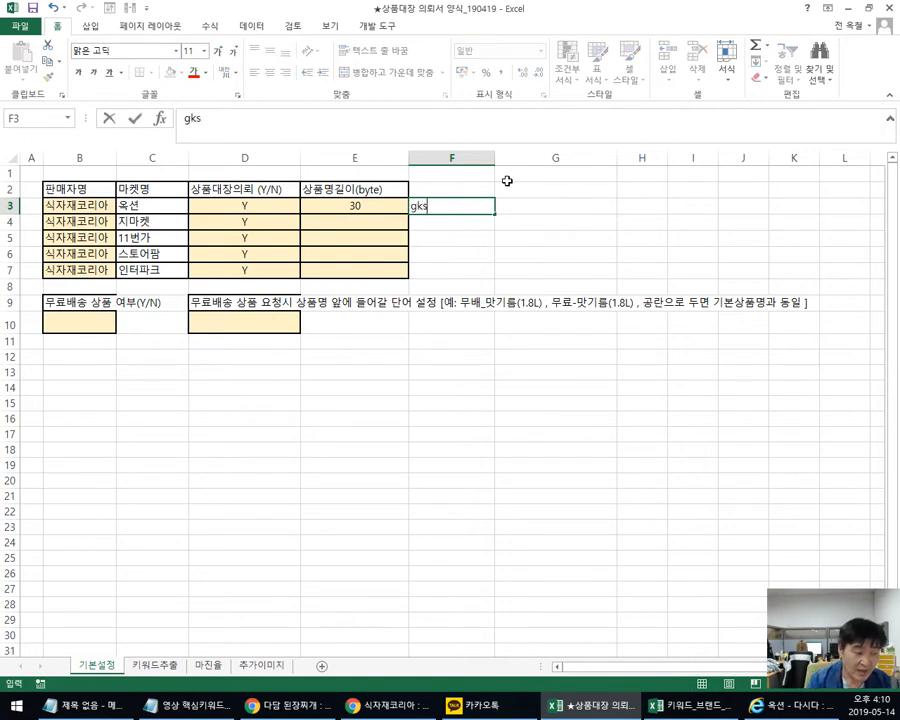
pyautogui.press('BackSpace')
pyautogui.press('BackSpace')
pyautogui.press('BackSpace')
pyautogui.write('한')
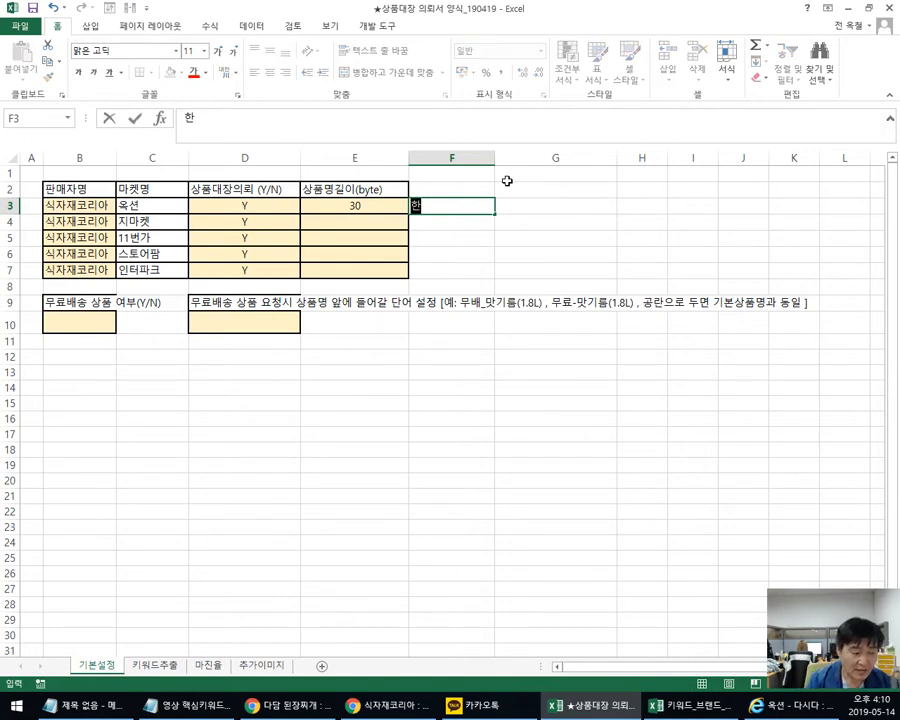
pyautogui.write('글 25자 또는 ')
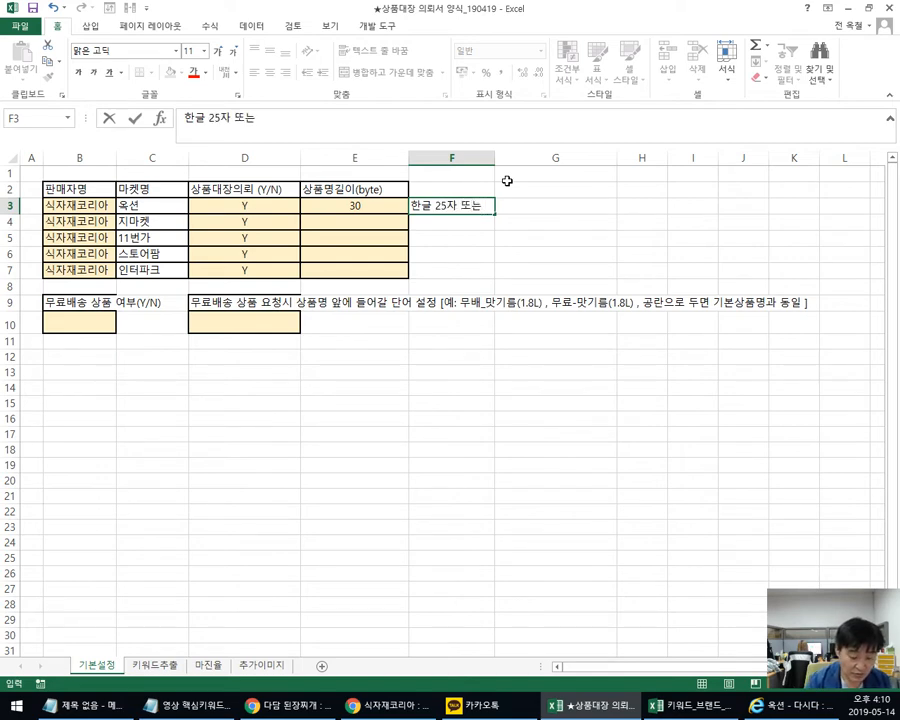
pyautogui.write('50')
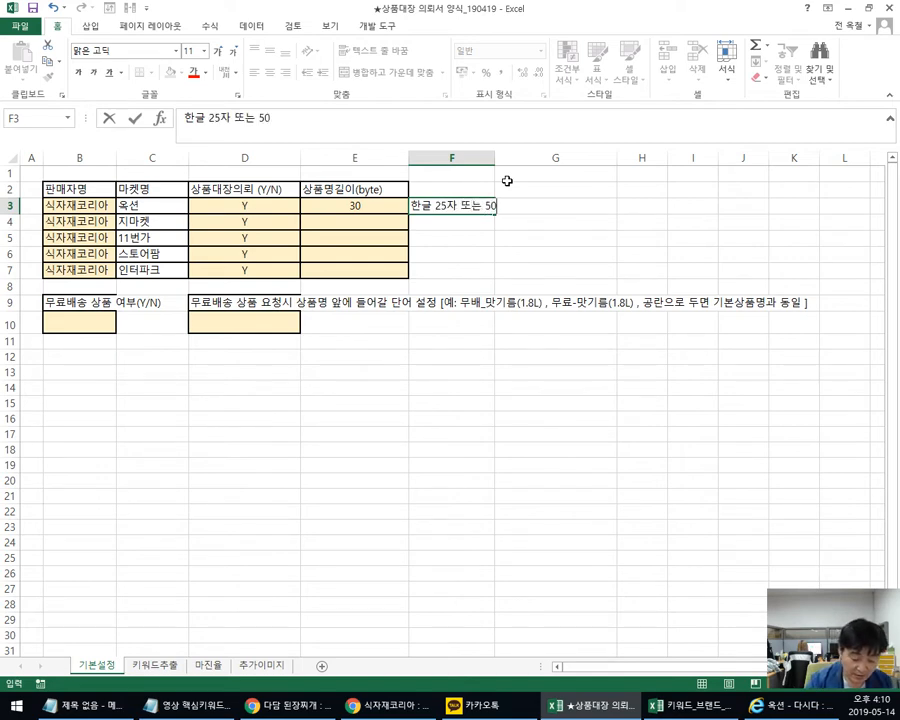
pyautogui.write('BYTE')
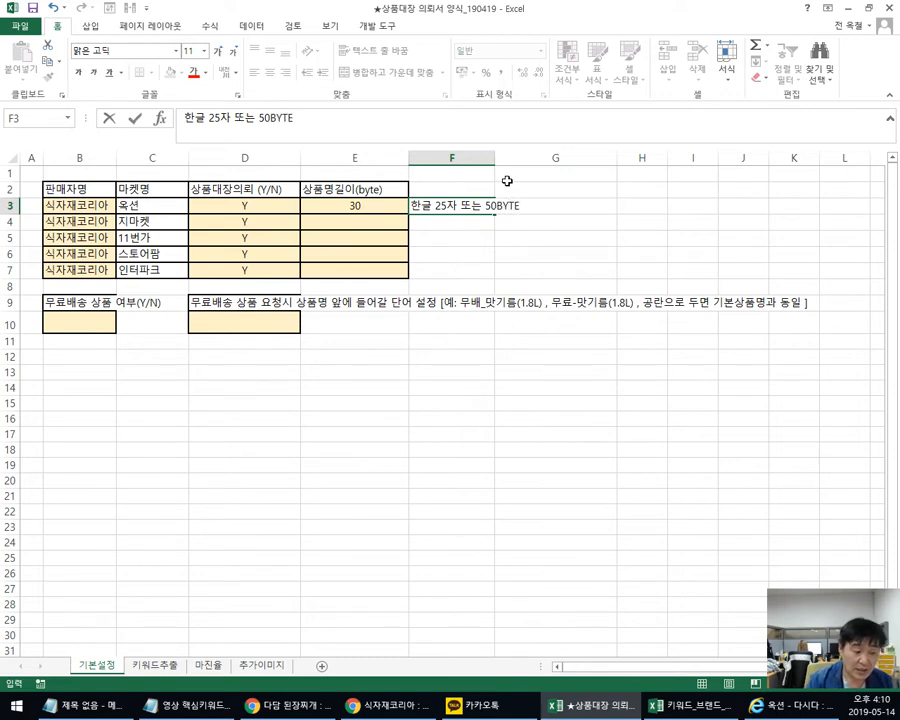
pyautogui.press('Return')
pyautogui.click(460, 204)
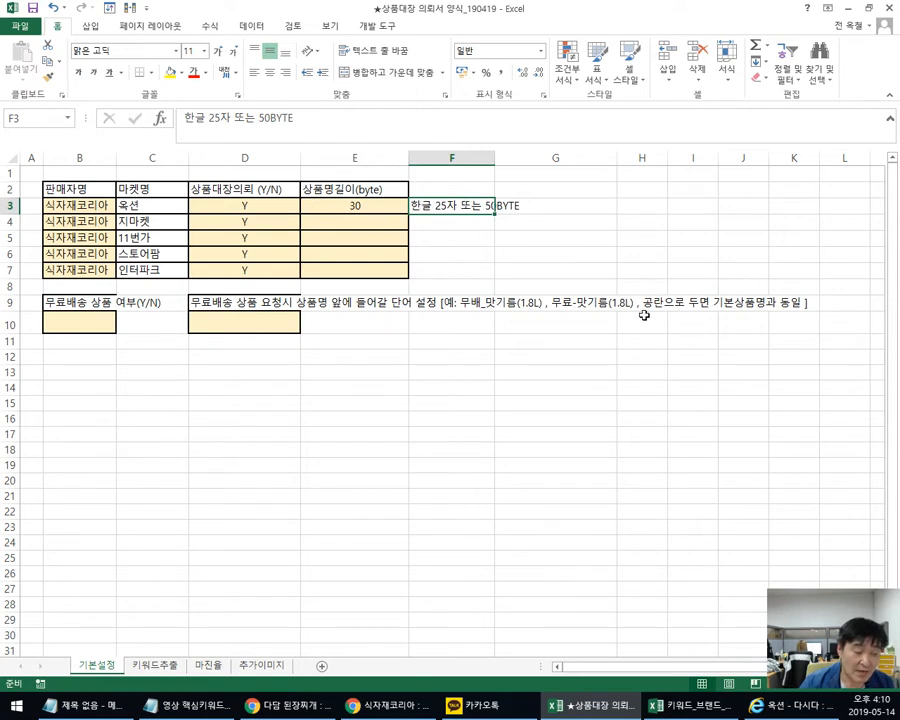
# Step: Delete the note in cell F3 beside 옥션's 상품명길이(byte) value
pyautogui.moveTo(373, 213); pyautogui.dragTo(358, 273)
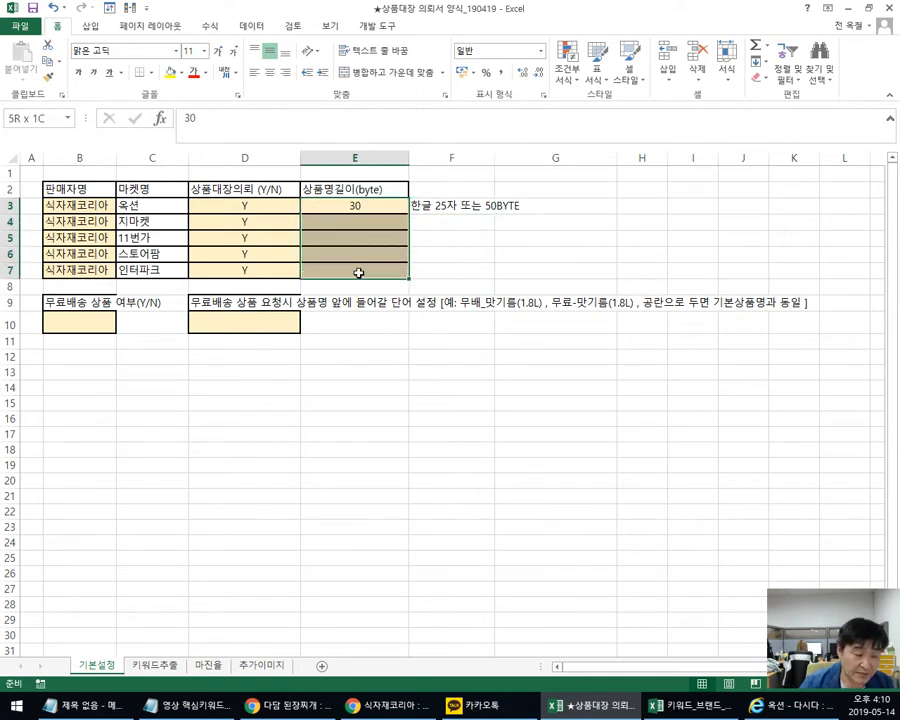
pyautogui.click(462, 206)
pyautogui.press('Delete')
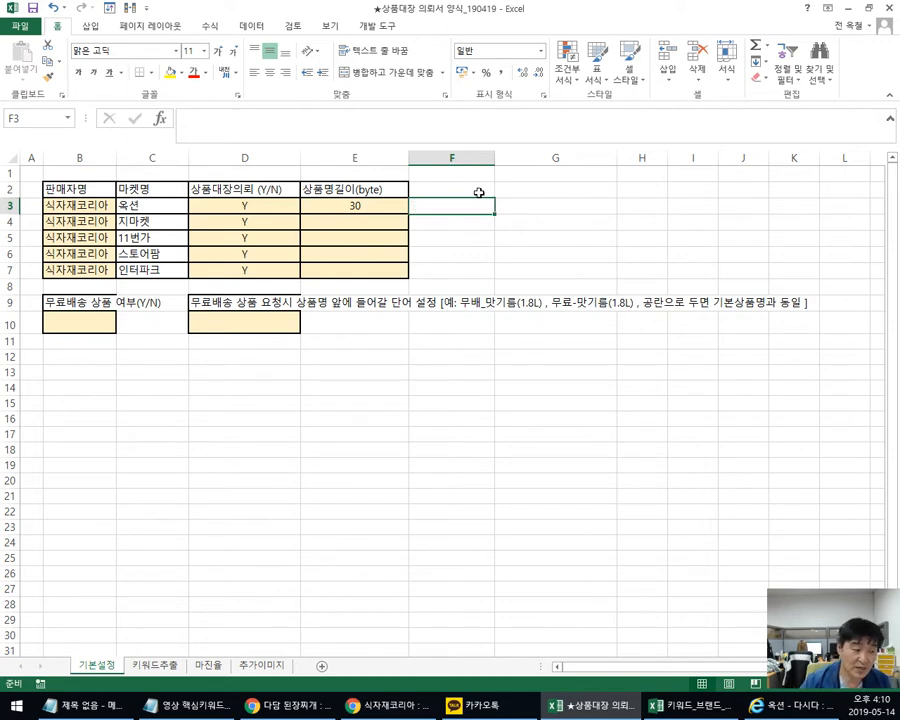
# Step: Set 옥션's 상품명길이(byte) to 50, trying 25 before settling on 50
pyautogui.click(326, 204)
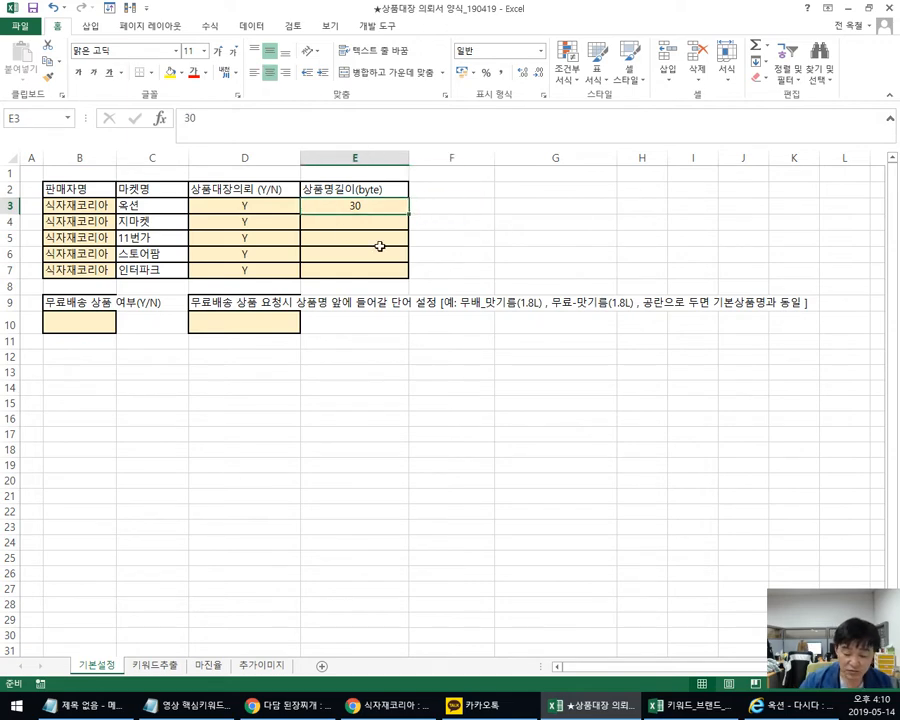
pyautogui.write('50')
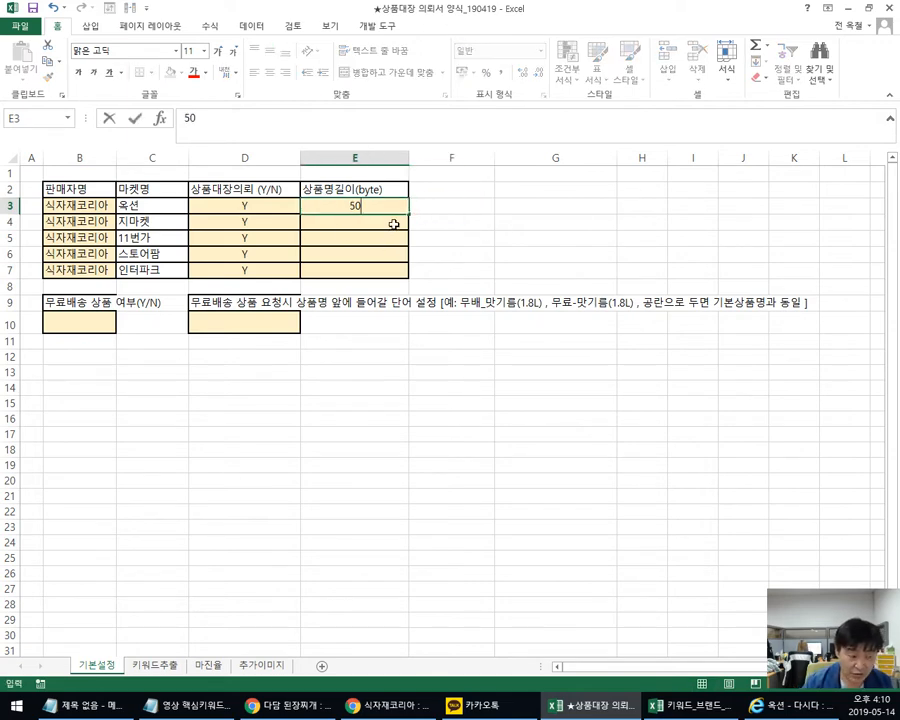
pyautogui.press('Return')
pyautogui.click(370, 189)
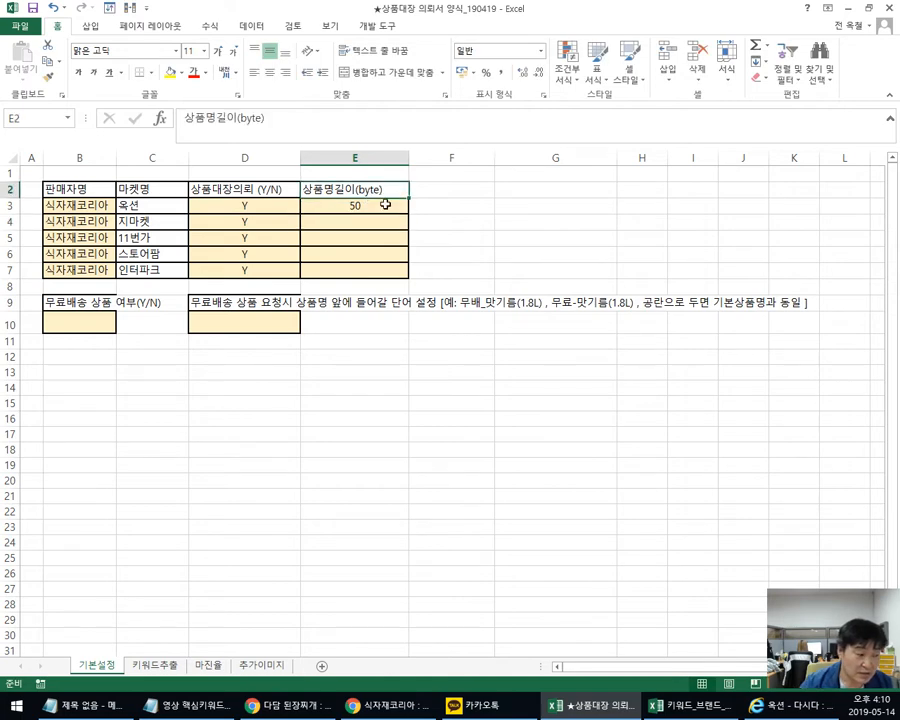
pyautogui.click(368, 206)
pyautogui.write('25')
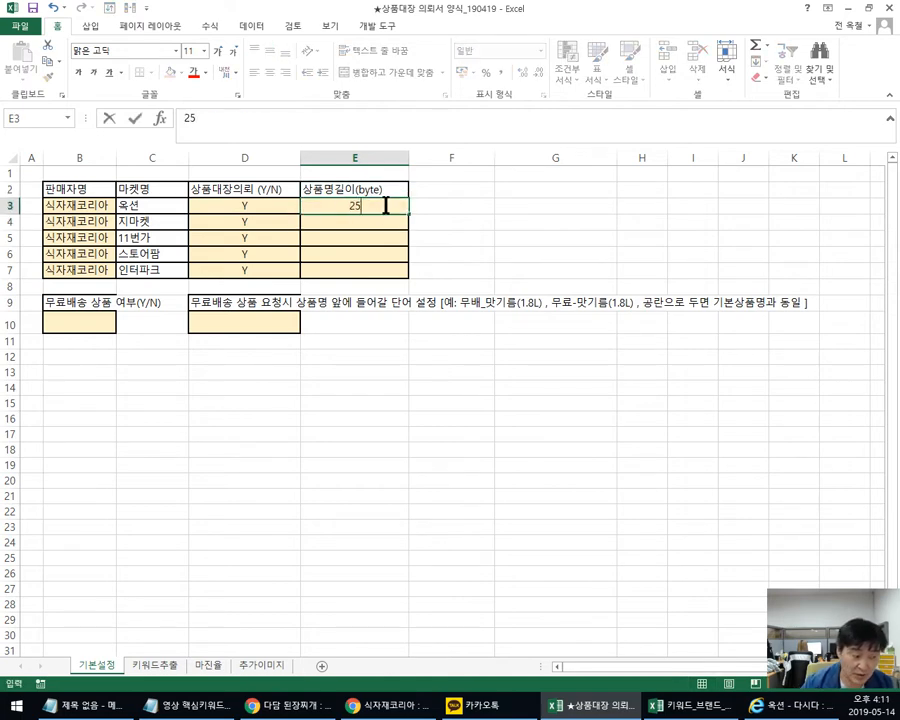
pyautogui.press('Return')
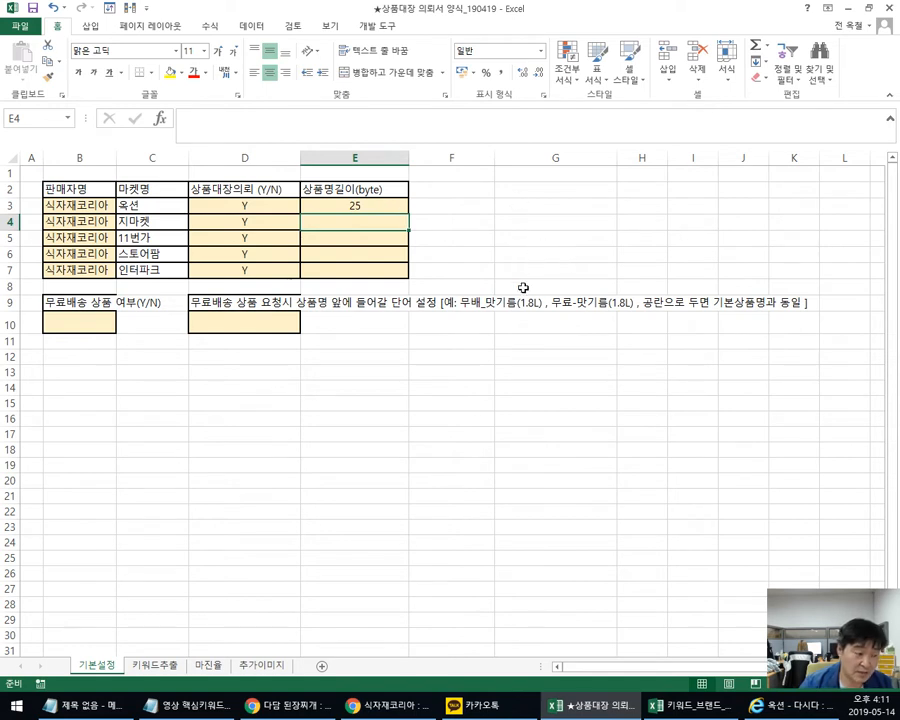
pyautogui.click(352, 204)
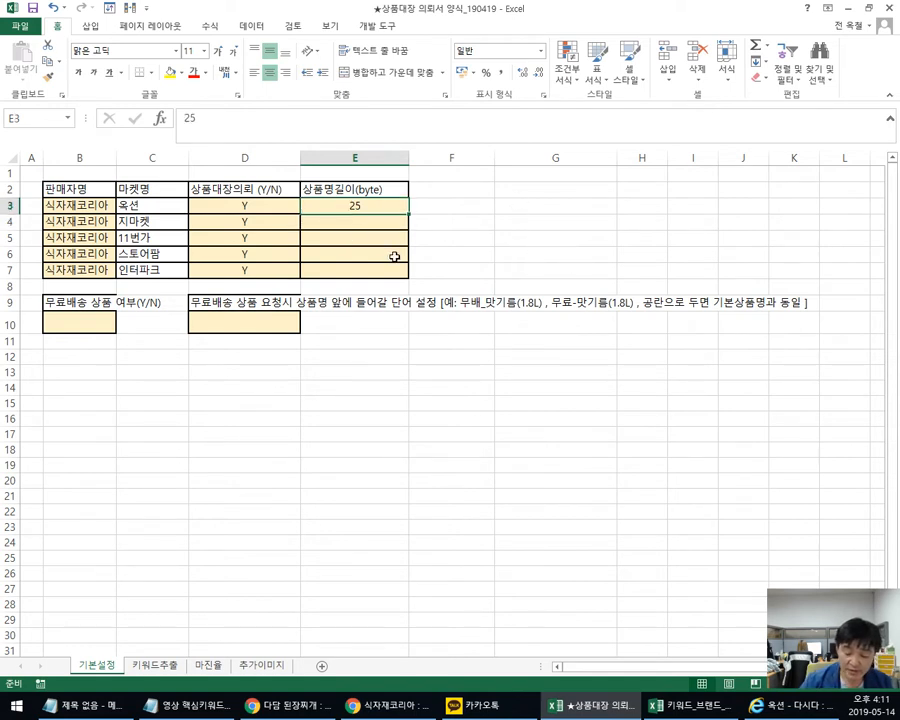
pyautogui.write('50')
pyautogui.press('Return')
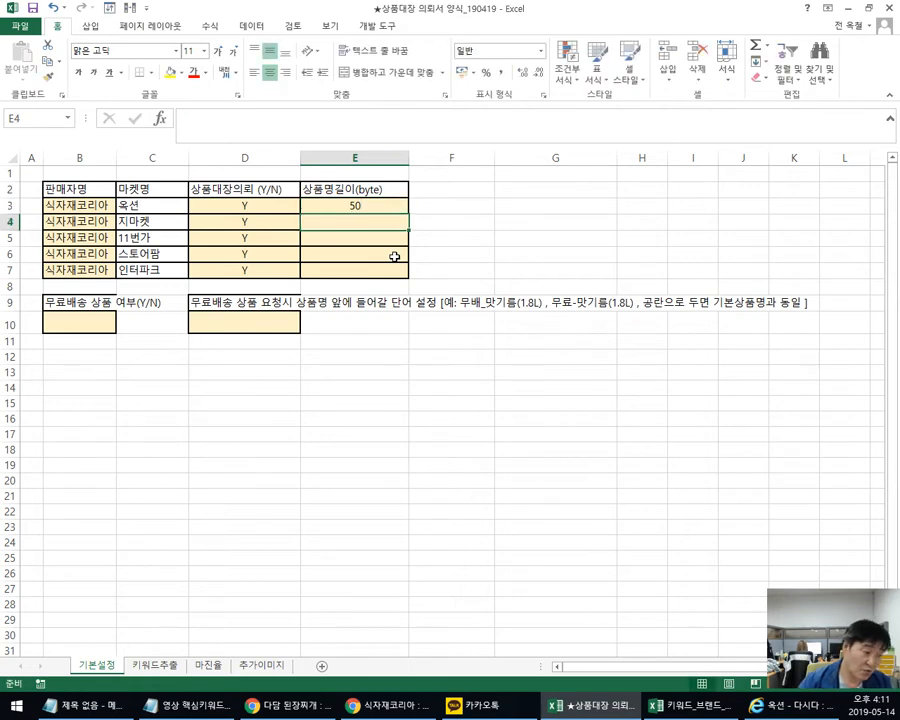
# Step: Copy 옥션's 상품명길이 of 50 to 지마켓, 11번가, 스토어팜 and 인터파크
pyautogui.click(357, 205)
pyautogui.hotkey('ctrl', 'c')
pyautogui.moveTo(352, 222); pyautogui.dragTo(354, 250)
pyautogui.hotkey('ctrl', 'v')
pyautogui.click(362, 273)
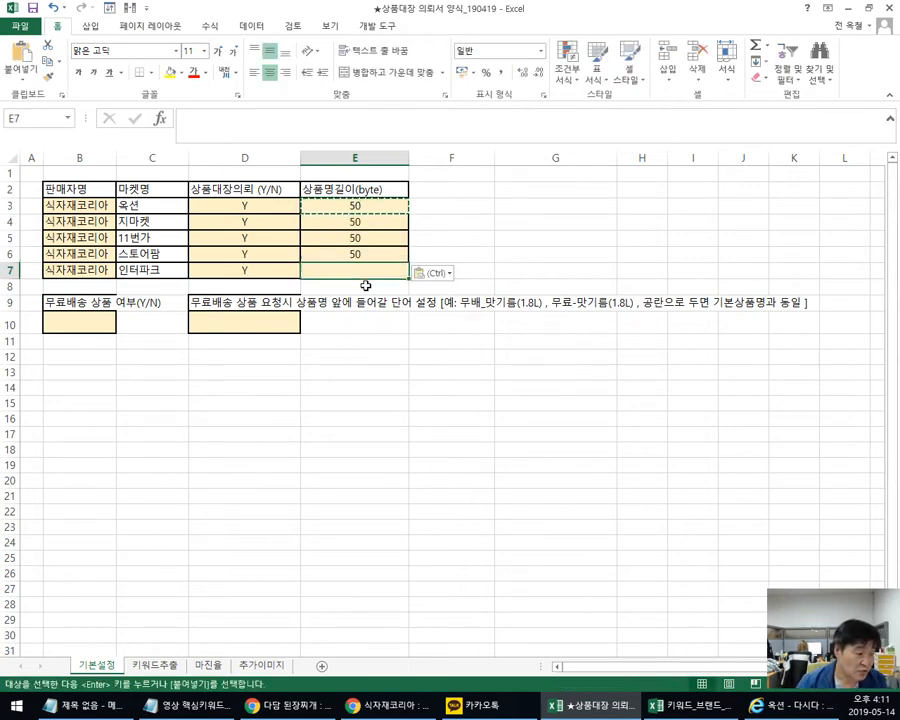
pyautogui.hotkey('ctrl', 'v')
# Step: Set 스토어팜's 상품명길이(byte) to 100
pyautogui.press('Up')
pyautogui.write('10')
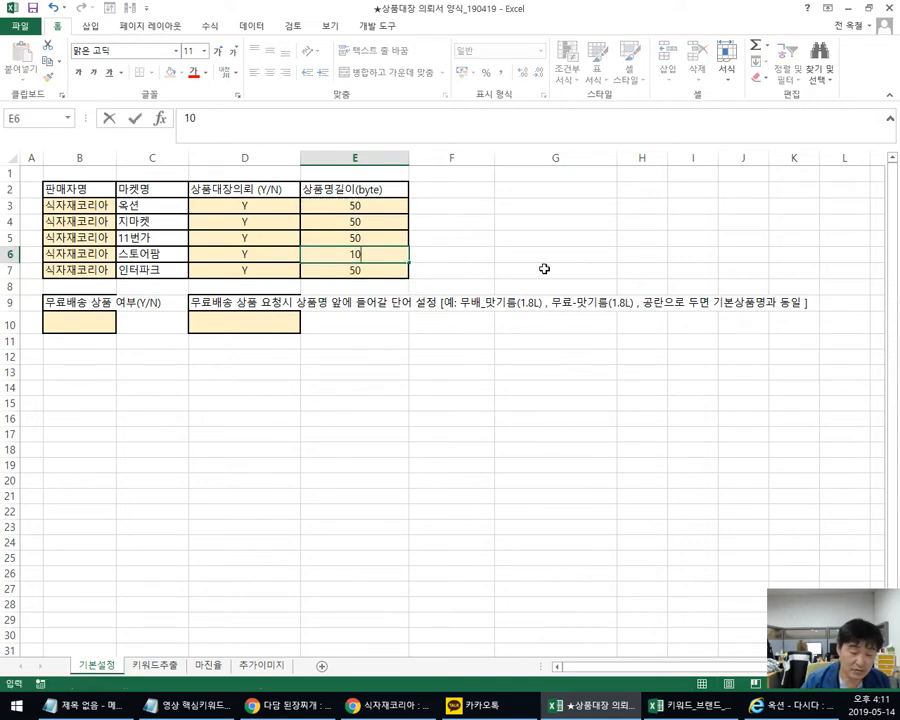
pyautogui.write('0')
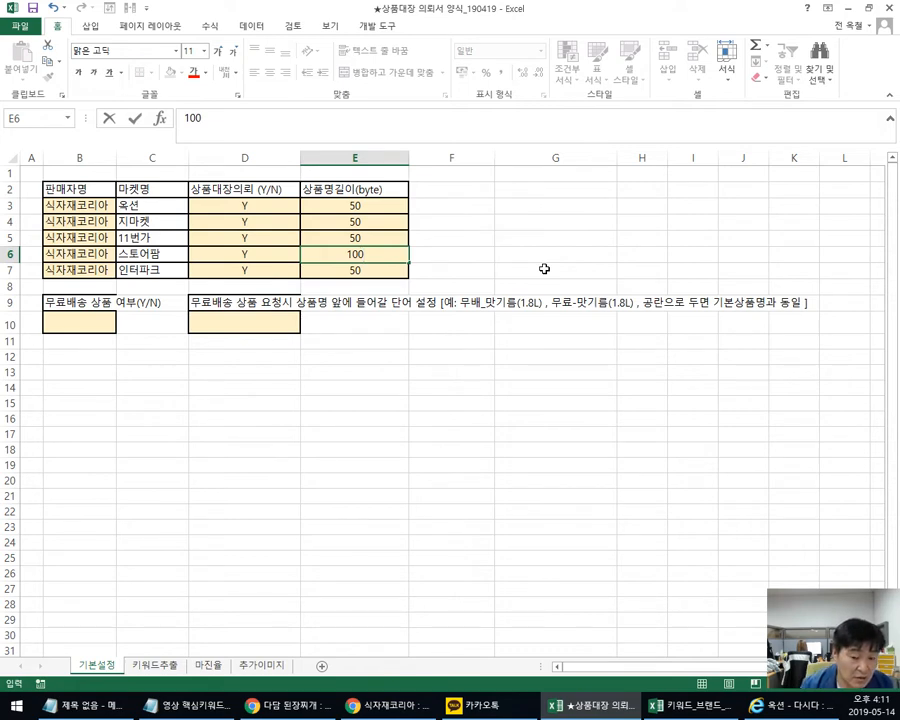
pyautogui.hotkey('alt', 'Tab')
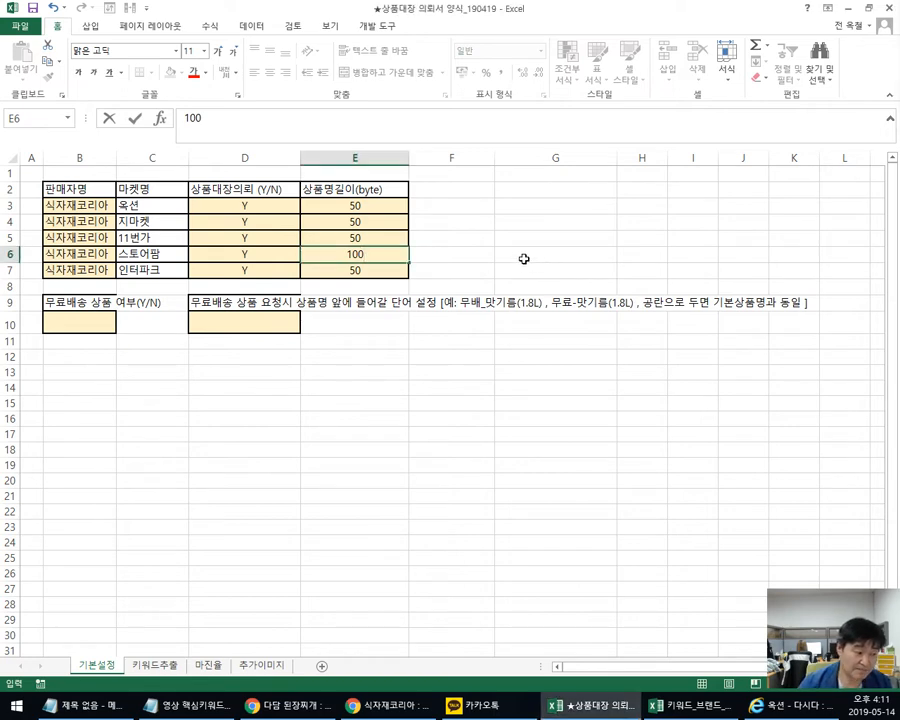
pyautogui.click(522, 256)
# Step: Review the 판매자명, 마켓명, 상품대장의뢰 and 상품명길이 entries for all five markets in the 기본설정 table
pyautogui.moveTo(68, 205); pyautogui.dragTo(340, 205)
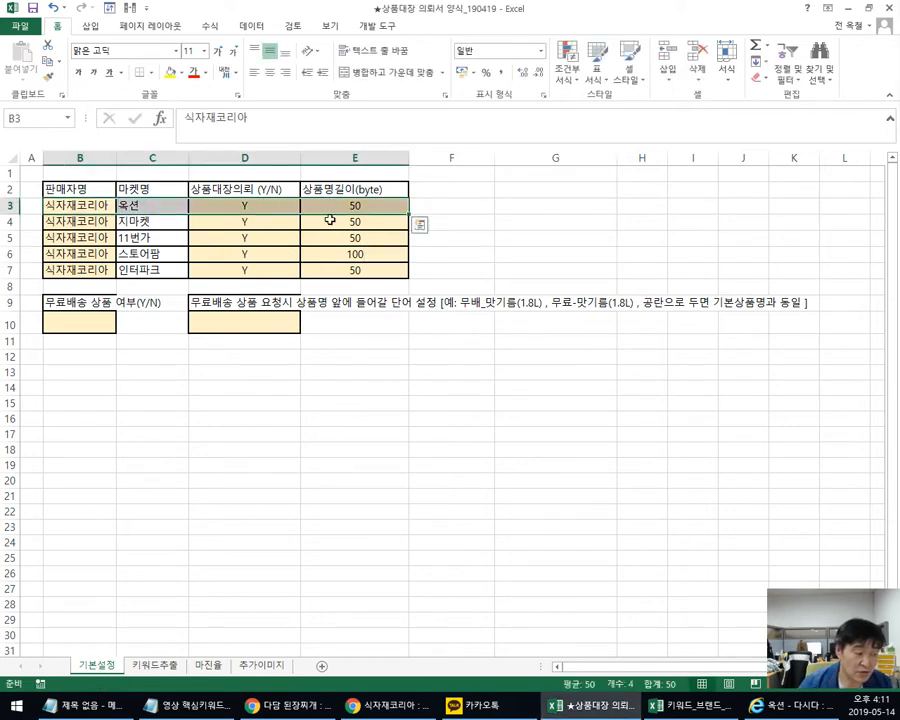
pyautogui.moveTo(80, 207); pyautogui.dragTo(77, 277)
pyautogui.click(236, 205)
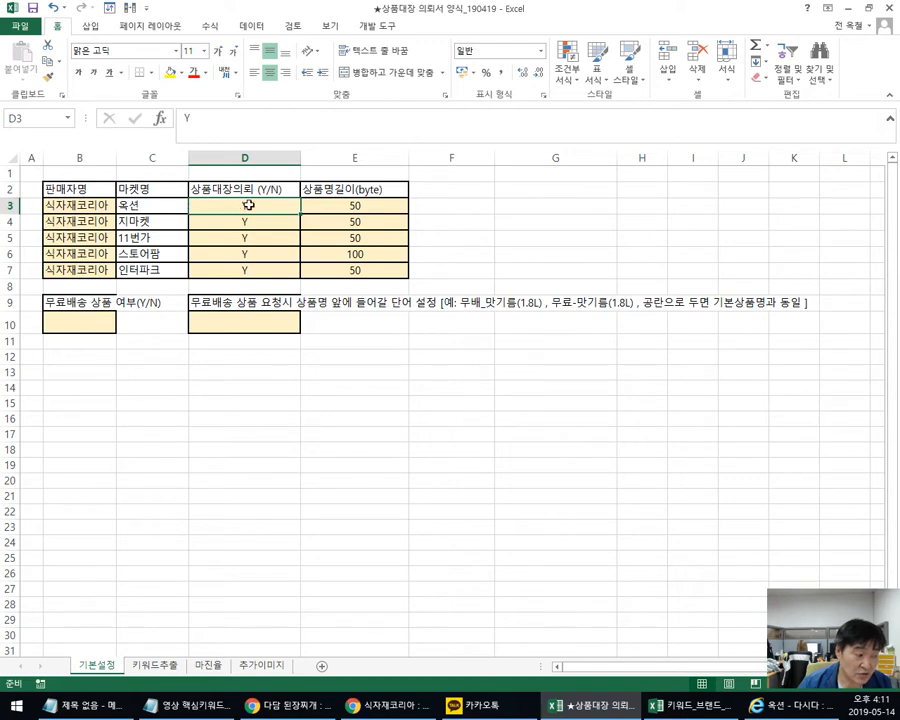
pyautogui.moveTo(249, 205); pyautogui.dragTo(248, 266)
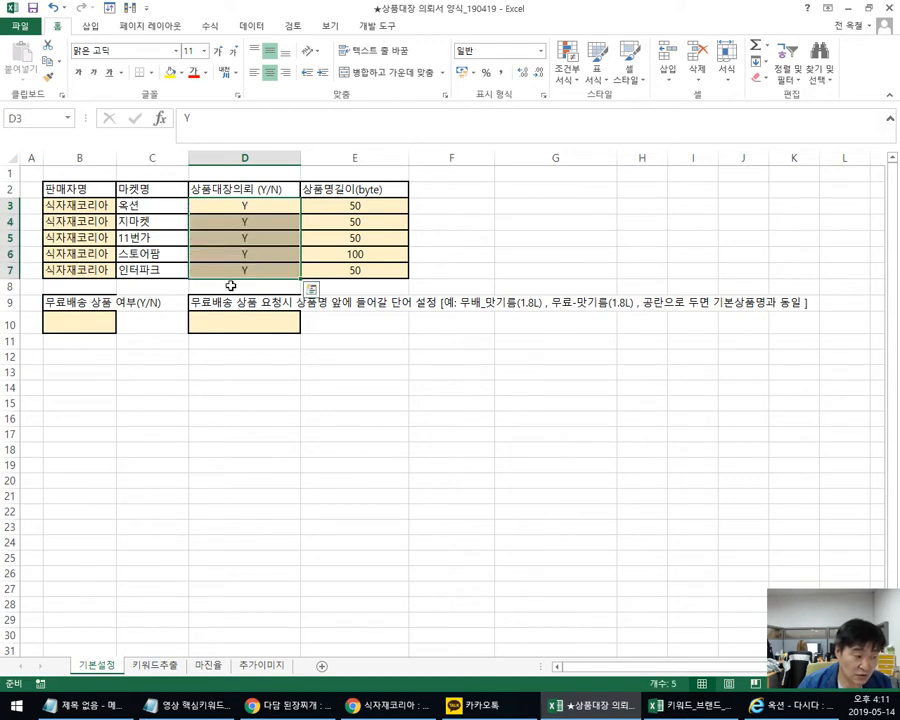
pyautogui.click(160, 205)
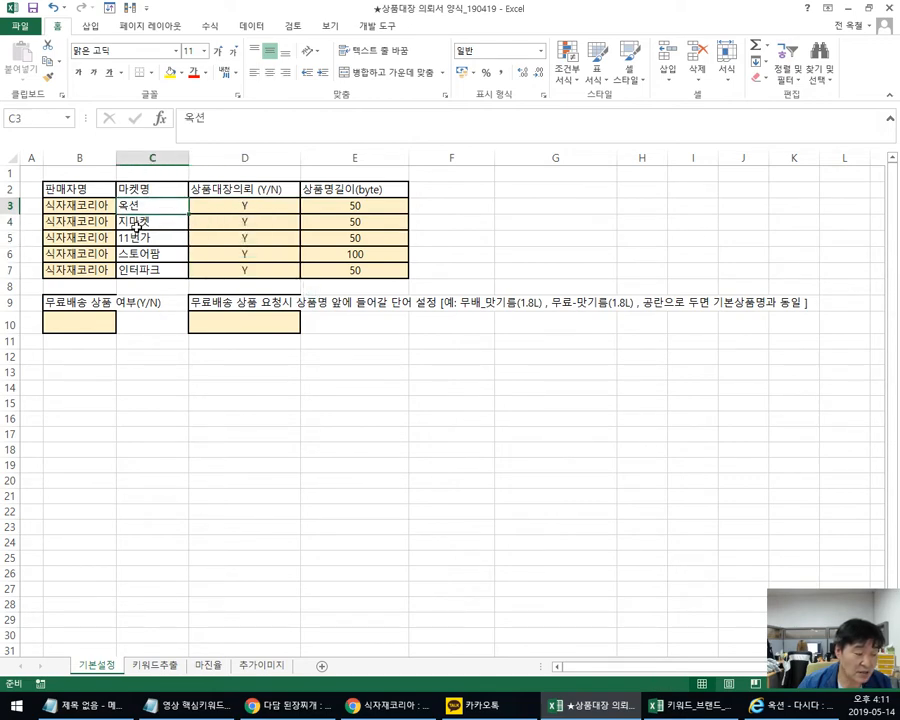
pyautogui.click(148, 222)
pyautogui.click(355, 205)
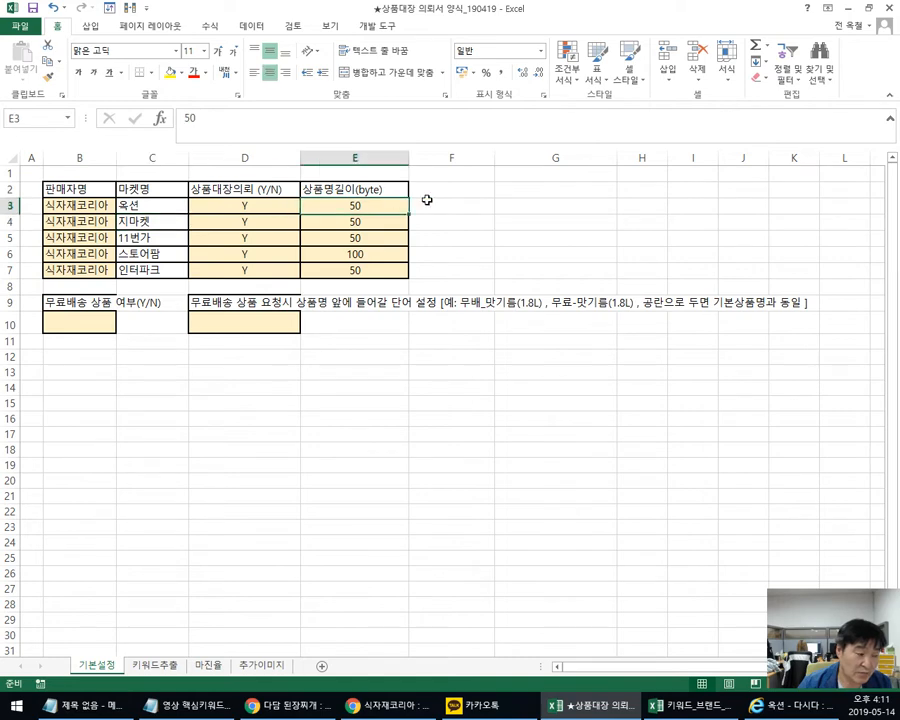
pyautogui.click(366, 226)
pyautogui.click(360, 238)
pyautogui.click(362, 254)
pyautogui.click(366, 268)
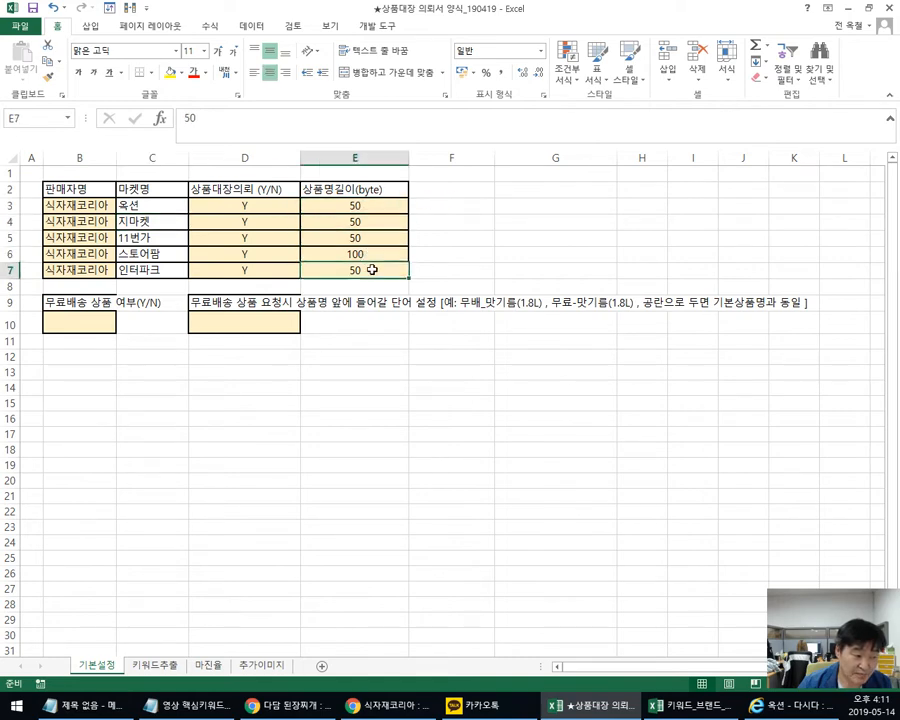
pyautogui.moveTo(352, 205); pyautogui.dragTo(356, 272)
# Step: Fill in 무료배송 상품 여부(Y/N) with N after trying y, and select the free-shipping prefix word cell D10
pyautogui.click(100, 328)
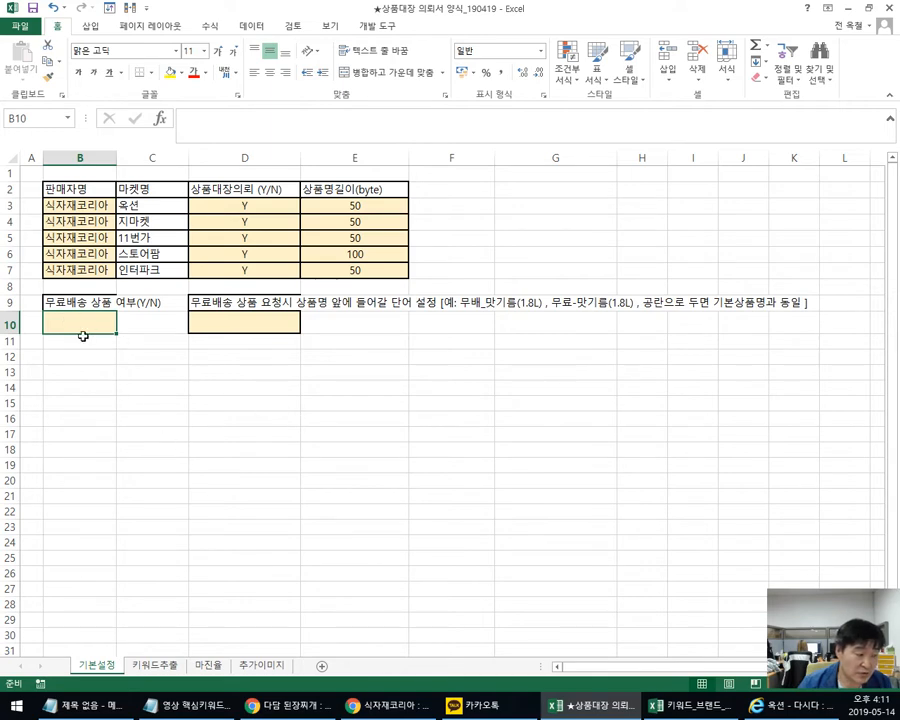
pyautogui.write('y')
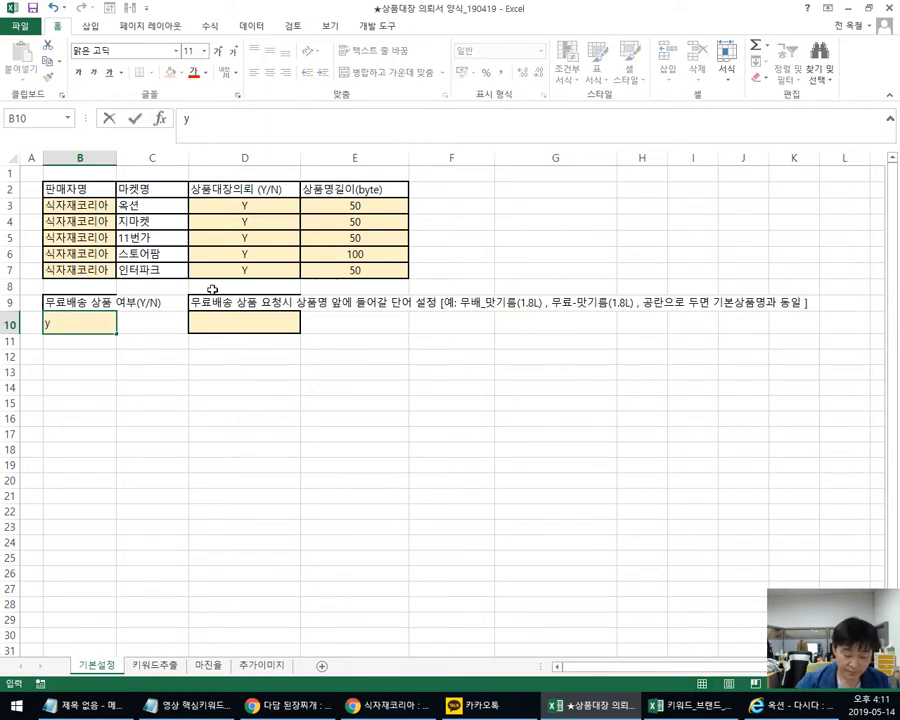
pyautogui.write('Y')
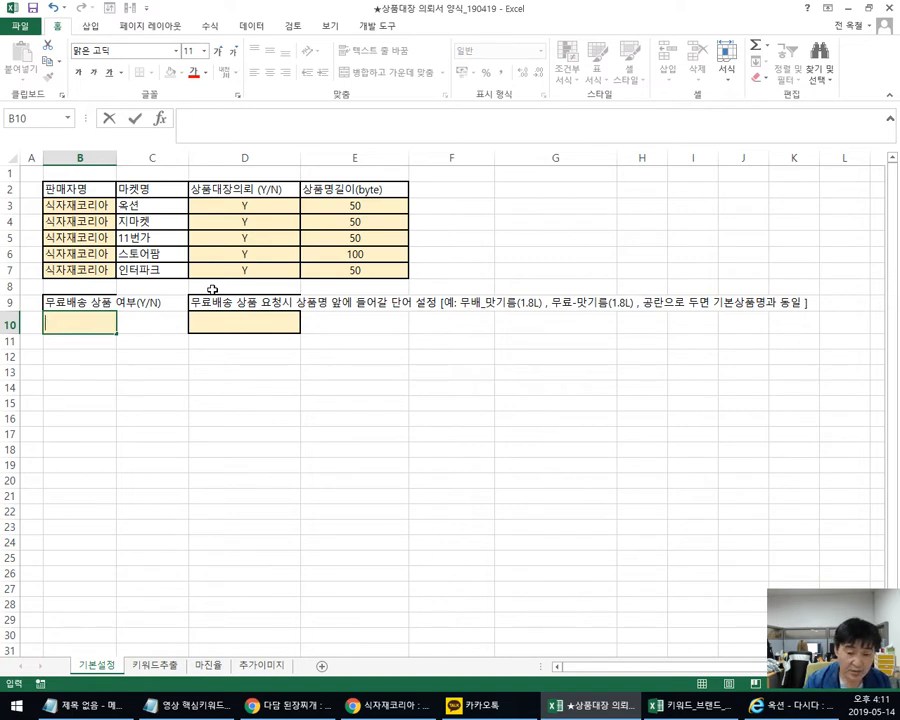
pyautogui.press('Return')
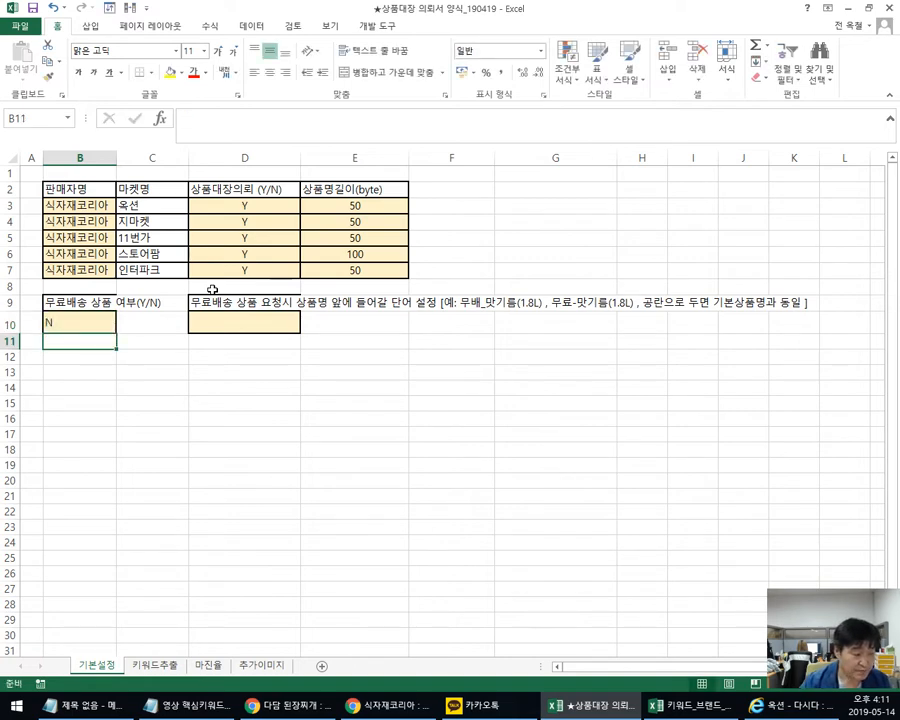
pyautogui.press('Up')
pyautogui.press('Right')
pyautogui.press('Right')
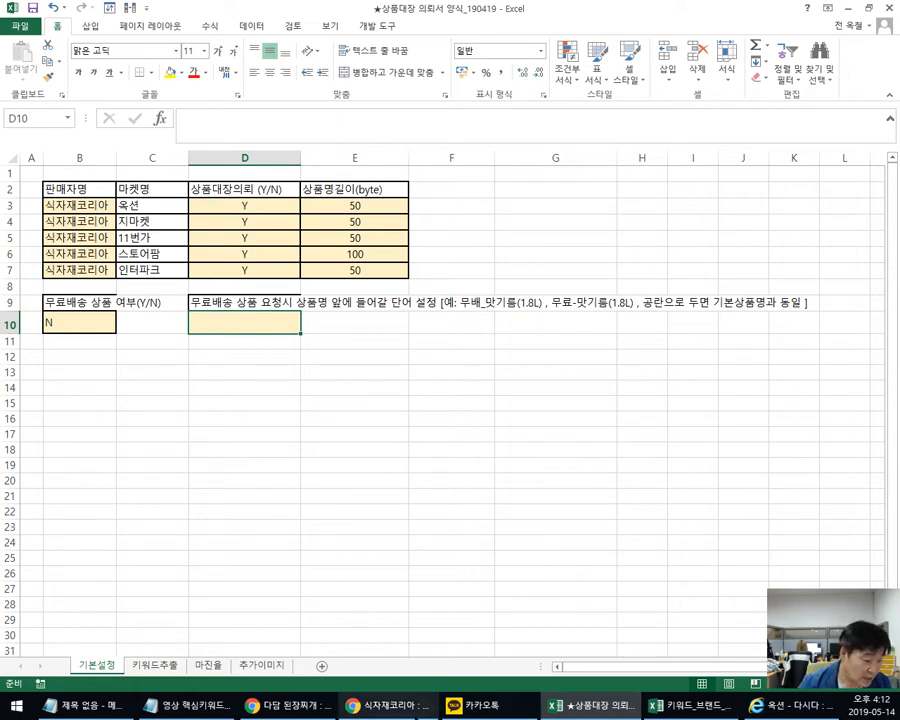
# Step: Switch to Chrome and search Auction for 다시다 from the 연겨자 오뚜기 product page
pyautogui.click(390, 705)
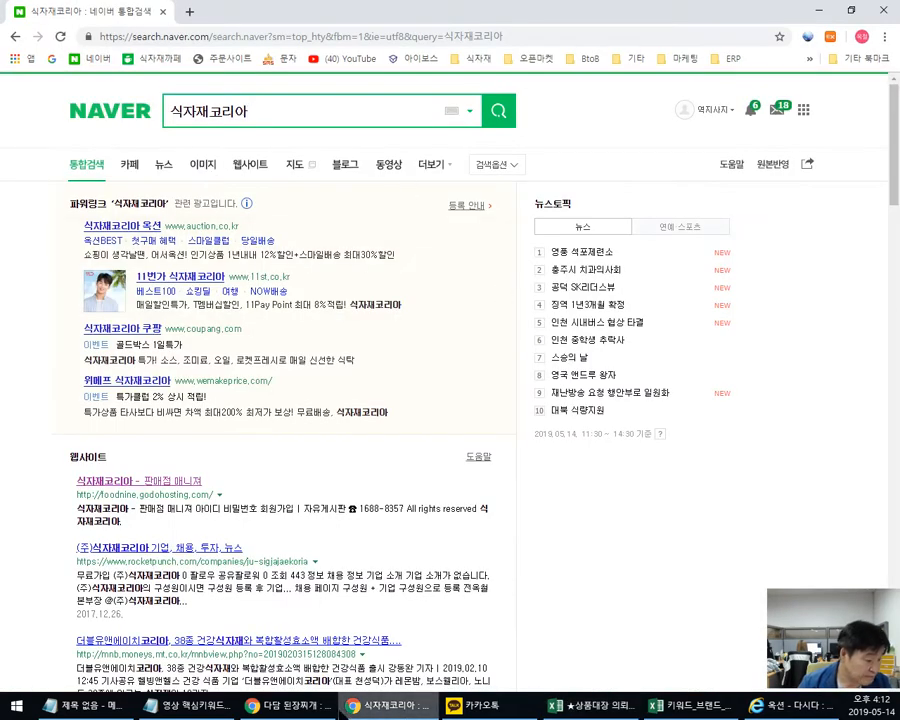
pyautogui.click(290, 705)
pyautogui.click(312, 15)
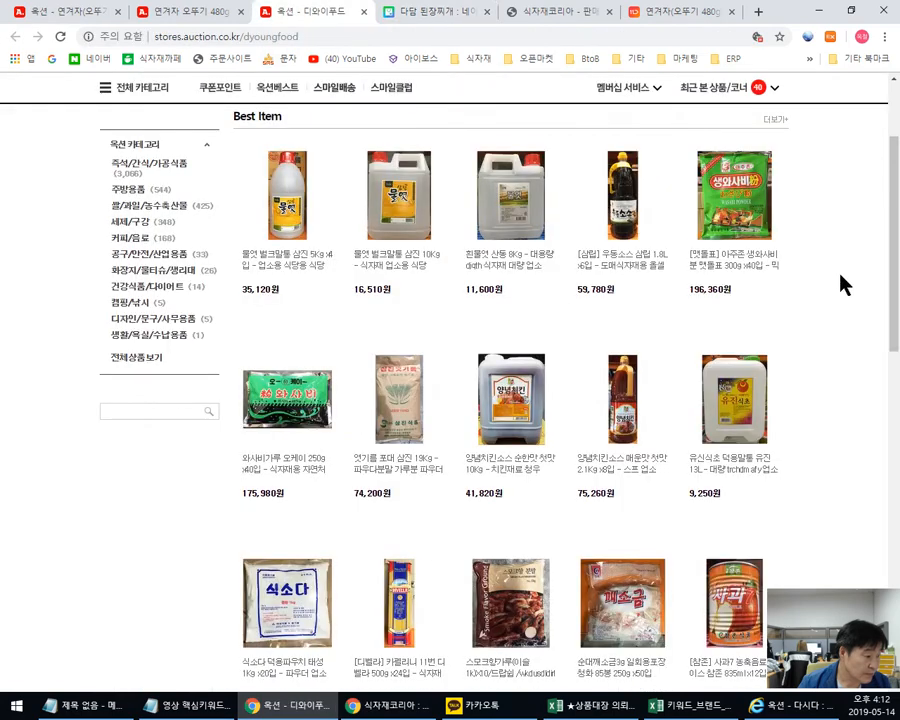
pyautogui.moveTo(892, 156); pyautogui.dragTo(888, 104)
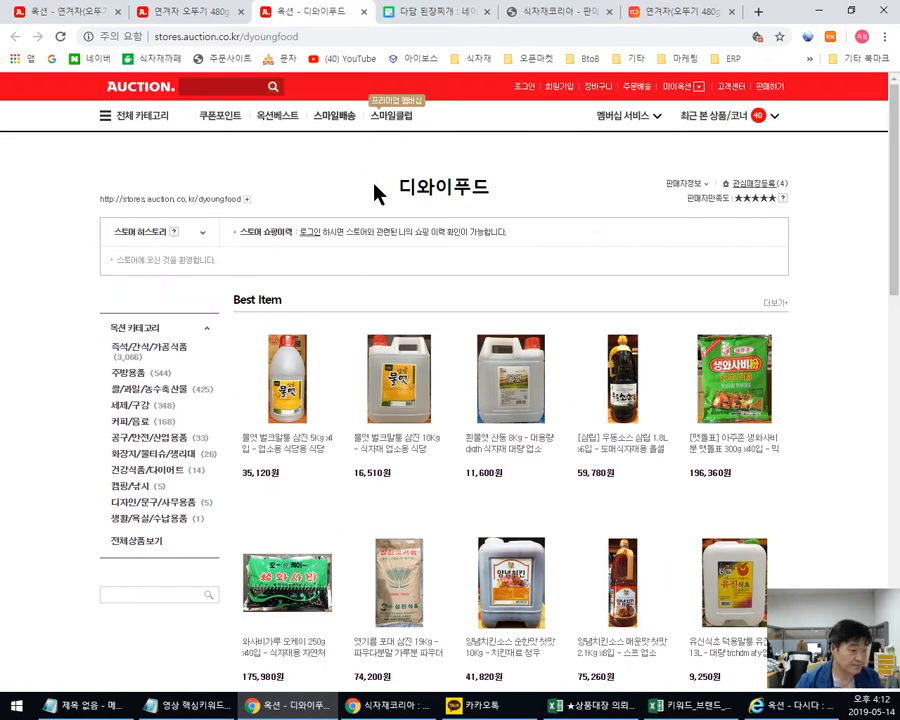
pyautogui.moveTo(150, 120)
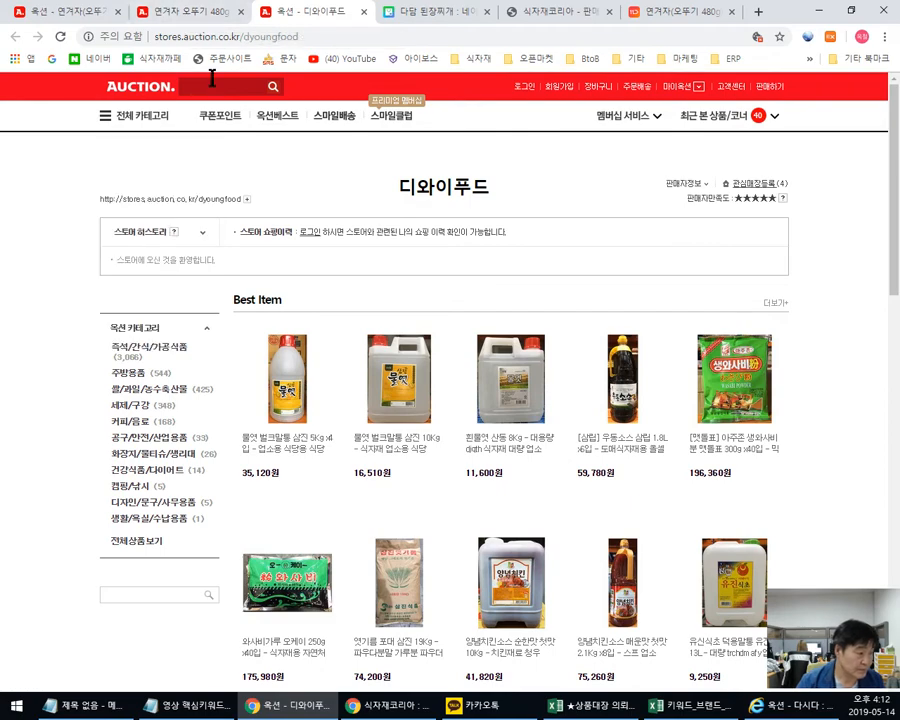
pyautogui.click(203, 12)
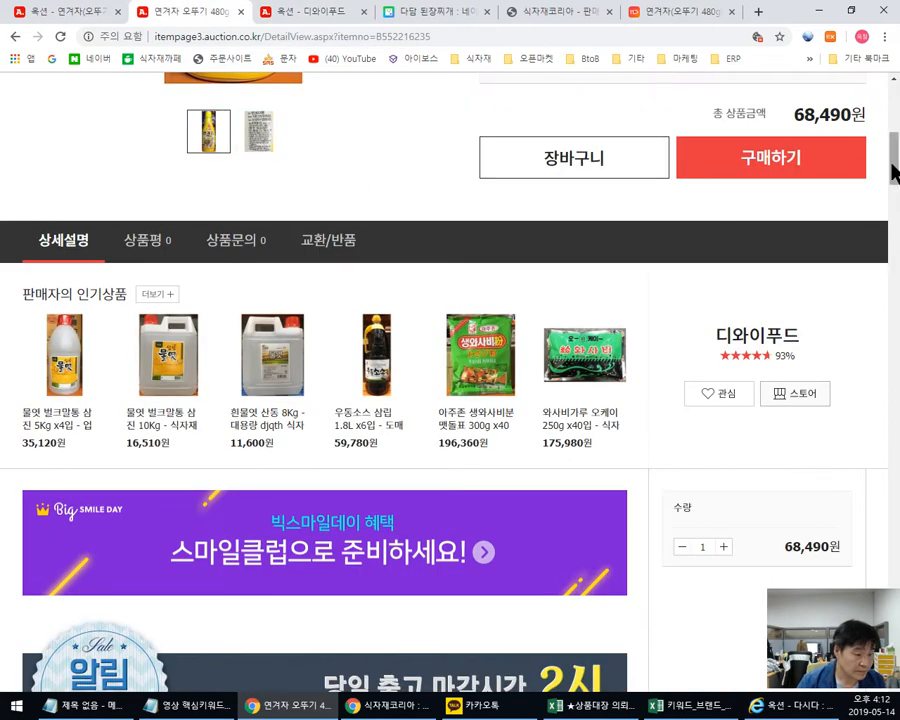
pyautogui.moveTo(890, 170); pyautogui.dragTo(891, 90)
pyautogui.click(204, 114)
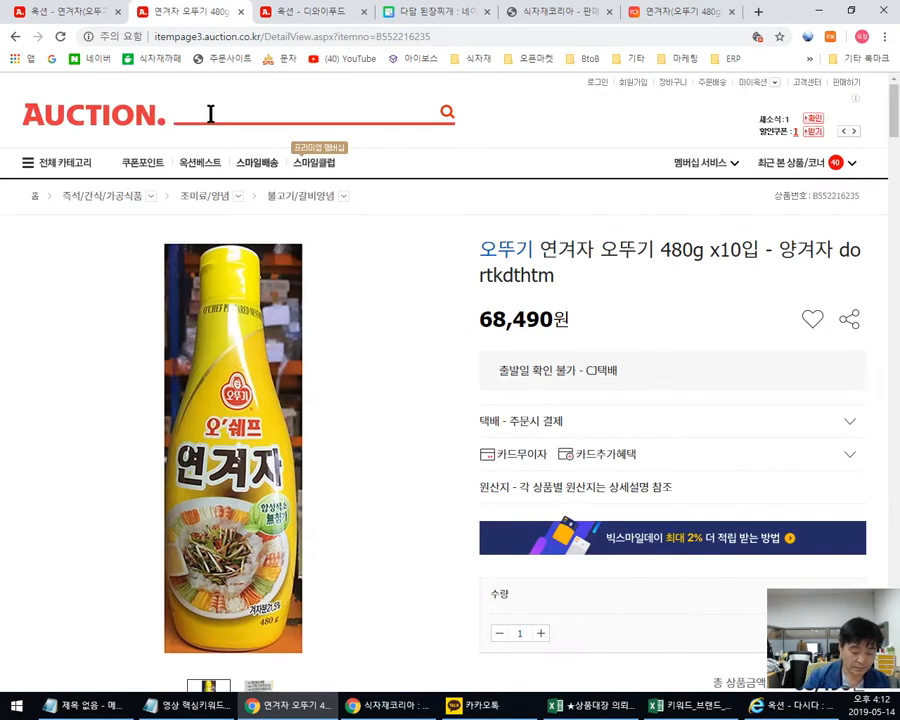
pyautogui.write('다시다')
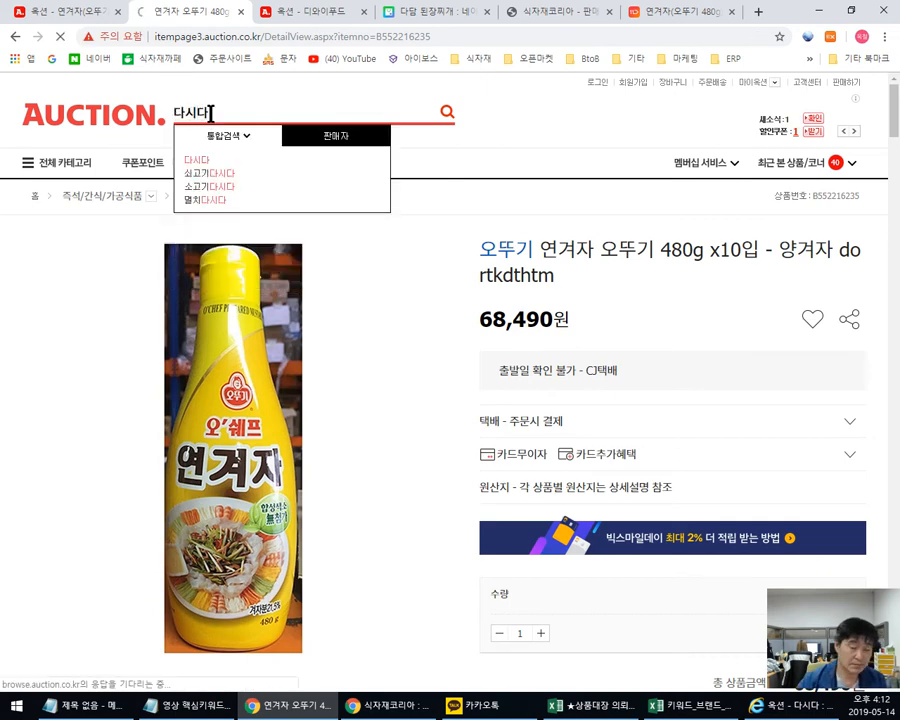
pyautogui.press('Return')
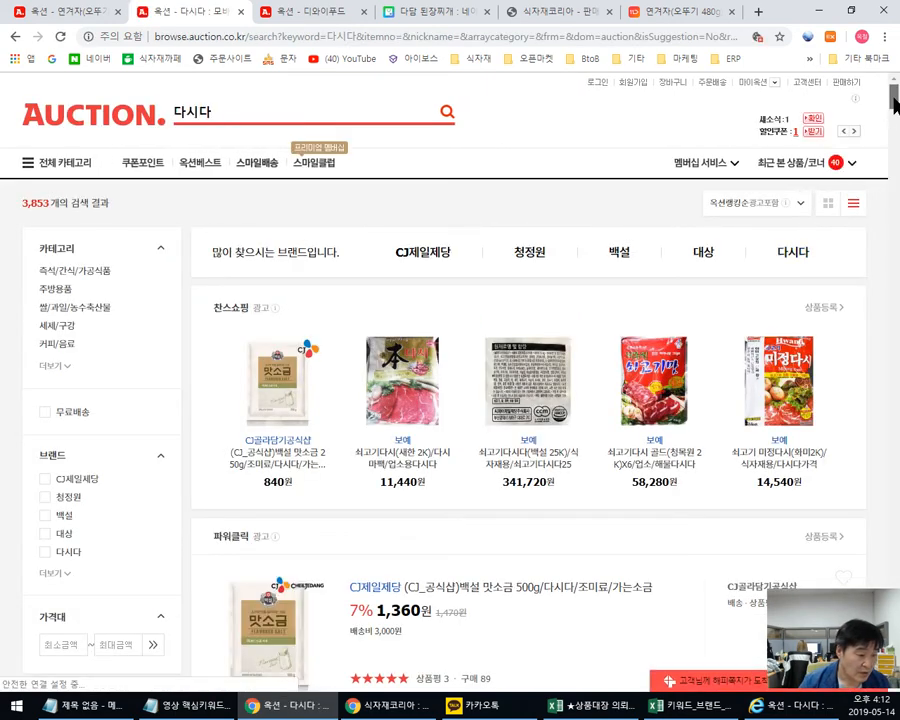
# Step: Examine the free-shipping listings in the 다시다 results, highlighting the product name of the 화미 쇠고기 실속 다시 2kg x 6개 listing
pyautogui.moveTo(894, 100); pyautogui.dragTo(895, 120)
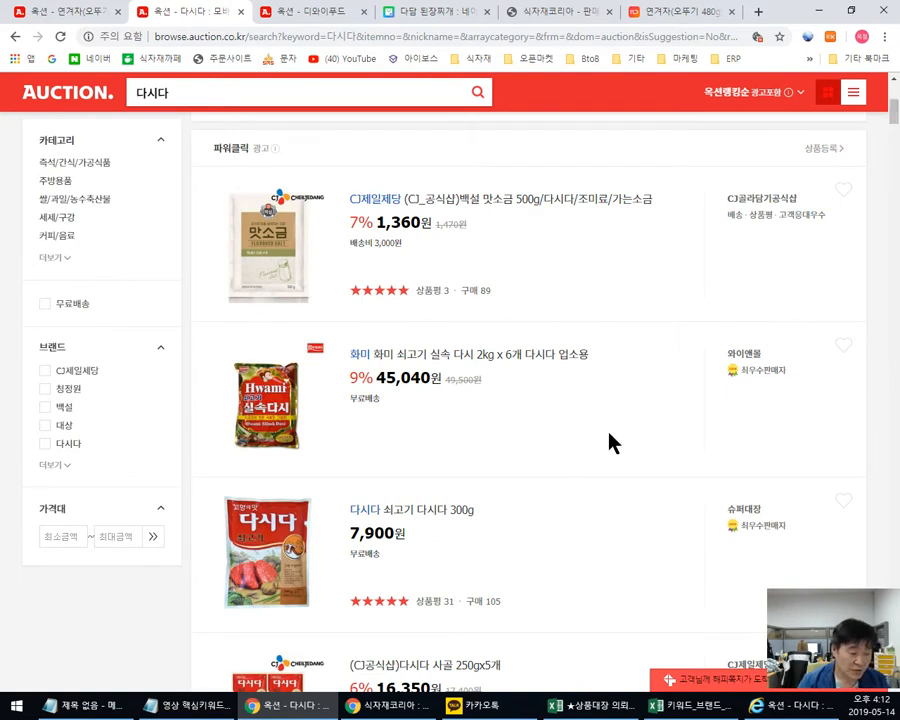
pyautogui.moveTo(891, 94); pyautogui.dragTo(895, 125)
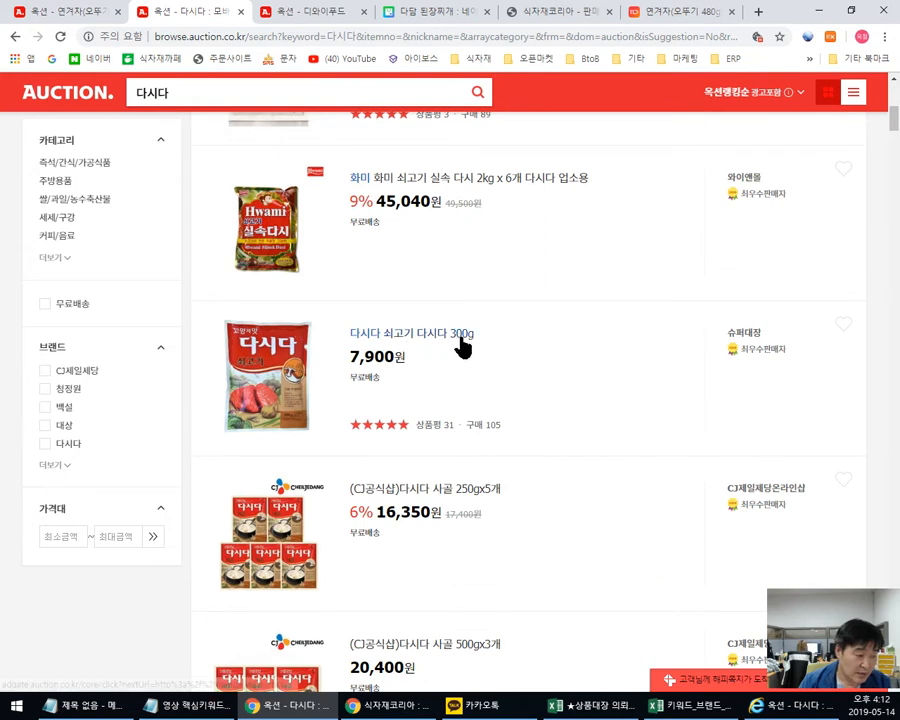
pyautogui.moveTo(592, 178); pyautogui.dragTo(356, 183)
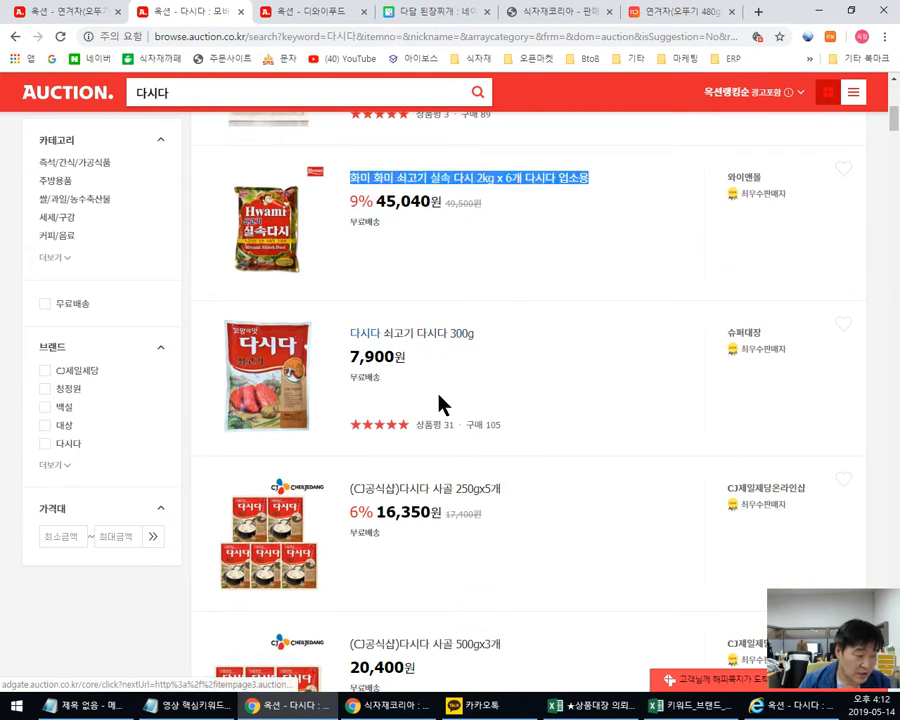
# Step: Highlight the wording 화미 쇠고기 실속 다시 2kg x 6개 다시다 업소용 in the Hwami listing's product name, then clear the highlight
pyautogui.click(347, 387)
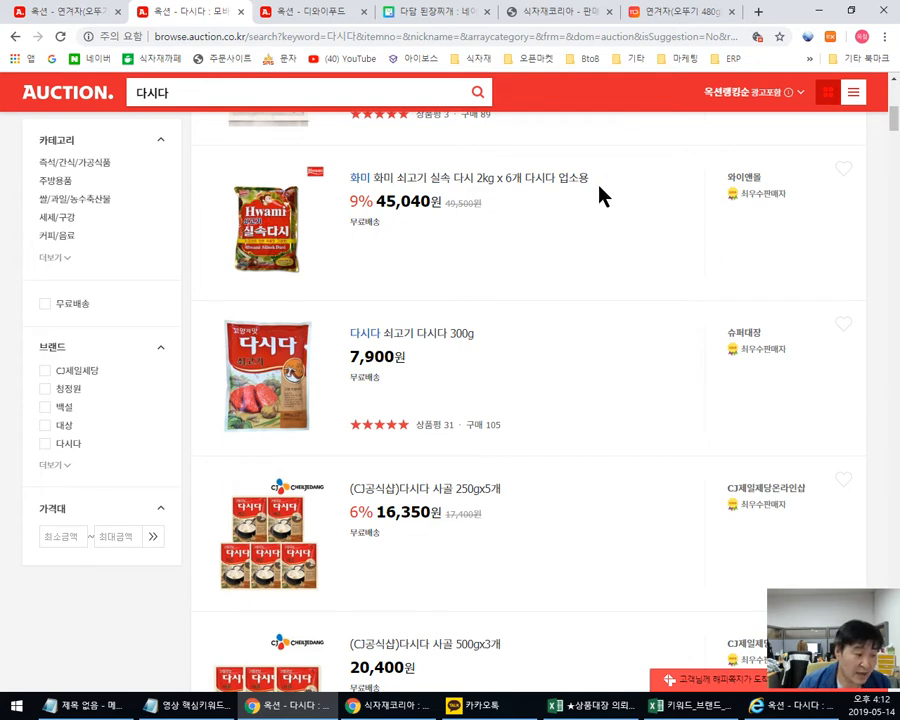
pyautogui.moveTo(590, 177); pyautogui.dragTo(377, 177)
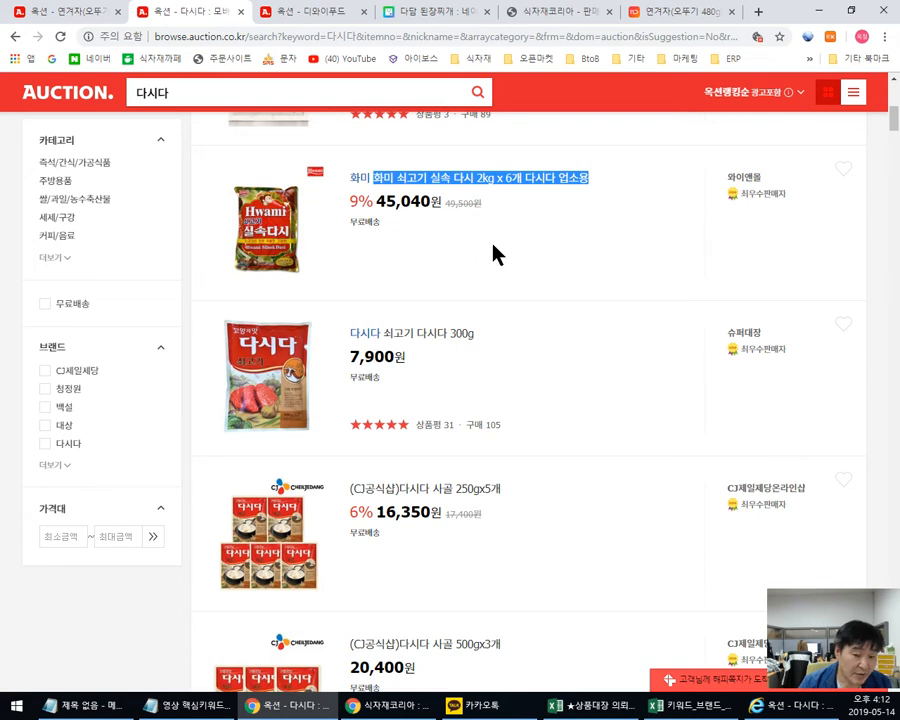
pyautogui.click(388, 233)
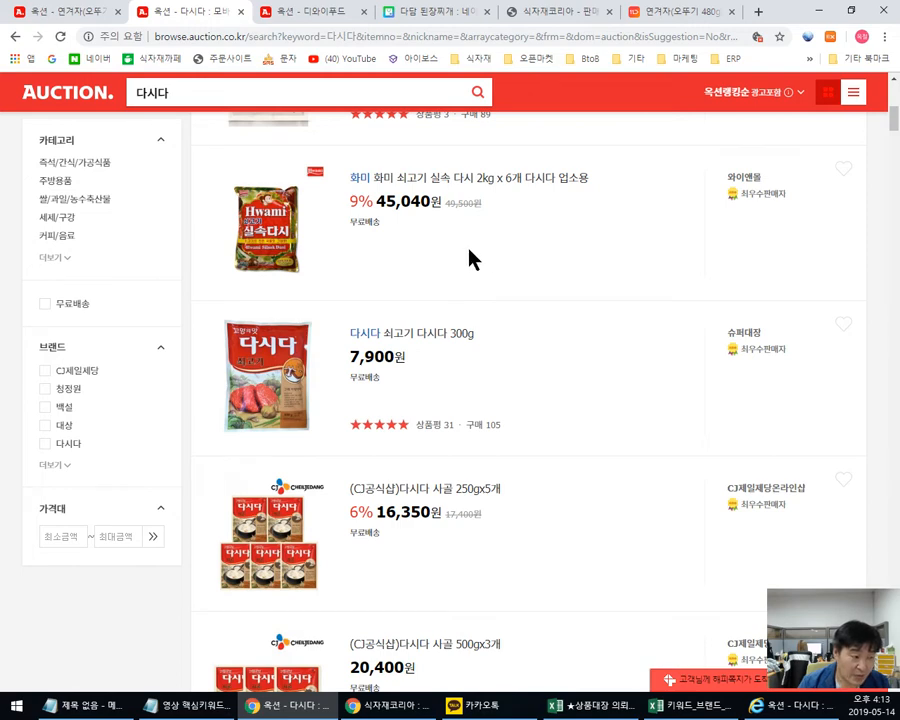
# Step: Switch to the untitled Notepad memo headed 개인 맞춤형 상품대장의뢰방법
pyautogui.hotkey('alt', 'Tab')
pyautogui.hotkey('alt', 'Tab')
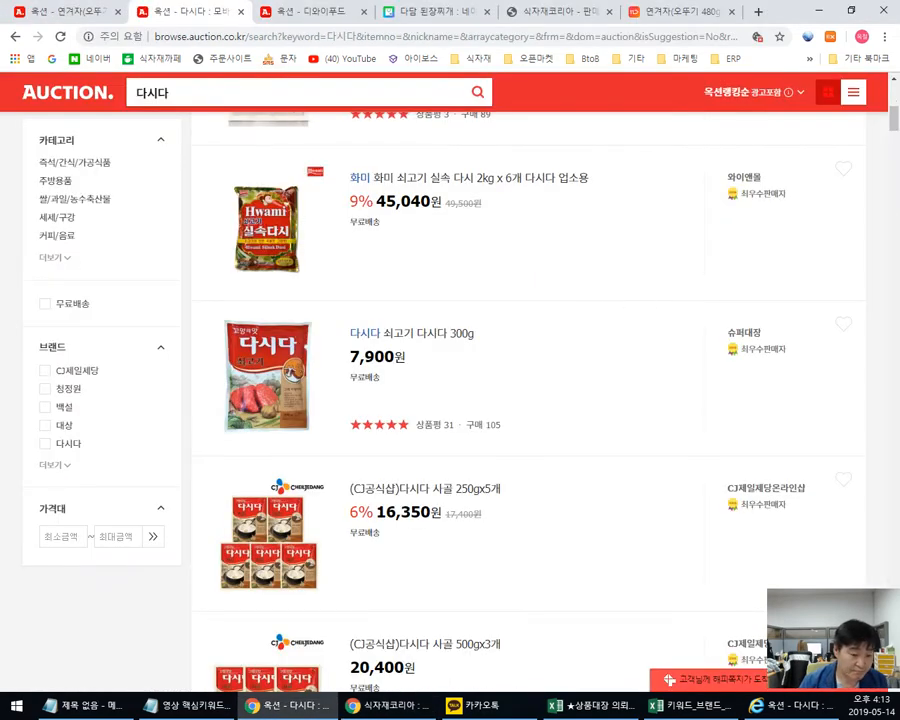
pyautogui.moveTo(190, 705)
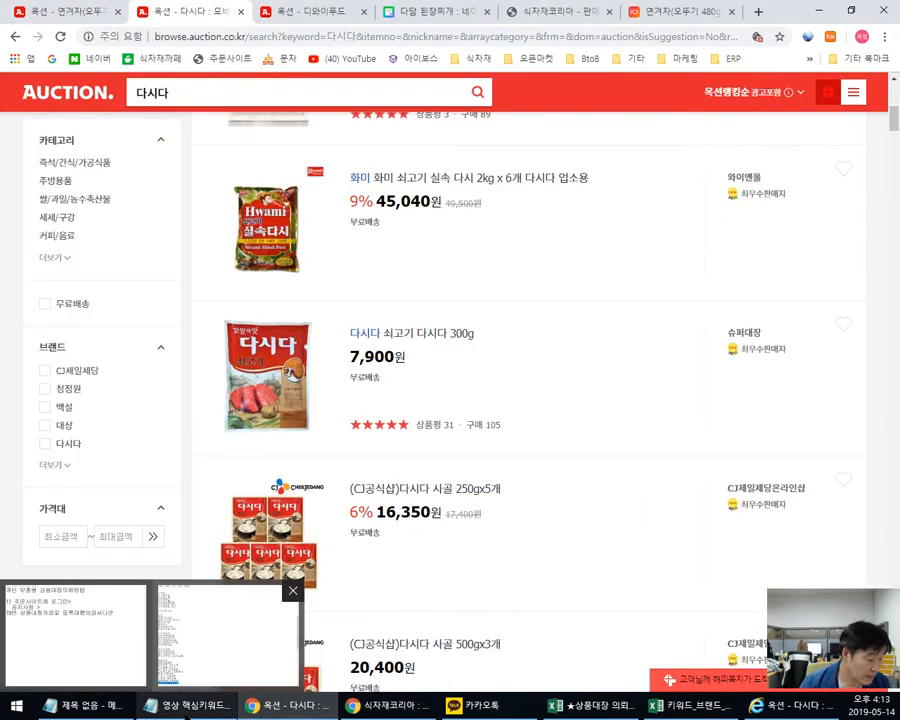
pyautogui.click(75, 635)
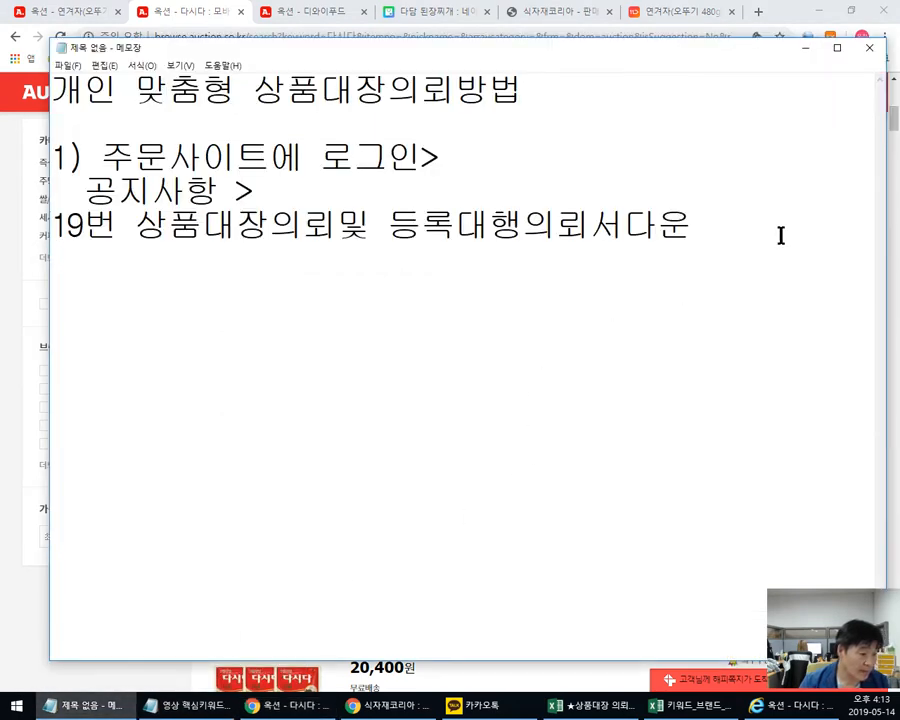
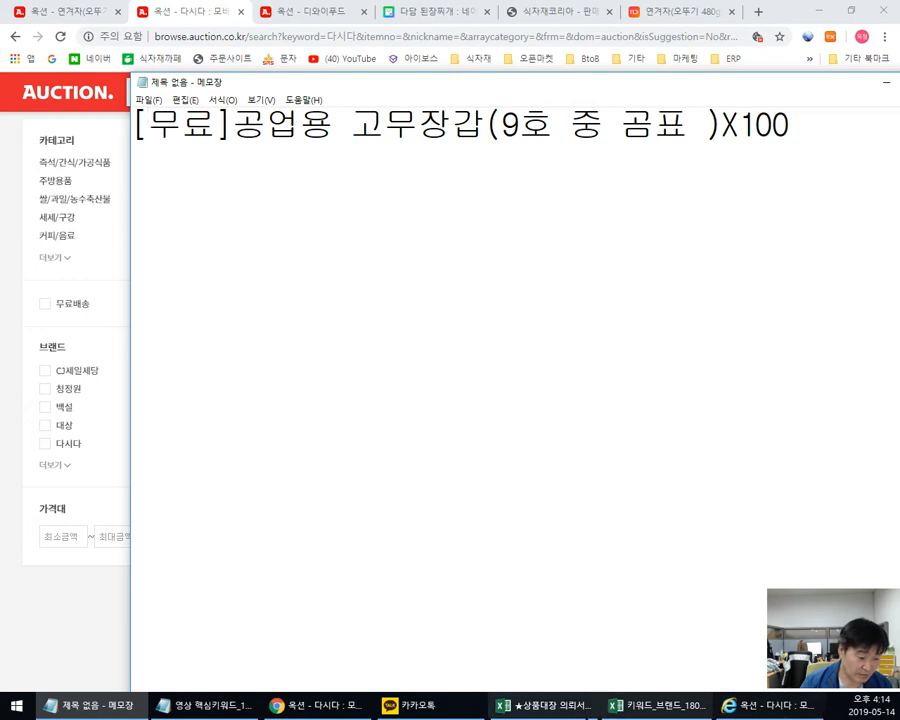
# Step: Switch to the Excel request form and enter 무료 as the free-shipping prefix word in D10
pyautogui.hotkey('alt', 'Tab')
pyautogui.write('anfy')
pyautogui.press('BackSpace')
pyautogui.press('BackSpace')
pyautogui.press('BackSpace')
pyautogui.write('무료')
pyautogui.press('Delete')
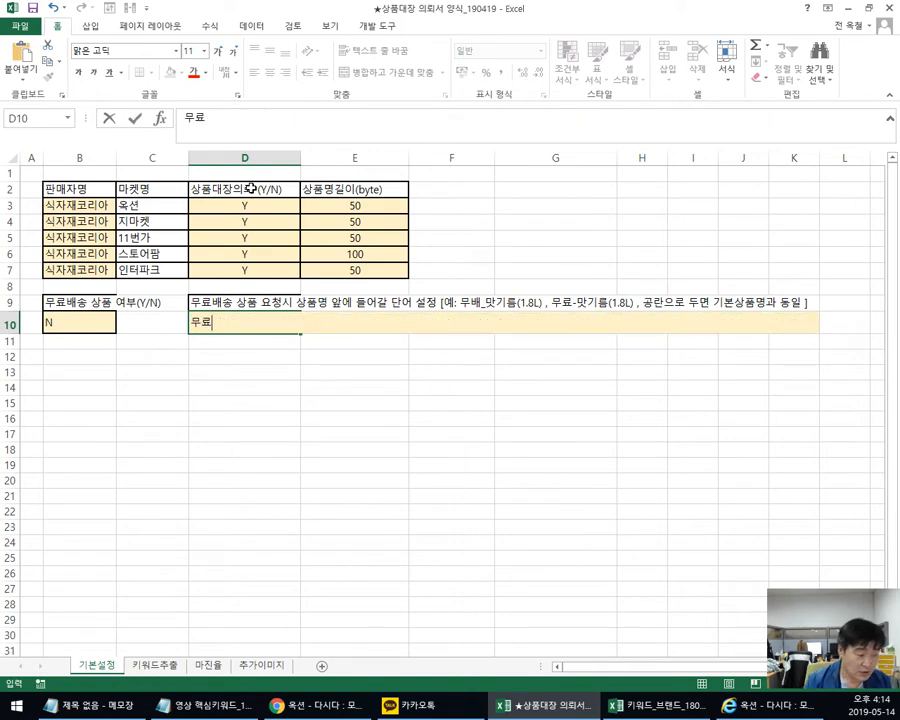
pyautogui.press('Return')
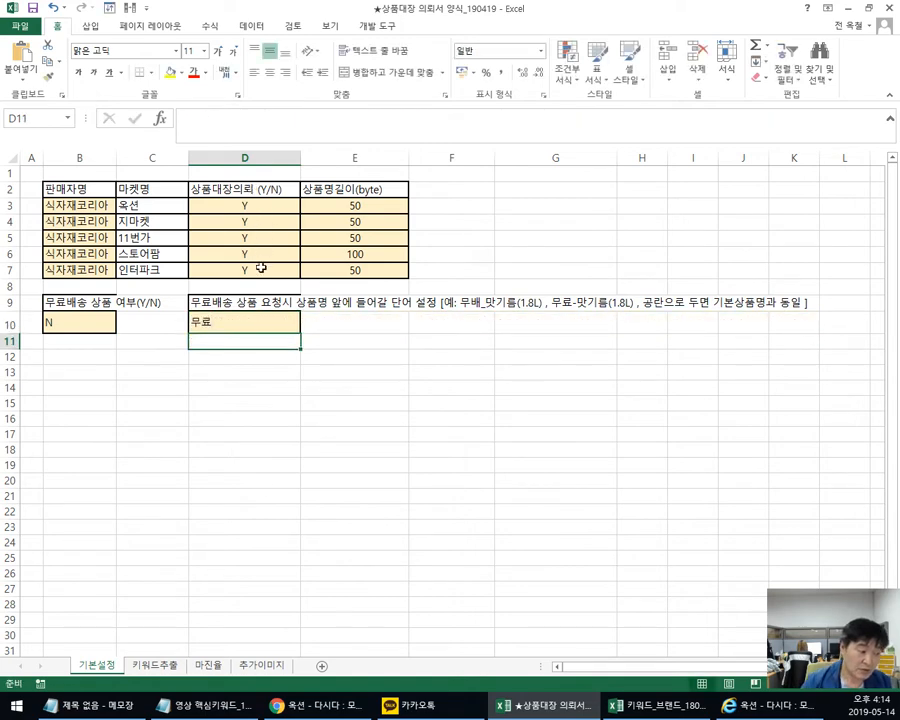
# Step: Set the free-shipping prefix word in D10 to 무배
pyautogui.click(237, 325)
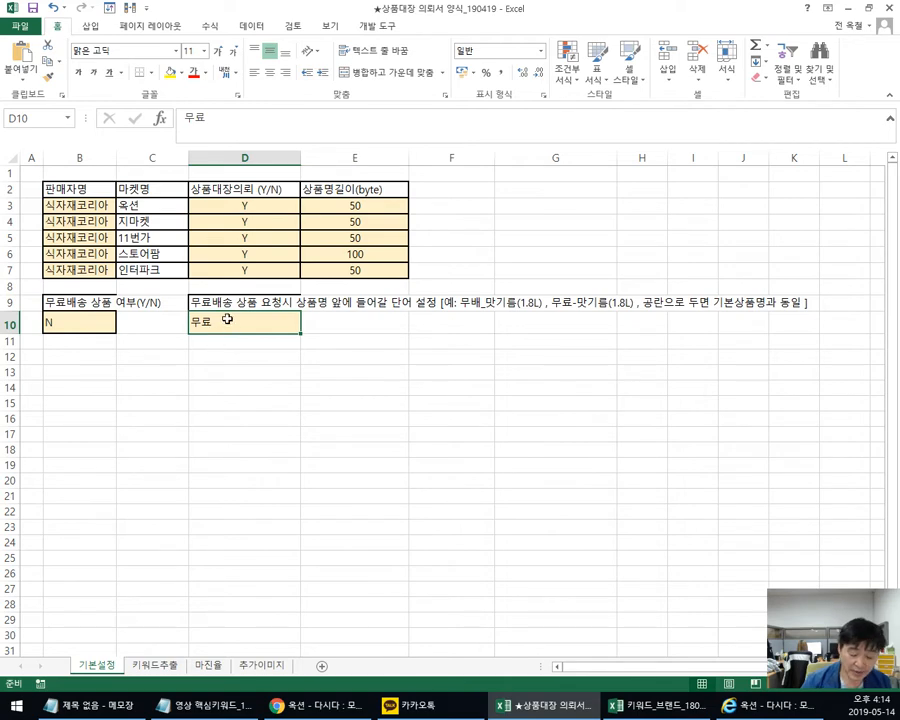
pyautogui.write('무배')
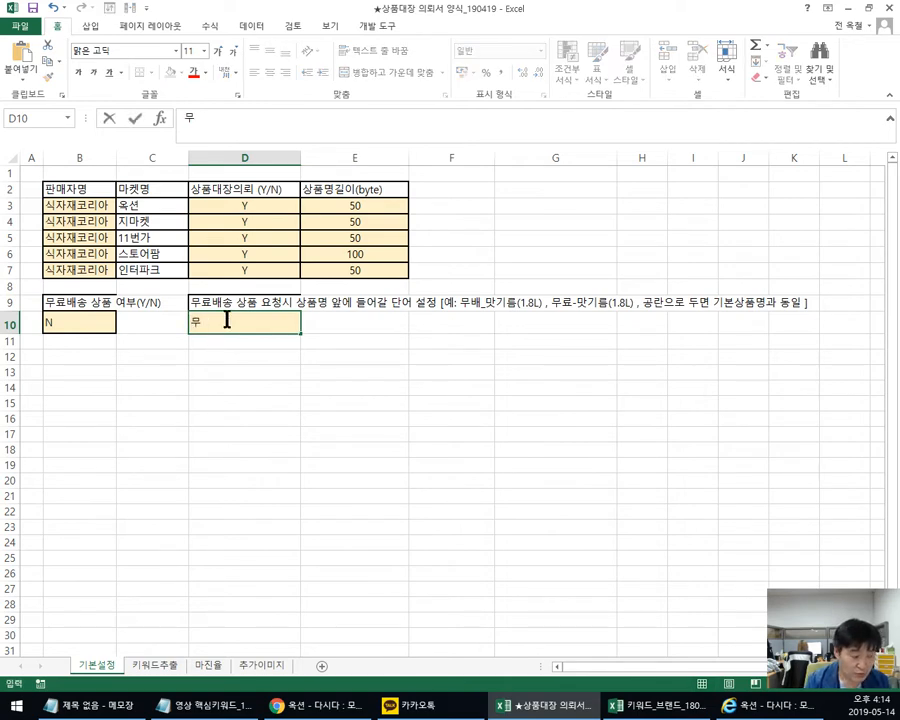
pyautogui.press('Return')
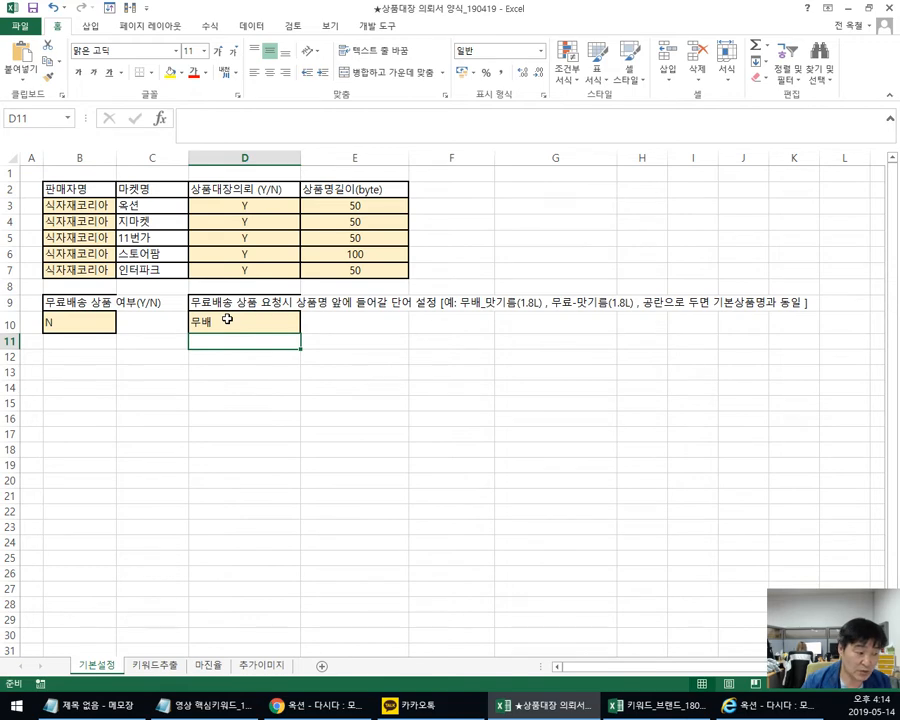
pyautogui.click(227, 321)
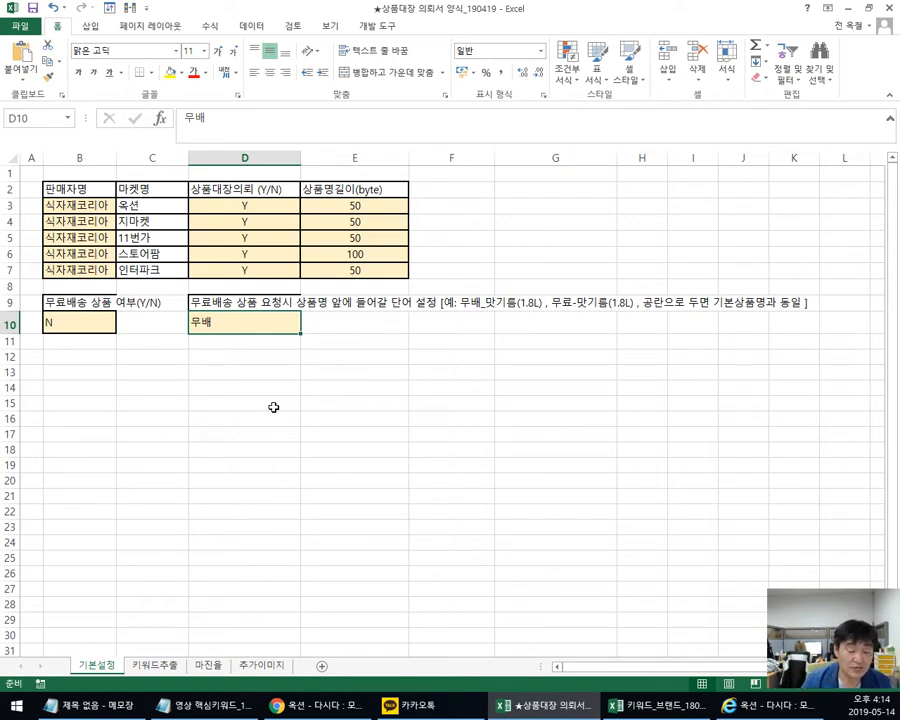
# Step: Review the 무료배송 상품 여부 entry in B10 against the prefix word in D10
pyautogui.click(55, 329)
pyautogui.click(198, 323)
pyautogui.click(66, 323)
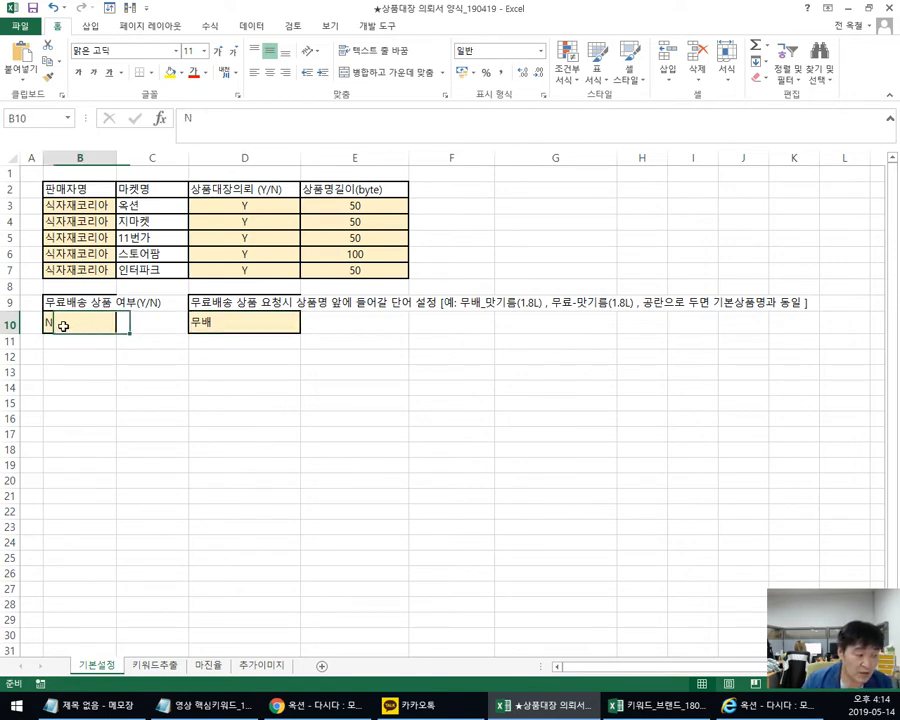
pyautogui.click(249, 325)
pyautogui.click(337, 373)
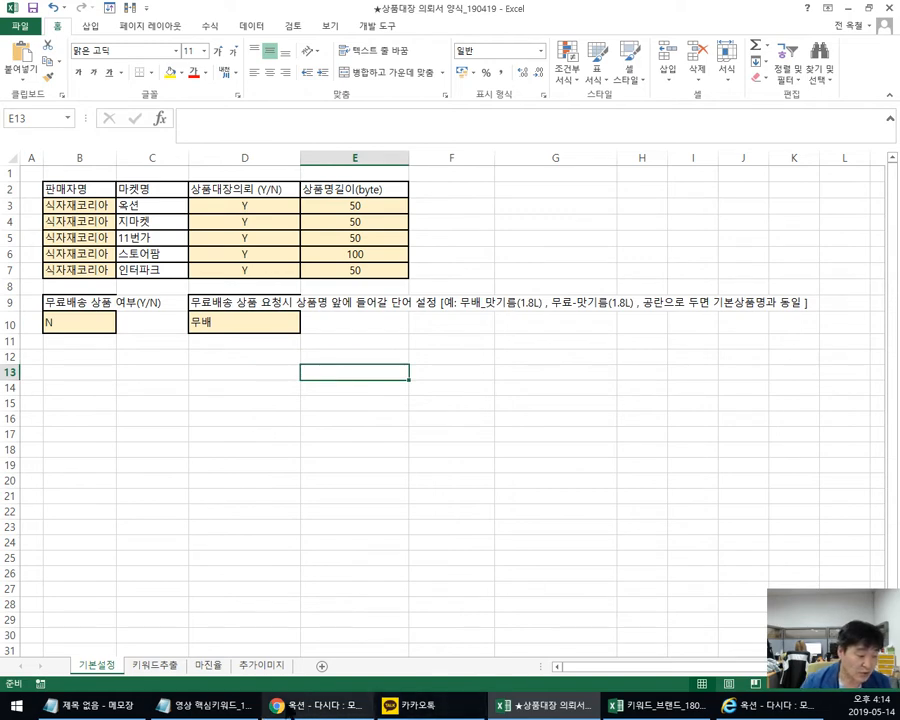
# Step: Switch to the Notepad memo with the rubber-glove product name, hide the keyword memo, and note 10,000 below the name
pyautogui.click(205, 705)
pyautogui.click(90, 705)
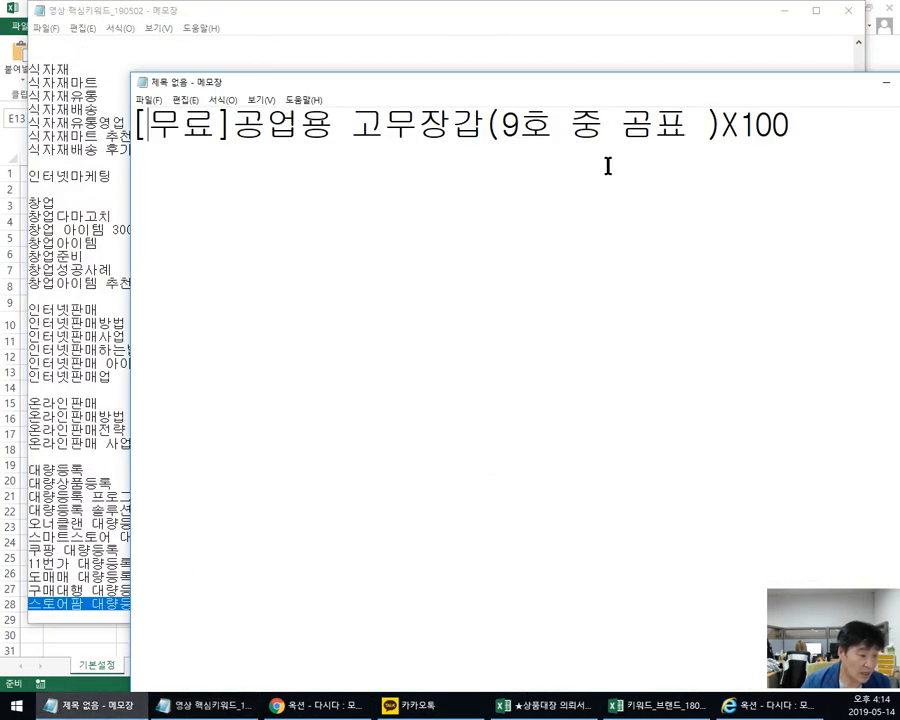
pyautogui.click(788, 12)
pyautogui.click(786, 12)
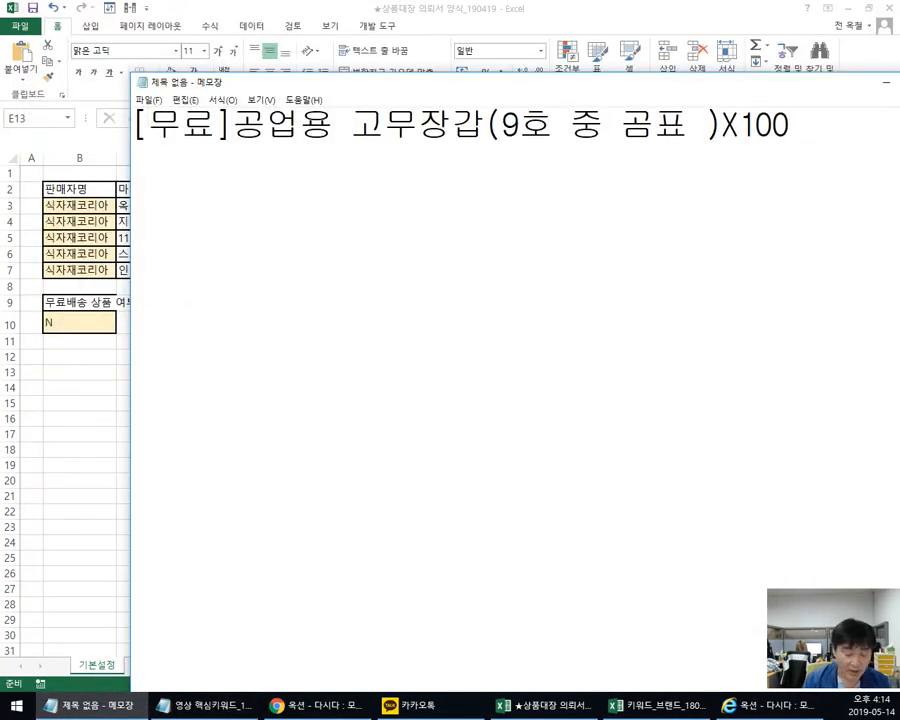
pyautogui.write('10,000')
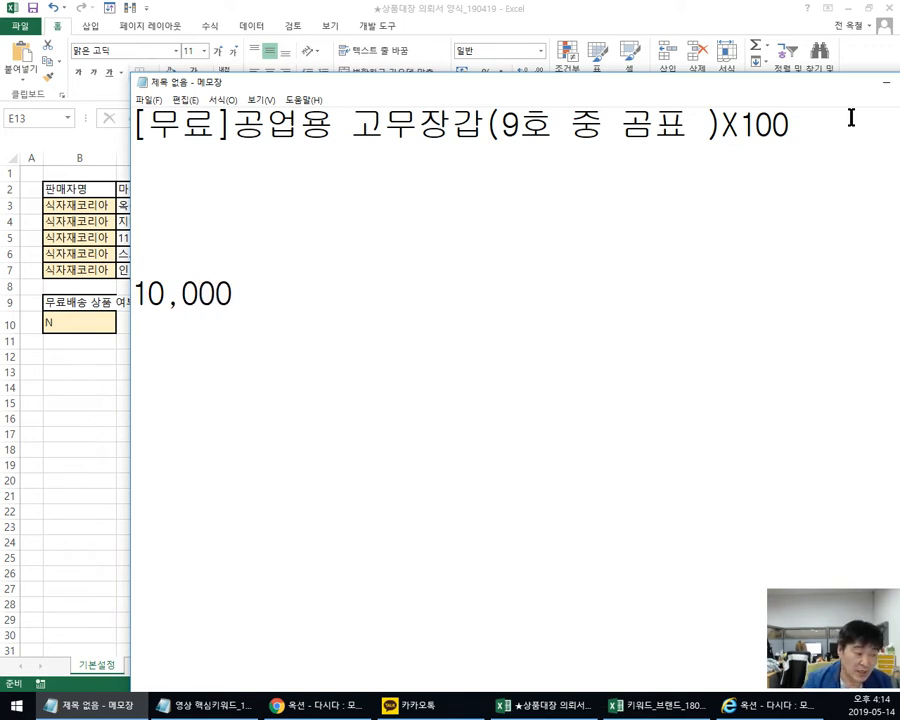
pyautogui.moveTo(251, 293); pyautogui.dragTo(86, 301)
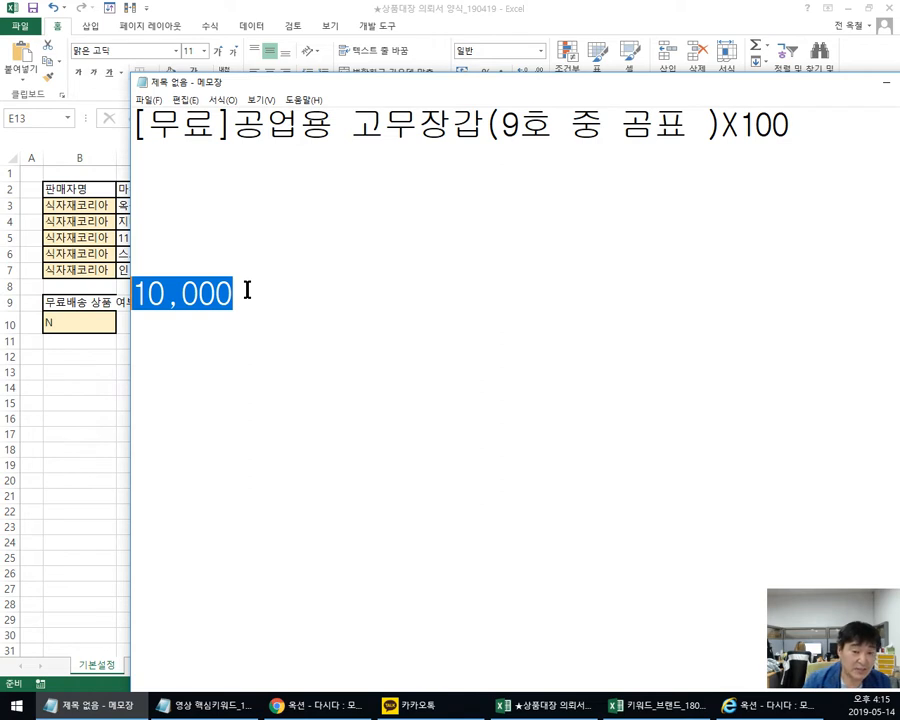
# Step: Add the line 7000개 above 10,000 in the memo and highlight it
pyautogui.click(170, 207)
pyautogui.write('70')
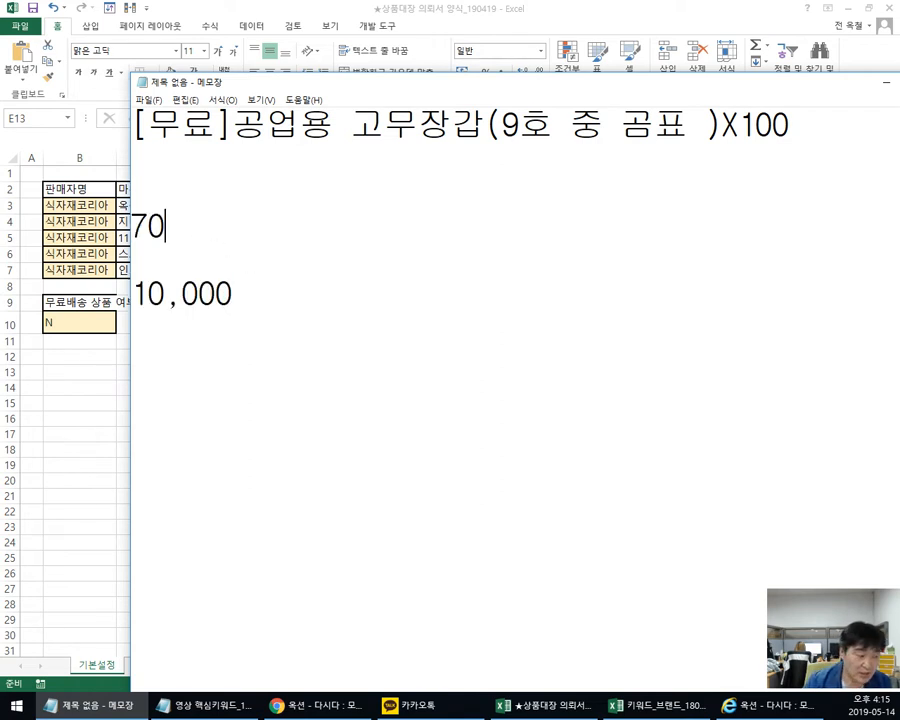
pyautogui.write('00개')
pyautogui.press('Return')
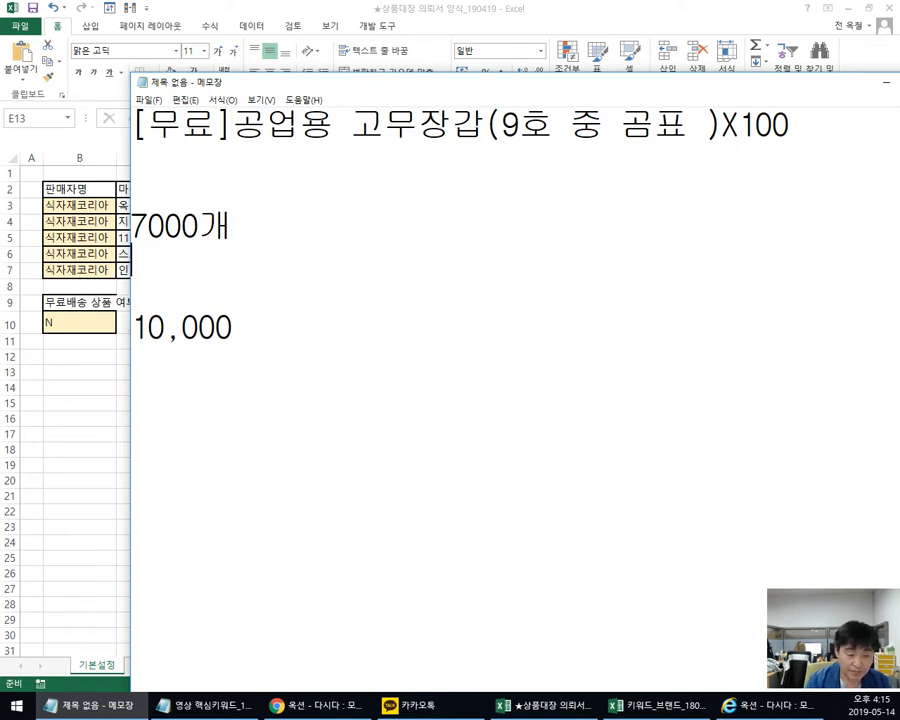
pyautogui.moveTo(294, 216); pyautogui.dragTo(114, 232)
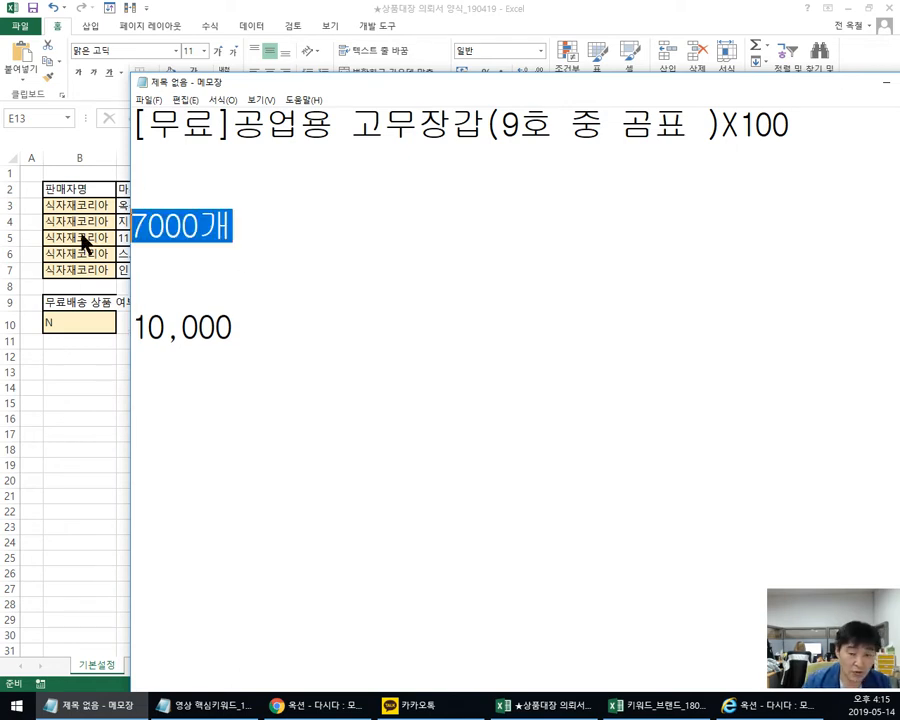
# Step: Write the calculation 7000+3000=10000 on the line directly above 10,000
pyautogui.click(141, 277)
pyautogui.write('70')
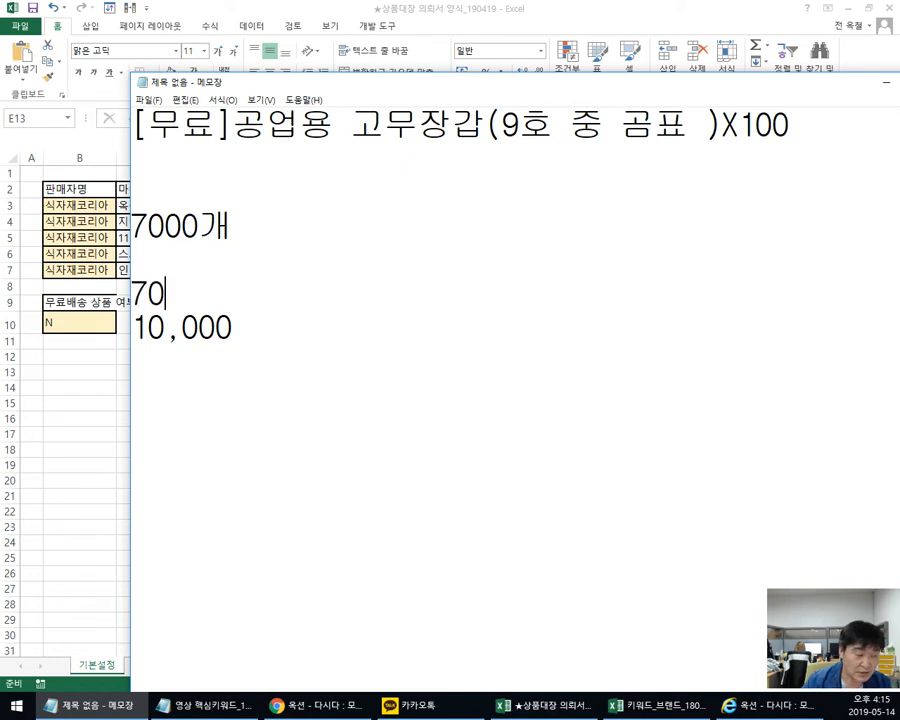
pyautogui.write('00+3000')
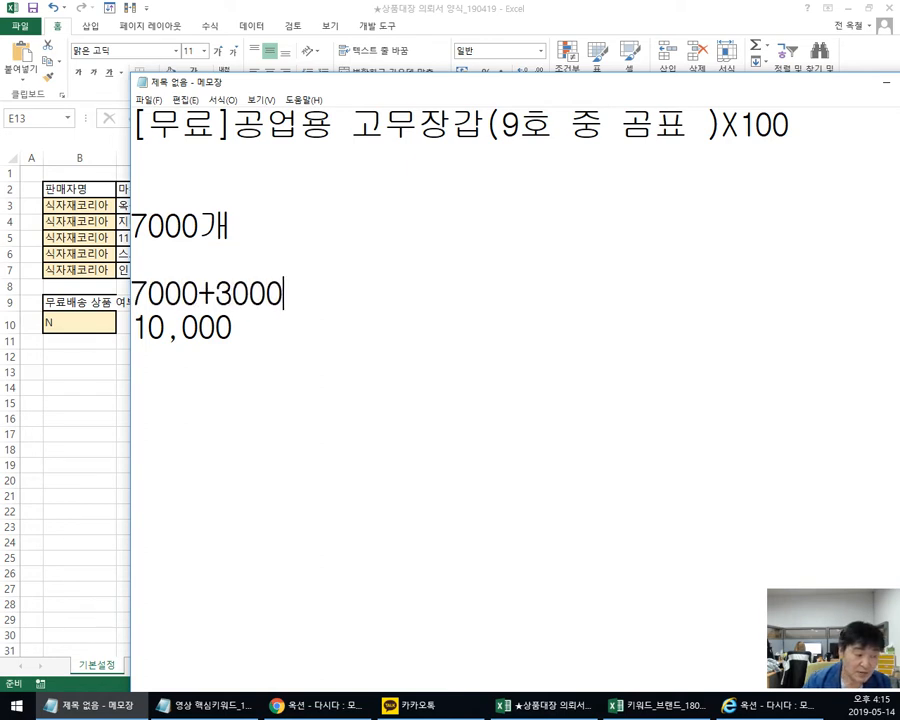
pyautogui.write('=10000')
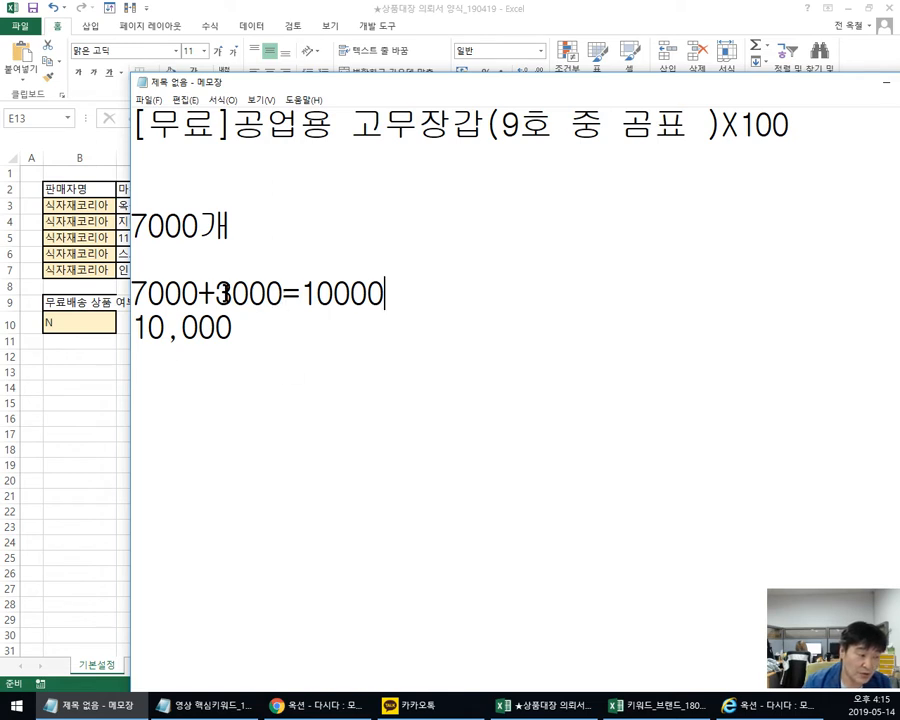
# Step: Extend the 7000개 line with *2=14000 and the 7000+3000=10000 line with *2=20000
pyautogui.click(269, 224)
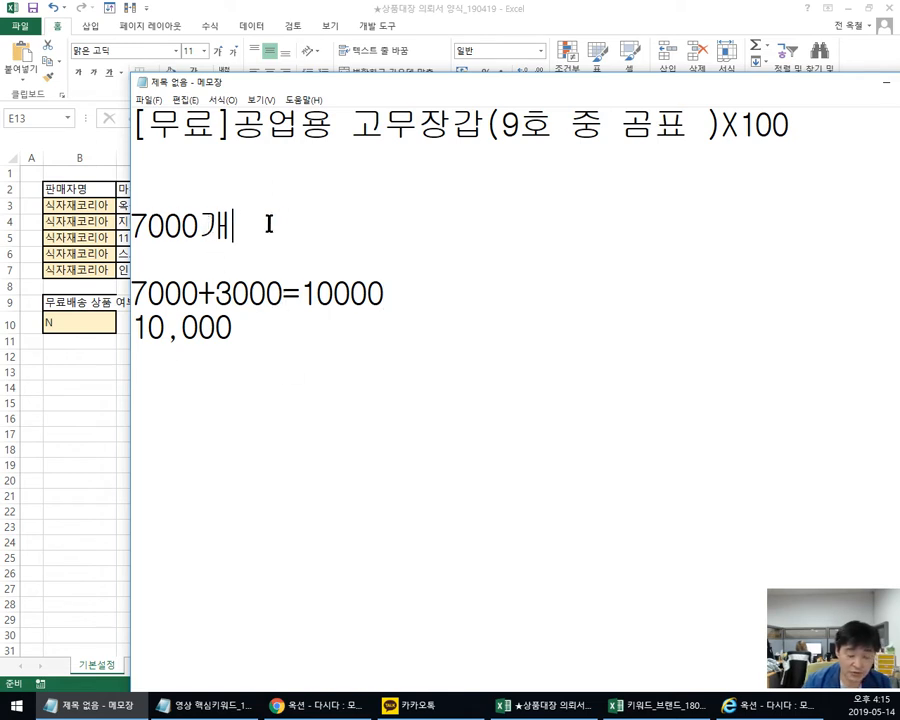
pyautogui.write('*2=14')
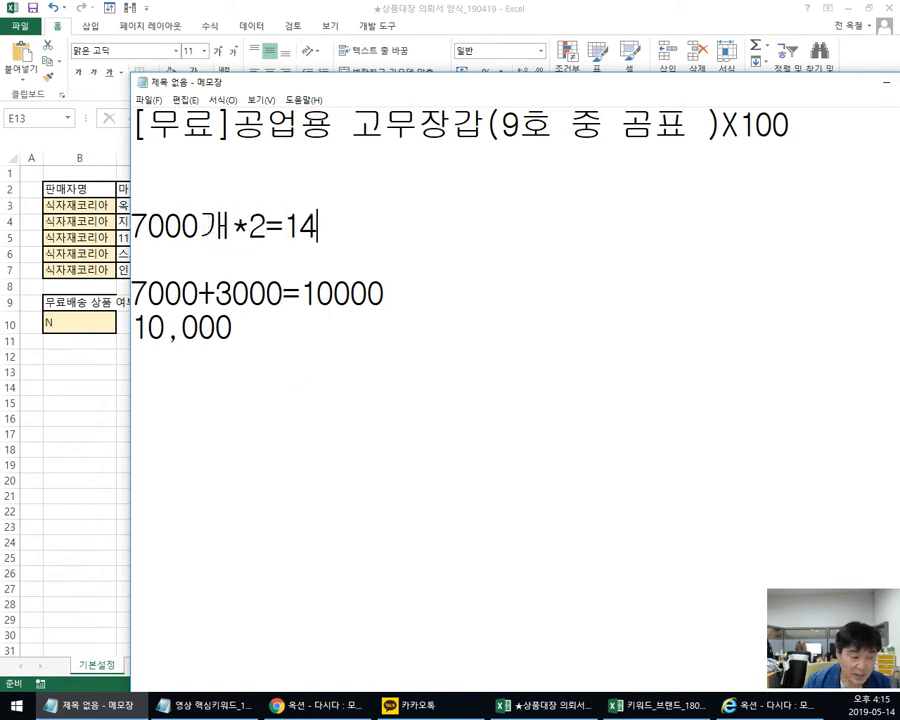
pyautogui.write('000')
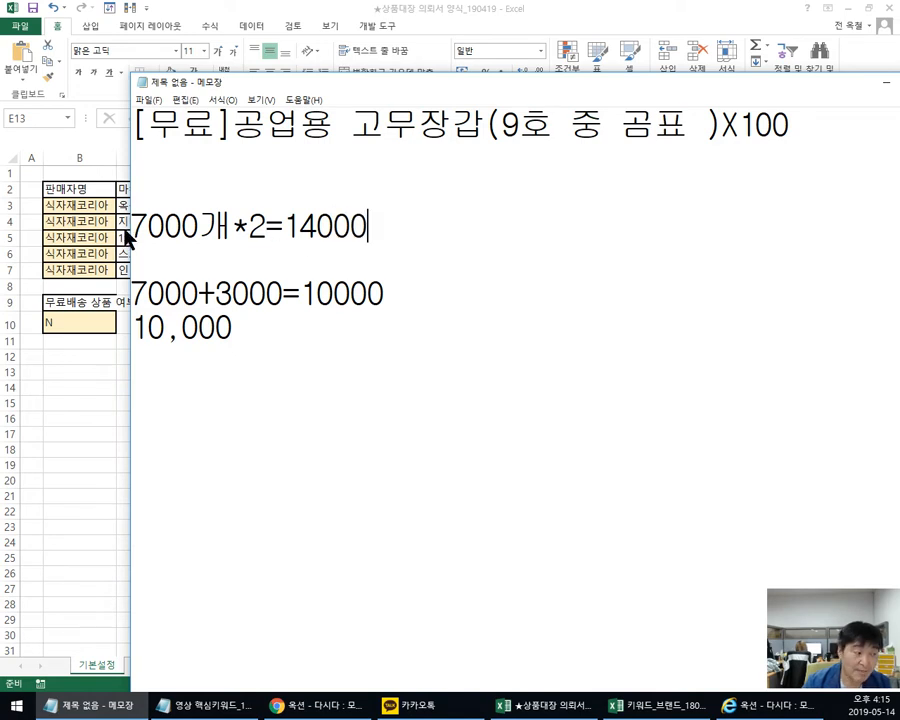
pyautogui.click(466, 309)
pyautogui.write('*2=')
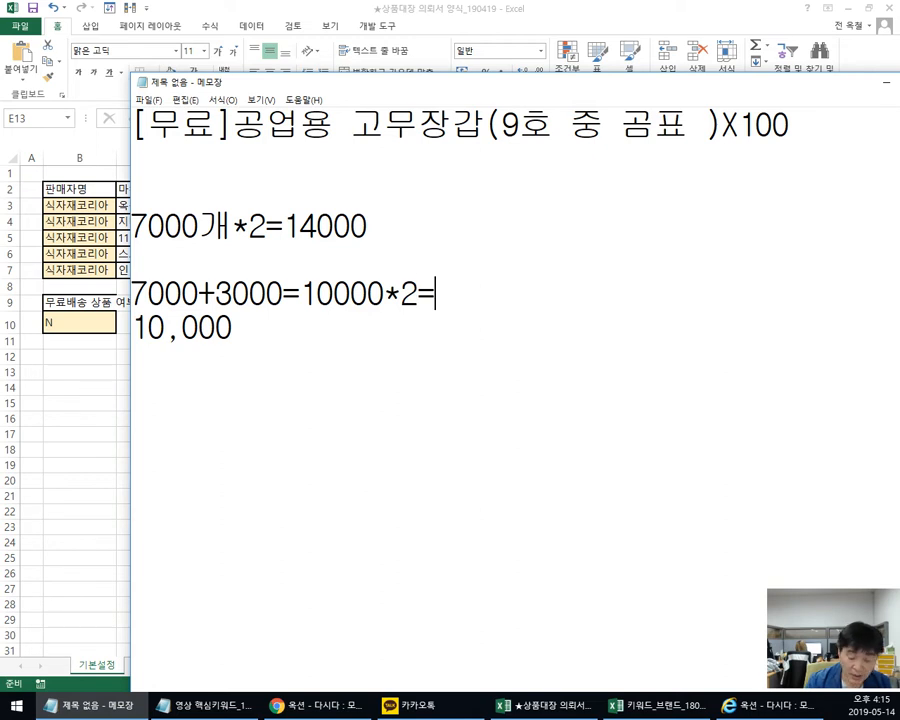
pyautogui.write('20000')
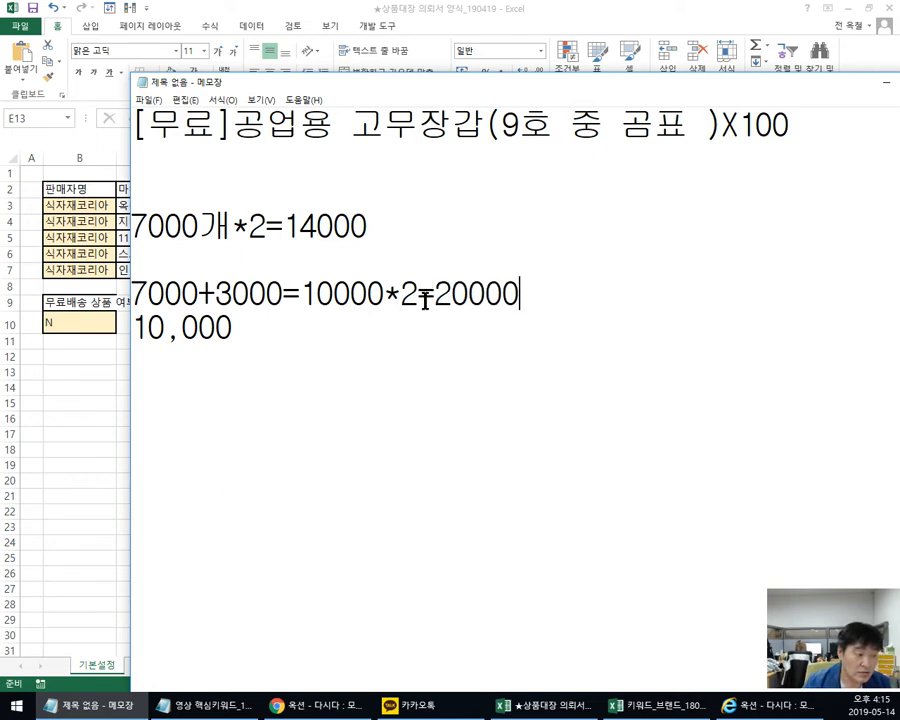
pyautogui.click(321, 215)
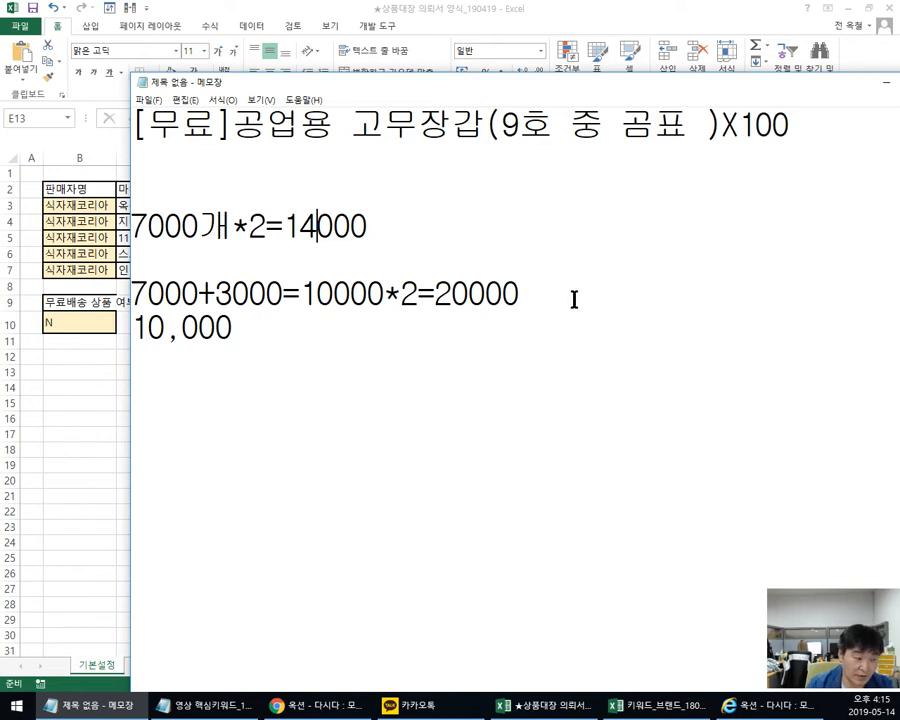
# Step: Delete all the calculation lines below the product name and clear the memo window away from the 기본설정 sheet
pyautogui.moveTo(232, 340); pyautogui.dragTo(80, 193)
pyautogui.press('Delete')
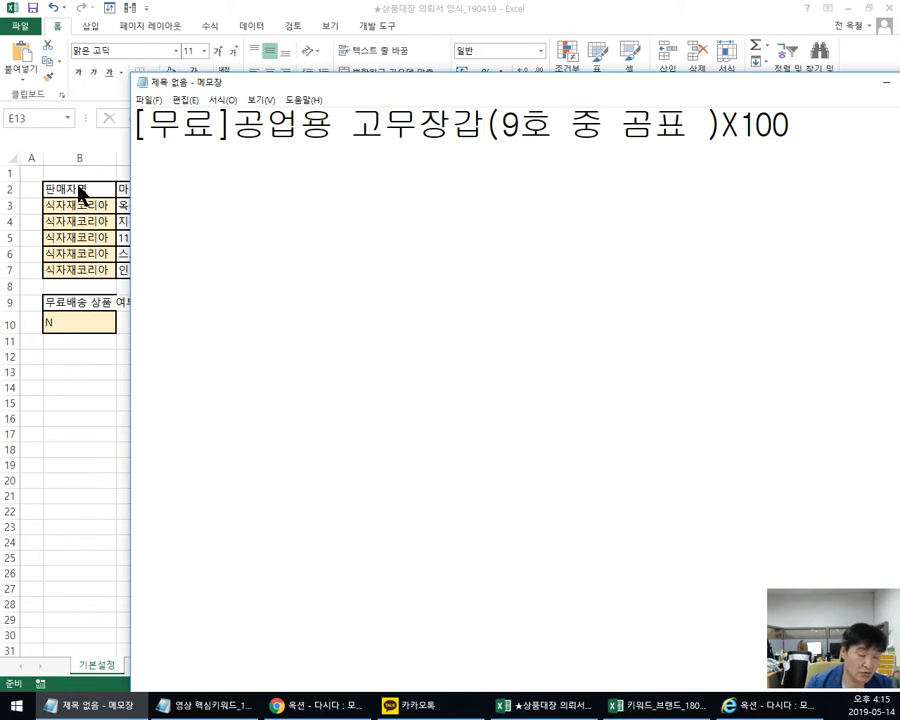
pyautogui.moveTo(506, 84); pyautogui.dragTo(660, 50)
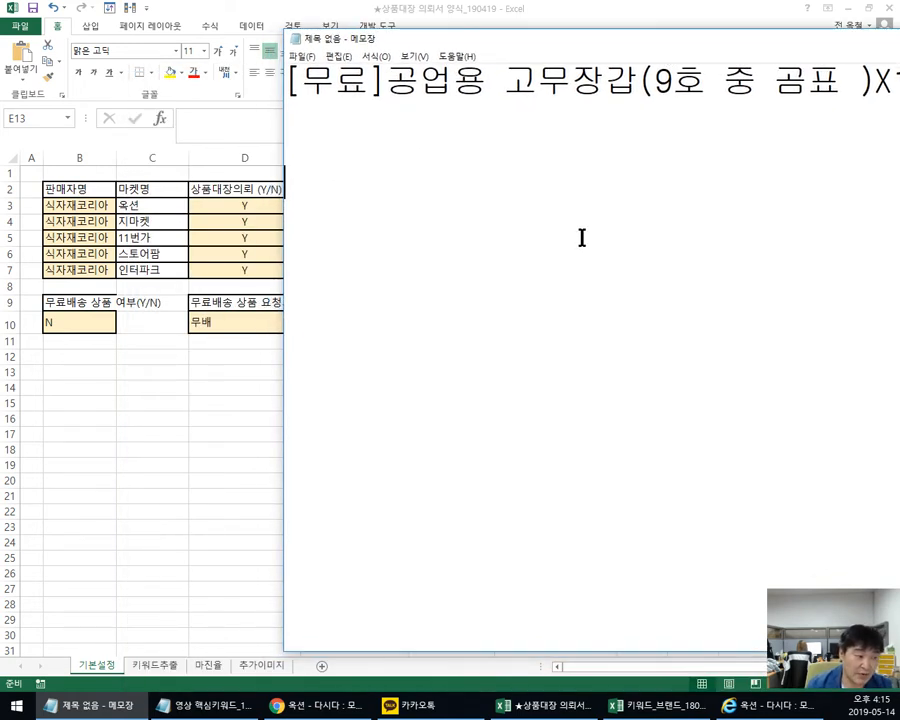
pyautogui.moveTo(649, 62); pyautogui.dragTo(356, 422)
# Step: Recheck the 무료배송 상품 여부(Y/N) entry in B10 of the 기본설정 sheet
pyautogui.click(84, 333)
pyautogui.moveTo(39, 317); pyautogui.dragTo(80, 327)
pyautogui.click(78, 322)
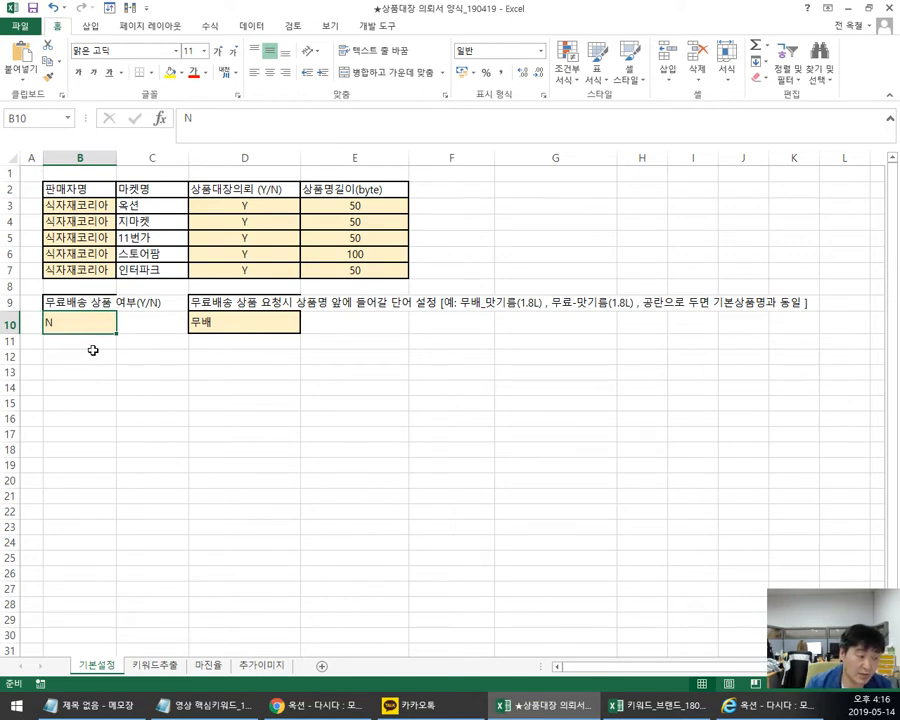
pyautogui.click(442, 354)
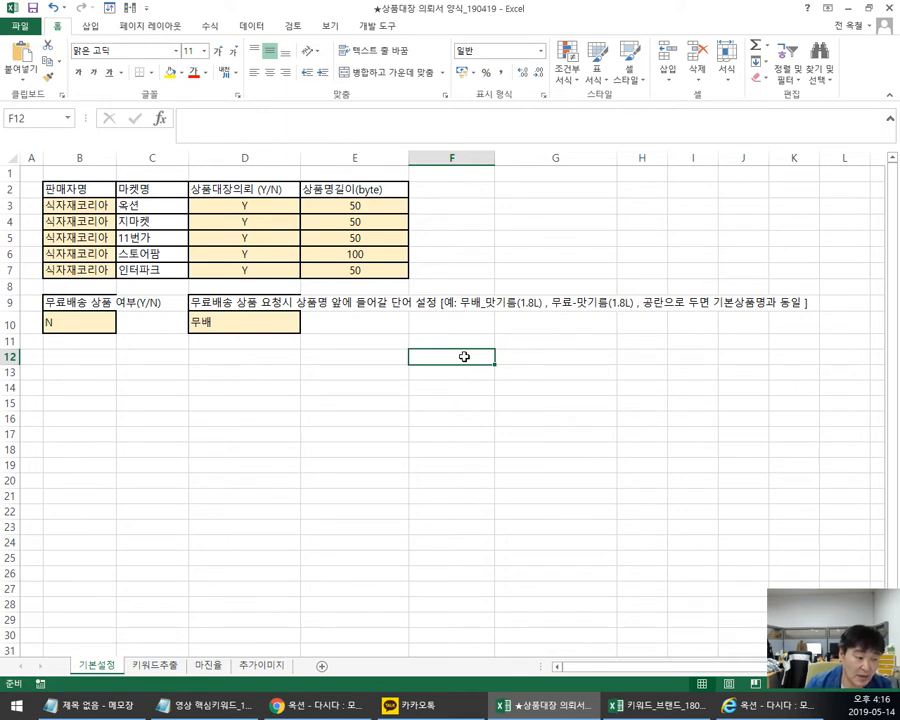
# Step: Enter the sample amounts 1000 in F12 and 2800 in G12 of the 기본설정 sheet
pyautogui.write('1000')
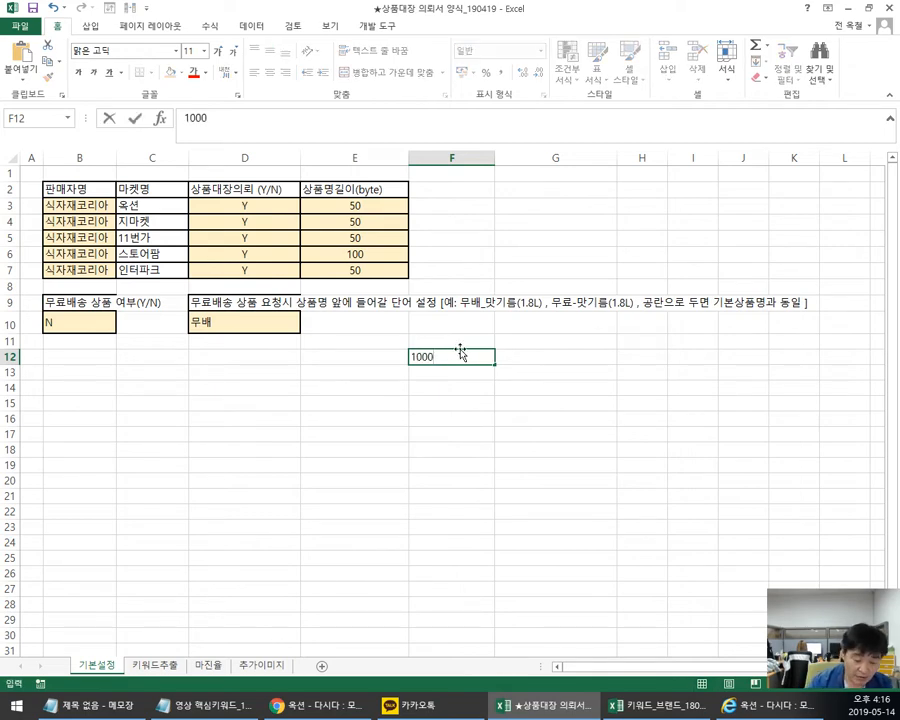
pyautogui.press('Return')
pyautogui.press('Up')
pyautogui.press('Right')
pyautogui.write('2')
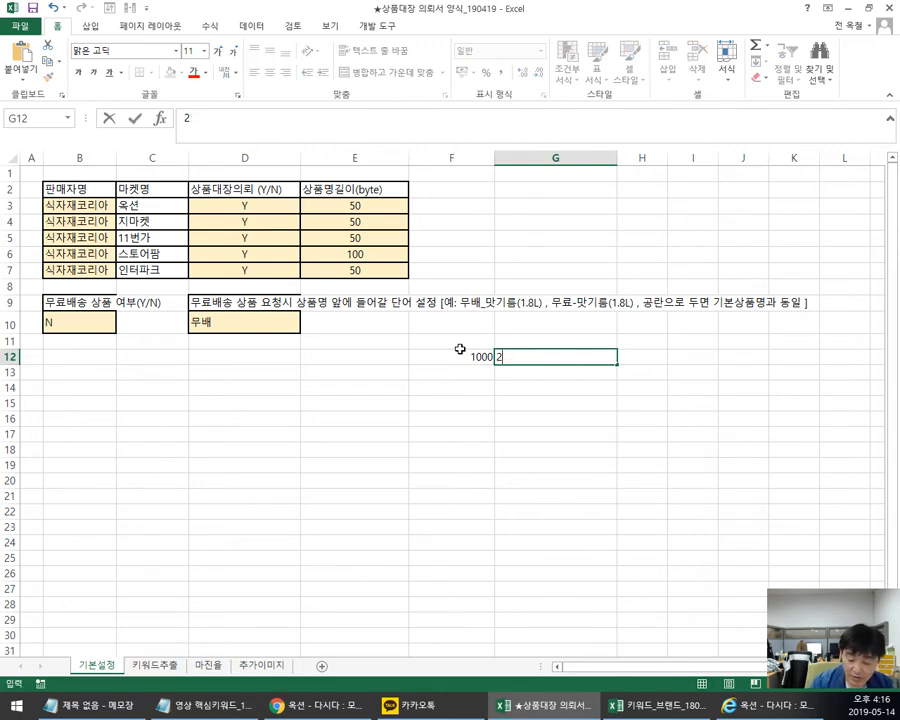
pyautogui.write('500')
pyautogui.press('Return')
pyautogui.press('Return')
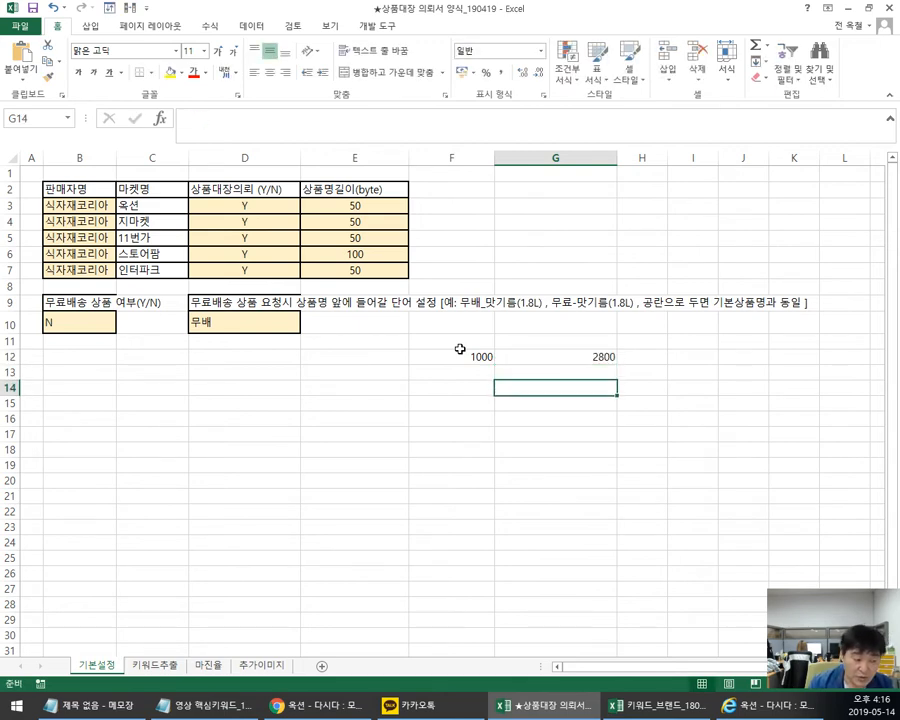
# Step: Enter the sample sum 3800 in F14 and replace it with the rounded amount 4000
pyautogui.press('Left')
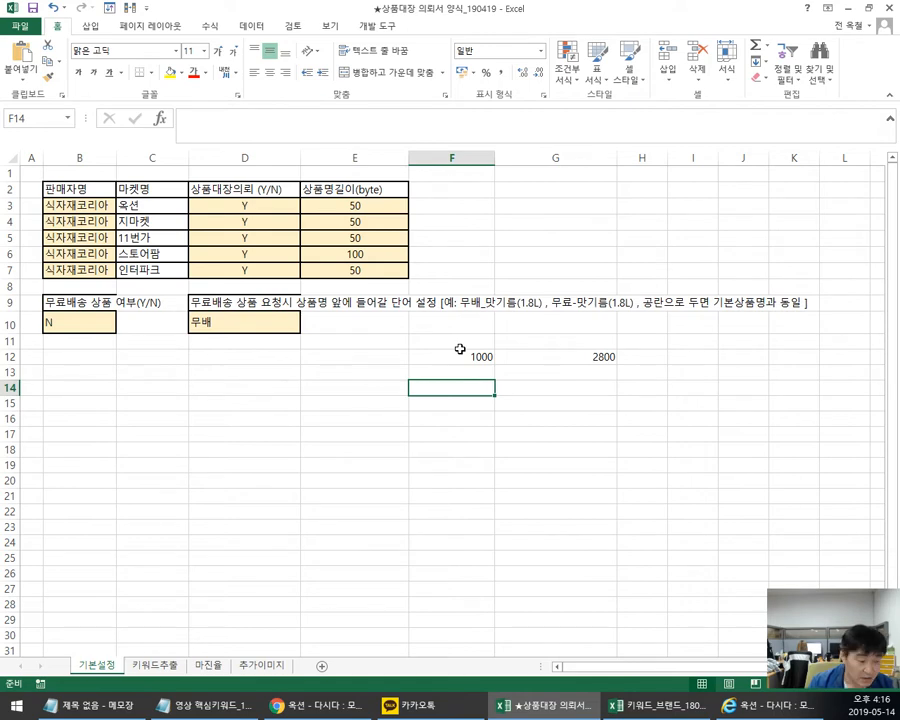
pyautogui.write('3800')
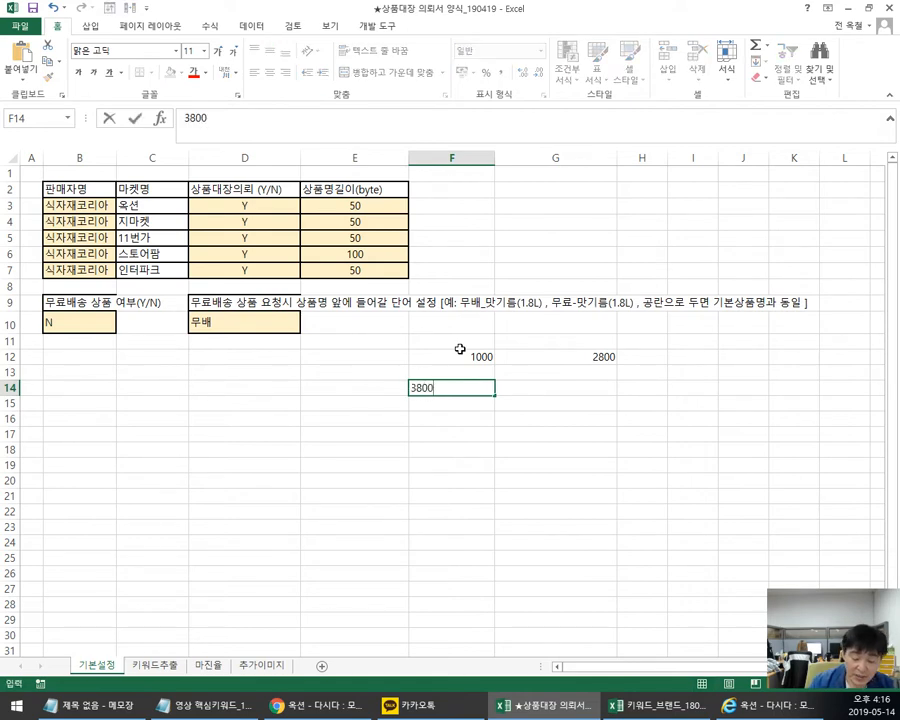
pyautogui.press('Return')
pyautogui.press('Up')
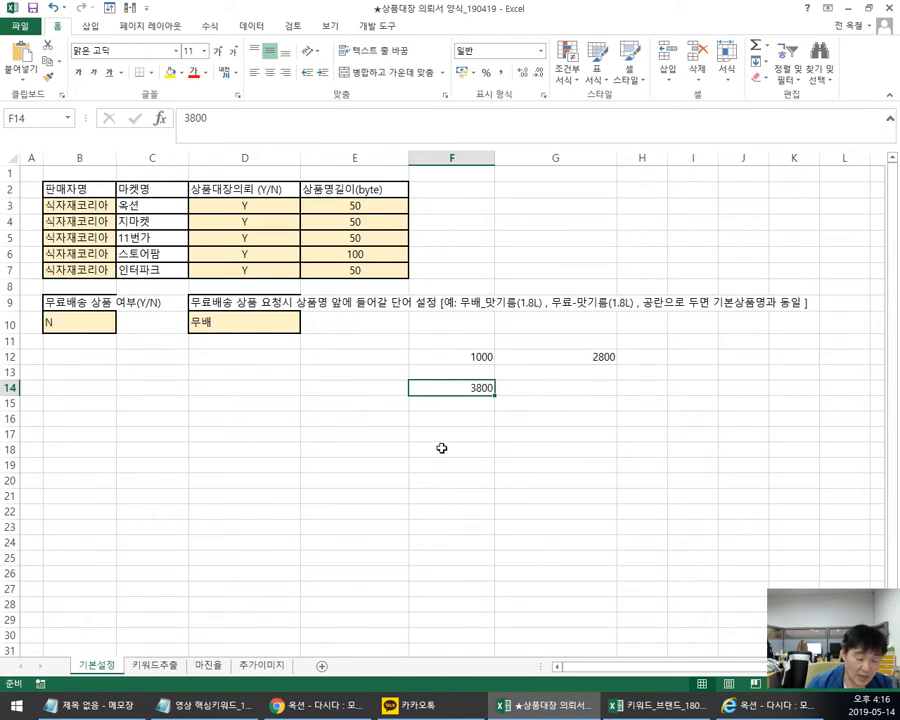
pyautogui.write('40')
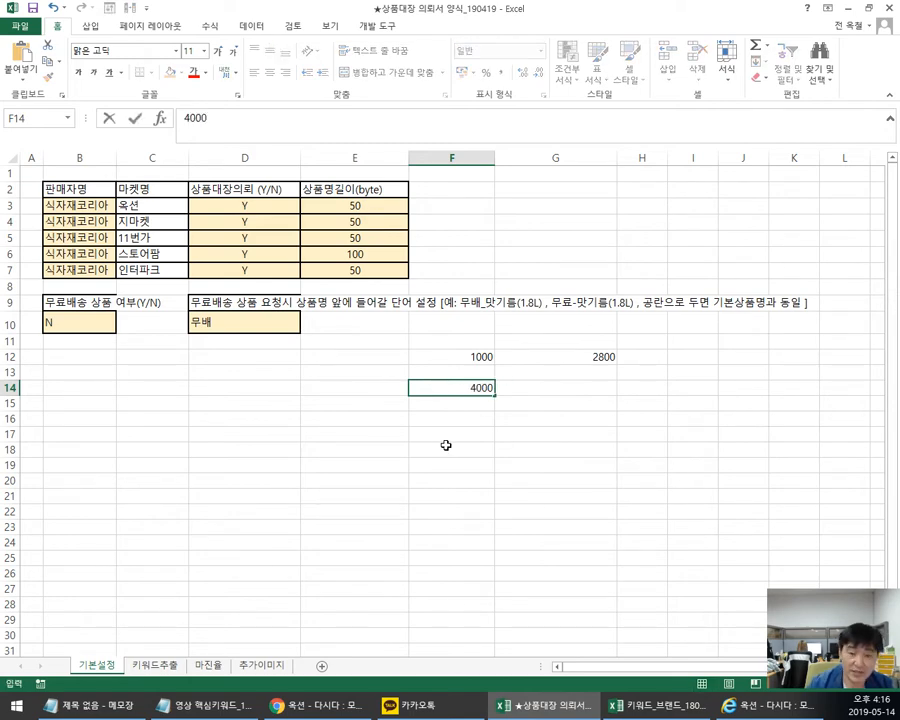
pyautogui.press('Return')
pyautogui.press('Up')
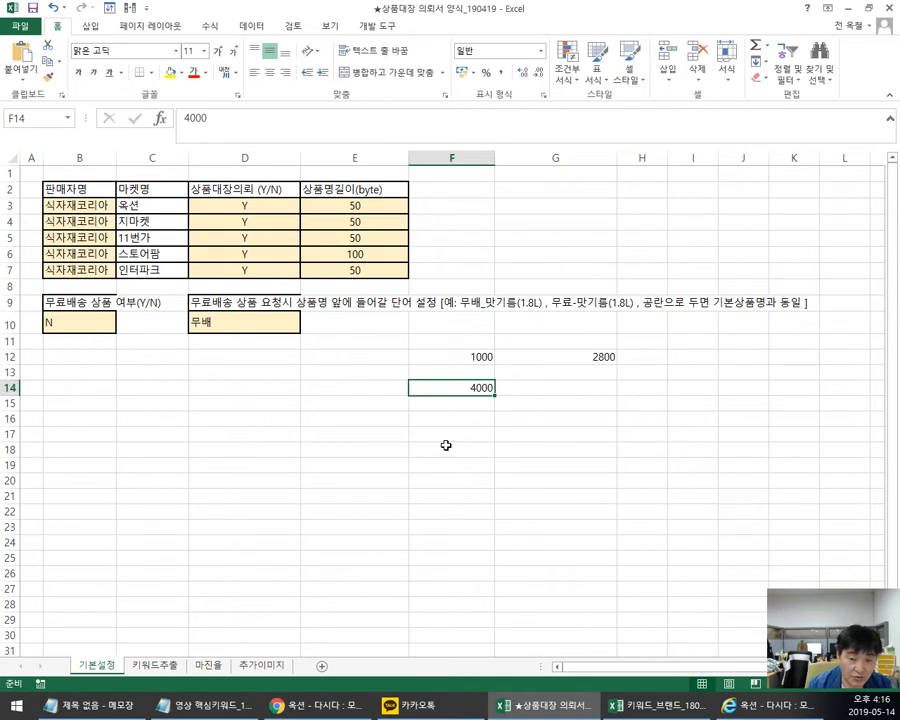
# Step: Clear the sample amounts from F11:H17 and recheck the free-shipping entries in B10 and D10
pyautogui.moveTo(430, 341); pyautogui.dragTo(659, 434)
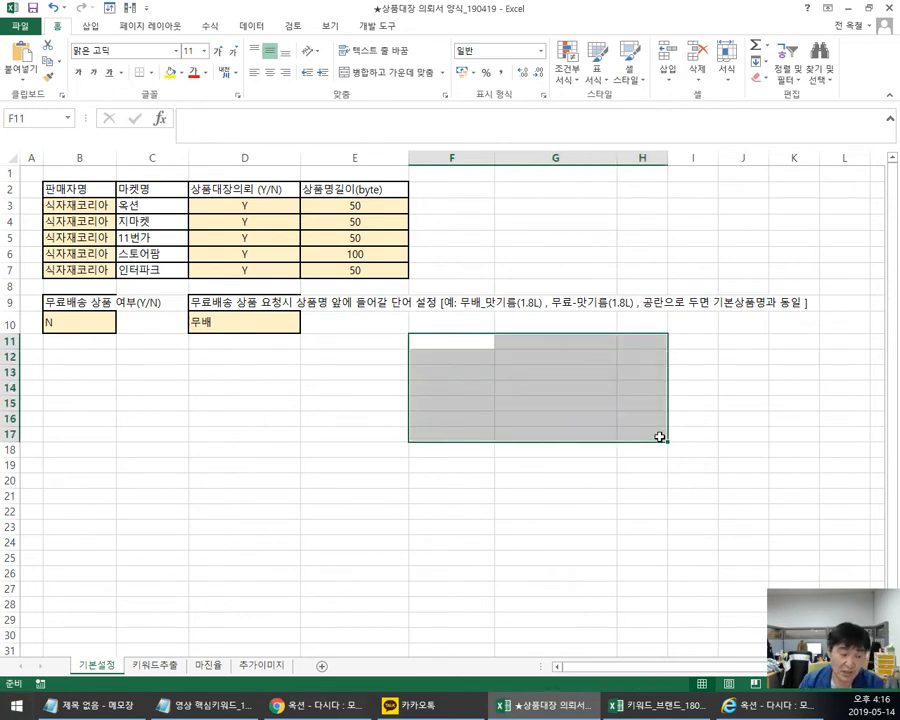
pyautogui.click(74, 322)
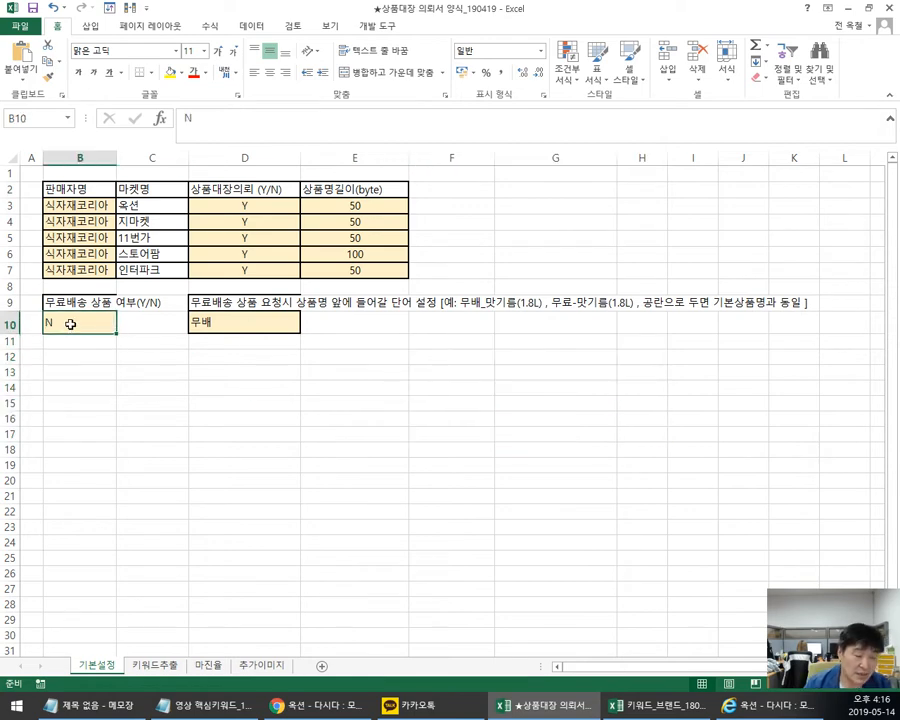
pyautogui.click(237, 324)
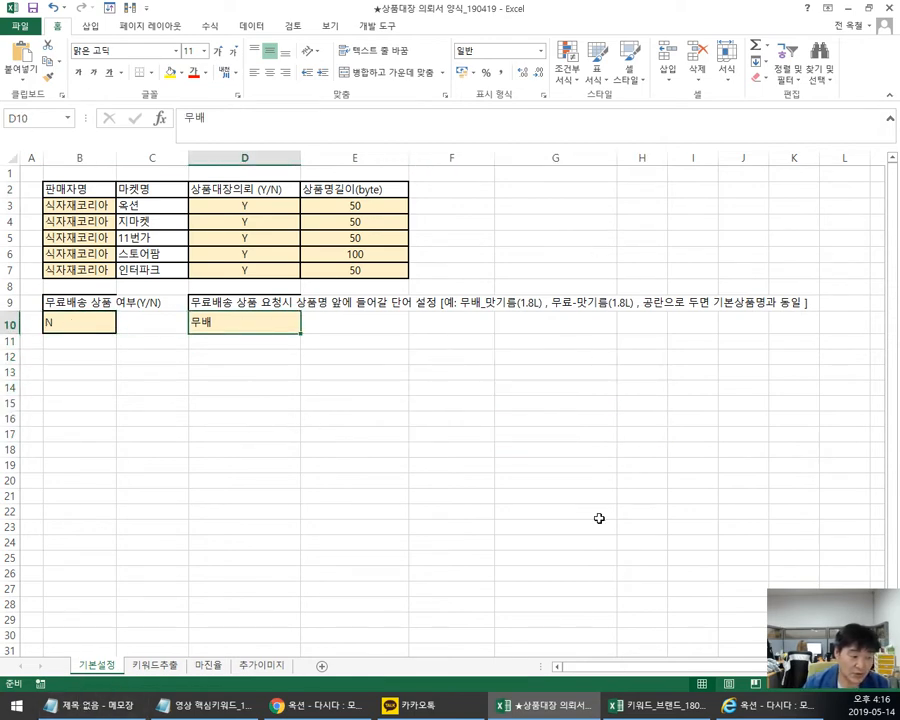
# Step: Show the 키워드추출 sheet and place the widened 키워드_세부키워드_190402 workbook window over it
pyautogui.click(153, 666)
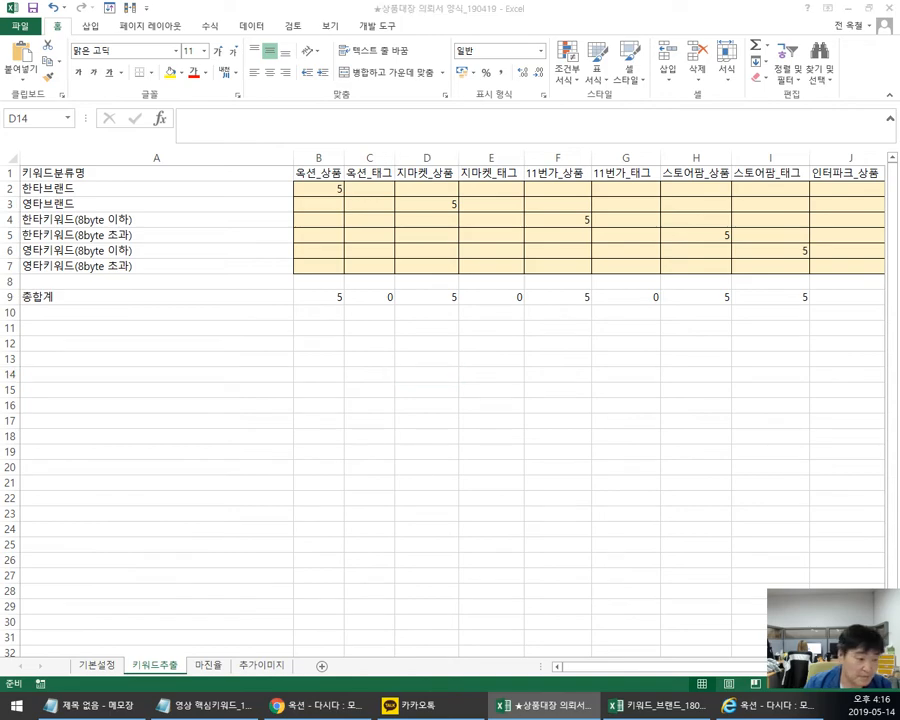
pyautogui.moveTo(899, 58); pyautogui.dragTo(490, 80)
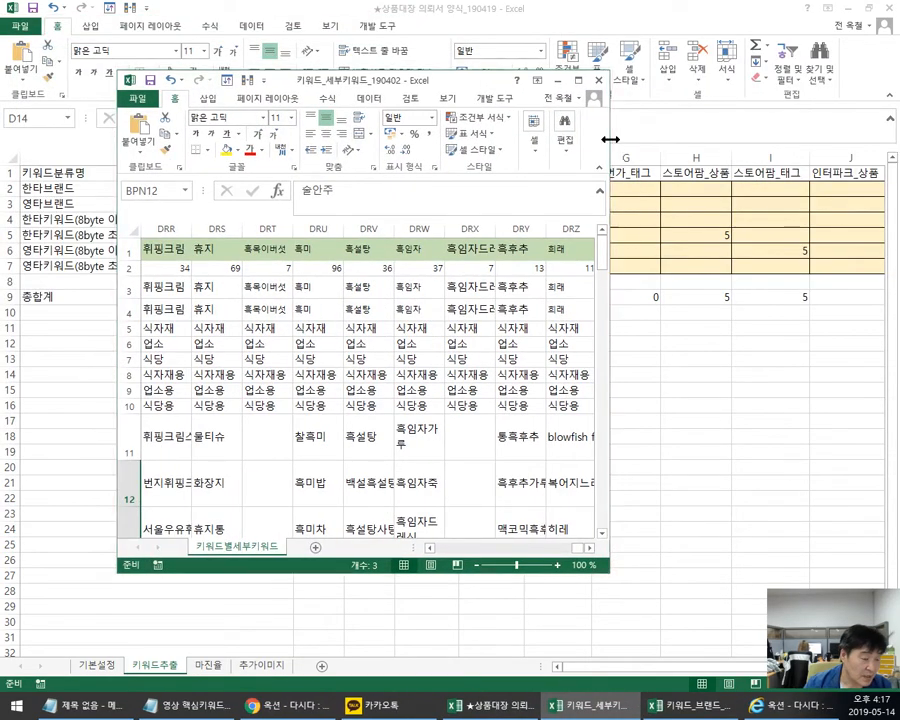
pyautogui.moveTo(610, 139); pyautogui.dragTo(866, 142)
pyautogui.moveTo(605, 88); pyautogui.dragTo(543, 72)
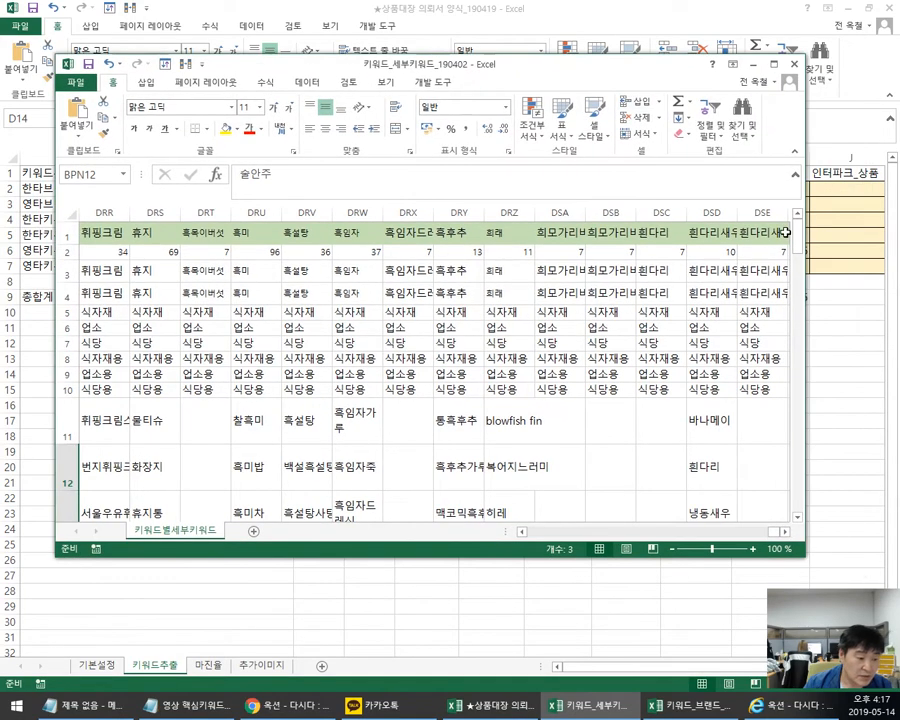
pyautogui.moveTo(797, 228)
pyautogui.mouseDown()
pyautogui.moveTo(798, 240)
pyautogui.moveTo(796, 232)
pyautogui.mouseUp()
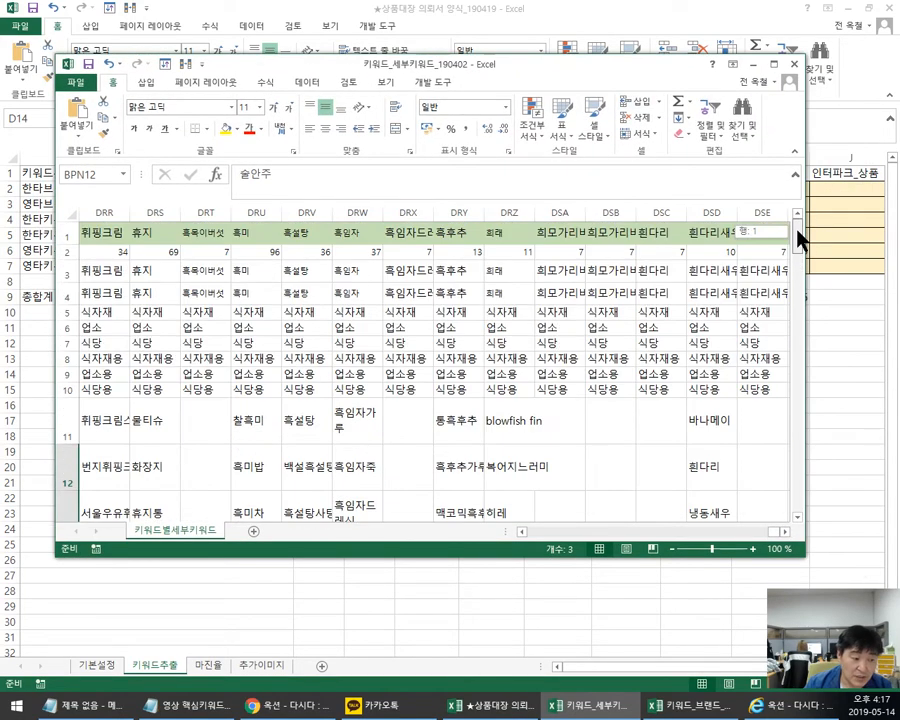
# Step: Examine the detailed keywords listed under 휘핑크림 in column DRR and 희래 in column DRZ
pyautogui.click(509, 270)
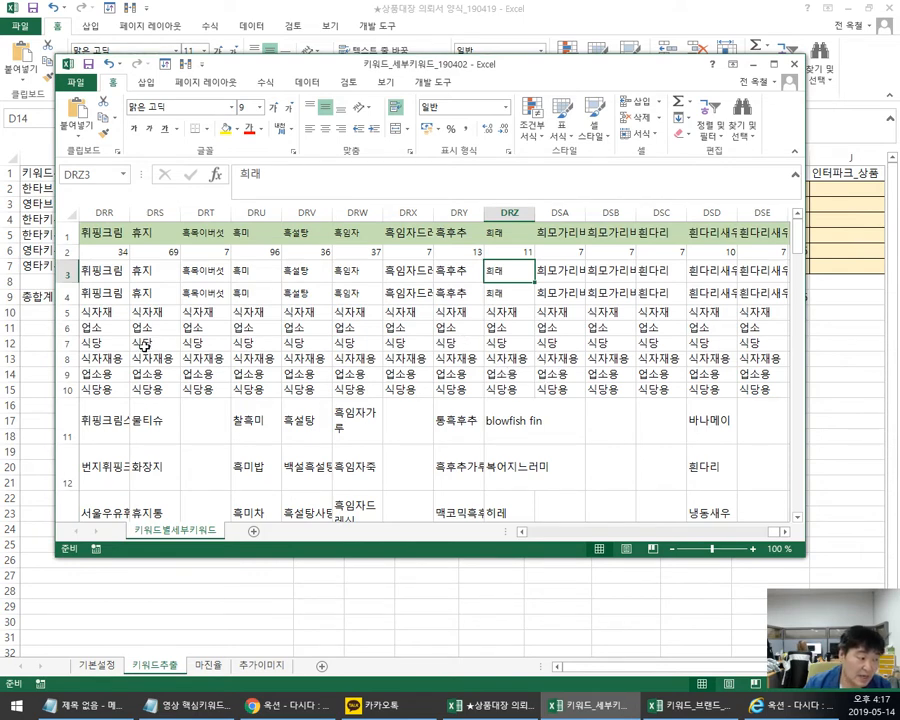
pyautogui.moveTo(91, 316); pyautogui.dragTo(100, 484)
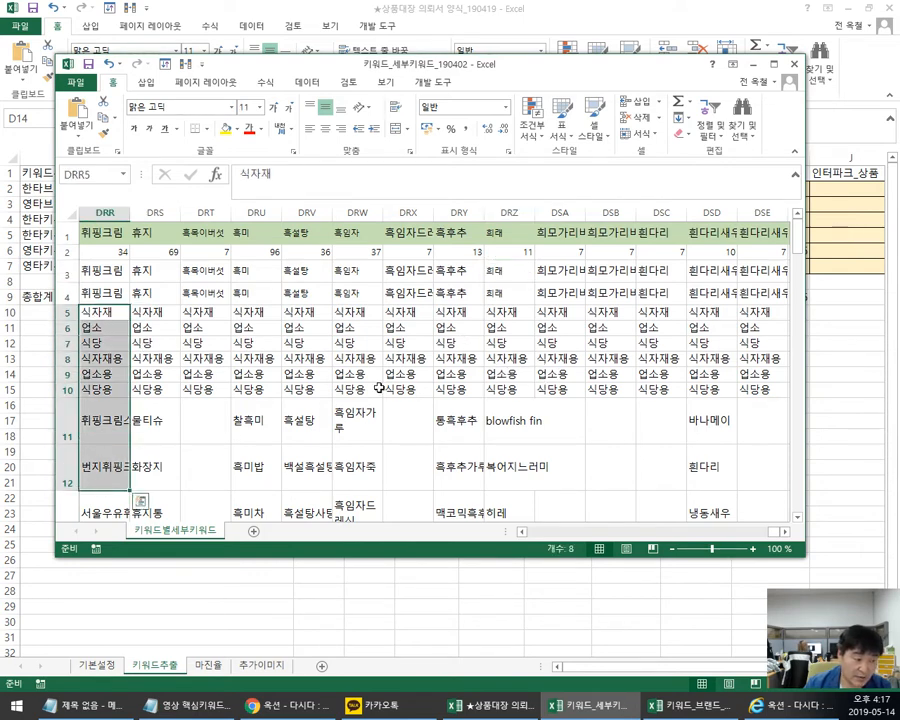
pyautogui.click(490, 233)
pyautogui.moveTo(497, 314); pyautogui.dragTo(497, 338)
pyautogui.moveTo(497, 273); pyautogui.dragTo(498, 294)
pyautogui.moveTo(511, 373); pyautogui.dragTo(534, 388)
pyautogui.moveTo(797, 245)
pyautogui.mouseDown()
pyautogui.moveTo(800, 219)
pyautogui.moveTo(800, 228)
pyautogui.mouseUp()
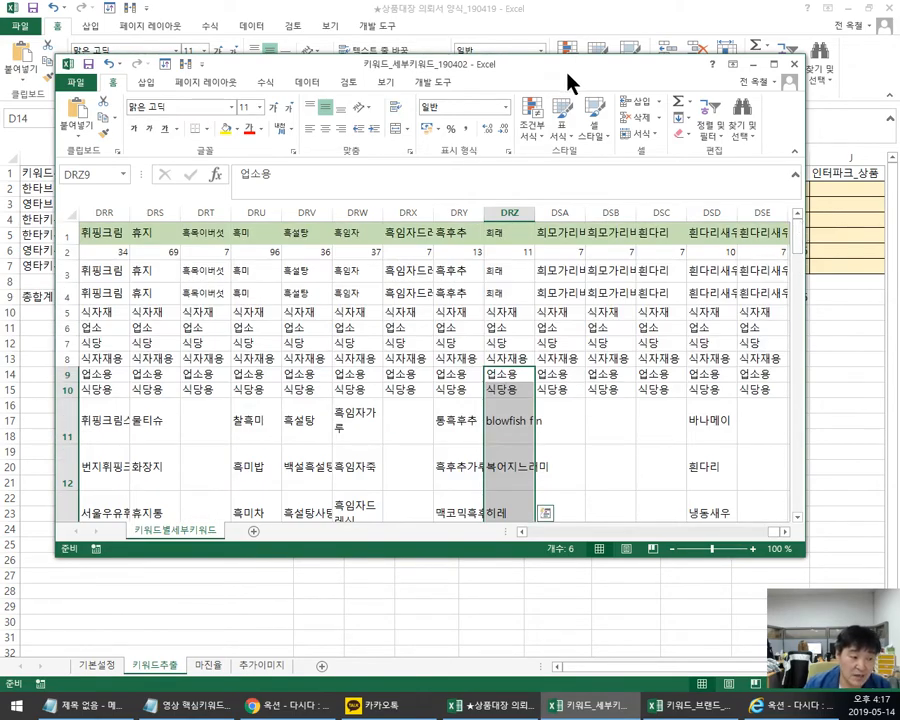
# Step: Move the keyword workbook aside and set the 한타브랜드 count for 옥션_상품 in B2 to 1
pyautogui.moveTo(567, 80); pyautogui.dragTo(530, 368)
pyautogui.click(320, 190)
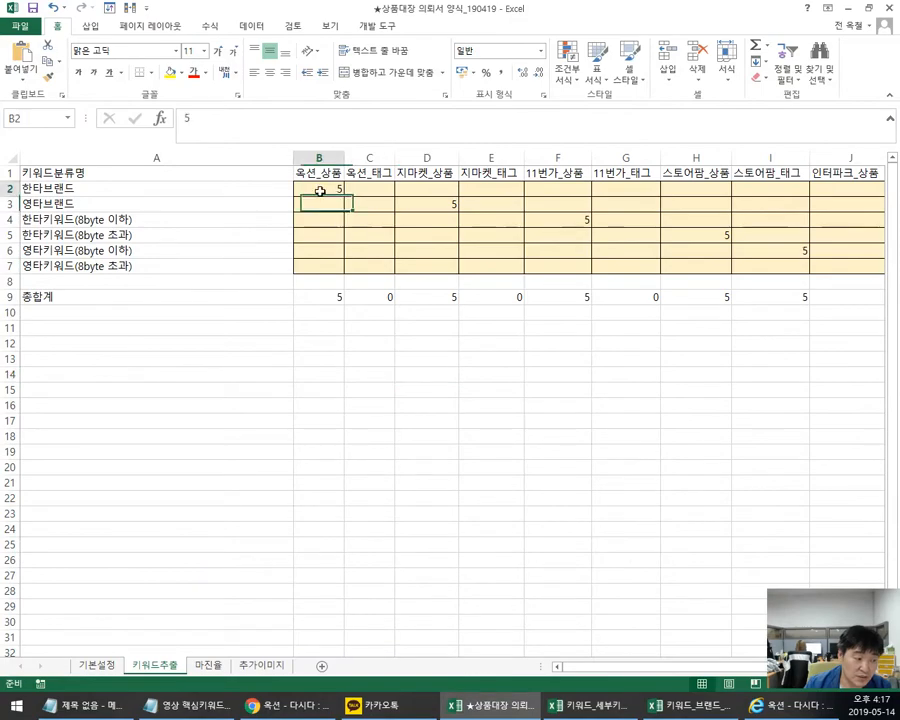
pyautogui.write('1')
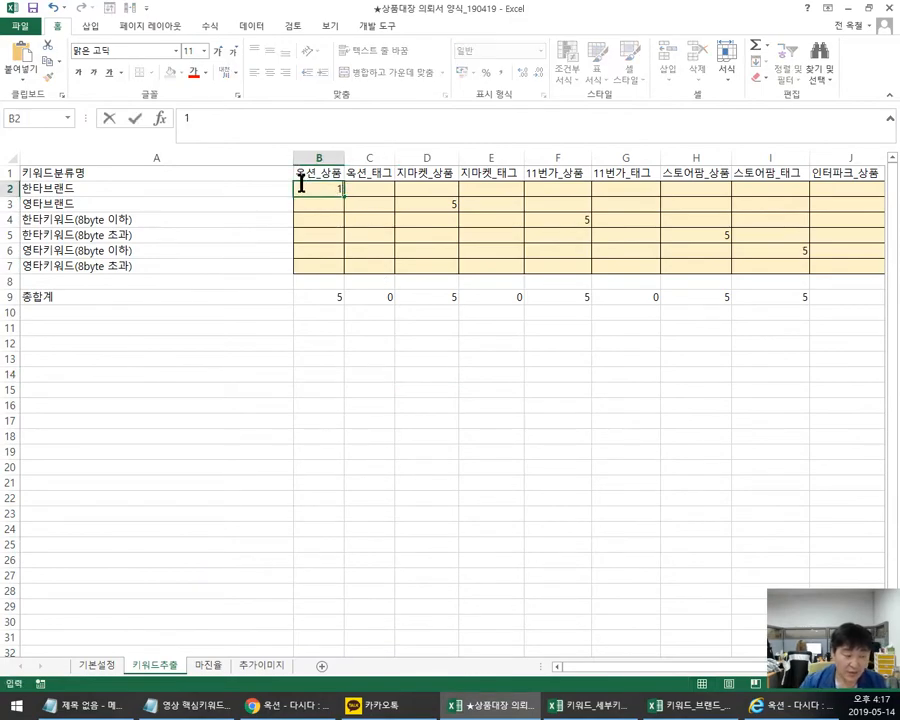
pyautogui.press('Return')
# Step: Bring the 키워드_세부키워드_190402 workbook back up and examine single keywords in the 희래 column, such as 식자재 and 업소용
pyautogui.hotkey('alt', 'Tab')
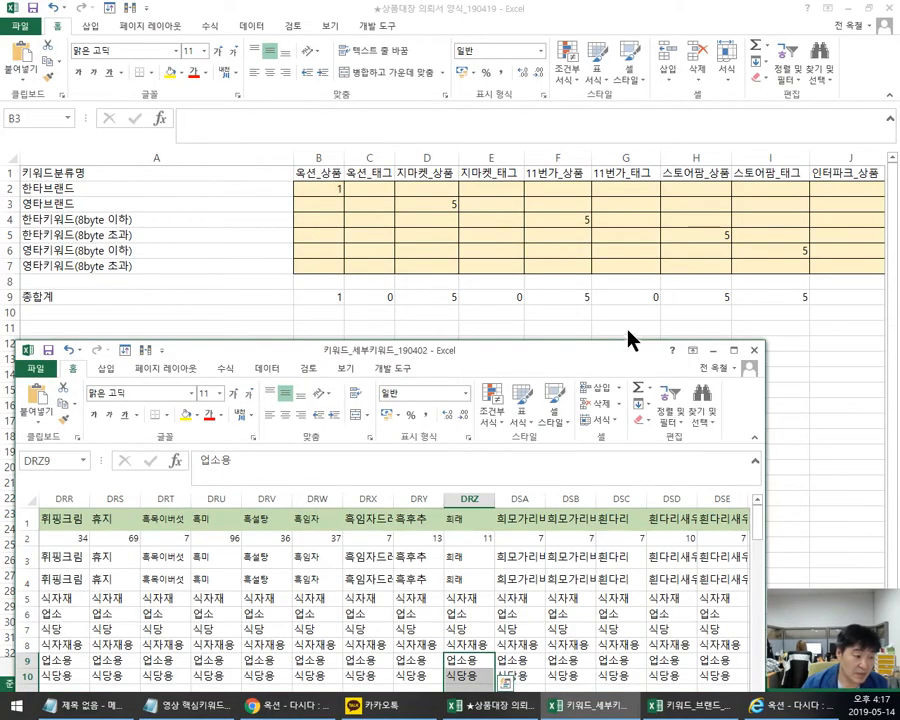
pyautogui.moveTo(533, 365); pyautogui.dragTo(620, 44)
pyautogui.moveTo(555, 222); pyautogui.dragTo(540, 353)
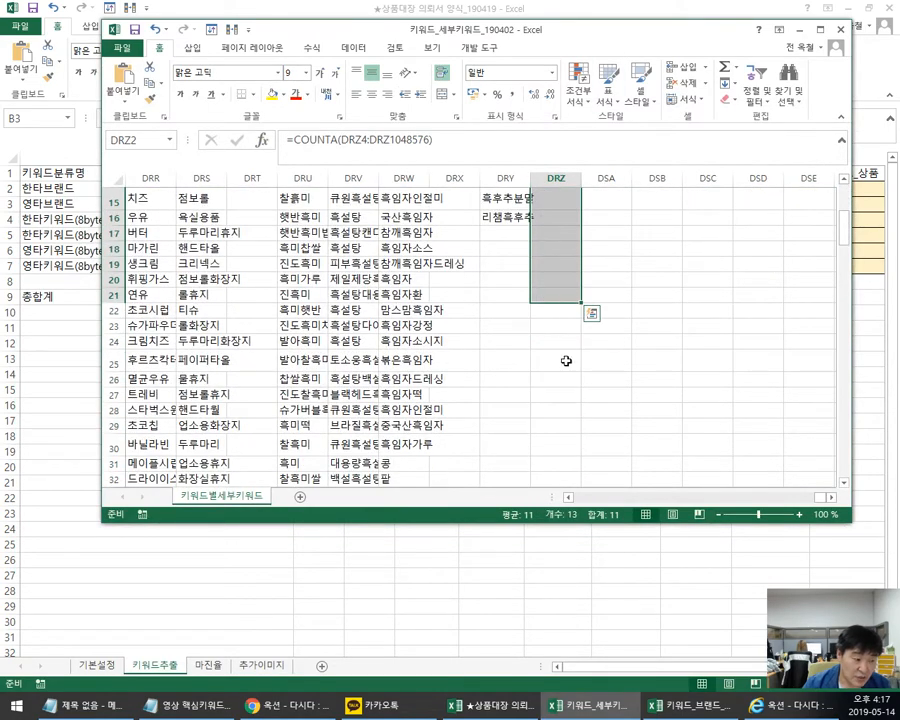
pyautogui.scroll(5, 843, 240)
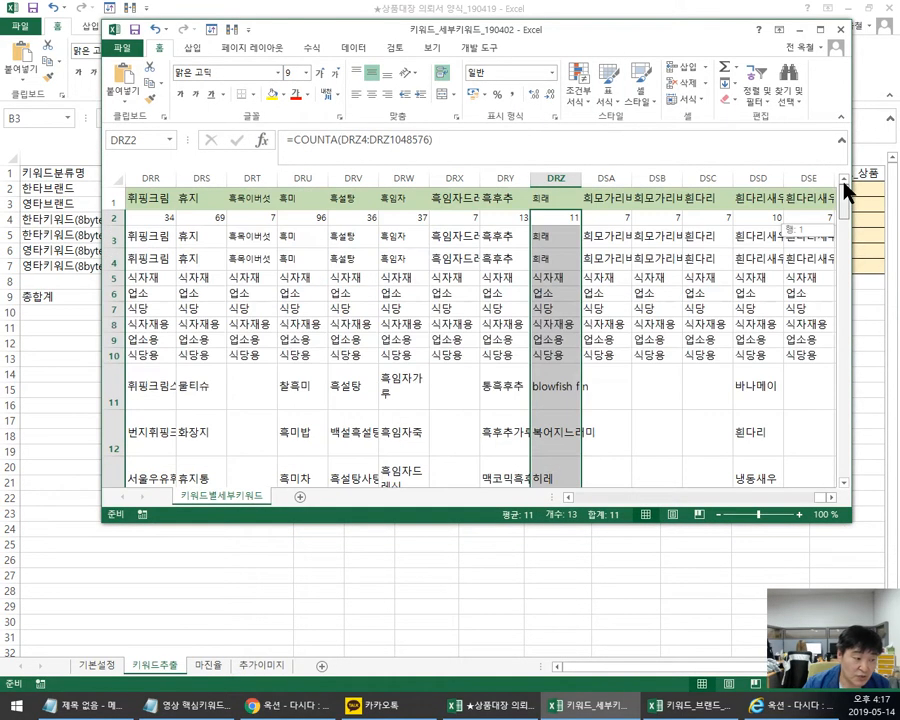
pyautogui.click(552, 289)
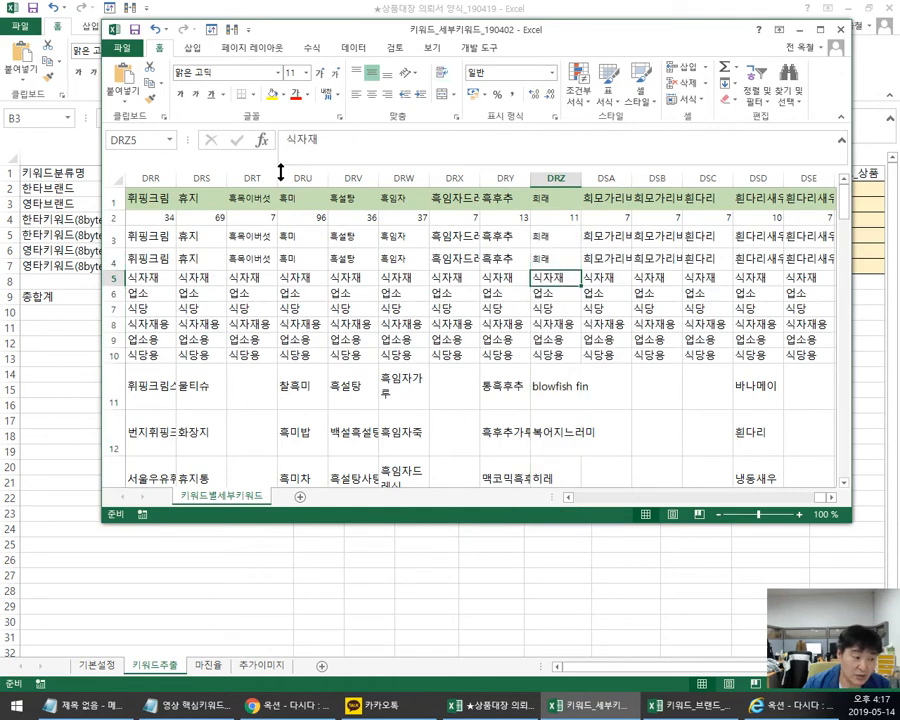
pyautogui.click(560, 340)
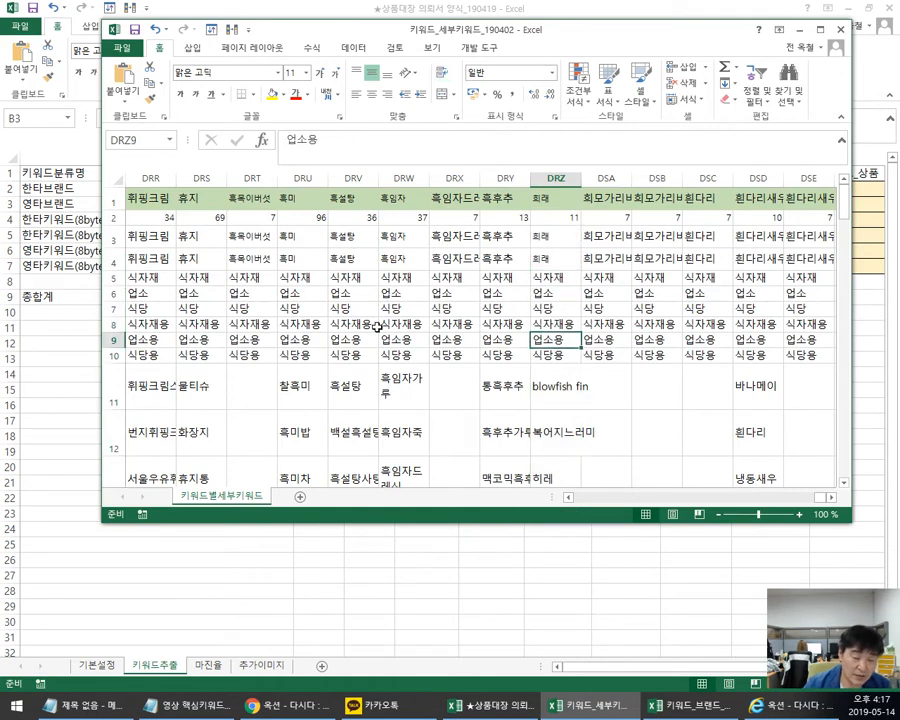
# Step: Move the keyword workbook aside and set the 한타브랜드 count for 옥션_상품 in B2 to 10
pyautogui.moveTo(608, 34); pyautogui.dragTo(615, 432)
pyautogui.click(320, 189)
pyautogui.click(320, 189)
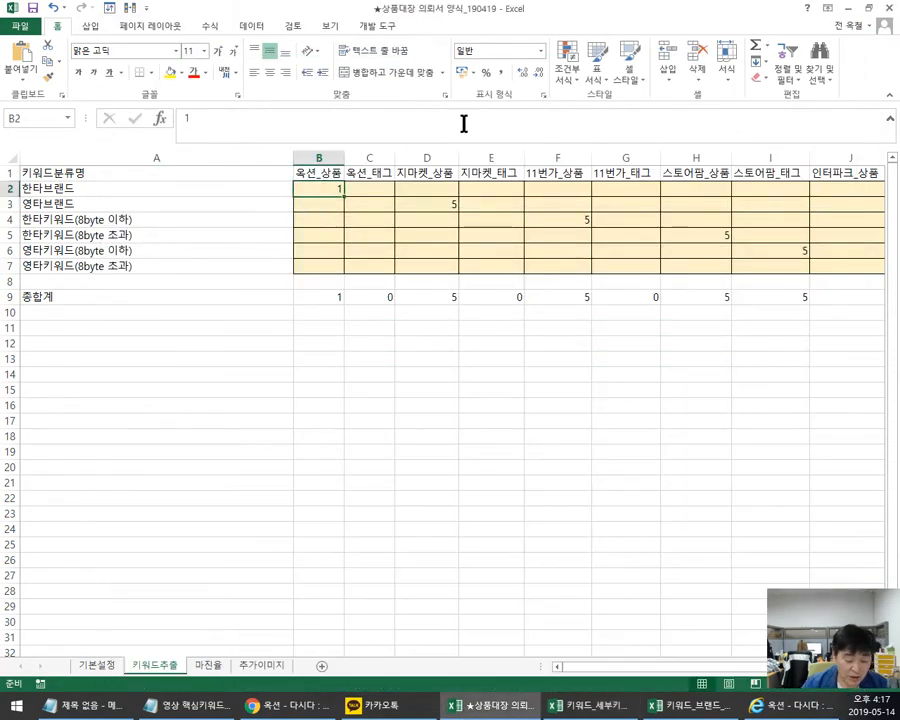
pyautogui.write('10')
pyautogui.press('Return')
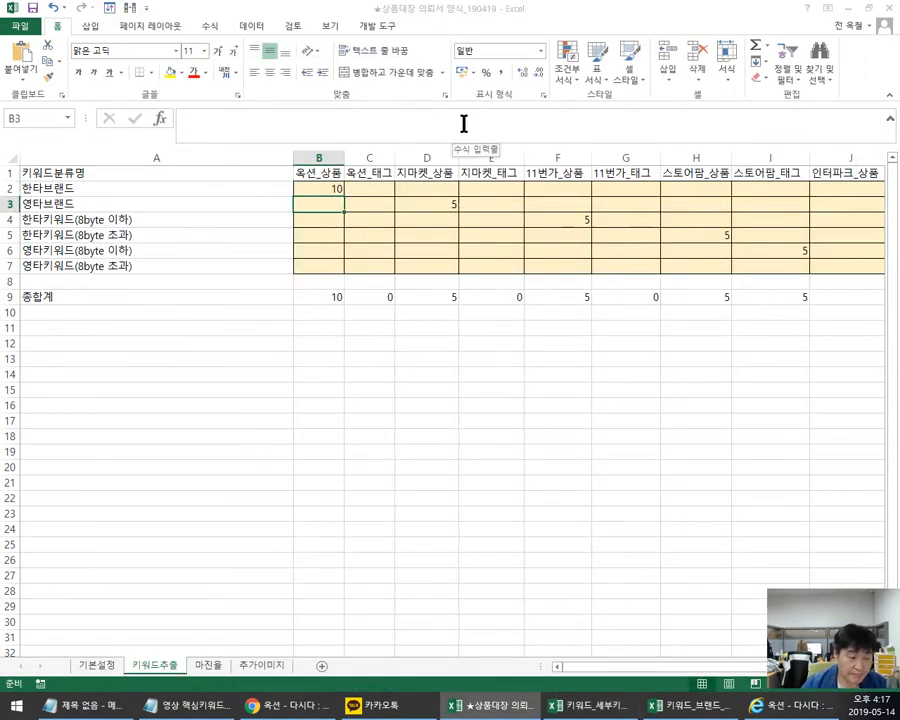
# Step: Bring the keyword workbook back over the request form and examine the 희래 keywords from row 3 down to row 12
pyautogui.hotkey('alt', 'Tab')
pyautogui.moveTo(629, 347); pyautogui.dragTo(578, 40)
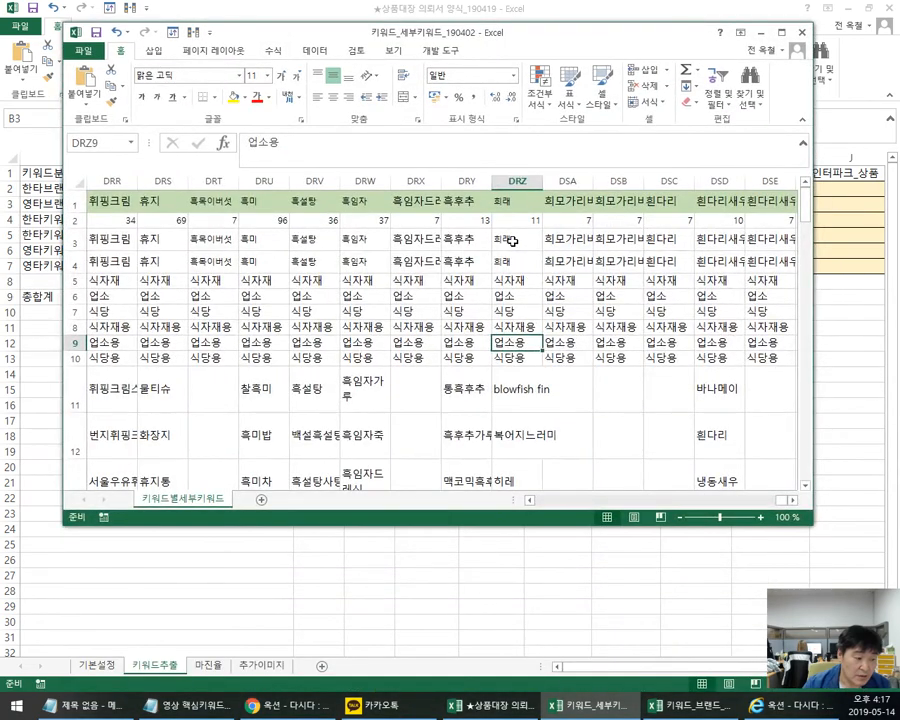
pyautogui.moveTo(512, 237); pyautogui.dragTo(512, 458)
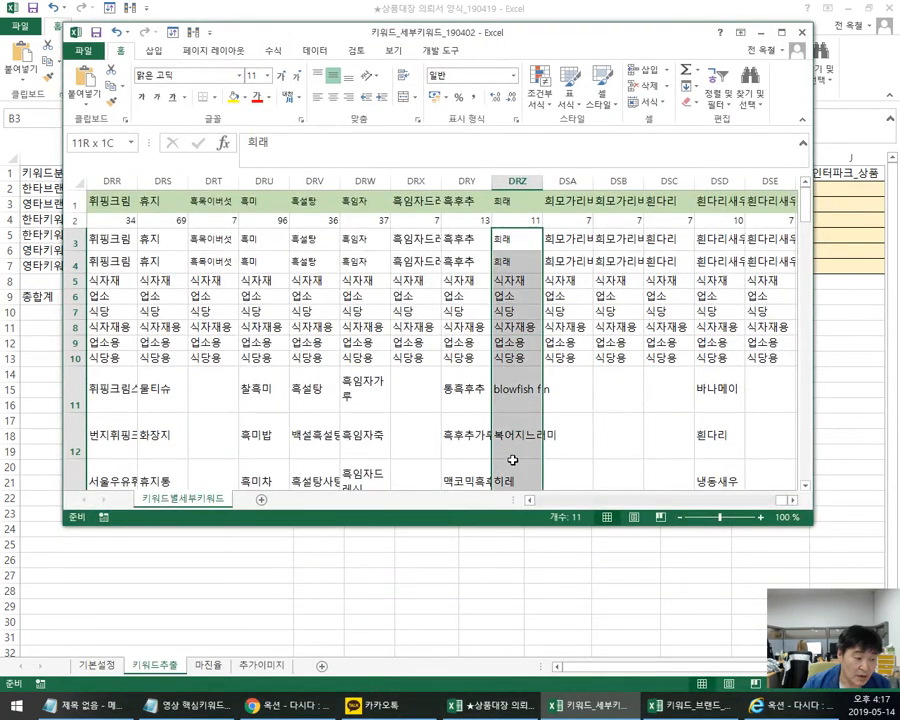
pyautogui.click(505, 262)
pyautogui.moveTo(510, 240); pyautogui.dragTo(515, 394)
pyautogui.click(515, 396)
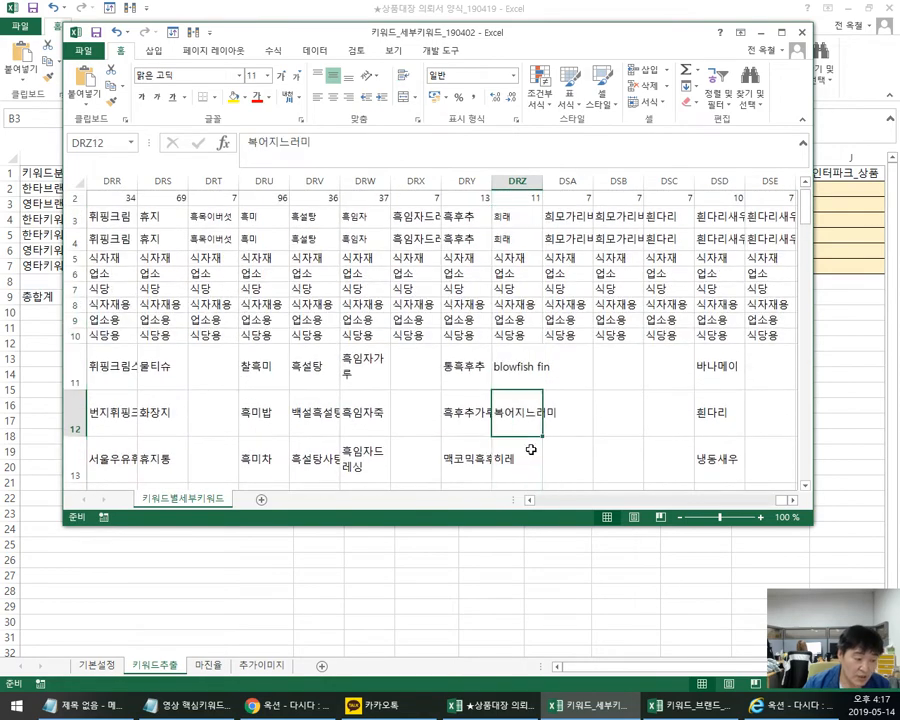
# Step: Check which 희래 keywords would be extracted, highlighting DRZ3:DRZ12 and the longer range DRZ3:DRZ13
pyautogui.click(516, 290)
pyautogui.click(514, 319)
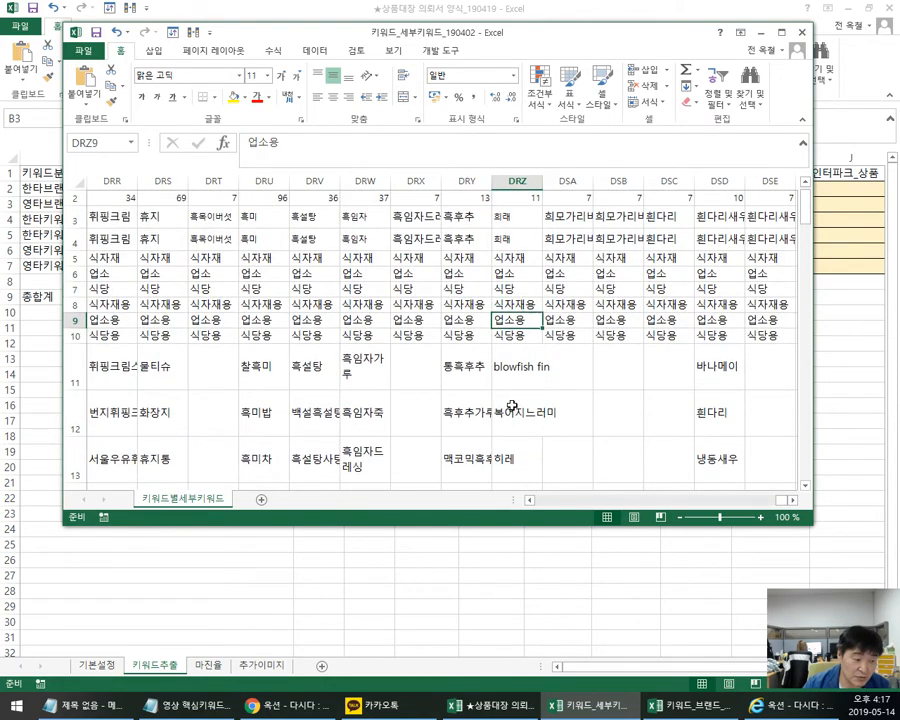
pyautogui.click(516, 398)
pyautogui.moveTo(501, 215); pyautogui.dragTo(502, 393)
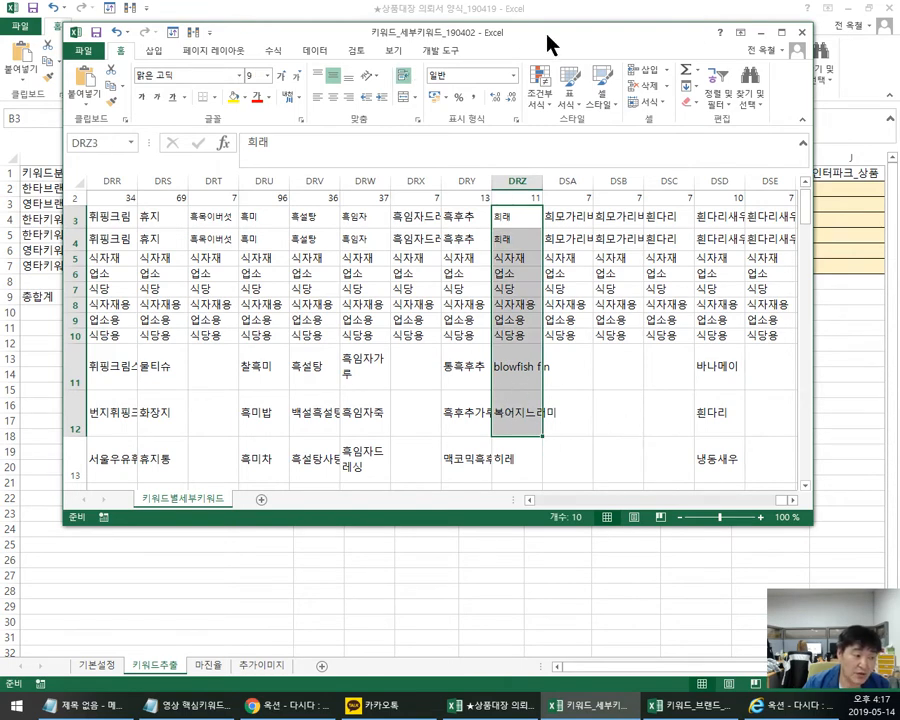
pyautogui.moveTo(547, 36); pyautogui.dragTo(600, 36)
pyautogui.moveTo(562, 216); pyautogui.dragTo(566, 460)
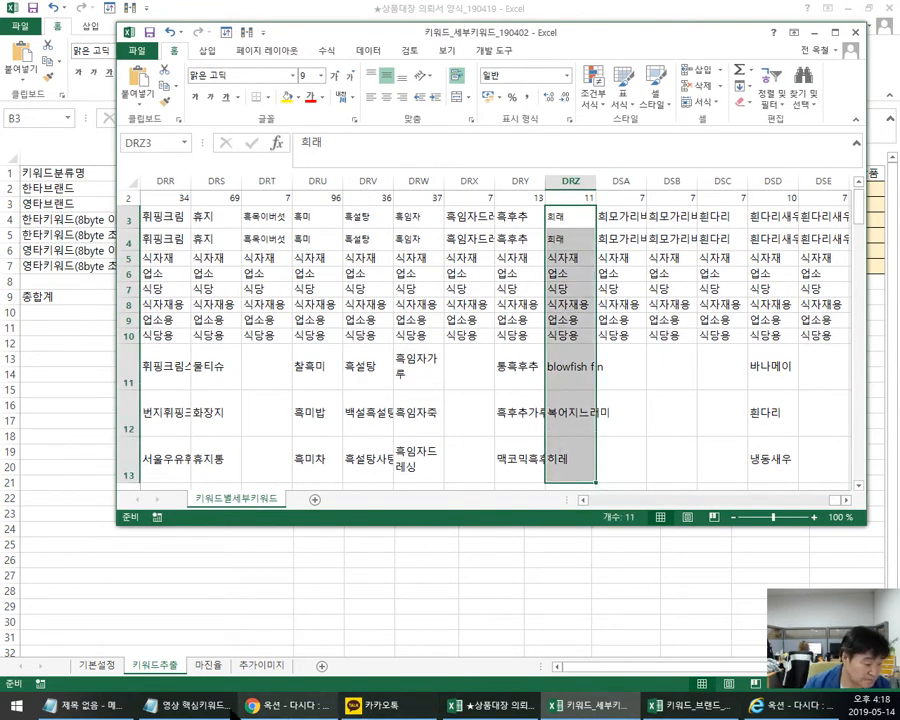
# Step: Switch to the Notepad note and replace its text with the product name "오뚜기 겨자 340g /"
pyautogui.click(85, 705)
pyautogui.moveTo(422, 415); pyautogui.dragTo(495, 146)
pyautogui.moveTo(703, 189); pyautogui.dragTo(5, 190)
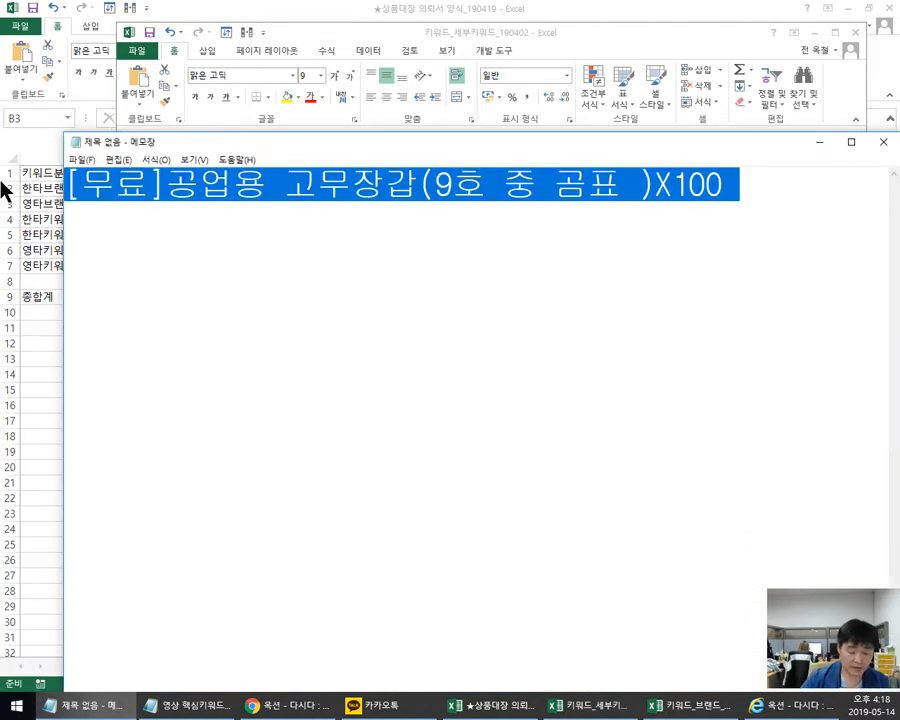
pyautogui.write('오뚜기 ')
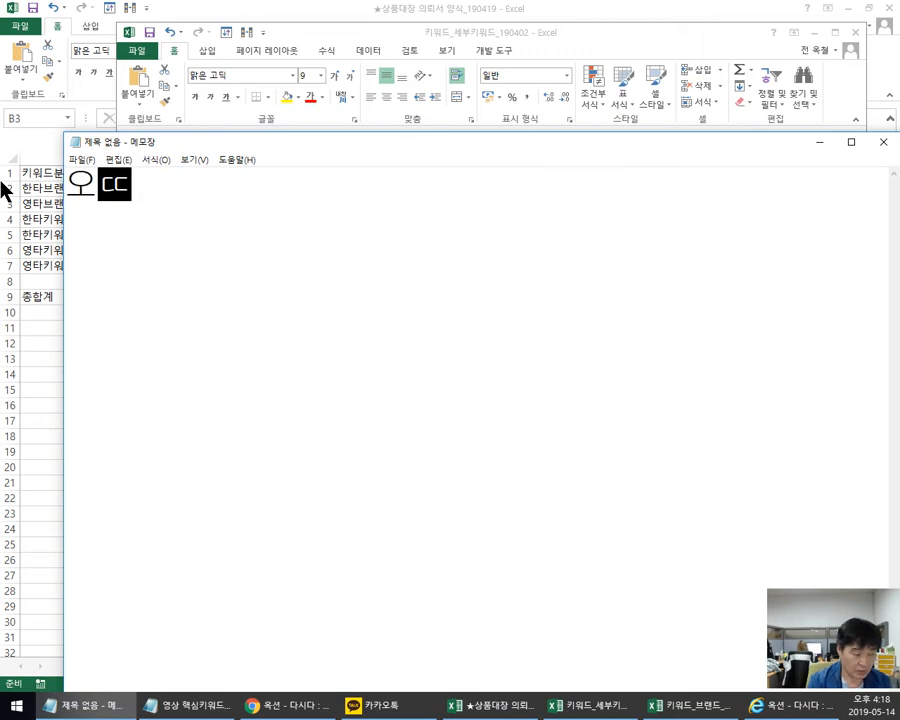
pyautogui.write('겨자 ')
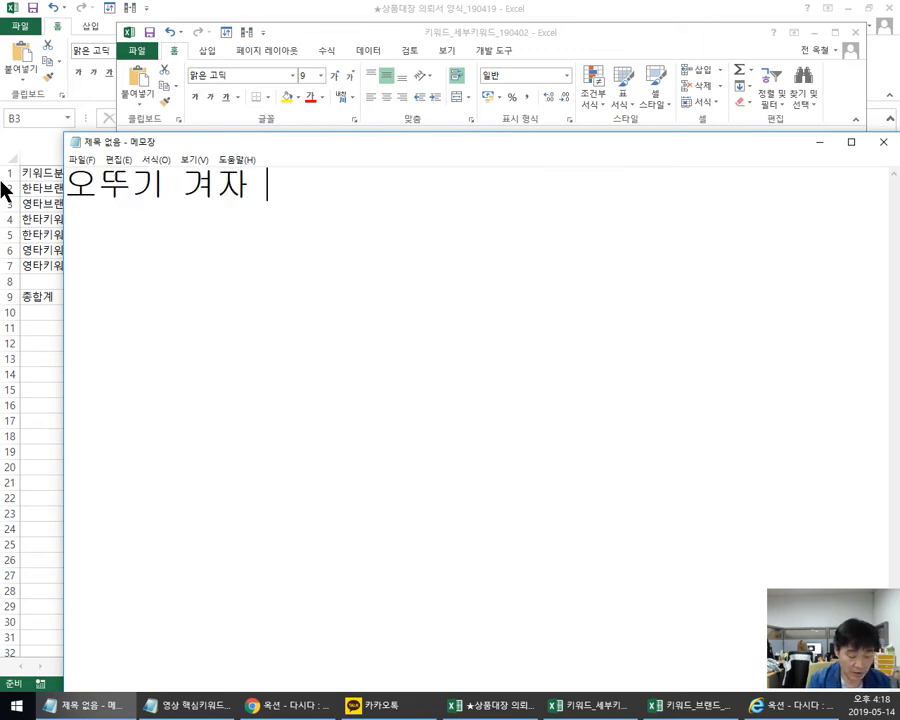
pyautogui.write('340g')
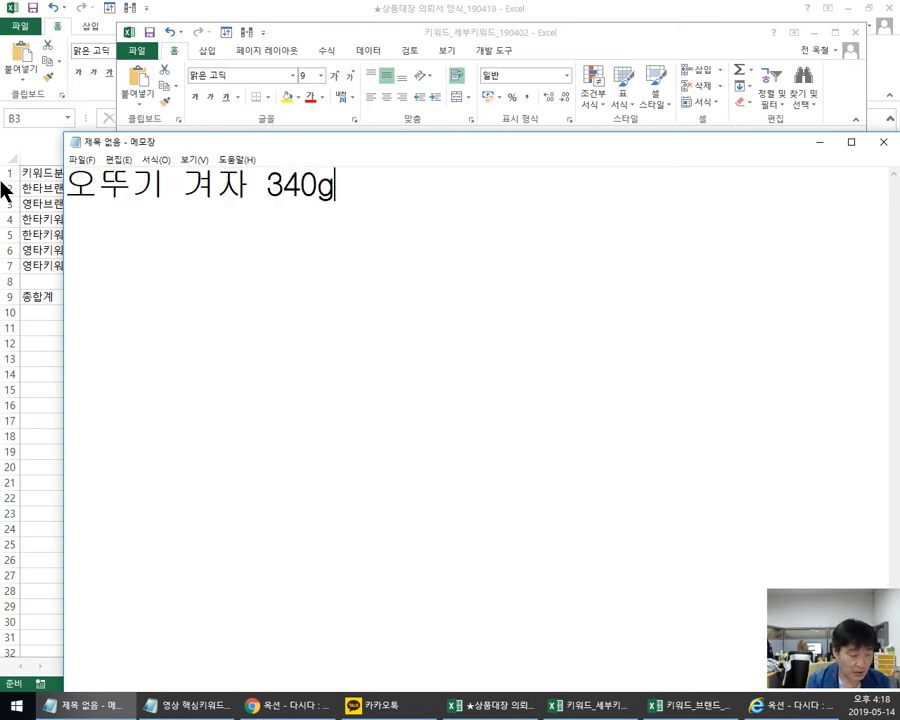
pyautogui.write(' /')
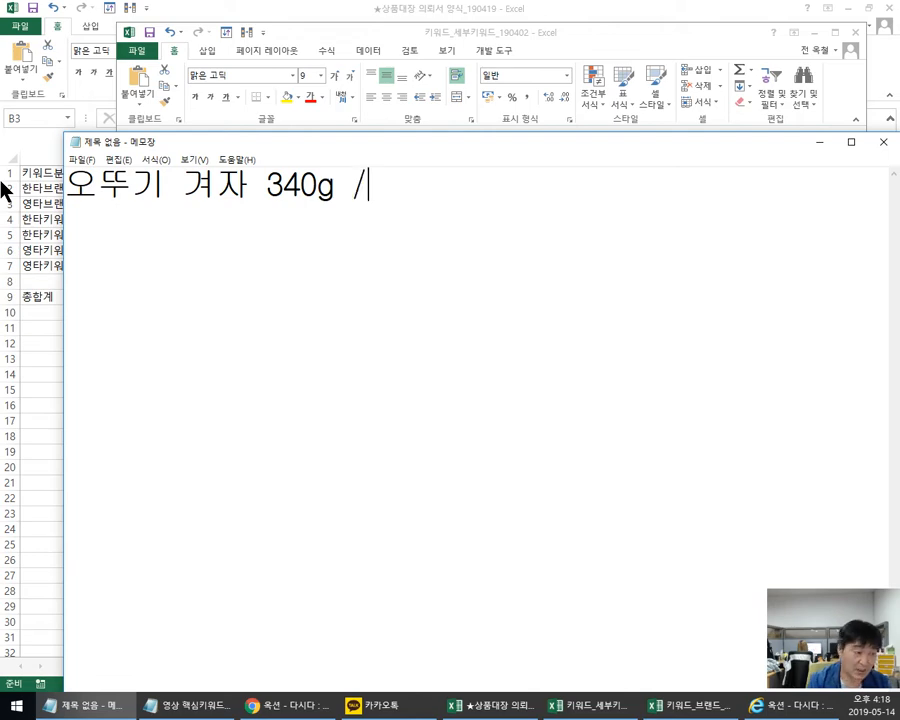
# Step: Copy the keyword 식자재 from DRW5 of the keyword workbook and append it to the product name in Notepad, followed by a slash
pyautogui.click(617, 38)
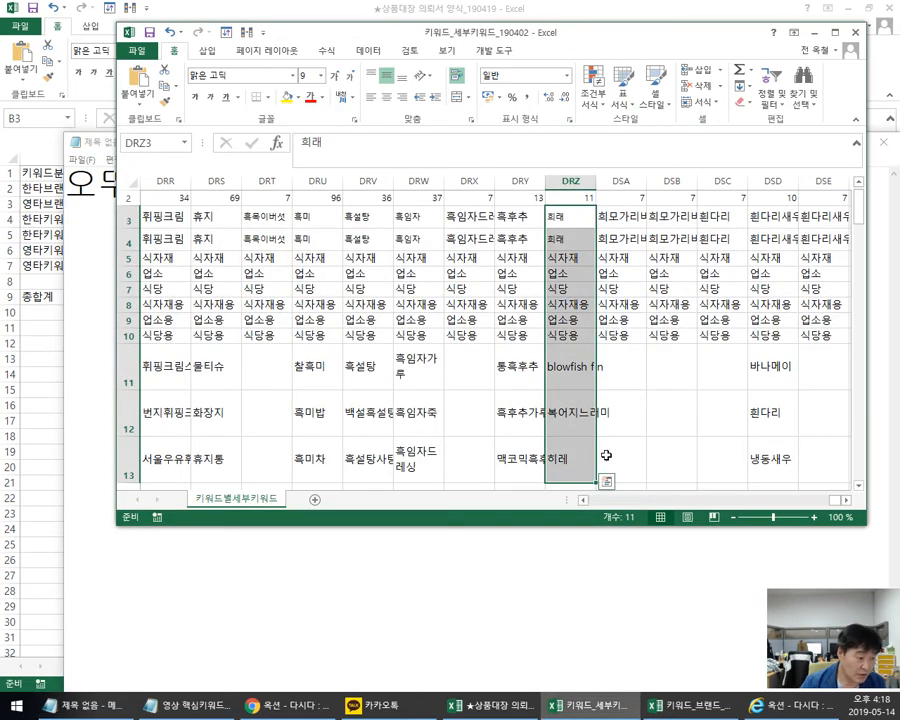
pyautogui.click(420, 261)
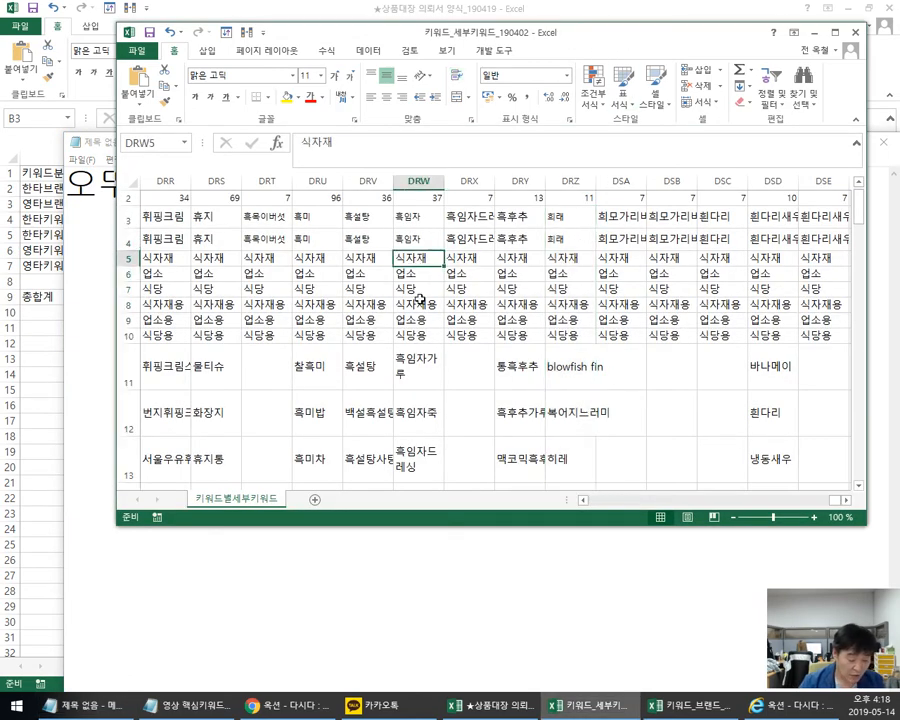
pyautogui.hotkey('ctrl', 'c')
pyautogui.hotkey('alt', 'Tab')
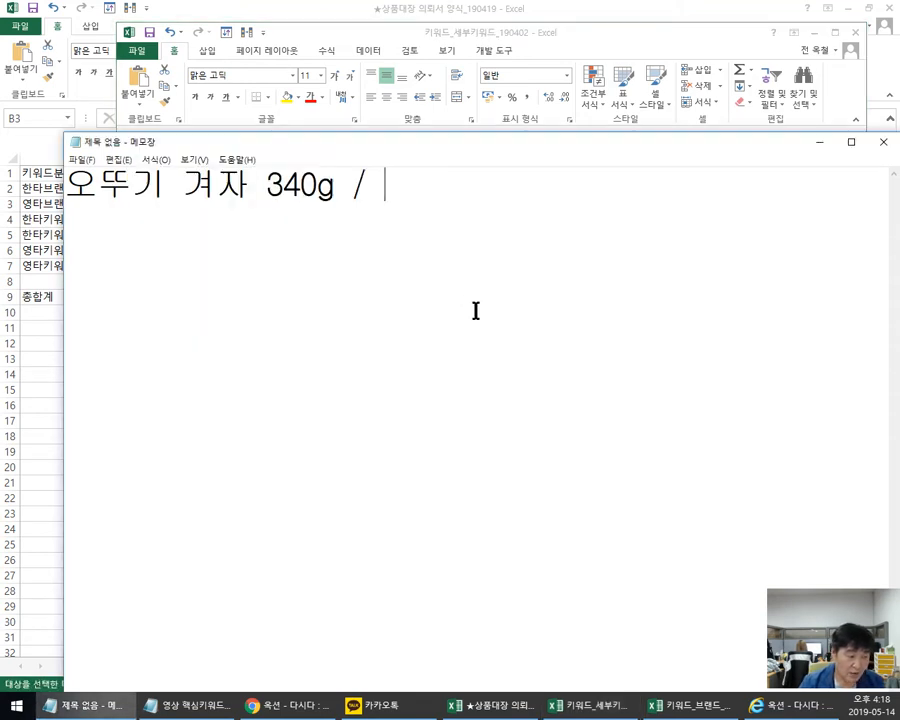
pyautogui.hotkey('ctrl', 'v')
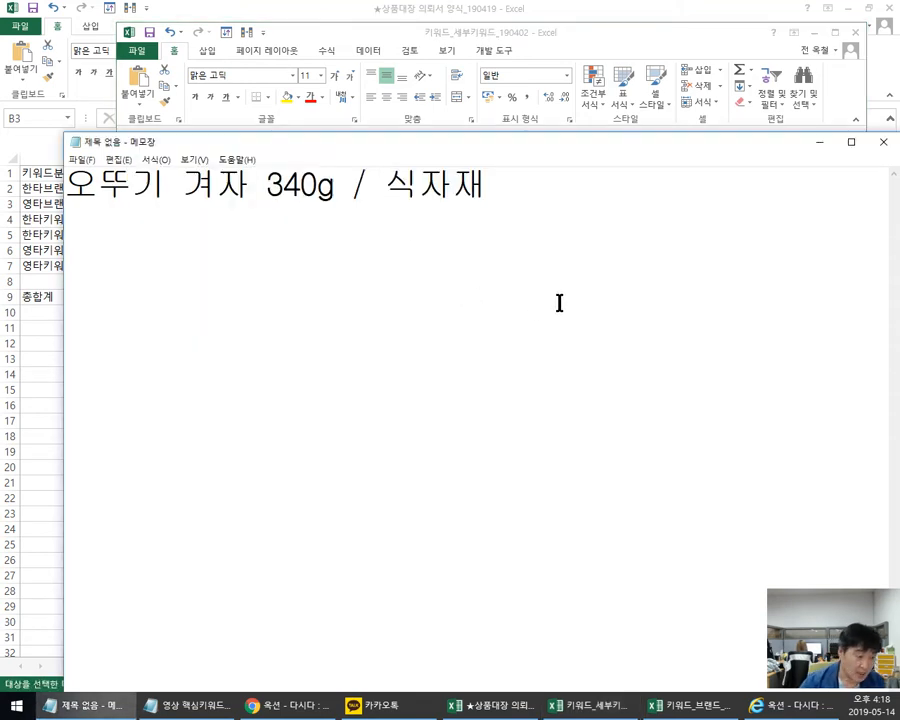
pyautogui.write('/')
# Step: Copy the keyword 흑임자가루 from DRW11 and append it to the product name in Notepad, followed by a slash
pyautogui.hotkey('alt', 'Tab')
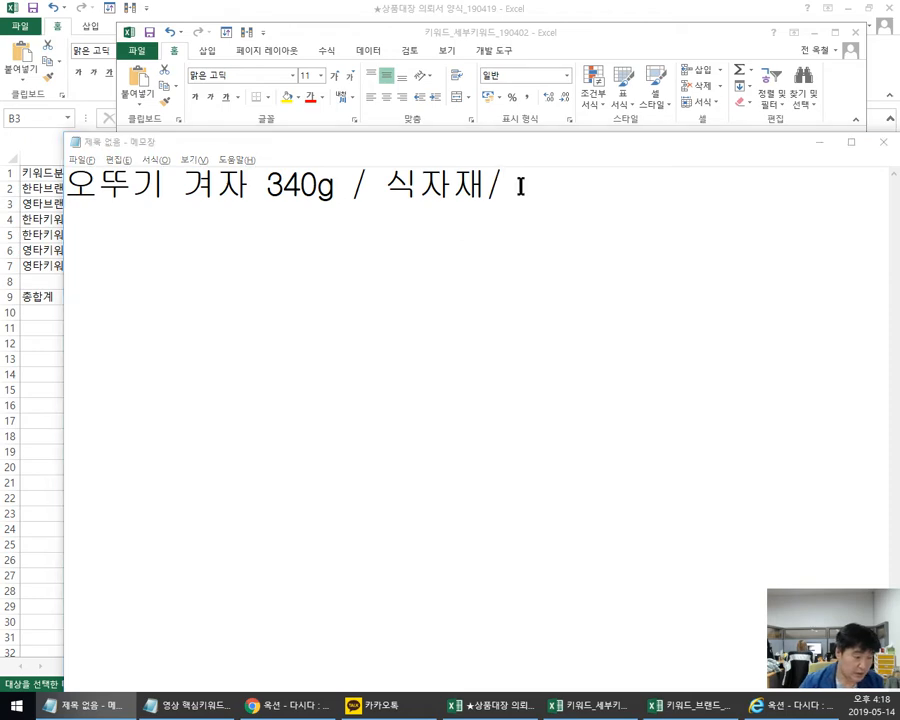
pyautogui.click(440, 366)
pyautogui.hotkey('ctrl', 'c')
pyautogui.hotkey('alt', 'Tab')
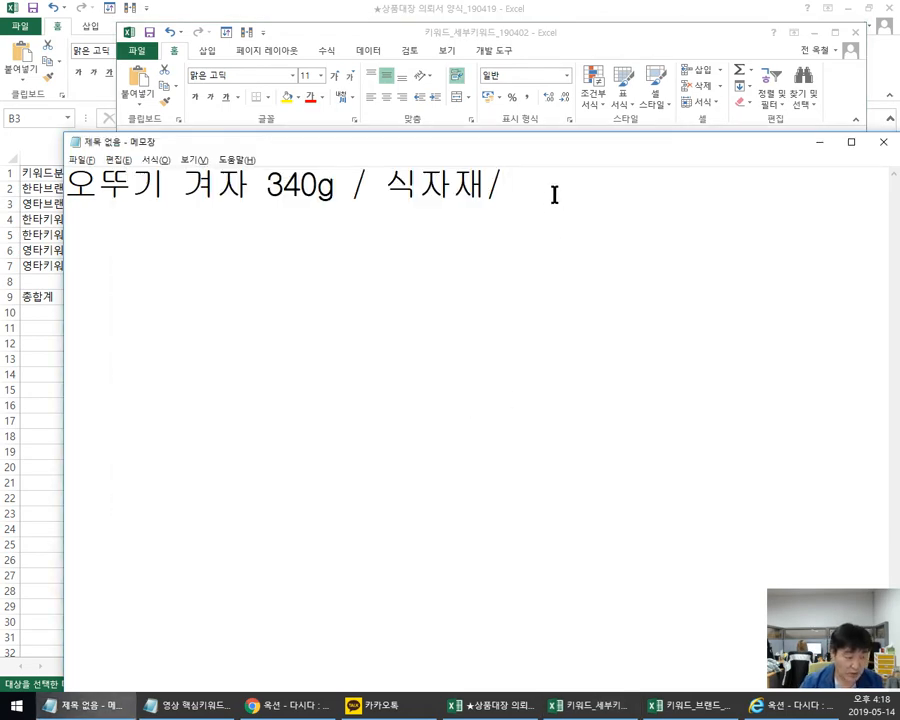
pyautogui.hotkey('ctrl', 'v')
pyautogui.write('/')
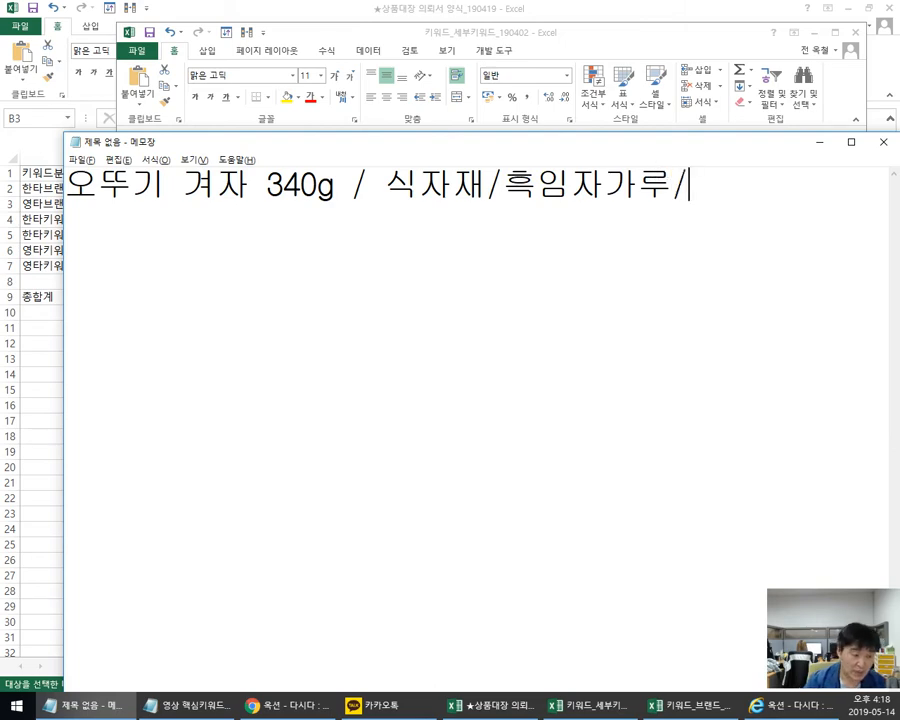
# Step: Copy the keyword 흑임자드레싱 from DRW13 and append it to the product name in Notepad
pyautogui.hotkey('alt', 'Tab')
pyautogui.click(420, 456)
pyautogui.hotkey('ctrl', 'c')
pyautogui.hotkey('alt', 'Tab')
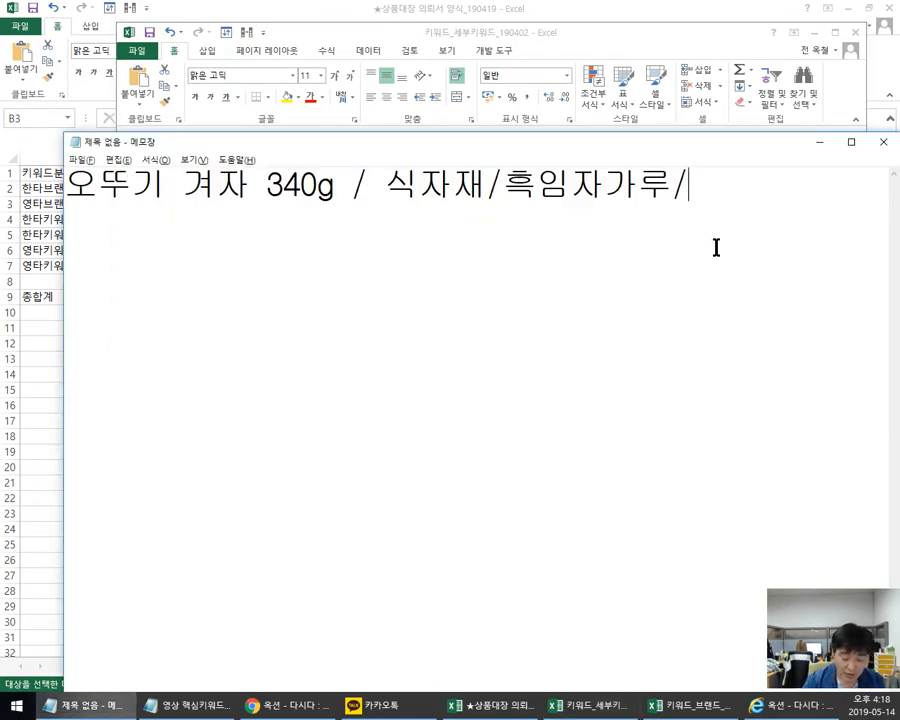
pyautogui.hotkey('ctrl', 'v')
# Step: Copy the keyword 업소 from DRV6 and insert it in the Notepad product name after 흑임자드레 and a slash
pyautogui.hotkey('alt', 'Tab')
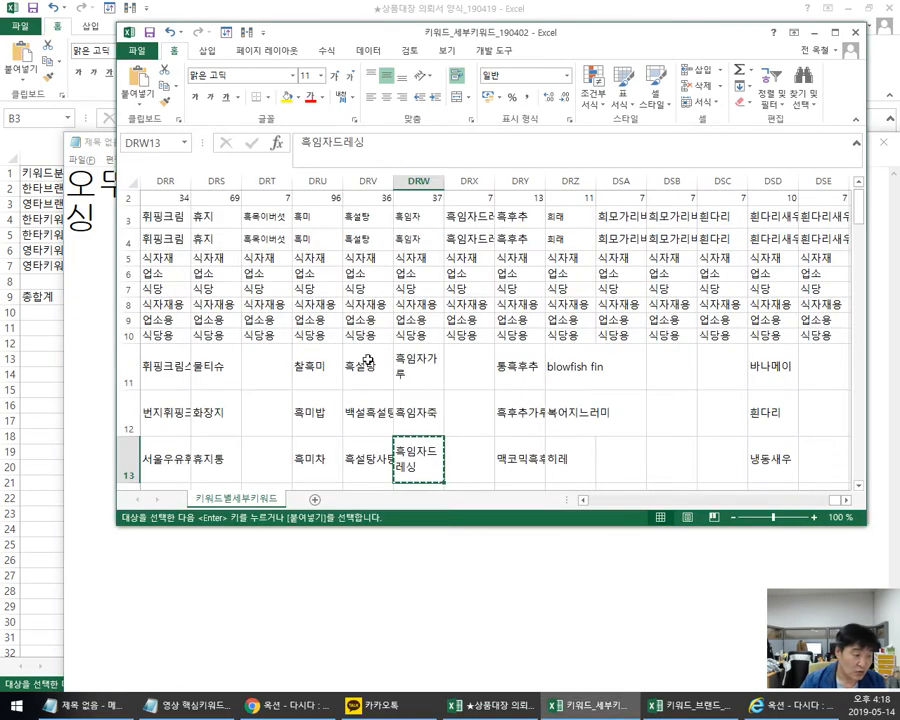
pyautogui.click(368, 273)
pyautogui.hotkey('ctrl', 'c')
pyautogui.hotkey('alt', 'Tab')
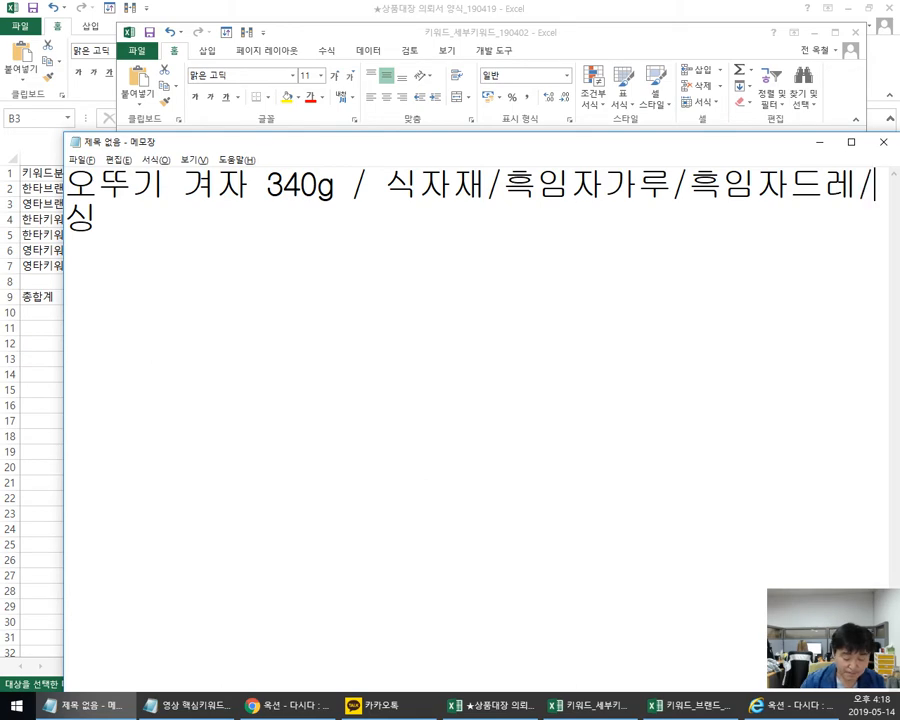
pyautogui.hotkey('ctrl', 'v')
# Step: Copy 흑임자죽 from DRW12, add it after 업소 with a slash in Notepad, and delete the stray 싱 below
pyautogui.hotkey('alt', 'Tab')
pyautogui.click(418, 420)
pyautogui.hotkey('ctrl', 'c')
pyautogui.hotkey('alt', 'Tab')
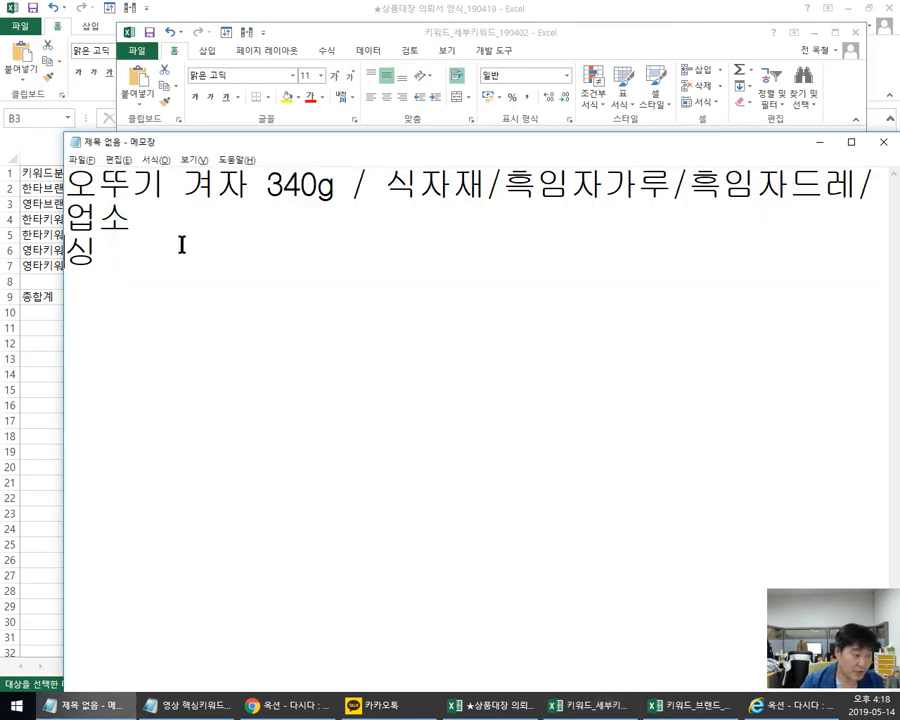
pyautogui.click(124, 252)
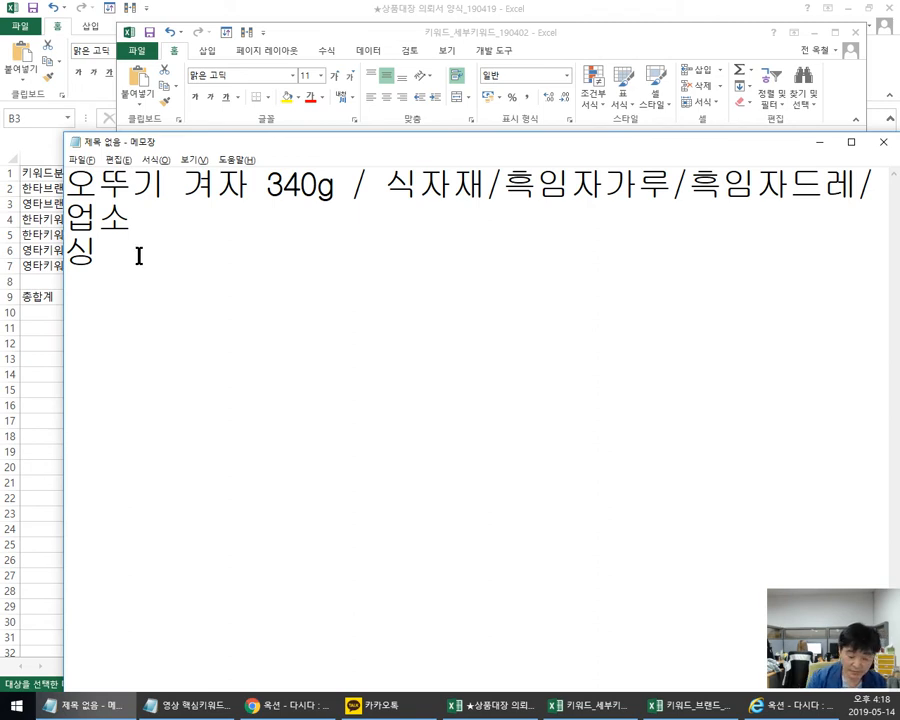
pyautogui.click(112, 153)
pyautogui.write('/')
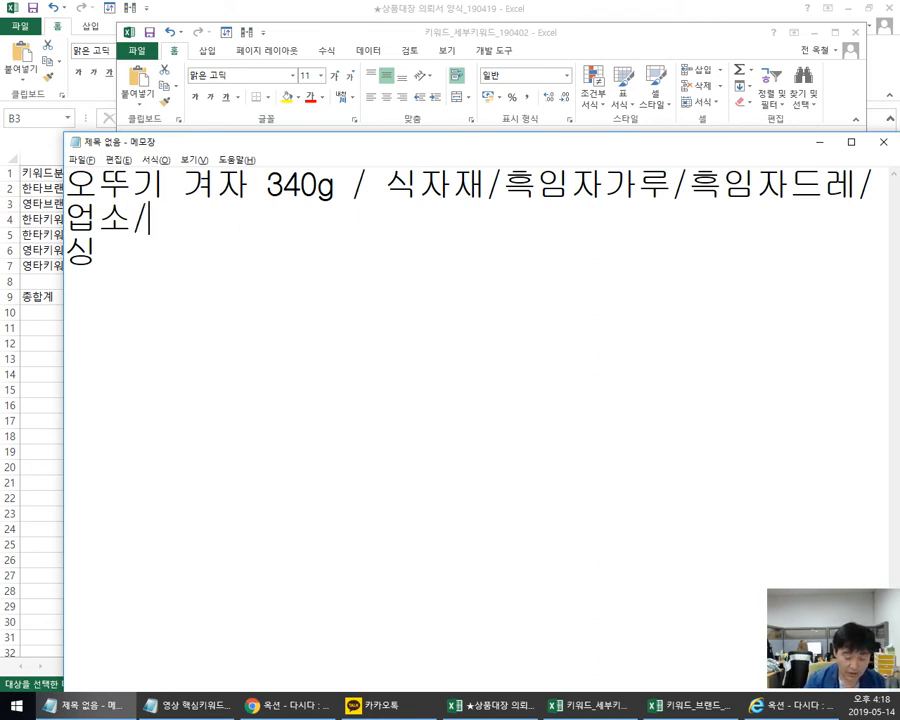
pyautogui.hotkey('ctrl', 'v')
pyautogui.moveTo(92, 292); pyautogui.dragTo(3, 286)
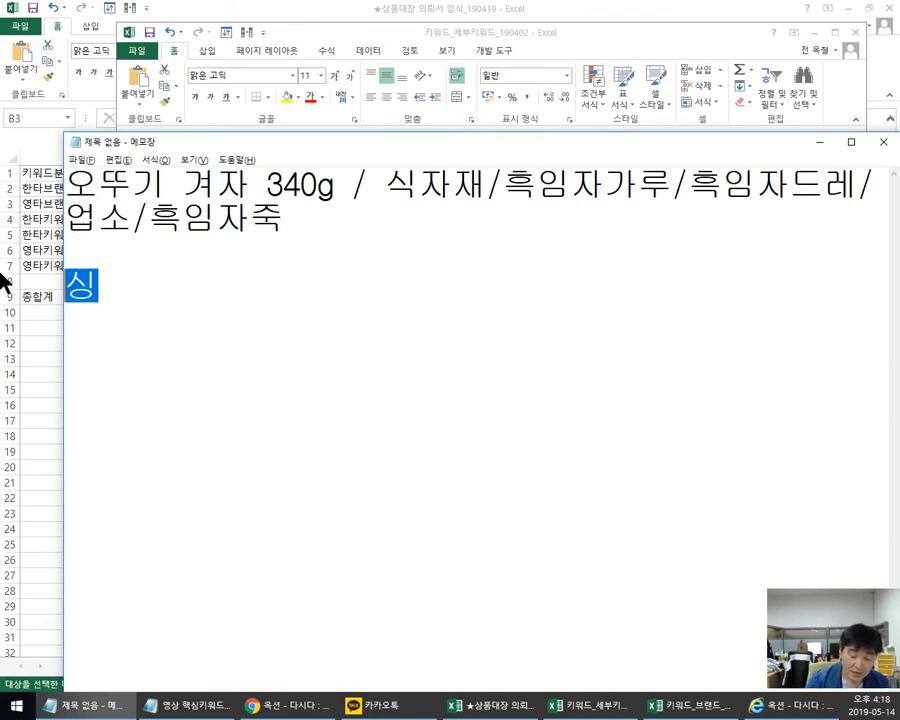
pyautogui.press('Delete')
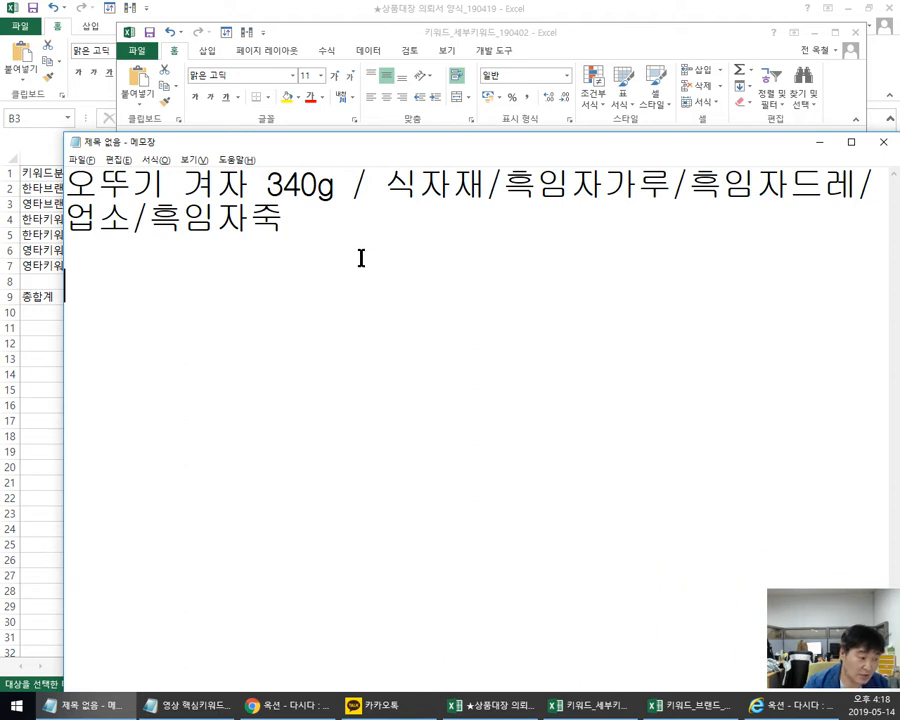
# Step: Remove the space between the first slash and 식자재, and highlight the whole product name
pyautogui.hotkey('ctrl', 'a')
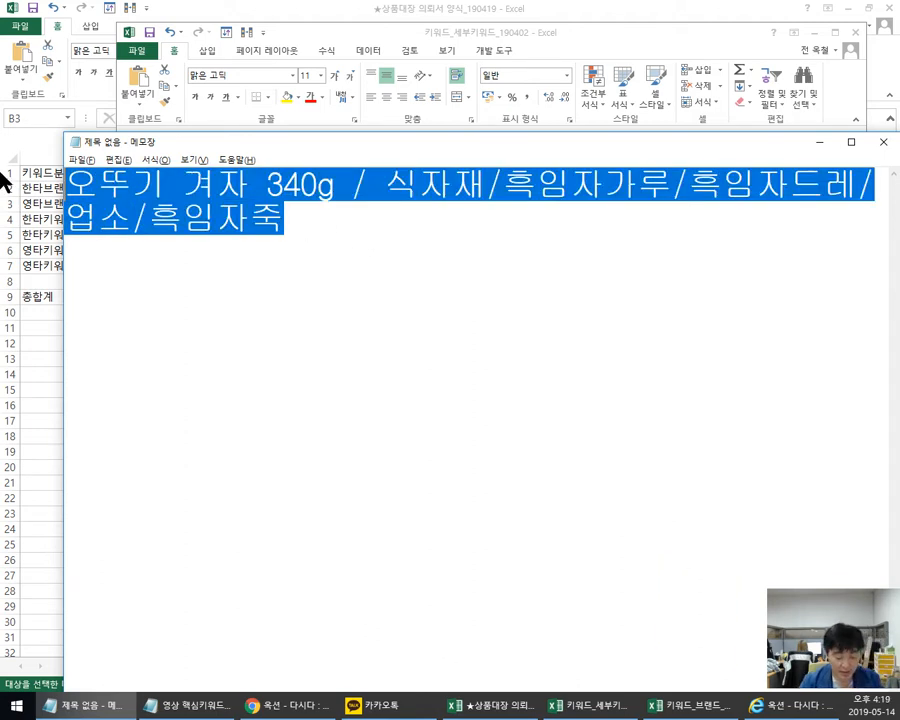
pyautogui.click(370, 254)
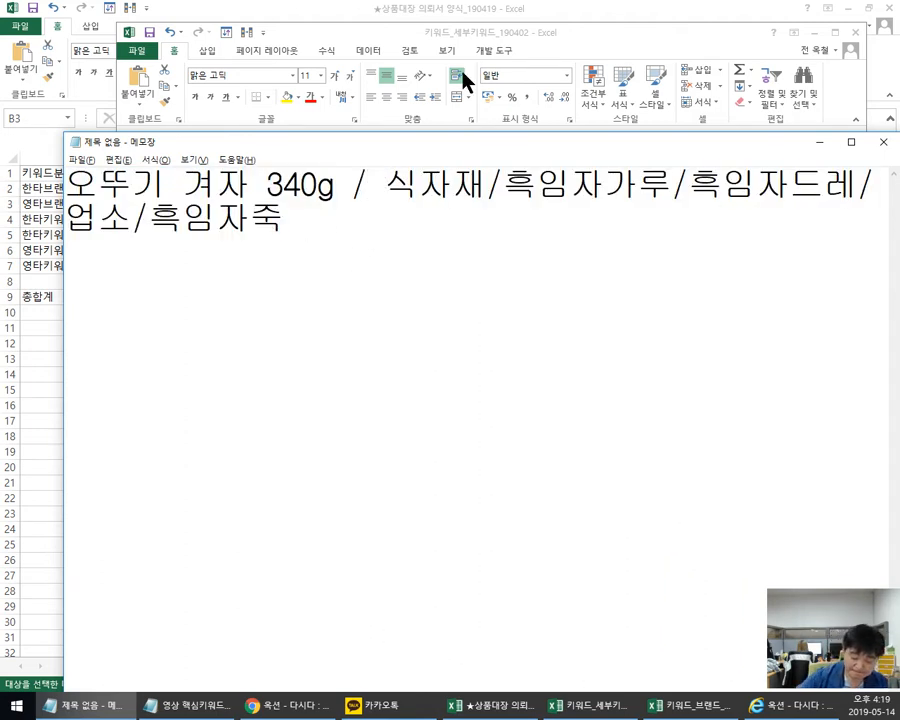
pyautogui.press('BackSpace')
pyautogui.moveTo(285, 225); pyautogui.dragTo(3, 178)
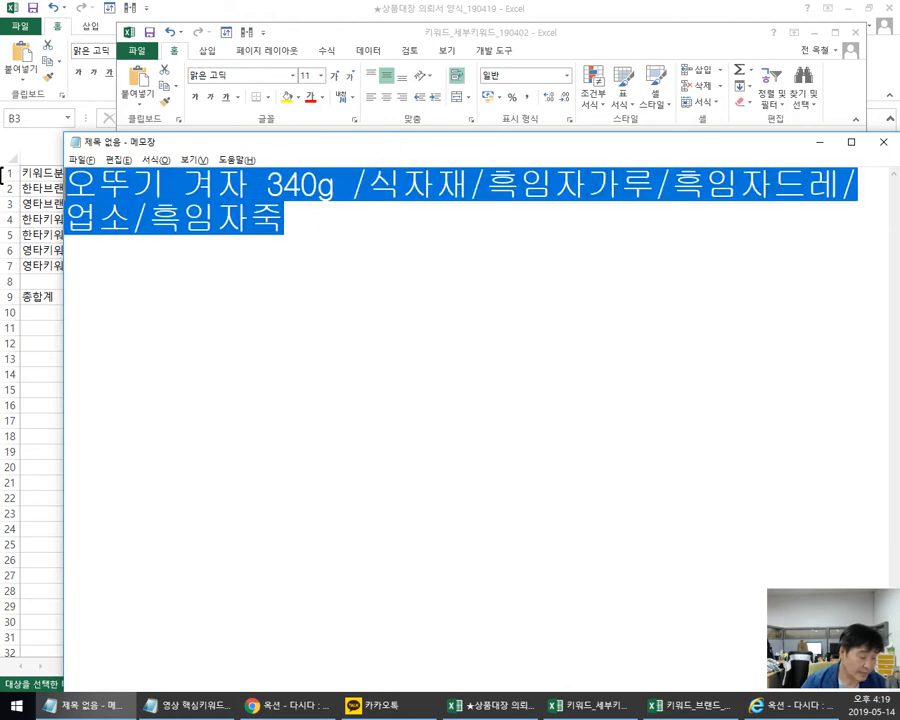
# Step: Copy the full mustard product title with its keywords from the notepad into cell A15 of the 키워드추출 sheet
pyautogui.hotkey('ctrl', 'c')
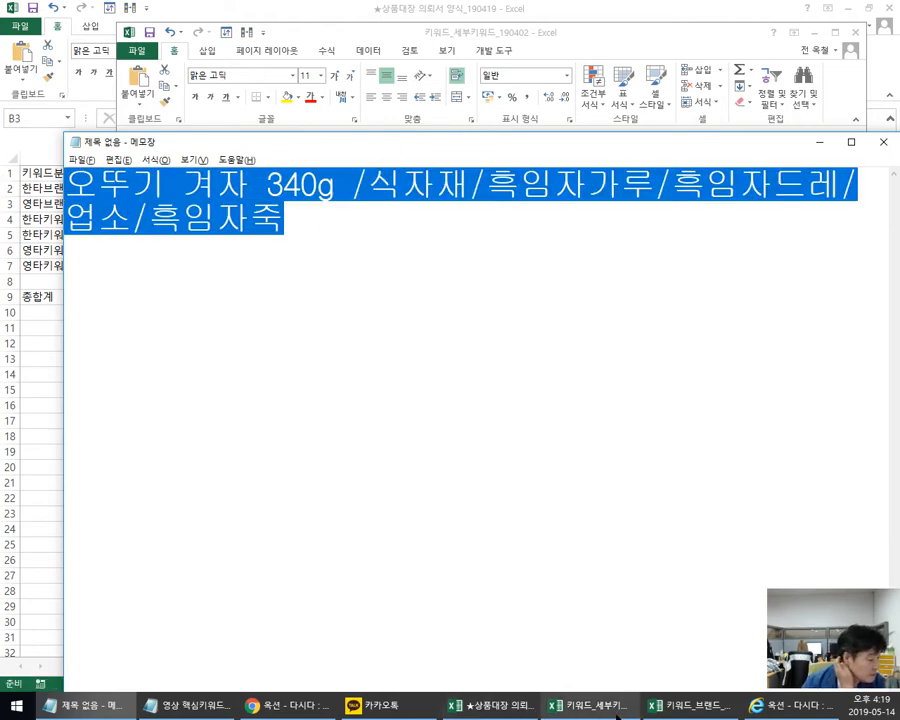
pyautogui.click(480, 705)
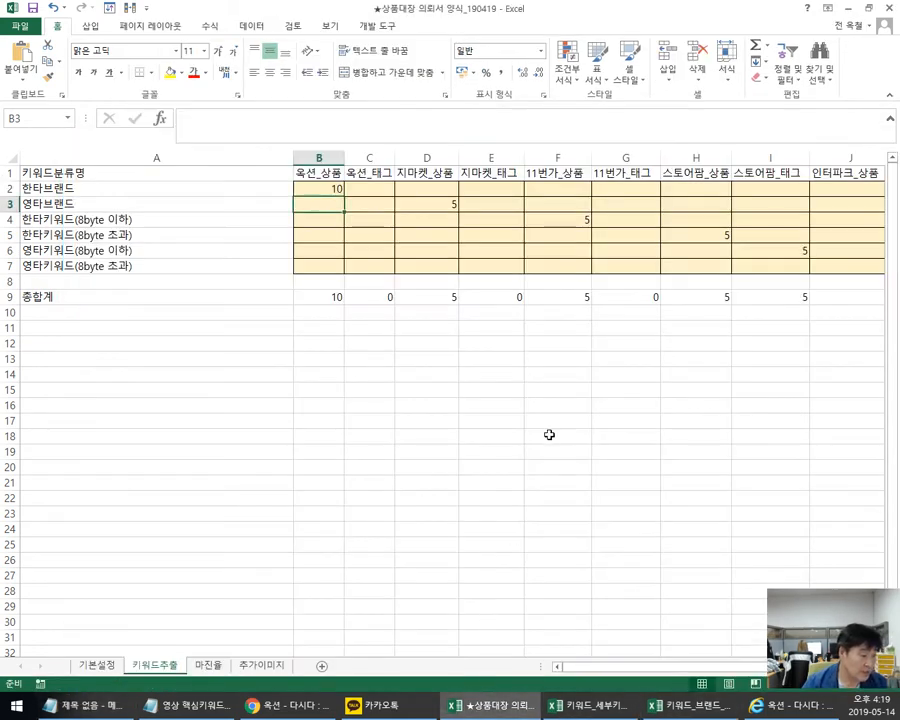
pyautogui.moveTo(131, 380); pyautogui.dragTo(150, 391)
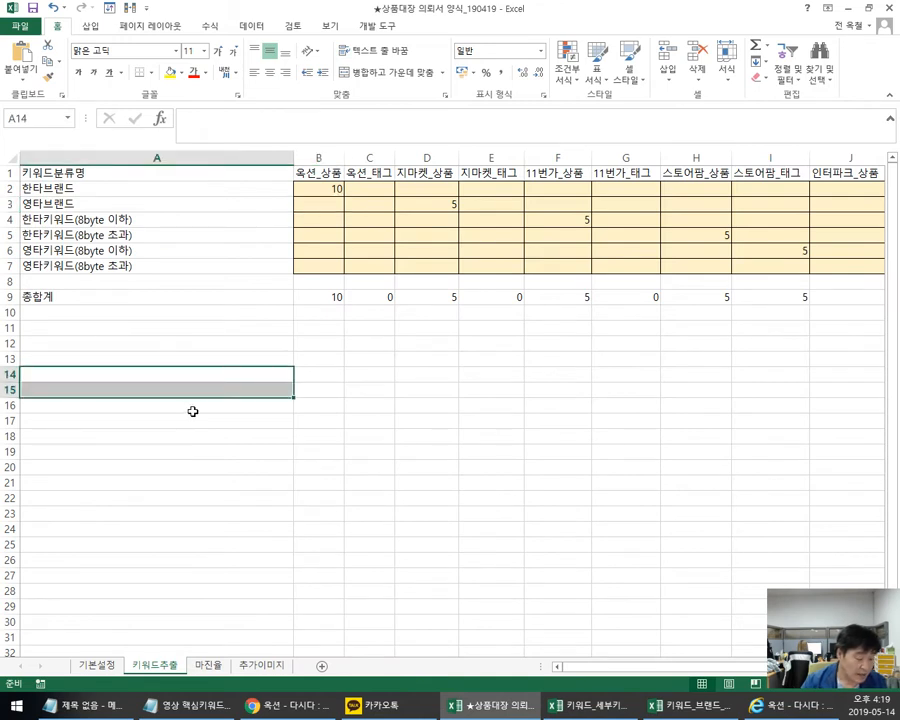
pyautogui.click(110, 386)
pyautogui.hotkey('ctrl', 'v')
pyautogui.click(352, 432)
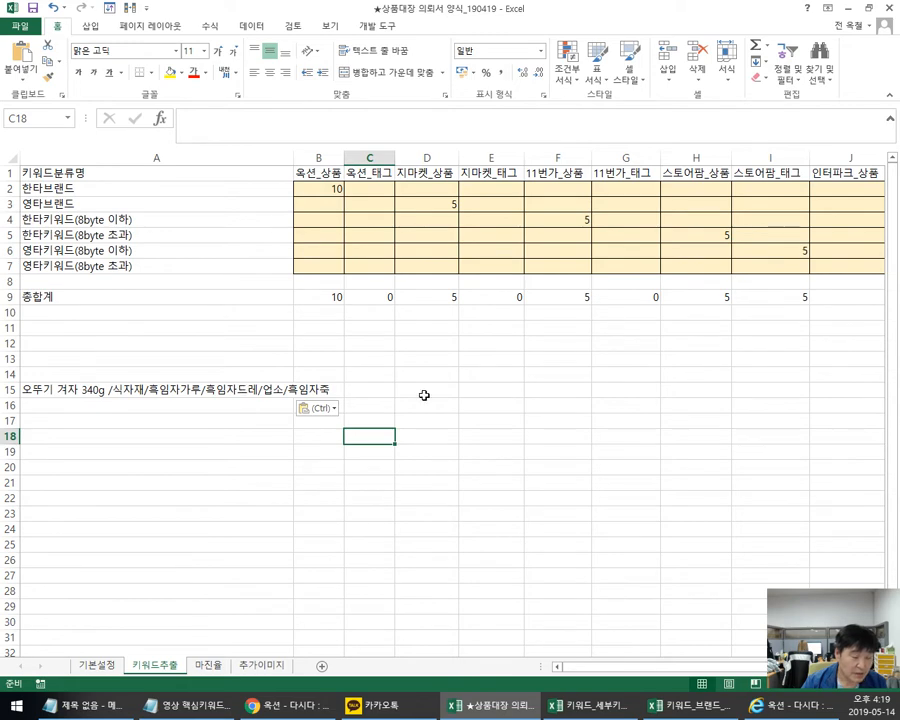
# Step: Check the product name byte limit for 옥션 on the 기본설정 sheet, and return to the 키워드추출 sheet
pyautogui.click(98, 664)
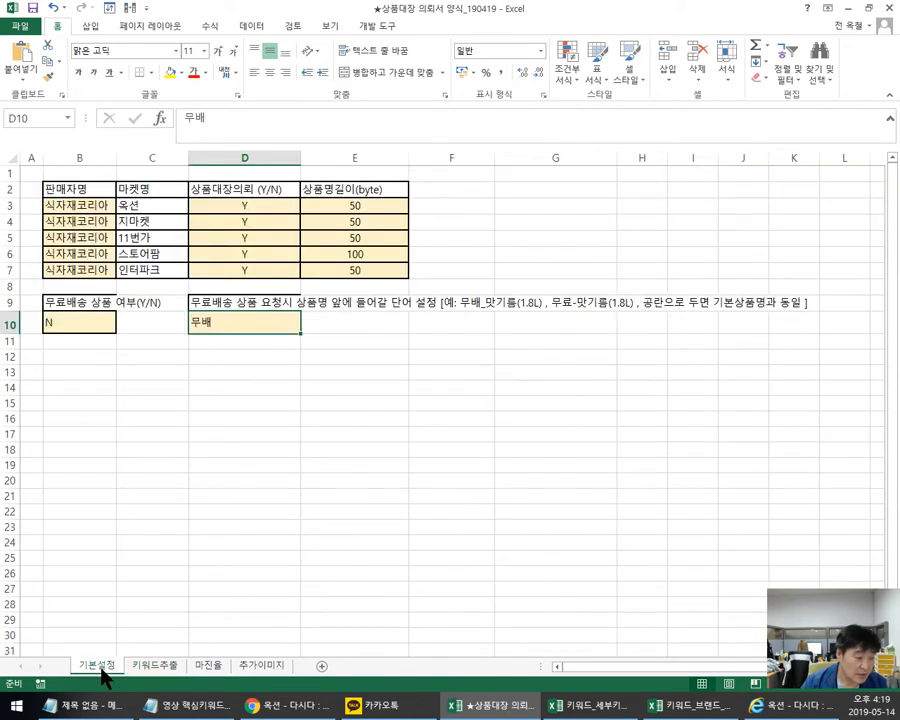
pyautogui.click(357, 206)
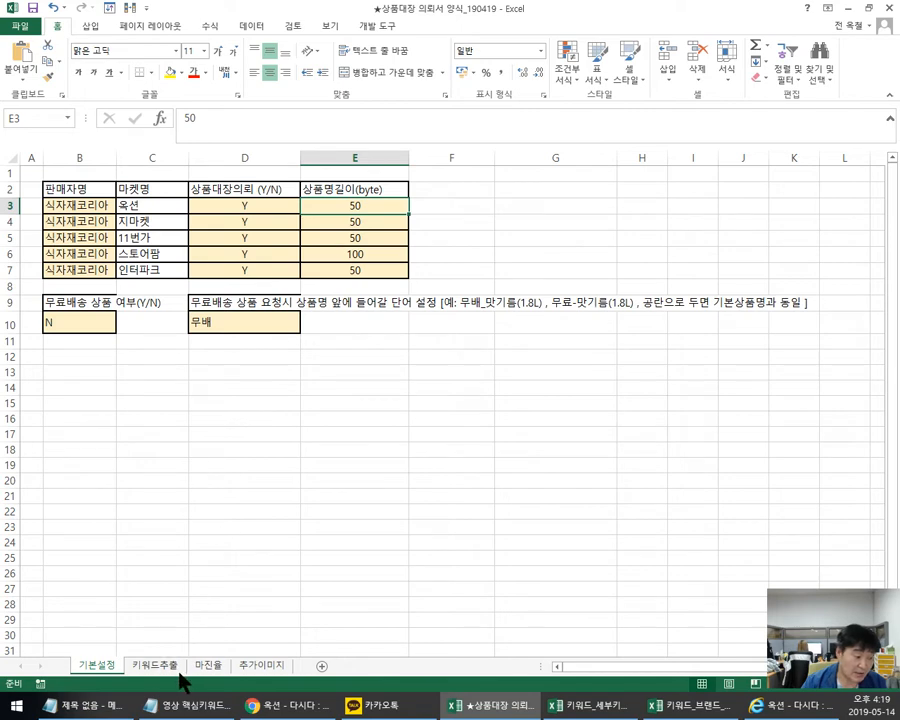
pyautogui.click(135, 668)
# Step: Enter the formula +lenb(A15) in cell C15 to calculate the byte length of the product title
pyautogui.click(370, 390)
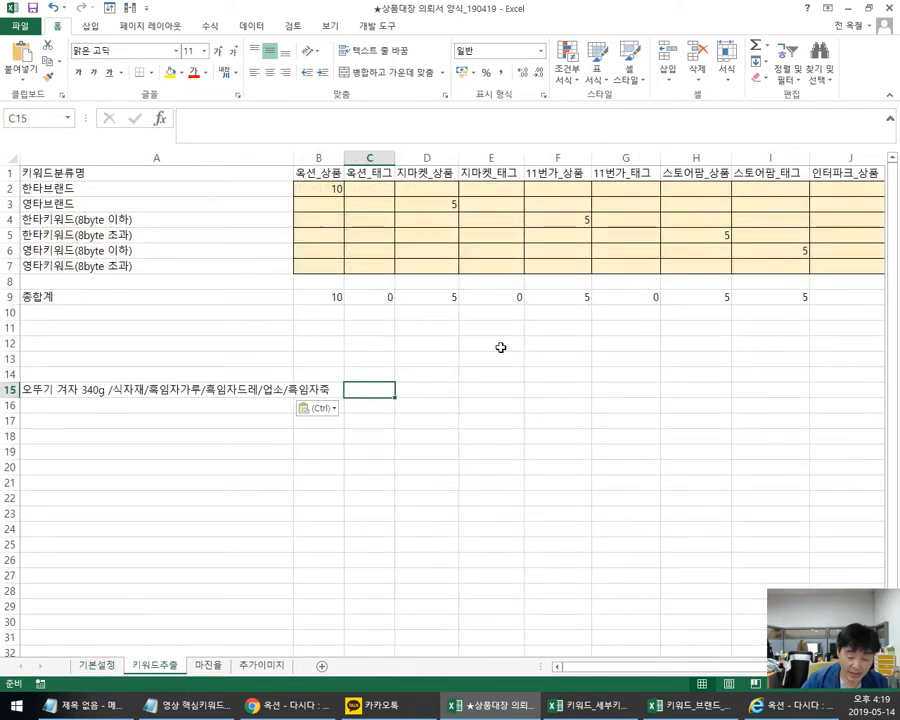
pyautogui.write('+ㅣㄷ')
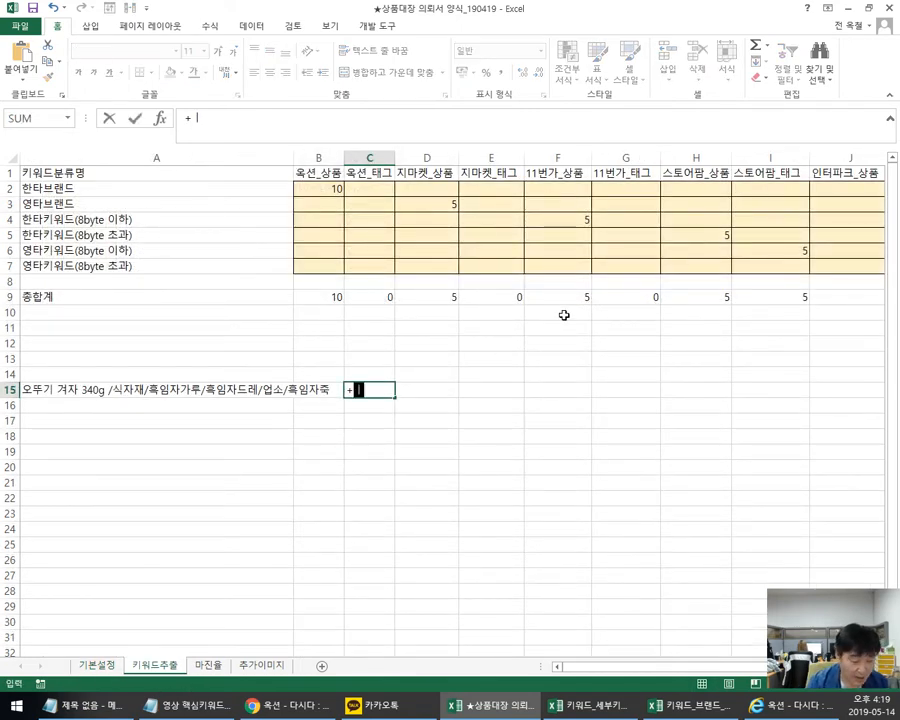
pyautogui.press('BackSpace')
pyautogui.press('BackSpace')
pyautogui.write('l')
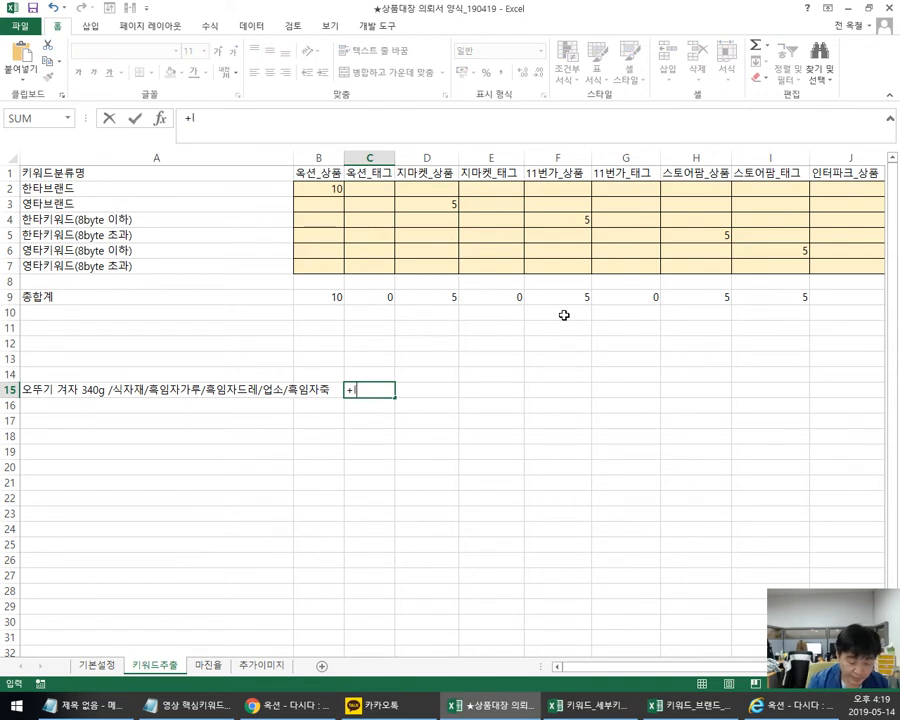
pyautogui.write('enb(')
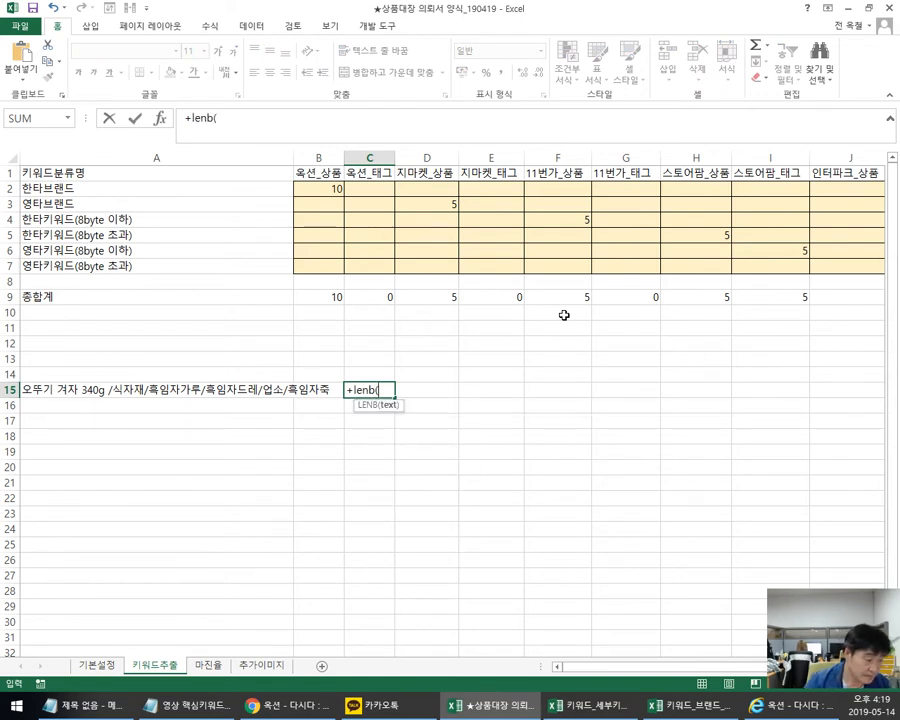
pyautogui.click(188, 388)
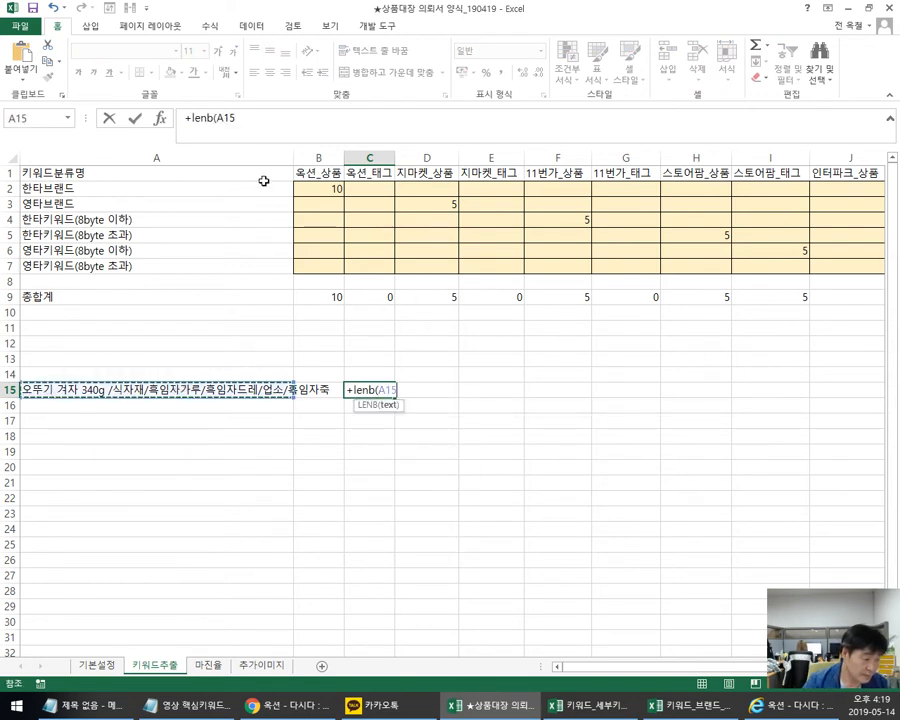
pyautogui.click(265, 121)
pyautogui.write(')')
pyautogui.press('Return')
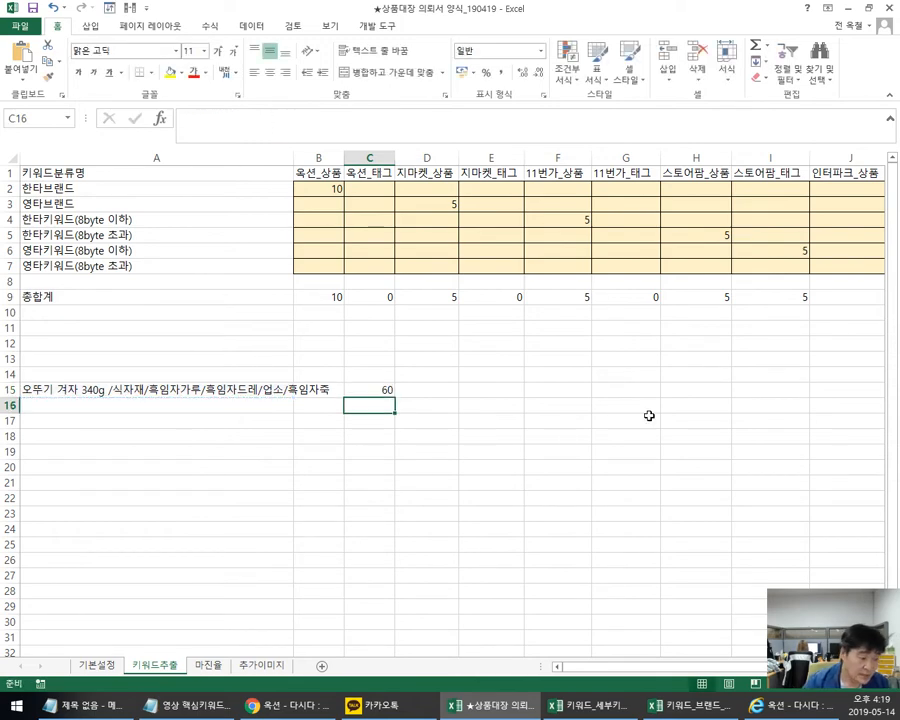
pyautogui.click(360, 389)
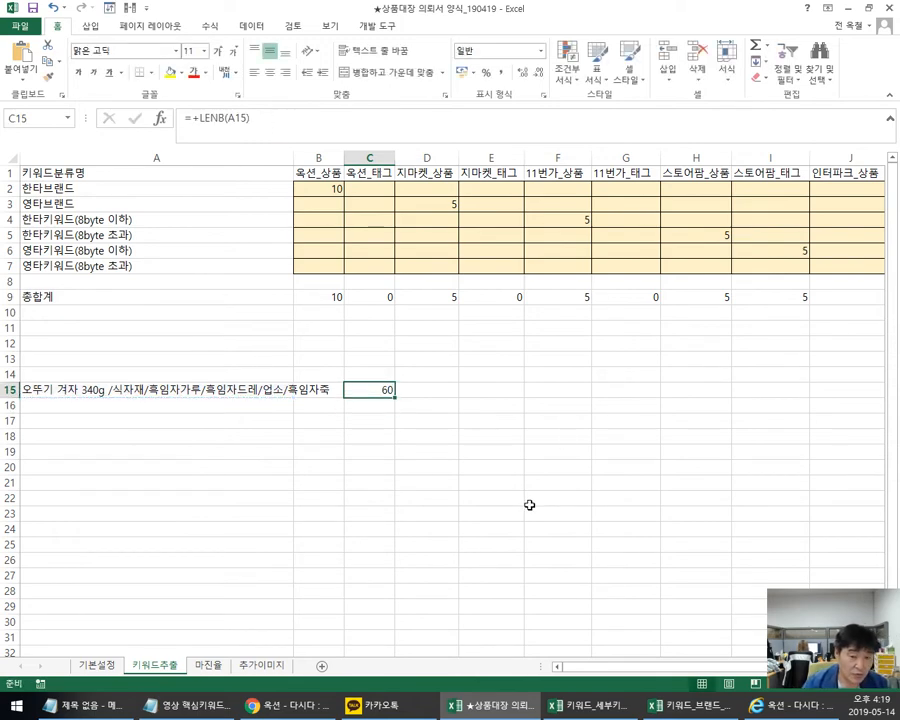
# Step: Shorten the product title in A15 to "오뚜기 겨자 340g /식자재/흑임자가루/흑임자드레/업"
pyautogui.click(230, 389)
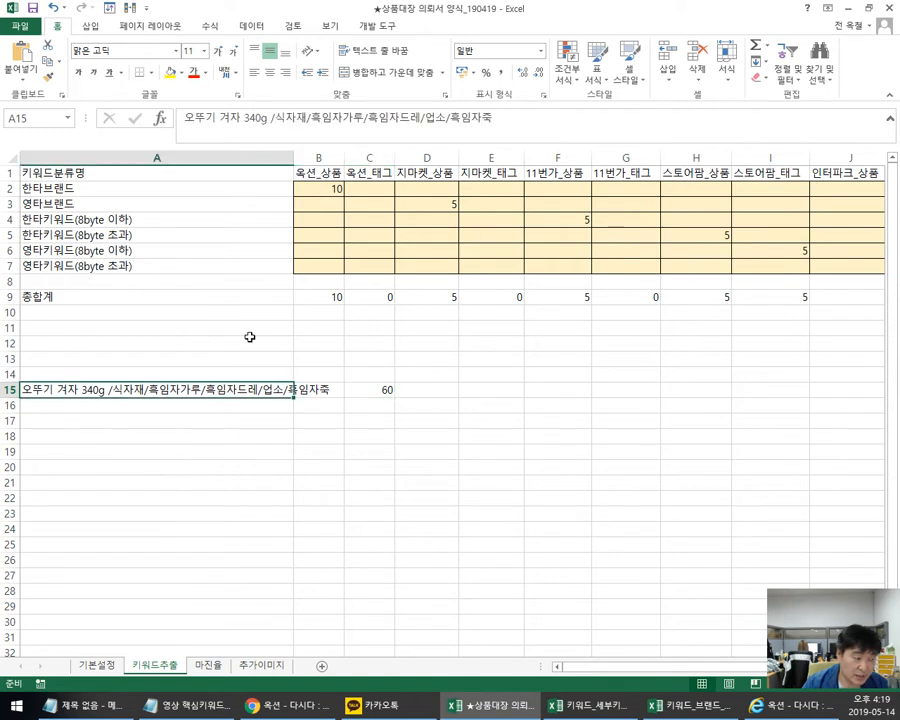
pyautogui.click(503, 111)
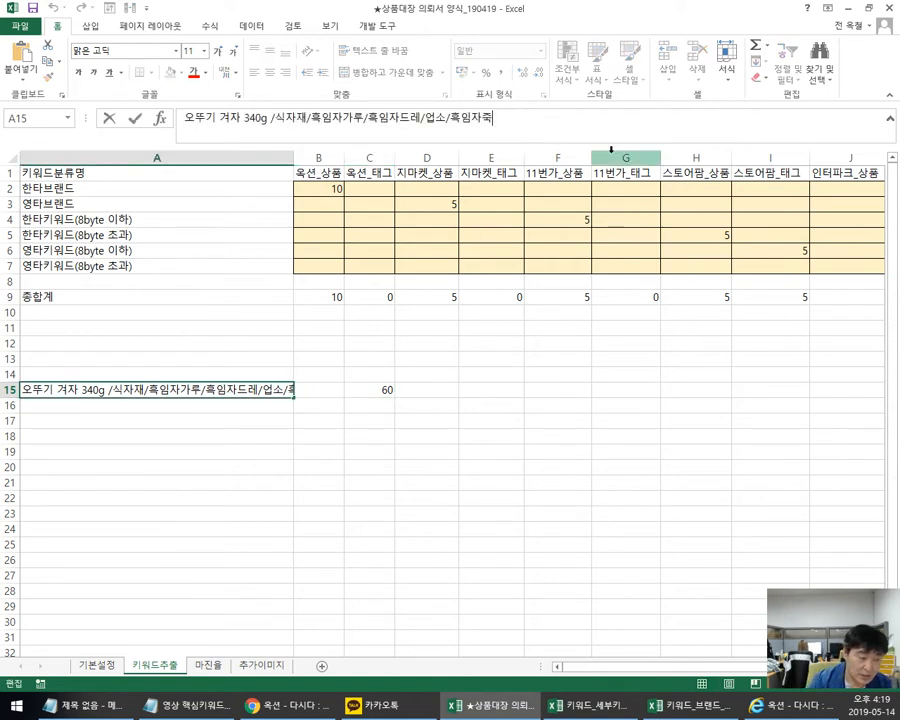
pyautogui.press('BackSpace')
pyautogui.press('BackSpace')
pyautogui.press('BackSpace')
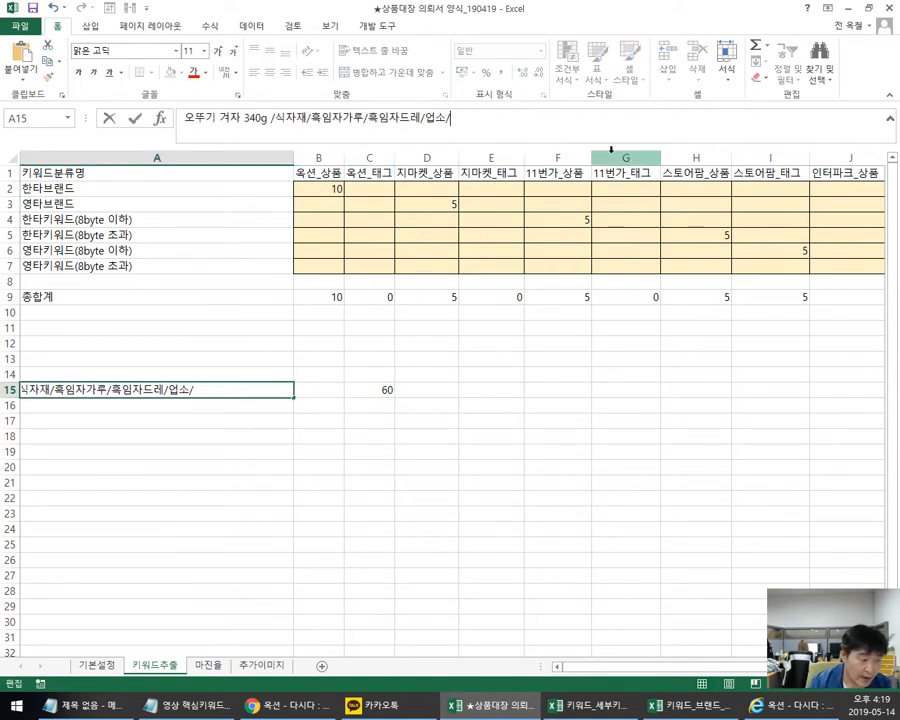
pyautogui.press('Return')
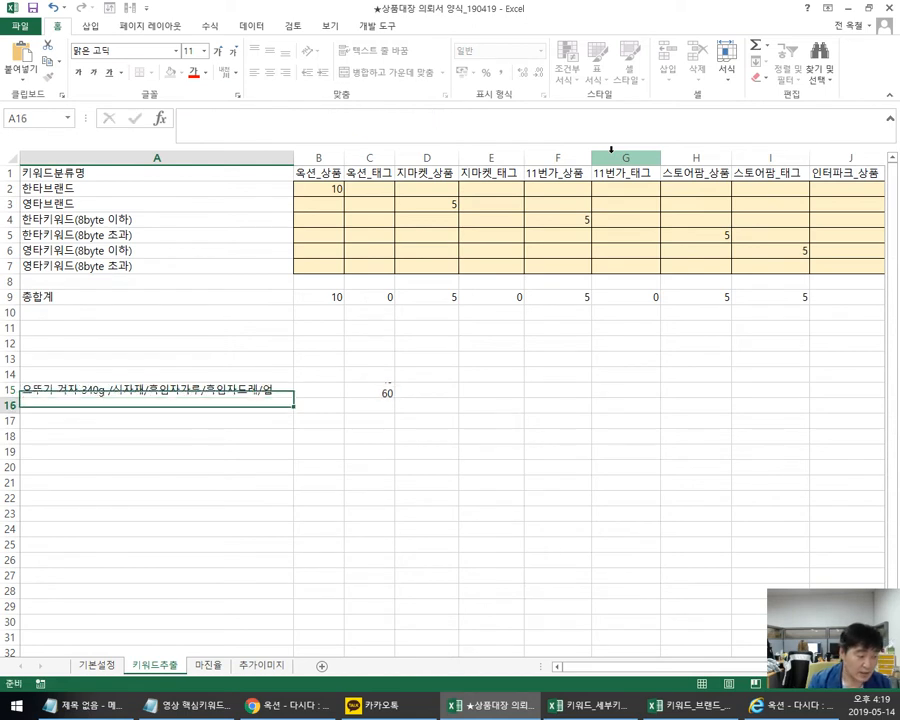
pyautogui.click(144, 388)
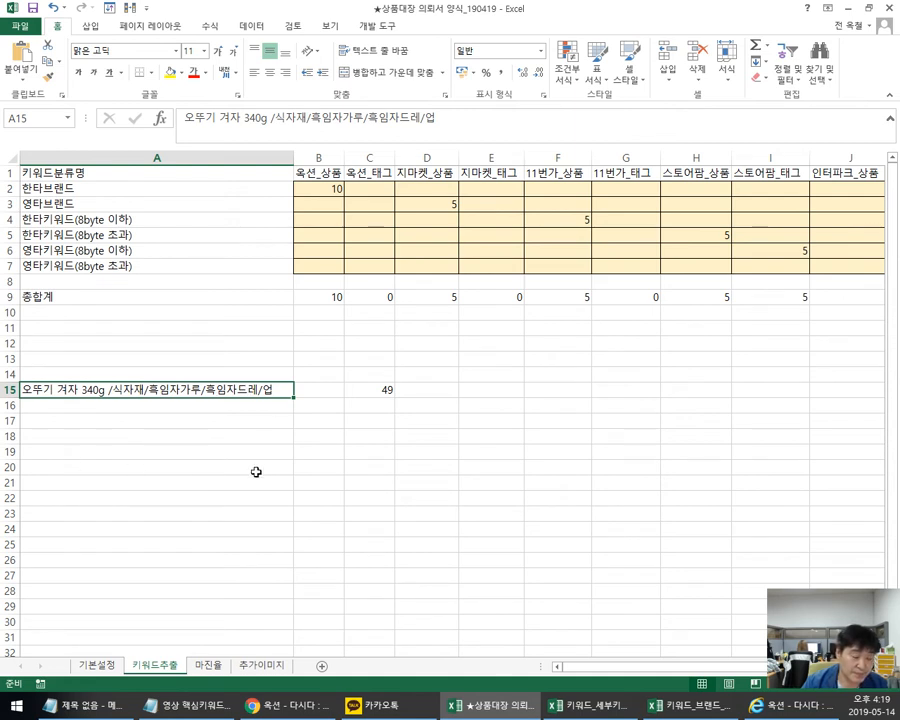
pyautogui.click(328, 188)
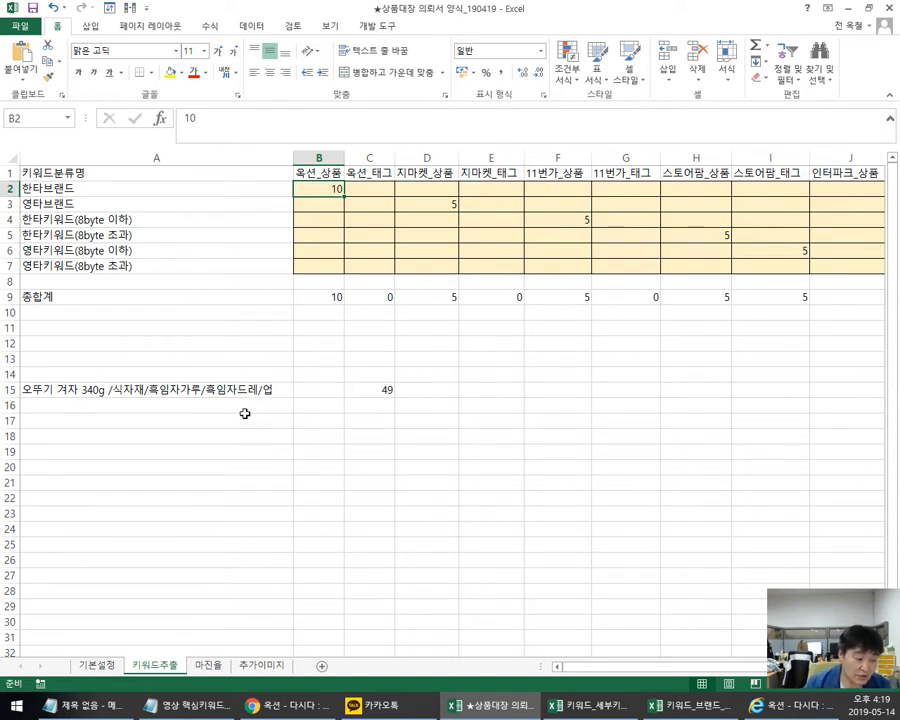
pyautogui.click(285, 390)
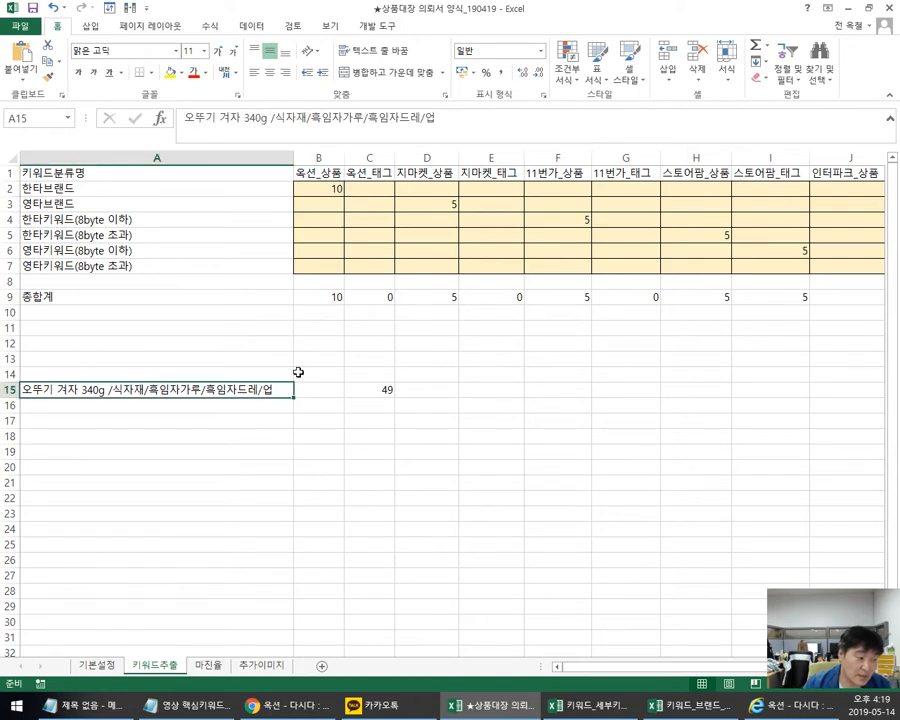
pyautogui.click(335, 188)
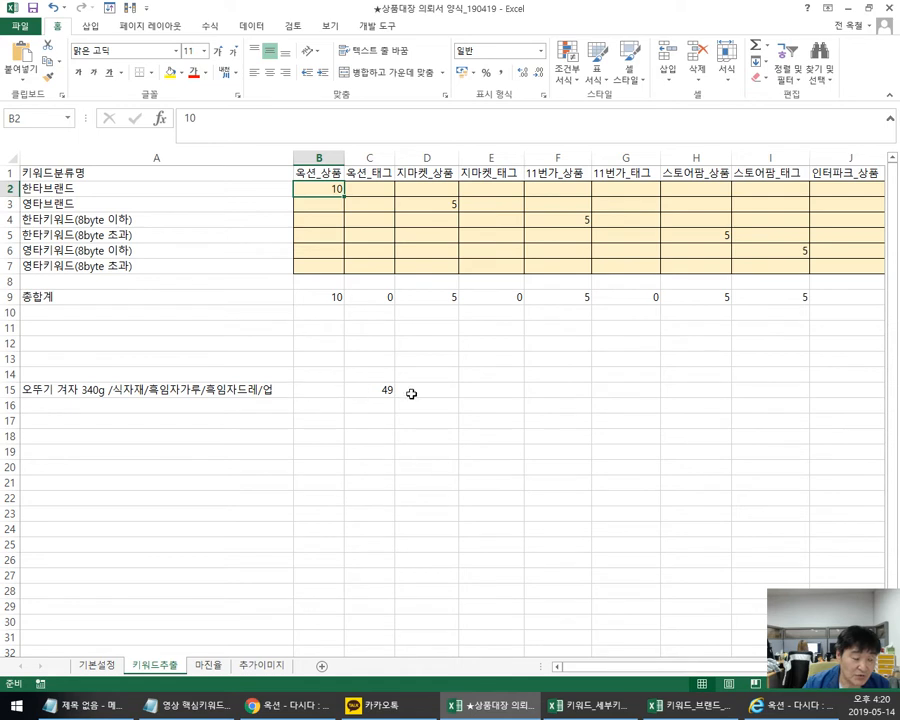
# Step: Delete all the slash-separated keywords from the title in A15, keeping only "오뚜기 겨자 340g"
pyautogui.click(86, 393)
pyautogui.moveTo(274, 117); pyautogui.dragTo(805, 142)
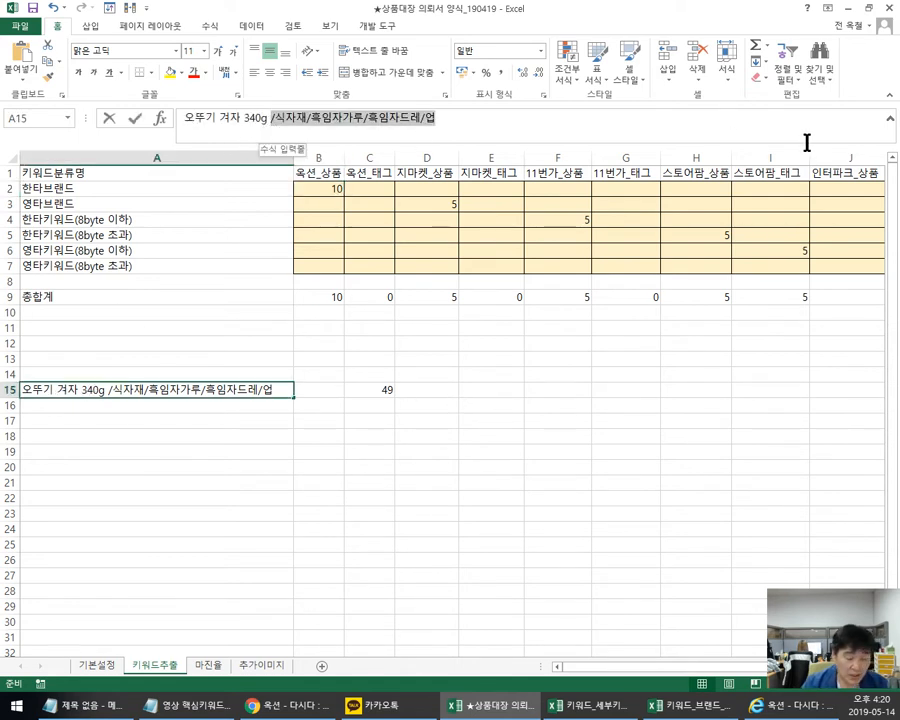
pyautogui.press('BackSpace')
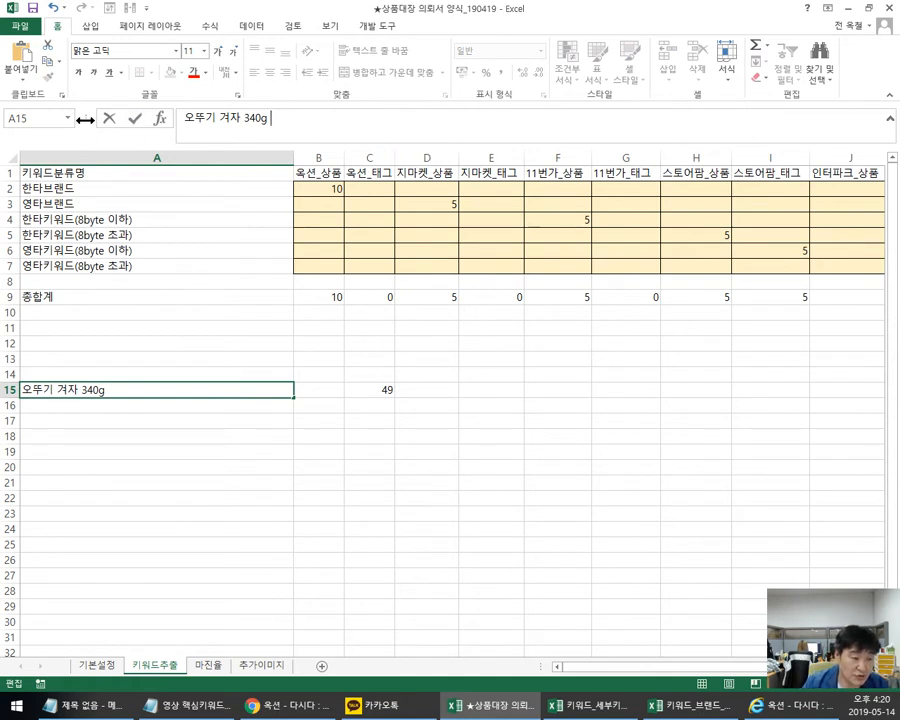
pyautogui.click(317, 186)
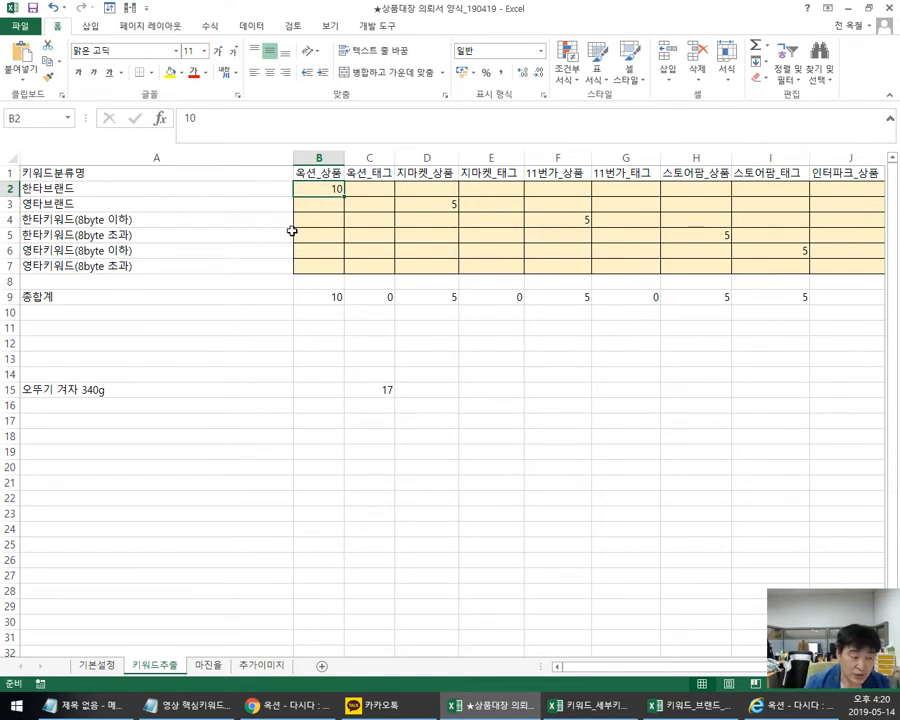
# Step: Set the 옥션_상품 keyword count for 한타브랜드 to 3 in cell B2
pyautogui.click(103, 395)
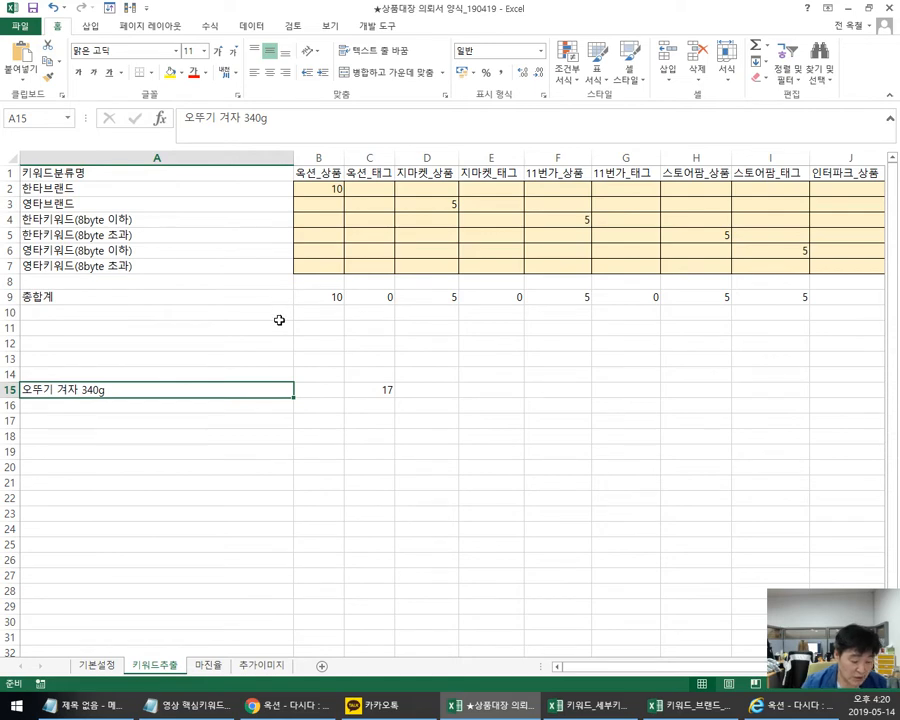
pyautogui.click(321, 186)
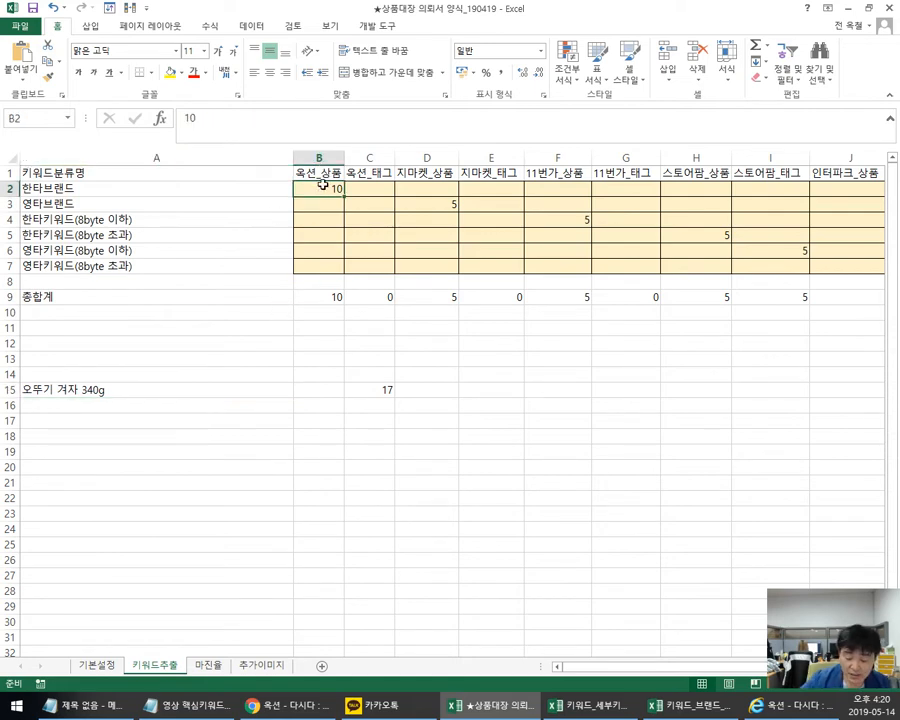
pyautogui.write('3')
pyautogui.press('Return')
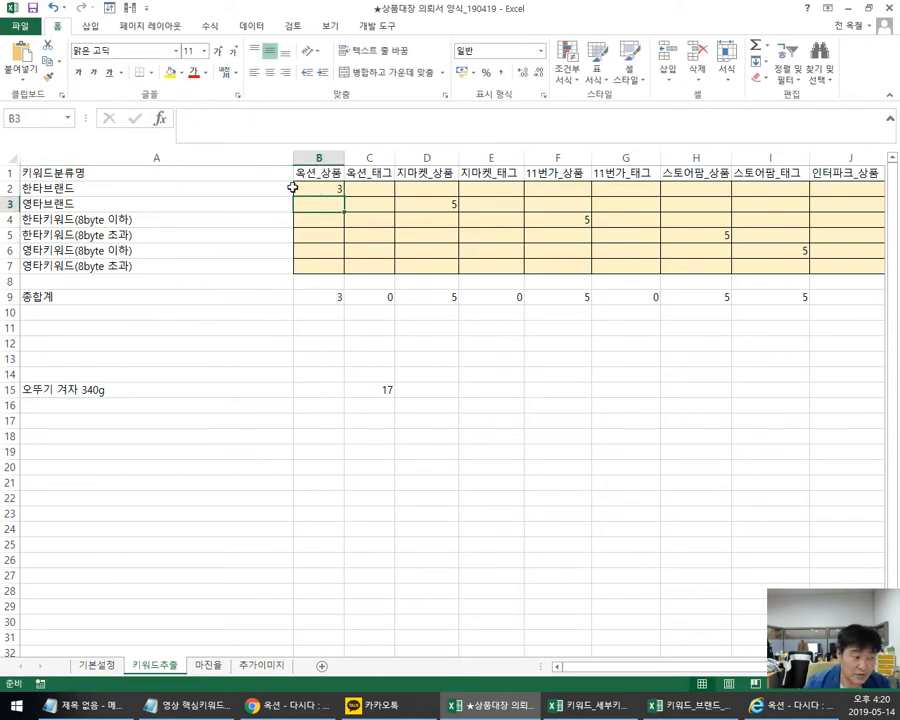
pyautogui.press('Up')
# Step: Switch to the 키워드_세부키워드_190402 workbook and widen the 흑설탕 keyword column DRV
pyautogui.click(97, 390)
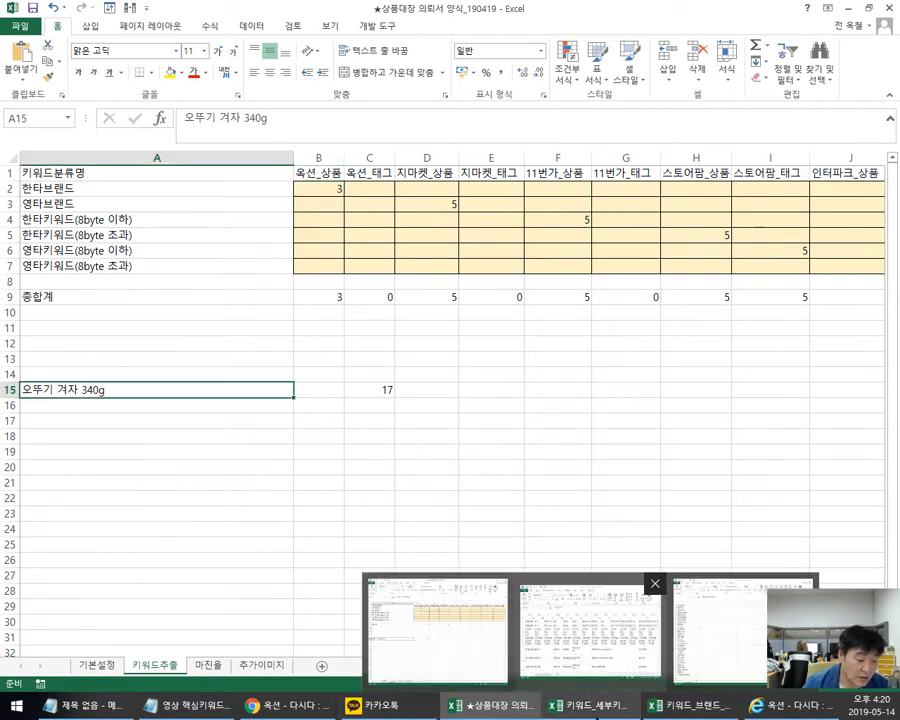
pyautogui.click(575, 640)
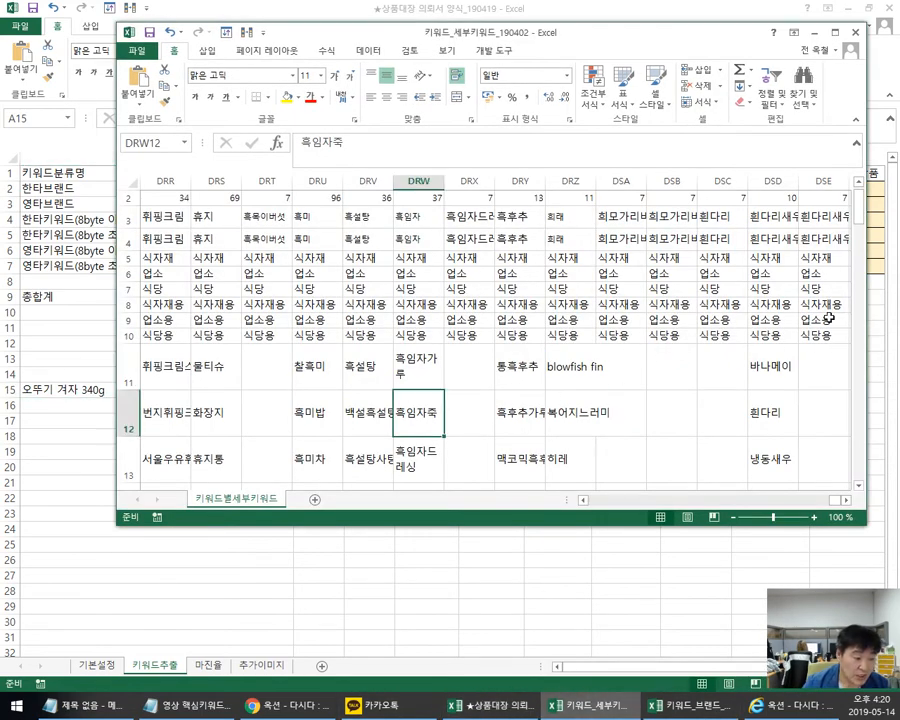
pyautogui.moveTo(858, 203)
pyautogui.mouseDown()
pyautogui.moveTo(858, 225)
pyautogui.moveTo(858, 196)
pyautogui.mouseUp()
pyautogui.moveTo(397, 186); pyautogui.dragTo(467, 184)
# Step: Copy the 업소 keyword cell DRV6 and append a slash to the product title in A15 of the request workbook
pyautogui.click(390, 299)
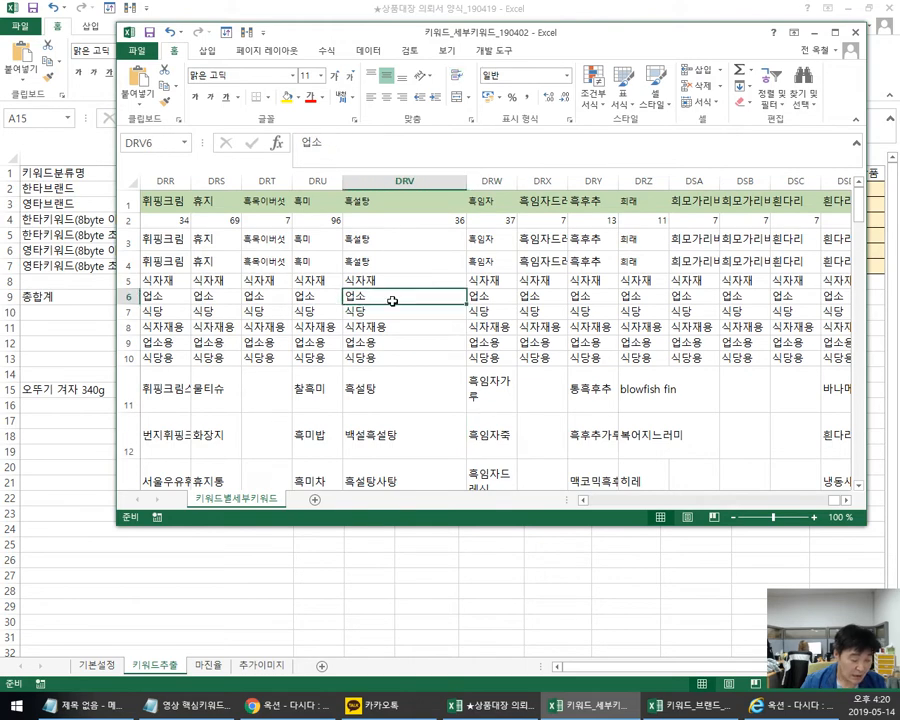
pyautogui.hotkey('ctrl', 'c')
pyautogui.hotkey('alt', 'Tab')
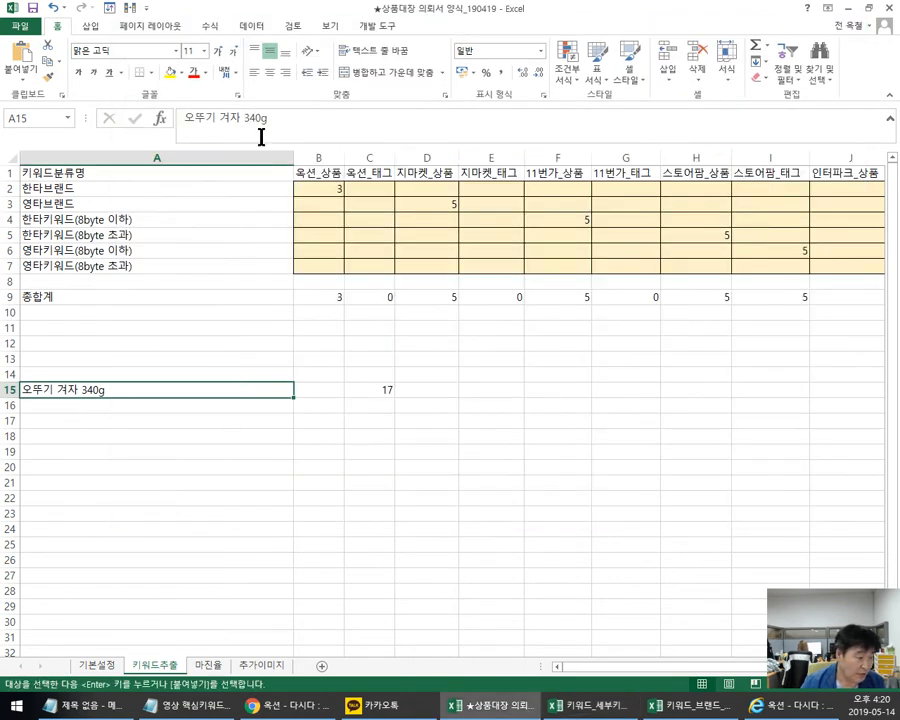
pyautogui.click(313, 121)
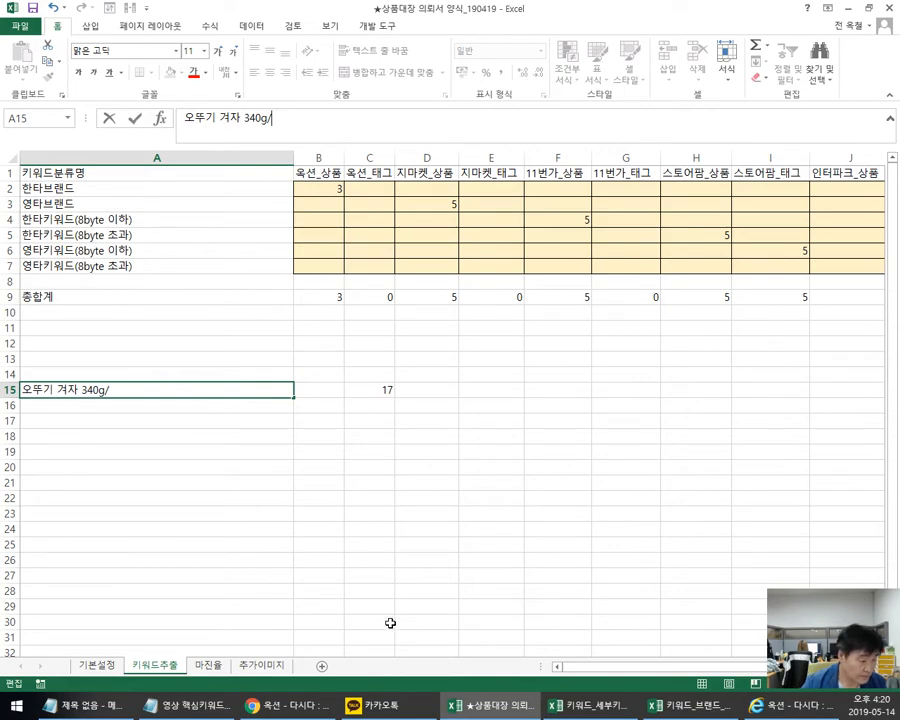
# Step: Copy the text 업소 from cell DRV6 of the detailed keyword workbook and paste it after the slash in A15
pyautogui.hotkey('alt', 'Tab')
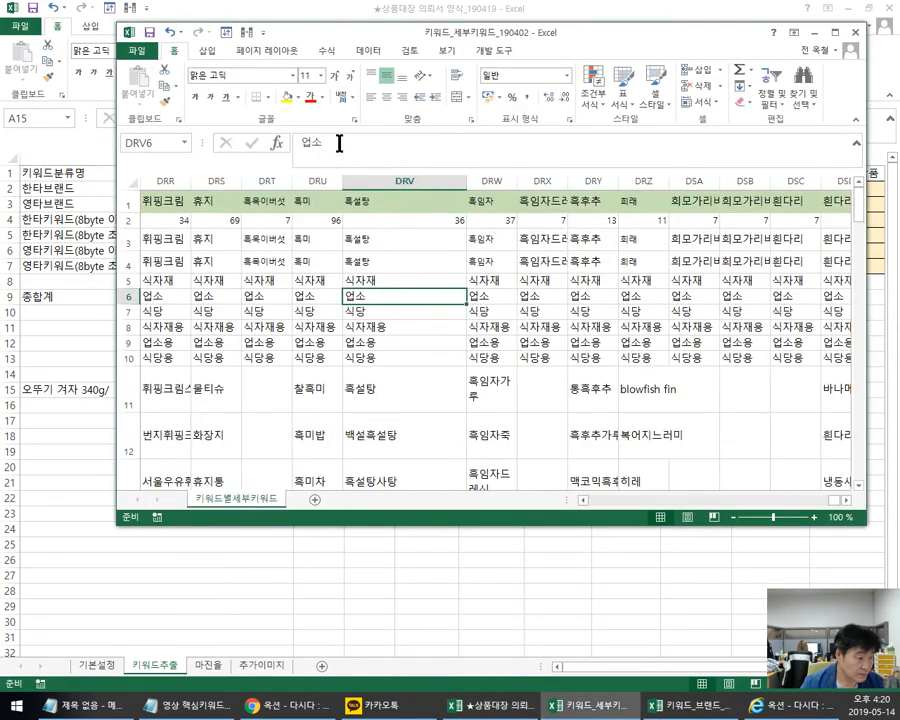
pyautogui.moveTo(339, 143); pyautogui.dragTo(192, 140)
pyautogui.hotkey('ctrl', 'c')
pyautogui.hotkey('alt', 'Tab')
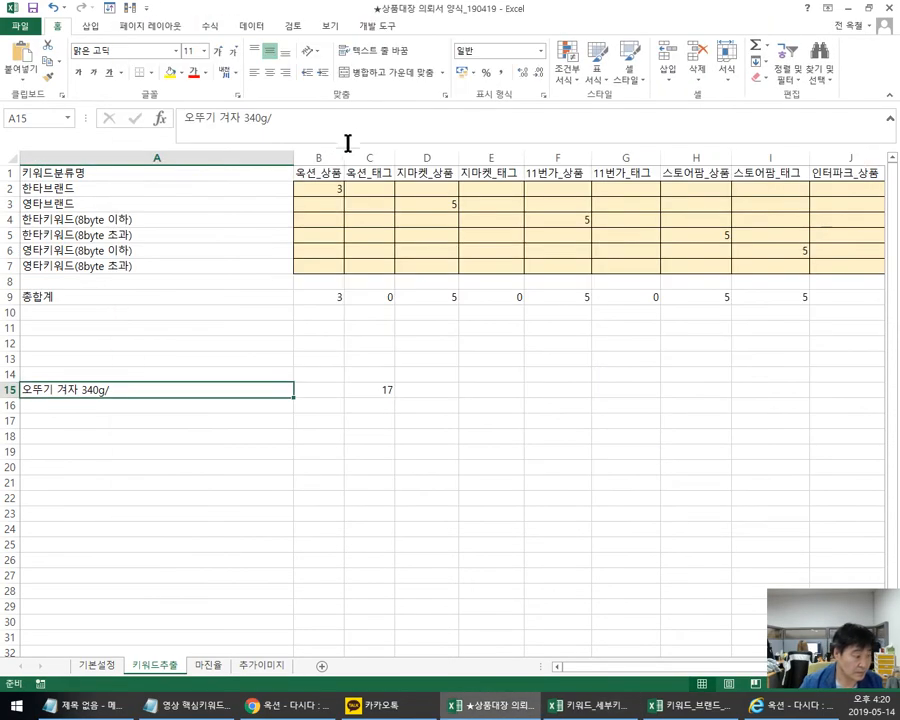
pyautogui.click(296, 119)
pyautogui.hotkey('ctrl', 'v')
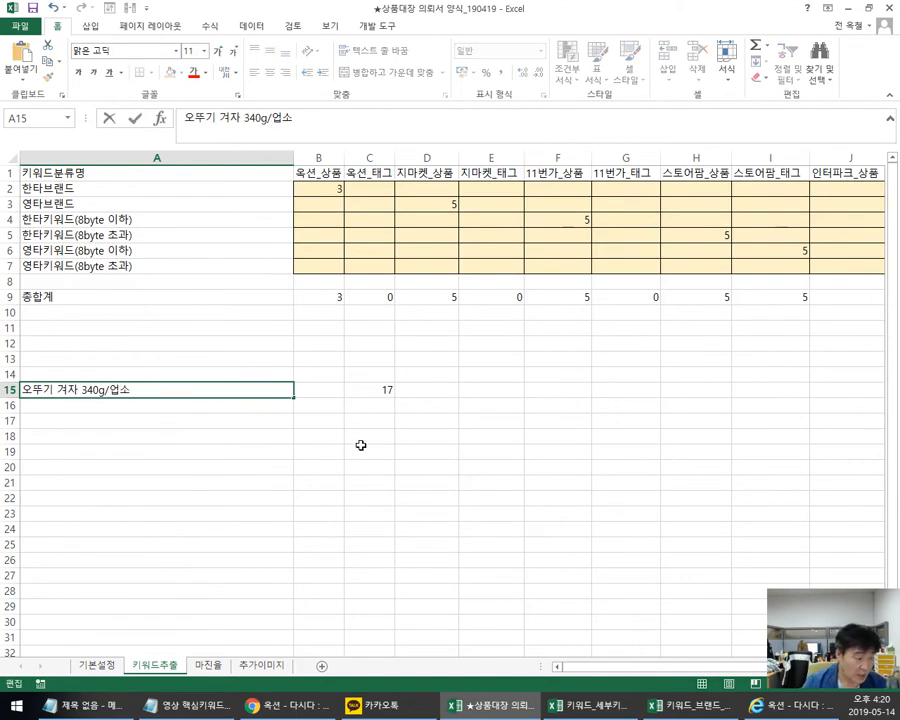
# Step: Copy the text 식당 from cell DRV7 of the detailed keyword workbook and append it after a new slash to the title in A15
pyautogui.click(406, 435)
pyautogui.hotkey('alt', 'Tab')
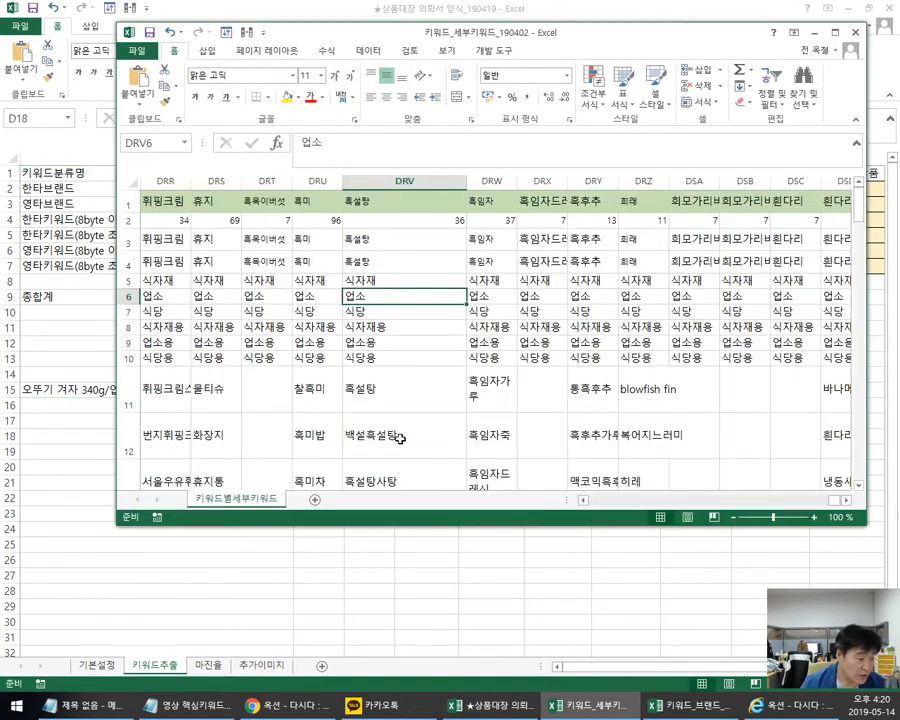
pyautogui.click(381, 316)
pyautogui.moveTo(304, 143); pyautogui.dragTo(245, 147)
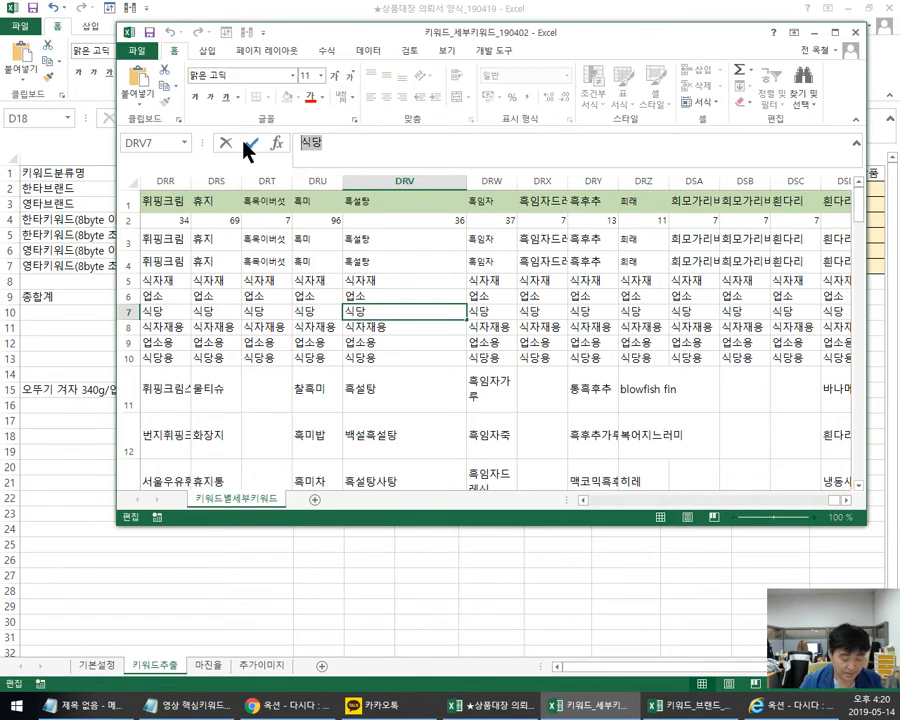
pyautogui.click(228, 548)
pyautogui.click(163, 389)
pyautogui.click(403, 117)
pyautogui.write('/')
pyautogui.hotkey('ctrl', 'v')
pyautogui.click(396, 448)
# Step: Copy the text 흑설탕 from cell DRV11 of the detailed keyword workbook and append it after a slash to the title in A15
pyautogui.hotkey('alt', 'Tab')
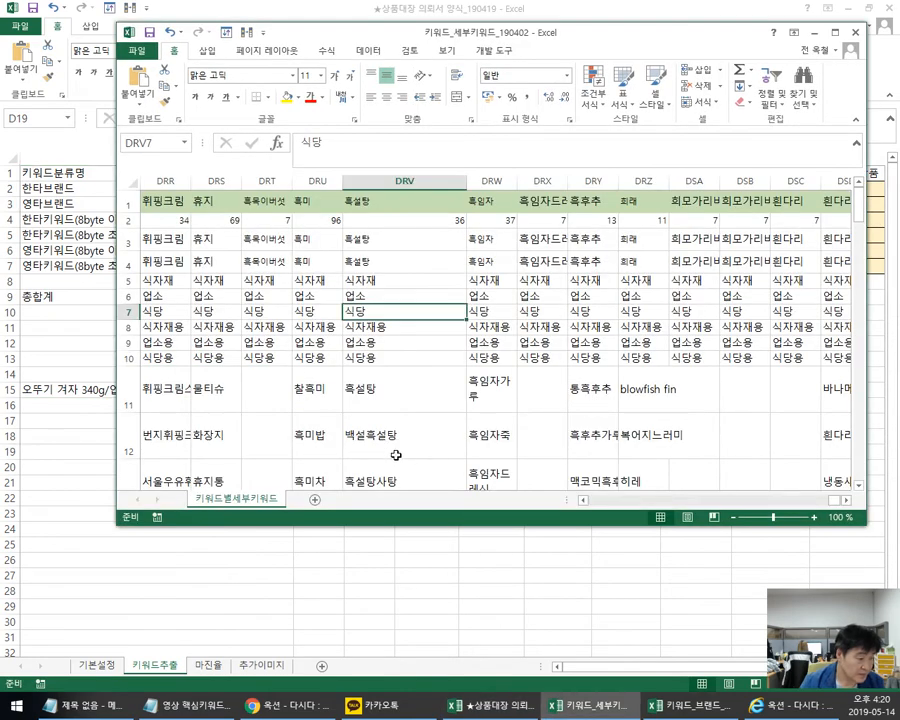
pyautogui.click(384, 388)
pyautogui.click(366, 142)
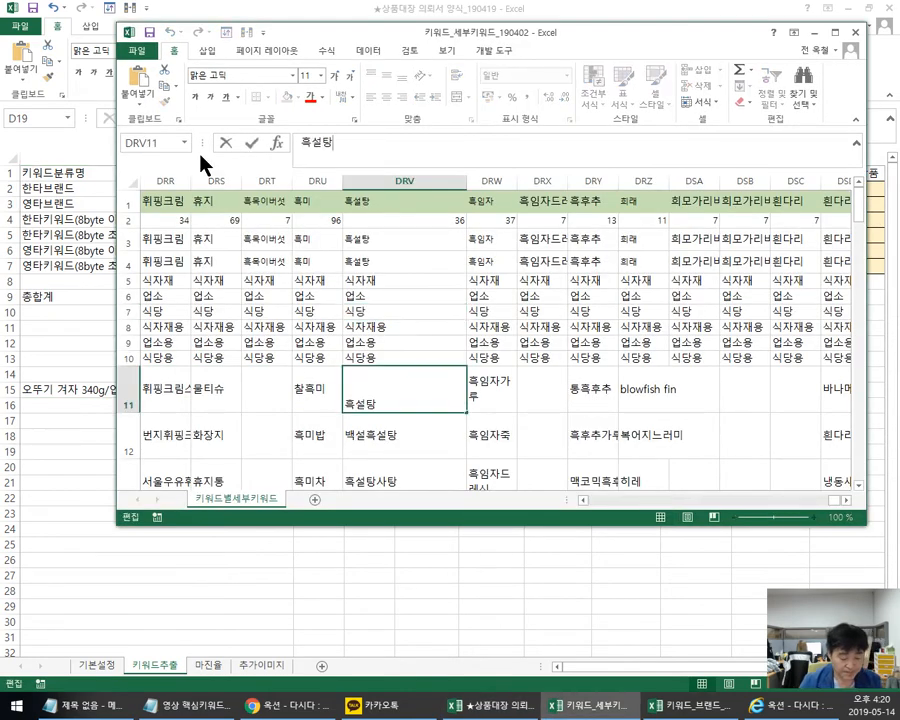
pyautogui.doubleClick(379, 149)
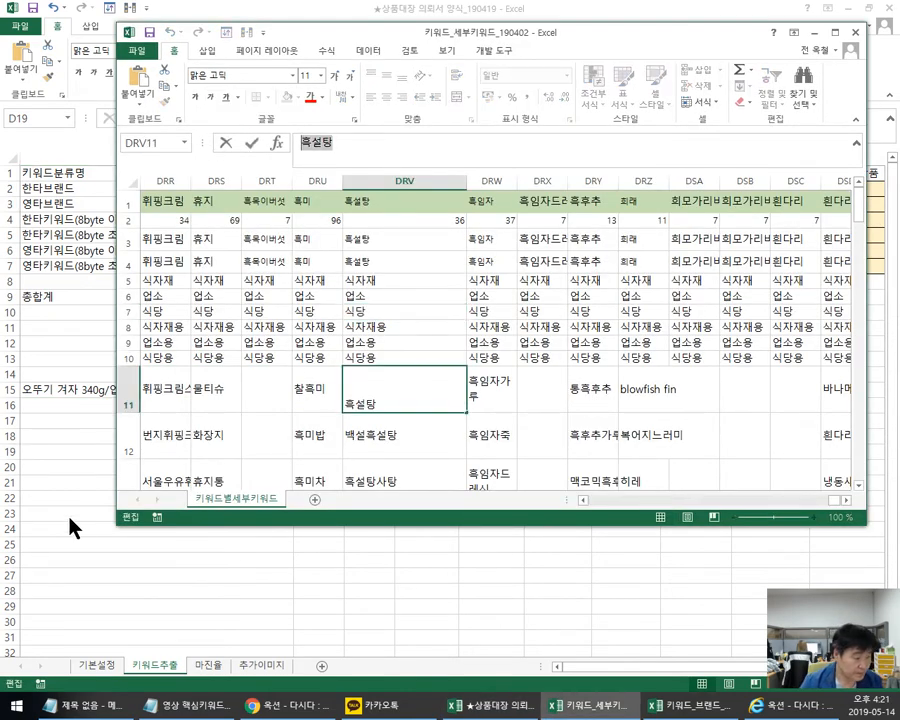
pyautogui.hotkey('alt', 'Tab')
pyautogui.click(200, 392)
pyautogui.click(395, 131)
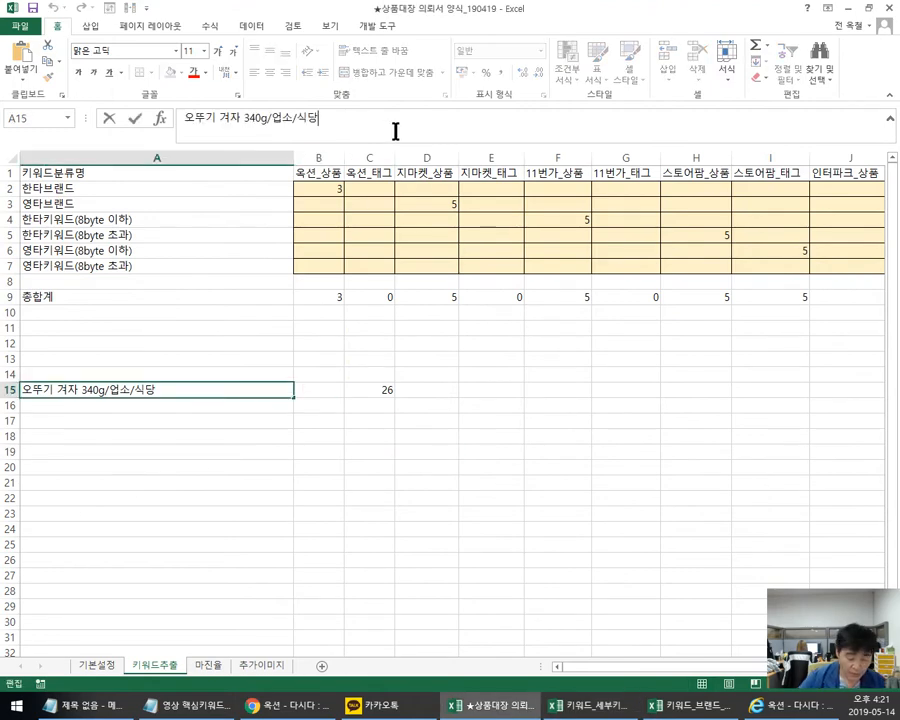
pyautogui.hotkey('ctrl', 'v')
pyautogui.press('Return')
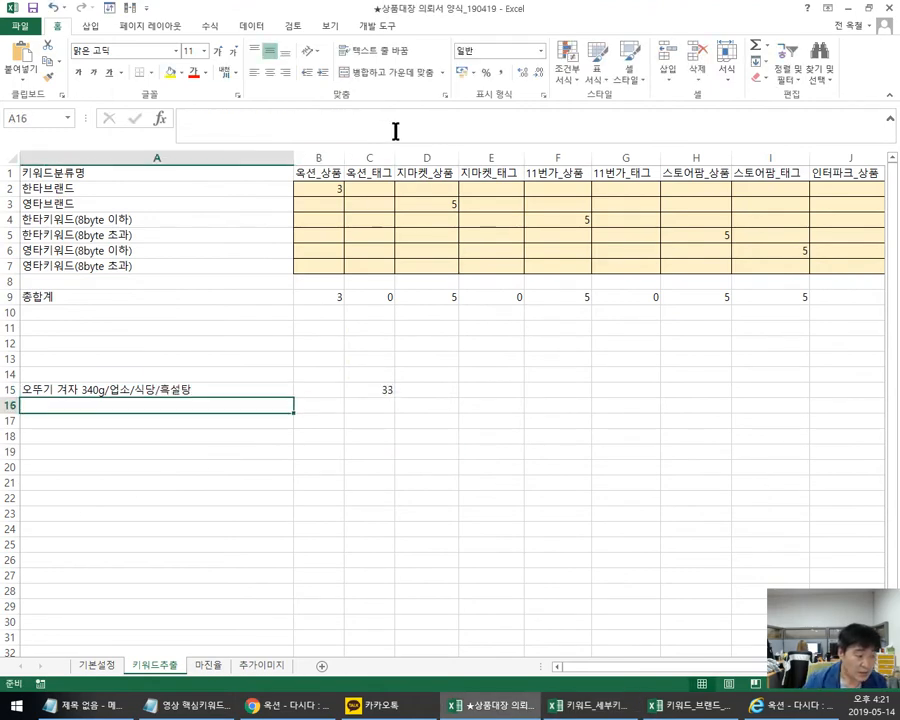
# Step: Check the LENB byte-count formula in C15 and enter 17 beside it in D15
pyautogui.click(338, 190)
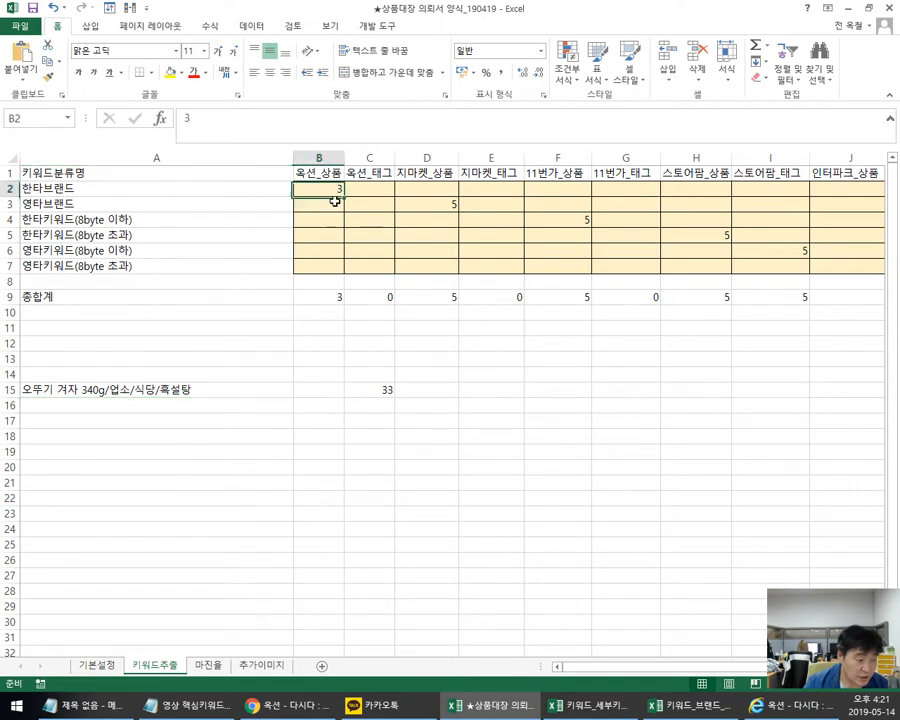
pyautogui.click(120, 389)
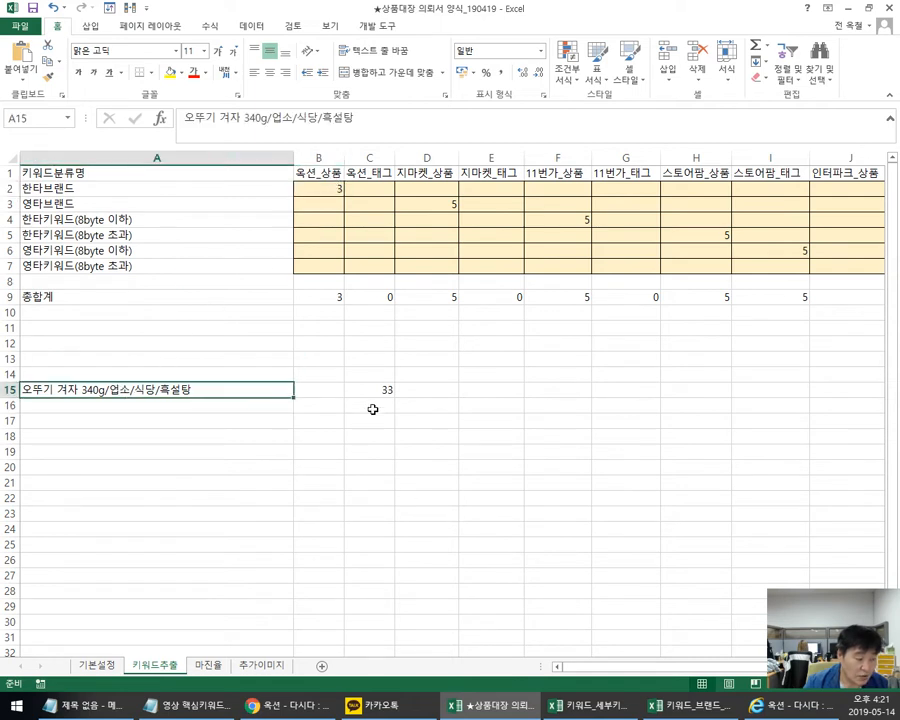
pyautogui.press('Right')
pyautogui.press('Right')
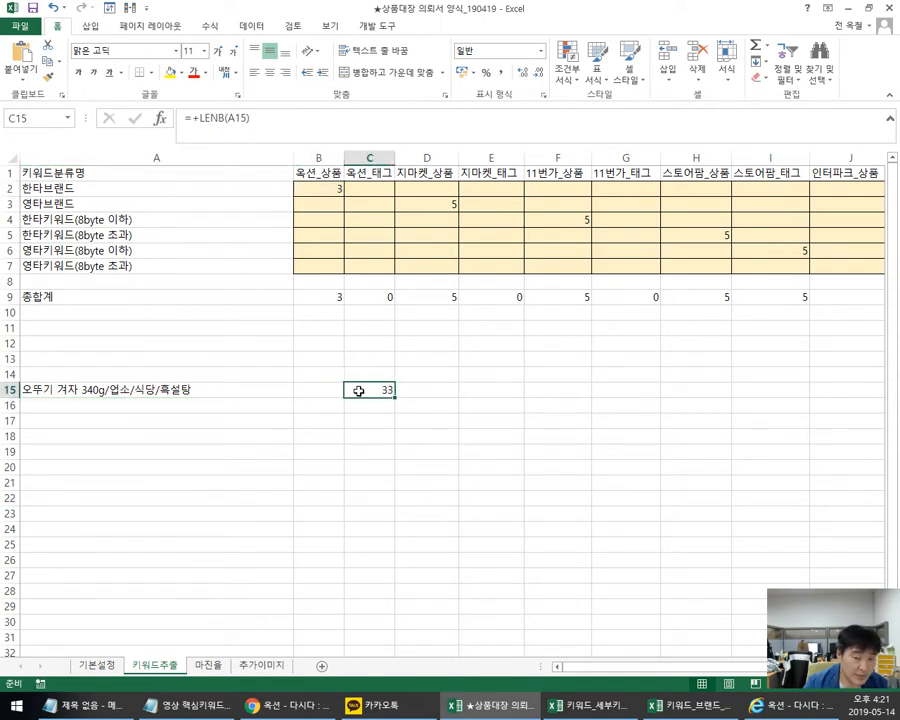
pyautogui.click(436, 392)
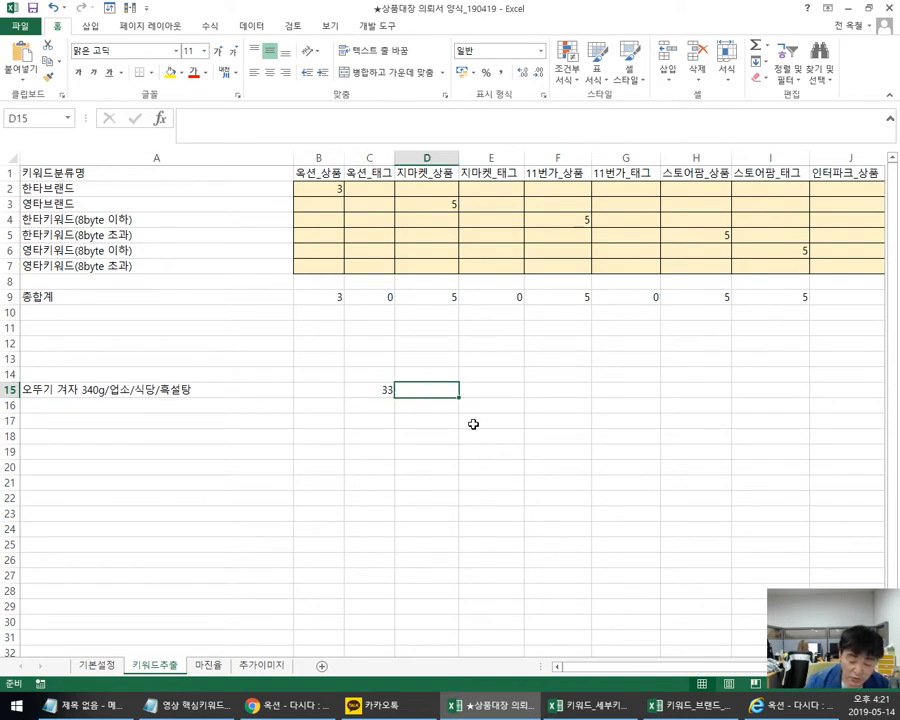
pyautogui.write('1')
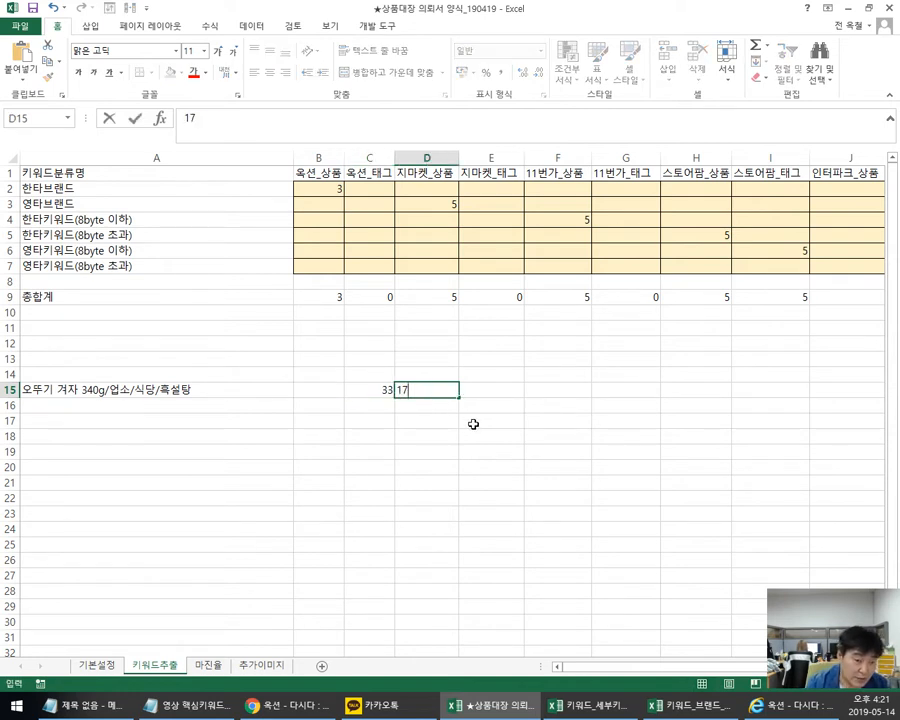
pyautogui.write('7')
pyautogui.click(205, 392)
# Step: Set the 옥션_상품 keyword count for 한타브랜드 in B2 to 10 and highlight the keyword categories A2:A7
pyautogui.click(324, 190)
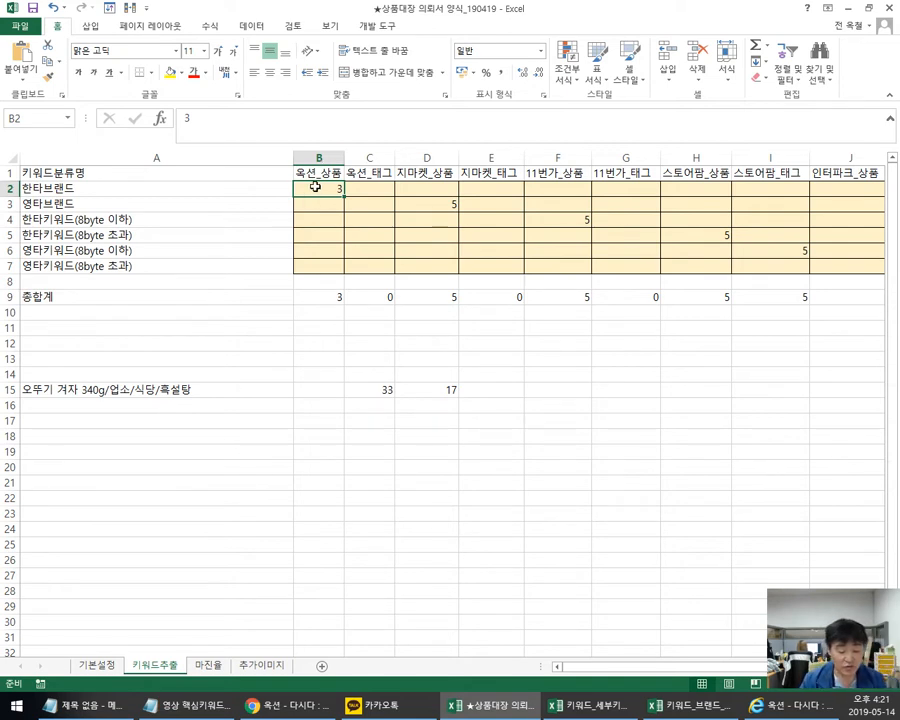
pyautogui.write('10')
pyautogui.press('Return')
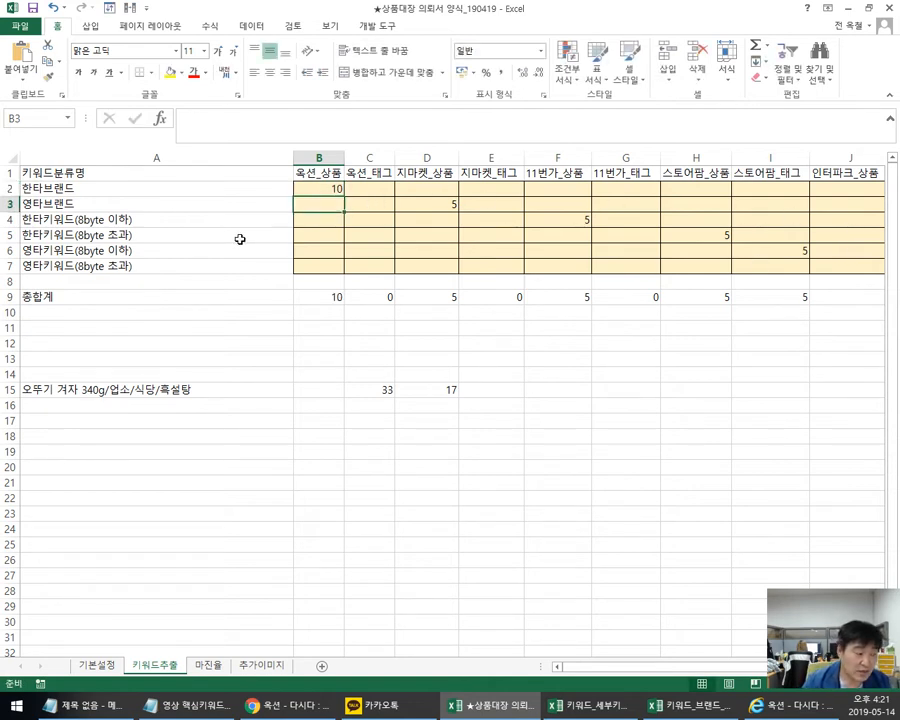
pyautogui.moveTo(40, 187); pyautogui.dragTo(30, 268)
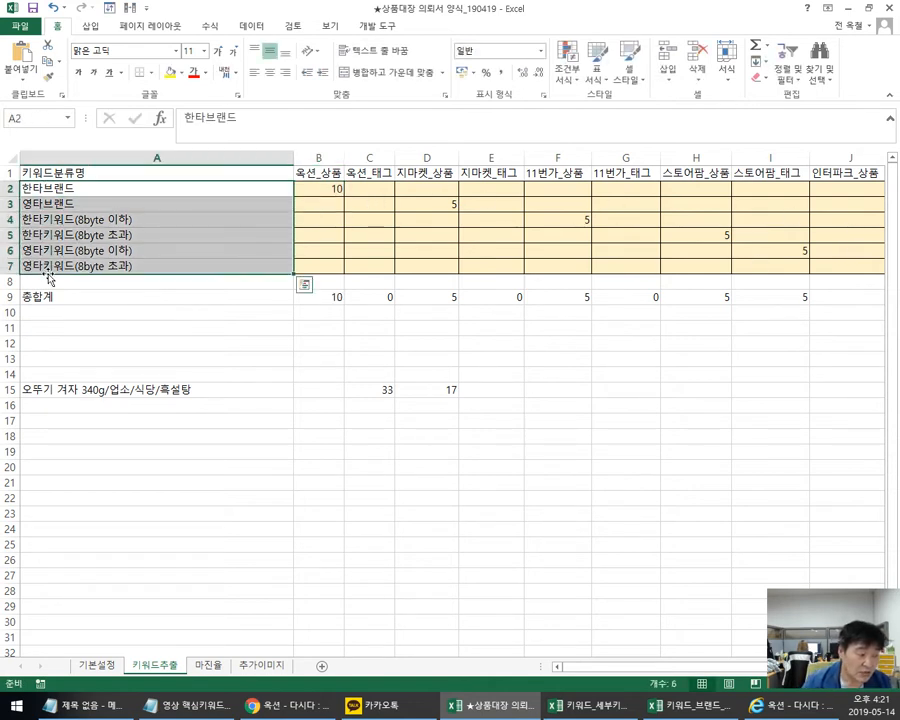
# Step: Copy the 흑설탕 keyword list DRV3:DRV38 from the 키워드_세부키워드_190402 workbook
pyautogui.click(597, 709)
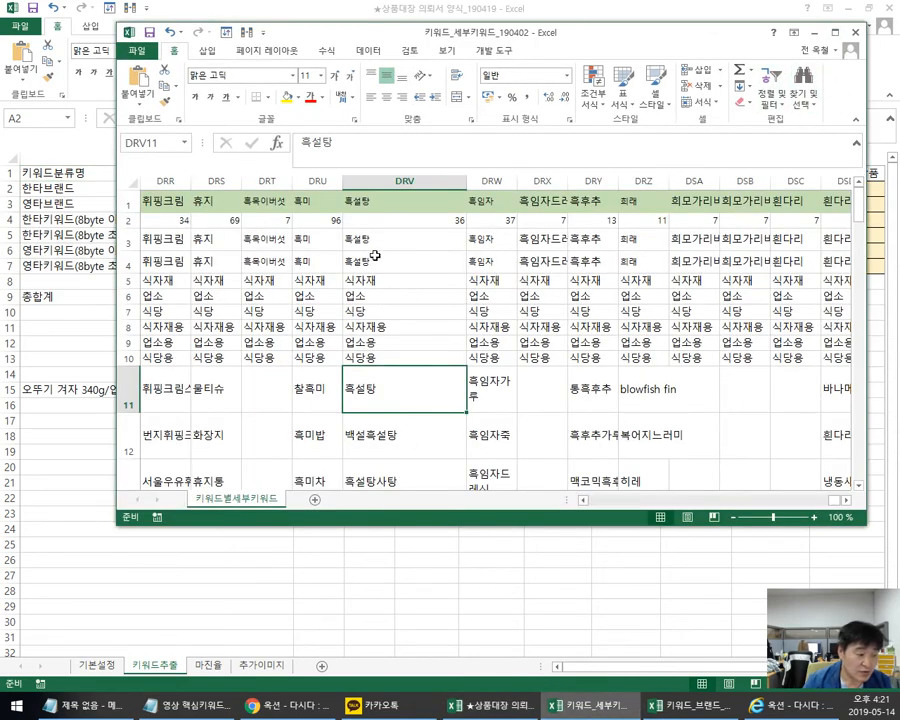
pyautogui.moveTo(371, 243); pyautogui.dragTo(370, 398)
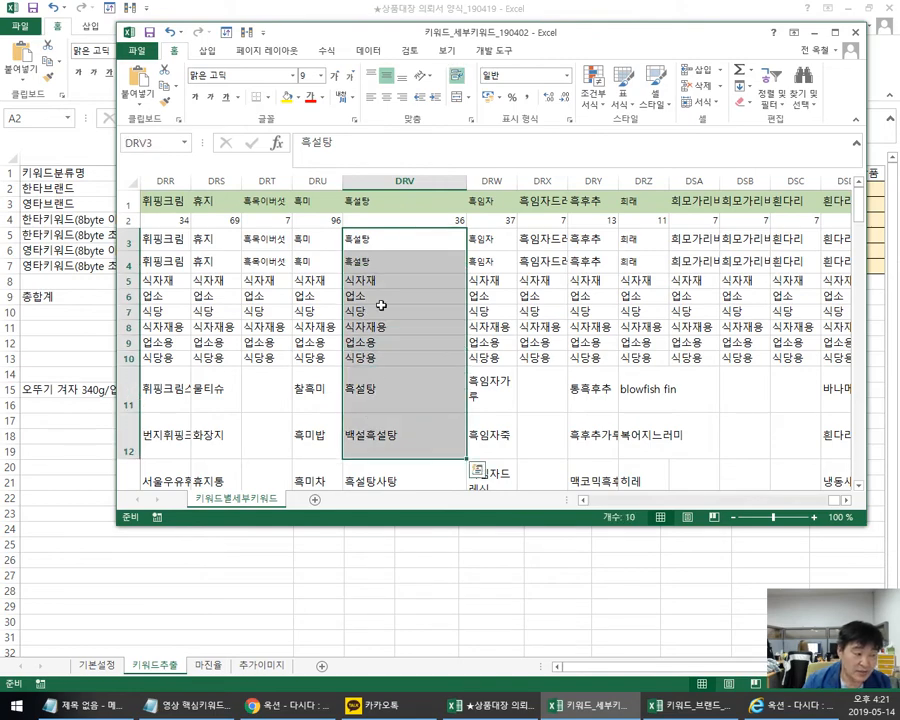
pyautogui.moveTo(368, 240)
pyautogui.mouseDown()
pyautogui.moveTo(366, 526)
pyautogui.moveTo(384, 139)
pyautogui.moveTo(376, 430)
pyautogui.moveTo(370, 306)
pyautogui.moveTo(380, 243)
pyautogui.mouseUp()
pyautogui.hotkey('ctrl', 'c')
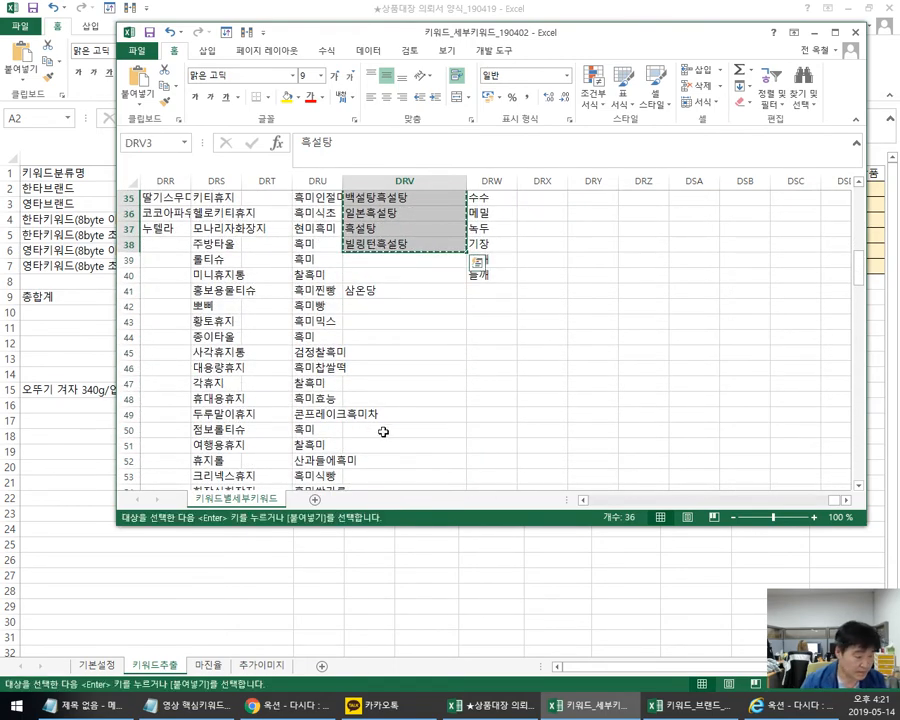
# Step: Paste the copied keywords from A2 down on a new sheet of the request workbook and widen column A
pyautogui.click(103, 527)
pyautogui.click(321, 665)
pyautogui.click(48, 188)
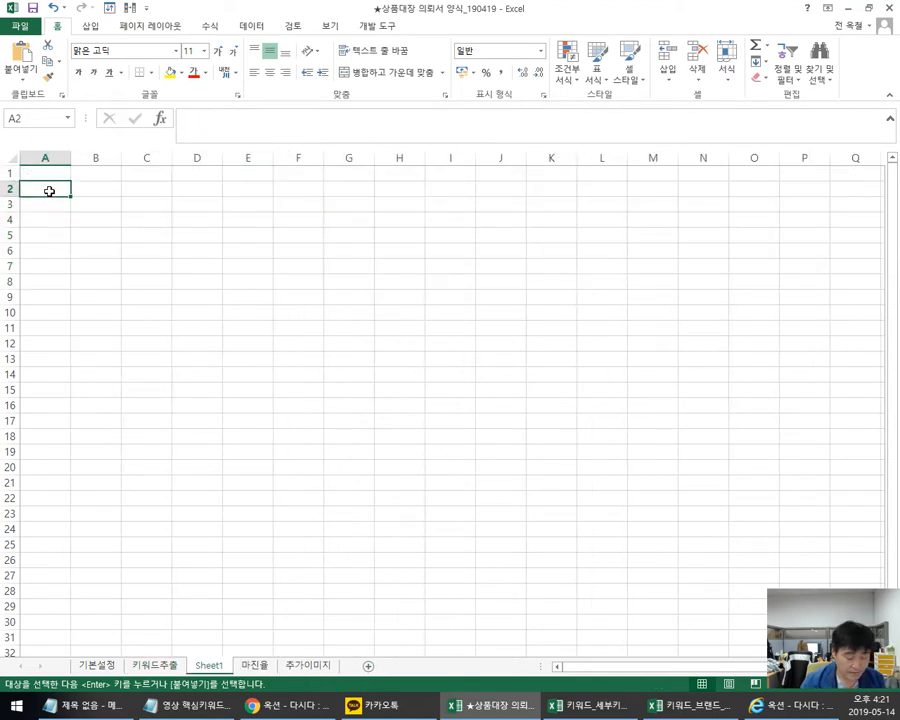
pyautogui.hotkey('ctrl', 'v')
pyautogui.click(128, 219)
pyautogui.moveTo(71, 162); pyautogui.dragTo(141, 158)
pyautogui.click(312, 355)
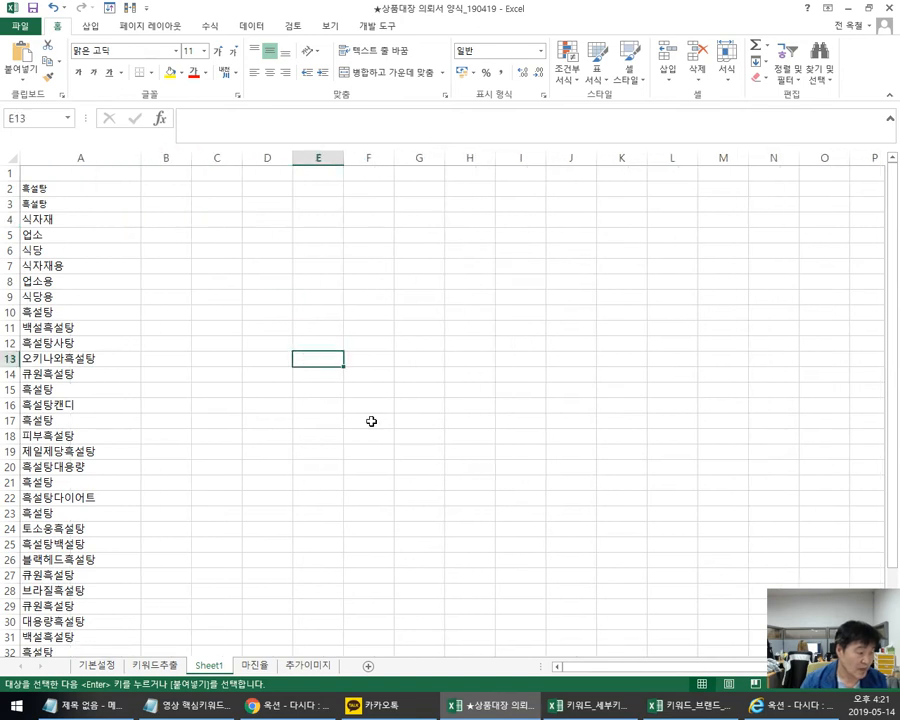
# Step: Enter the formula +lenb(A2) in B2 to calculate the first keyword's byte length
pyautogui.click(170, 190)
pyautogui.write('+')
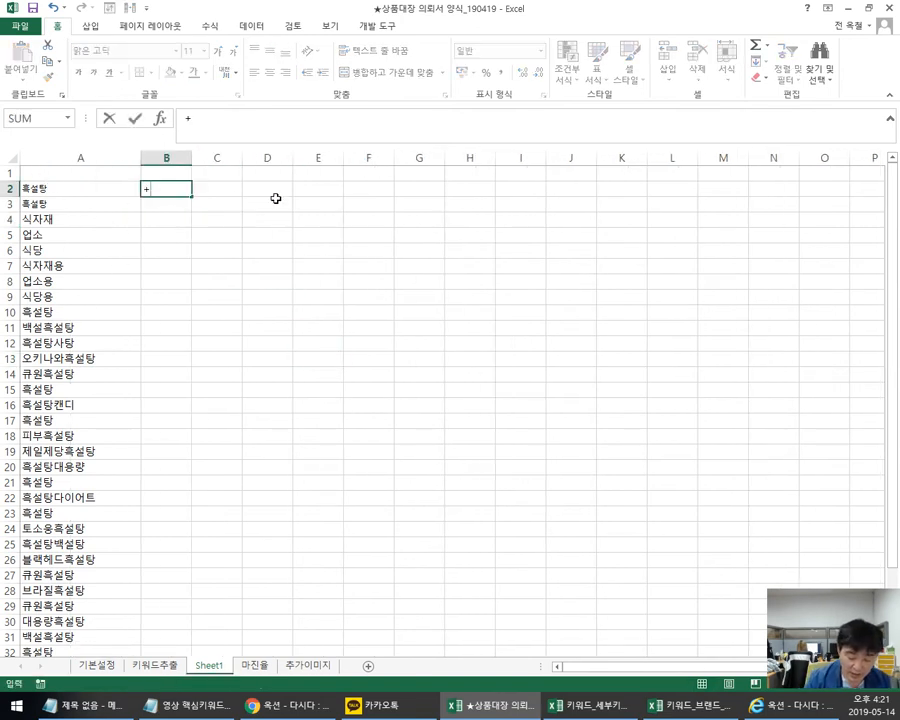
pyautogui.write('ㅣㄷ')
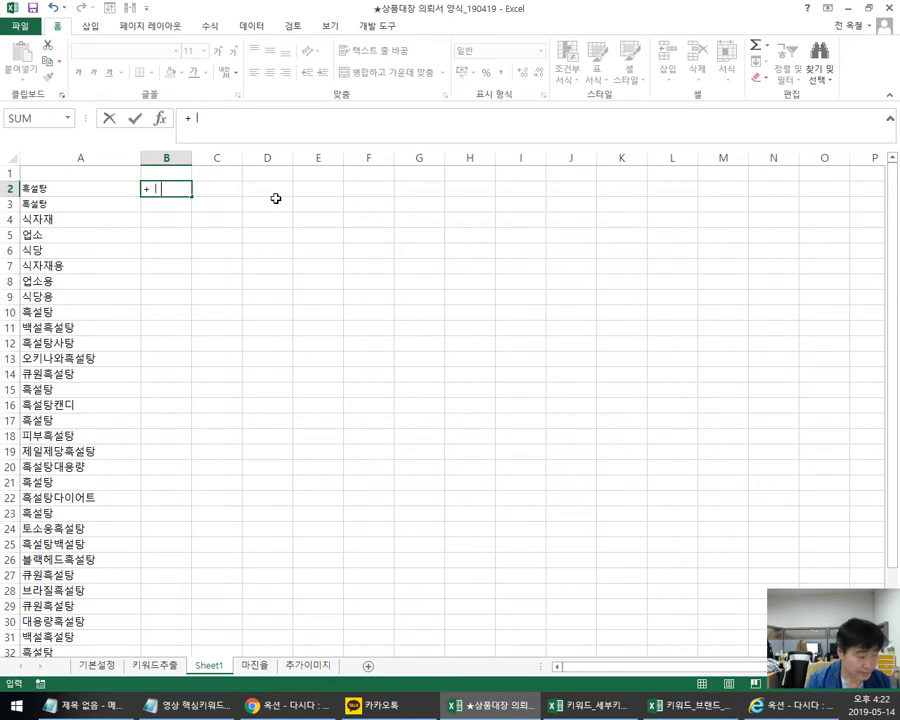
pyautogui.write('len')
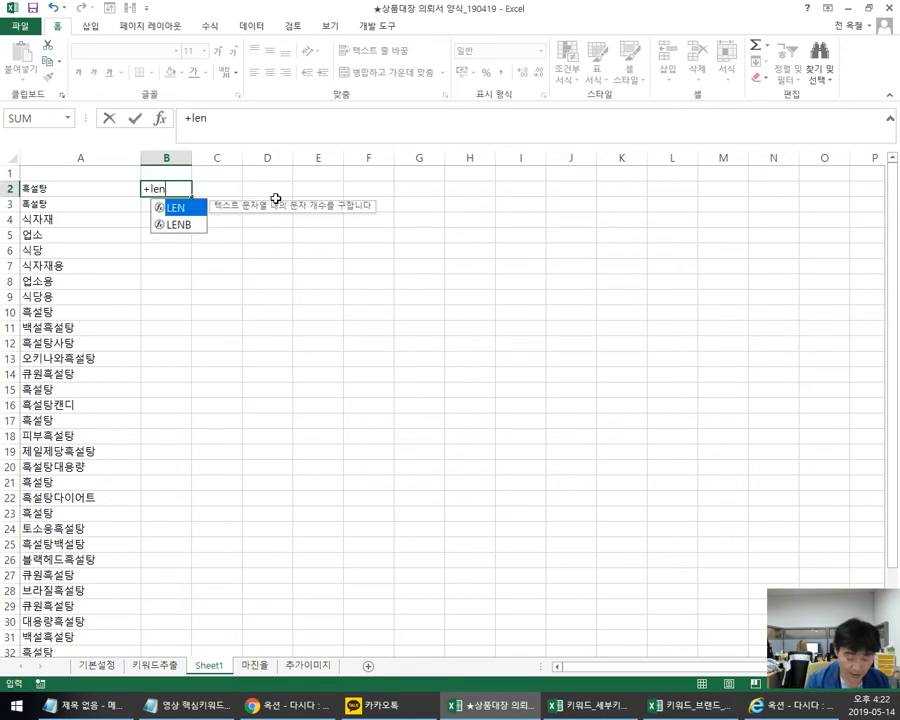
pyautogui.write('b(')
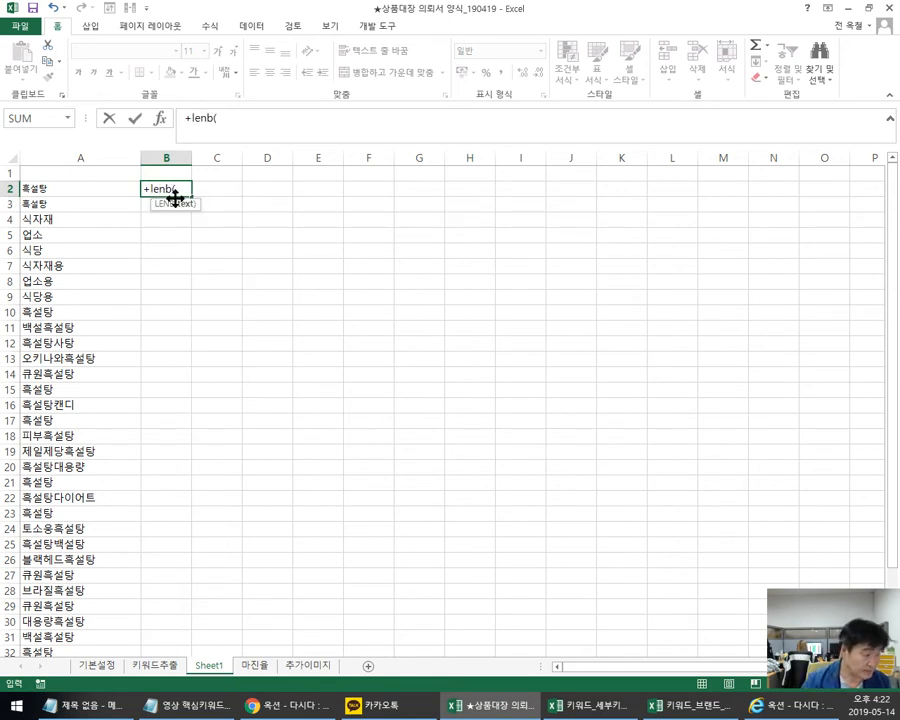
pyautogui.click(48, 188)
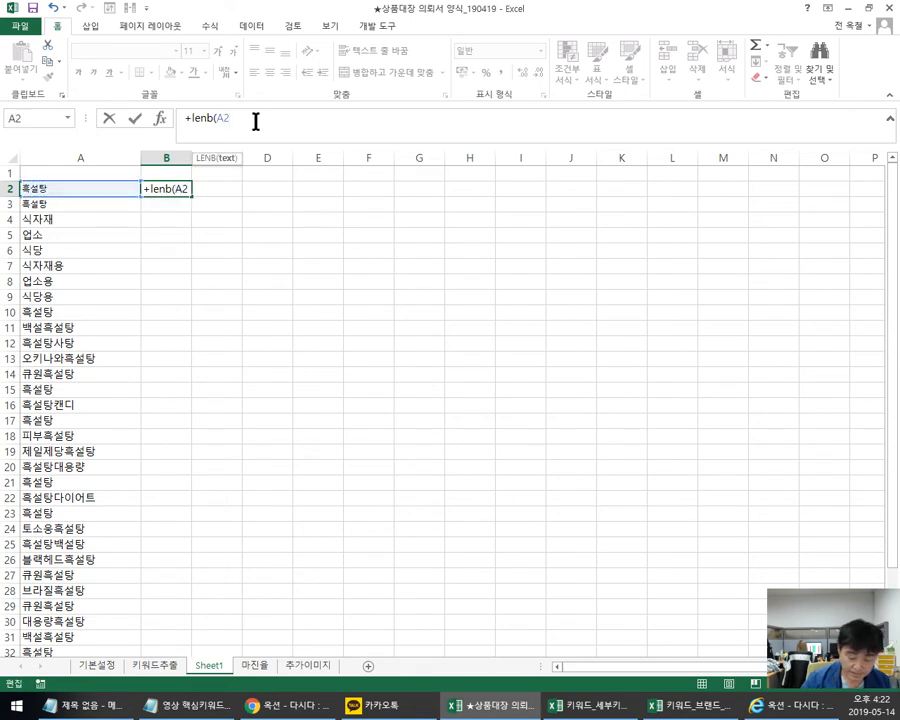
pyautogui.write(')')
pyautogui.press('Return')
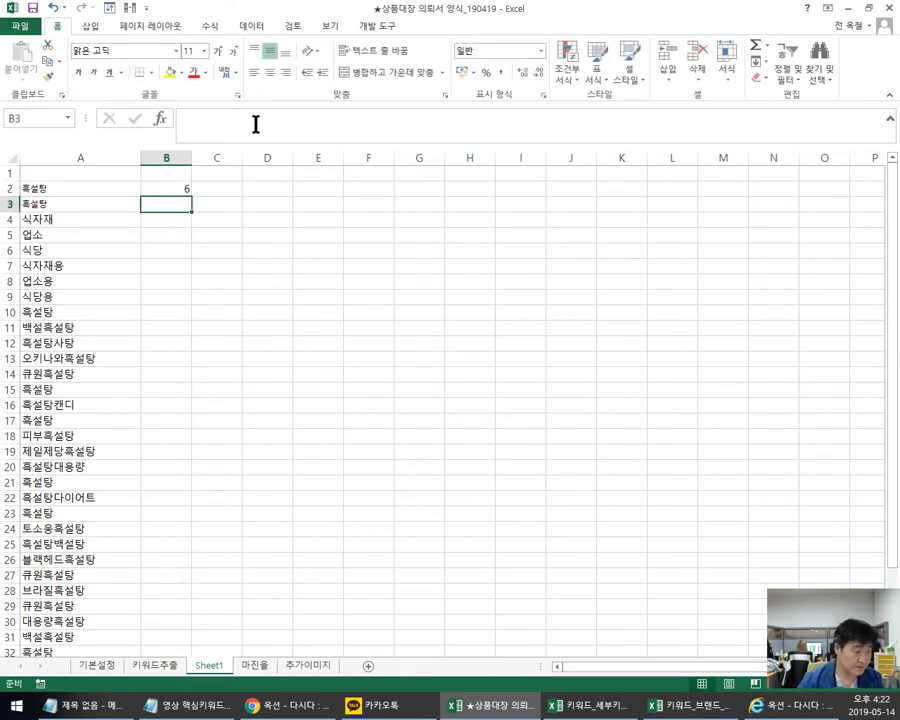
# Step: Copy the byte-length formula from B2 to B3:B37 for all remaining keywords
pyautogui.click(64, 188)
pyautogui.hotkey('ctrl', 'c')
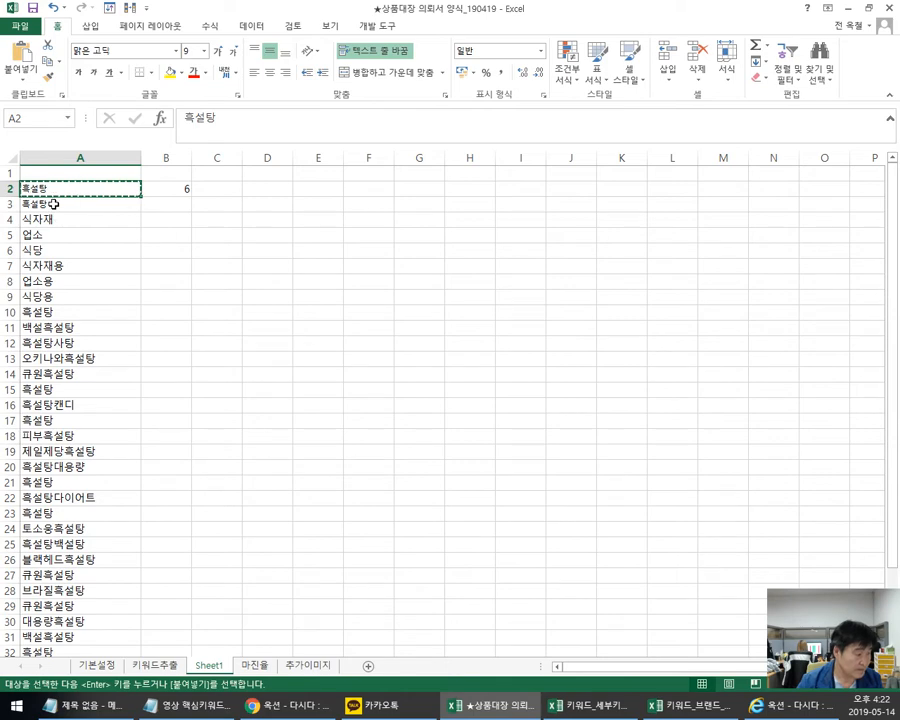
pyautogui.click(182, 187)
pyautogui.hotkey('ctrl', 'c')
pyautogui.moveTo(160, 214); pyautogui.dragTo(172, 617)
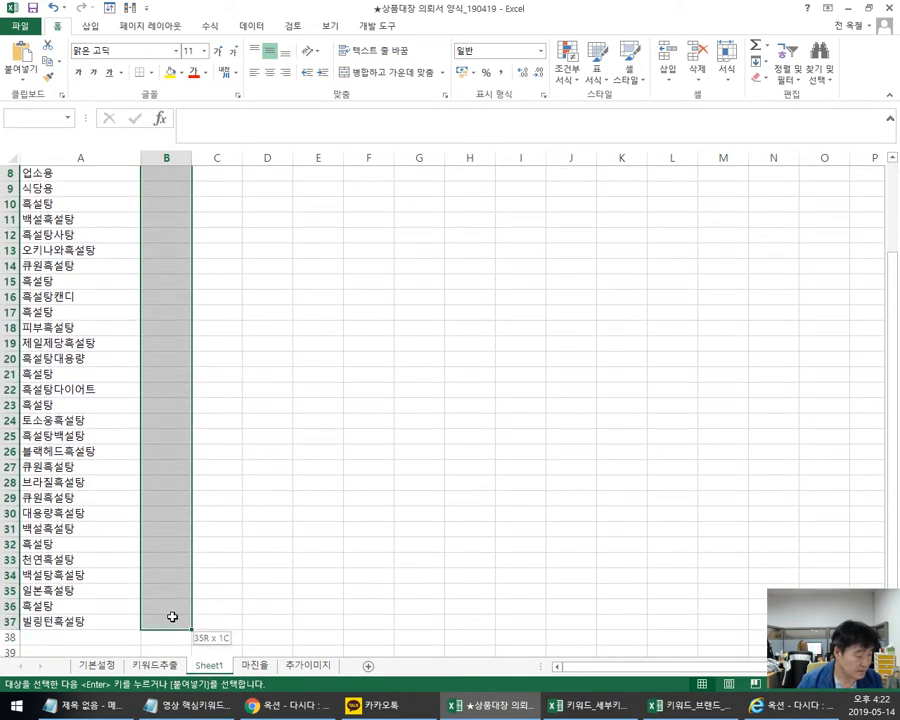
pyautogui.hotkey('ctrl', 'v')
pyautogui.click(366, 420)
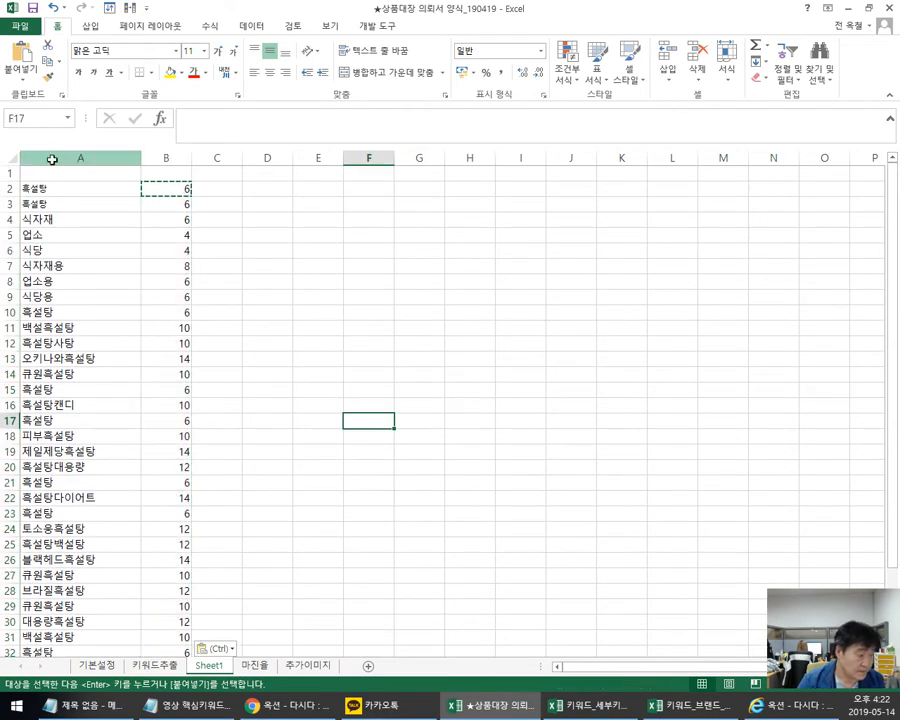
# Step: Sort columns A and B in ascending order by the byte lengths in column B, with the data-has-headers option enabled
pyautogui.moveTo(52, 159); pyautogui.dragTo(143, 157)
pyautogui.click(251, 25)
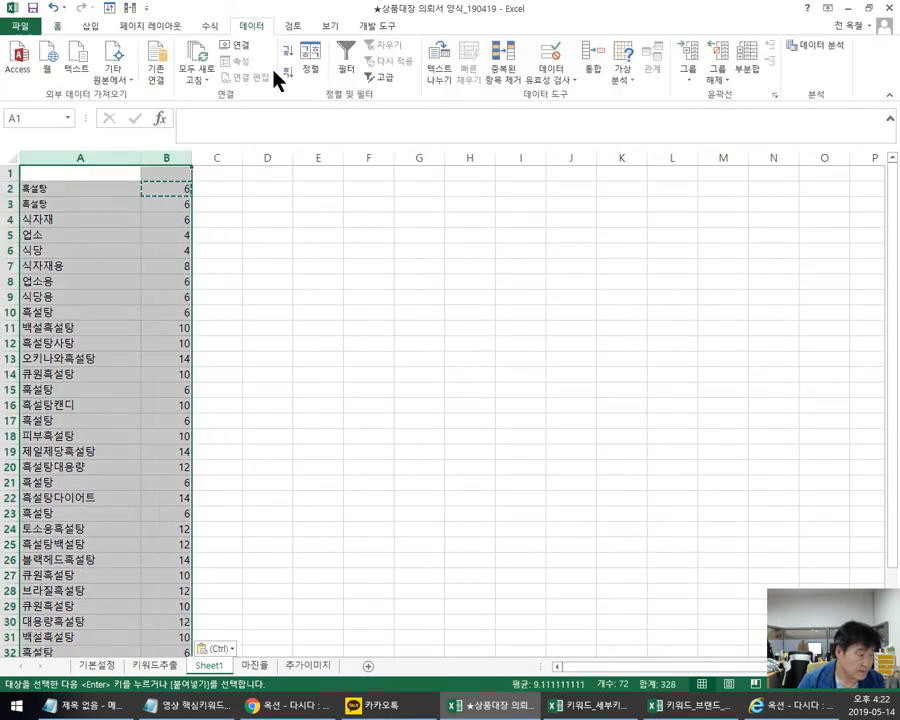
pyautogui.click(312, 66)
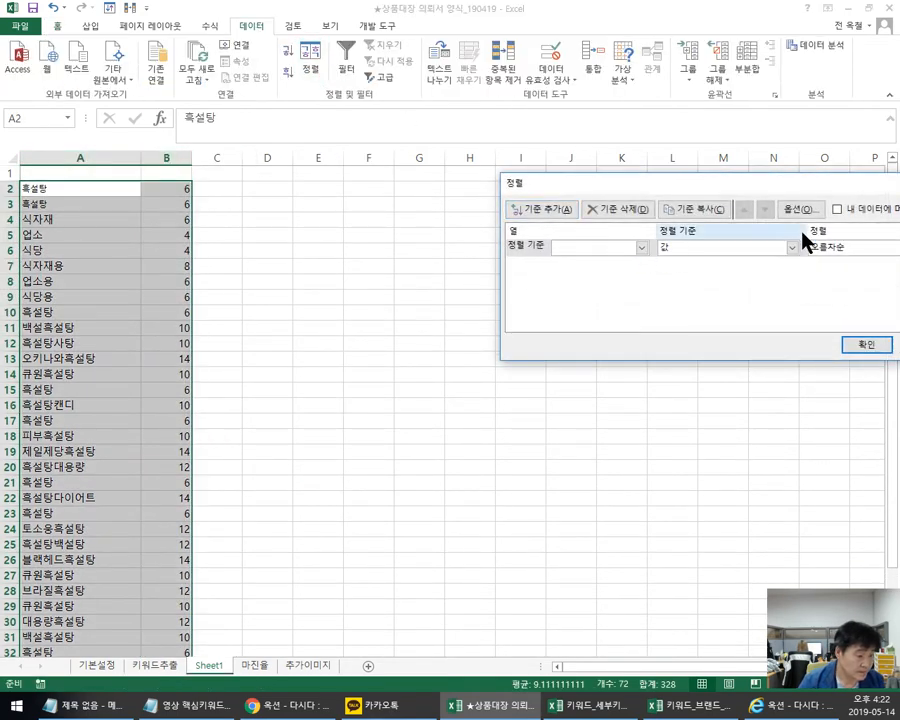
pyautogui.click(838, 210)
pyautogui.click(641, 247)
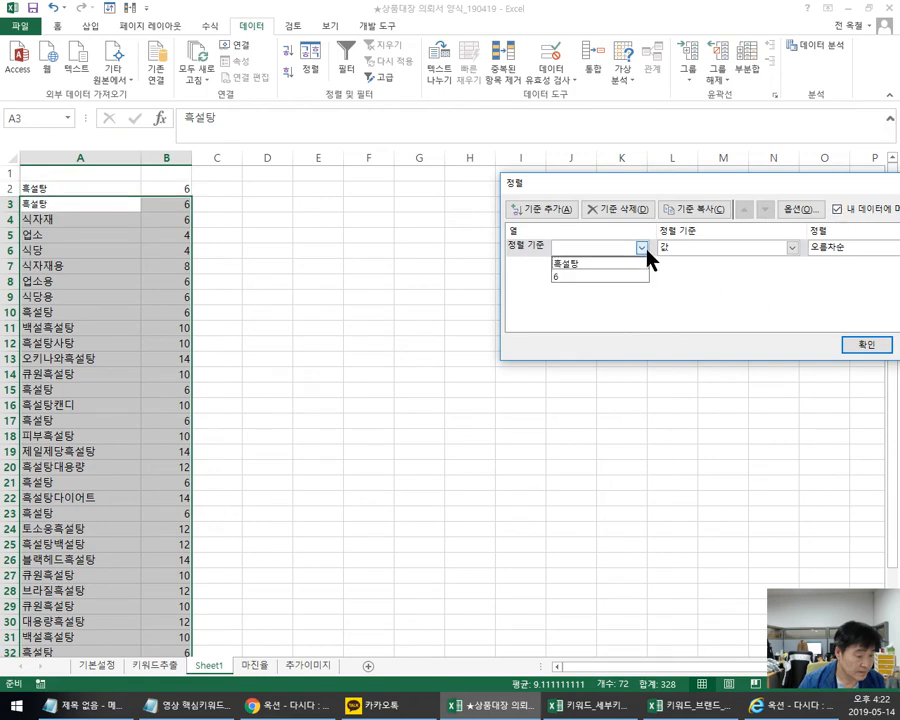
pyautogui.click(586, 277)
pyautogui.click(866, 344)
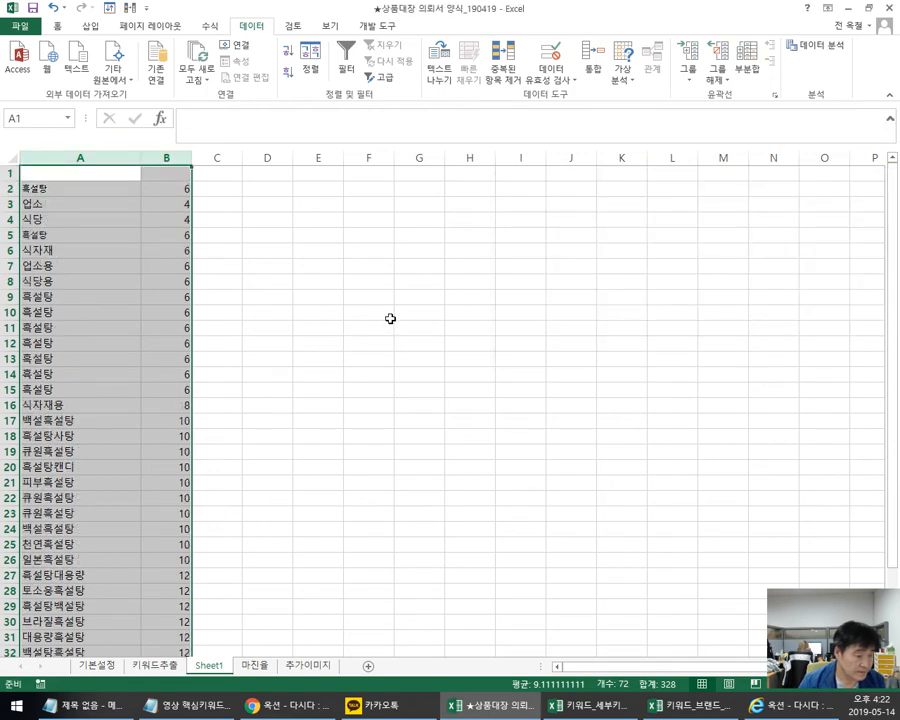
pyautogui.click(388, 314)
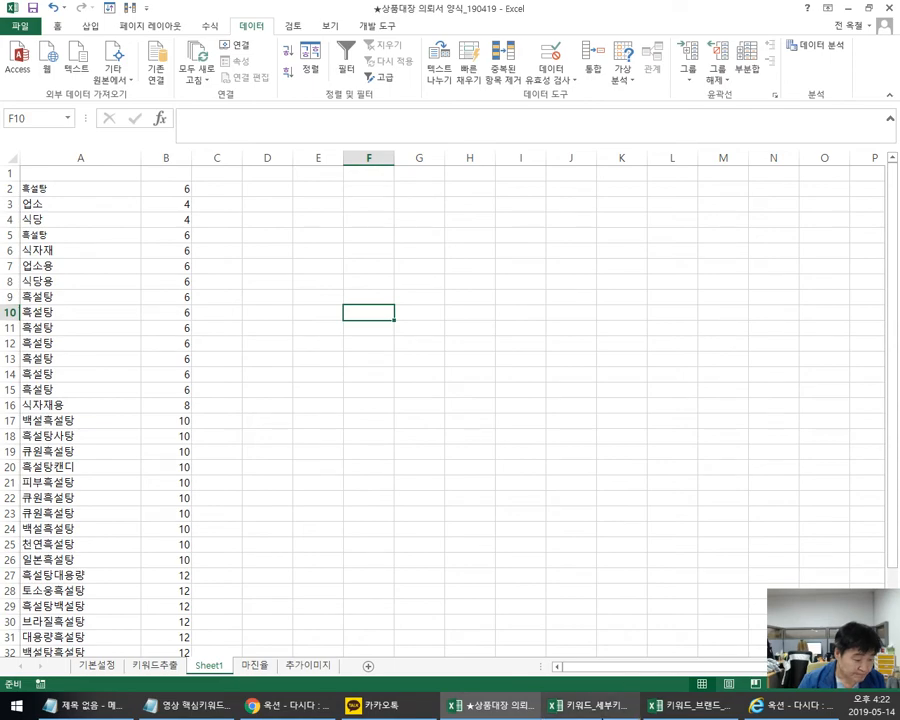
# Step: Review the keyword category names in A2:A7 of the 키워드추출 sheet, from 한타브랜드 to 영타키워드(8byte 초과)
pyautogui.click(595, 705)
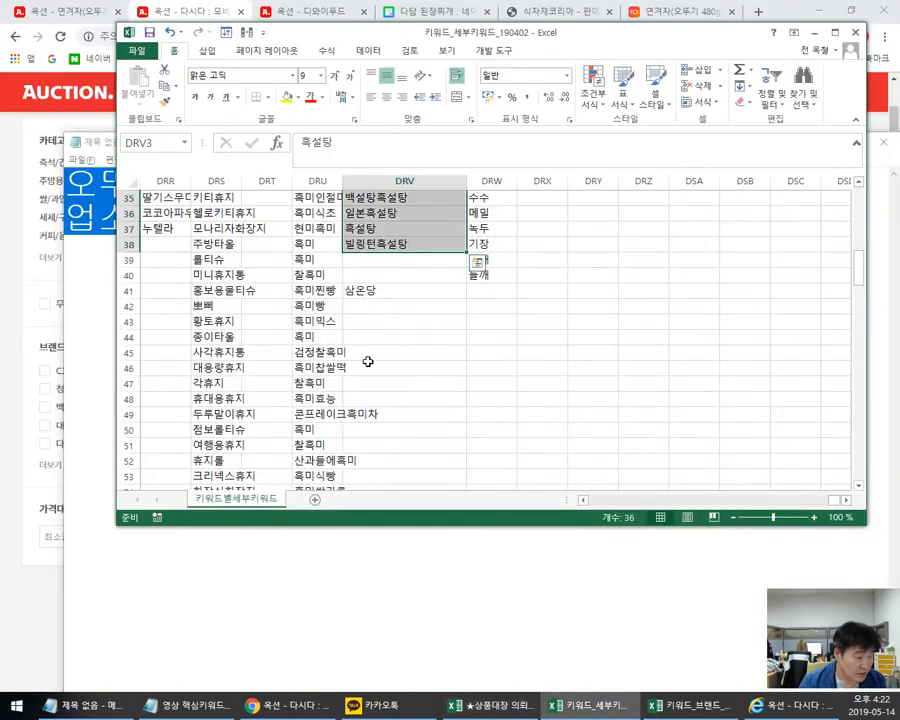
pyautogui.click(495, 705)
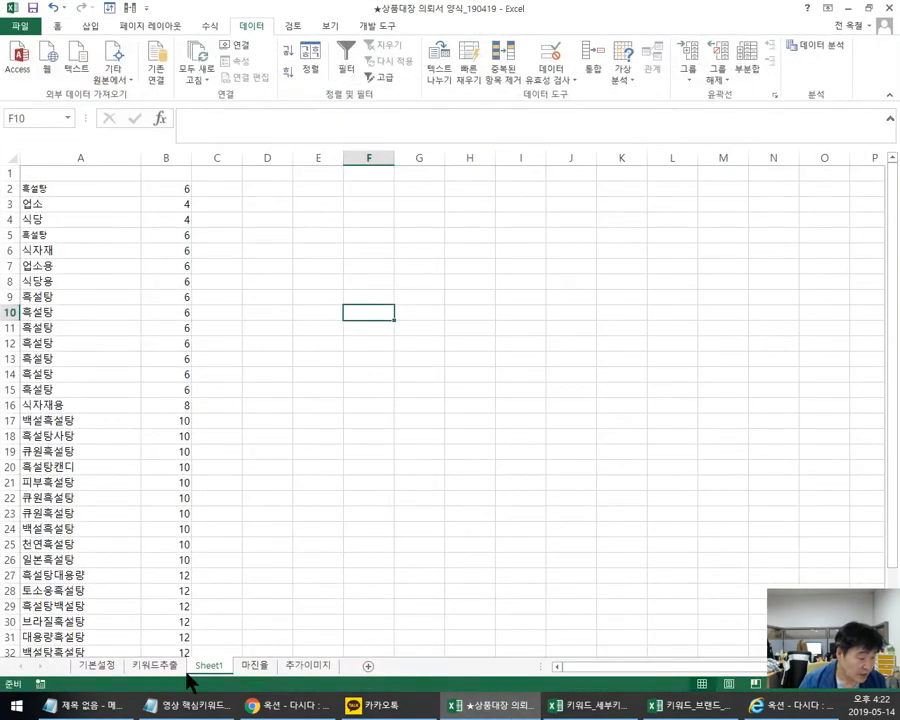
pyautogui.click(148, 668)
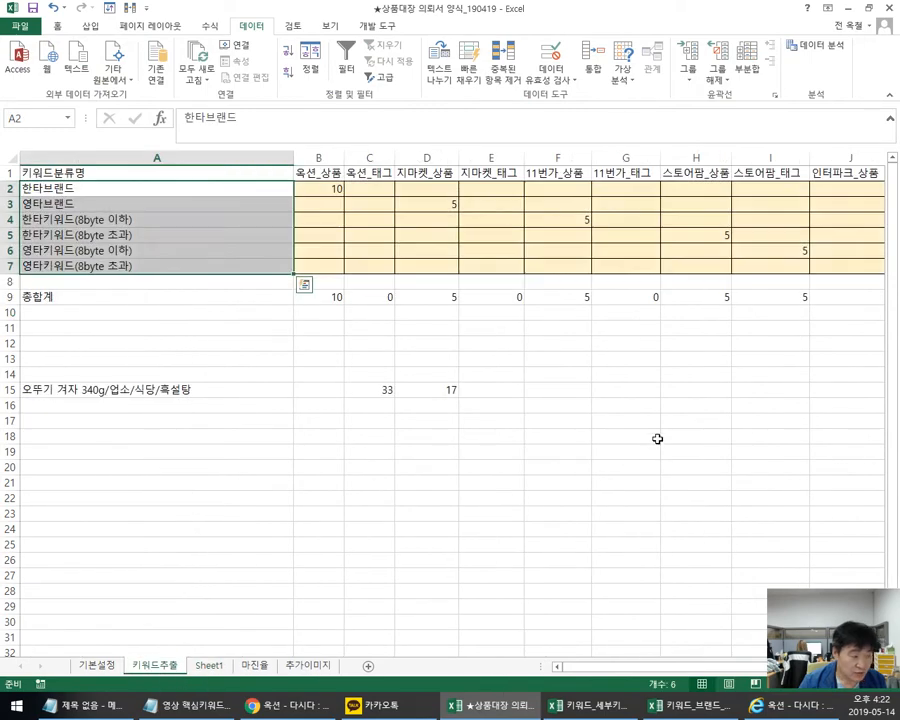
pyautogui.click(652, 436)
pyautogui.click(61, 187)
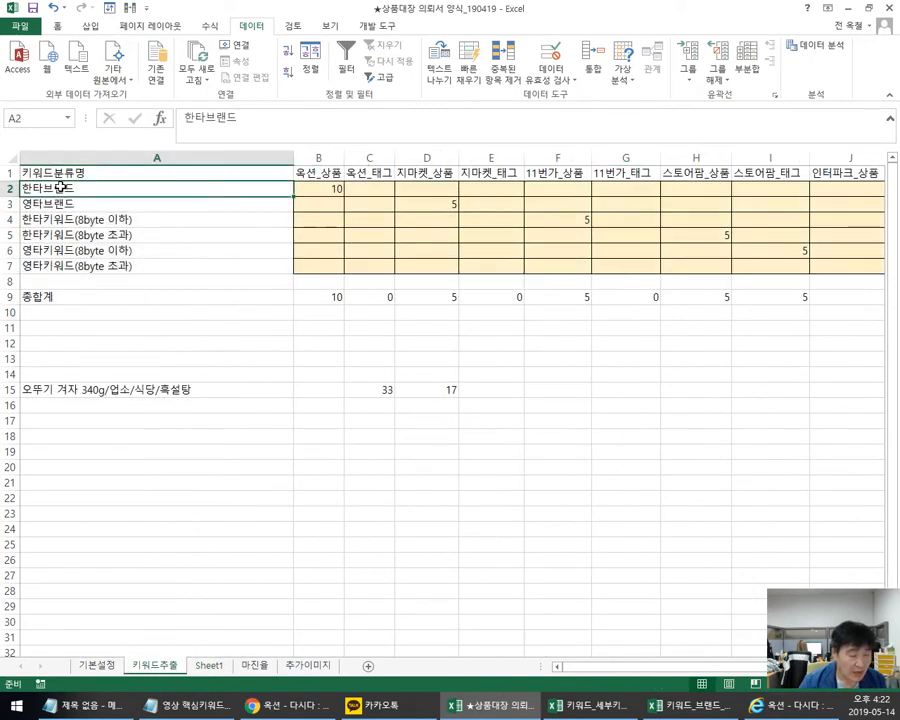
pyautogui.click(117, 209)
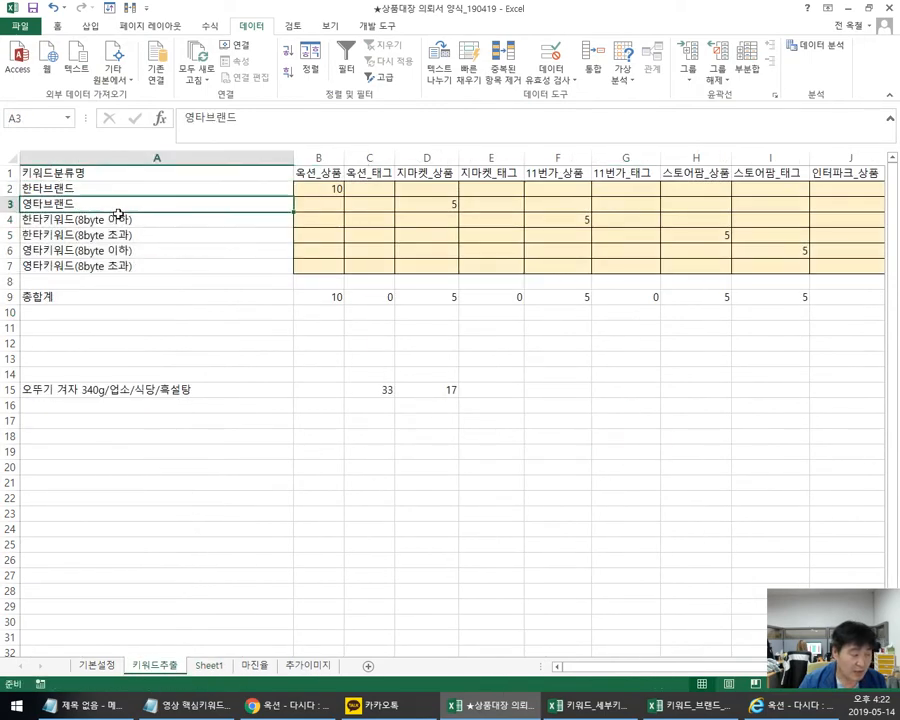
pyautogui.click(23, 222)
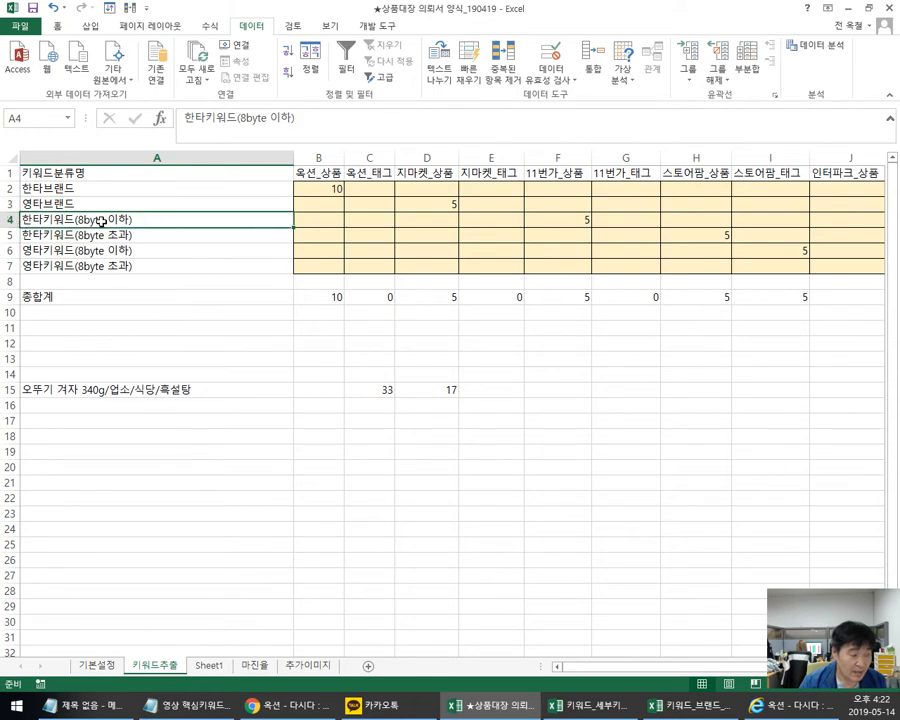
pyautogui.press('Down')
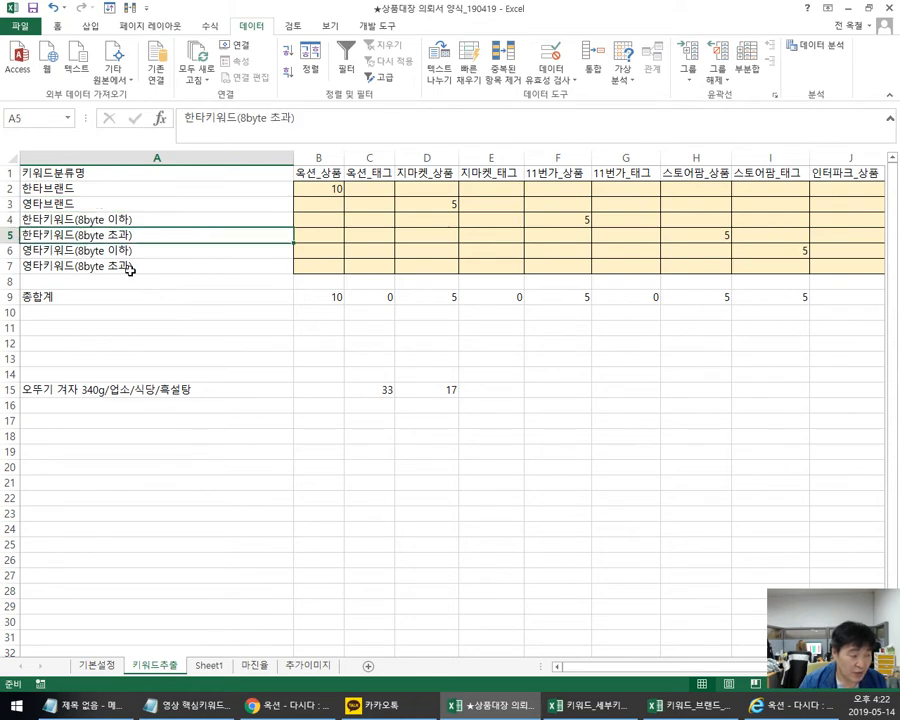
pyautogui.press('Down')
pyautogui.press('Down')
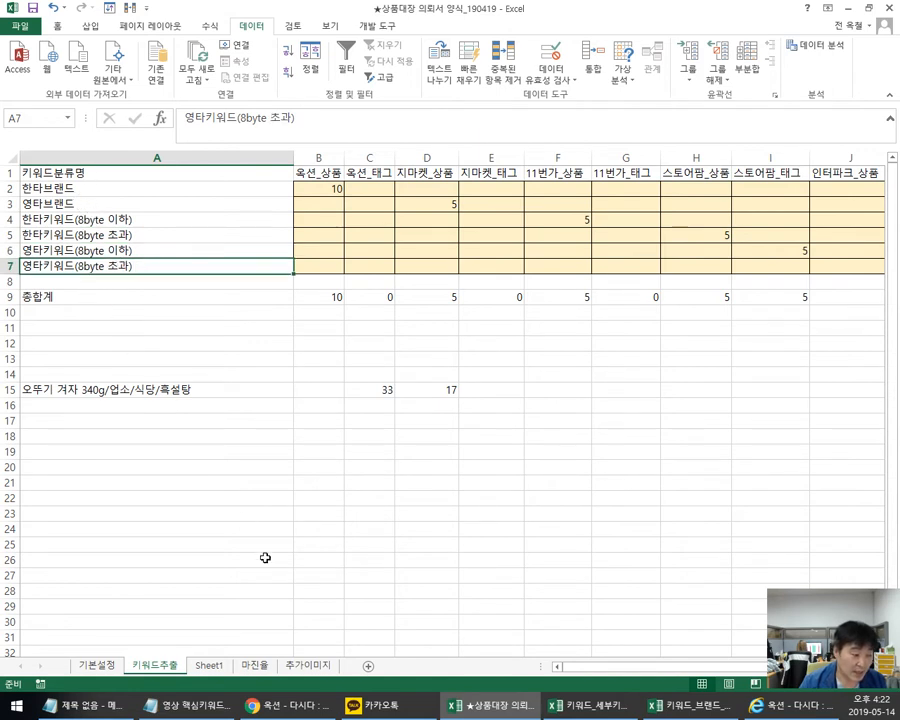
# Step: Copy the keywords of 8 bytes or less from A2:A16 on Sheet1 to the range starting at E2
pyautogui.click(205, 667)
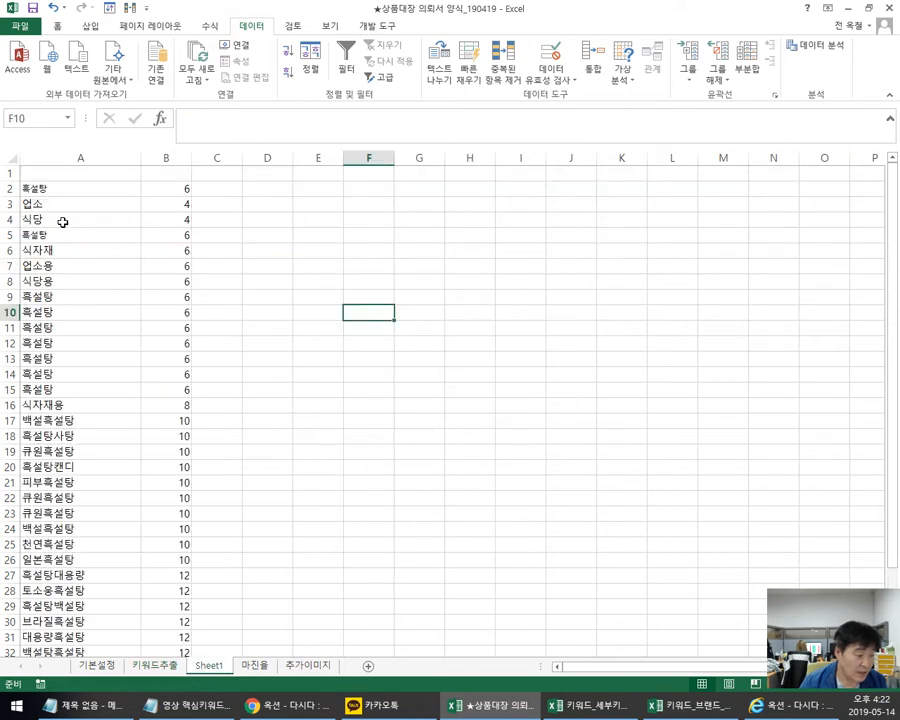
pyautogui.moveTo(37, 189); pyautogui.dragTo(48, 405)
pyautogui.hotkey('ctrl', 'c')
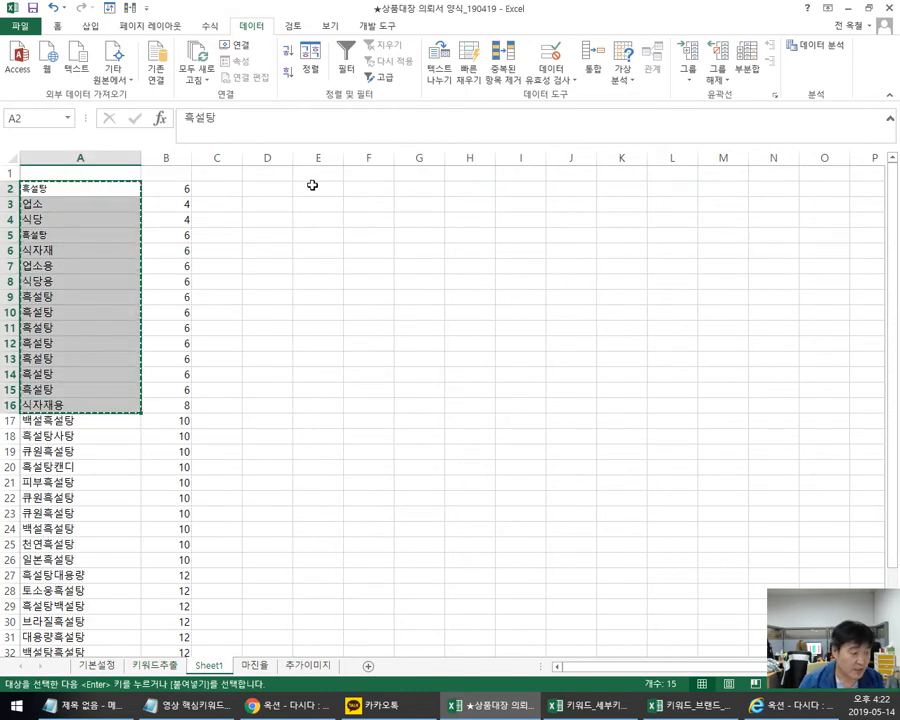
pyautogui.click(311, 185)
pyautogui.hotkey('ctrl', 'v')
pyautogui.click(501, 238)
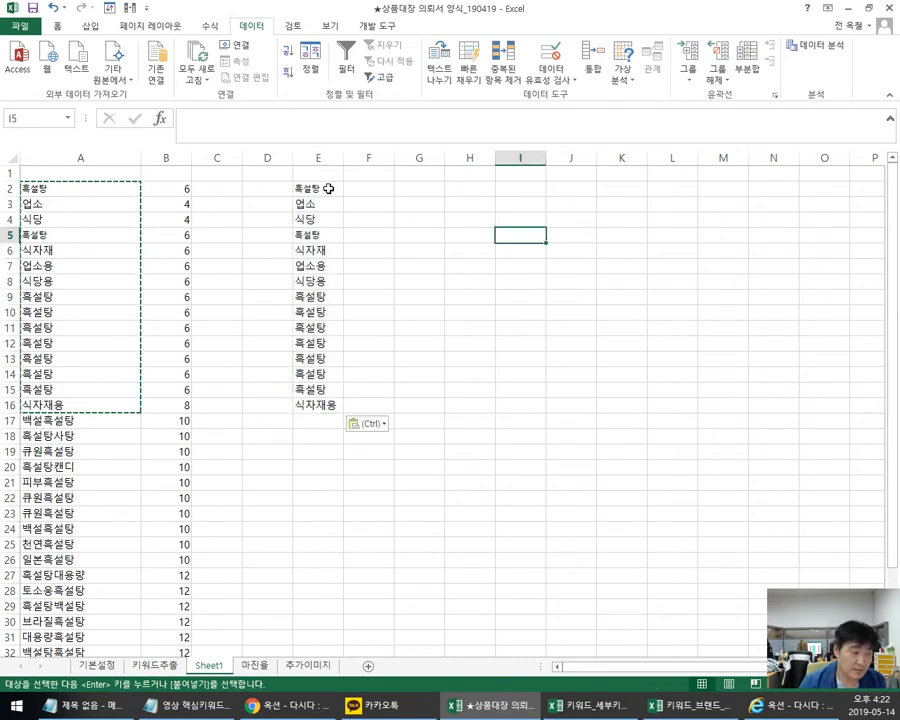
# Step: Copy the category name 한타키워드(8byte 이하) from the 키워드추출 sheet into E1 of Sheet1 and widen column E
pyautogui.click(155, 665)
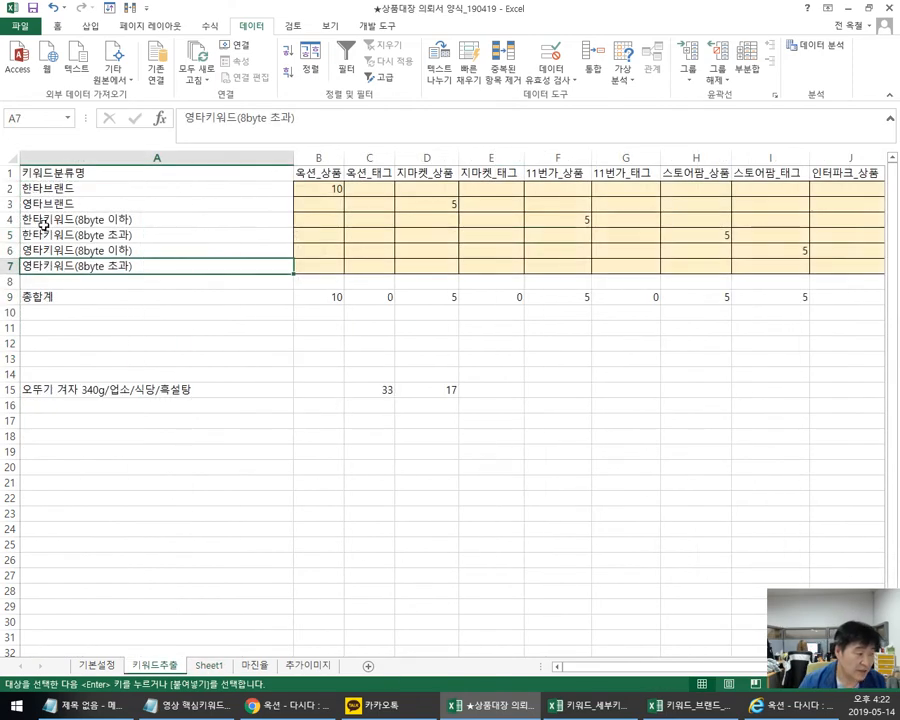
pyautogui.click(67, 220)
pyautogui.hotkey('ctrl', 'c')
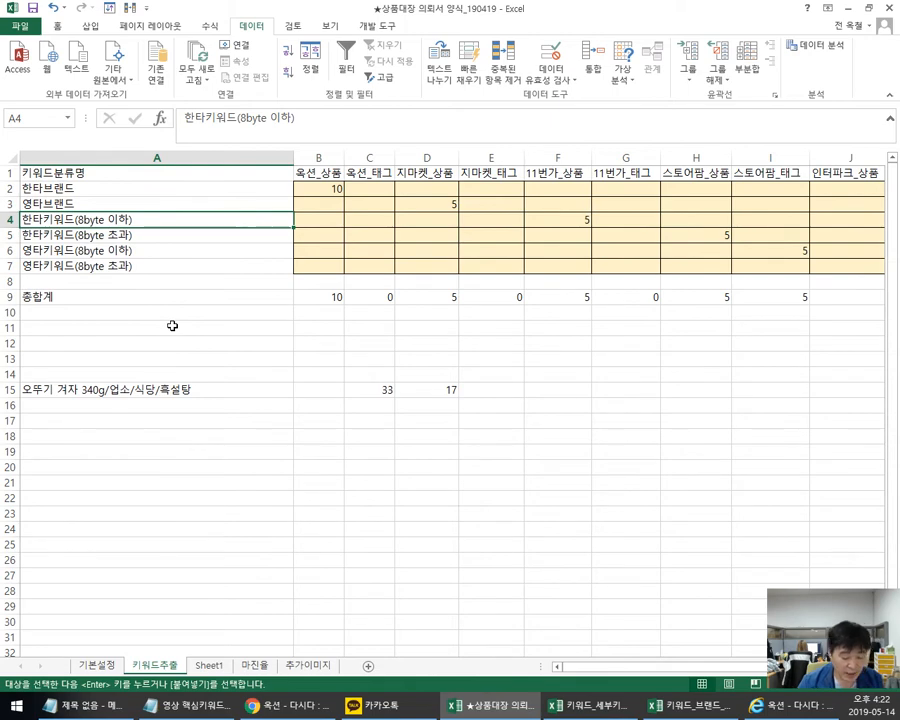
pyautogui.click(212, 665)
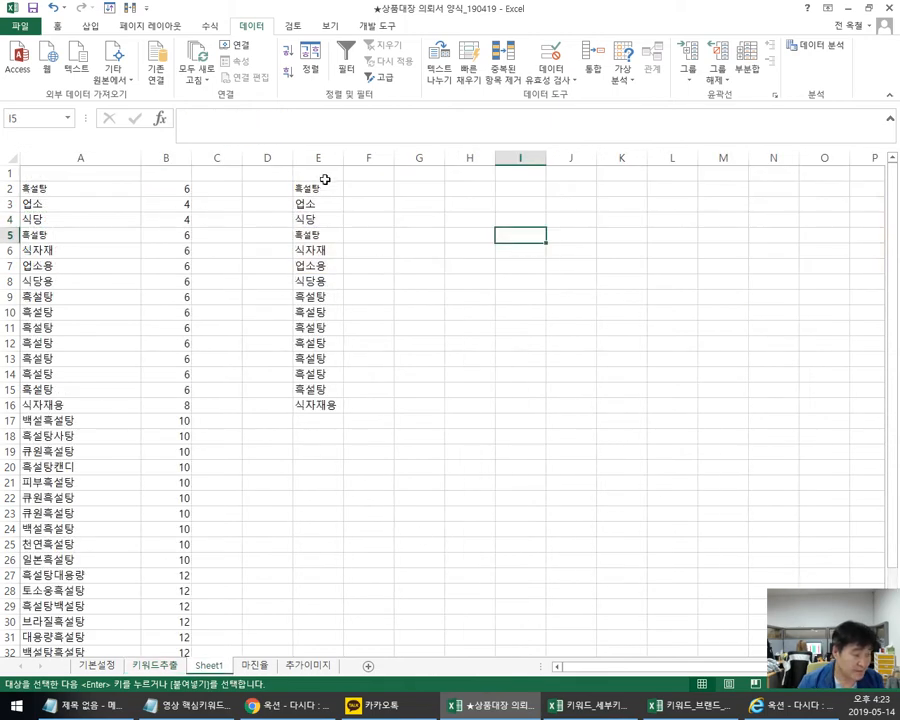
pyautogui.click(320, 175)
pyautogui.hotkey('ctrl', 'v')
pyautogui.click(660, 218)
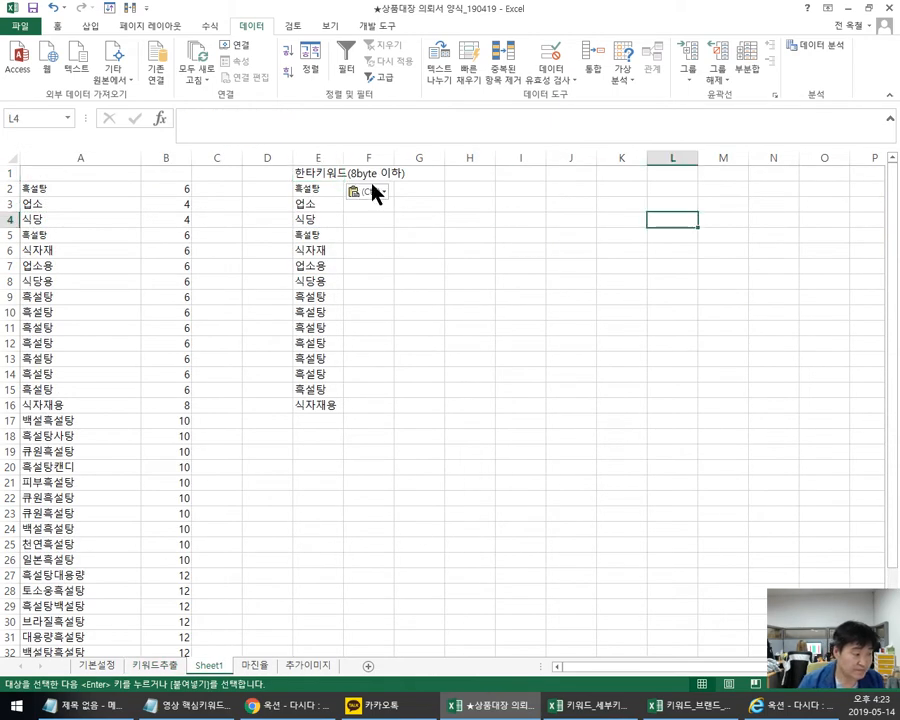
pyautogui.moveTo(348, 157); pyautogui.dragTo(374, 157)
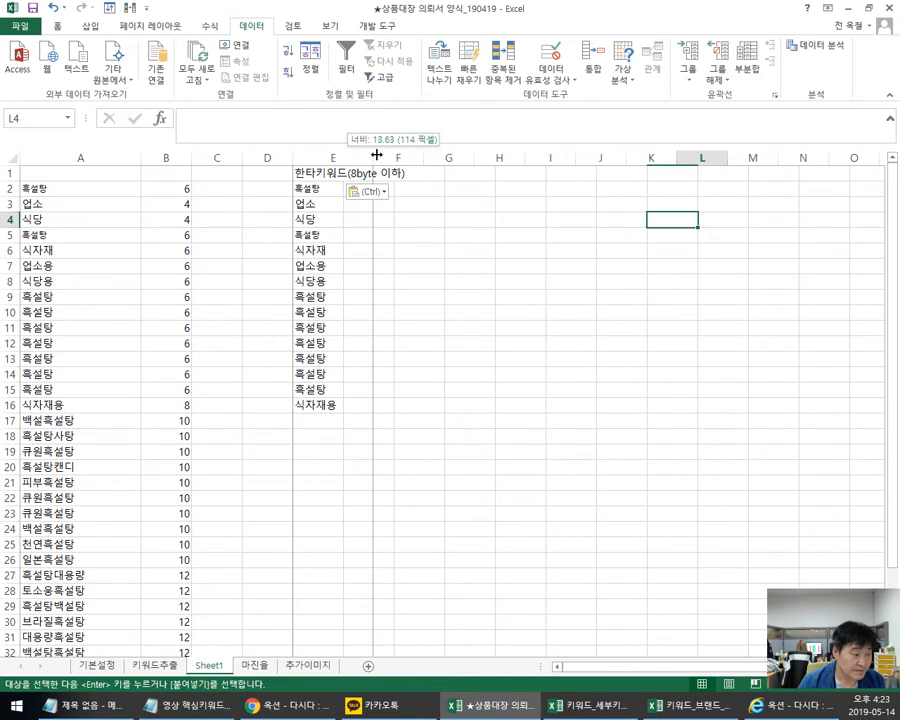
# Step: Copy the keywords longer than 8 bytes from A17:A37 to the range starting at G2
pyautogui.click(61, 405)
pyautogui.moveTo(76, 426); pyautogui.dragTo(57, 620)
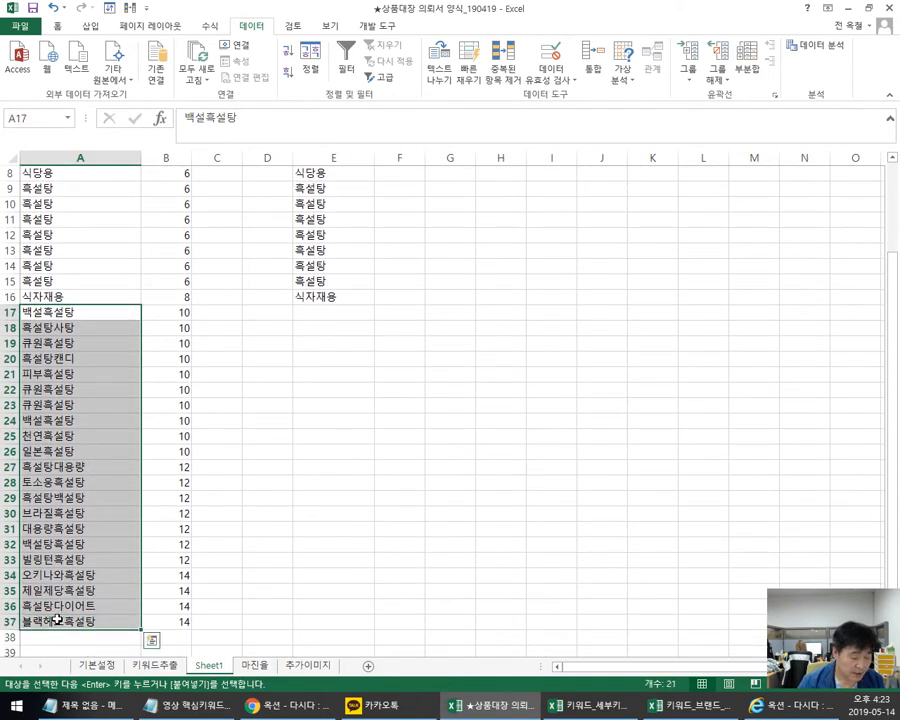
pyautogui.scroll(3, 437, 256)
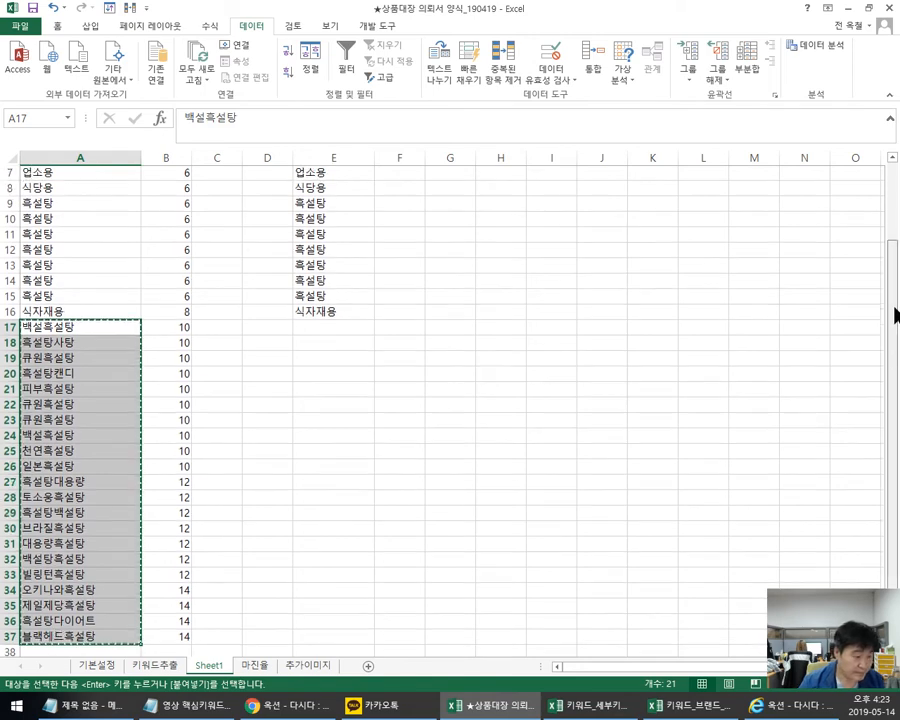
pyautogui.click(458, 186)
pyautogui.hotkey('ctrl', 'v')
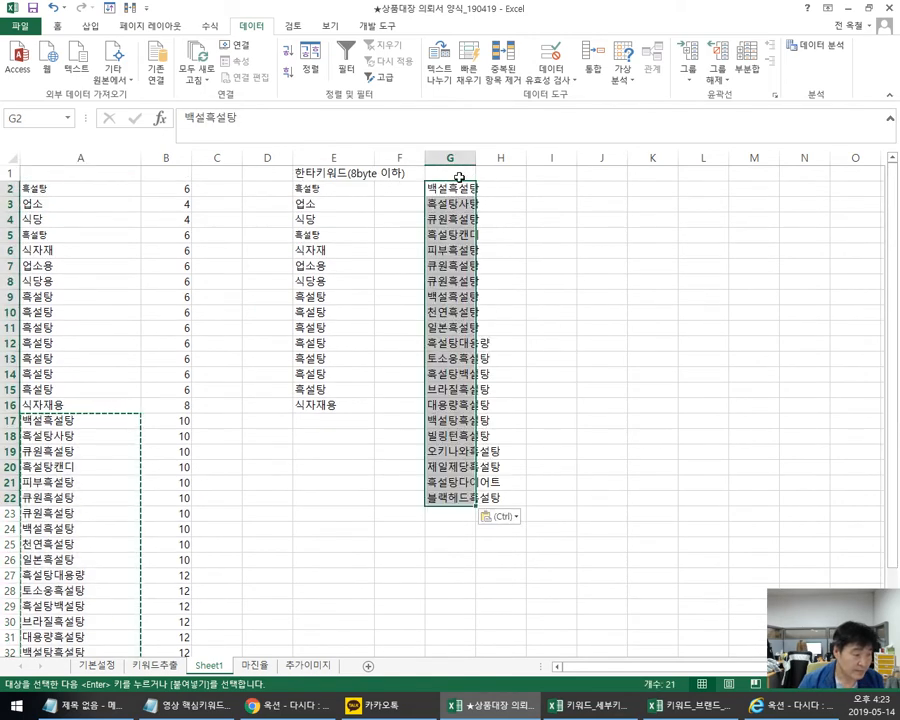
# Step: Copy the category name 한타키워드(8byte 초과) from the 키워드추출 sheet into G1 of Sheet1 as the heading
pyautogui.click(464, 176)
pyautogui.click(160, 665)
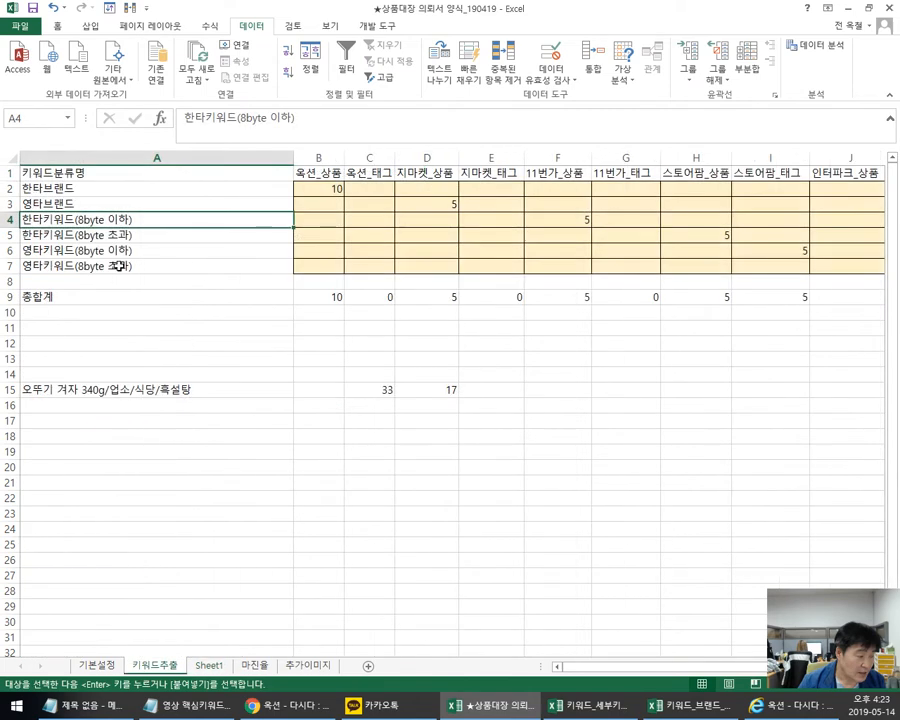
pyautogui.click(85, 236)
pyautogui.hotkey('ctrl', 'c')
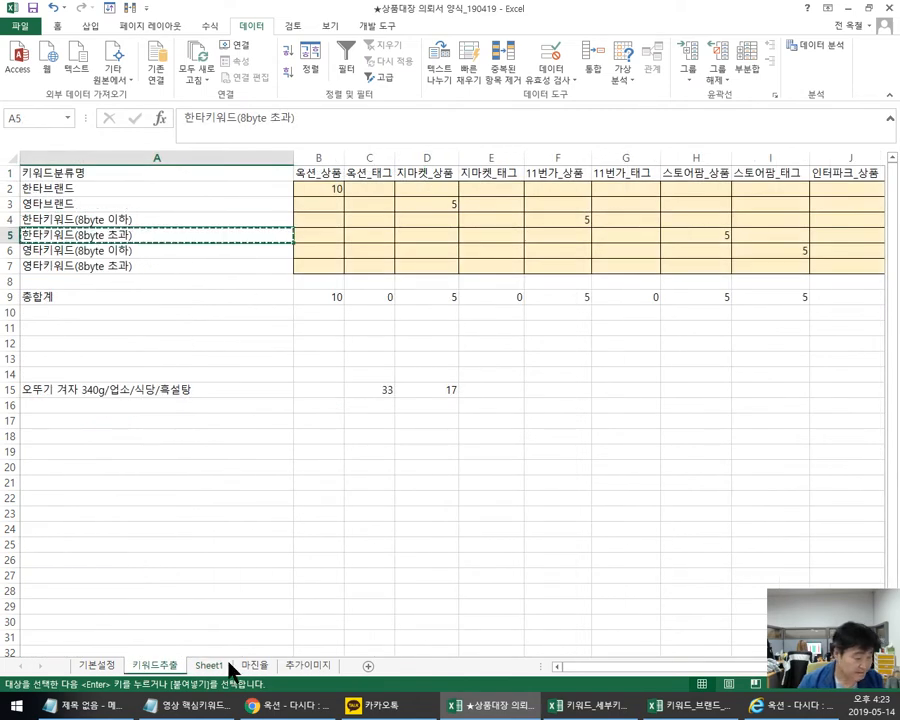
pyautogui.click(209, 667)
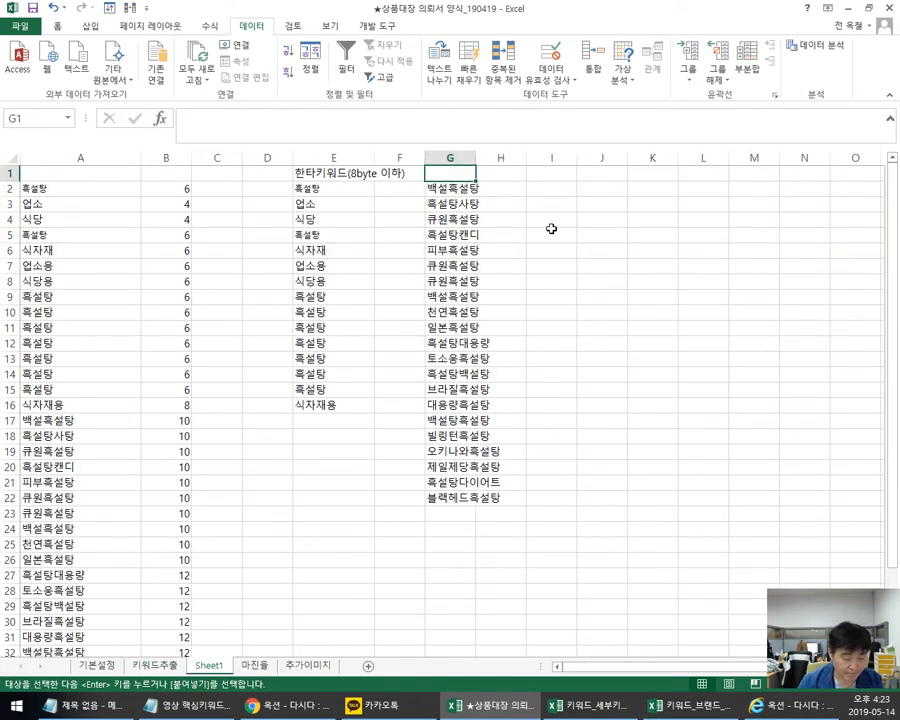
pyautogui.hotkey('ctrl', 'v')
pyautogui.click(689, 270)
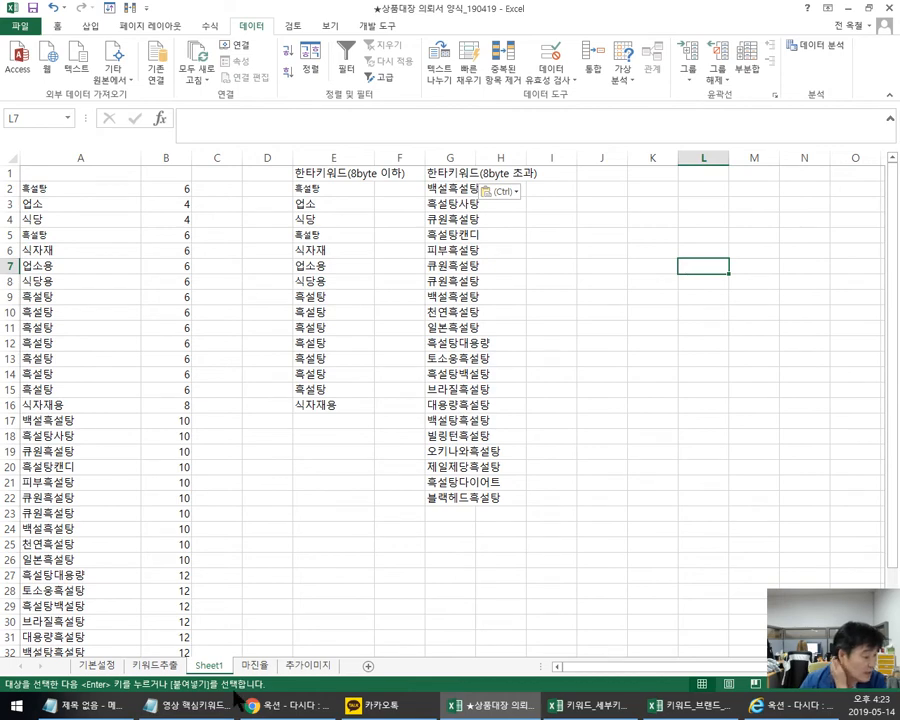
# Step: Check the 한타브랜드 category against the brand names listed in column A of the 키워드_브랜드_180409 workbook
pyautogui.click(155, 665)
pyautogui.click(60, 189)
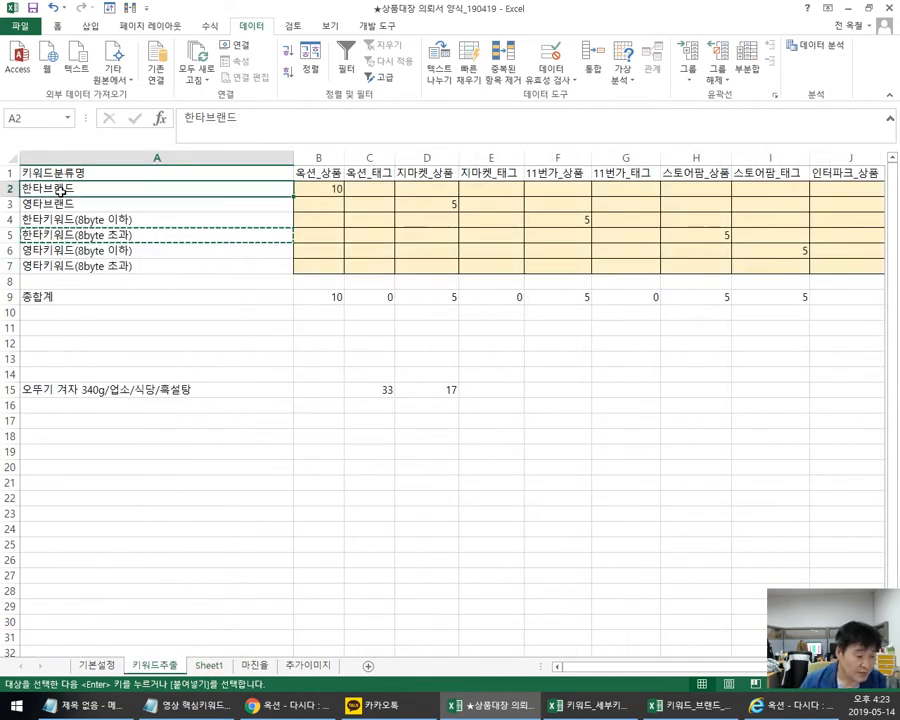
pyautogui.click(700, 707)
pyautogui.moveTo(60, 173); pyautogui.dragTo(66, 451)
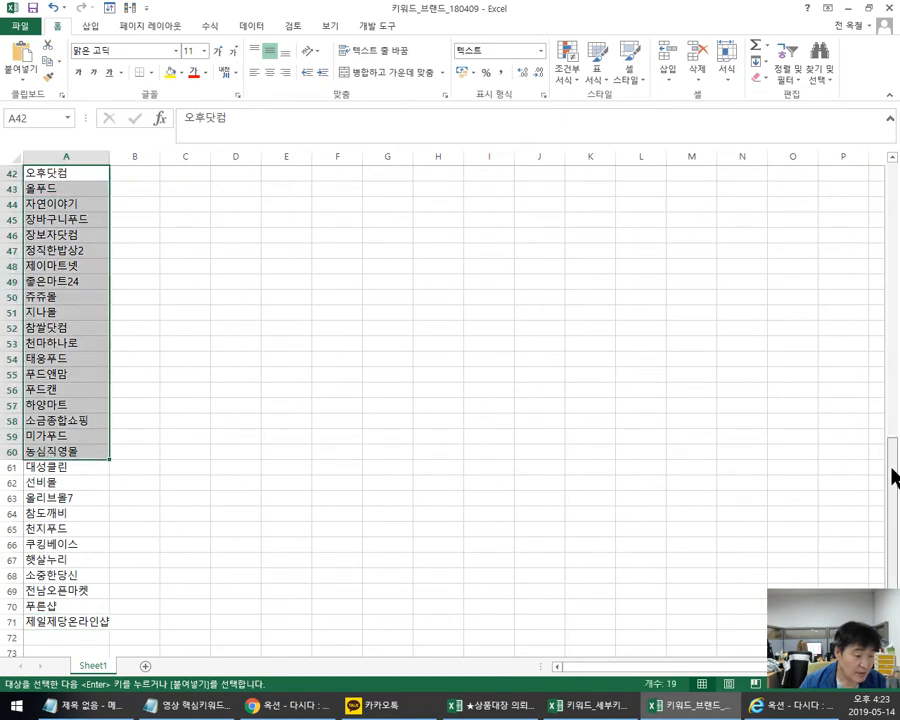
pyautogui.hotkey('ctrl', 'Home')
pyautogui.moveTo(53, 176); pyautogui.dragTo(44, 538)
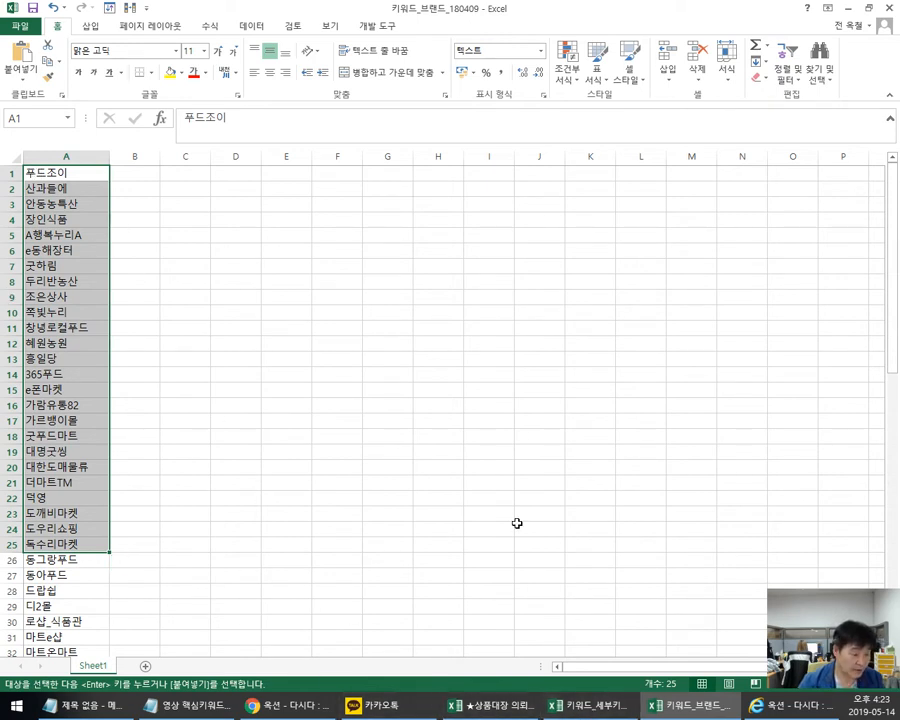
pyautogui.click(588, 705)
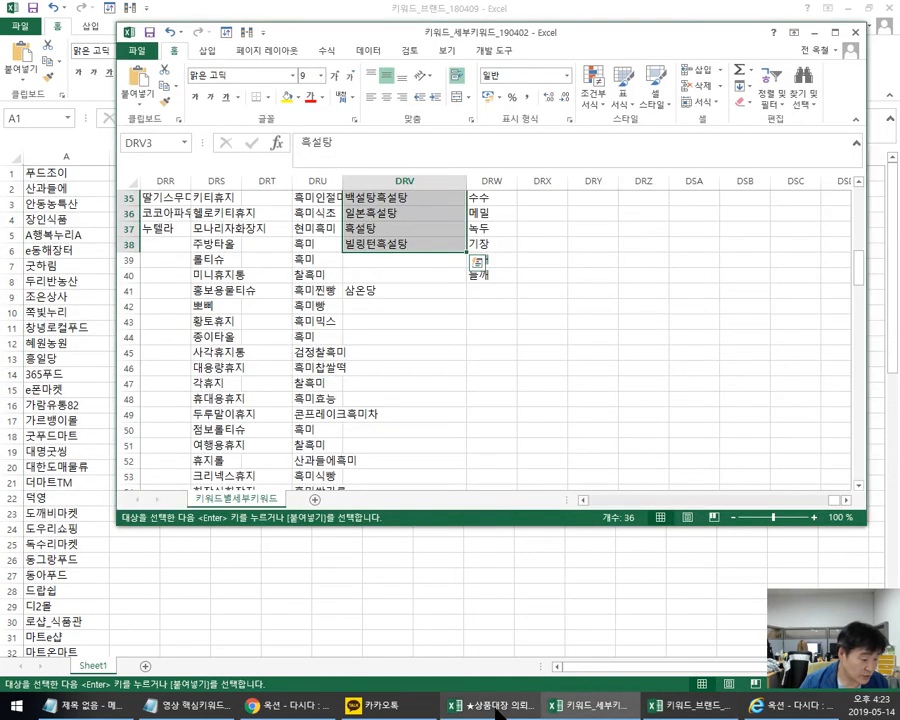
# Step: Enter the heading 한타브랜드 in J1 on Sheet1 of the request workbook
pyautogui.click(500, 710)
pyautogui.click(209, 665)
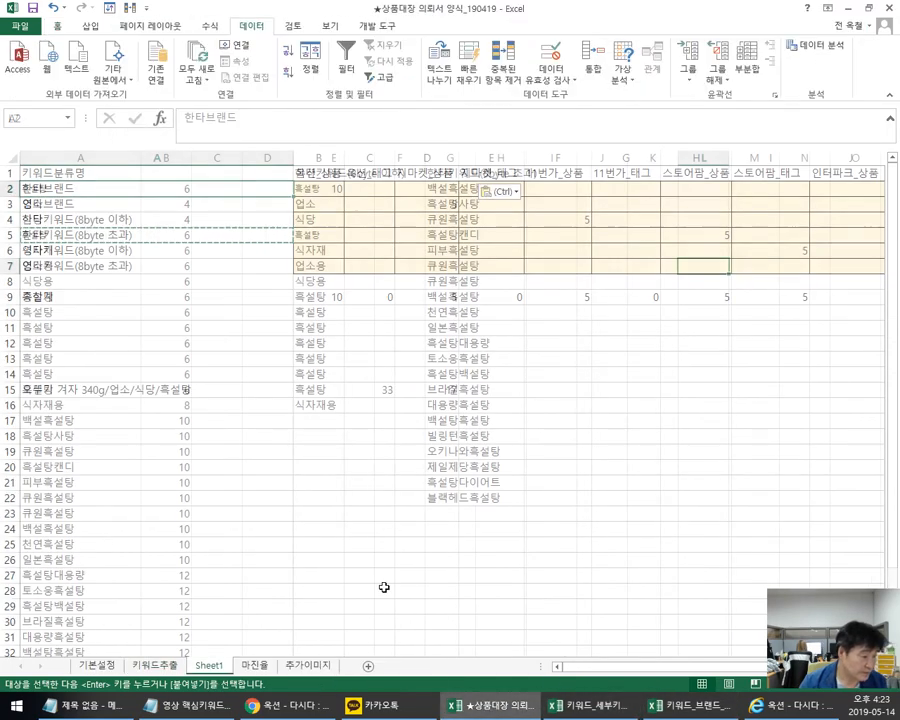
pyautogui.click(587, 173)
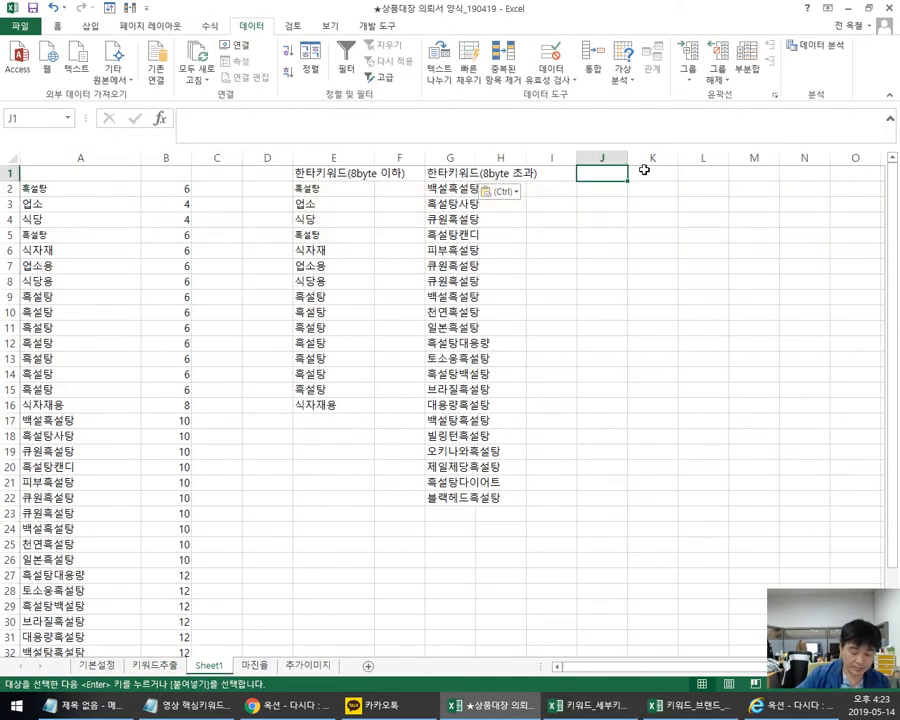
pyautogui.write('gks')
pyautogui.press('BackSpace')
pyautogui.press('BackSpace')
pyautogui.write('gksxkqmfosem')
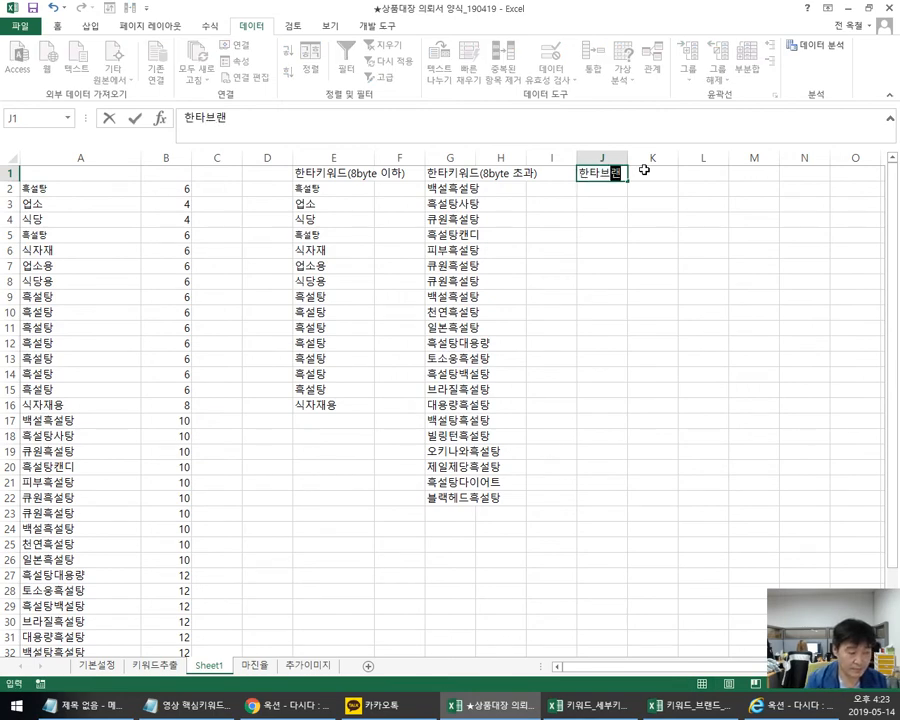
pyautogui.press('Return')
# Step: Enter the brand names 식자재로키아 in J3 and 식자재마켓 in J4
pyautogui.press('Return')
pyautogui.write('tlrwkwo')
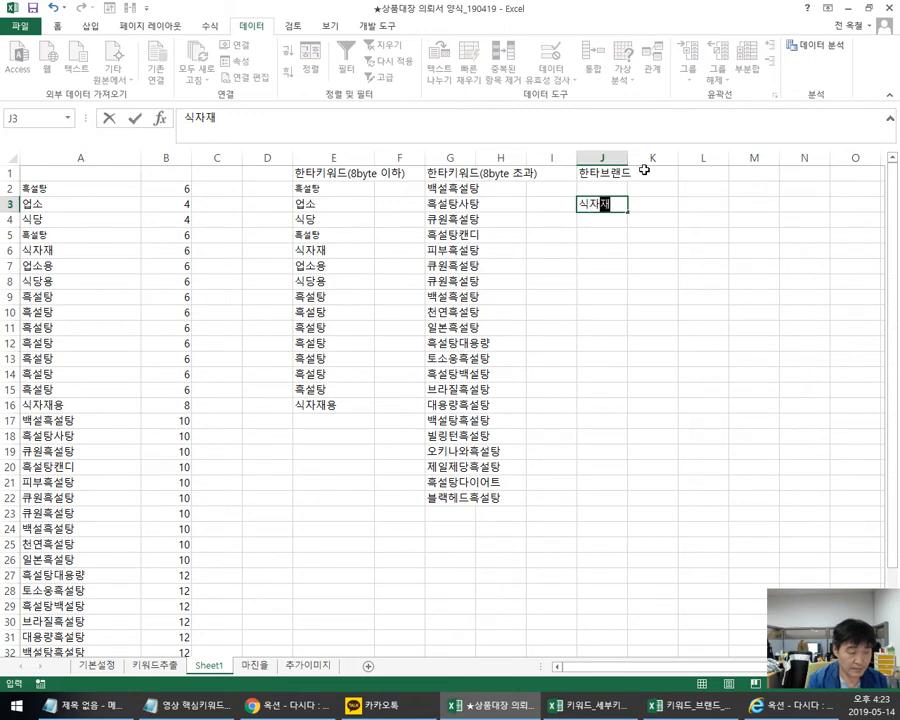
pyautogui.write('fhzldk')
pyautogui.press('Return')
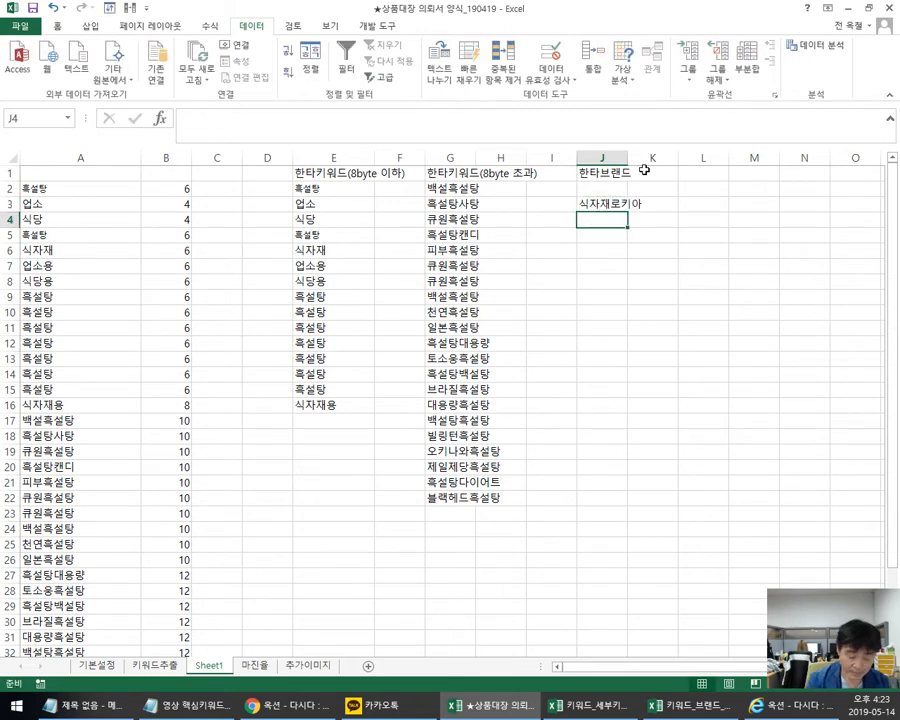
pyautogui.write('tlrwkwoakzpt')
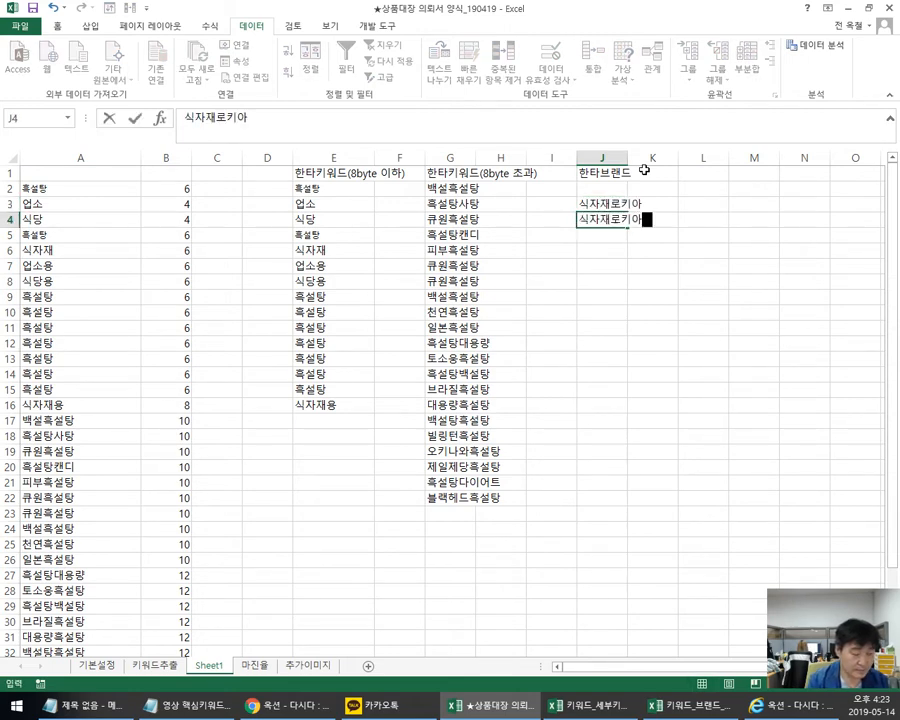
pyautogui.press('Return')
# Step: Widen columns J and E on Sheet1 to fit their text, and set column F to a width of 14.63
pyautogui.moveTo(627, 158); pyautogui.dragTo(646, 158)
pyautogui.click(610, 204)
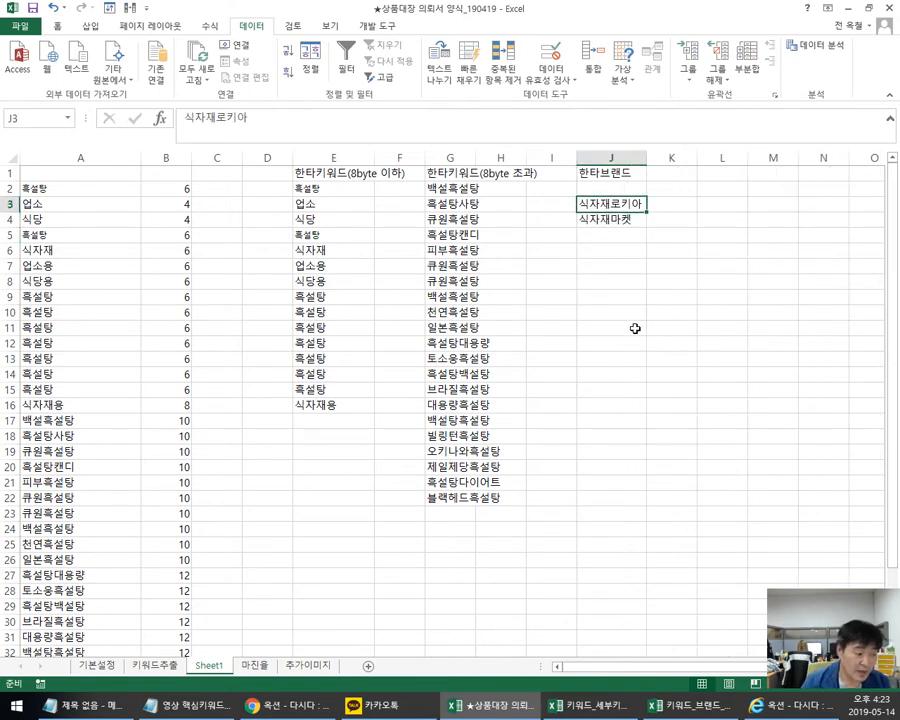
pyautogui.moveTo(373, 157); pyautogui.dragTo(496, 158)
pyautogui.click(320, 190)
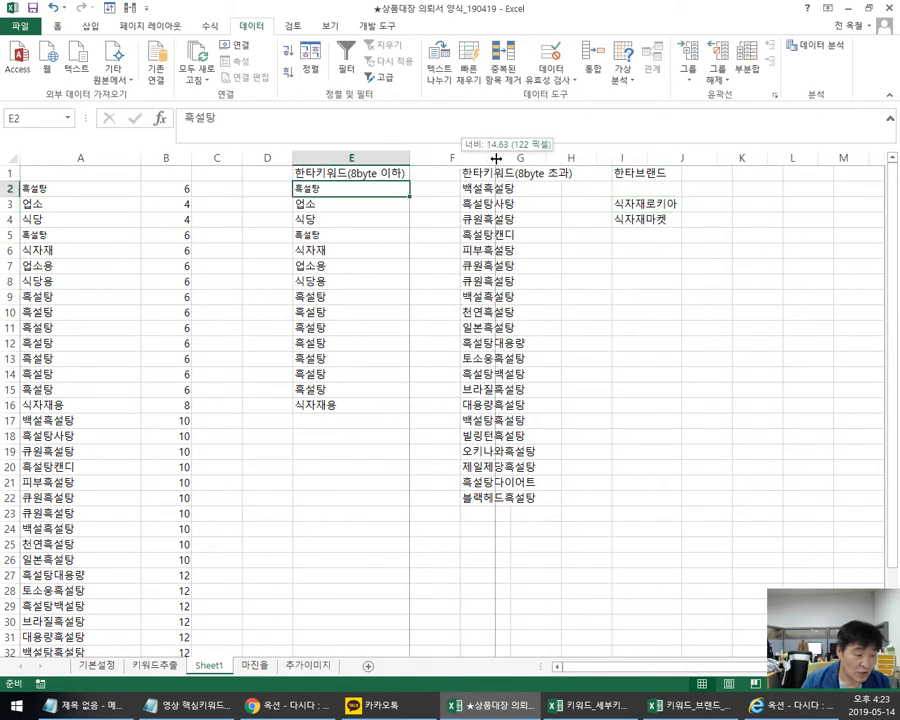
# Step: Enter the heading 영타키워드 in F1
pyautogui.click(448, 186)
pyautogui.click(444, 170)
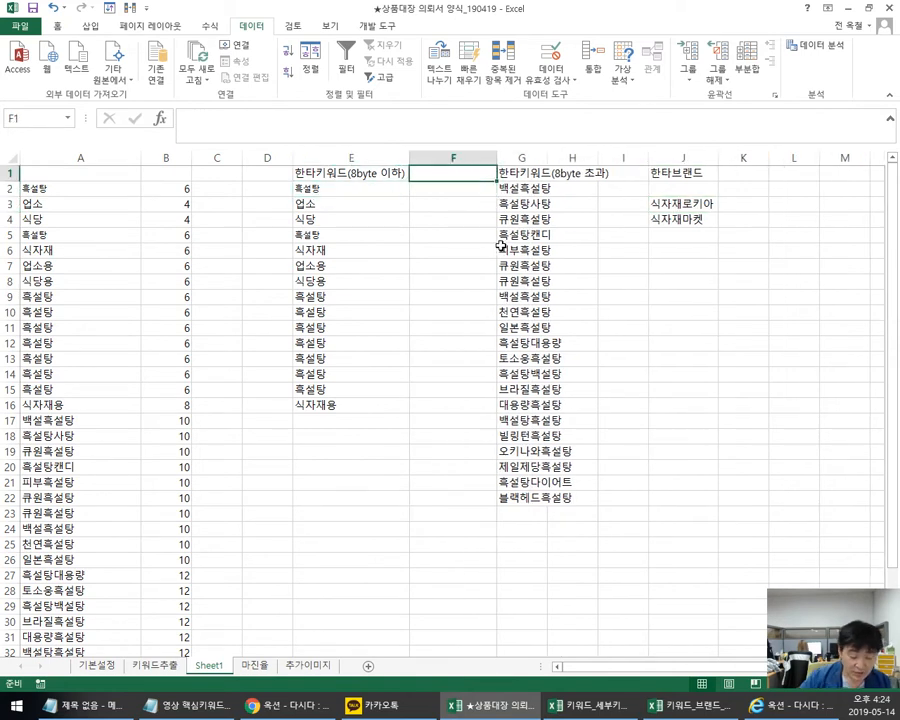
pyautogui.write('영ㅌ')
pyautogui.write('블')
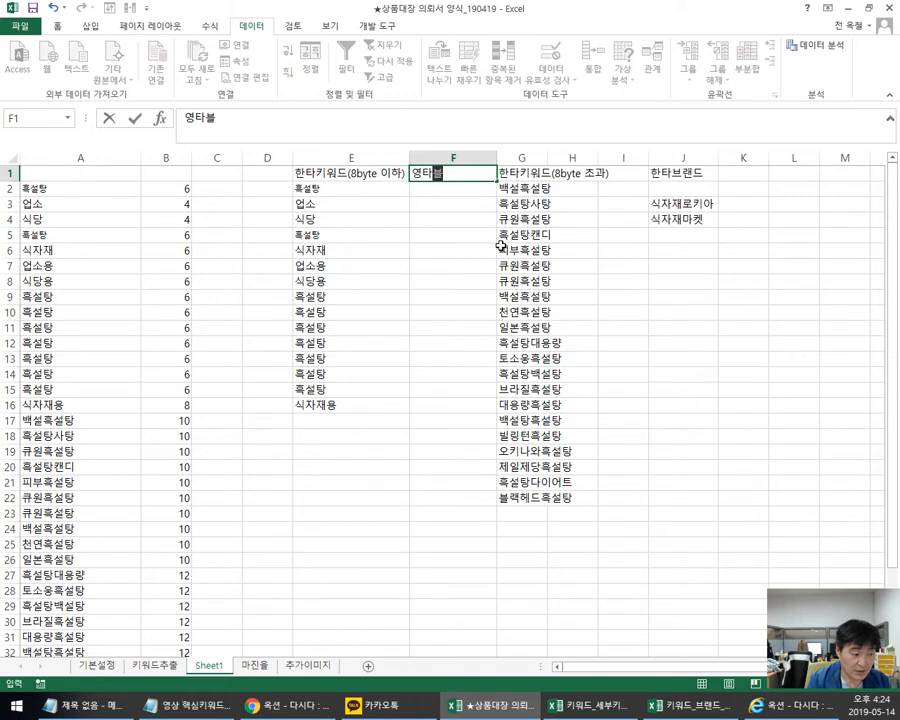
pyautogui.press('BackSpace')
pyautogui.write('ㅋ타키워드')
pyautogui.press('Return')
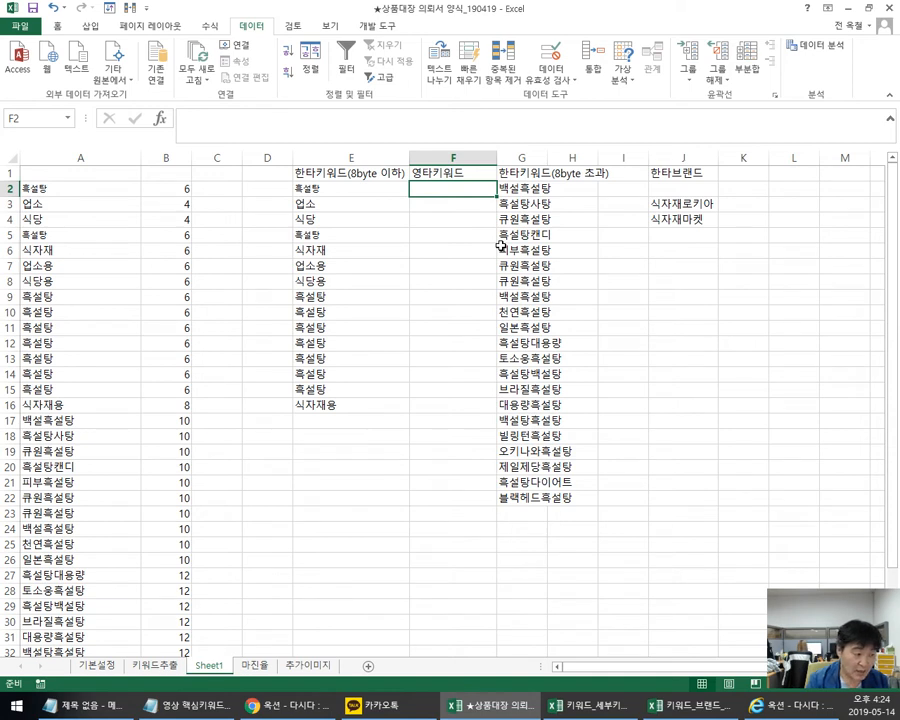
# Step: Enter the English-keyboard spellings gmrtjfxkd, djqth, tlrekd, gmrtjfxkd and tlrwkwo in F2 to F6
pyautogui.write('gmrtjfxkd')
pyautogui.press('Return')
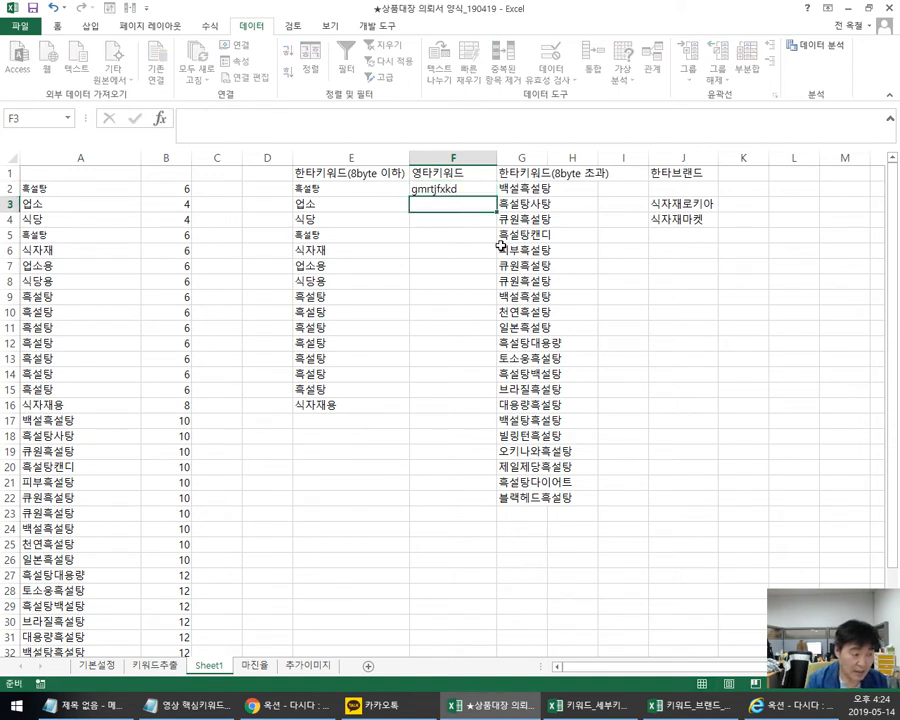
pyautogui.write('djqth')
pyautogui.press('Return')
pyautogui.write('tlrekd')
pyautogui.press('Return')
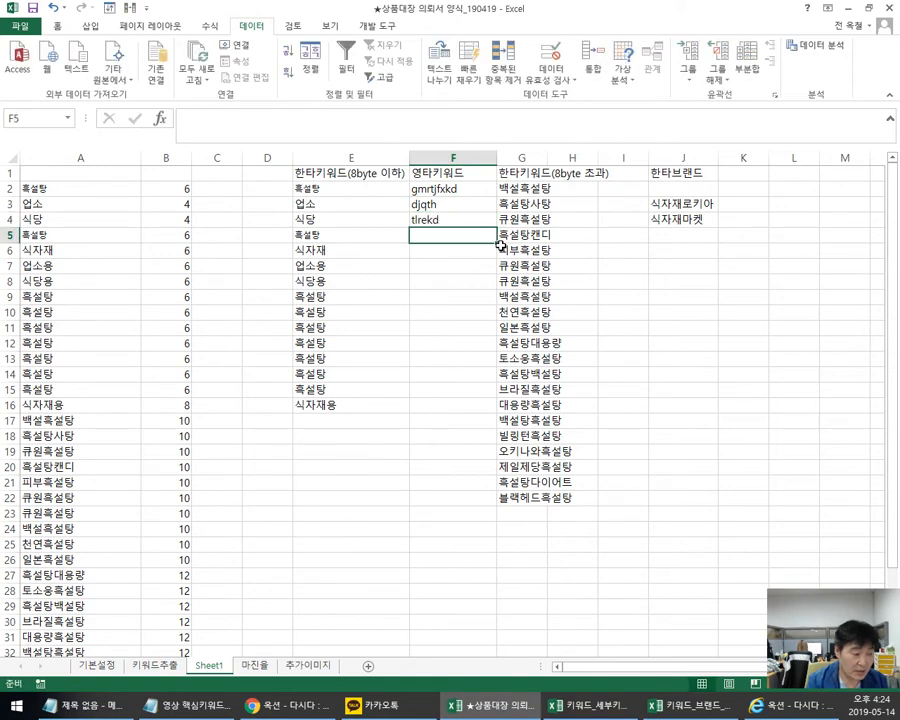
pyautogui.write('gmrtjfxkd')
pyautogui.press('Return')
pyautogui.write('tlrwkwo')
pyautogui.press('Return')
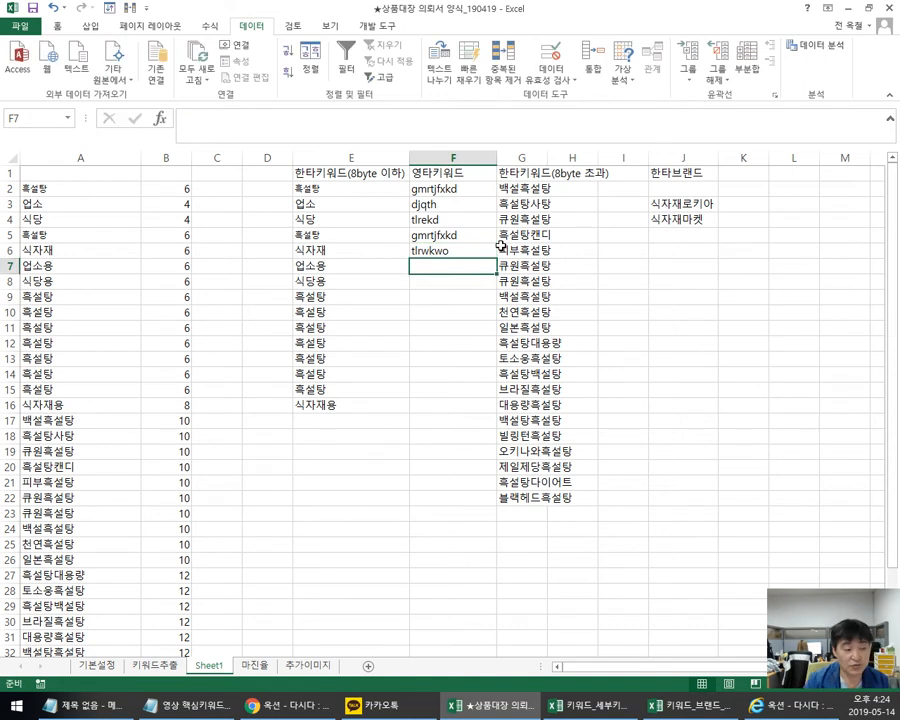
# Step: Rename the heading in F1 to 영타키워드1
pyautogui.moveTo(450, 188); pyautogui.dragTo(454, 253)
pyautogui.click(316, 177)
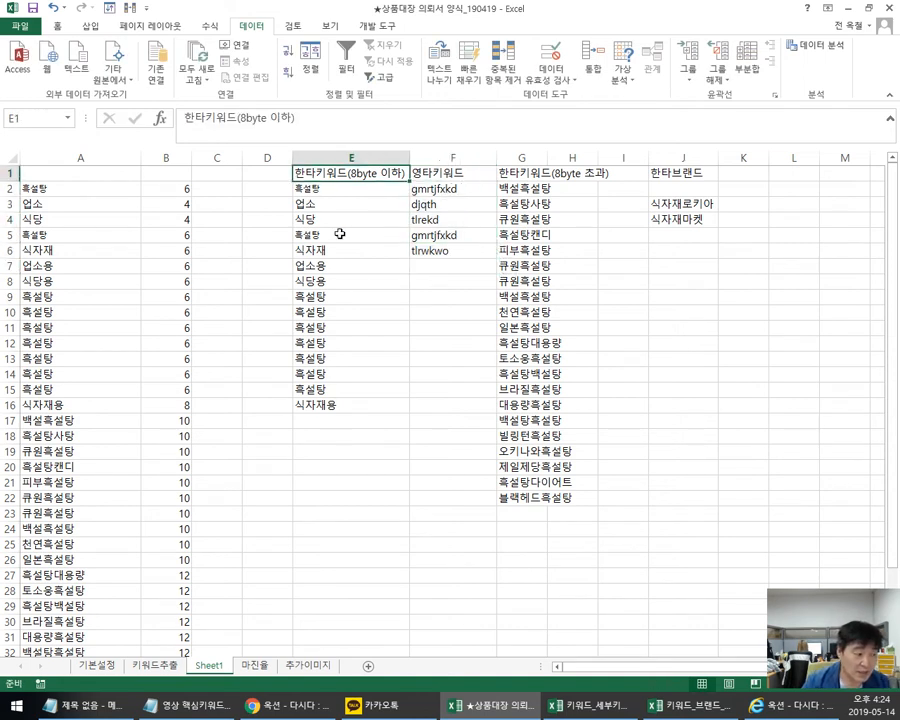
pyautogui.click(451, 176)
pyautogui.click(255, 115)
pyautogui.write('1')
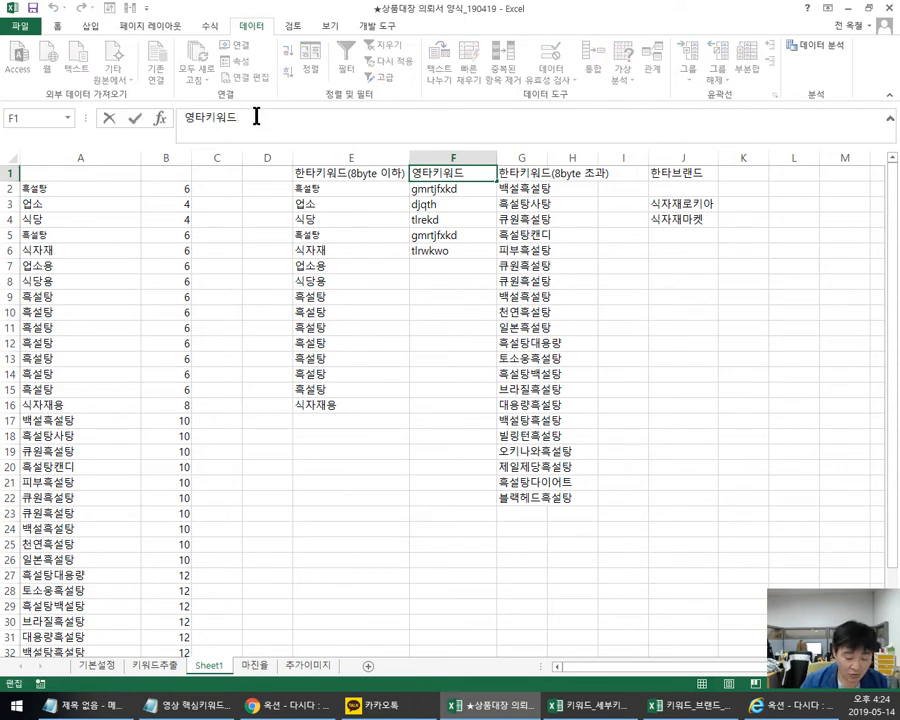
pyautogui.press('Return')
pyautogui.moveTo(520, 190); pyautogui.dragTo(545, 484)
pyautogui.click(582, 192)
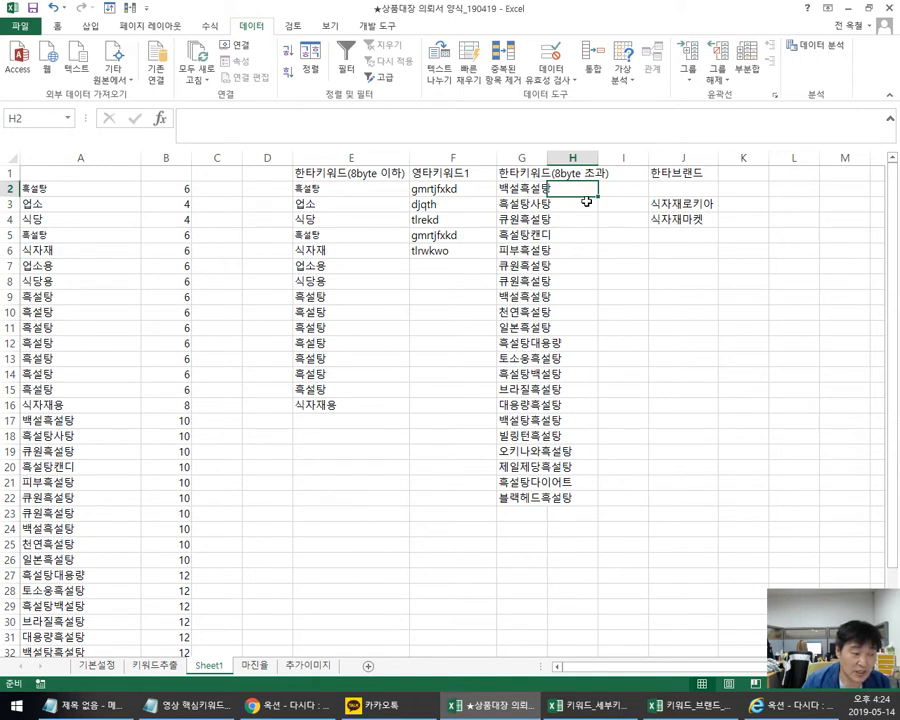
pyautogui.click(513, 173)
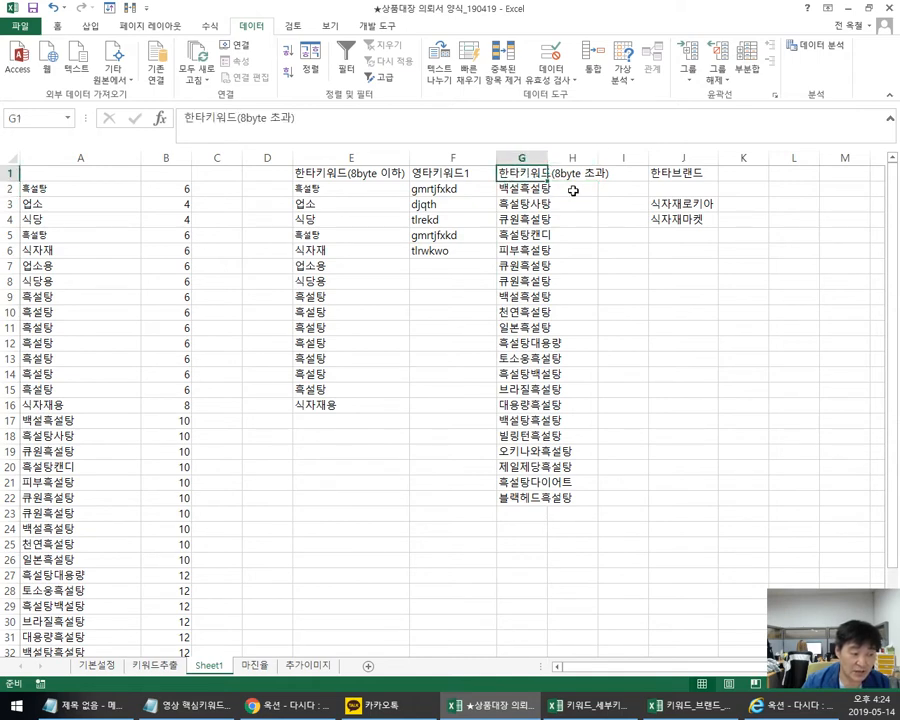
pyautogui.click(575, 191)
# Step: Enter the English-keyboard spelling tlrwkwofhzldk in K3 beside the brand 식자재로키아
pyautogui.click(690, 174)
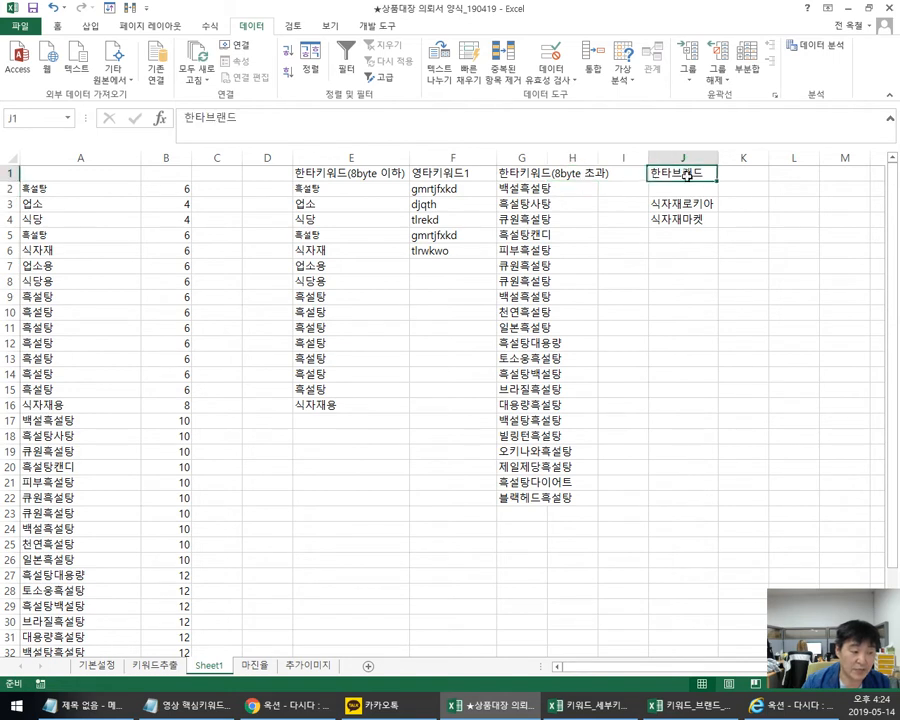
pyautogui.moveTo(682, 203); pyautogui.dragTo(700, 219)
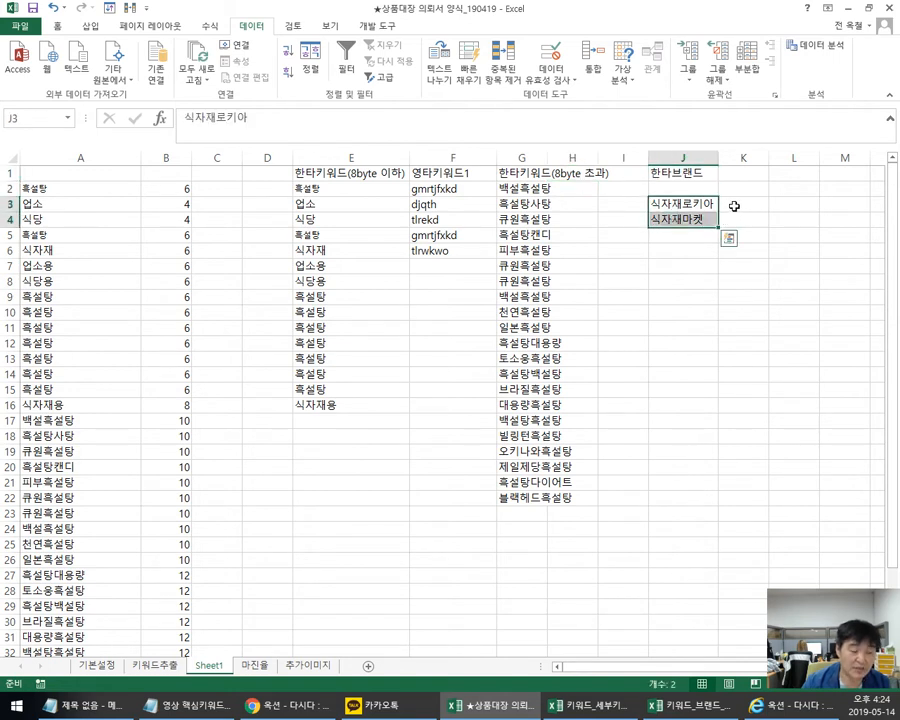
pyautogui.click(738, 205)
pyautogui.write('tlrwkw')
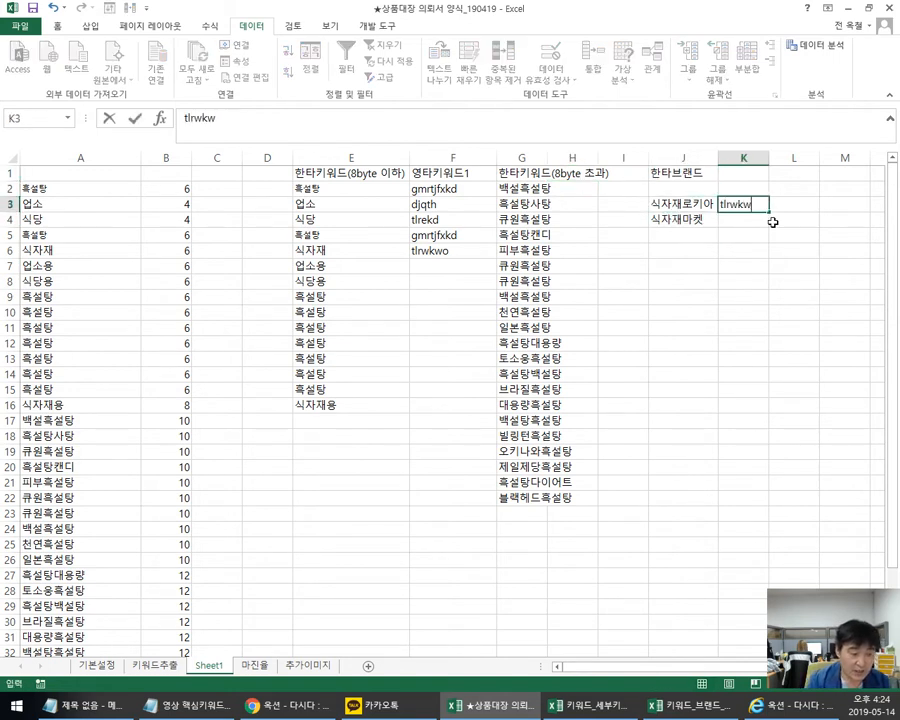
pyautogui.press('BackSpace')
pyautogui.press('BackSpace')
pyautogui.press('BackSpace')
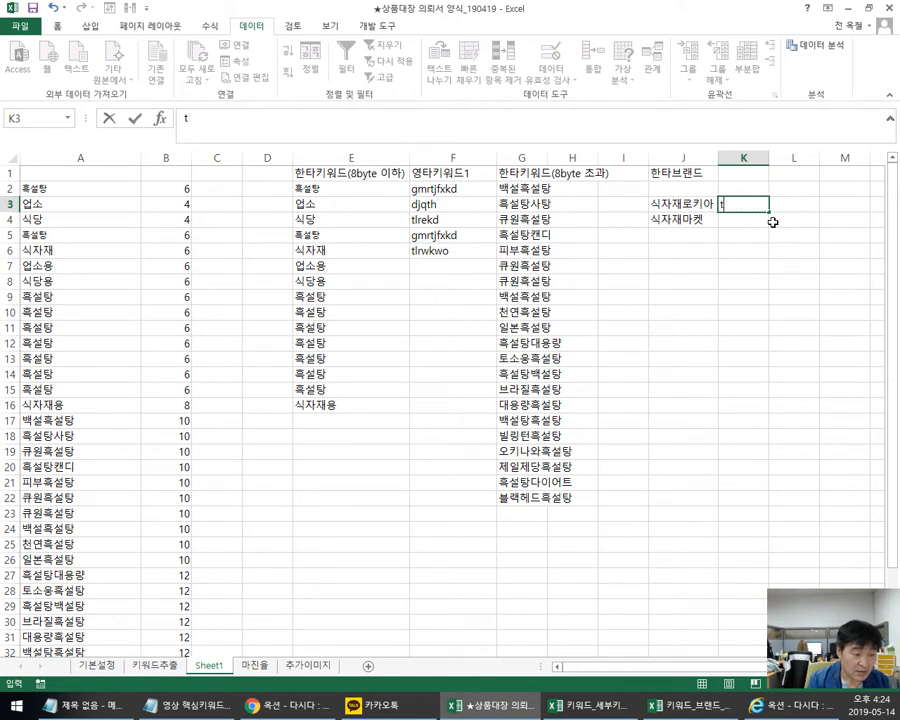
pyautogui.write('lrwkwofhzldk')
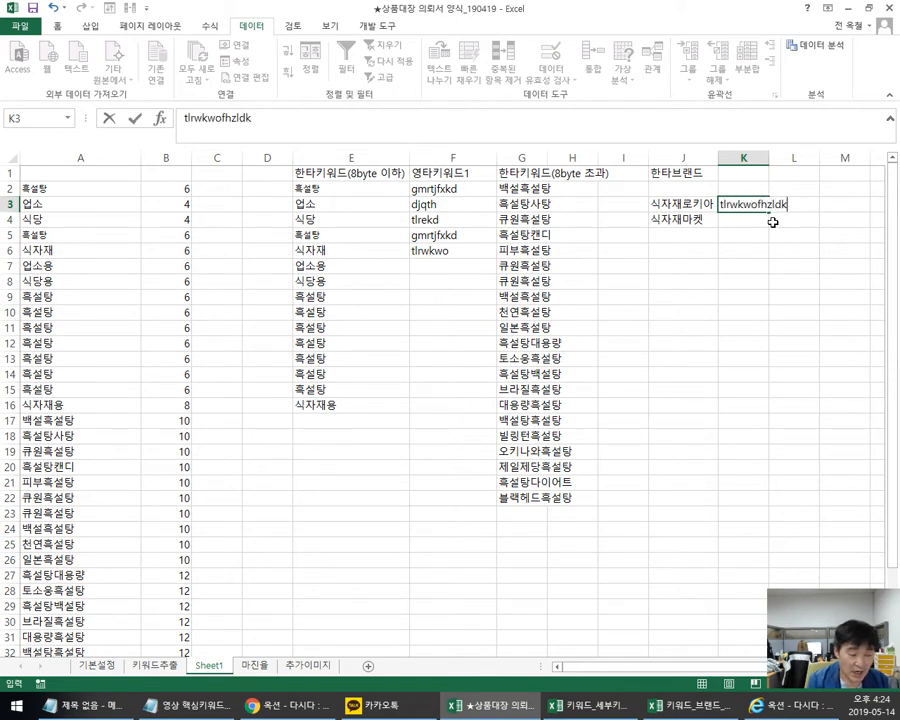
pyautogui.press('Return')
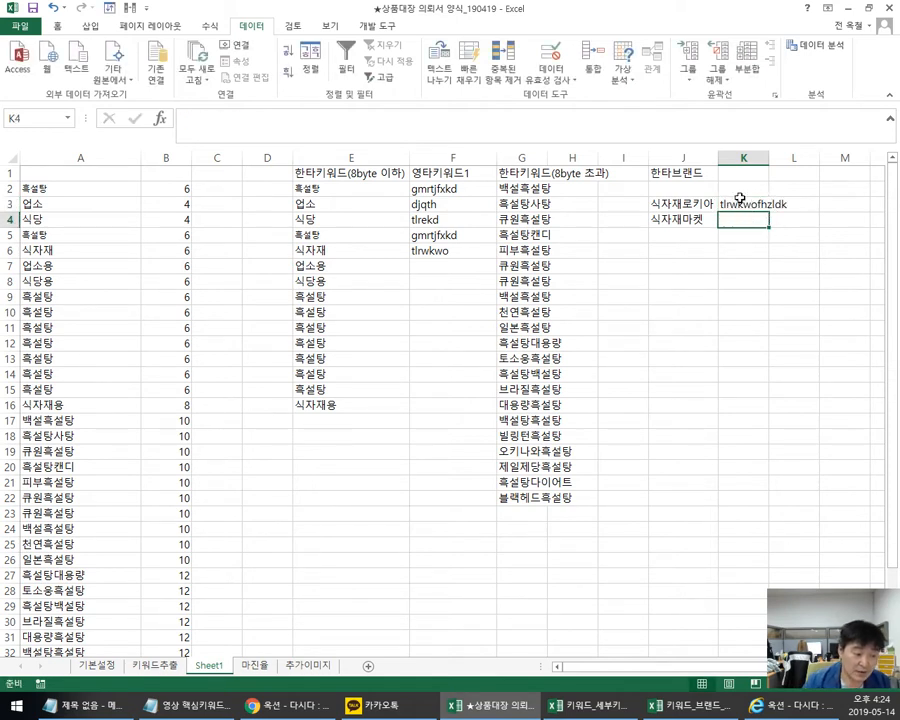
pyautogui.click(738, 203)
# Step: Review the keyword categories on the 키워드추출 sheet against the marketplace product columns they are assigned to
pyautogui.click(155, 665)
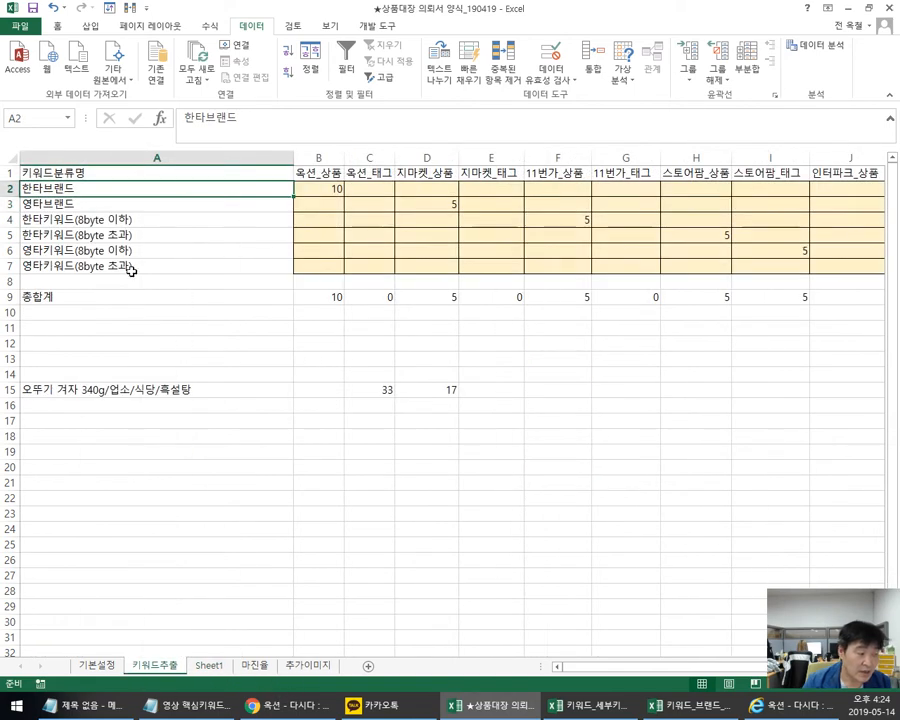
pyautogui.moveTo(88, 193); pyautogui.dragTo(97, 280)
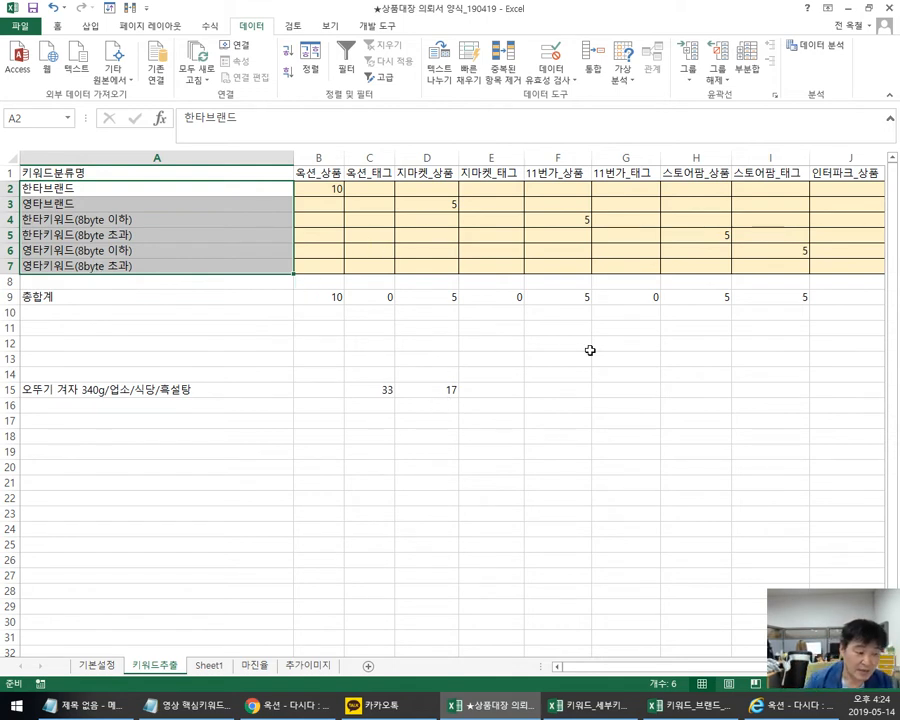
pyautogui.click(316, 177)
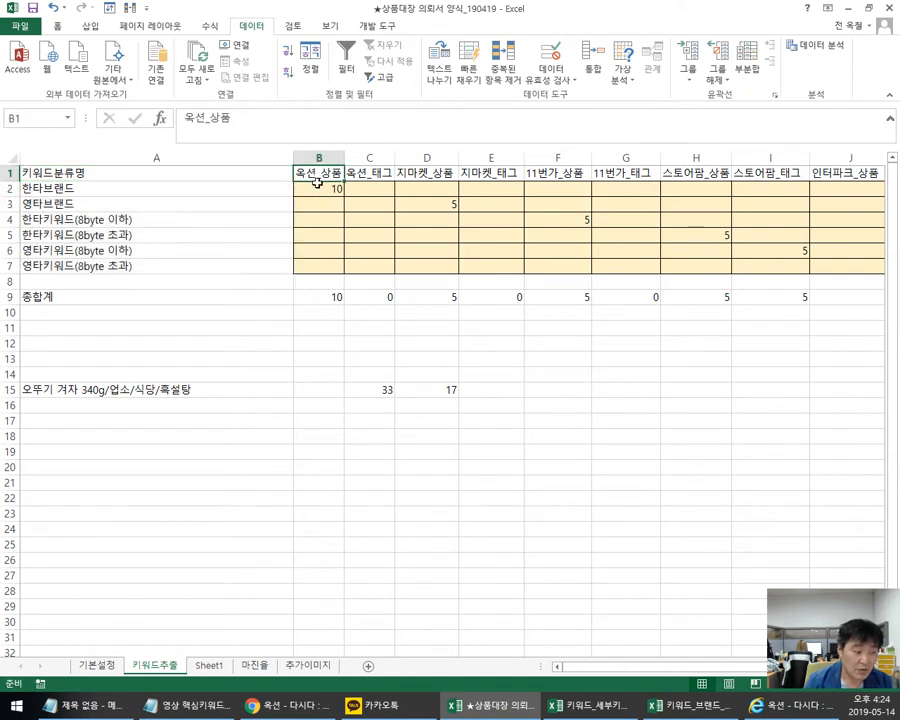
pyautogui.click(92, 192)
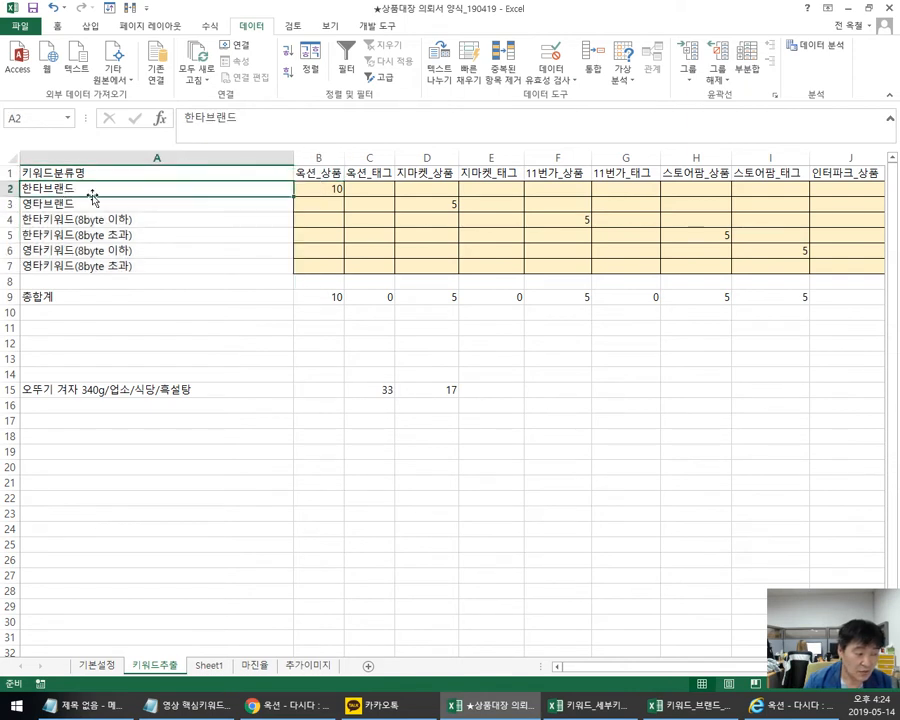
pyautogui.click(430, 174)
pyautogui.moveTo(430, 204); pyautogui.dragTo(38, 207)
pyautogui.moveTo(558, 173); pyautogui.dragTo(560, 221)
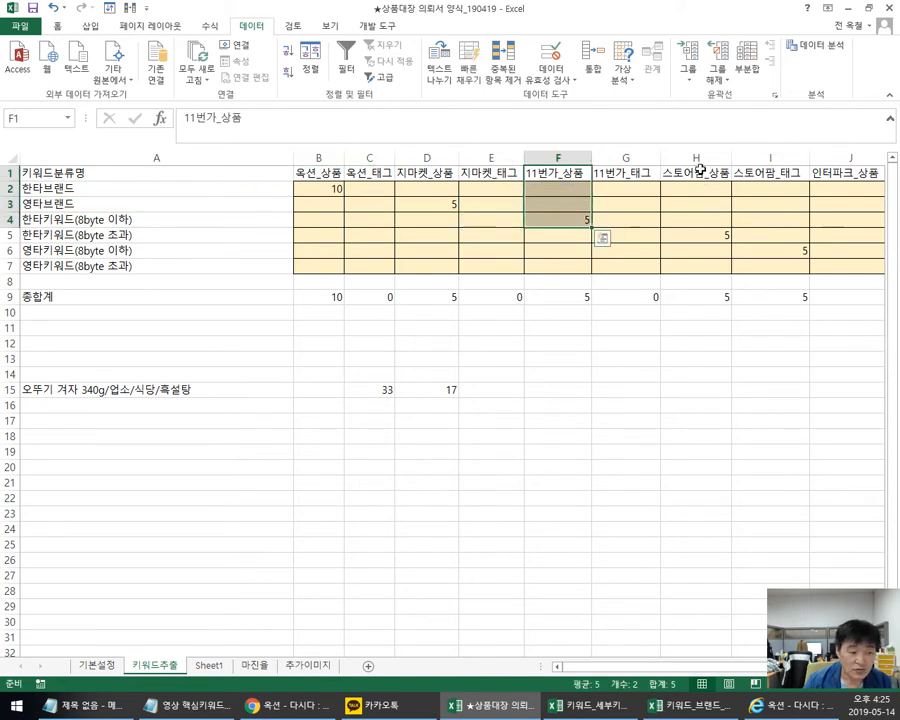
pyautogui.moveTo(690, 172); pyautogui.dragTo(704, 220)
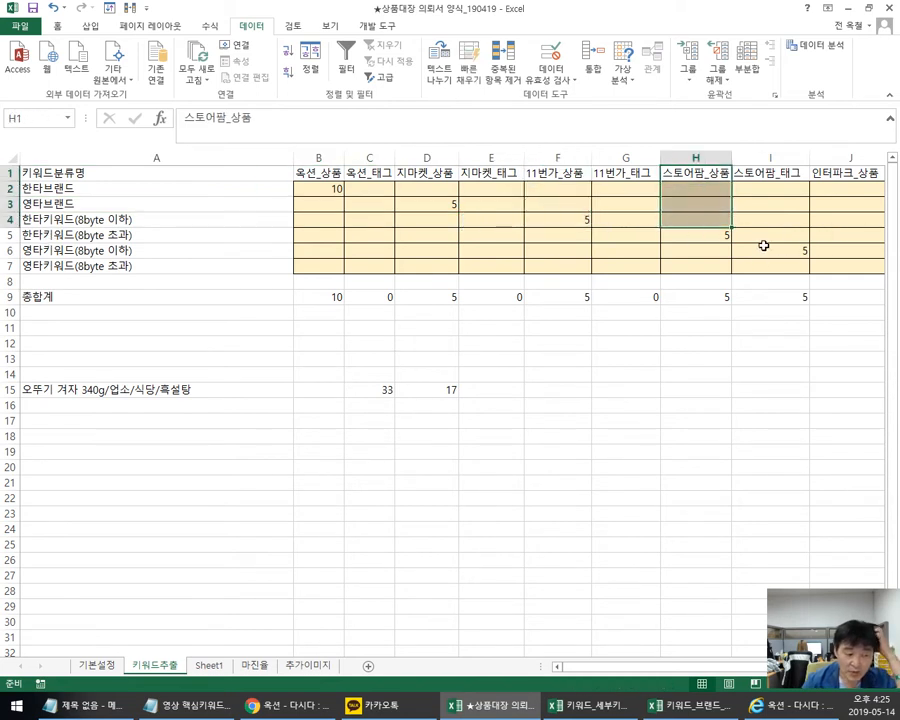
pyautogui.moveTo(768, 247); pyautogui.dragTo(151, 275)
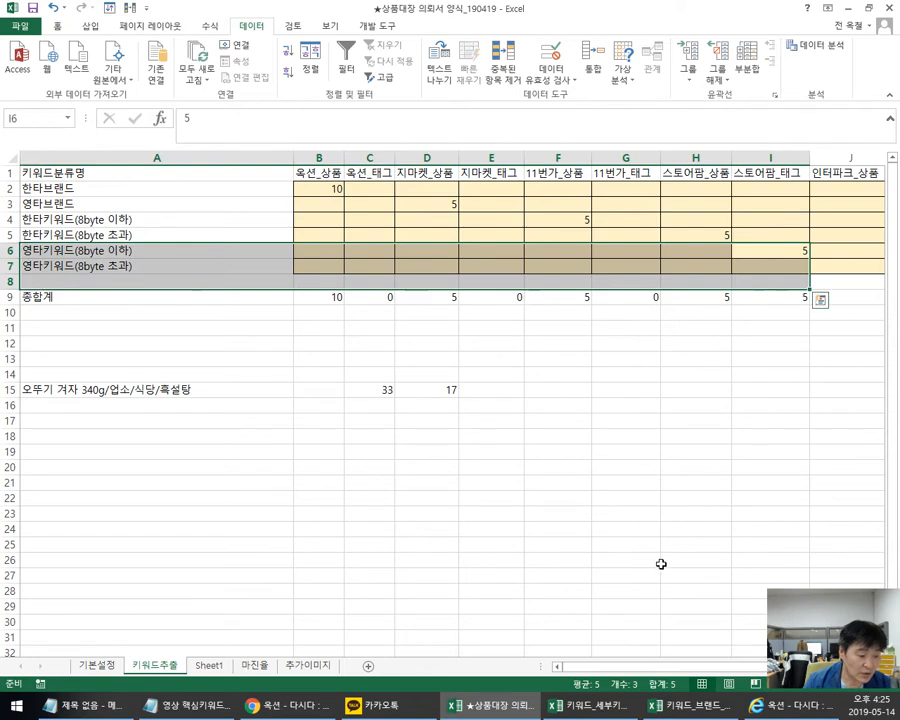
pyautogui.hscroll(2, 515, 477)
pyautogui.moveTo(611, 264); pyautogui.dragTo(150, 282)
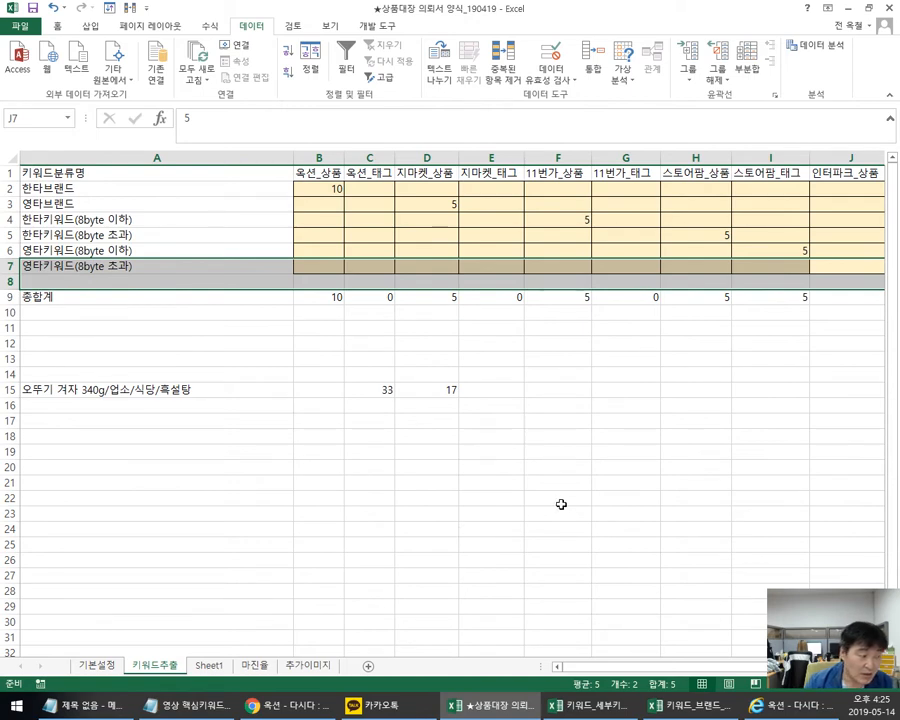
pyautogui.click(64, 187)
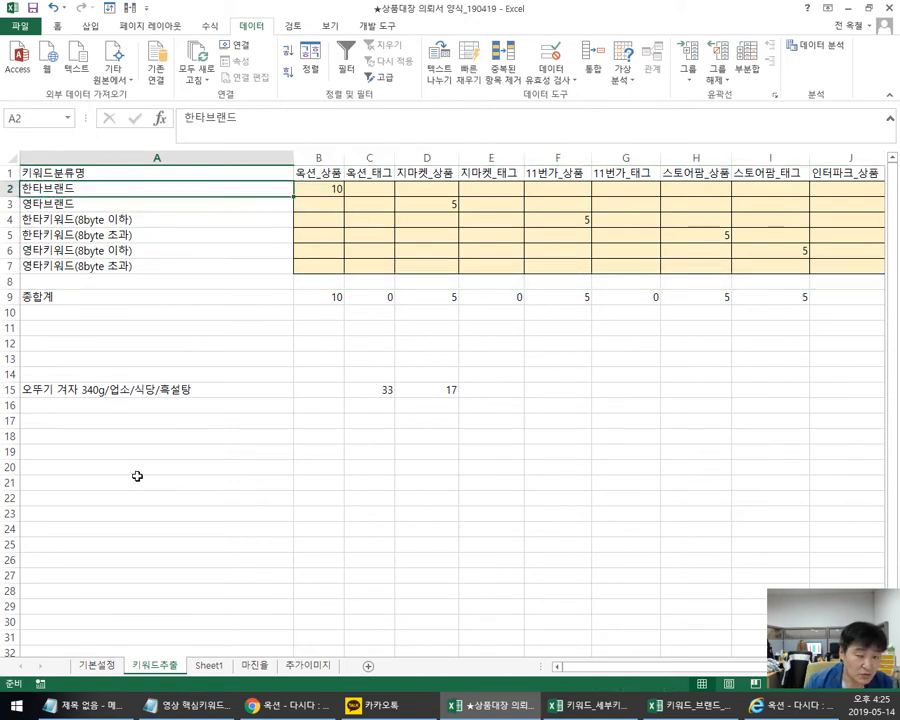
pyautogui.click(95, 234)
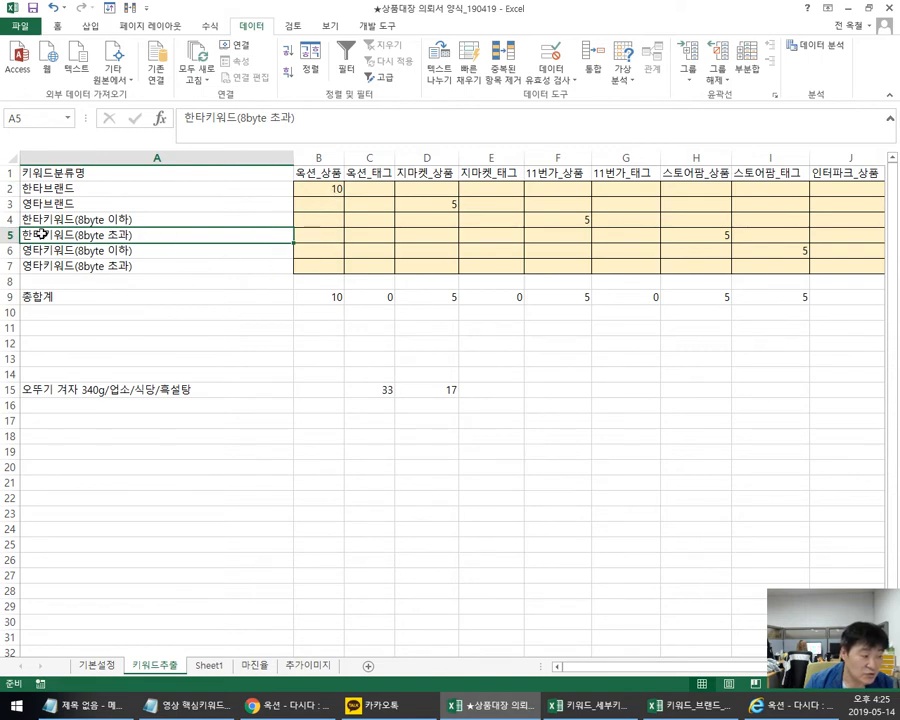
# Step: Clear all keyword counts from the marketplace table in B2:K7
pyautogui.moveTo(311, 187); pyautogui.dragTo(680, 264)
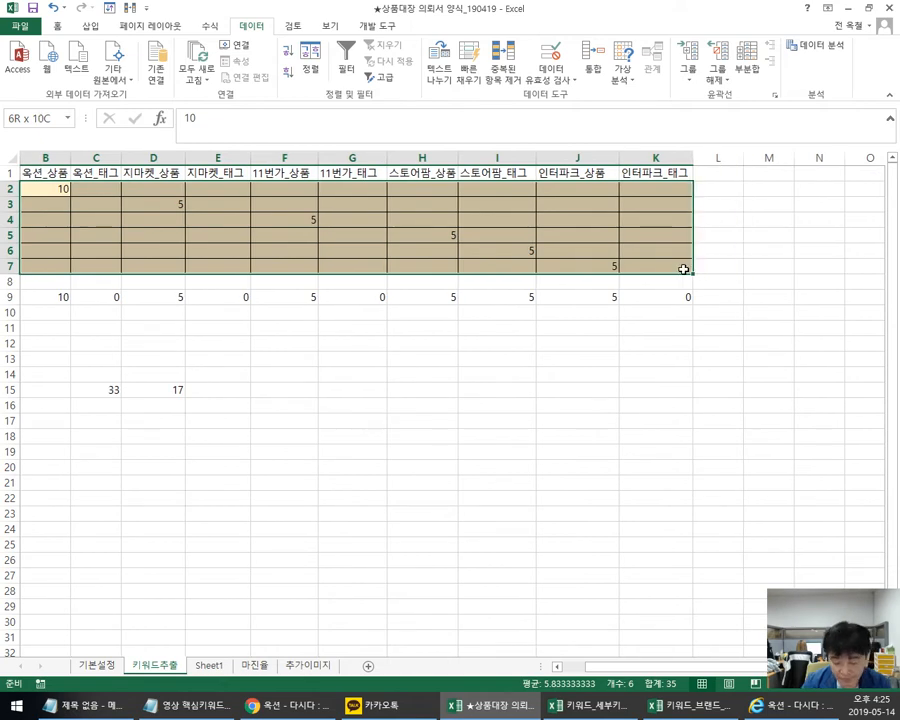
pyautogui.press('Delete')
pyautogui.moveTo(622, 667); pyautogui.dragTo(376, 637)
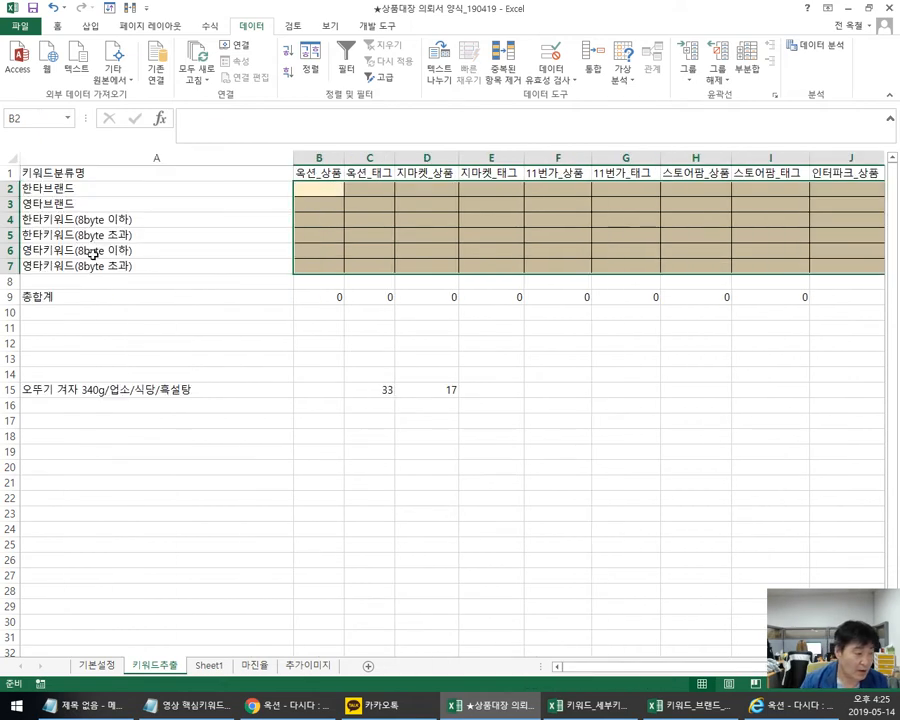
# Step: Enter 5 for 옥션_상품 and 지마켓_상품 in the 한타키워드(8byte 초과) row
pyautogui.click(132, 235)
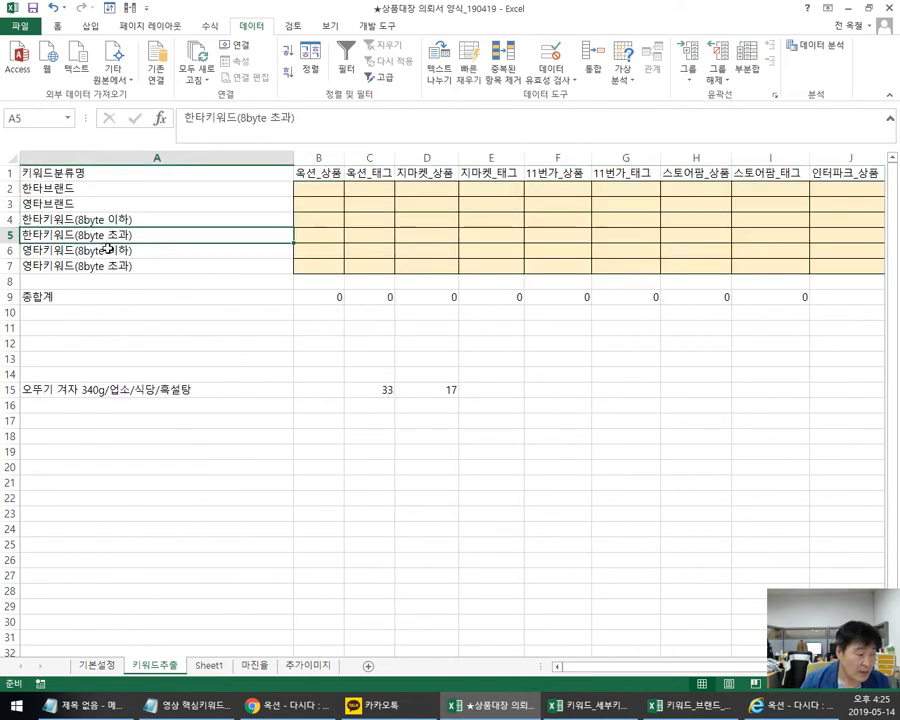
pyautogui.click(316, 234)
pyautogui.write('5')
pyautogui.press('Return')
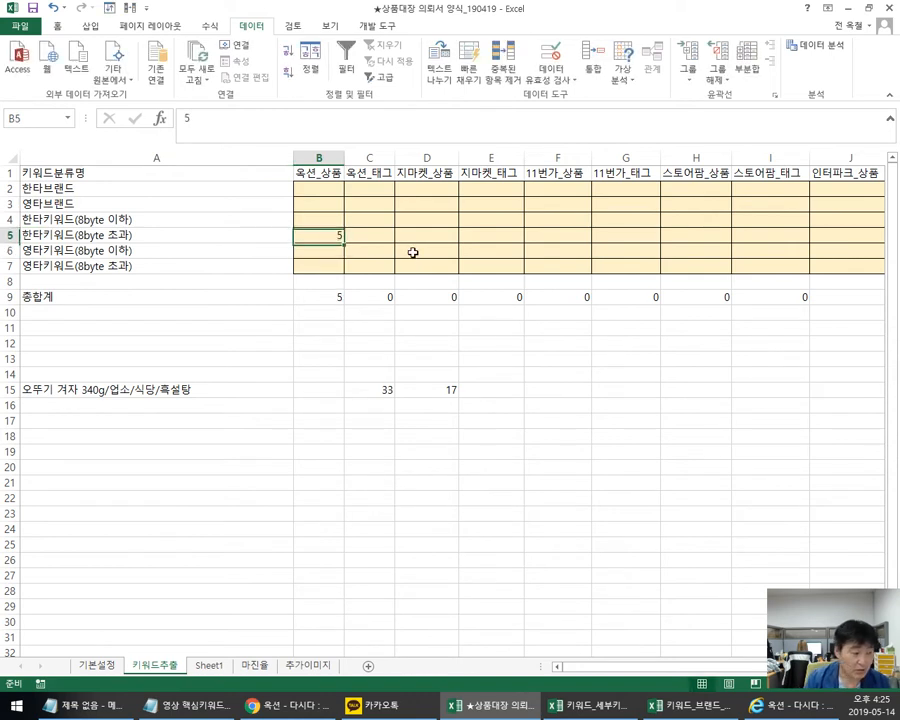
pyautogui.press('Up')
pyautogui.press('Right')
pyautogui.press('Right')
pyautogui.write('5')
# Step: Enter 5 for 11번가_상품 and 스토어팜_상품 in the 한타키워드(8byte 초과) row
pyautogui.press('Right')
pyautogui.press('Right')
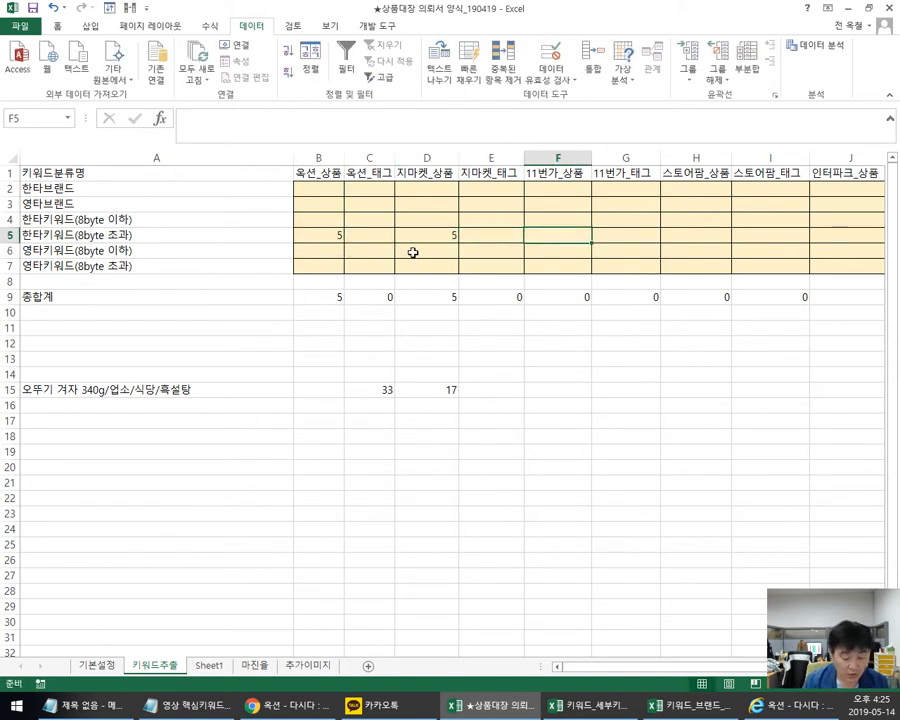
pyautogui.write('5')
pyautogui.press('Right')
pyautogui.press('Right')
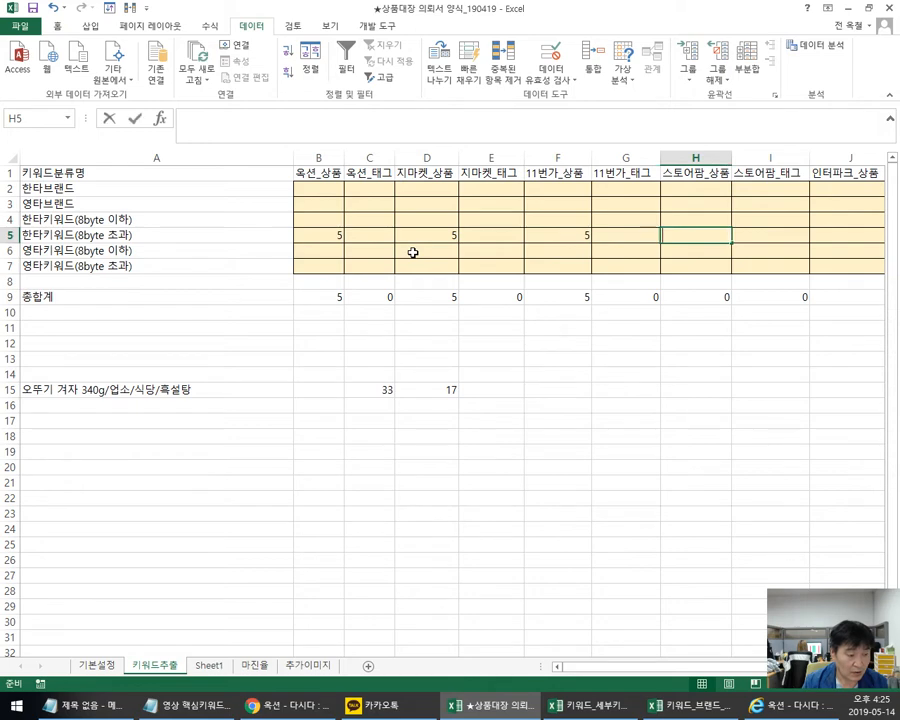
pyautogui.write('5')
pyautogui.press('Right')
pyautogui.press('Right')
pyautogui.press('Right')
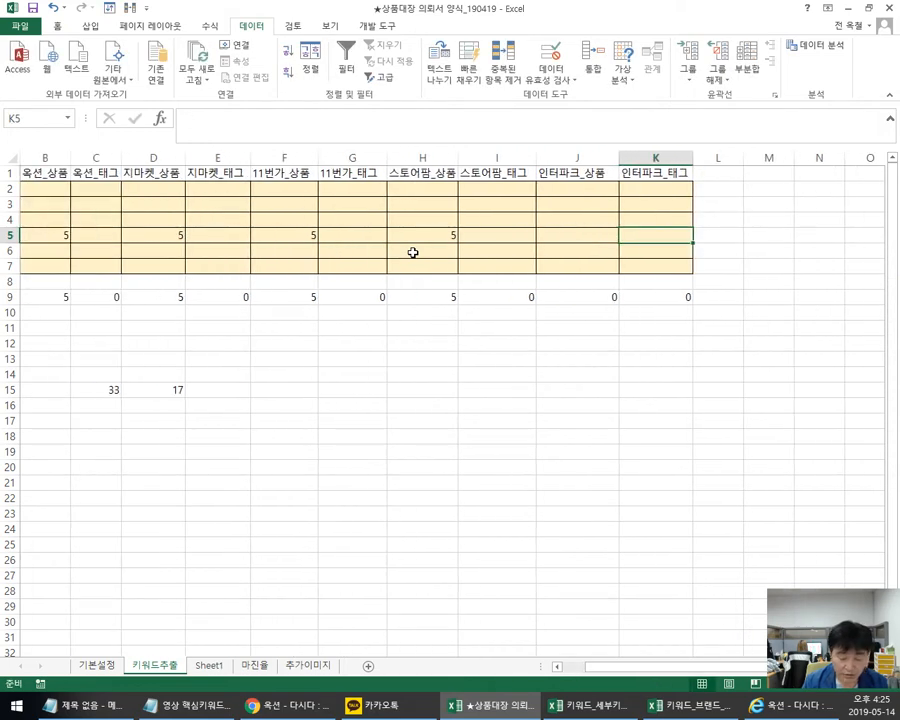
# Step: Enter 5 for 인터파크_태그, 인터파크_상품 and 11번가_태그 in the 한타키워드(8byte 초과) row
pyautogui.write('5')
pyautogui.press('Left')
pyautogui.write('5')
pyautogui.press('Left')
pyautogui.press('Left')
pyautogui.press('Left')
pyautogui.write('5')
pyautogui.press('Right')
pyautogui.press('Right')
pyautogui.press('Right')
pyautogui.press('Right')
pyautogui.press('Left')
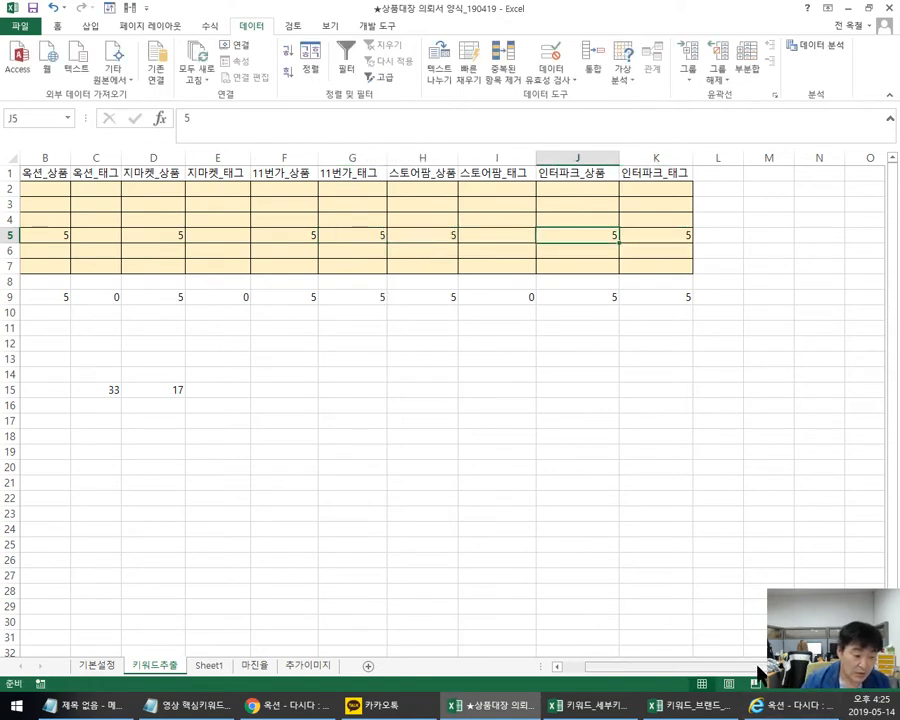
# Step: Examine how the keyword categories and their counts are assigned across the marketplace product and tag columns
pyautogui.moveTo(754, 668); pyautogui.dragTo(521, 667)
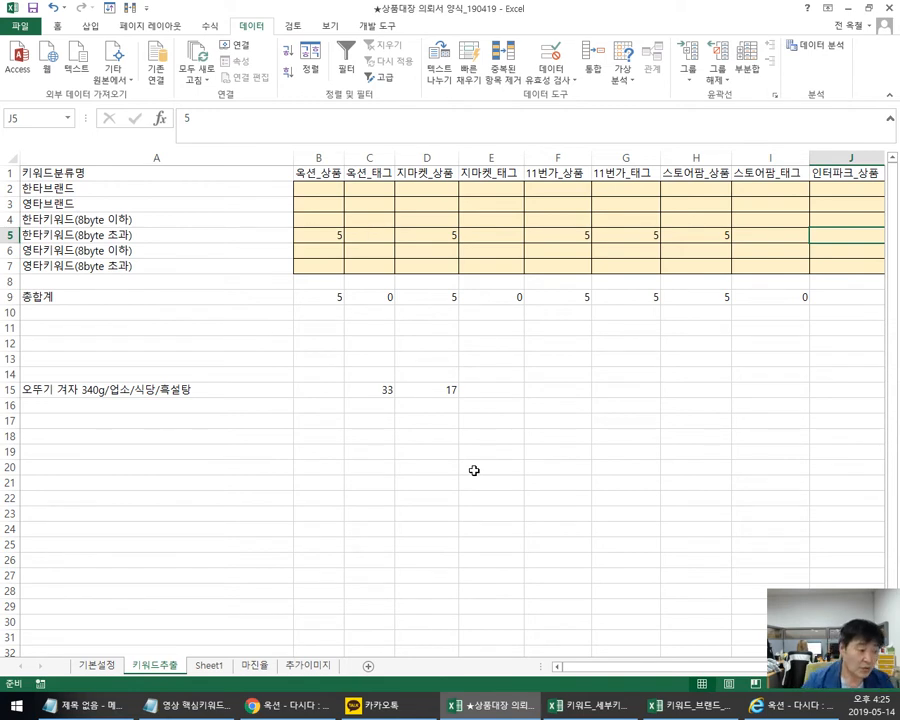
pyautogui.moveTo(334, 234); pyautogui.dragTo(762, 247)
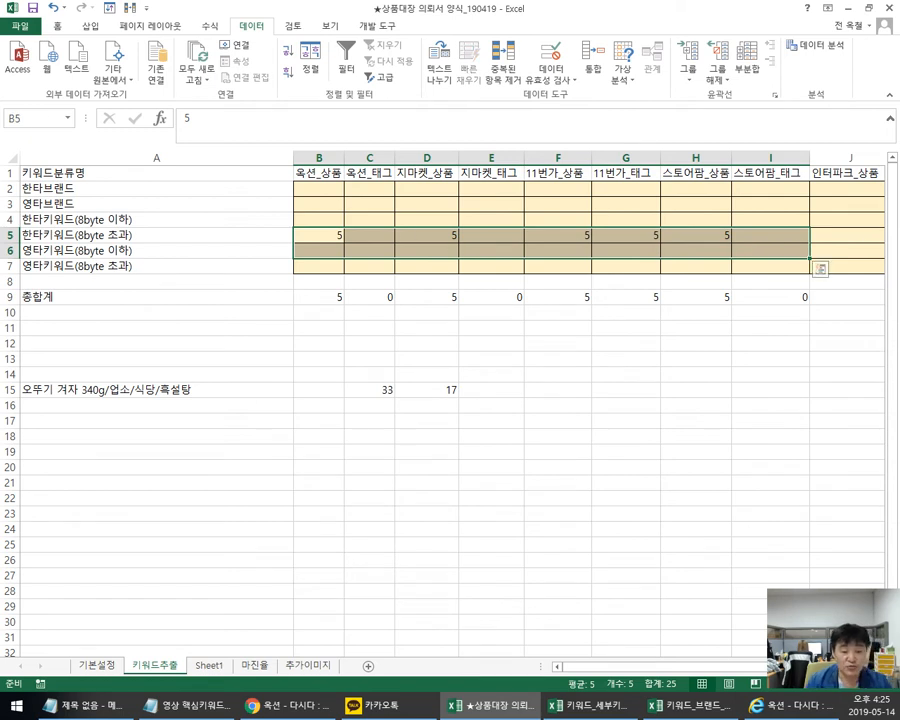
pyautogui.click(316, 234)
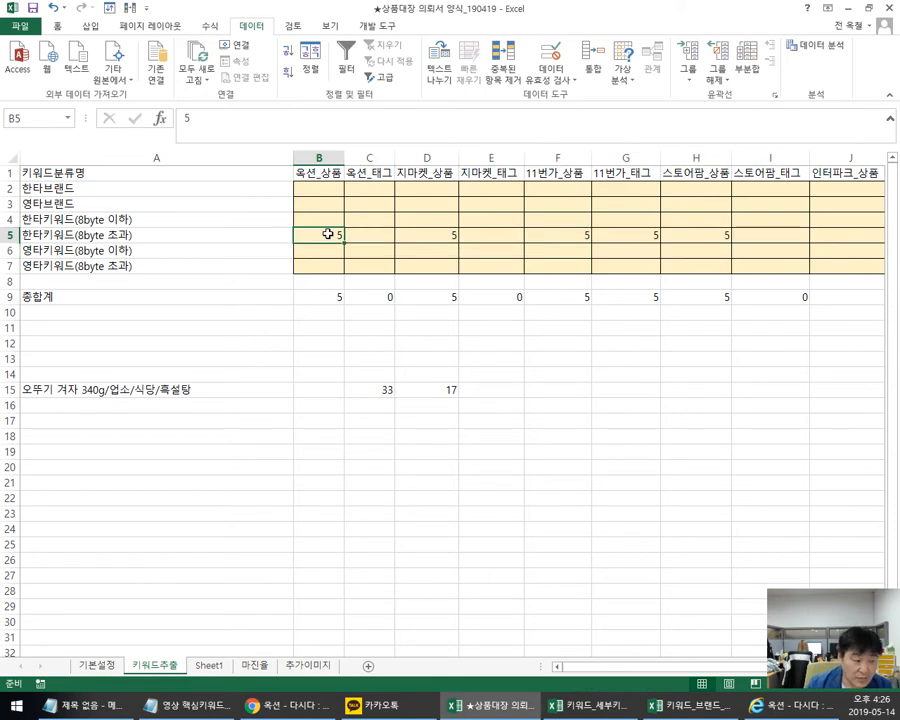
pyautogui.click(100, 190)
pyautogui.click(94, 203)
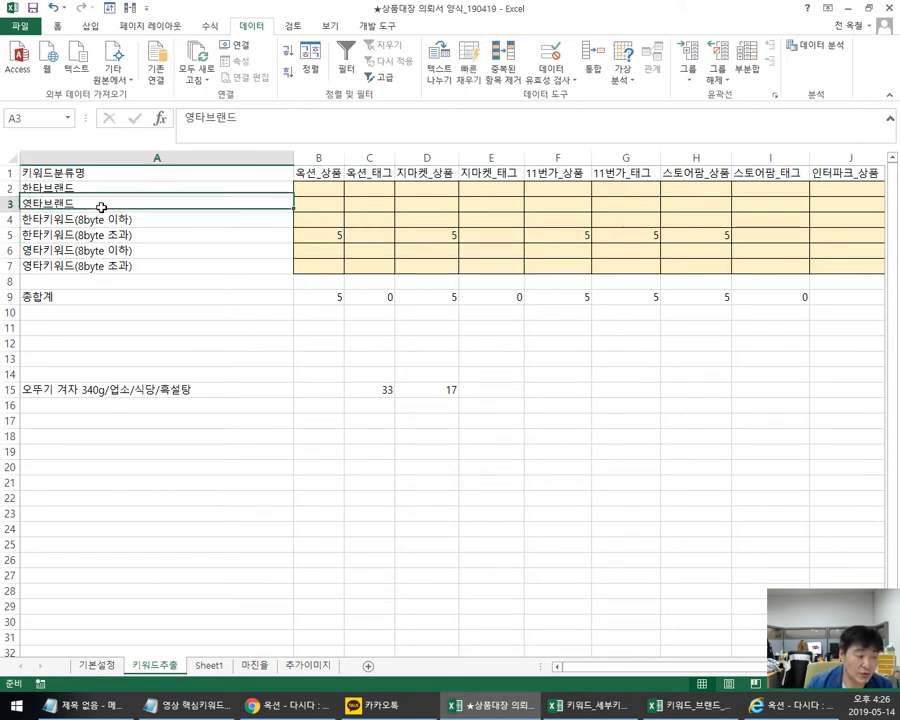
pyautogui.click(327, 234)
pyautogui.moveTo(315, 187); pyautogui.dragTo(823, 270)
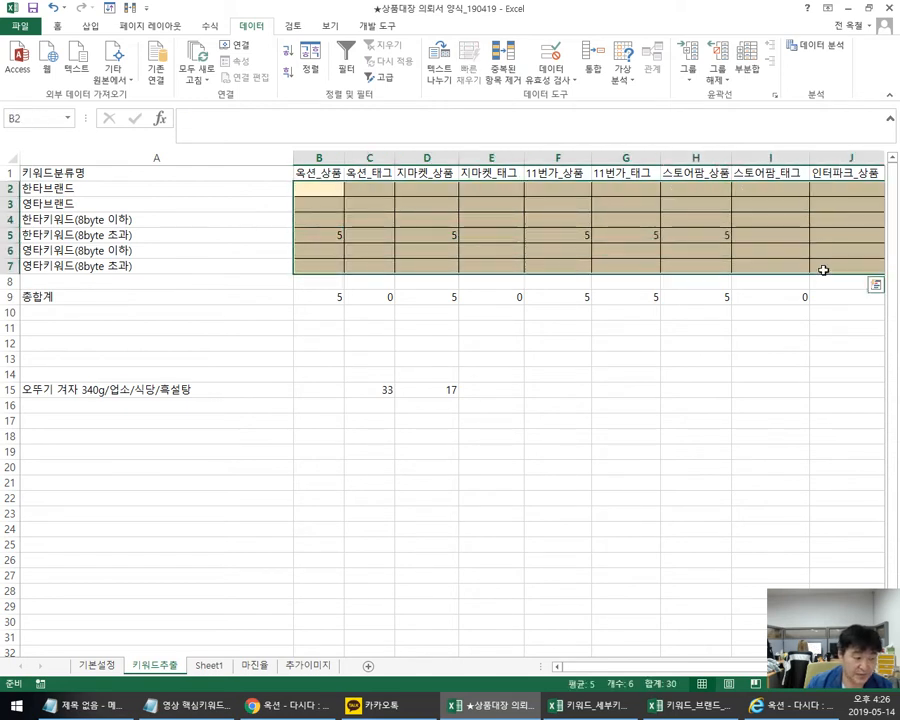
pyautogui.moveTo(322, 236); pyautogui.dragTo(738, 229)
pyautogui.click(317, 189)
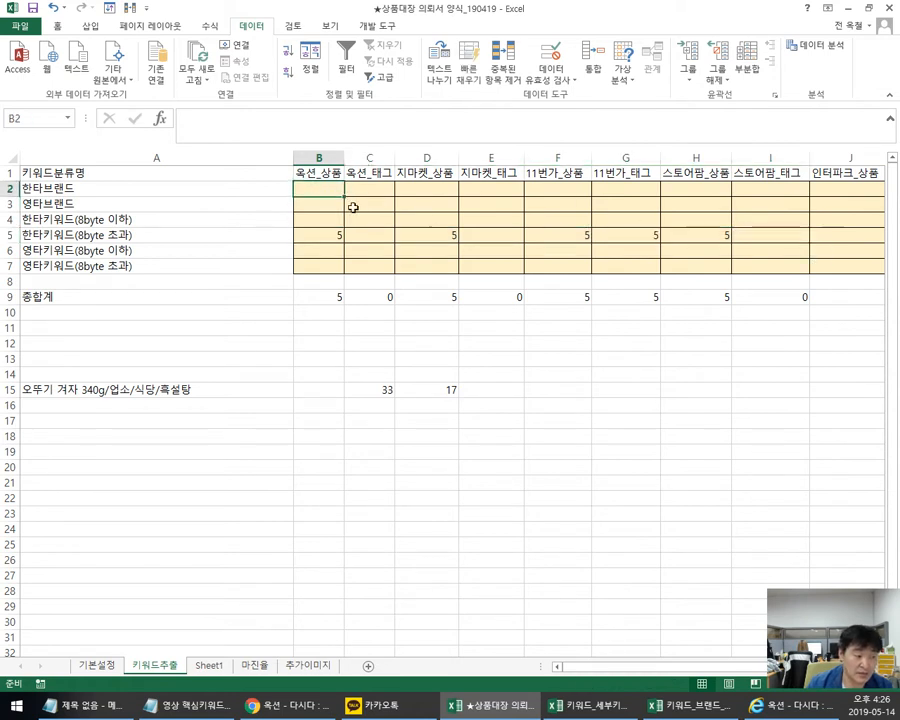
pyautogui.click(315, 180)
pyautogui.click(317, 189)
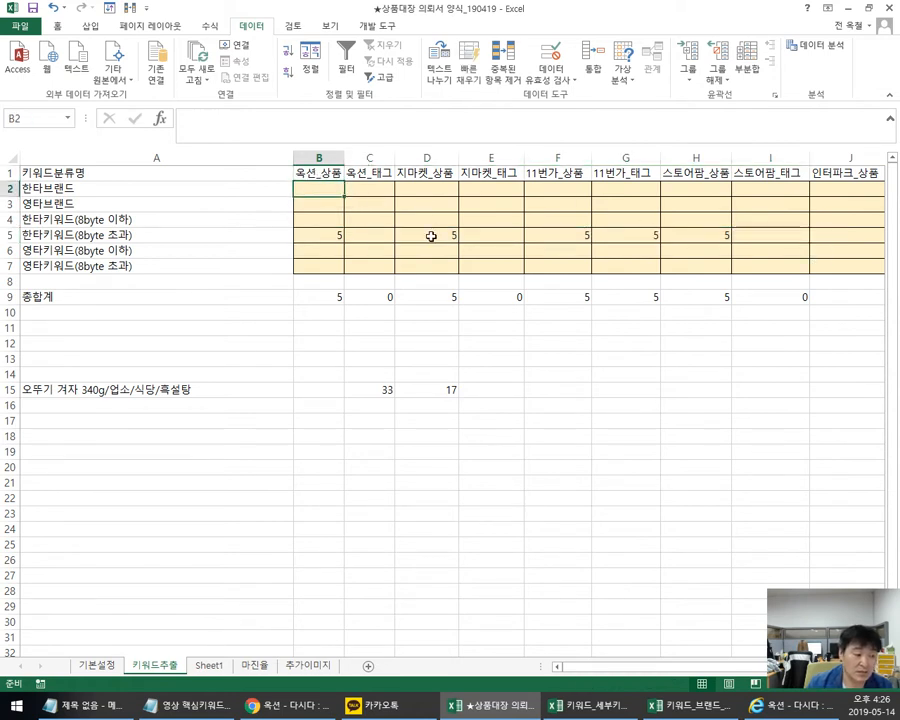
pyautogui.click(428, 204)
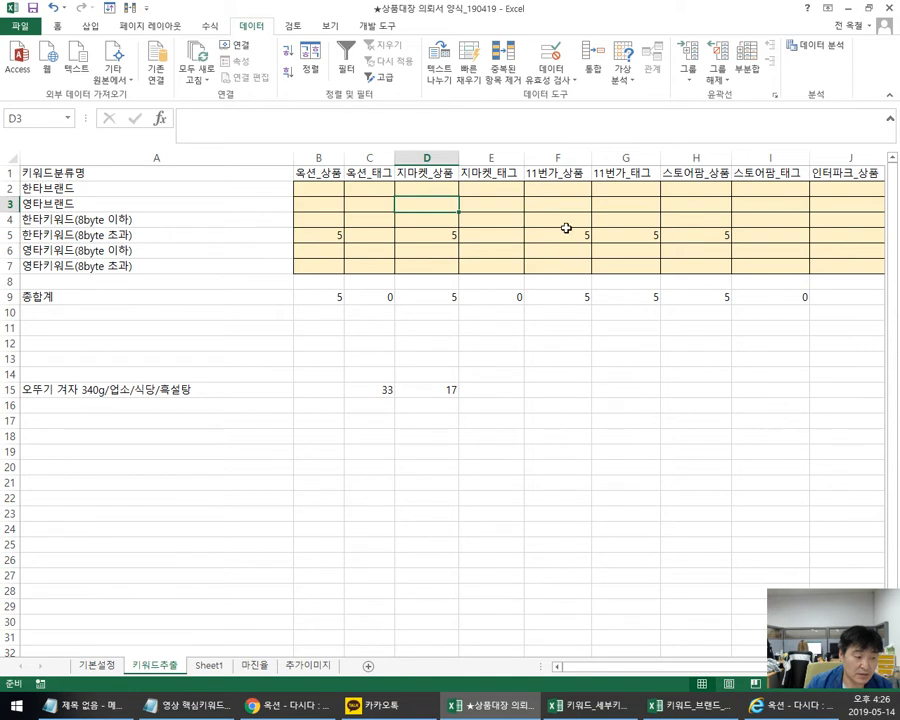
pyautogui.click(365, 176)
pyautogui.click(490, 172)
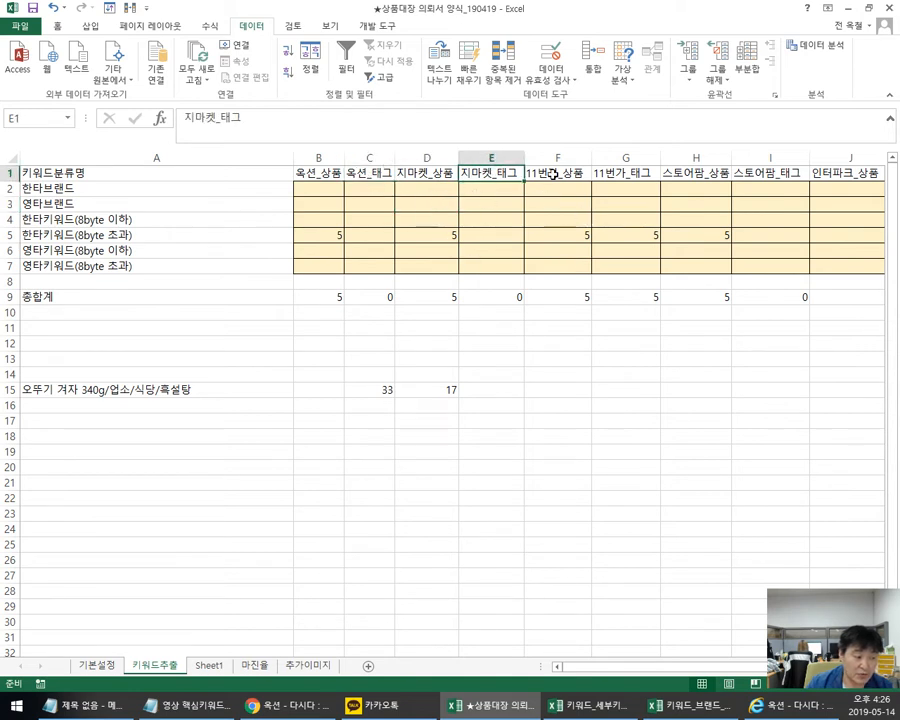
pyautogui.click(553, 174)
pyautogui.click(565, 237)
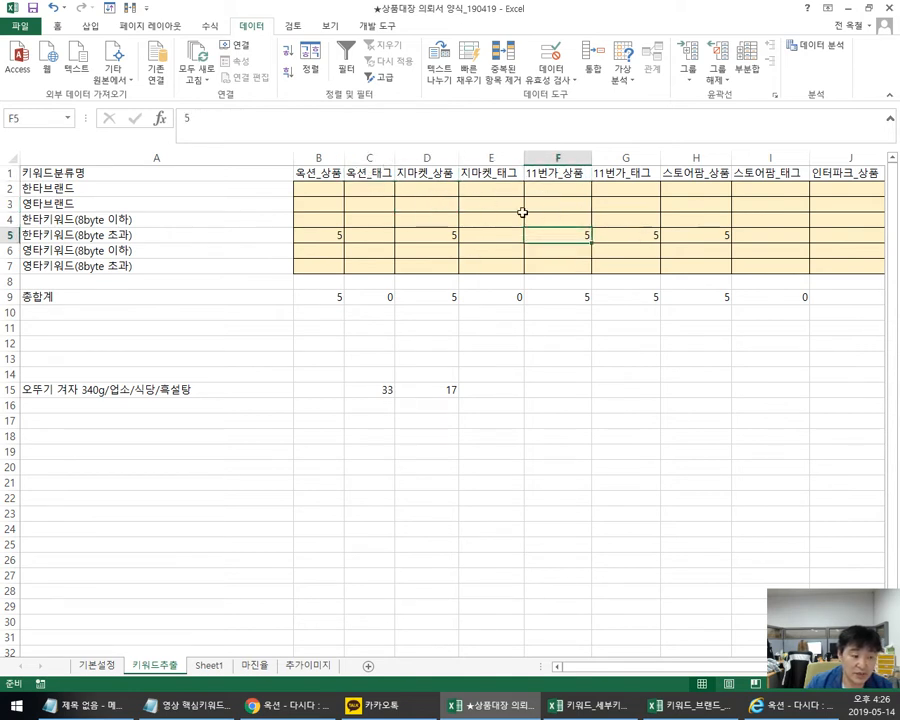
# Step: Enter 5 for 옥션_상품 in the 한타브랜드 row
pyautogui.click(297, 192)
pyautogui.write('5')
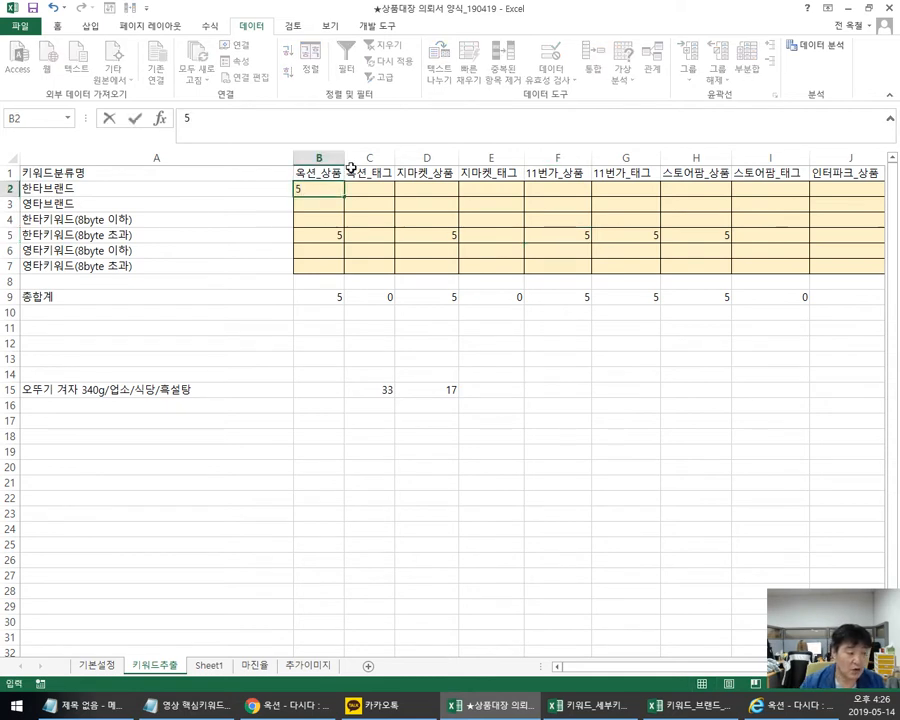
pyautogui.click(428, 269)
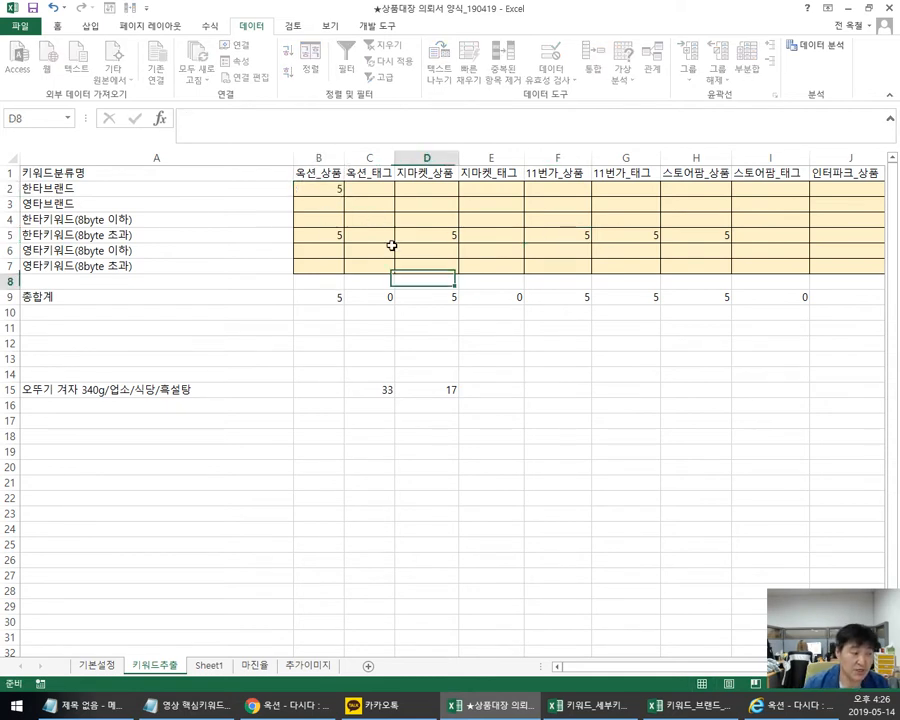
# Step: Clear the marketplace counts in B2:J7 and delete rows 13 to 19 containing the sample product title
pyautogui.moveTo(311, 191); pyautogui.dragTo(851, 264)
pyautogui.press('Delete')
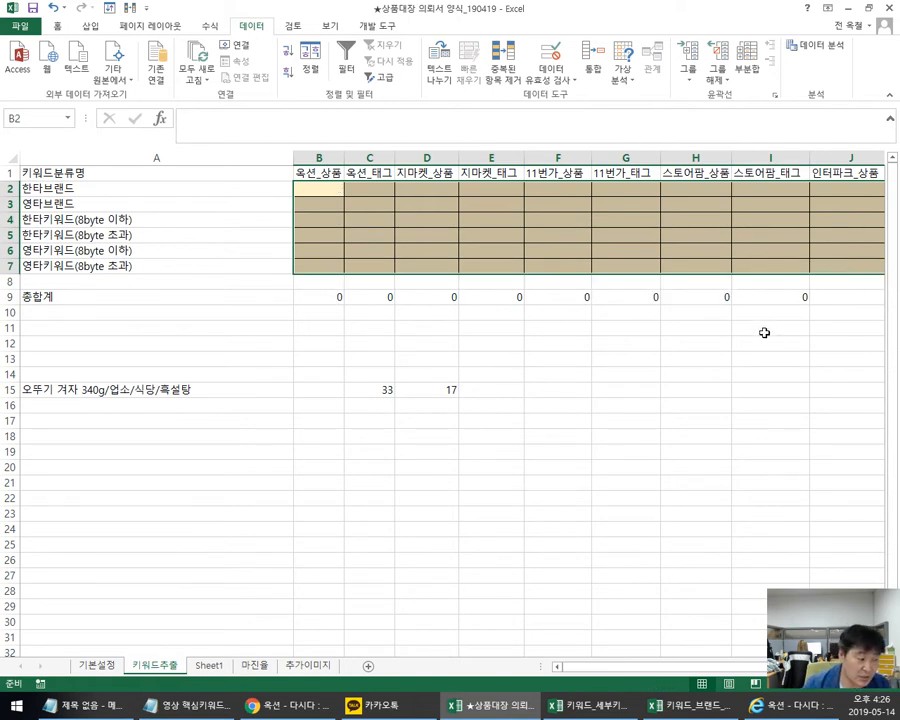
pyautogui.moveTo(10, 358); pyautogui.dragTo(10, 452)
pyautogui.rightClick(180, 409)
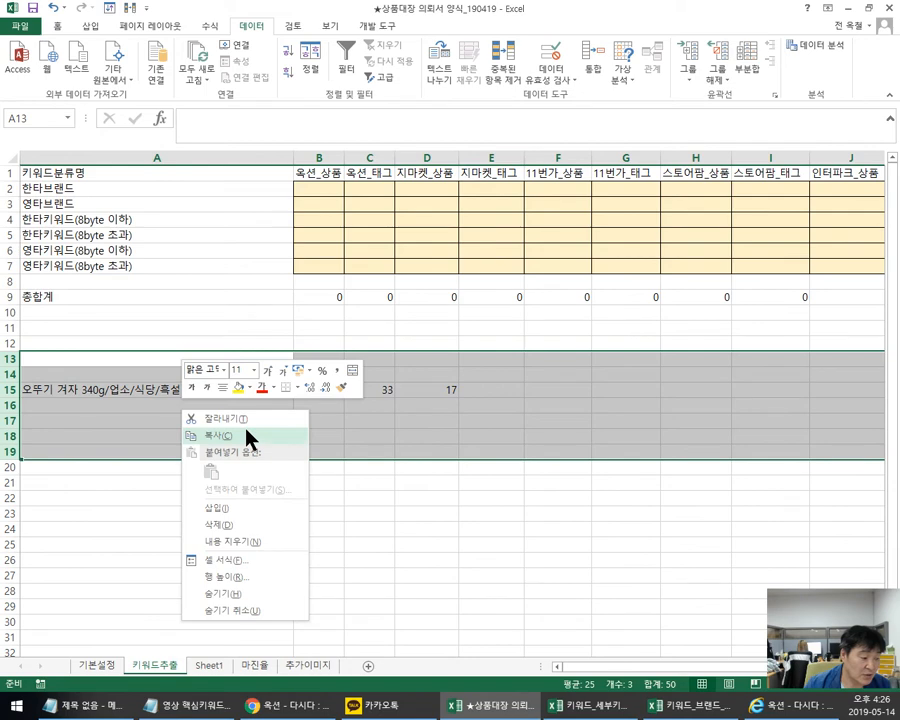
pyautogui.click(238, 527)
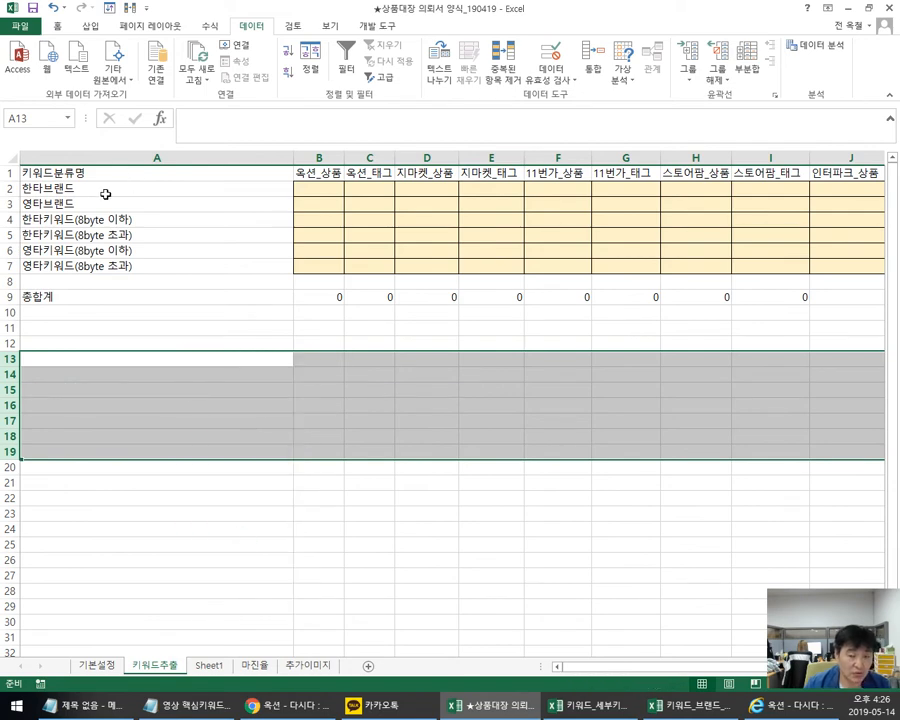
# Step: Delete the worksheet Sheet1 from the workbook
pyautogui.rightClick(210, 672)
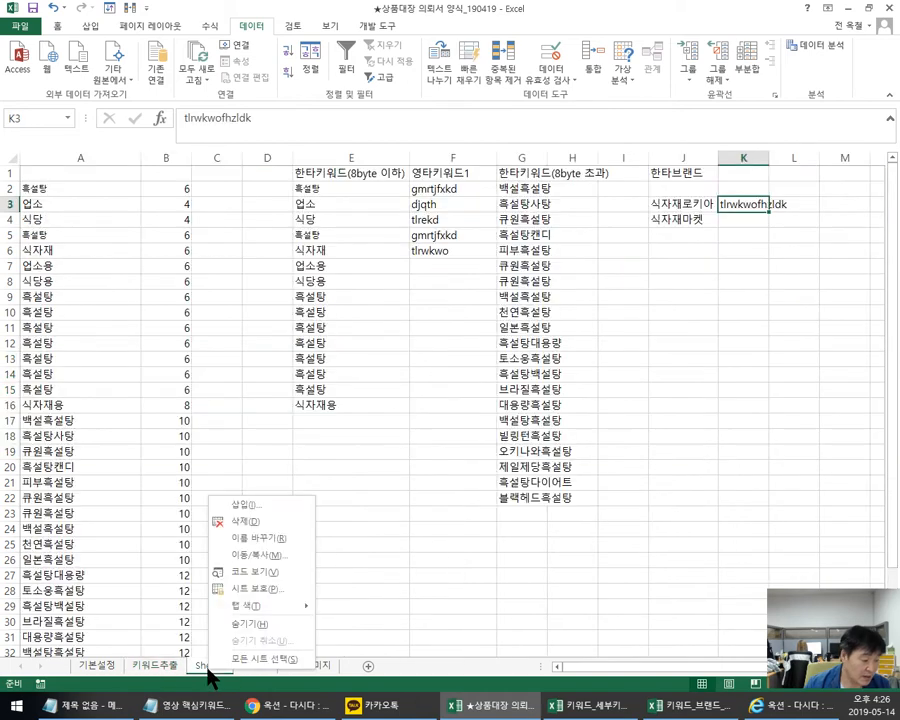
pyautogui.click(281, 522)
pyautogui.click(410, 386)
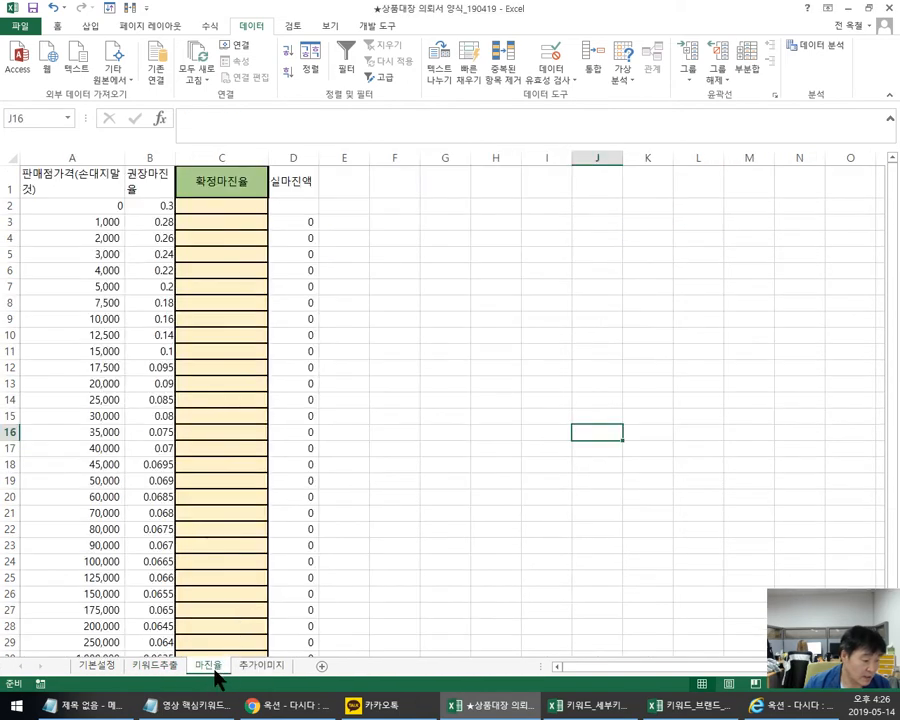
# Step: Enter 0.2 as the 확정마진율 in C2 of the 마진율 sheet
pyautogui.click(628, 337)
pyautogui.click(213, 206)
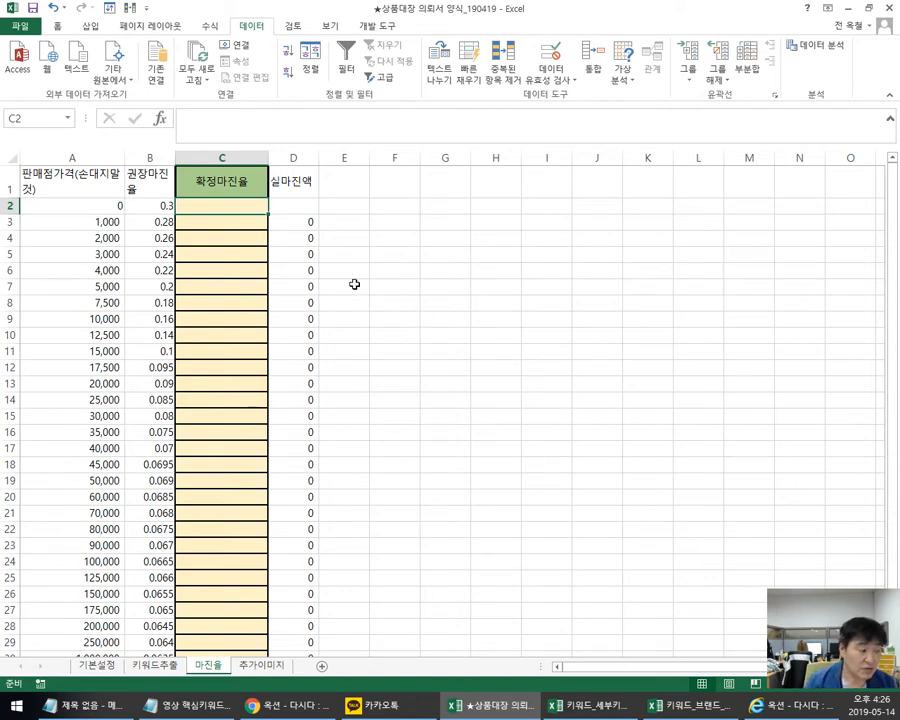
pyautogui.click(88, 205)
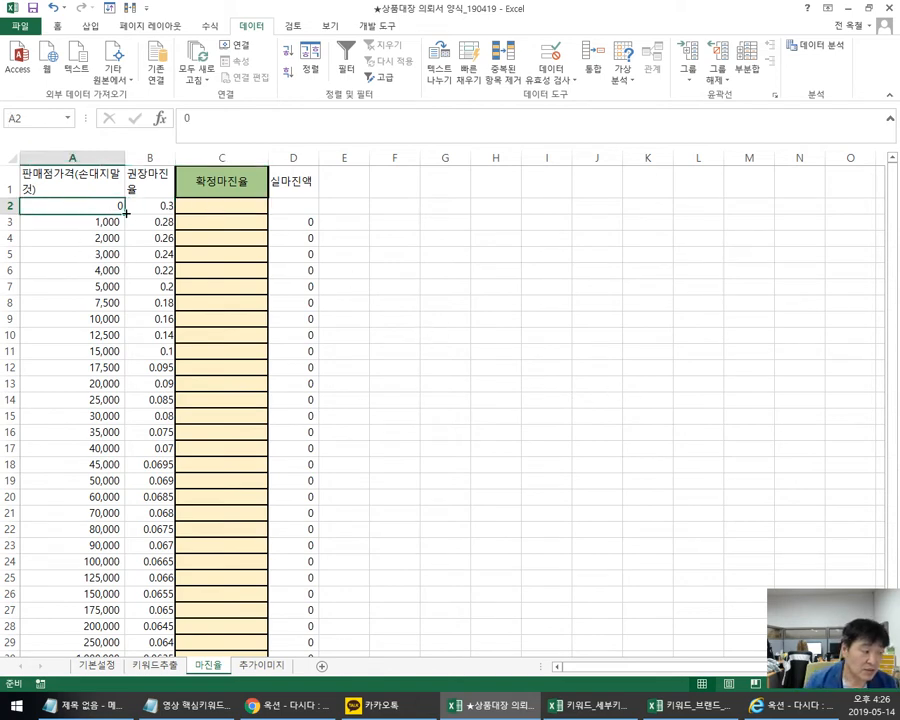
pyautogui.click(104, 223)
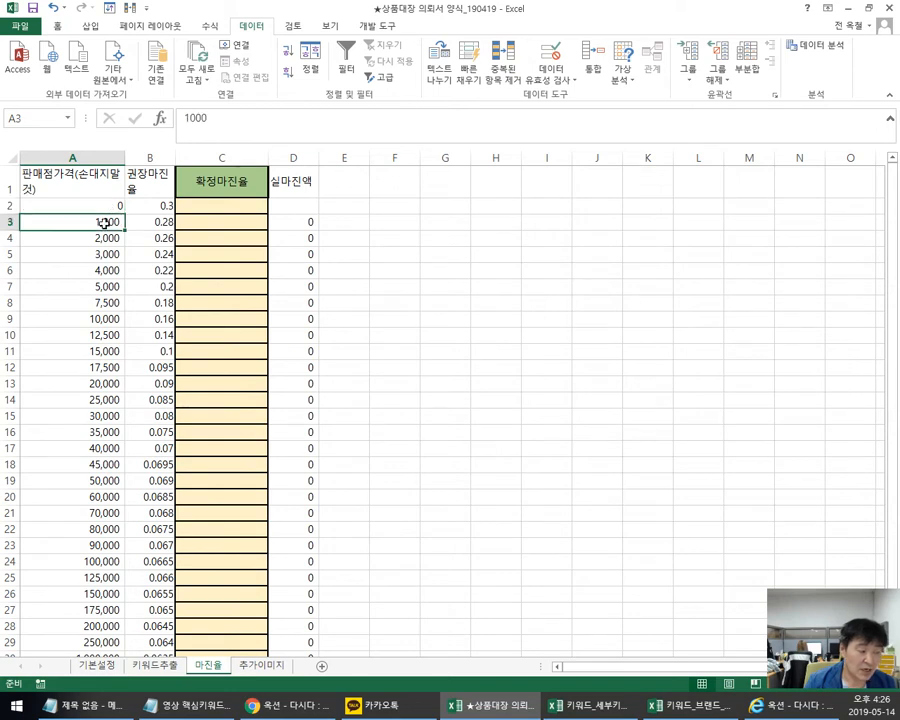
pyautogui.click(214, 206)
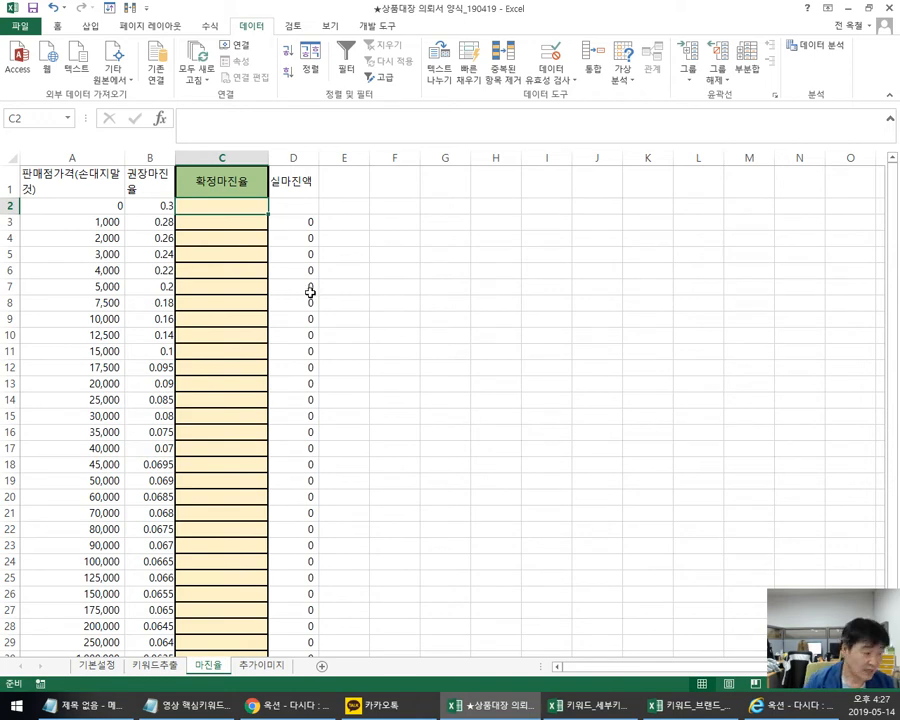
pyautogui.write('2')
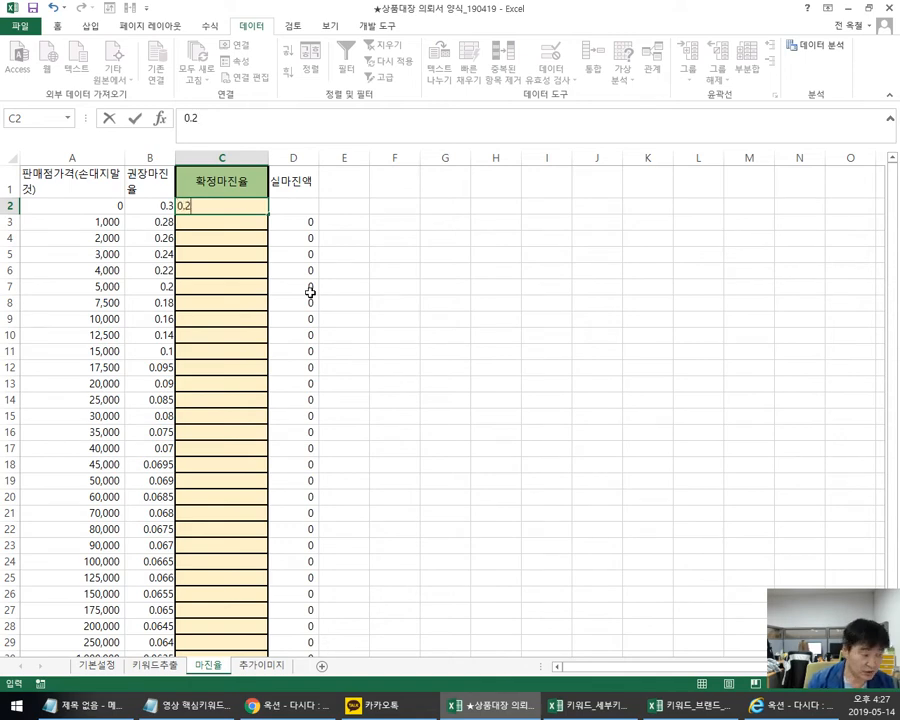
pyautogui.press('Return')
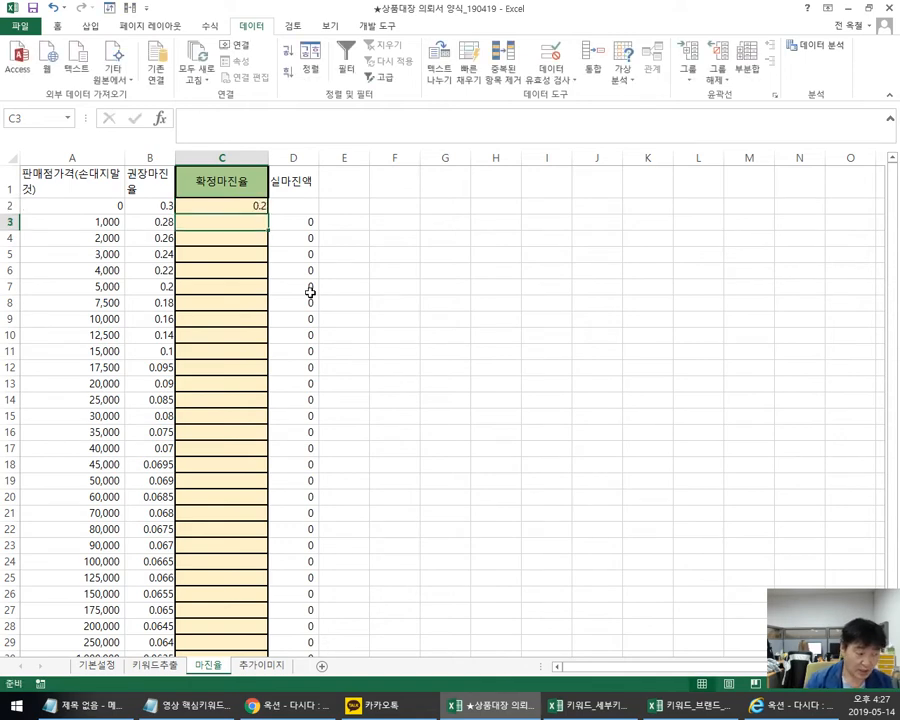
# Step: Copy the 0.2 margin rate from C2 to the remaining 확정마진율 rows, C3:C30
pyautogui.click(227, 204)
pyautogui.hotkey('ctrl', 'c')
pyautogui.moveTo(234, 222); pyautogui.dragTo(201, 620)
pyautogui.hotkey('ctrl', 'v')
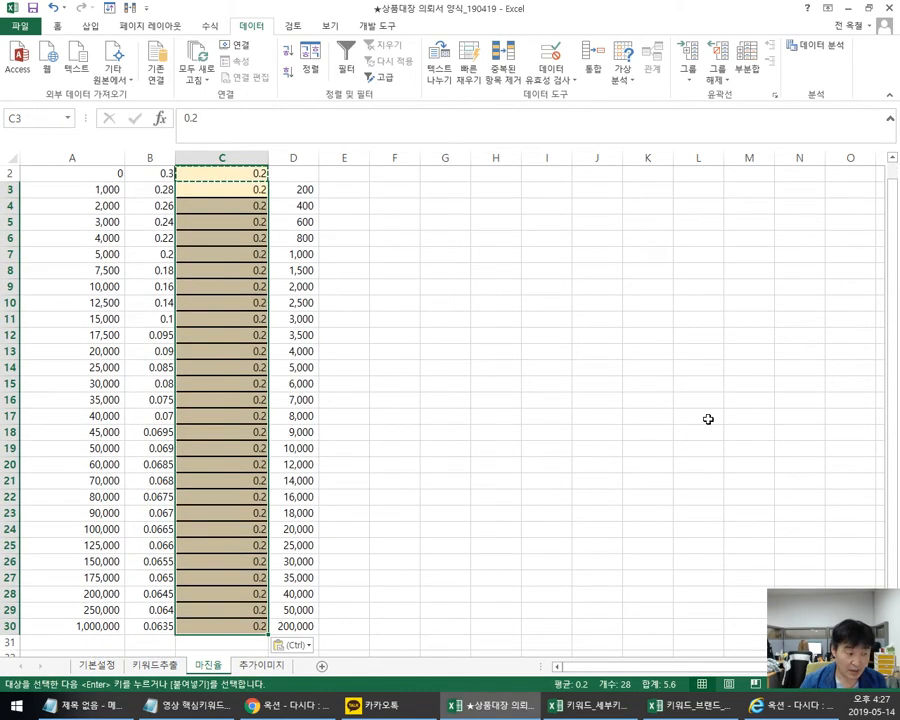
# Step: Set the 확정마진율 in C2 to 0.1 and copy it to C3:C30
pyautogui.click(207, 172)
pyautogui.scroll(1, 230, 240)
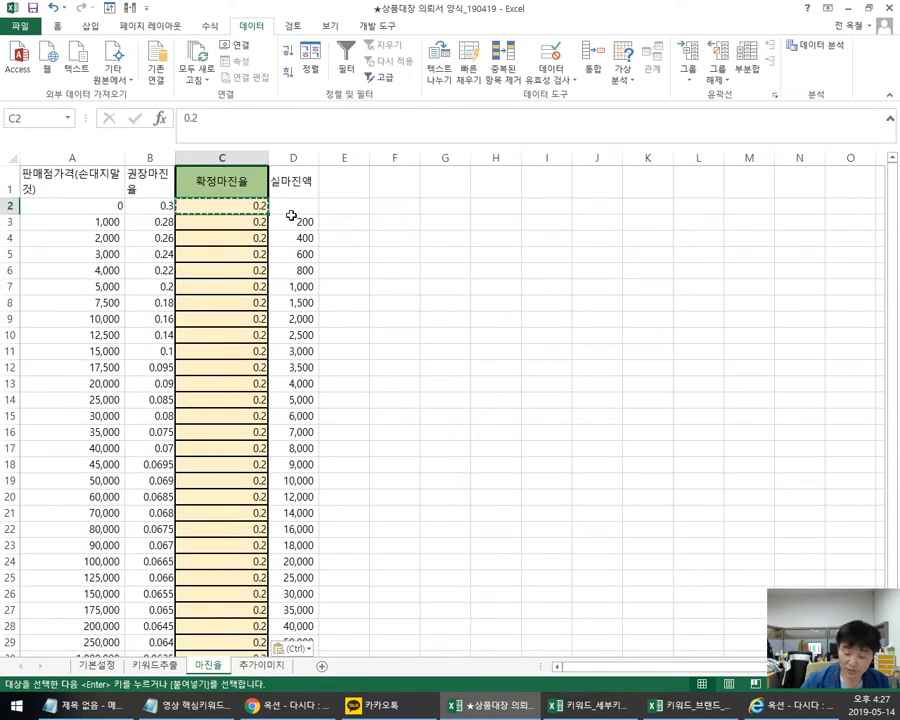
pyautogui.write('0.1')
pyautogui.press('Return')
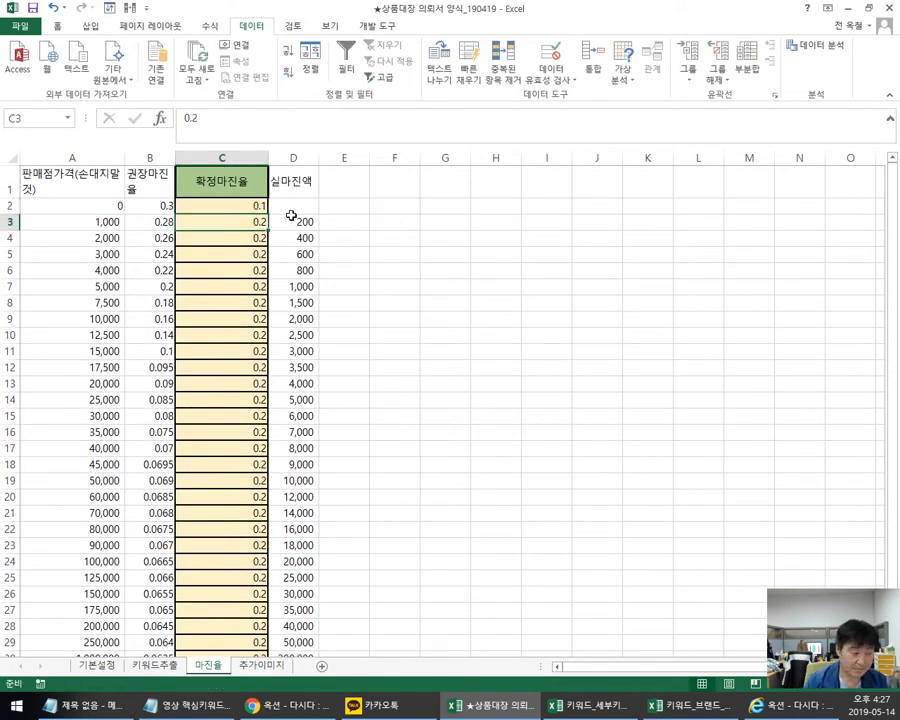
pyautogui.click(229, 204)
pyautogui.hotkey('ctrl', 'c')
pyautogui.moveTo(225, 223); pyautogui.dragTo(251, 621)
pyautogui.hotkey('ctrl', 'v')
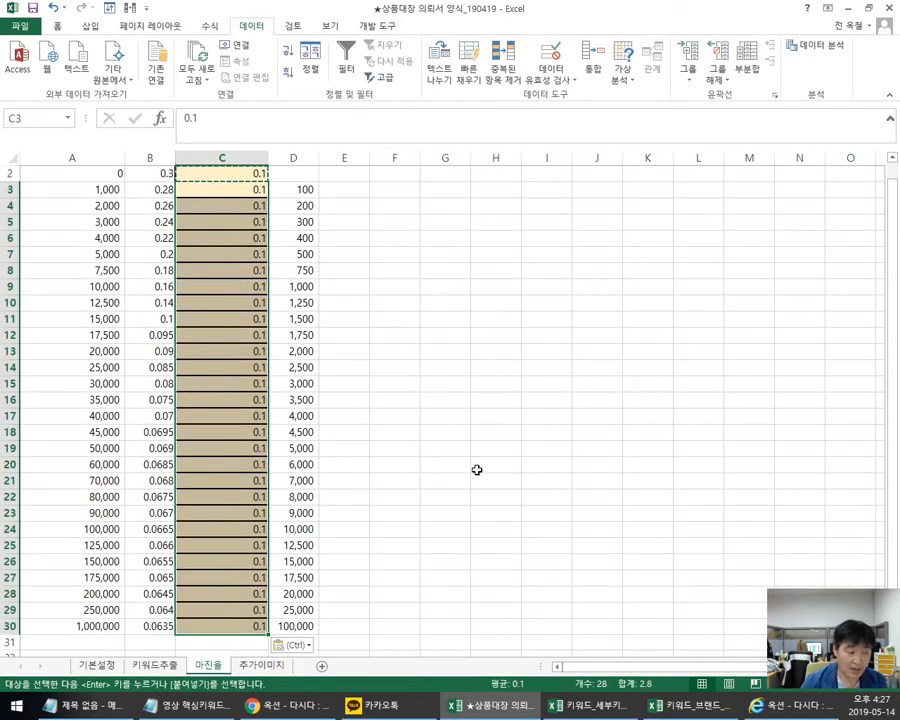
# Step: Copy the recommended margin rates (권장마진율) from B2:B30 into the 확정마진율 column, C2:C30
pyautogui.click(476, 468)
pyautogui.scroll(1, 492, 352)
pyautogui.moveTo(114, 218)
pyautogui.mouseDown()
pyautogui.moveTo(84, 221)
pyautogui.moveTo(111, 212)
pyautogui.mouseUp()
pyautogui.click(155, 206)
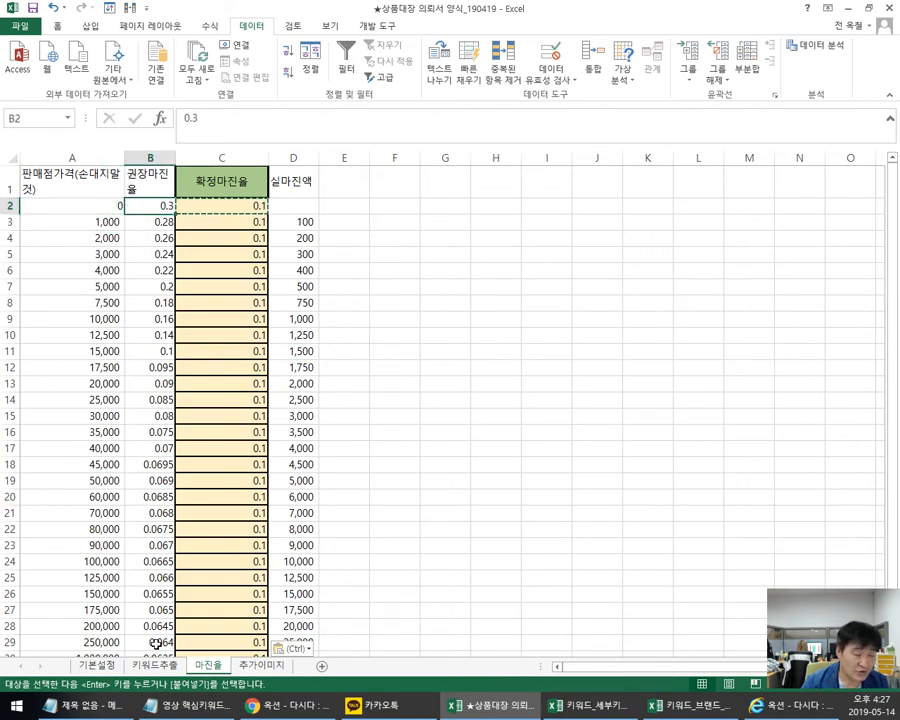
pyautogui.moveTo(141, 205); pyautogui.dragTo(152, 622)
pyautogui.hotkey('ctrl', 'c')
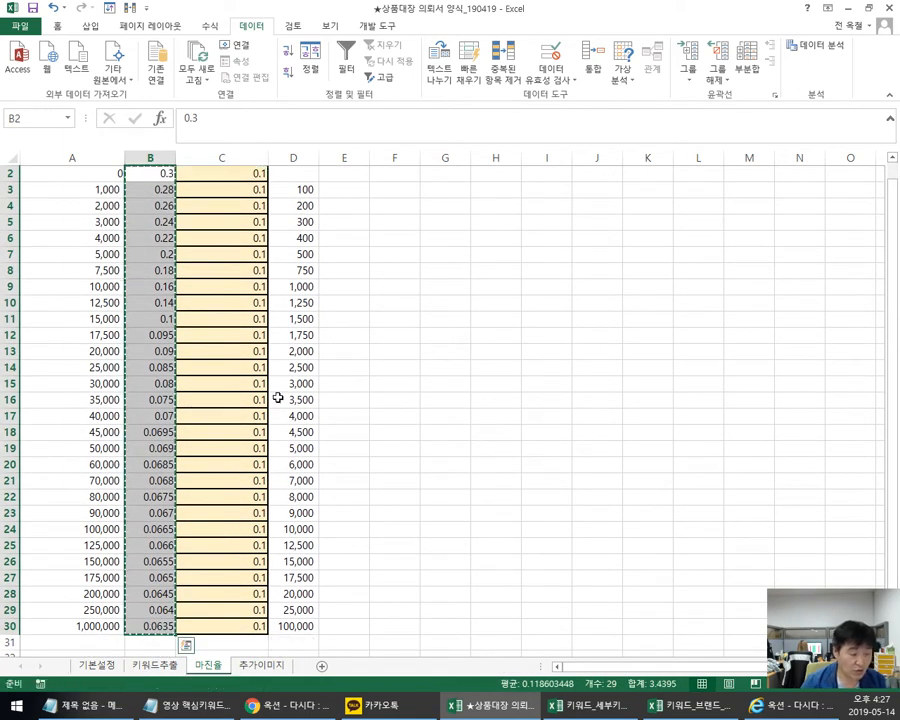
pyautogui.scroll(1, 446, 292)
pyautogui.press('Right')
pyautogui.hotkey('ctrl', 'v')
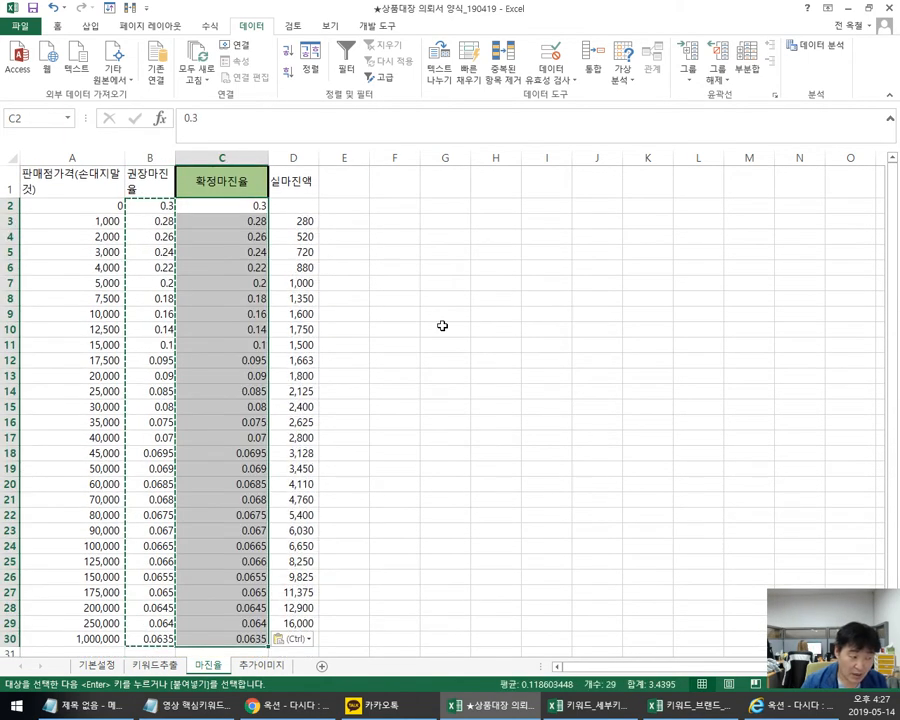
# Step: Enter the formula =B2*0.2 as the 확정마진율 in C2 of the 마진율 sheet
pyautogui.click(226, 205)
pyautogui.write('=')
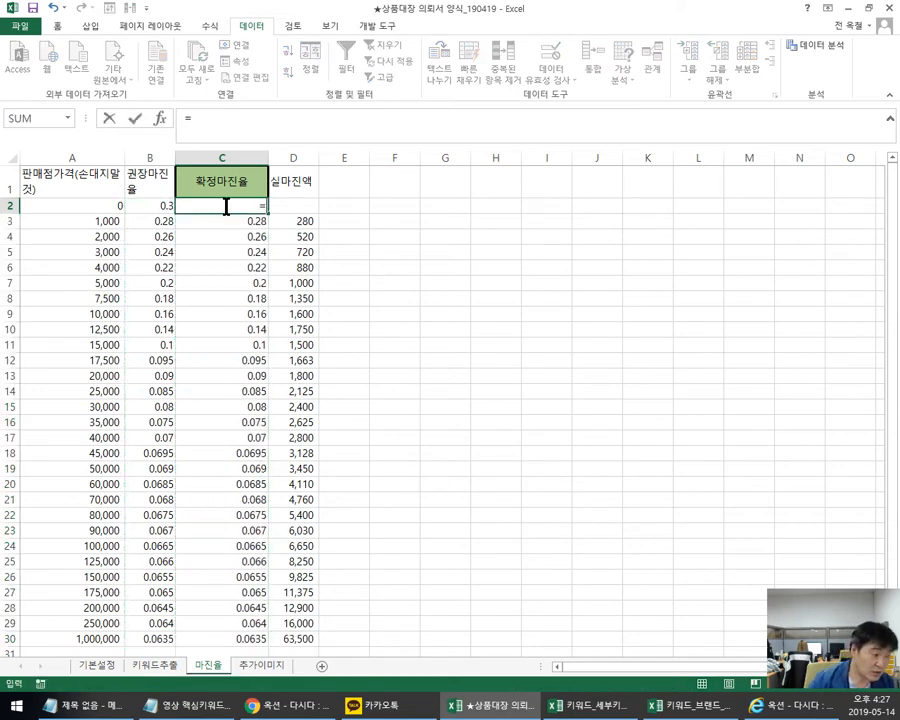
pyautogui.click(140, 206)
pyautogui.write('*0')
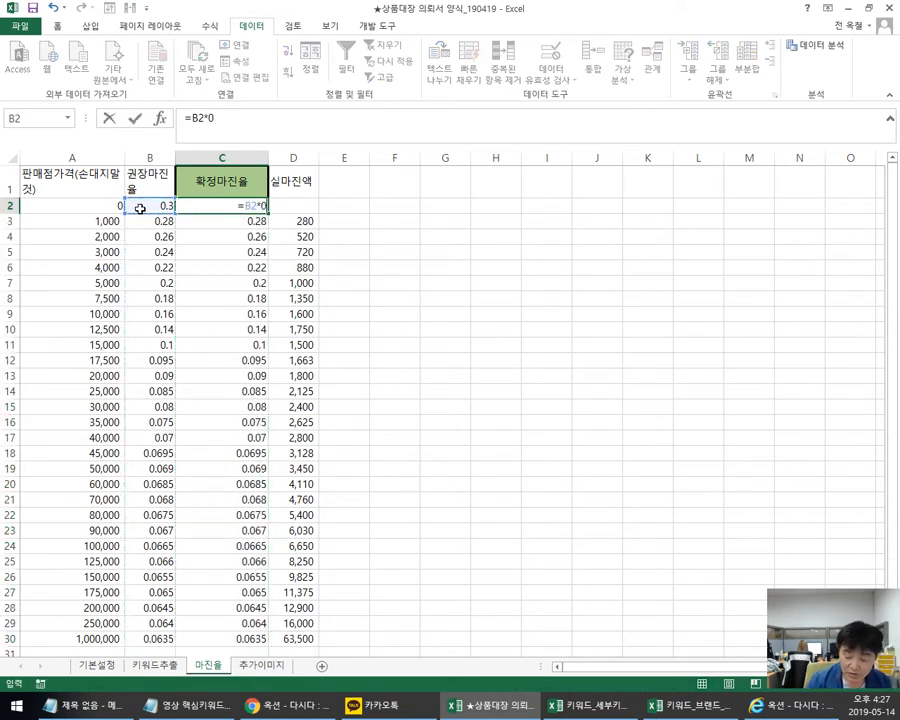
pyautogui.write('.2')
pyautogui.press('Return')
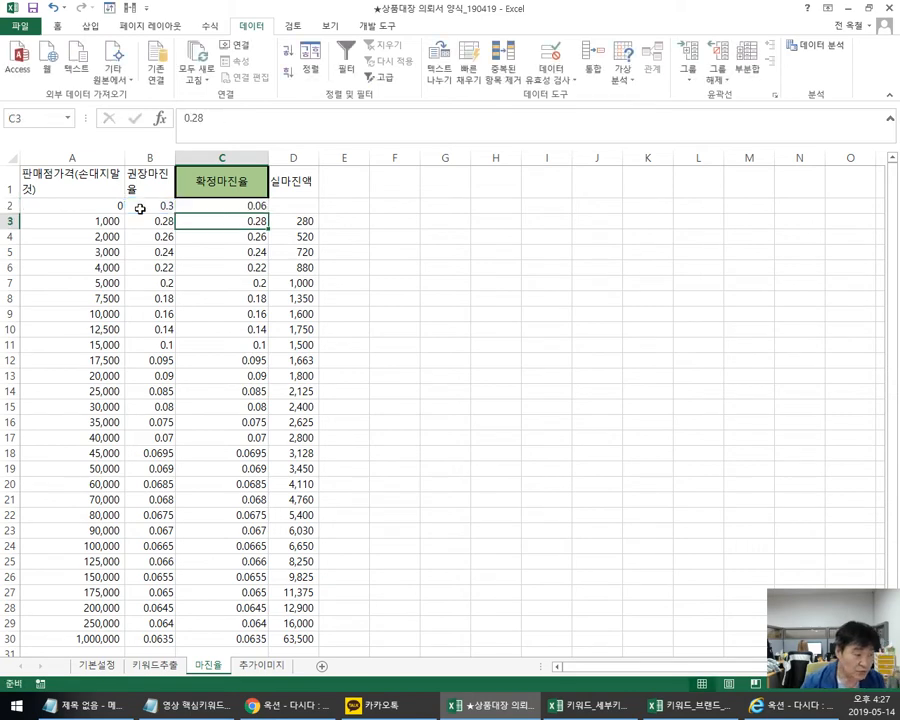
# Step: Change the multiplier in the C2 formula so that it reads =B2*0.1
pyautogui.click(212, 205)
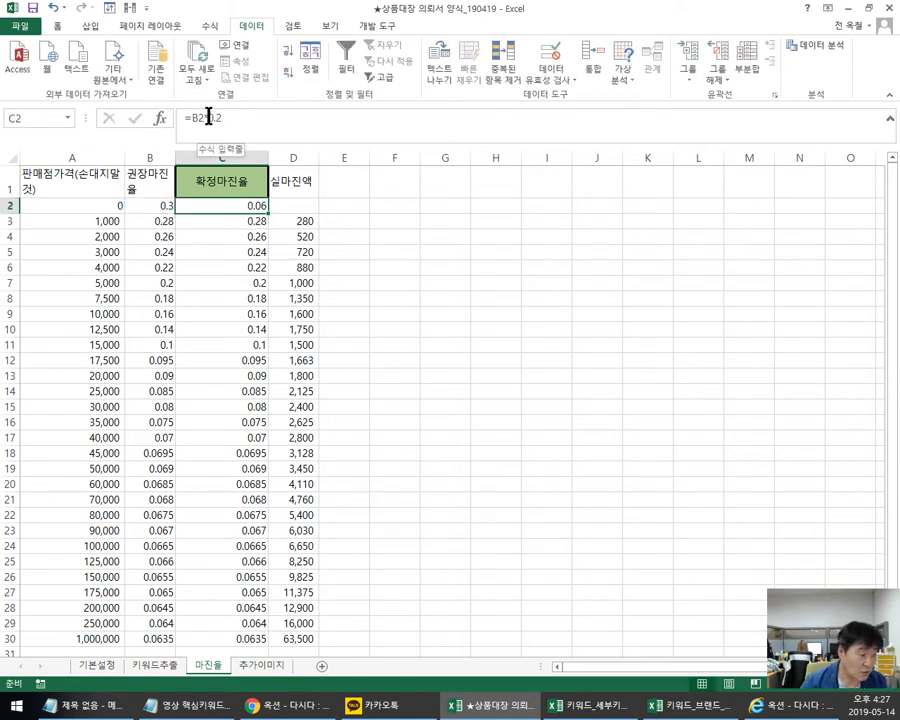
pyautogui.click(205, 118)
pyautogui.write('+0.1')
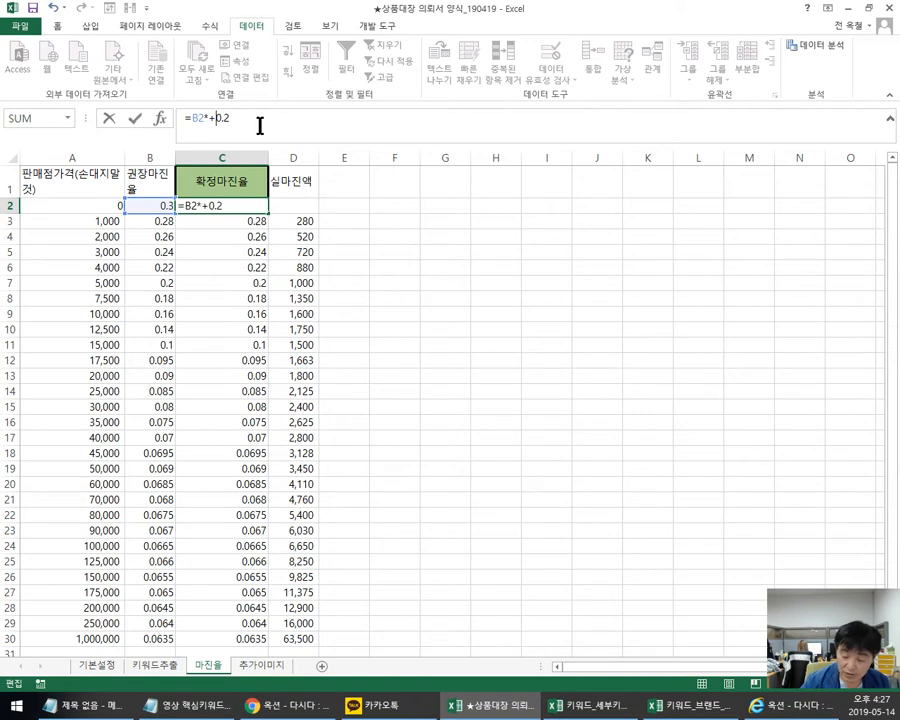
pyautogui.press('Return')
# Step: Change the C2 formula to =B2+0.1 so it adds 0.1 to the recommended margin rate
pyautogui.click(210, 203)
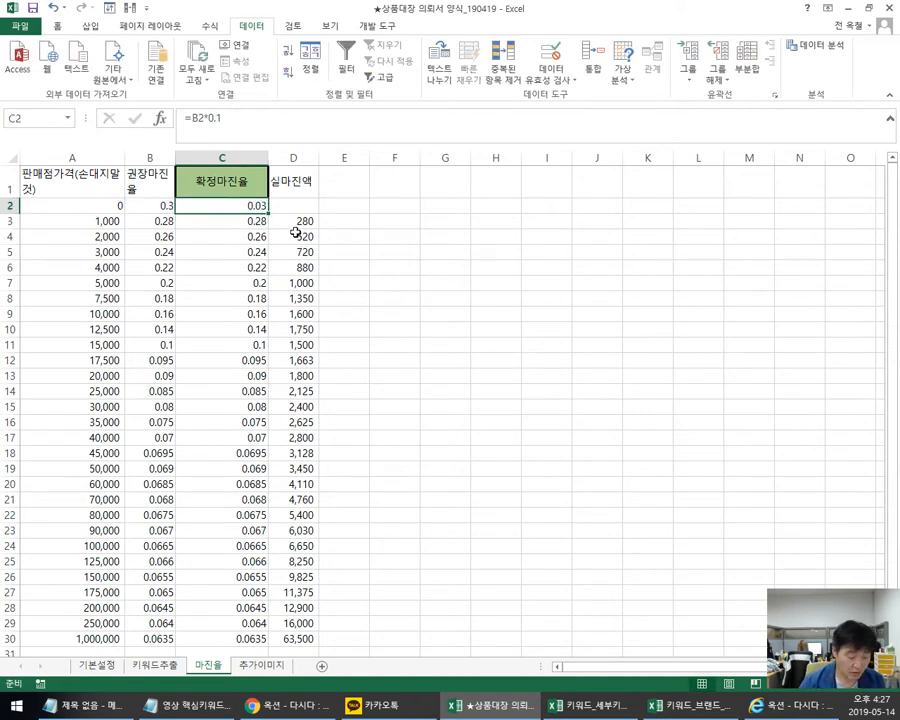
pyautogui.click(193, 118)
pyautogui.write('+')
pyautogui.press('Delete')
pyautogui.press('Return')
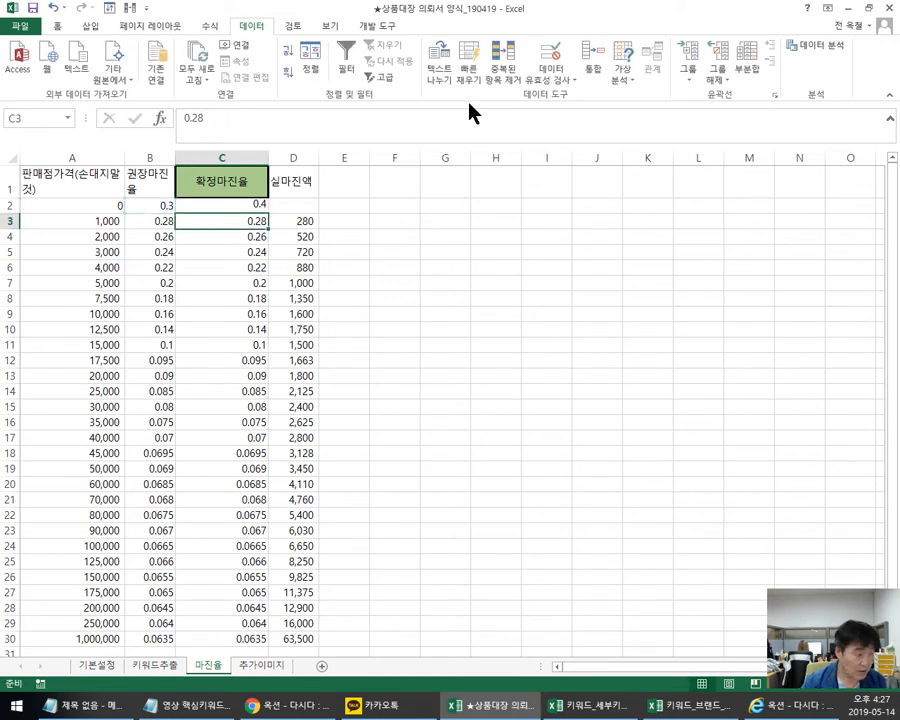
# Step: Copy the C2 formula into the 확정마진율 cells C3:C29
pyautogui.click(241, 204)
pyautogui.hotkey('ctrl', 'c')
pyautogui.moveTo(222, 221); pyautogui.dragTo(241, 627)
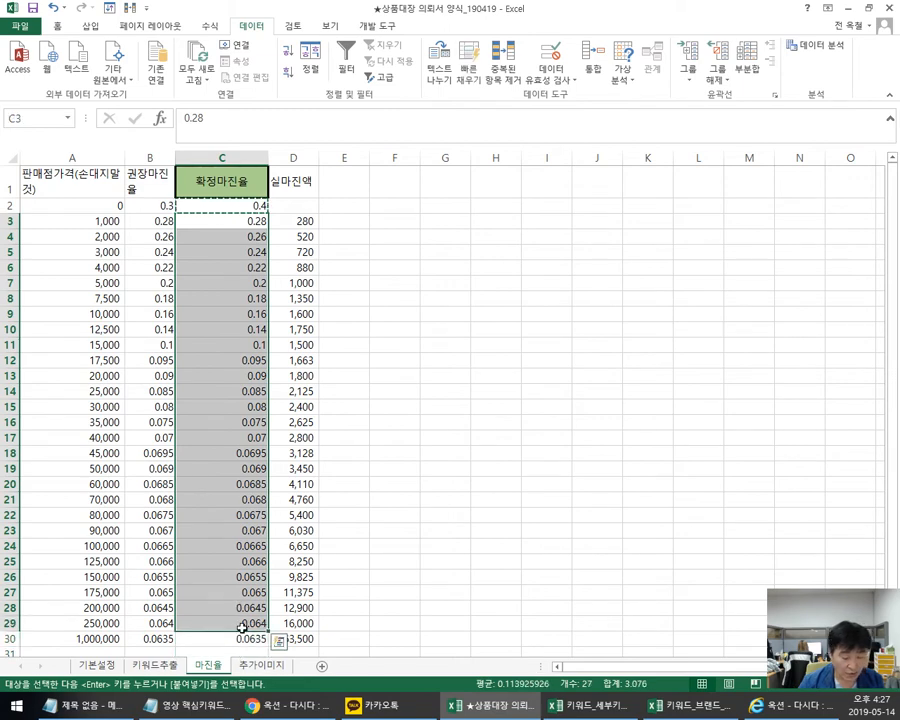
pyautogui.hotkey('ctrl', 'v')
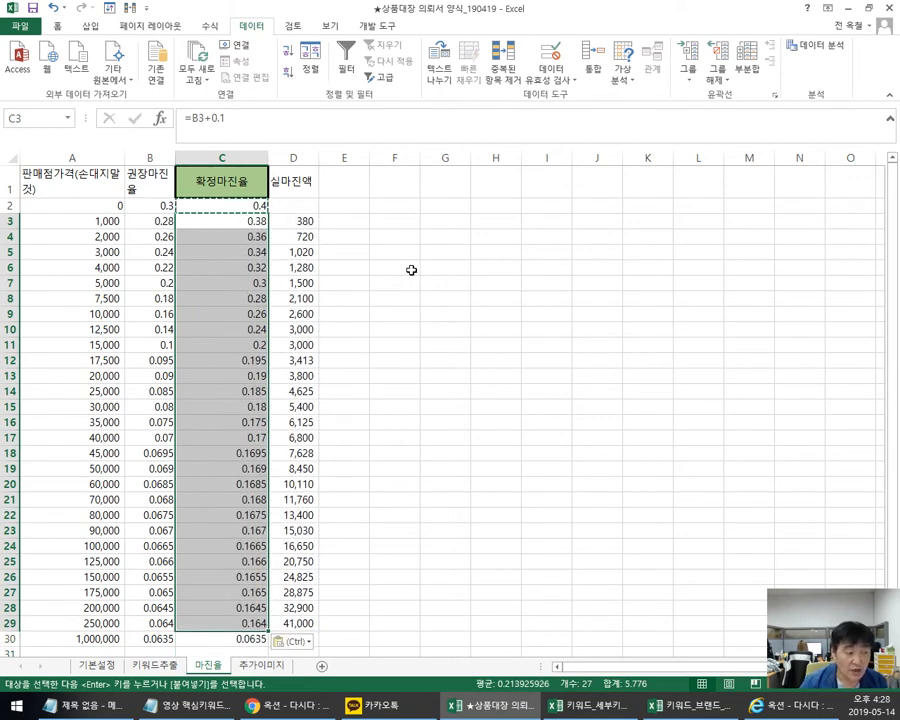
# Step: Examine the selling price, confirmed margin rate and 실마진액 formula in row 3
pyautogui.click(231, 221)
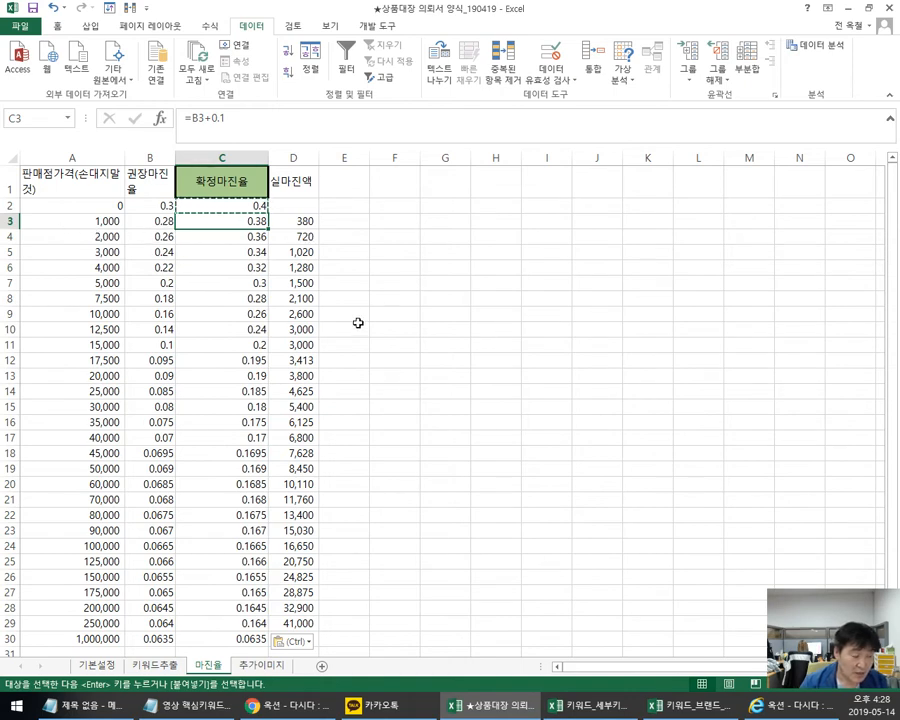
pyautogui.click(72, 222)
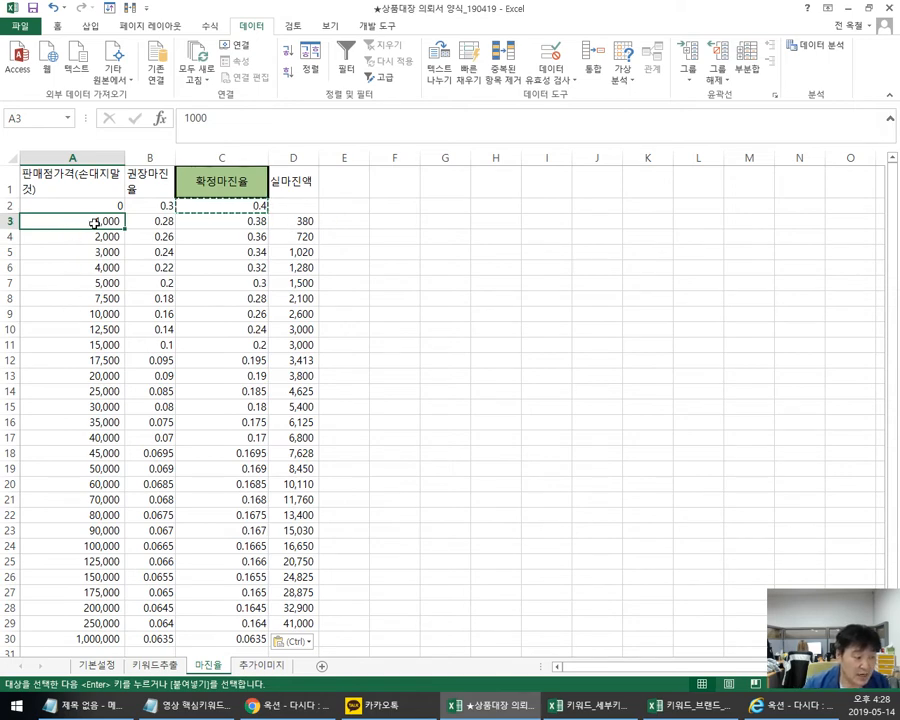
pyautogui.click(244, 222)
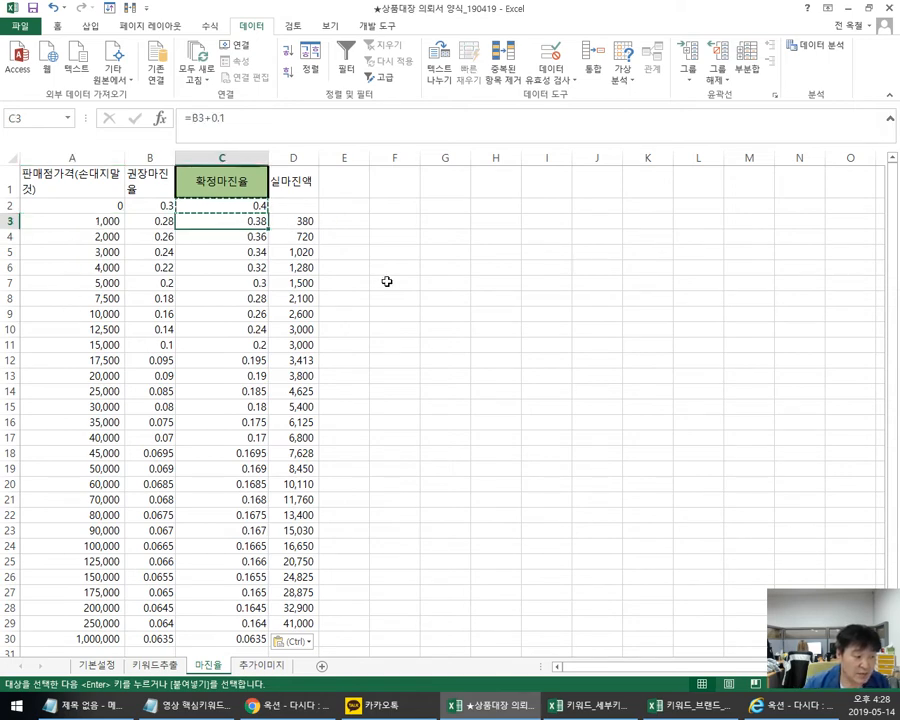
pyautogui.click(97, 220)
pyautogui.click(246, 220)
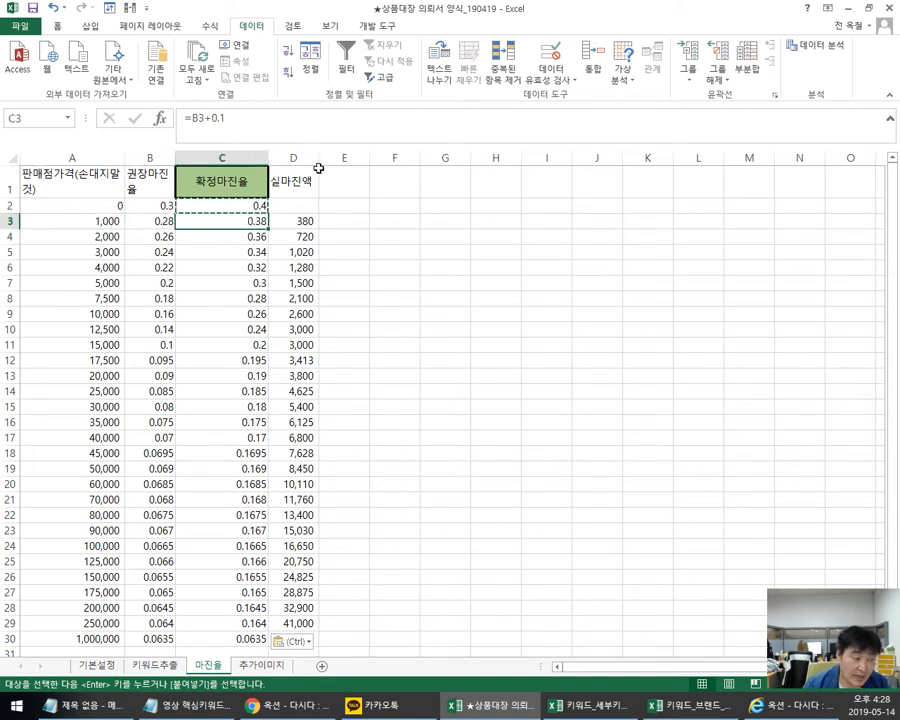
pyautogui.click(303, 221)
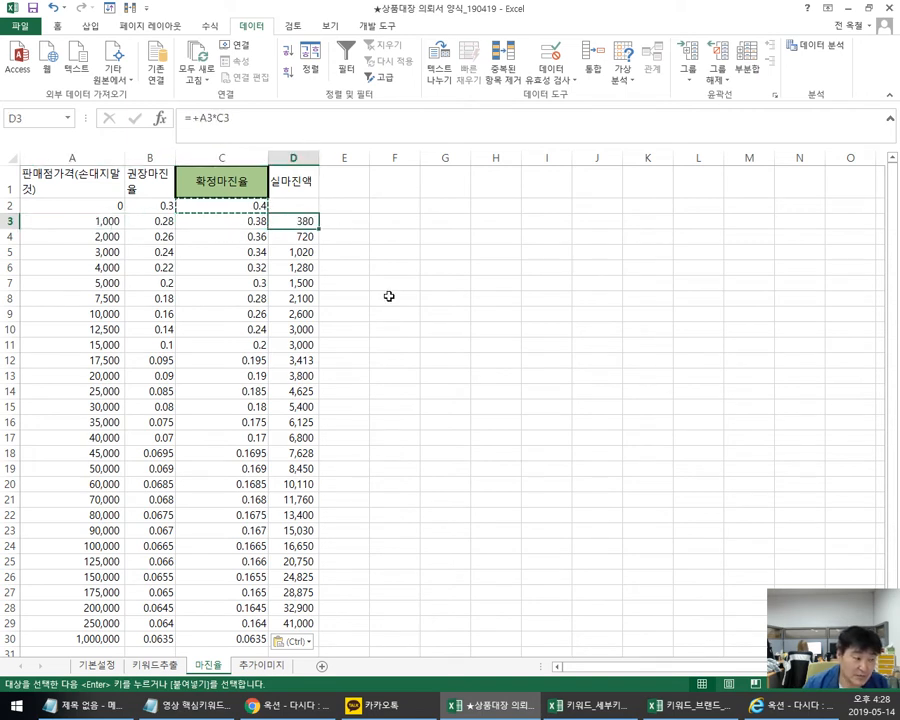
# Step: Enter the formula =A3+D3 in E3 to add the actual margin amount to the price
pyautogui.click(349, 219)
pyautogui.write('=')
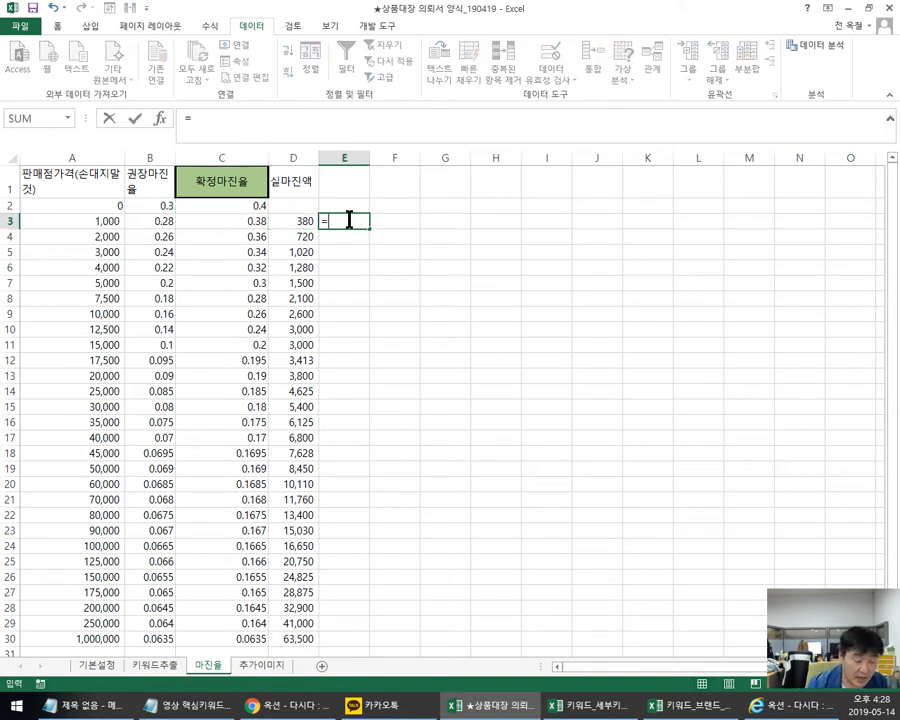
pyautogui.click(70, 222)
pyautogui.write('+')
pyautogui.click(291, 218)
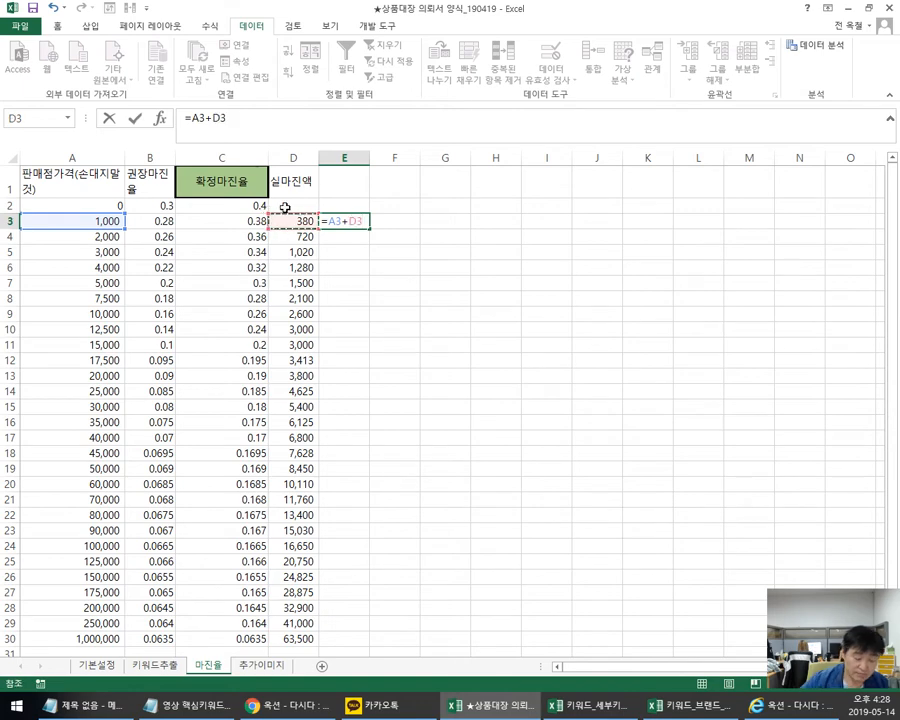
pyautogui.press('Return')
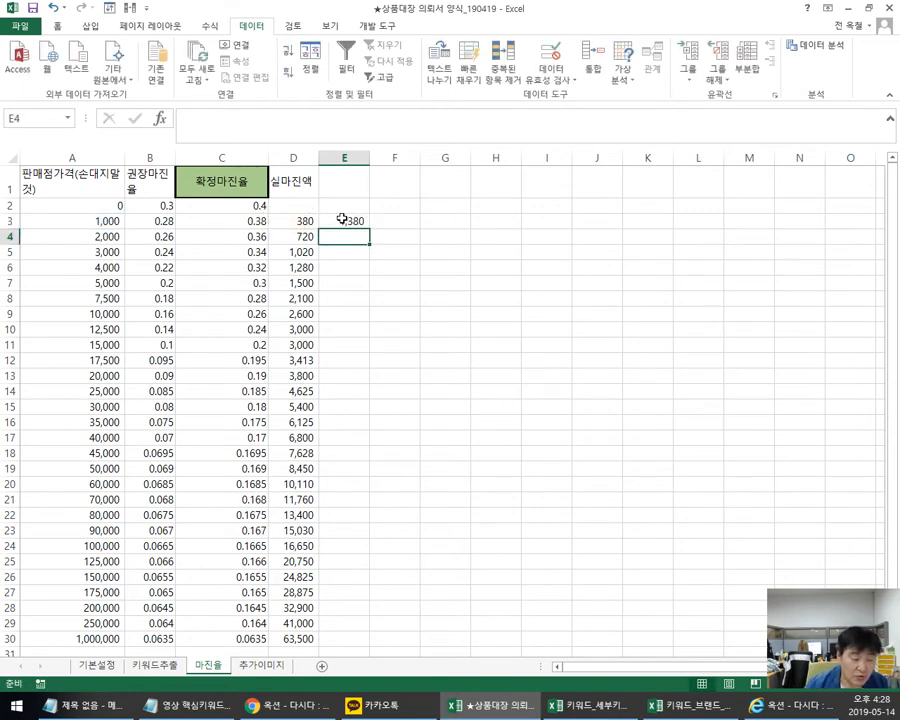
pyautogui.click(347, 222)
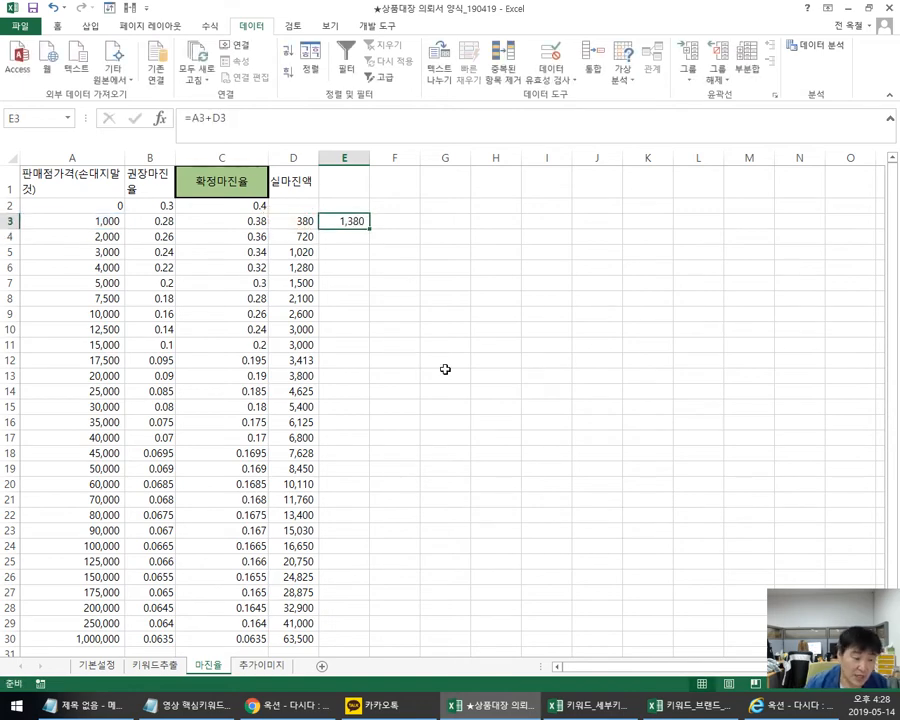
# Step: Open the workbook 카테고리정보_11번가_19_0409 from the 기초 folder inside 상품대장의뢰서_190419
pyautogui.click(396, 222)
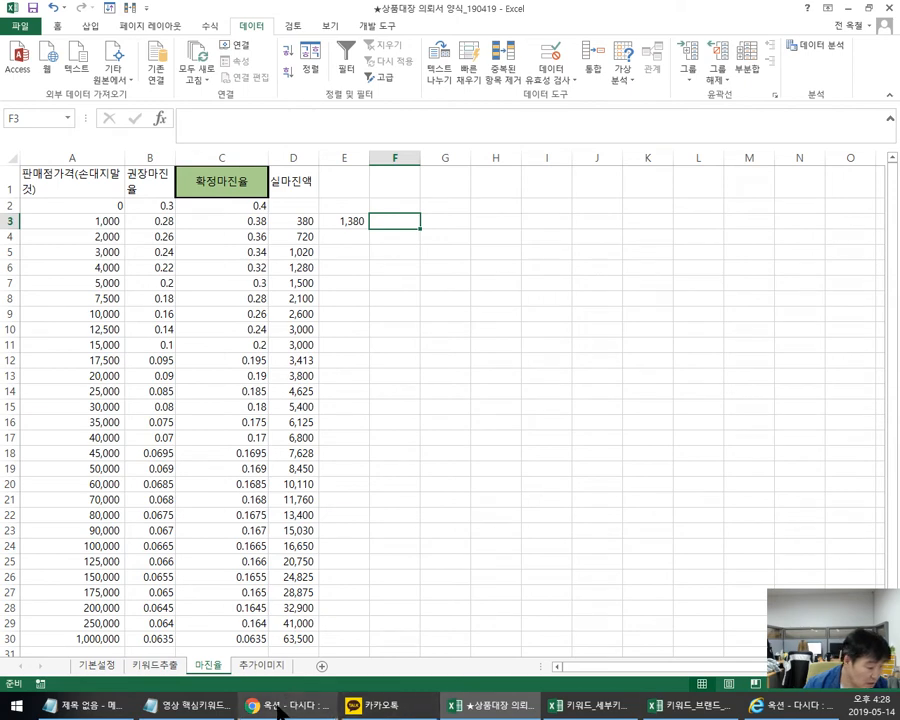
pyautogui.moveTo(567, 707)
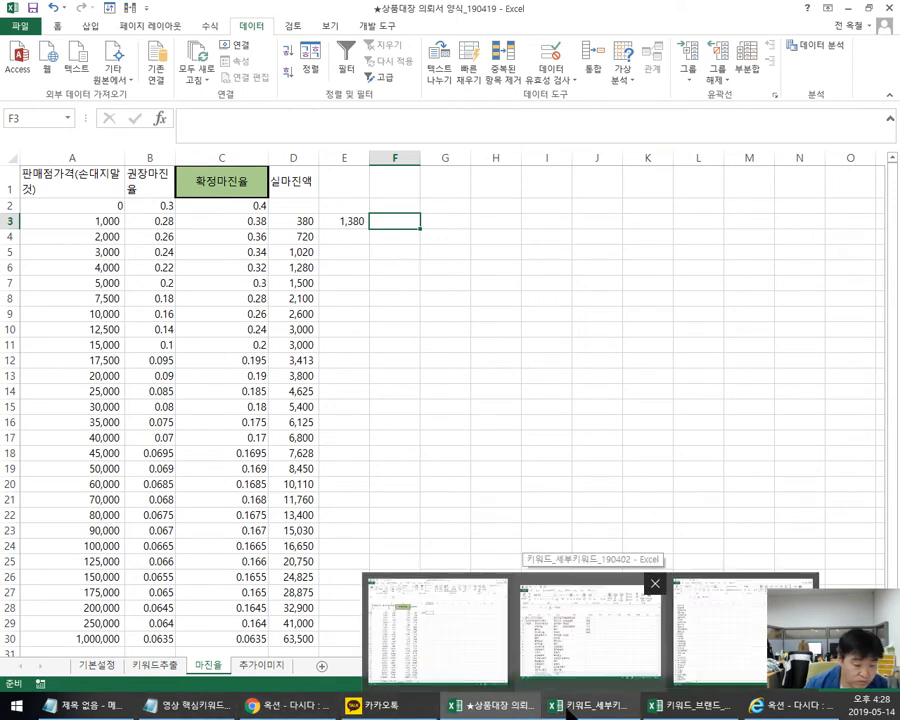
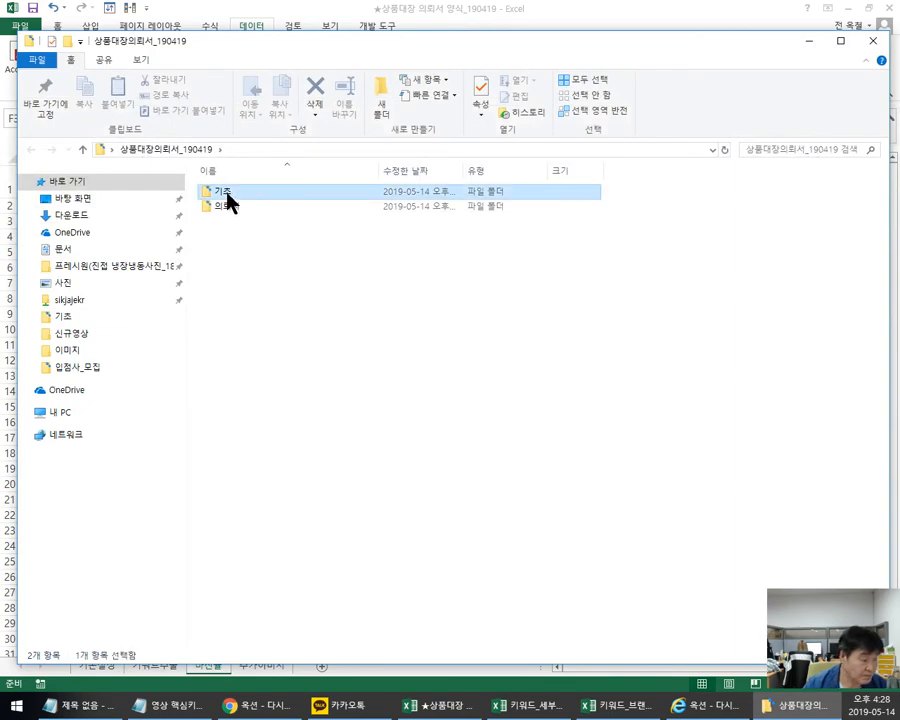
pyautogui.doubleClick(224, 192)
pyautogui.doubleClick(288, 207)
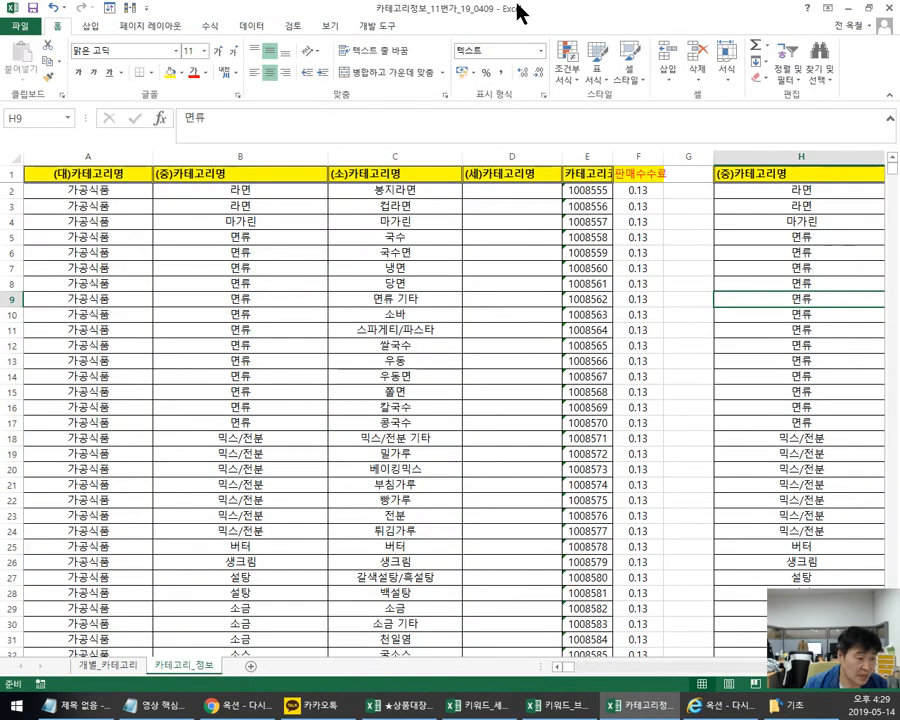
# Step: Copy the 판매수수료 rate of the 우동면 category from F14 of the 카테고리_정보 sheet
pyautogui.click(482, 376)
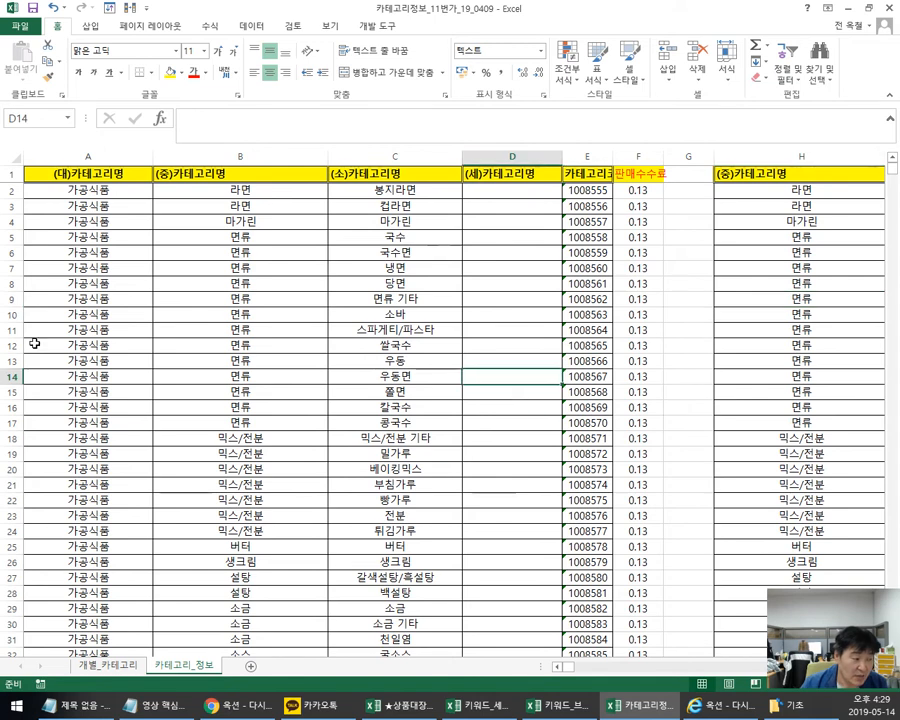
pyautogui.click(382, 374)
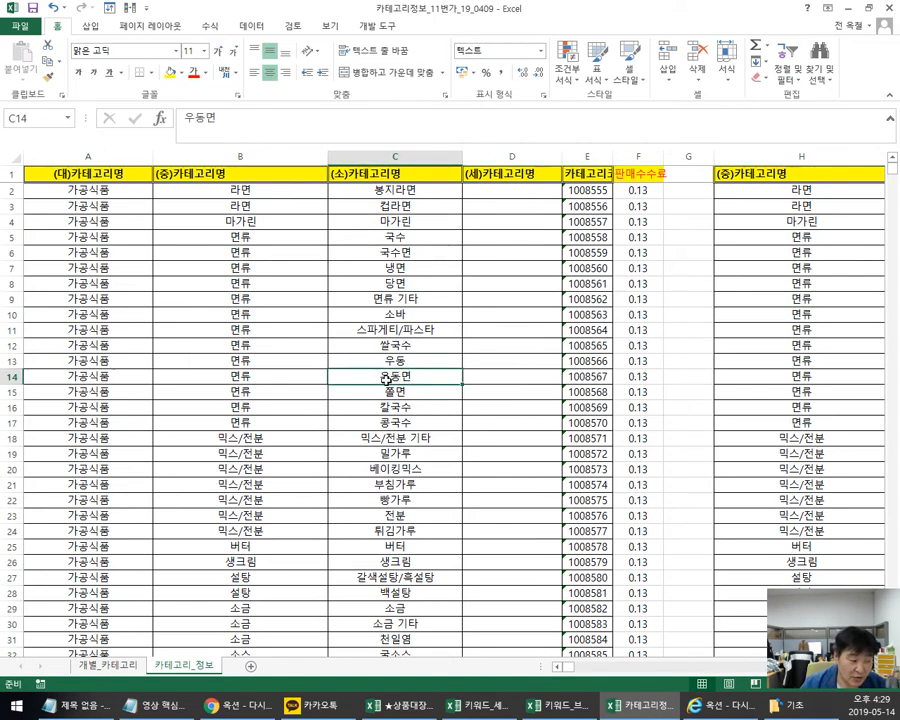
pyautogui.click(633, 377)
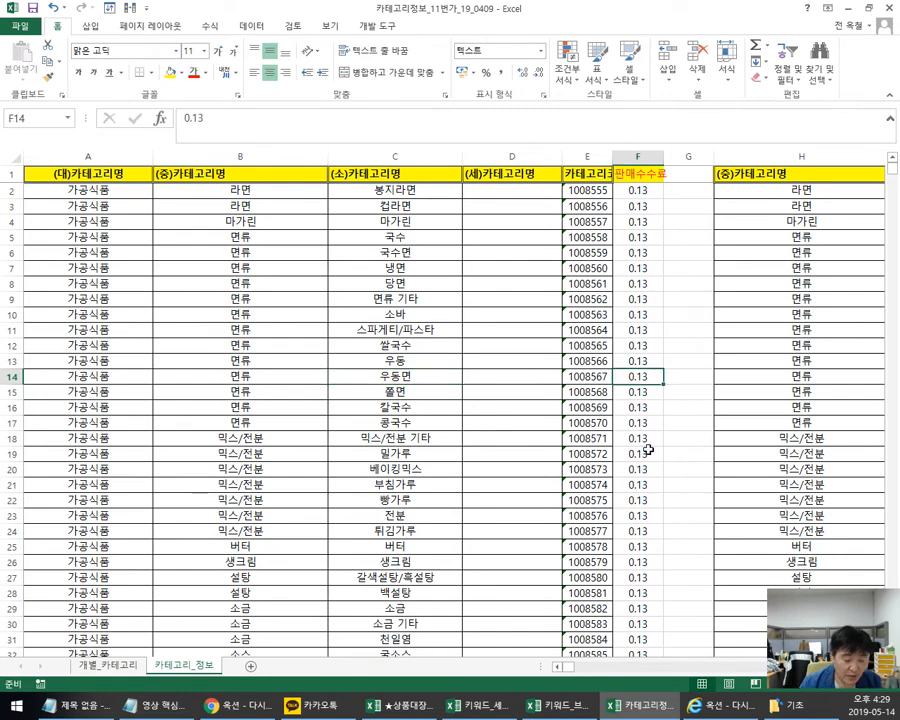
pyautogui.hotkey('ctrl', 'c')
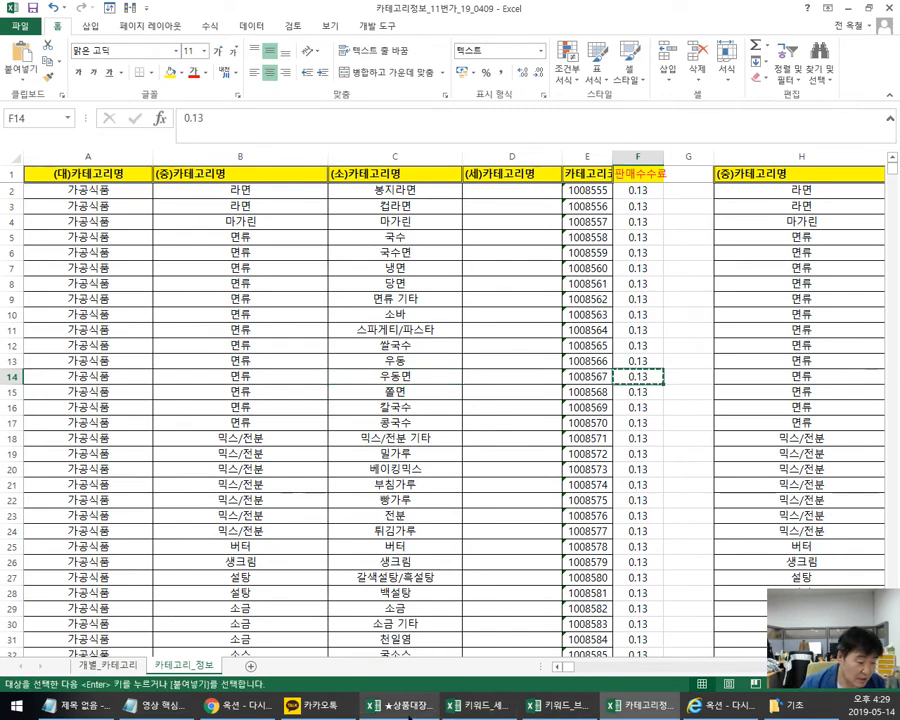
# Step: Return to the ★상품대장 의뢰서 양식_190419 workbook and enter the sales commission rate 0.13 in F3
pyautogui.click(405, 708)
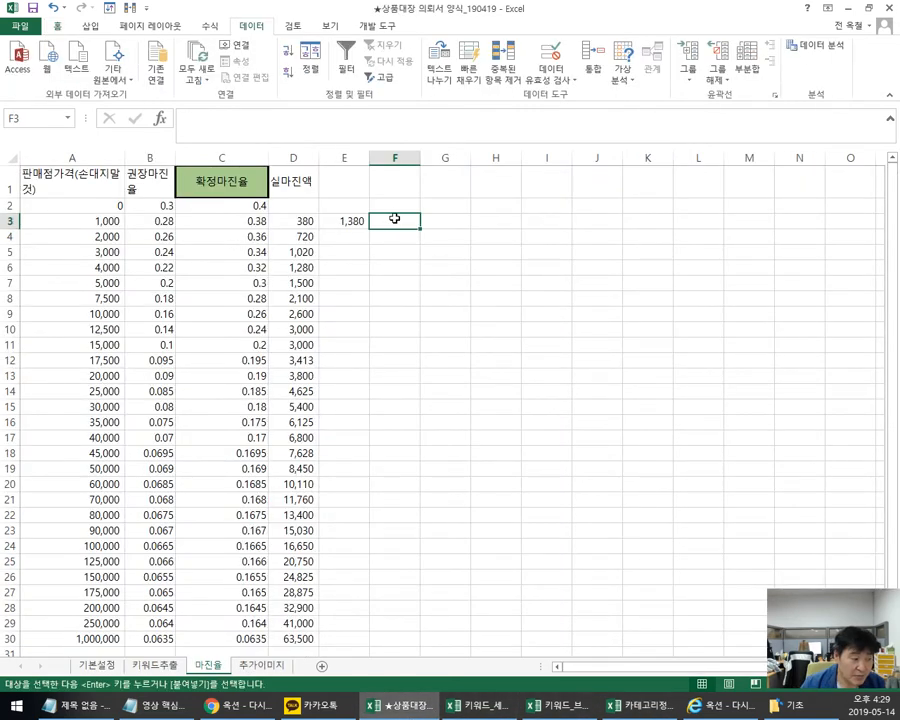
pyautogui.click(183, 118)
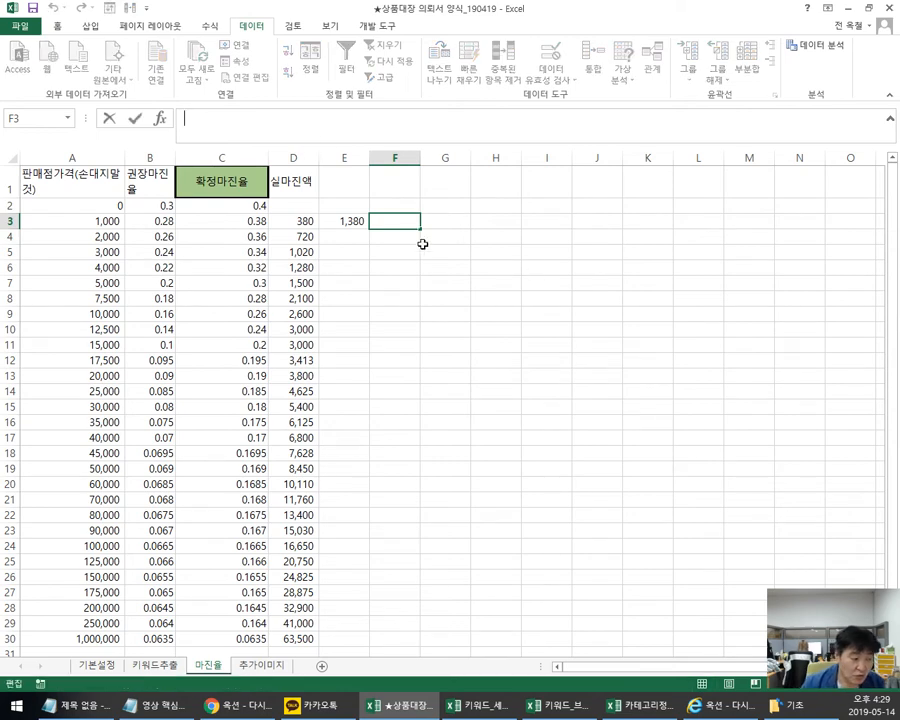
pyautogui.press('Escape')
pyautogui.write('0.13')
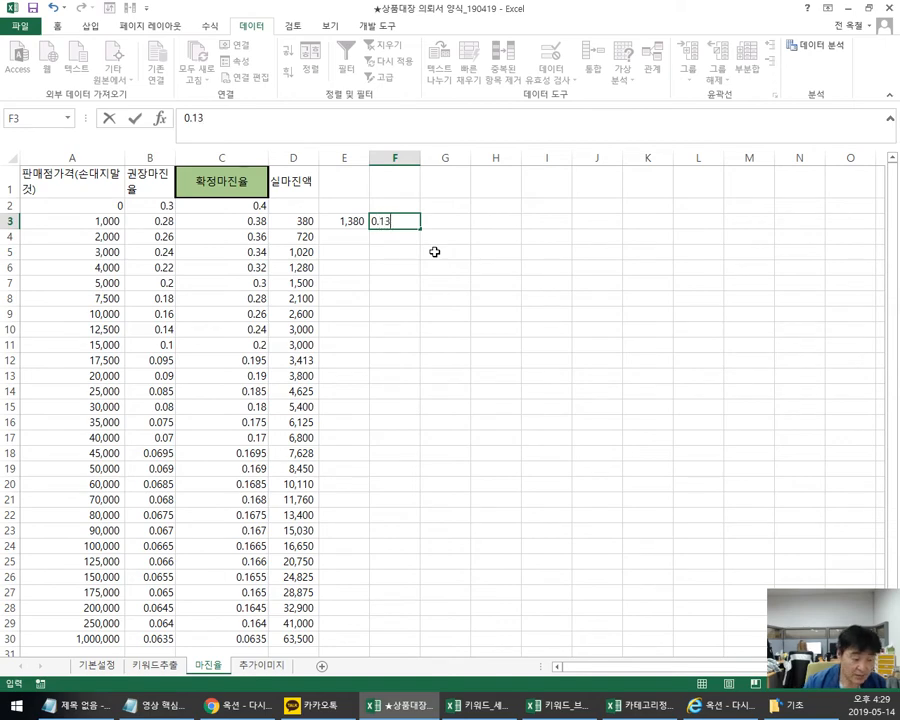
pyautogui.press('Return')
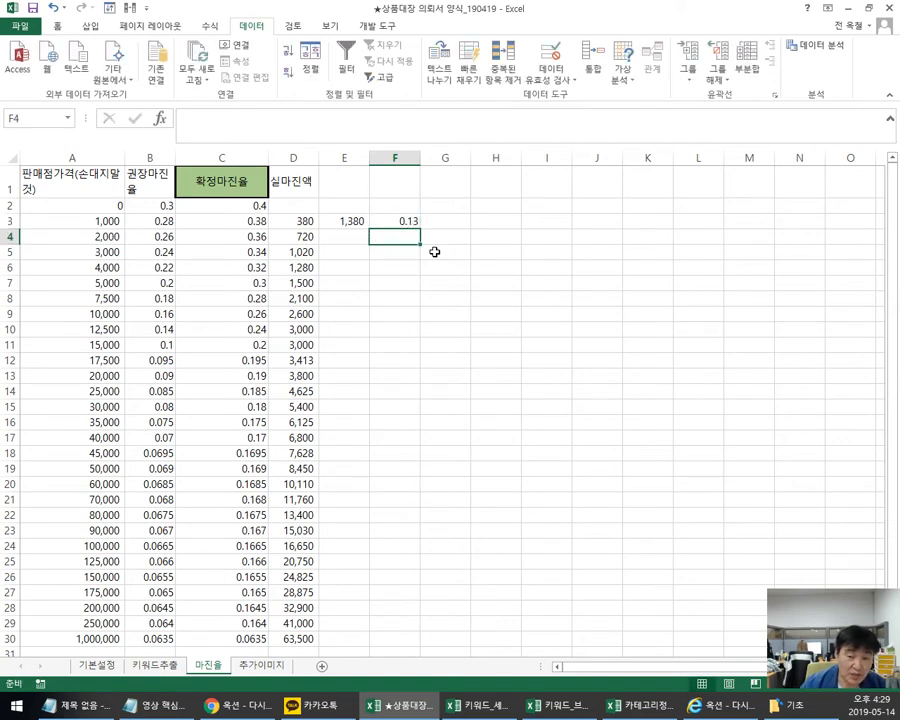
# Step: Enter the formula =(E3/(1-F3)) in G3 to calculate the selling price including the sales commission
pyautogui.click(448, 221)
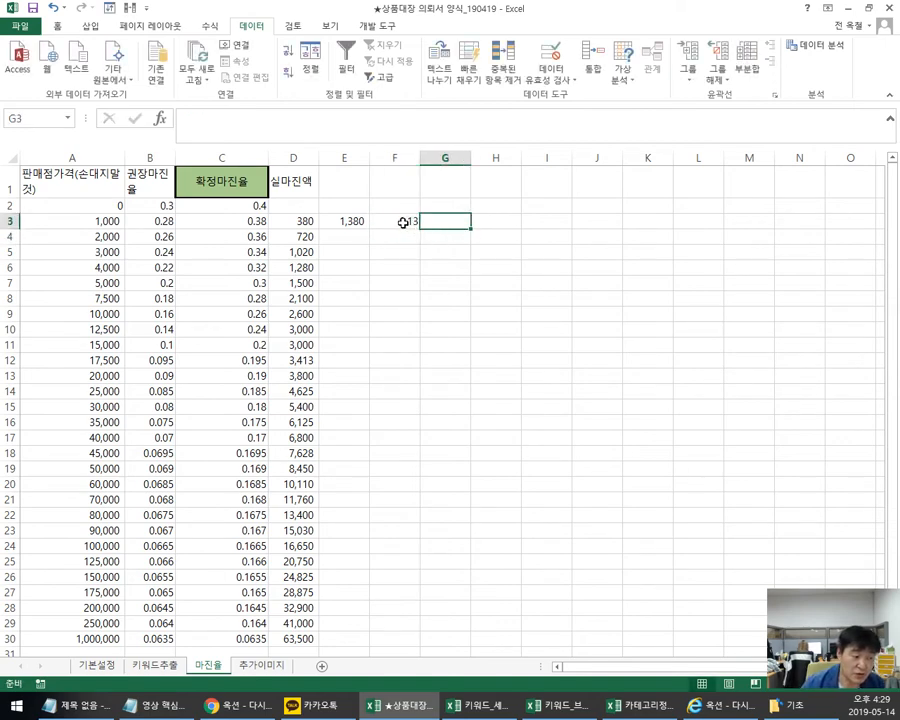
pyautogui.write('=')
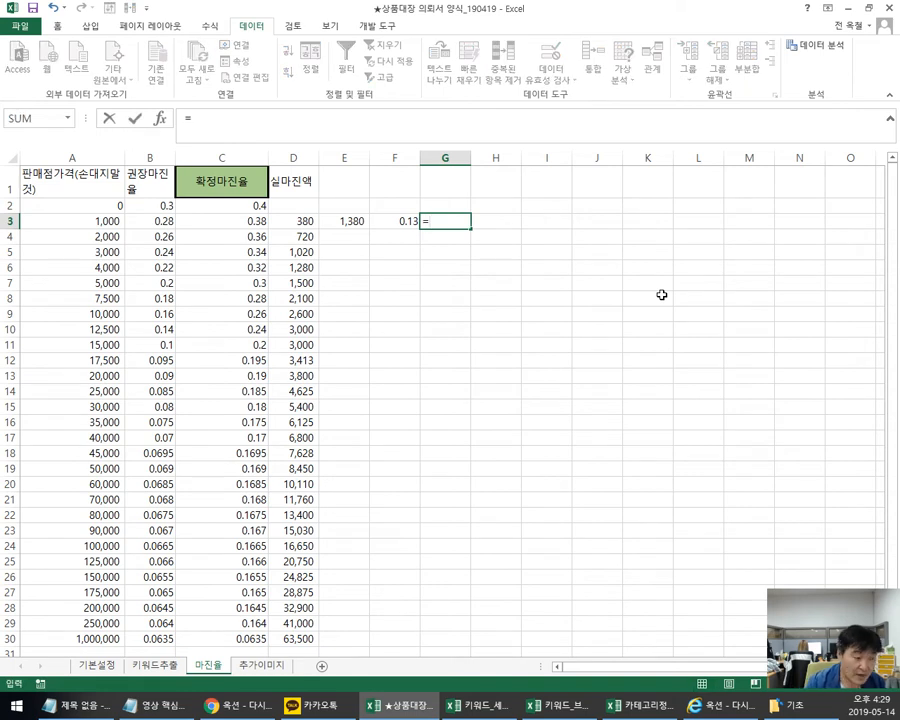
pyautogui.write('(')
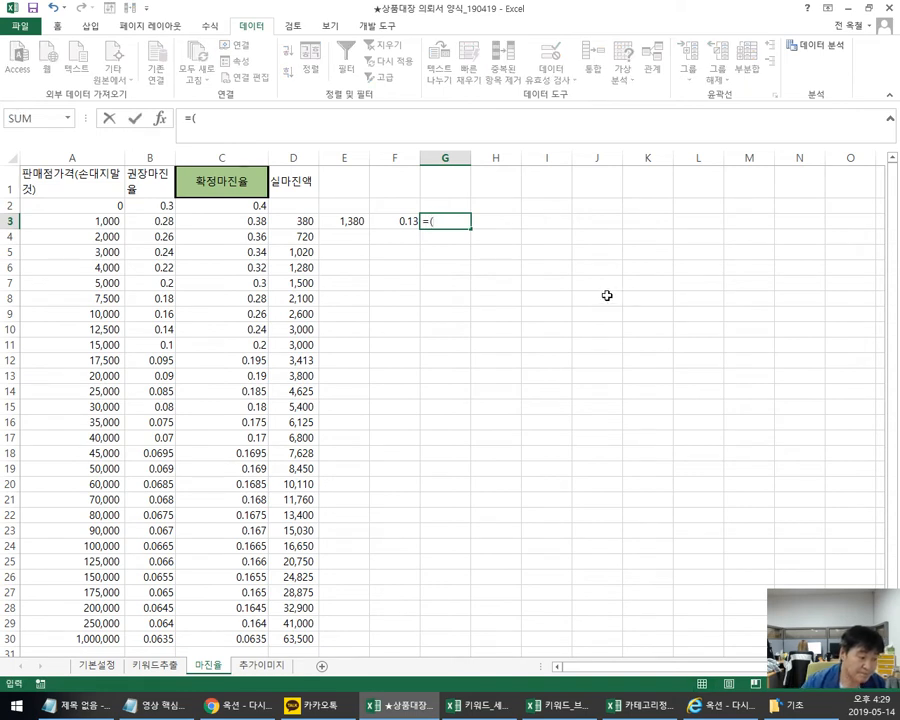
pyautogui.click(341, 221)
pyautogui.write('/')
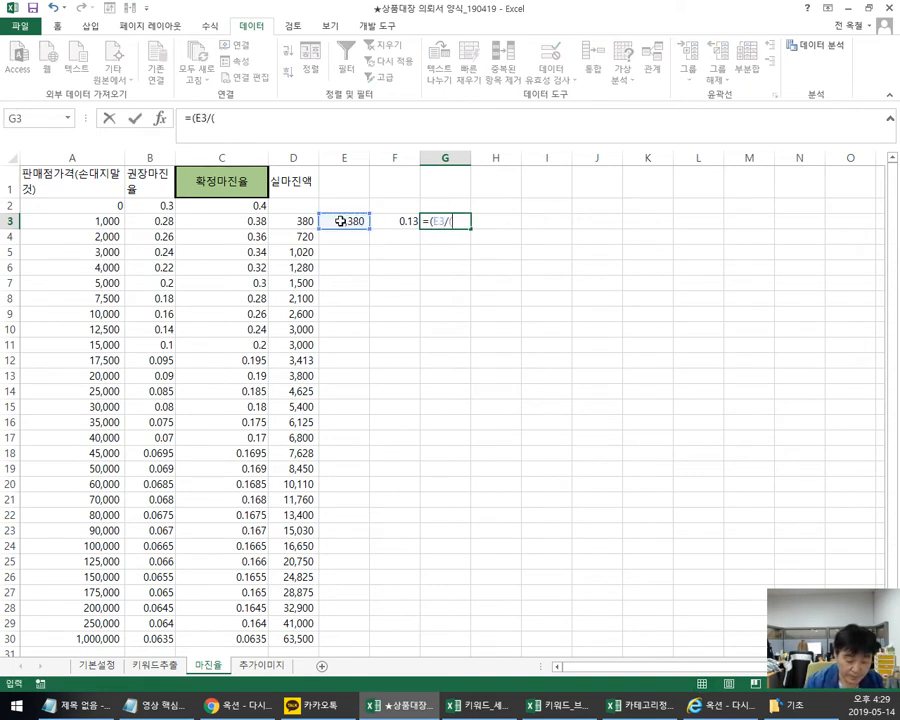
pyautogui.write('(1-')
pyautogui.click(402, 221)
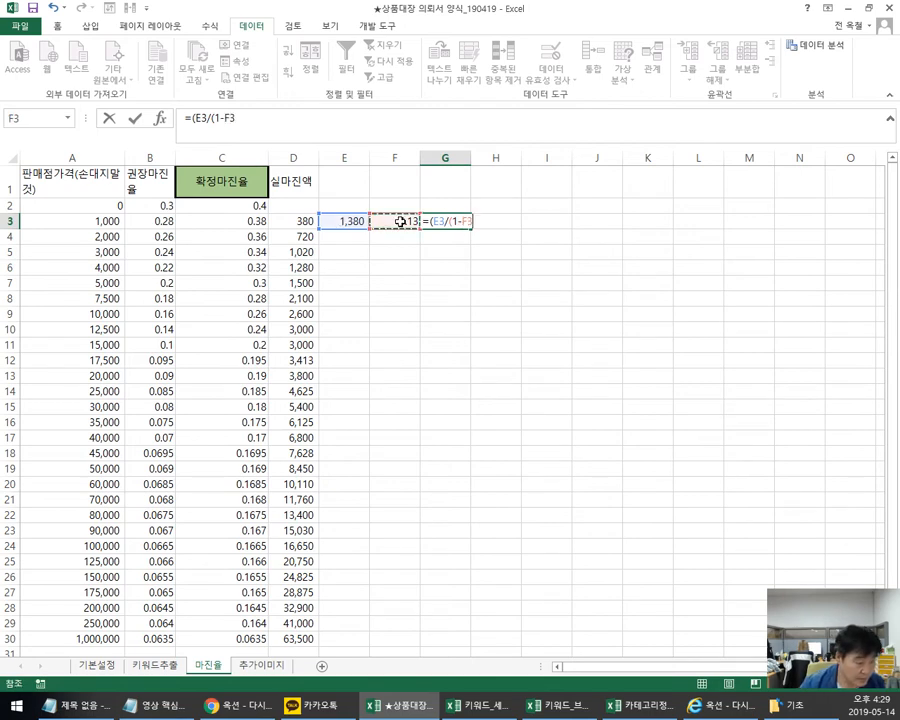
pyautogui.click(250, 118)
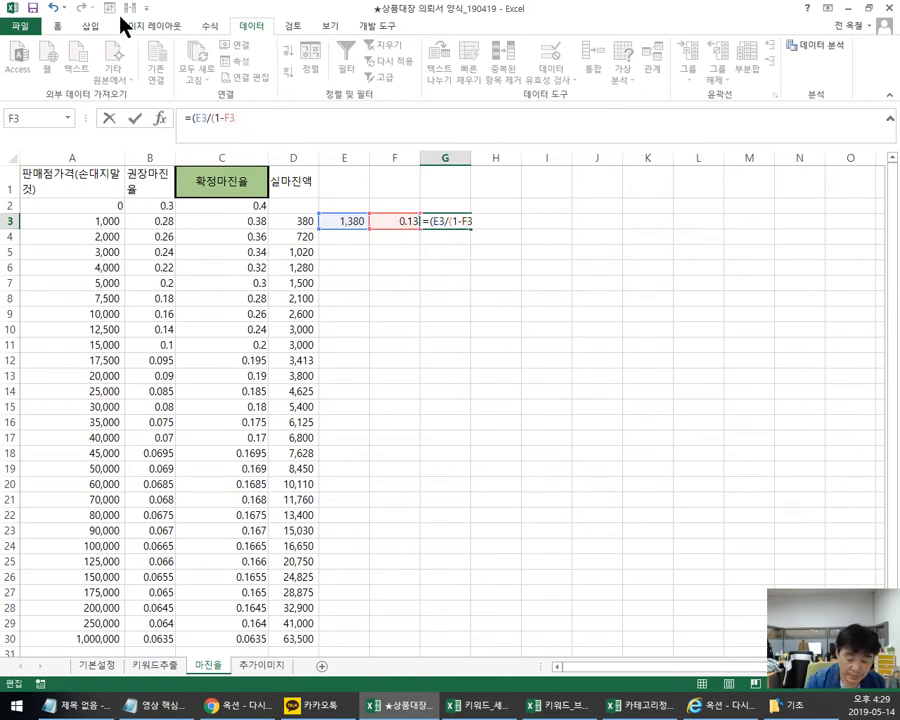
pyautogui.write(')')
pyautogui.press('Return')
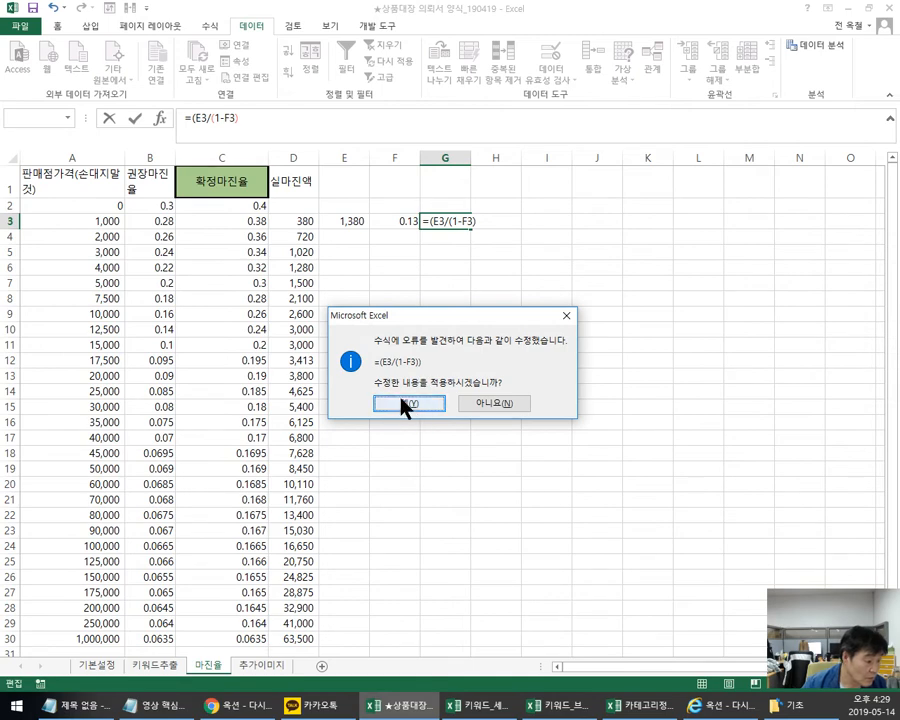
pyautogui.click(402, 403)
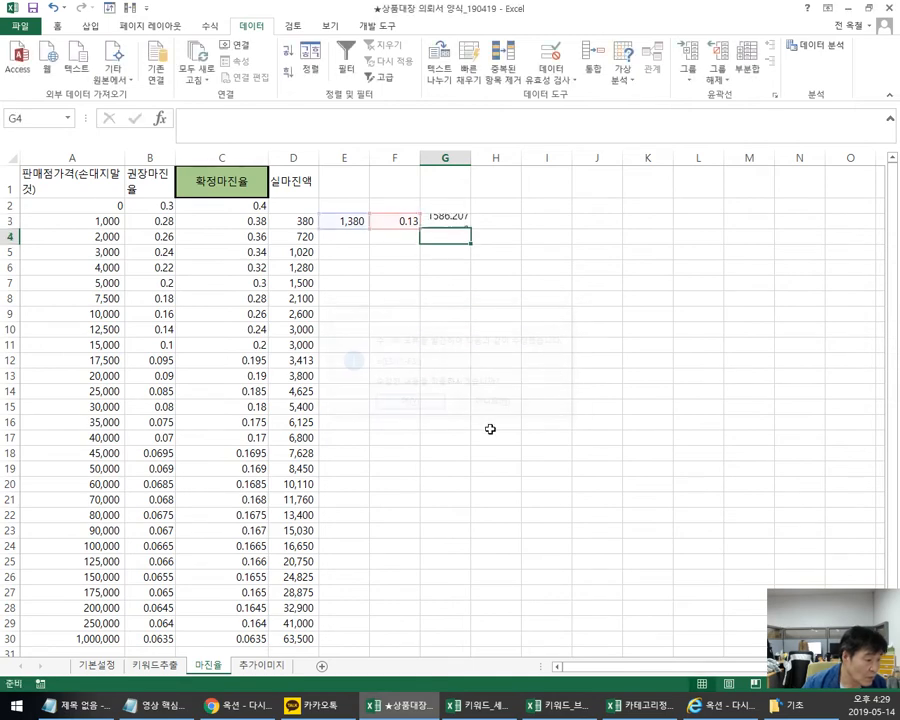
# Step: Format column G as numbers with two decimal places
pyautogui.click(458, 219)
pyautogui.click(445, 158)
pyautogui.rightClick(442, 158)
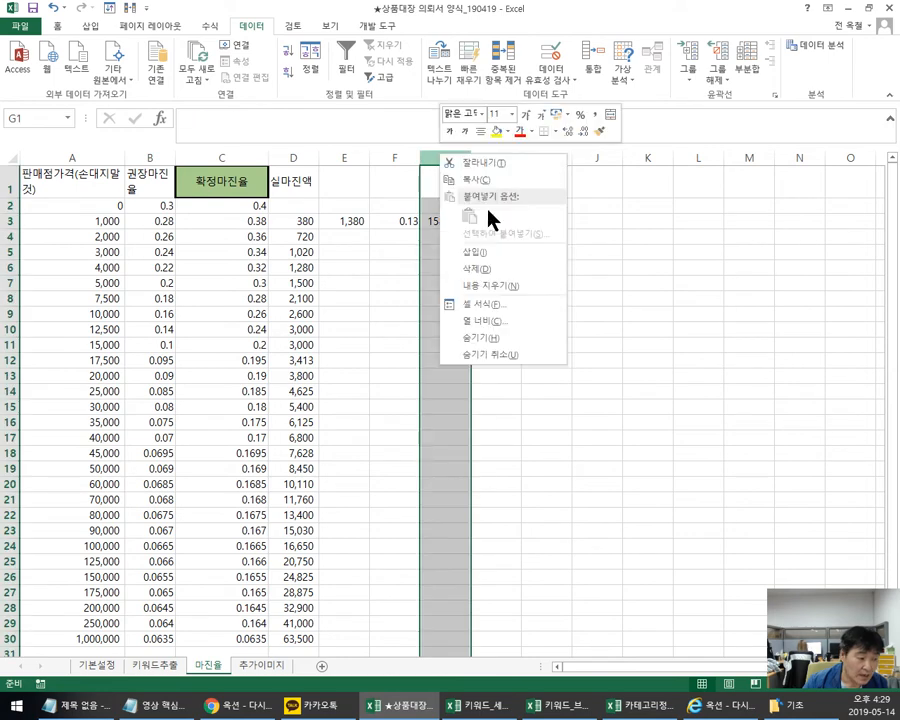
pyautogui.click(506, 304)
pyautogui.click(336, 186)
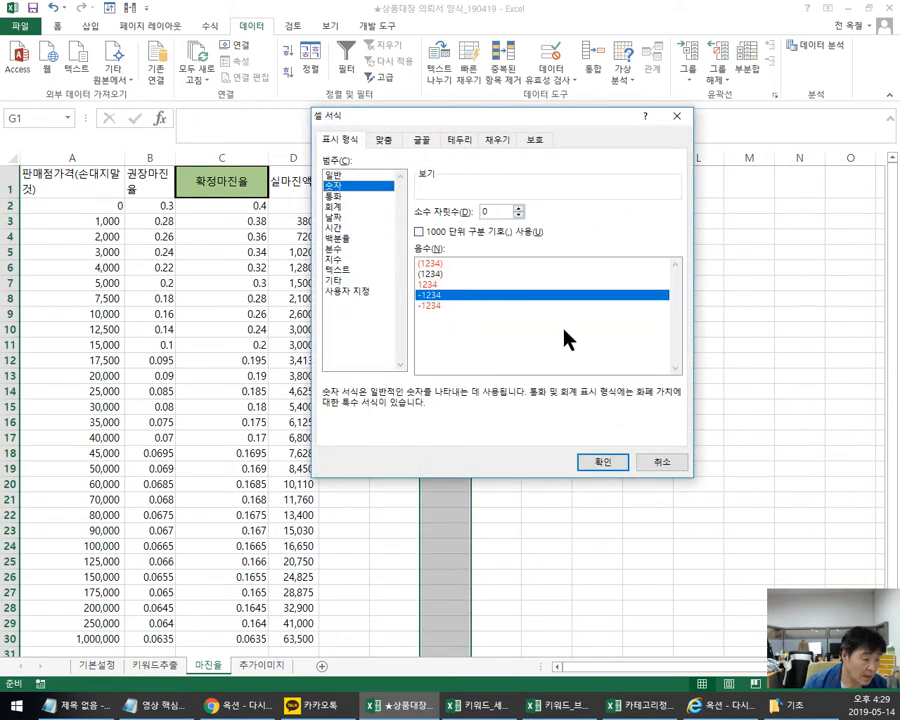
pyautogui.click(519, 208)
pyautogui.click(519, 208)
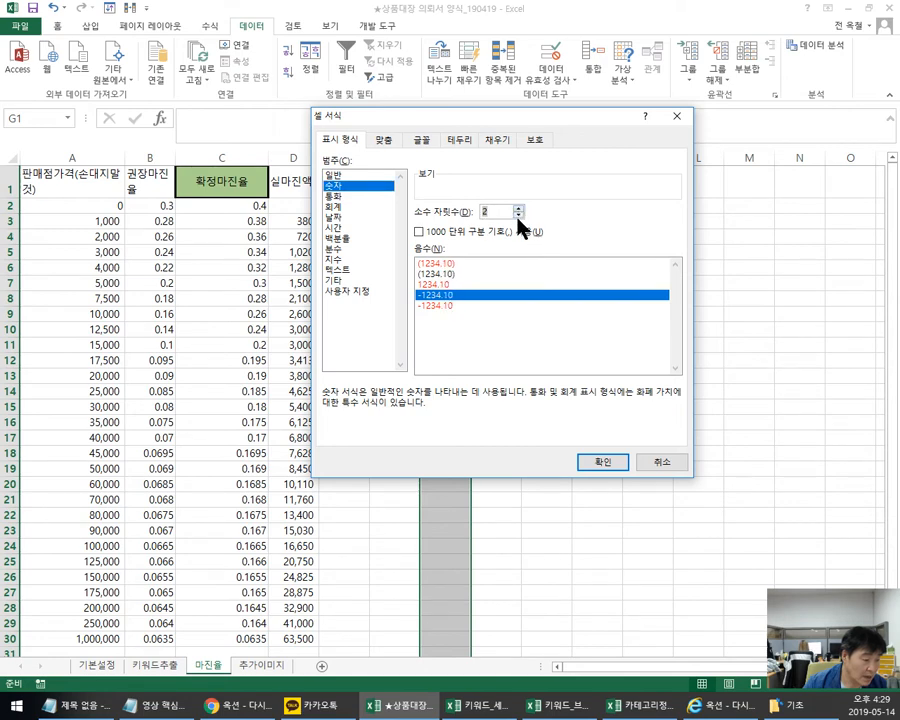
pyautogui.click(588, 460)
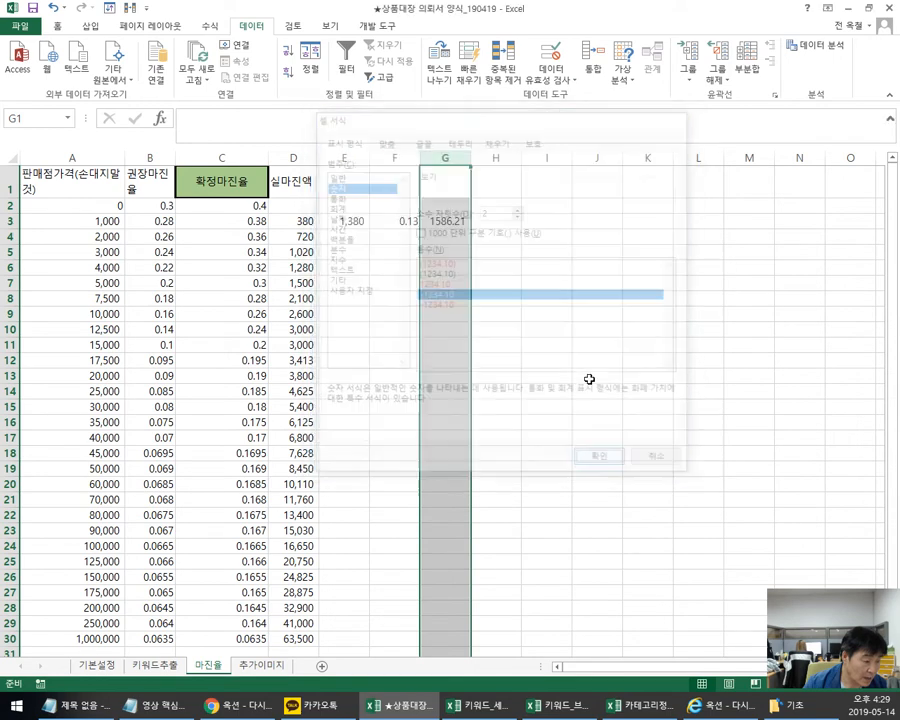
# Step: Wrap the G3 formula in ROUND with 2 digits, giving =ROUND((E3/(1-F3)),2)
pyautogui.click(448, 222)
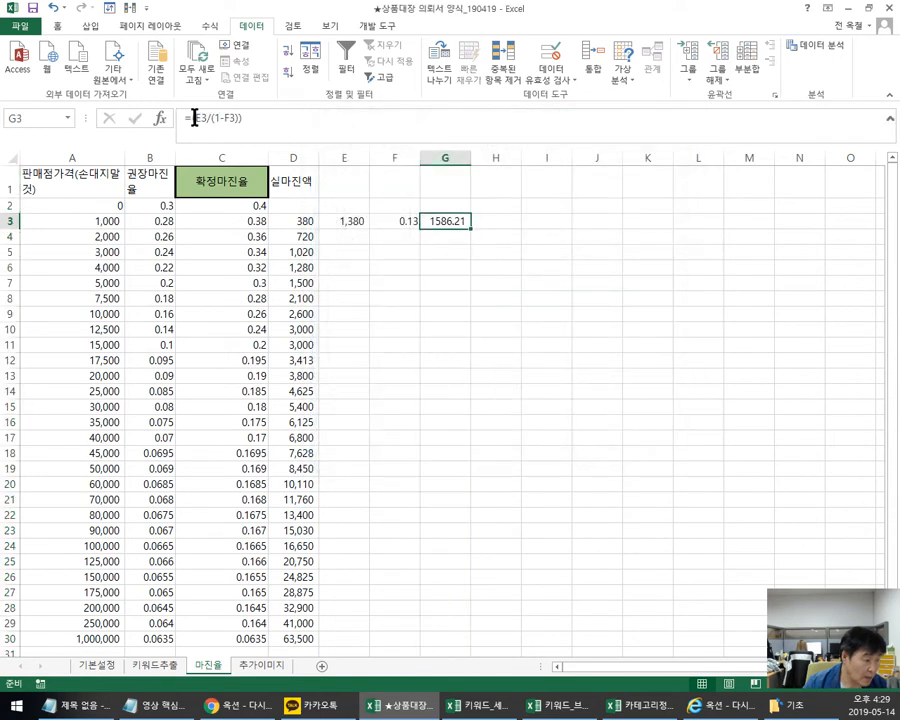
pyautogui.click(195, 118)
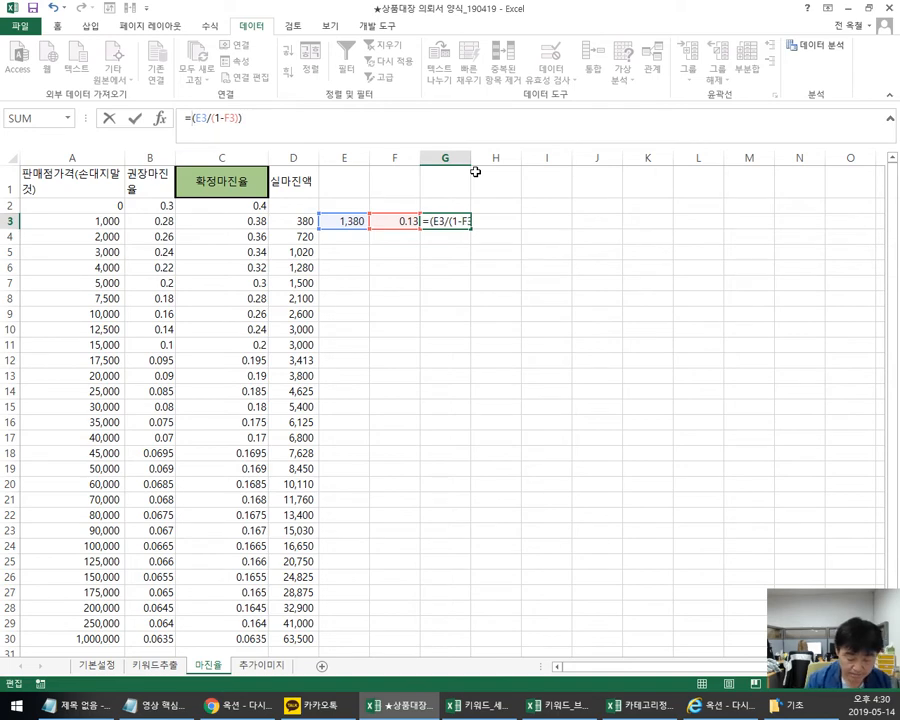
pyautogui.write('round')
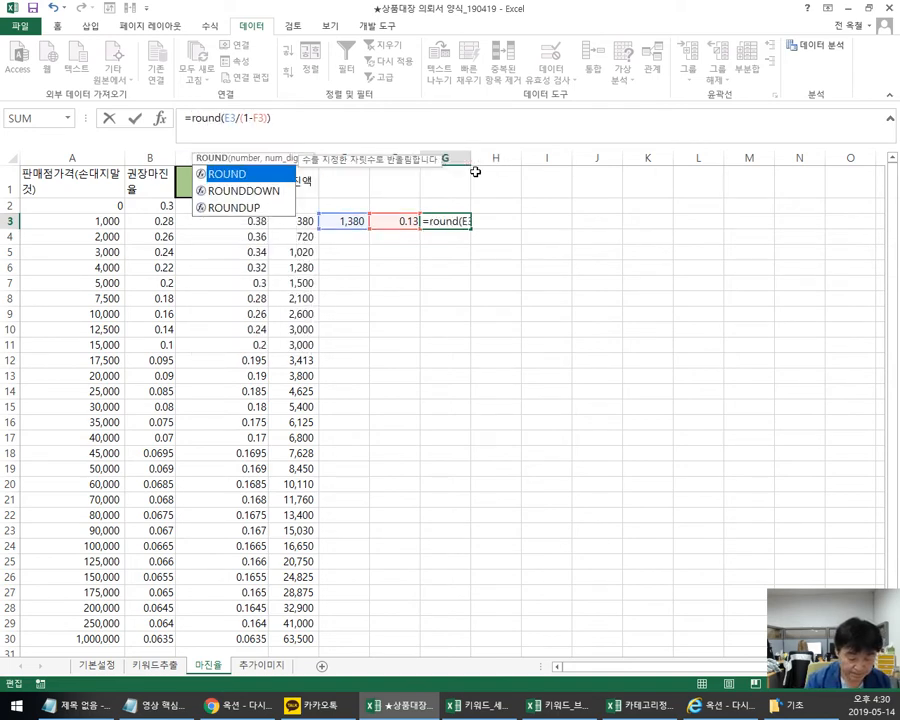
pyautogui.write('(')
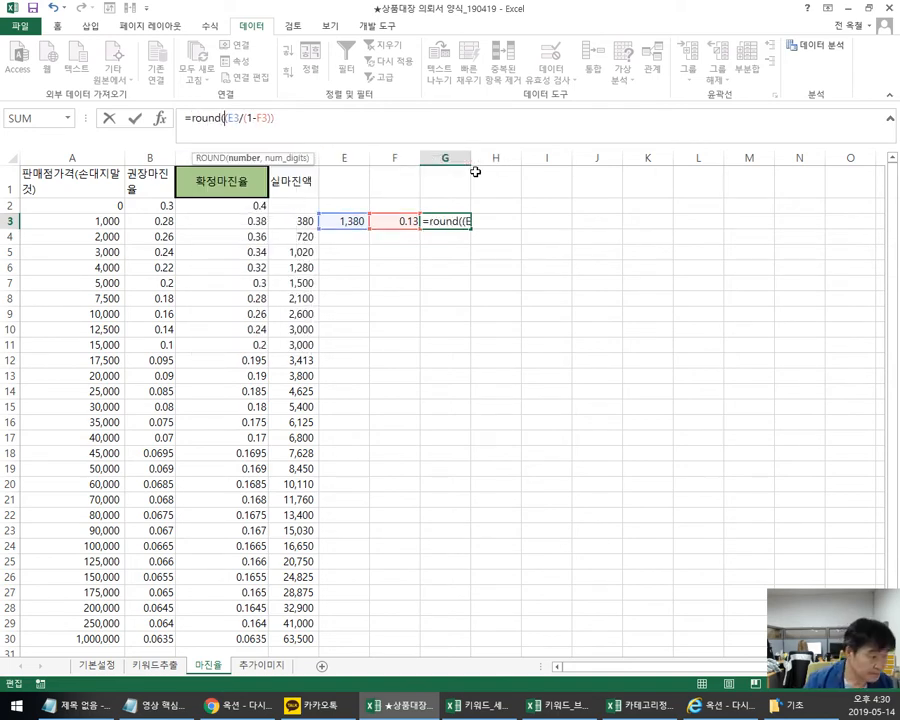
pyautogui.write(',2')
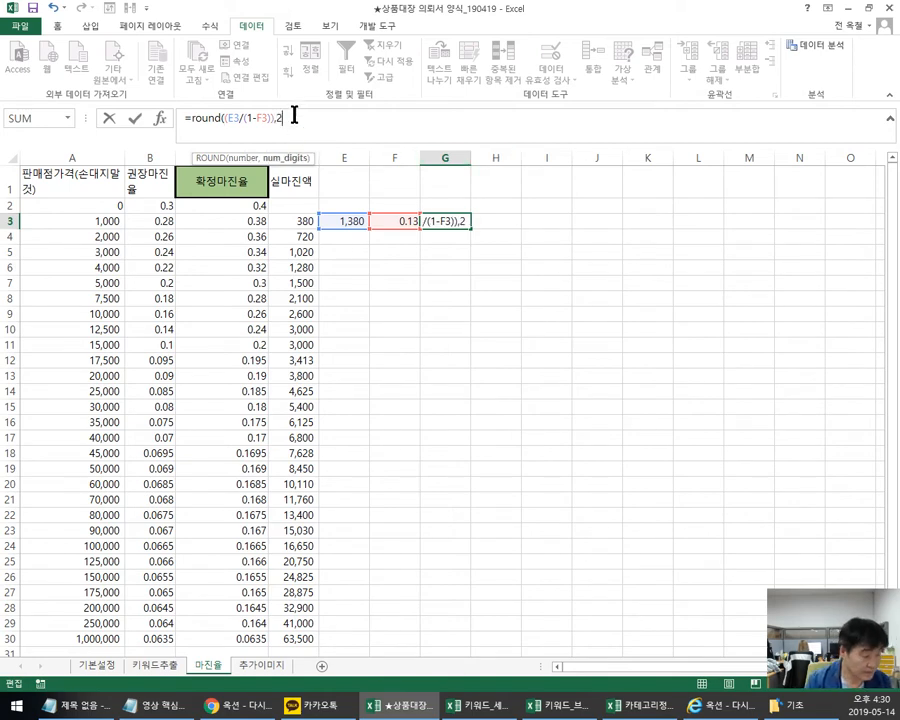
pyautogui.press('Return')
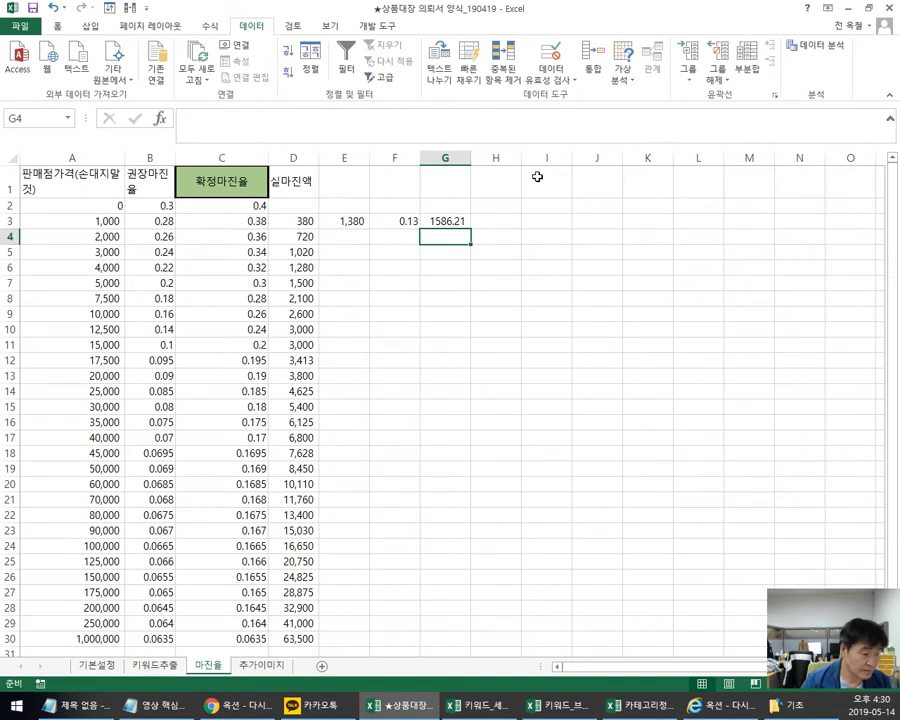
# Step: Set the rounding digits of the ROUND formula in G3 to -1 so the price rounds to the nearest ten
pyautogui.click(437, 220)
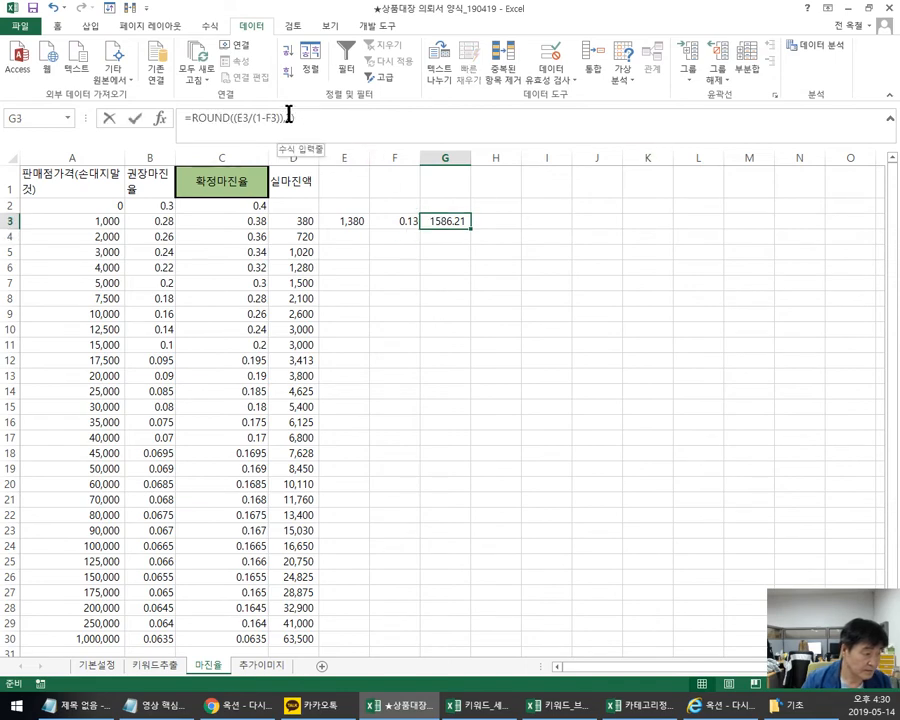
pyautogui.click(291, 116)
pyautogui.press('BackSpace')
pyautogui.write('-1')
pyautogui.press('Return')
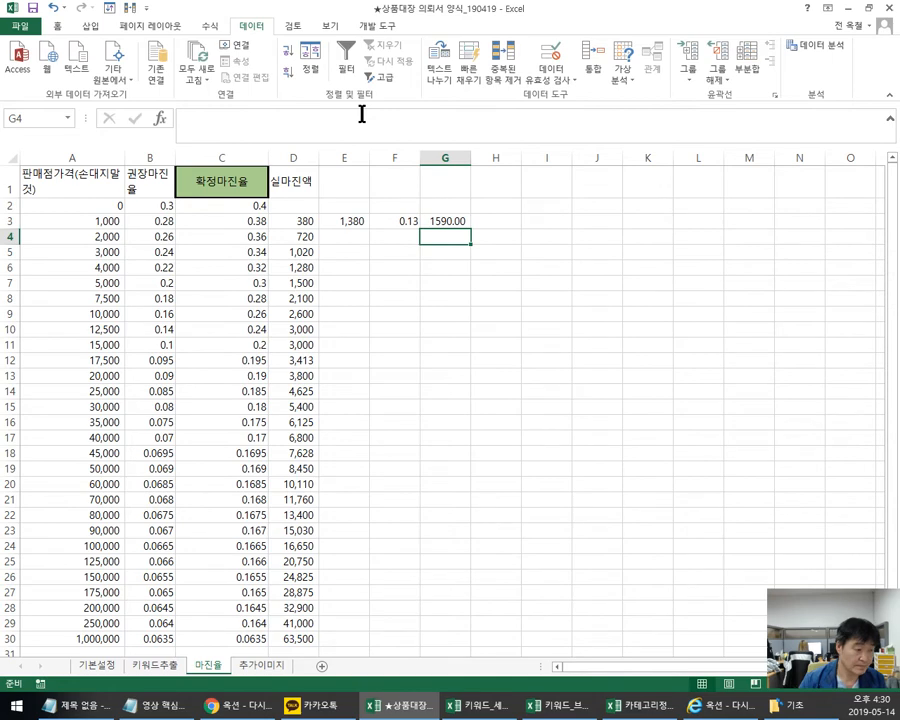
pyautogui.click(449, 222)
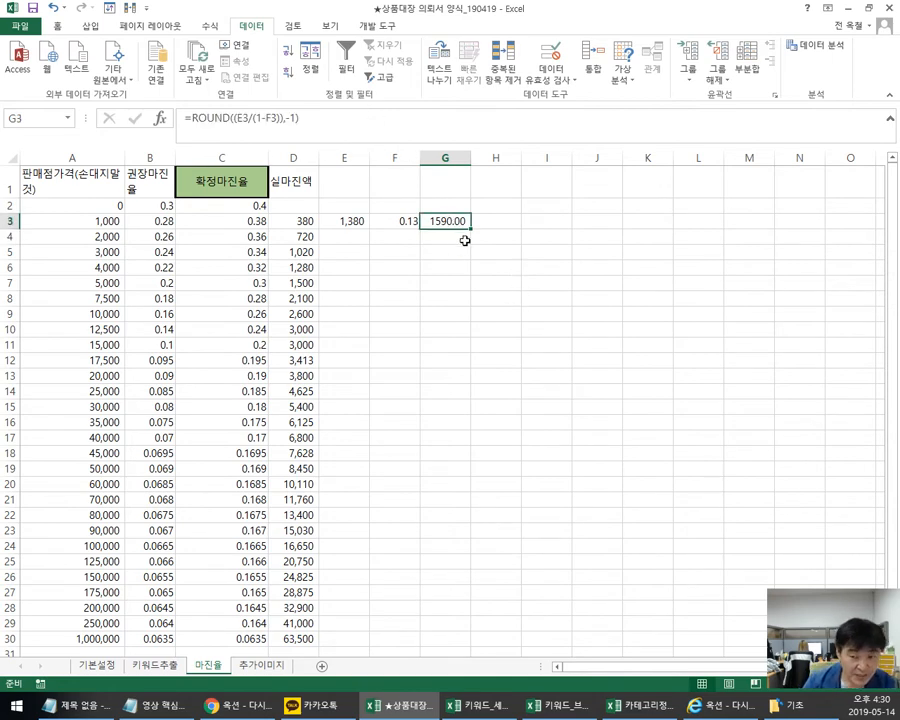
pyautogui.click(89, 231)
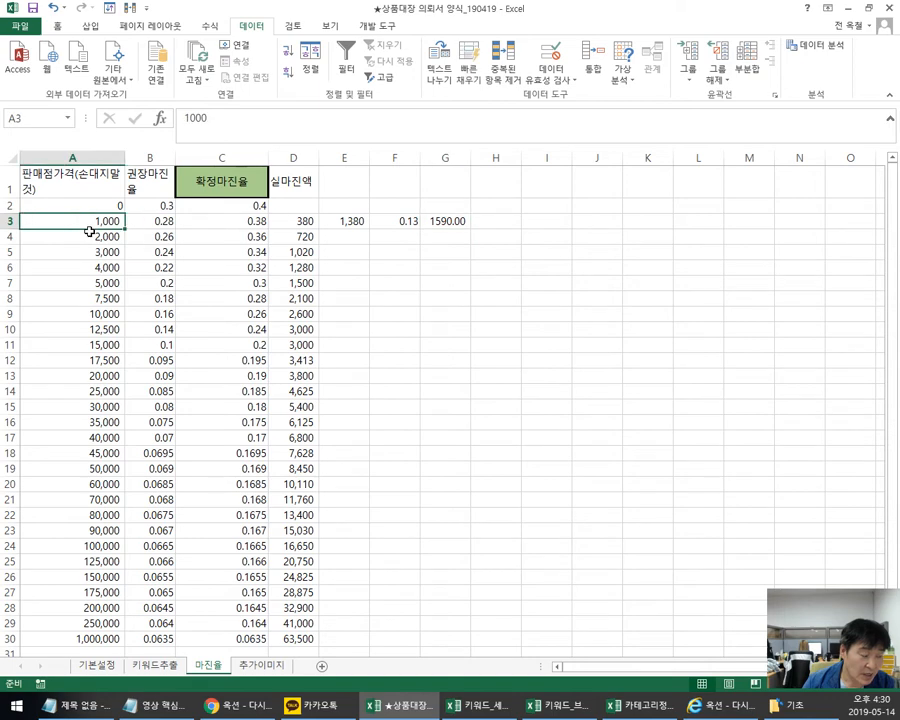
pyautogui.click(451, 221)
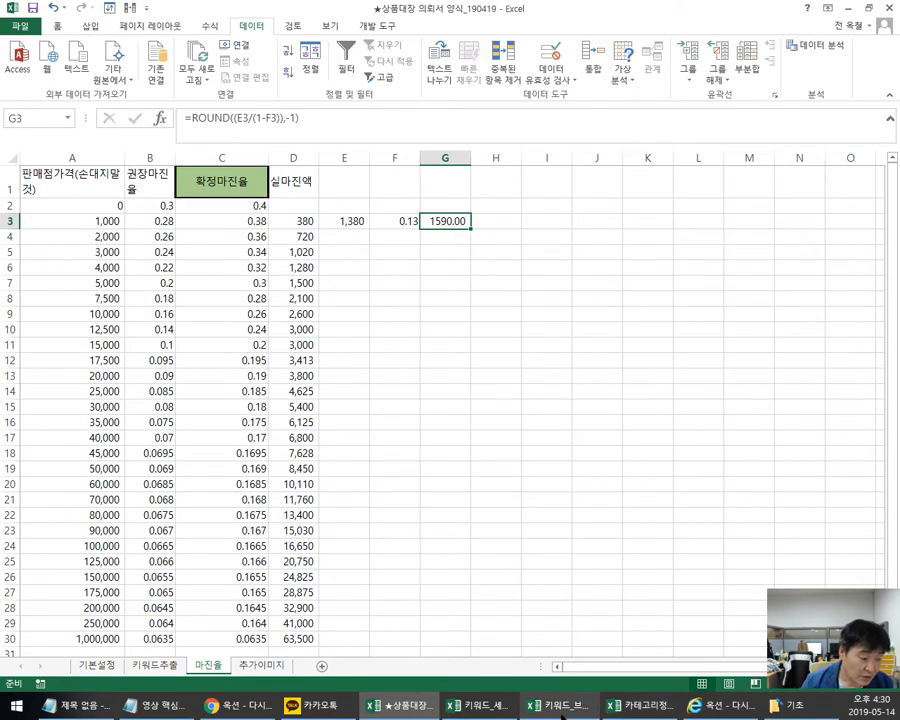
# Step: Switch to the 카테고리정보_11번가_19_0409 workbook and copy the 판매수수료 rate of the 묵은지 category from F297
pyautogui.click(660, 708)
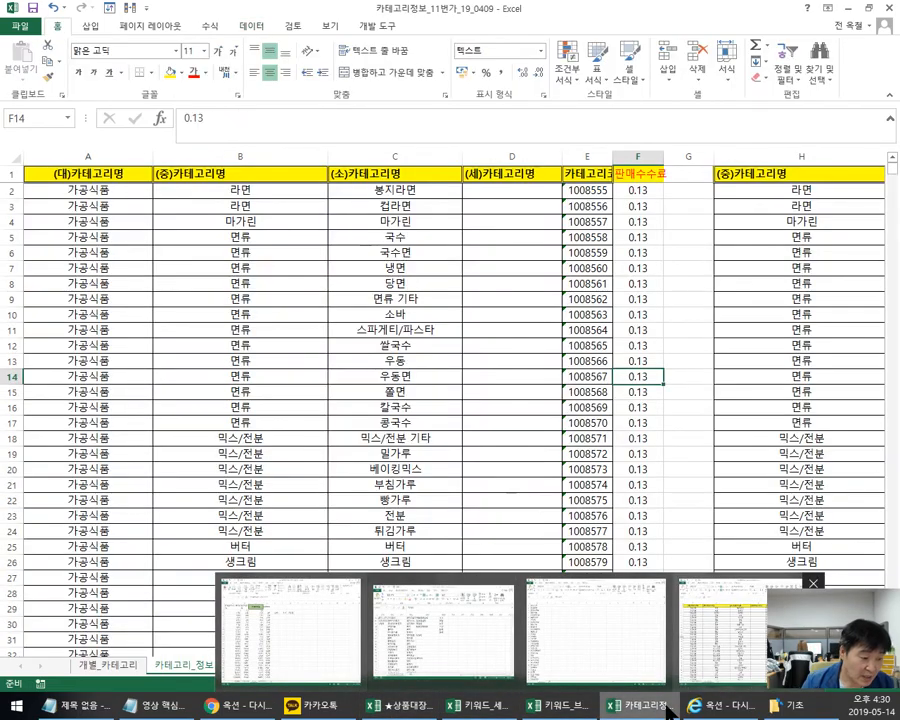
pyautogui.moveTo(892, 165)
pyautogui.mouseDown()
pyautogui.moveTo(896, 290)
pyautogui.moveTo(889, 184)
pyautogui.mouseUp()
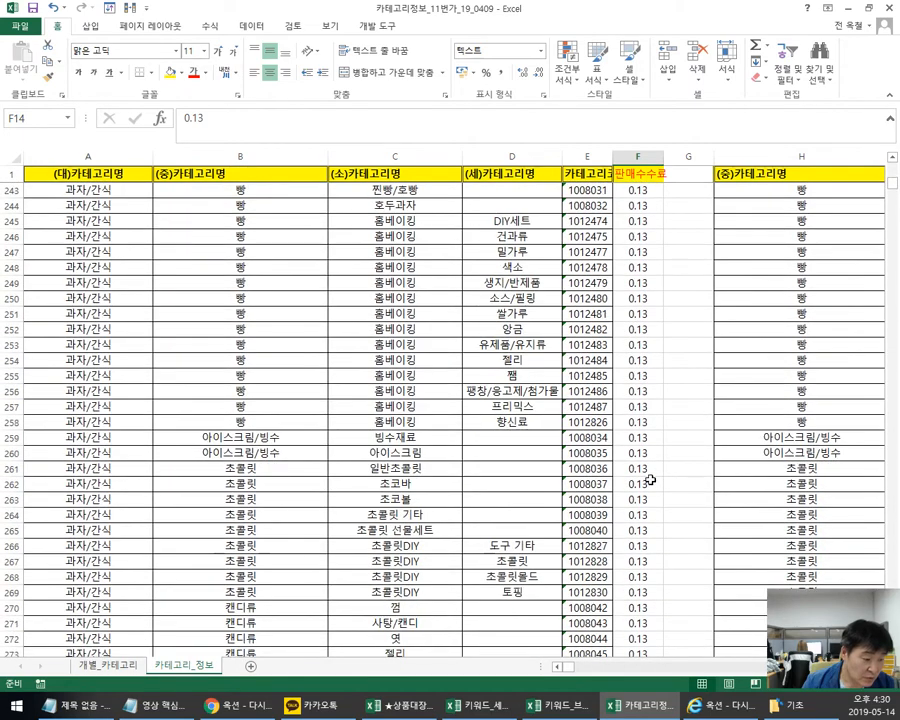
pyautogui.scroll(-4, 650, 481)
pyautogui.click(640, 267)
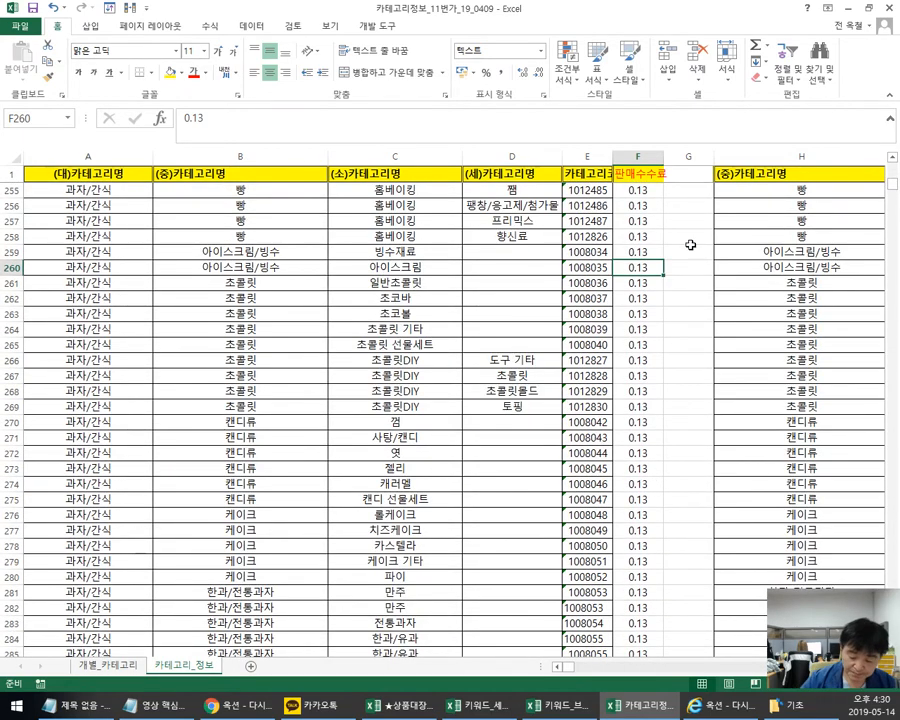
pyautogui.press('pagedown')
pyautogui.click(657, 374)
pyautogui.press('Left')
pyautogui.press('Left')
pyautogui.press('Left')
pyautogui.press('Right')
pyautogui.press('Right')
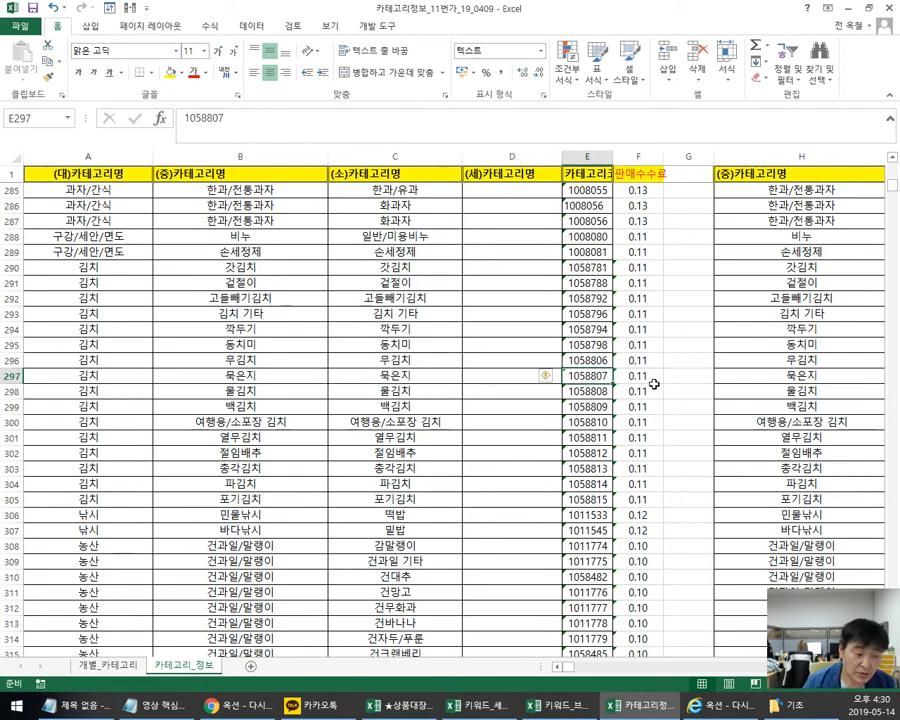
pyautogui.click(634, 378)
pyautogui.hotkey('ctrl', 'c')
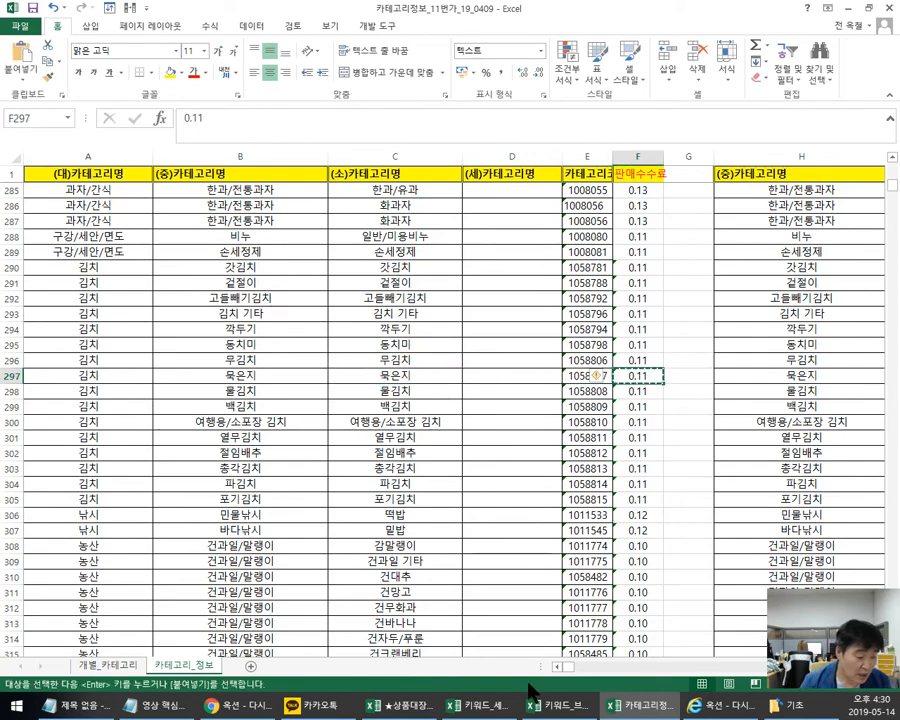
# Step: Return to the ★상품대장 의뢰서 양식_190419 workbook, paste the copied commission rate 0.11 into F3 and check the selling price in G3
pyautogui.hotkey('alt', 'Tab')
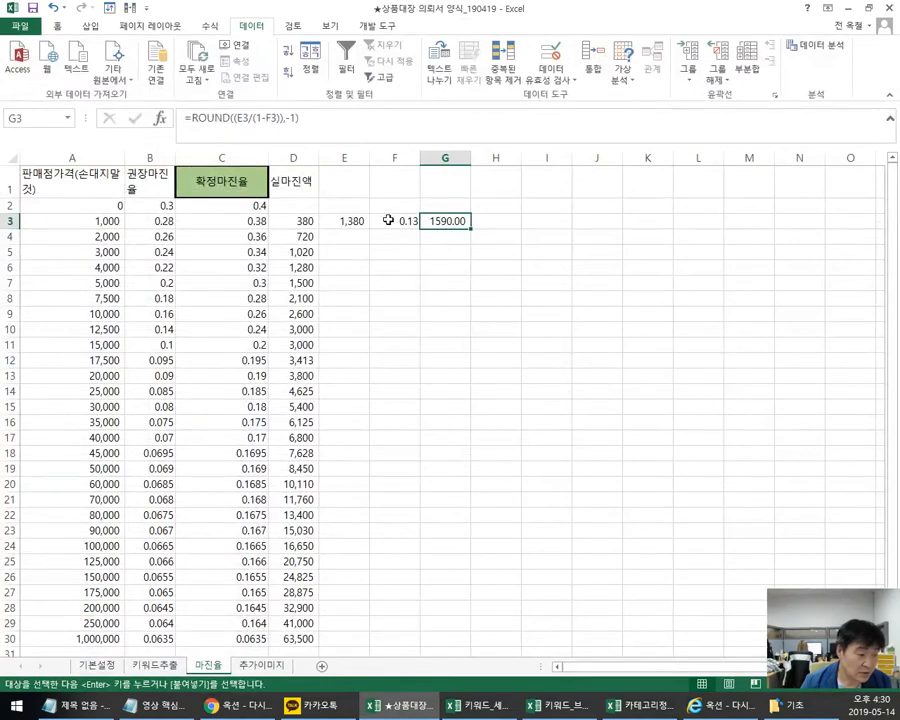
pyautogui.click(388, 221)
pyautogui.hotkey('ctrl', 'v')
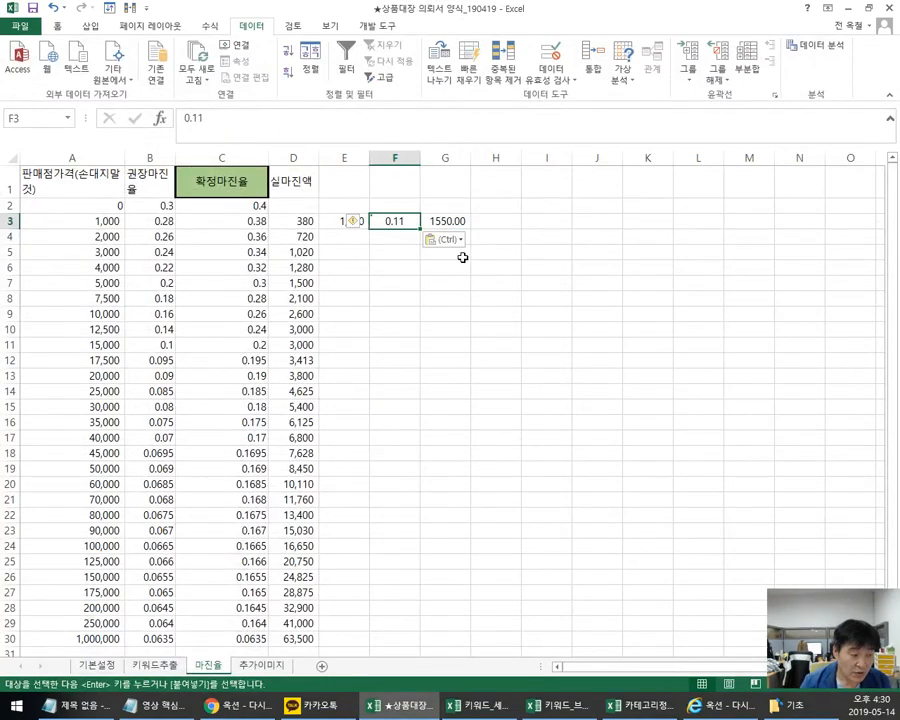
pyautogui.click(452, 222)
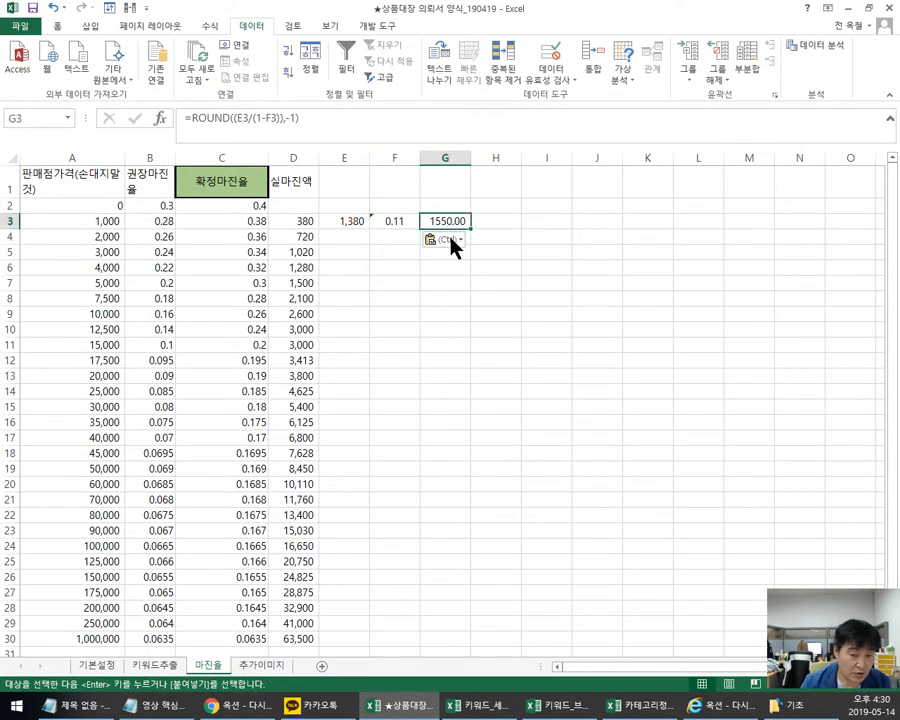
pyautogui.click(394, 220)
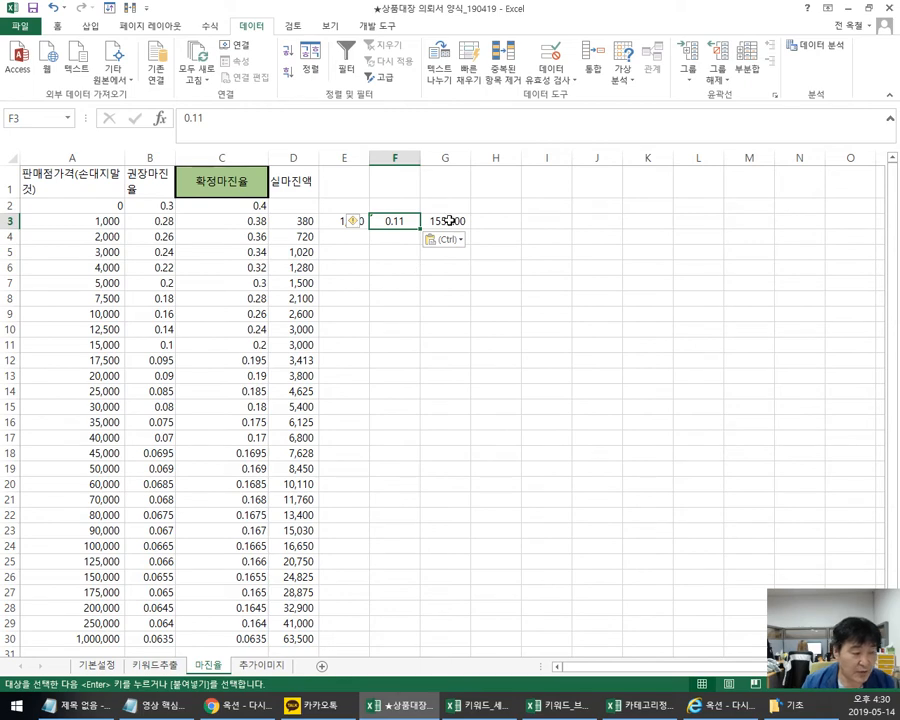
pyautogui.click(452, 221)
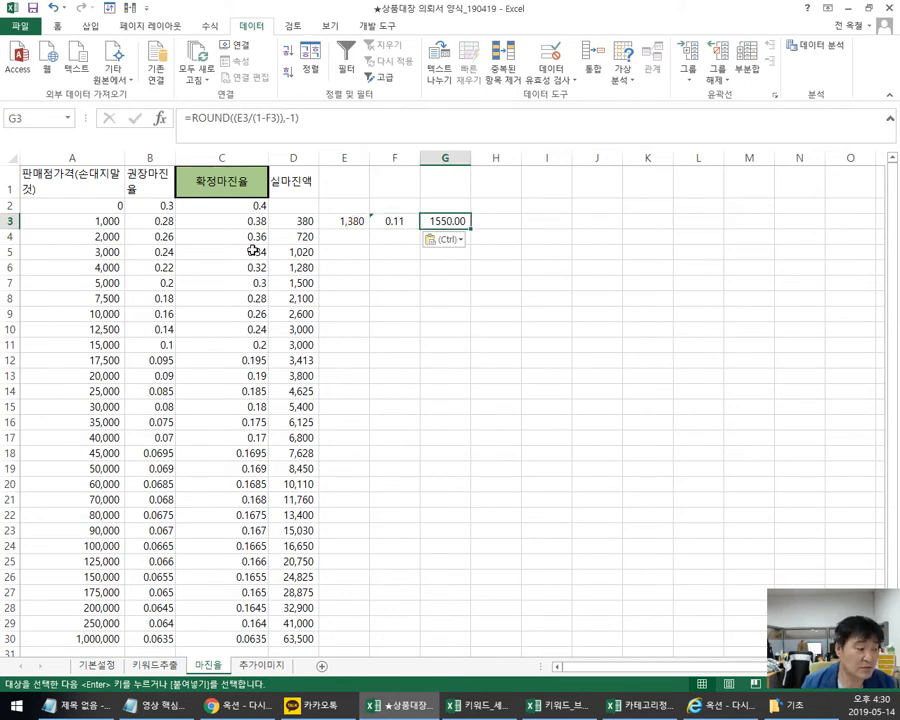
# Step: Select the 확정마진율 values in C2:C30 to review the margin rates for all price ranges
pyautogui.moveTo(227, 207); pyautogui.dragTo(231, 529)
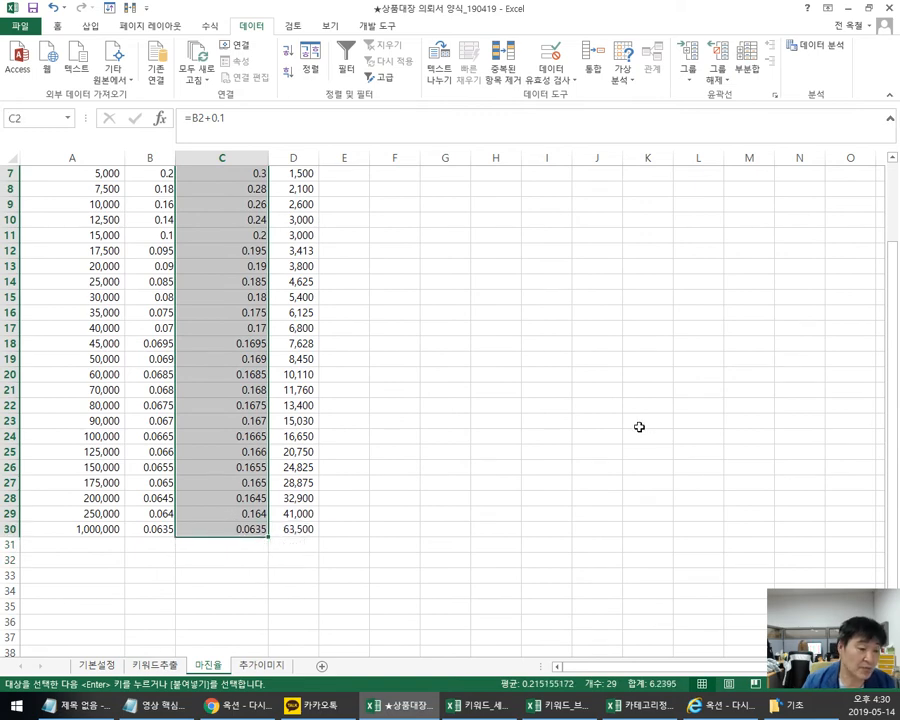
pyautogui.scroll(2, 895, 210)
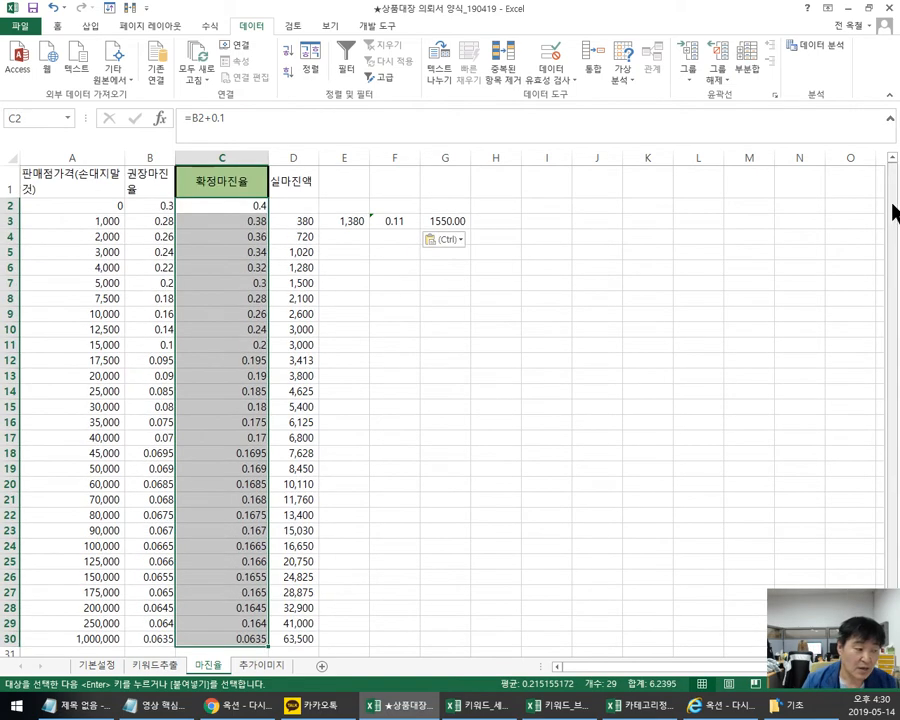
# Step: Delete columns E:H holding the sample selling price calculation on the 마진율 sheet
pyautogui.click(228, 203)
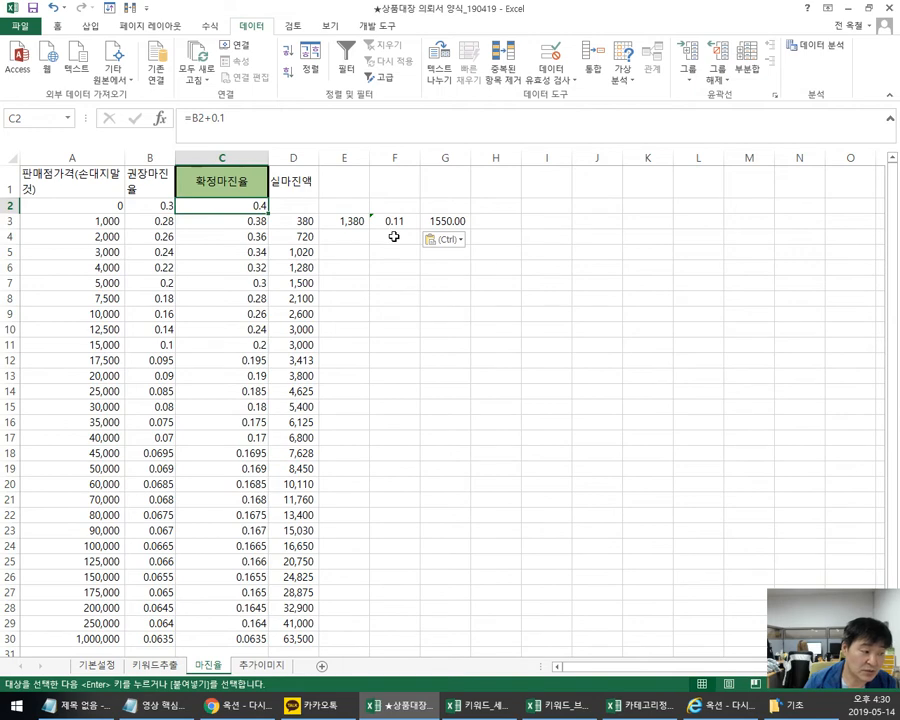
pyautogui.moveTo(343, 158); pyautogui.dragTo(468, 172)
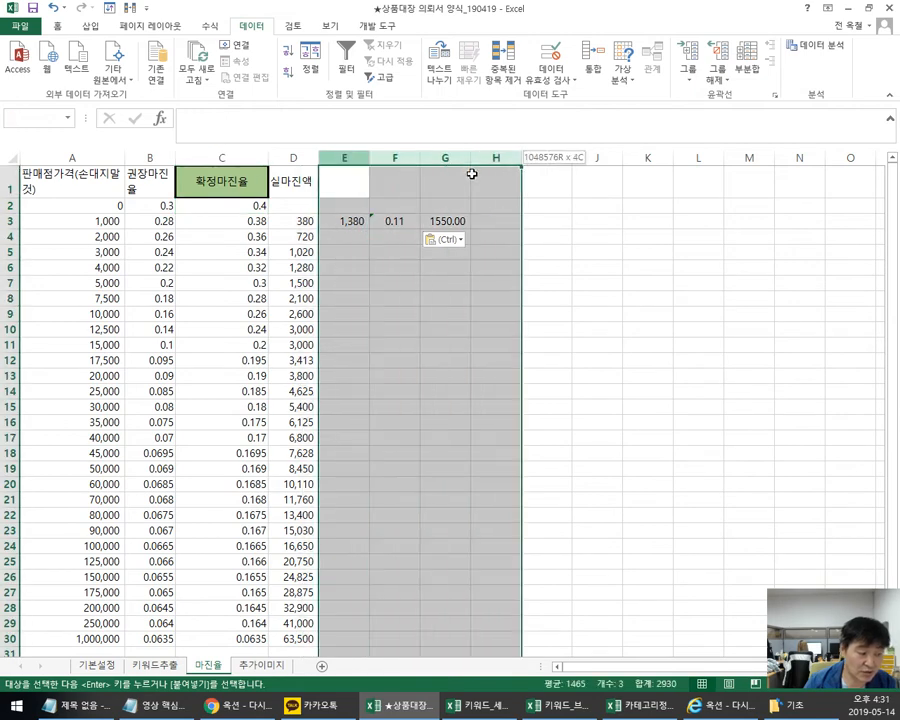
pyautogui.rightClick(459, 329)
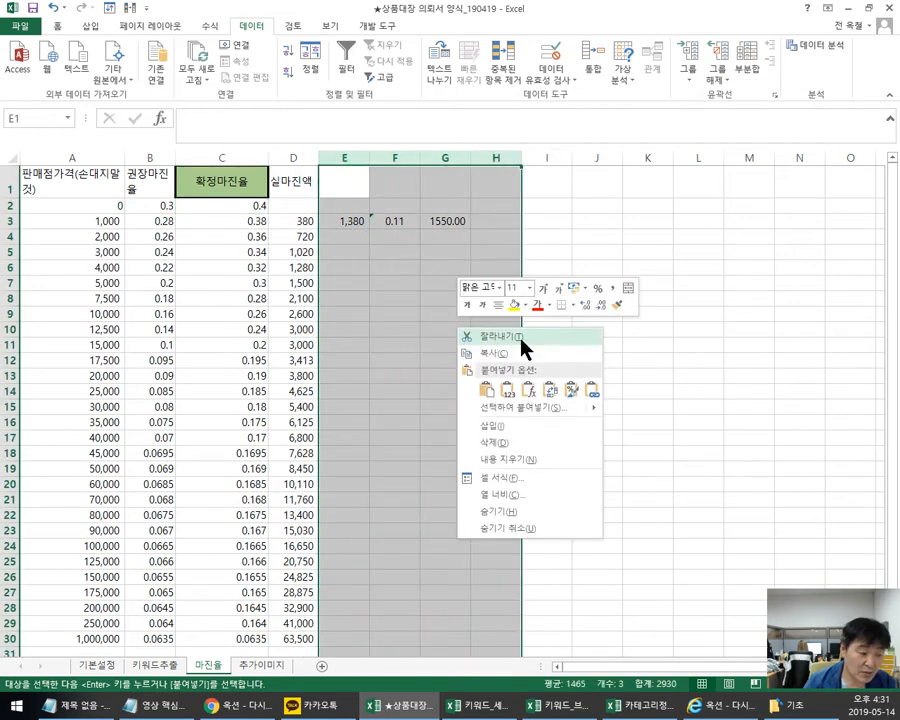
pyautogui.click(522, 445)
pyautogui.click(608, 391)
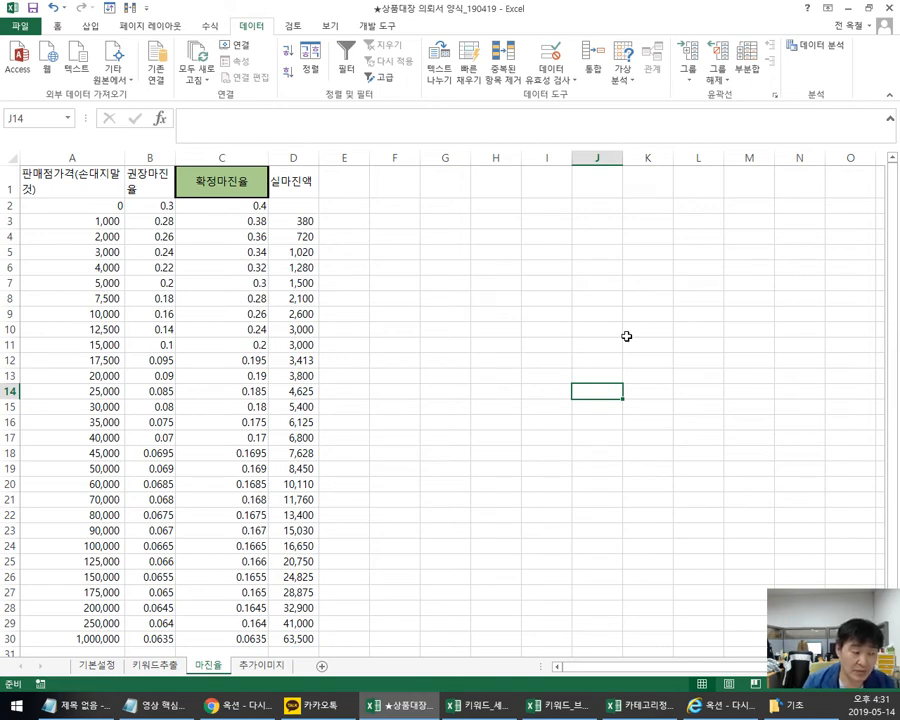
# Step: Enter example margin amounts of 380 in G3 and 500 in I3 beside the margin table
pyautogui.click(388, 222)
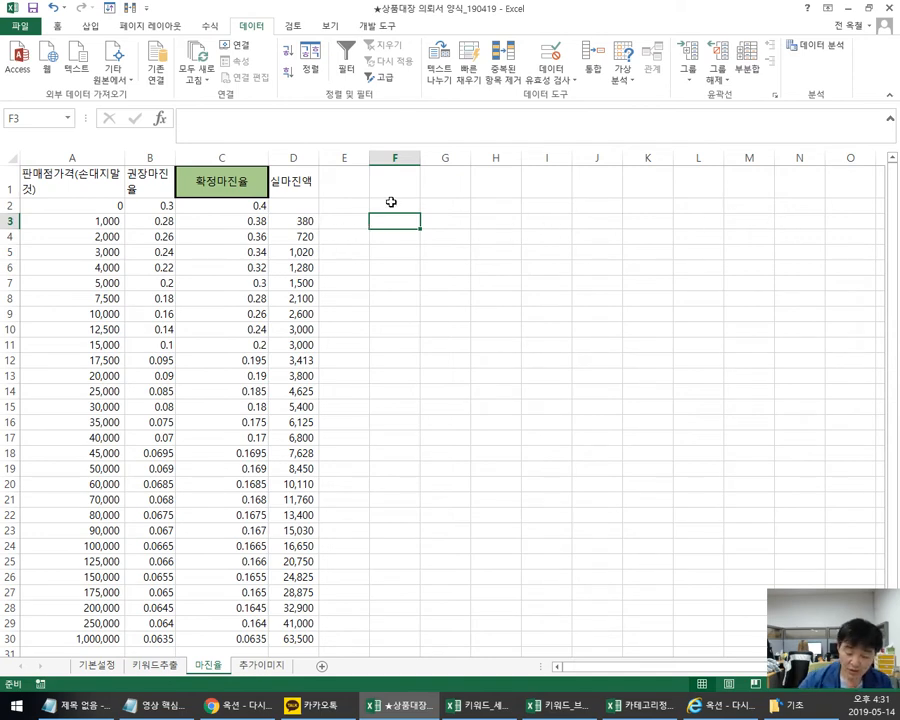
pyautogui.click(294, 222)
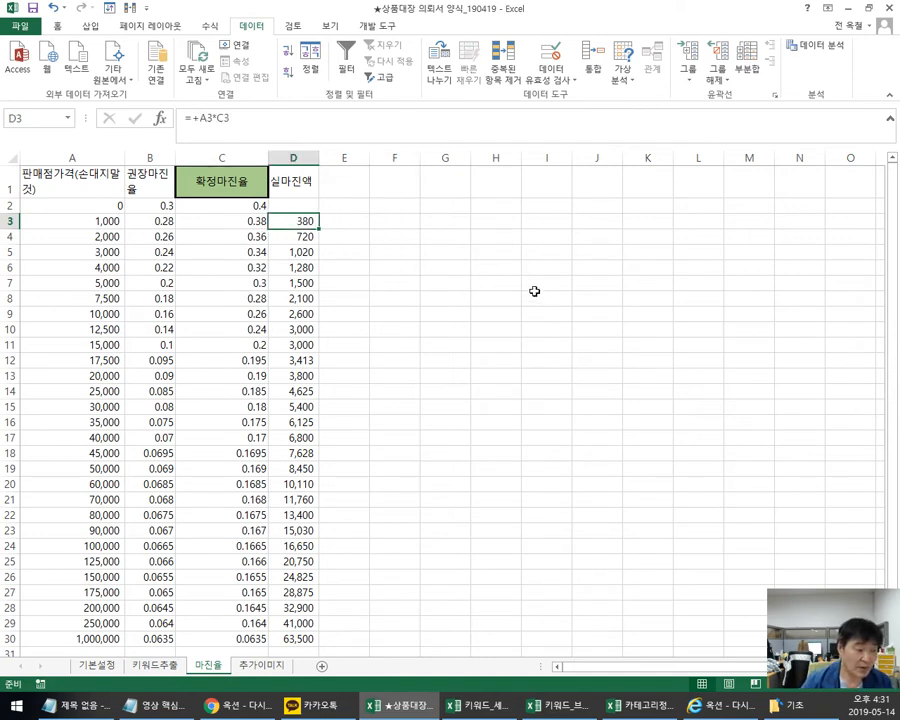
pyautogui.click(442, 224)
pyautogui.write('380')
pyautogui.press('Return')
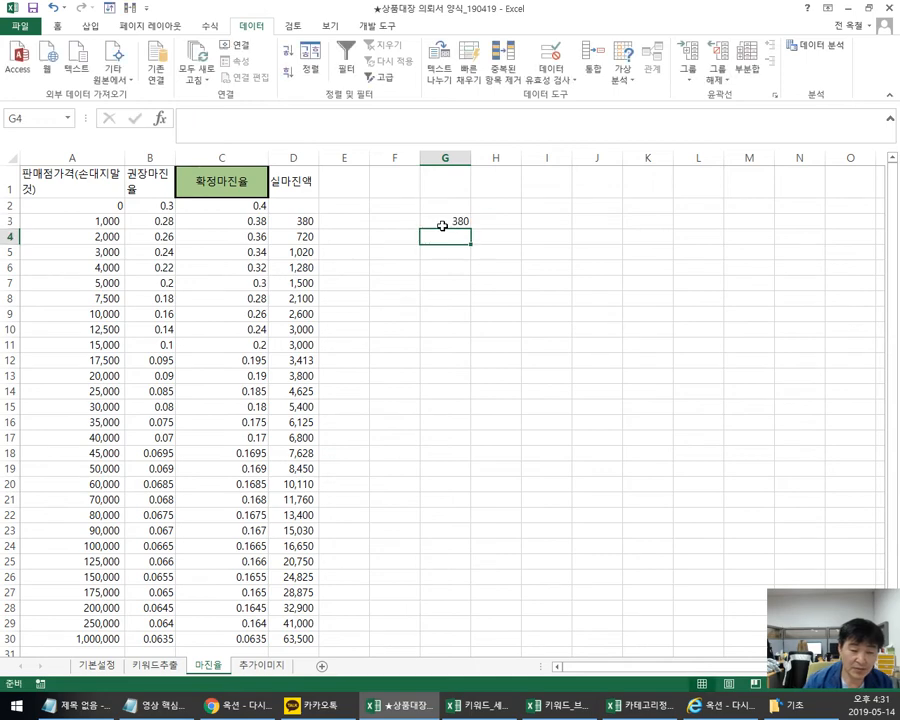
pyautogui.moveTo(538, 220); pyautogui.dragTo(544, 208)
pyautogui.write('500')
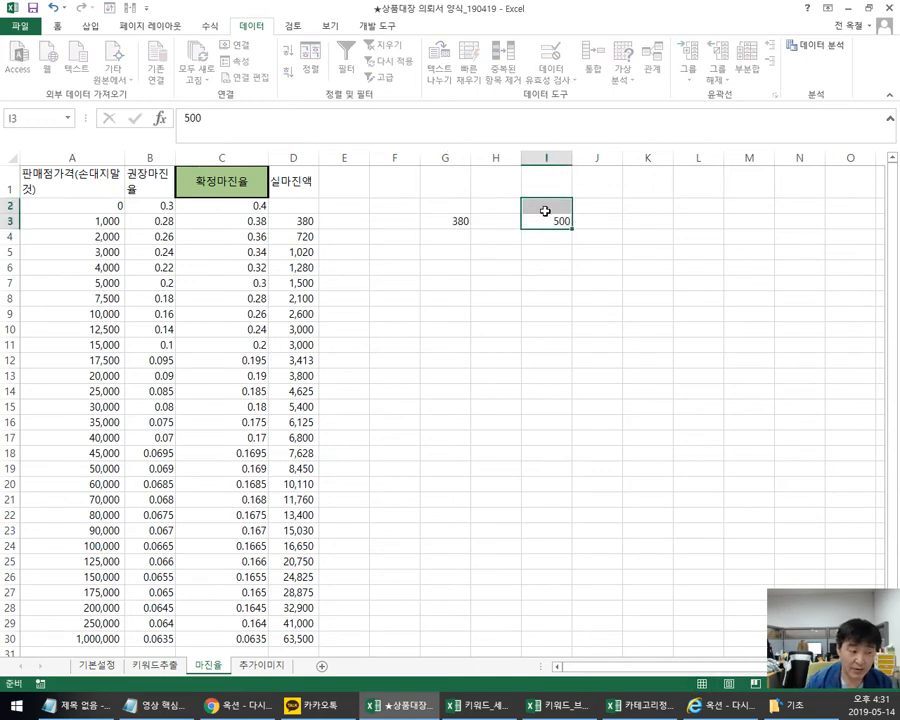
pyautogui.press('Return')
pyautogui.click(562, 220)
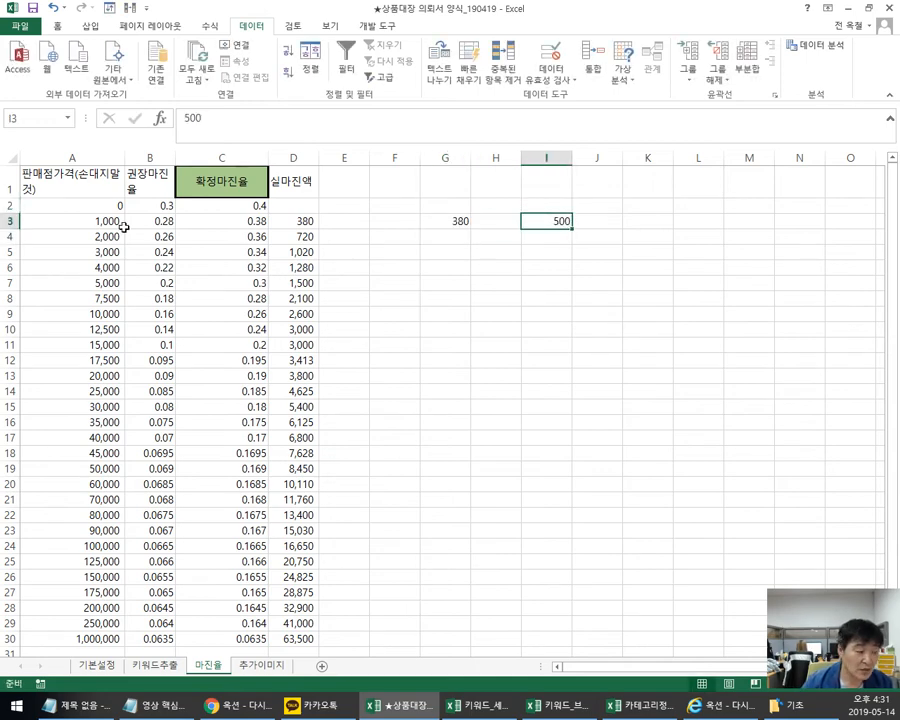
# Step: Compare the example amounts with the 1,000 price row and clear the contents of columns G:J
pyautogui.click(594, 224)
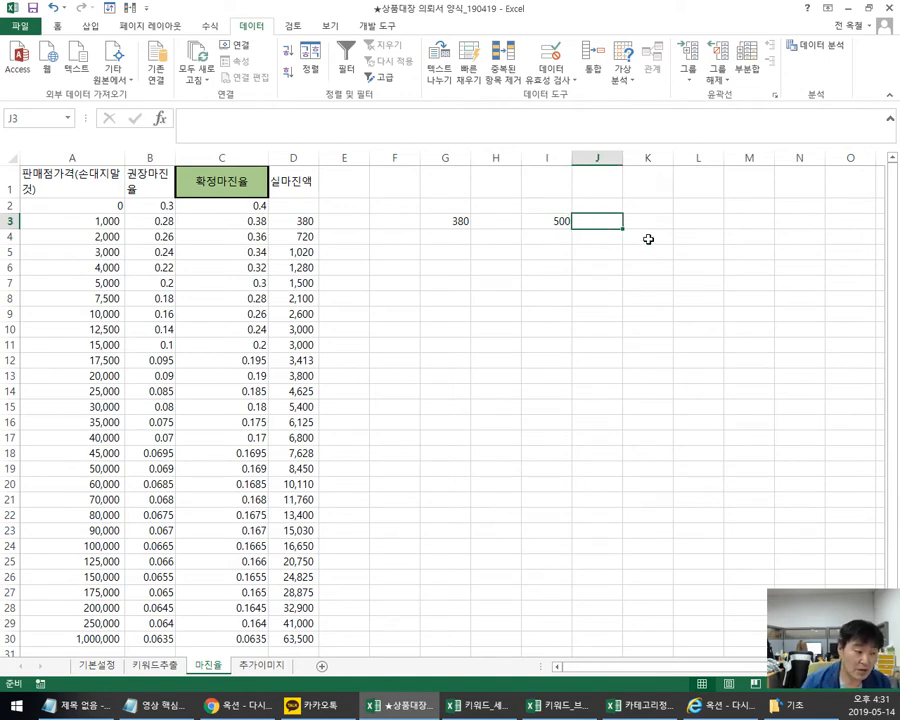
pyautogui.click(66, 221)
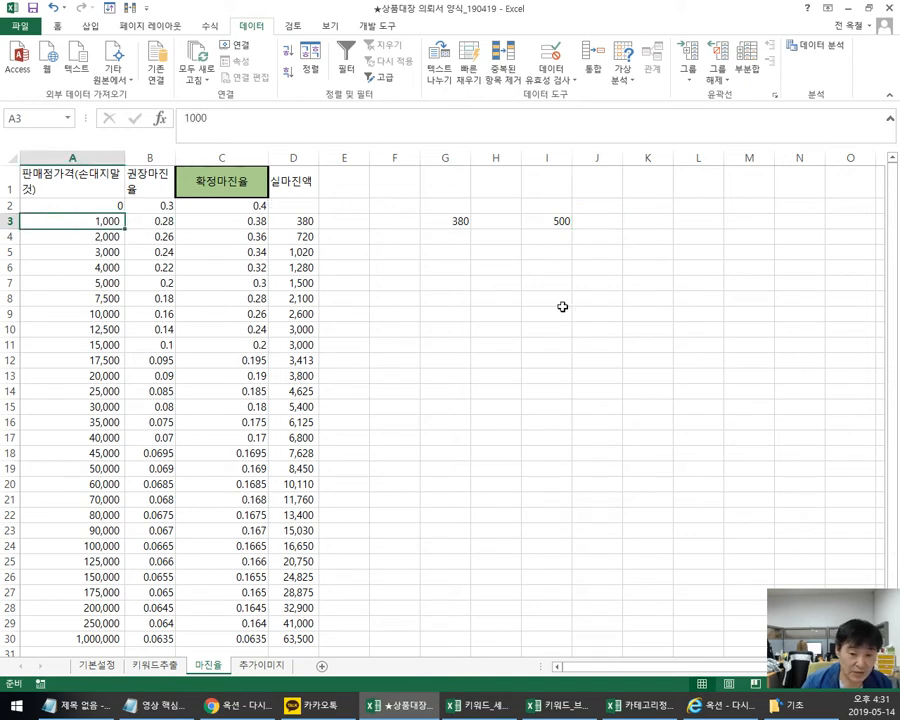
pyautogui.moveTo(451, 221); pyautogui.dragTo(639, 219)
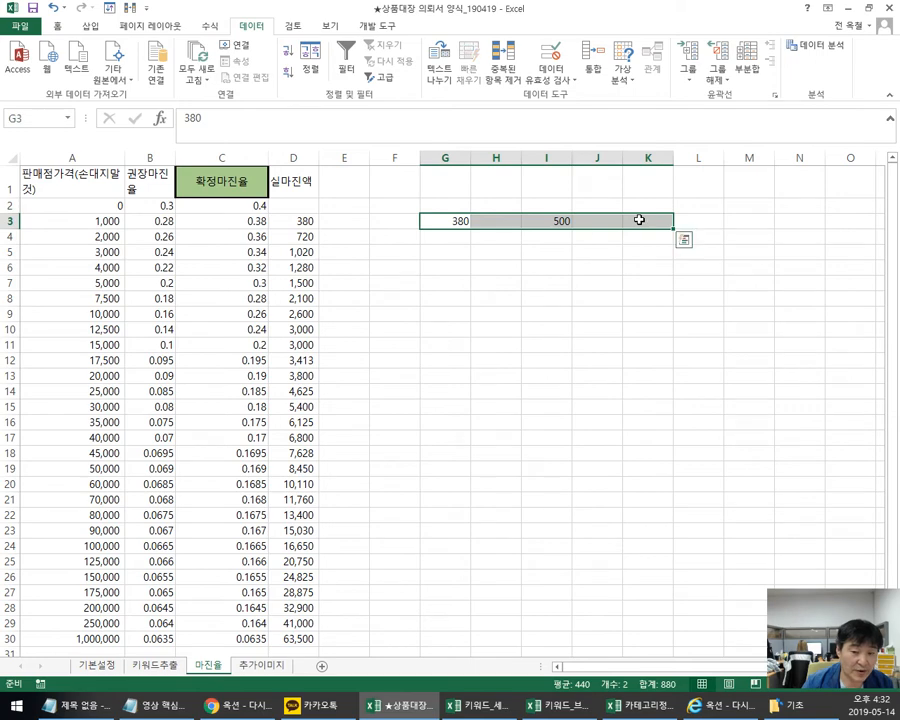
pyautogui.click(437, 158)
pyautogui.moveTo(437, 158); pyautogui.dragTo(594, 340)
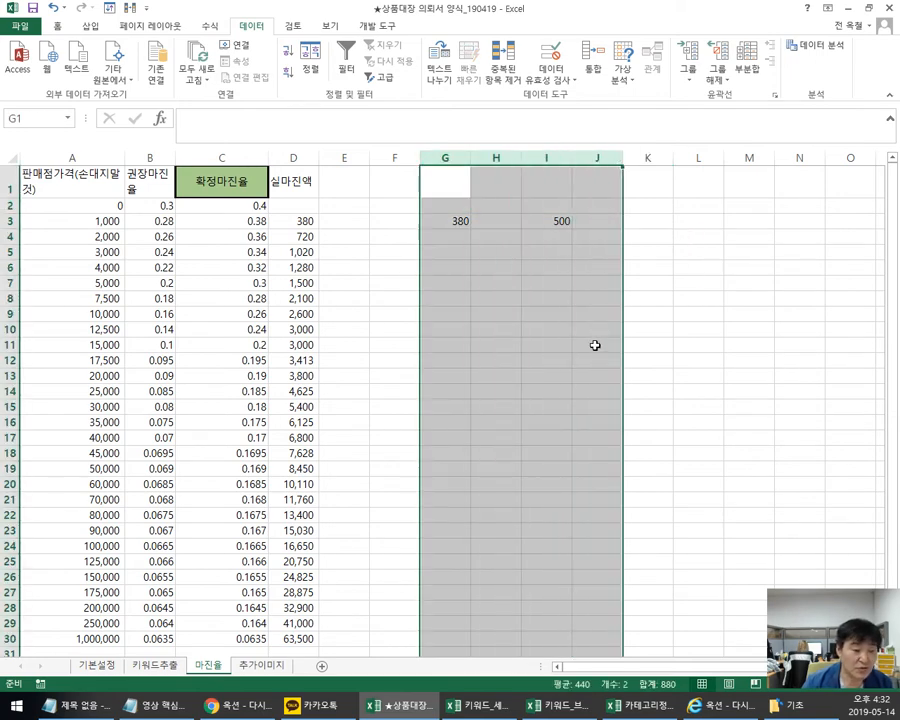
pyautogui.moveTo(446, 157); pyautogui.dragTo(588, 160)
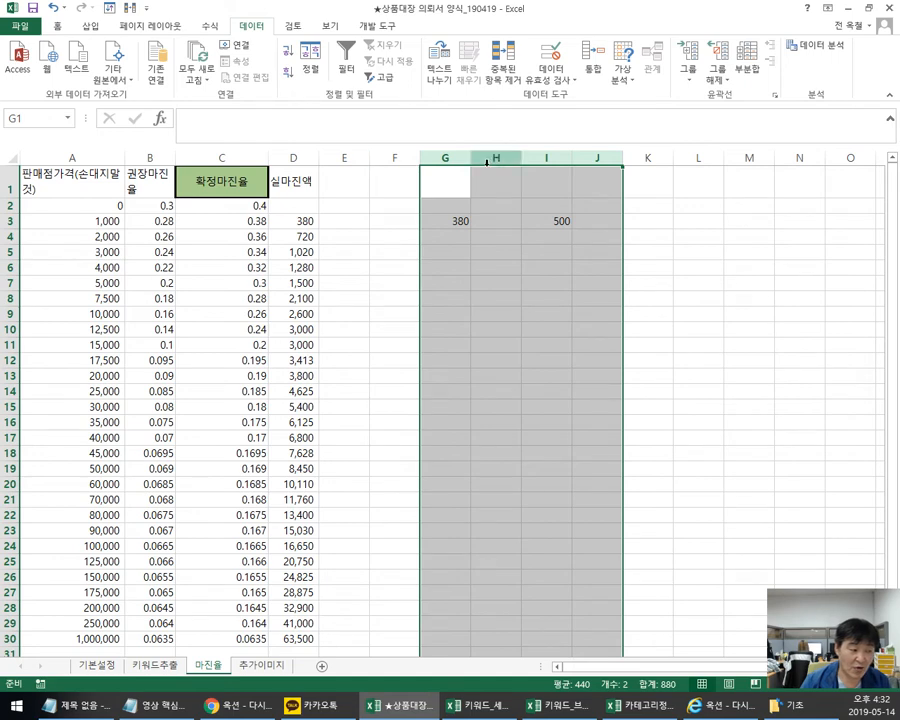
pyautogui.moveTo(443, 158); pyautogui.dragTo(613, 157)
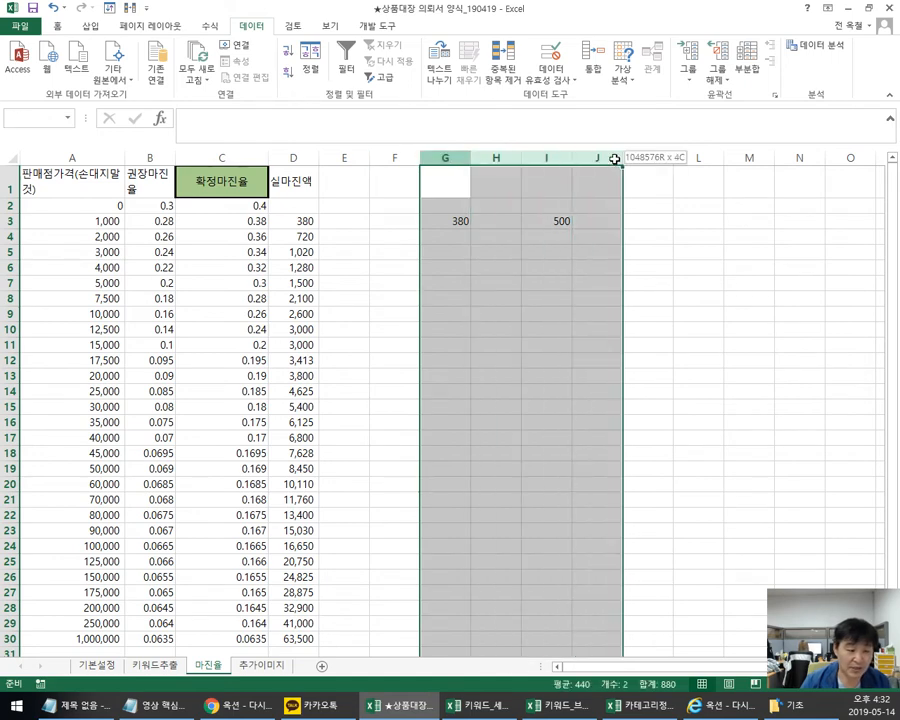
pyautogui.press('Delete')
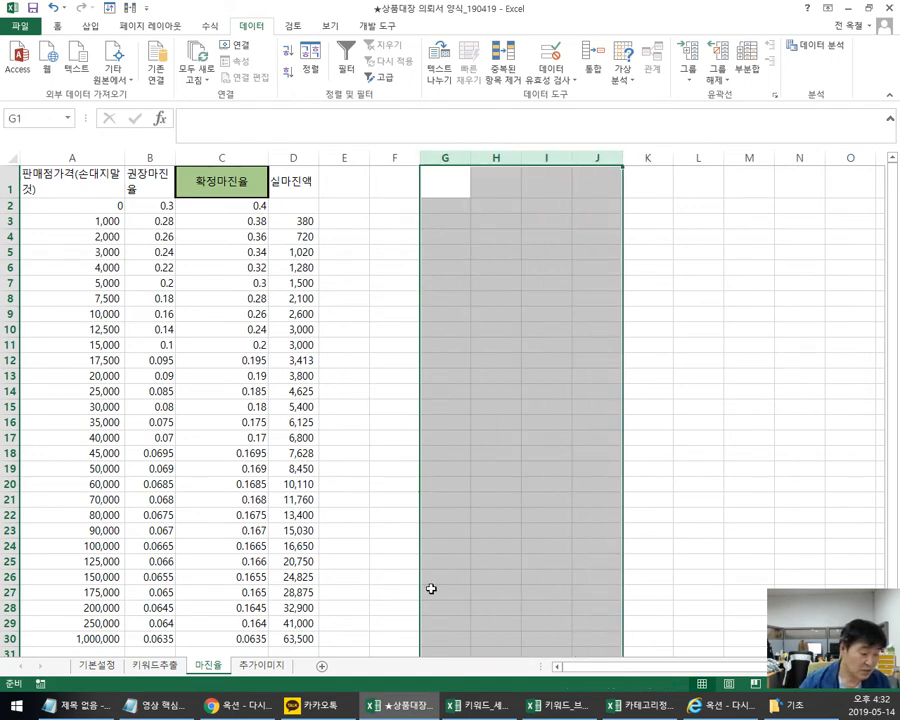
# Step: Clear all 확정마진율 values in C2:C30 so the column is blank
pyautogui.click(237, 205)
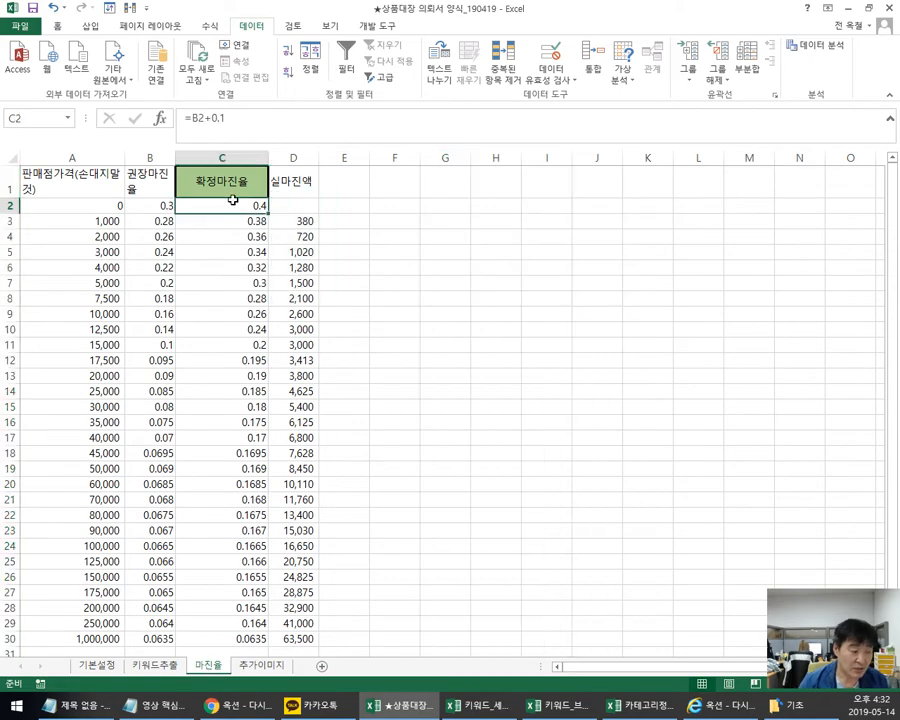
pyautogui.moveTo(237, 205); pyautogui.dragTo(245, 545)
pyautogui.press('Delete')
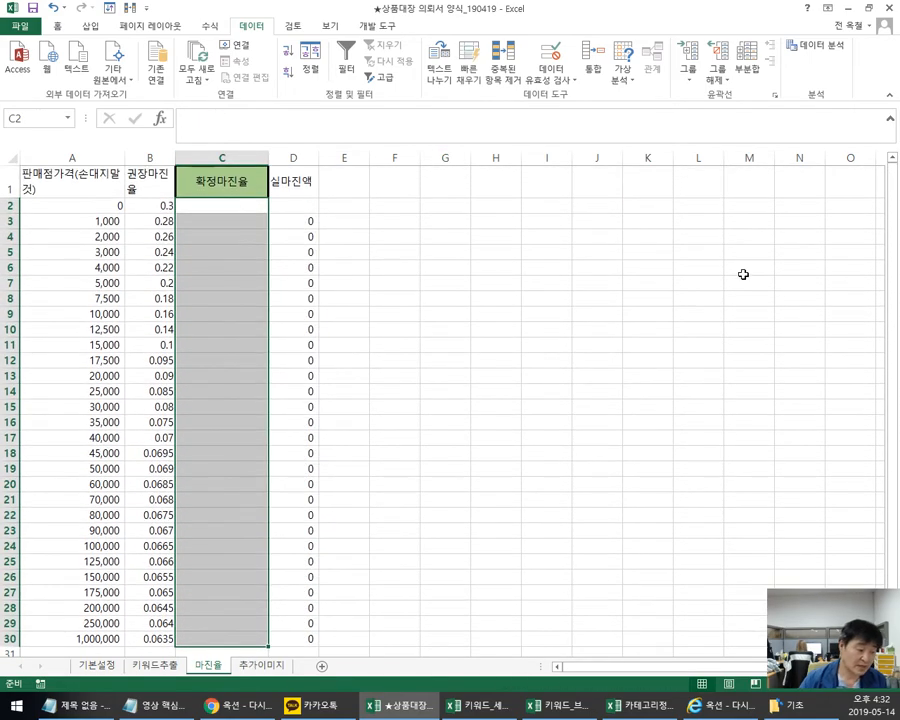
pyautogui.click(710, 304)
pyautogui.scroll(-2, 716, 360)
pyautogui.scroll(2, 718, 358)
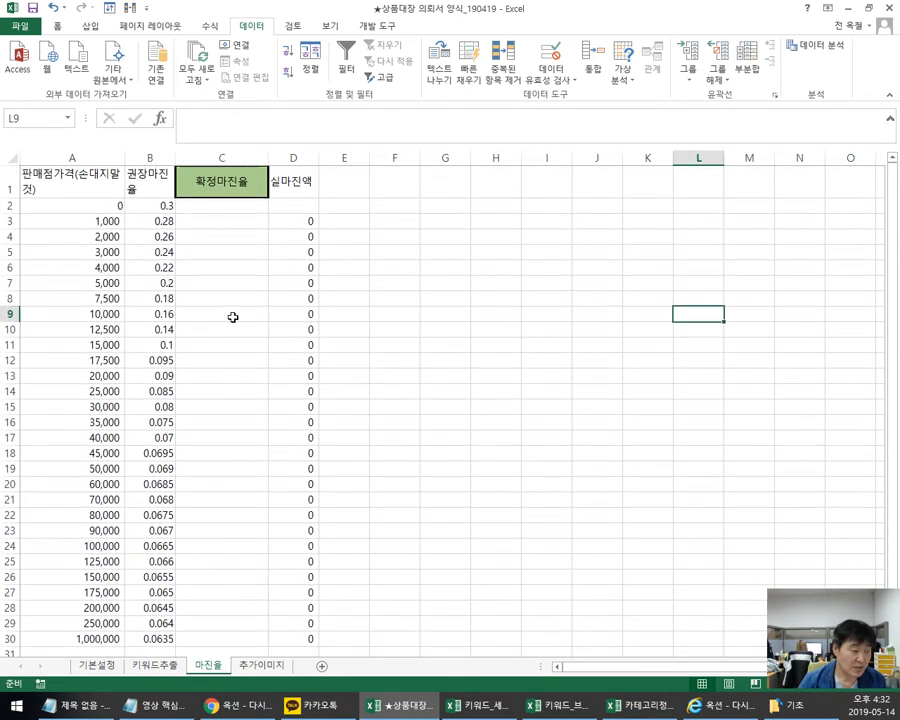
# Step: Examine the 권장마진율 values in B2:B30 against their price ranges and the empty 확정마진율 column
pyautogui.moveTo(144, 206); pyautogui.dragTo(164, 637)
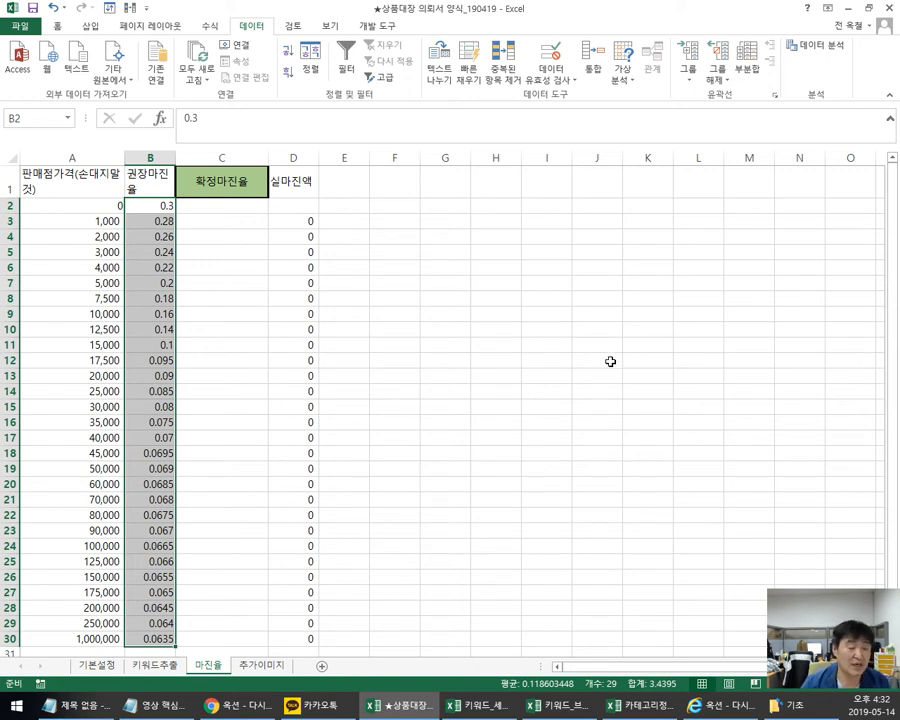
pyautogui.moveTo(132, 202); pyautogui.dragTo(135, 640)
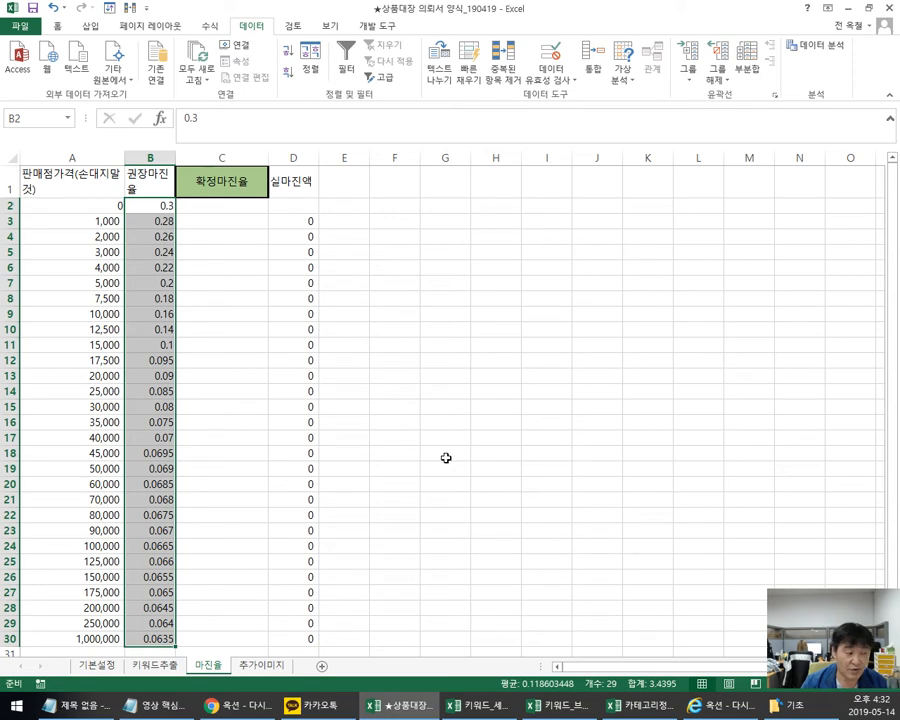
pyautogui.moveTo(130, 206); pyautogui.dragTo(155, 641)
pyautogui.press('Left')
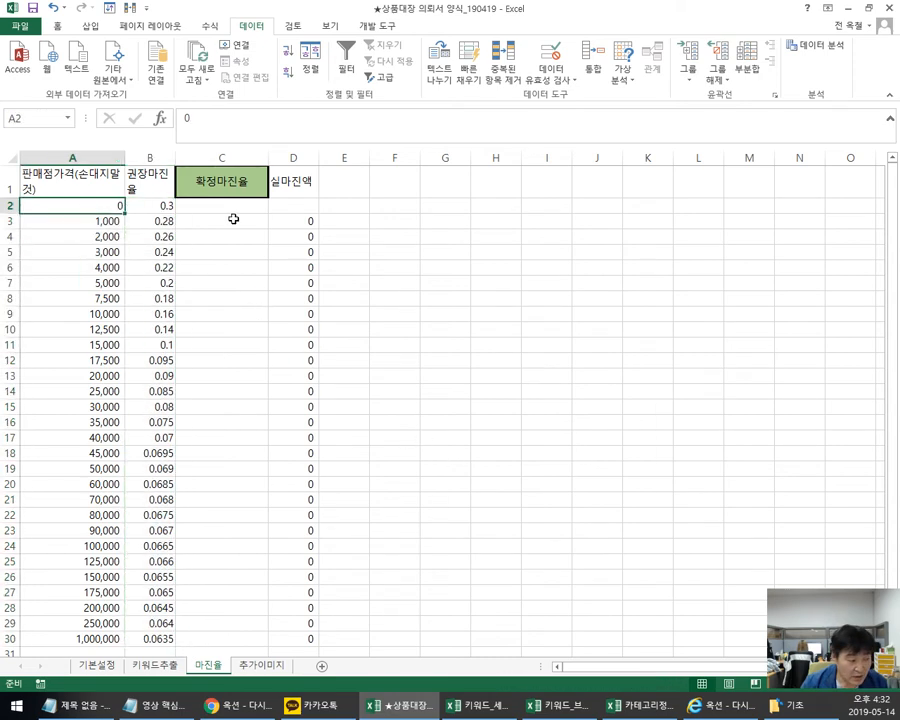
pyautogui.click(148, 222)
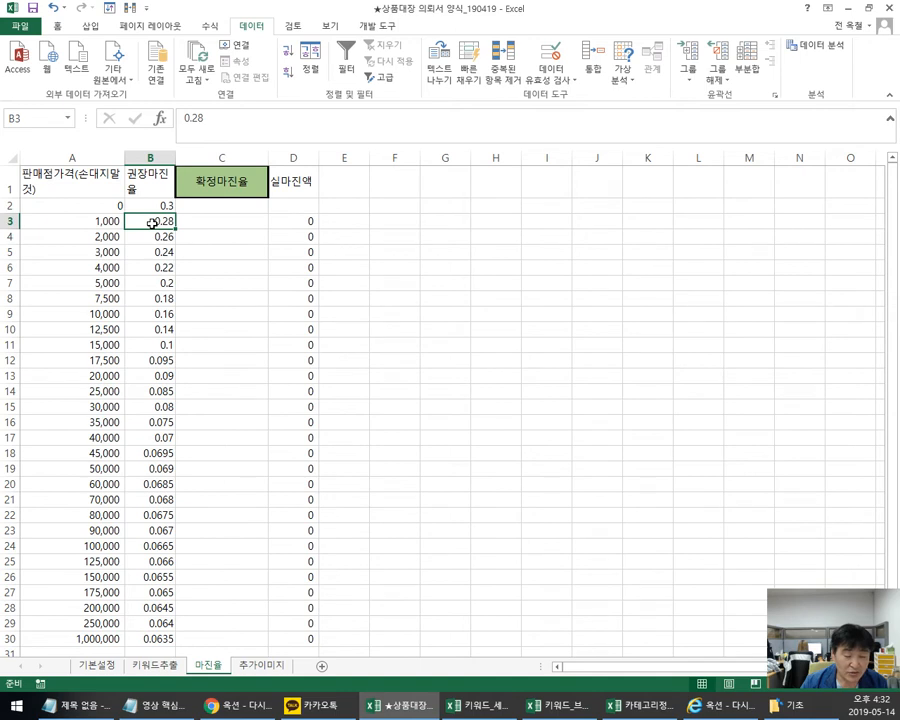
pyautogui.click(114, 623)
pyautogui.click(146, 623)
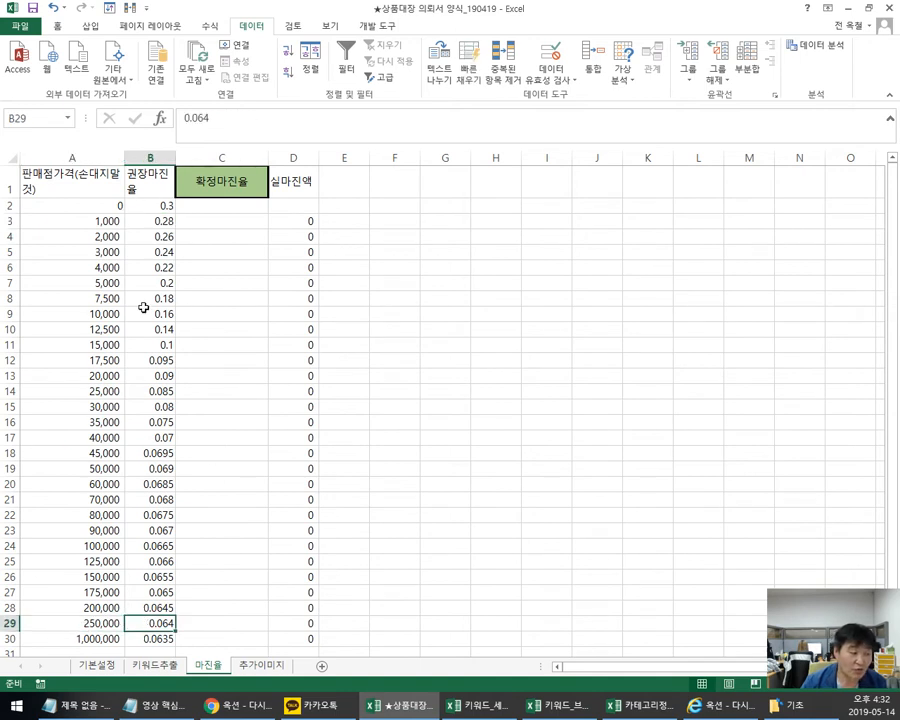
pyautogui.click(410, 331)
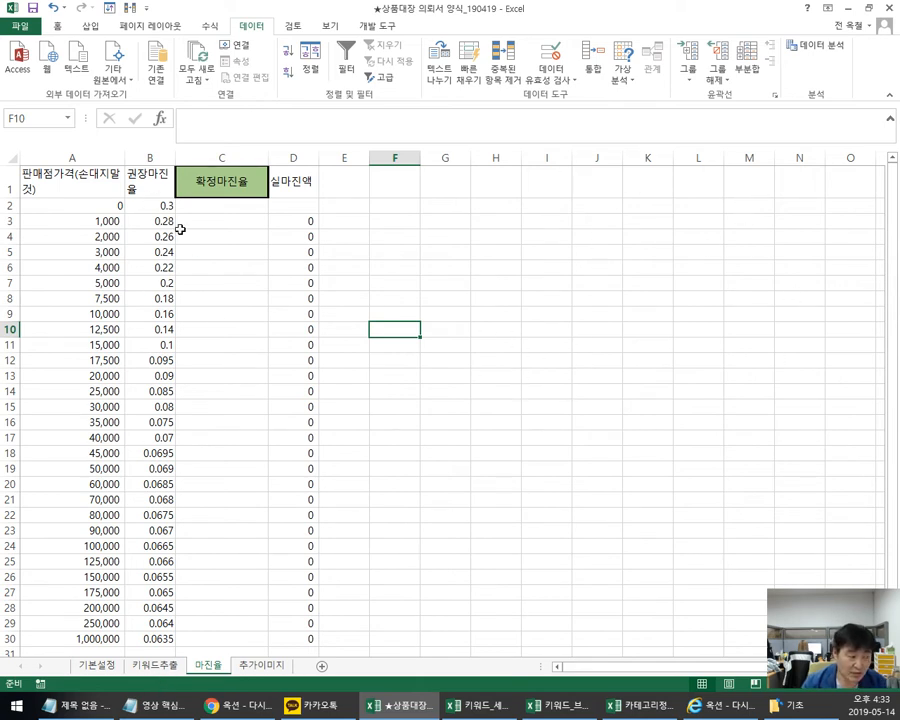
pyautogui.moveTo(148, 205); pyautogui.dragTo(150, 640)
pyautogui.click(230, 207)
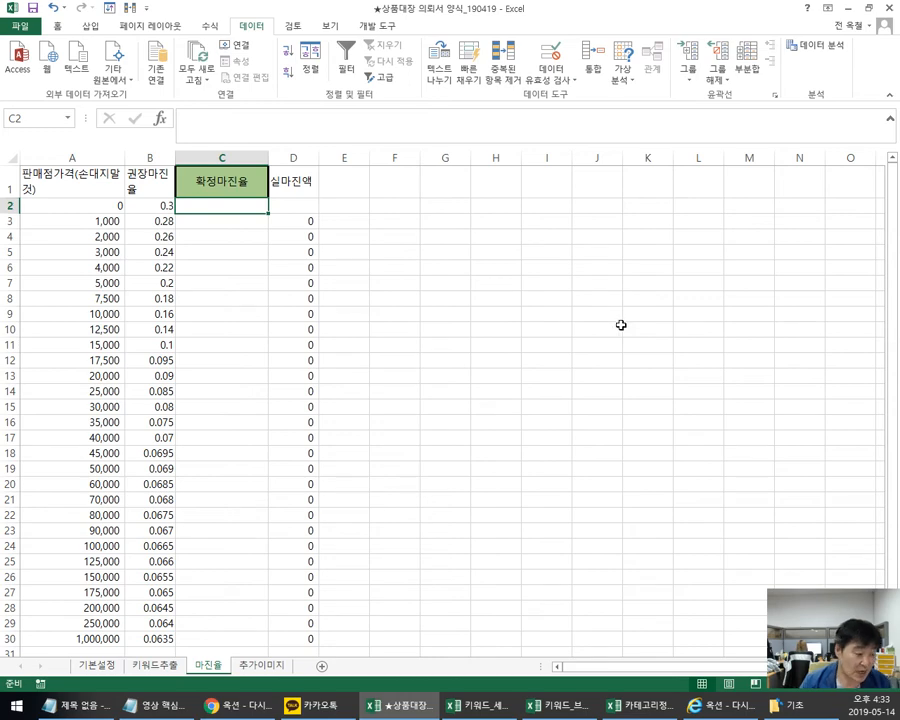
# Step: Open the 추가이미지 sheet, and switch to Internet Explorer to load the 주문사이트 page from the favorites
pyautogui.click(252, 667)
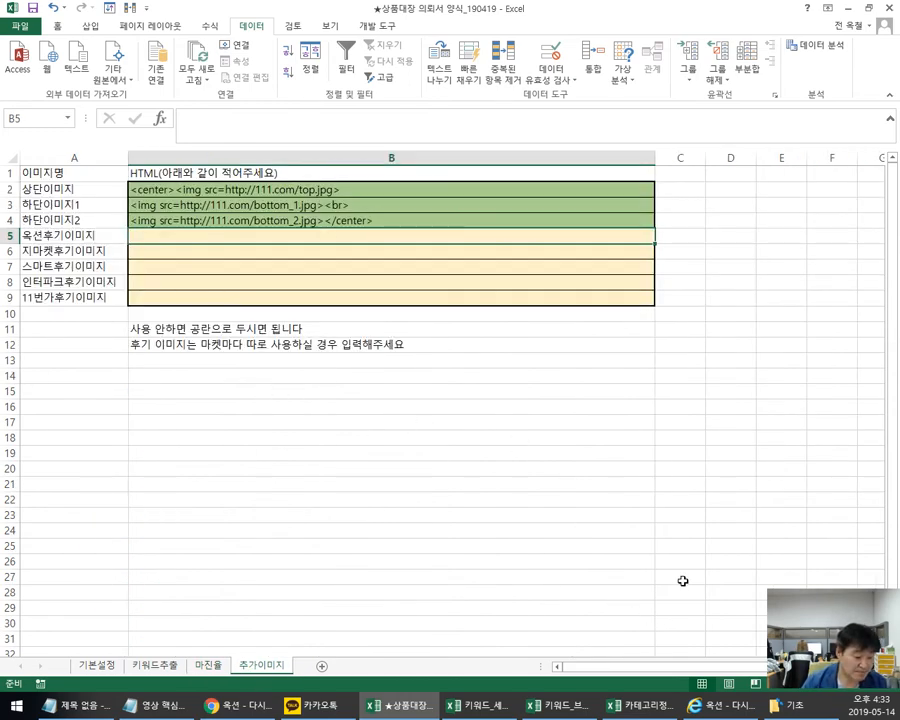
pyautogui.click(720, 707)
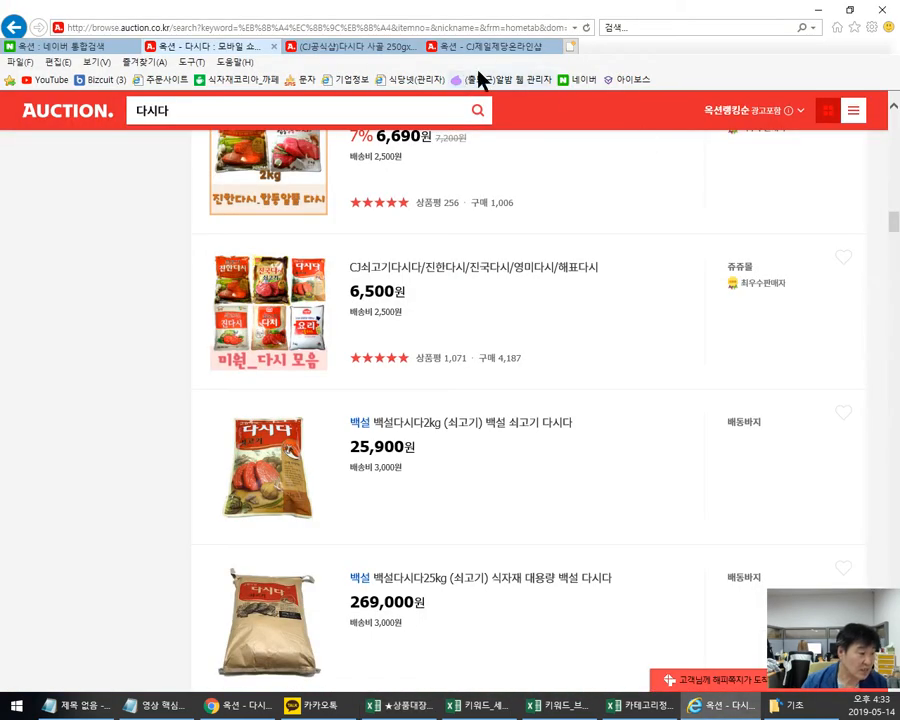
pyautogui.click(64, 47)
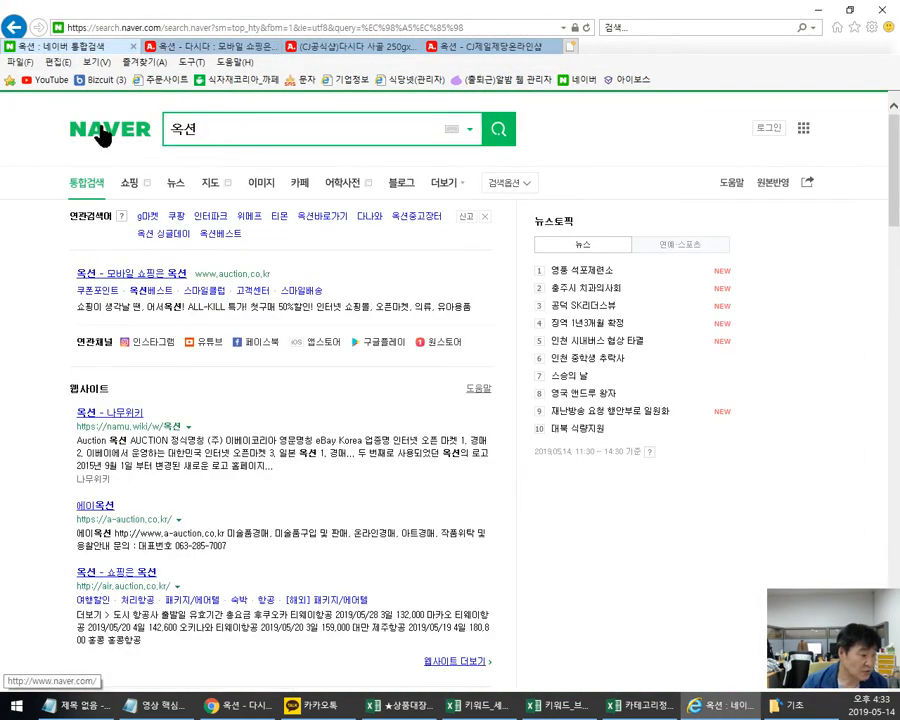
pyautogui.click(162, 81)
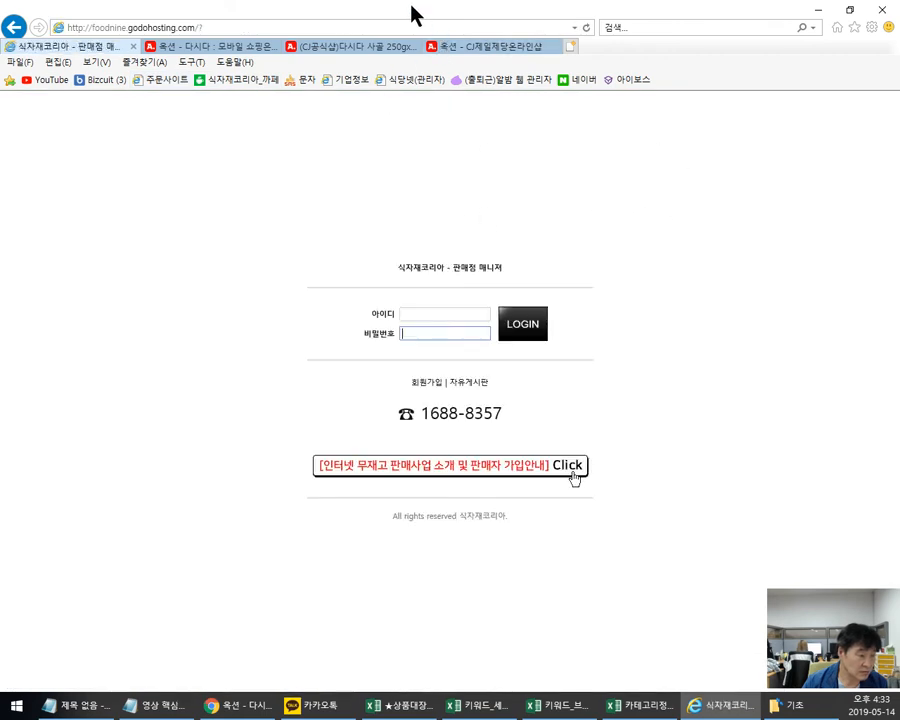
pyautogui.moveTo(411, 4); pyautogui.dragTo(408, 0)
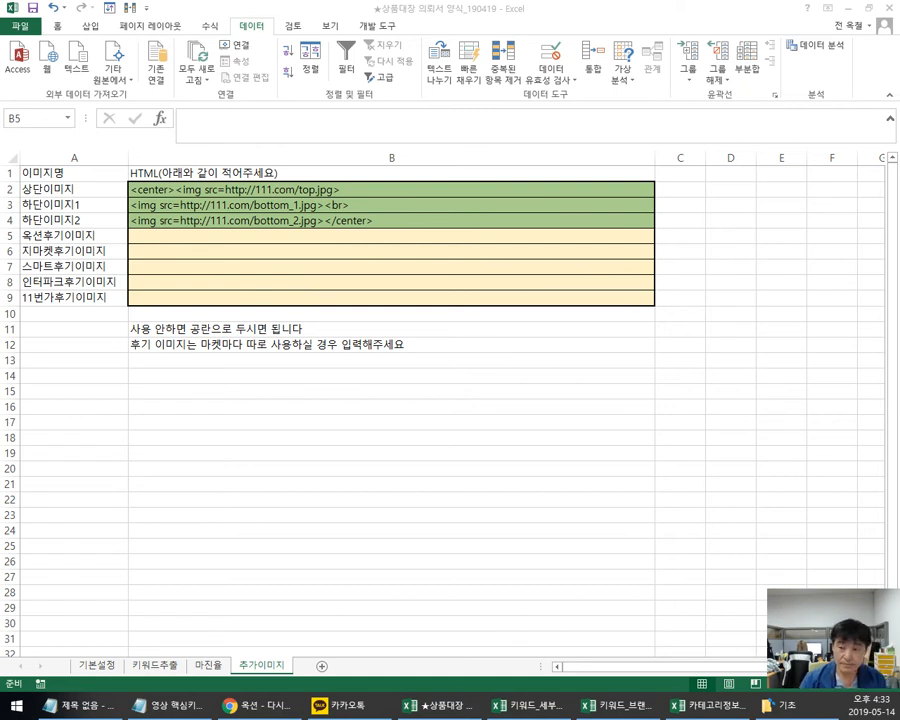
# Step: Place the browser's 상품대장 list over the 추가이미지 sheet and view the 상품수정 details of the 17곡 미숫가루(완전 1K) product
pyautogui.moveTo(896, 50); pyautogui.dragTo(798, 54)
pyautogui.moveTo(680, 580); pyautogui.dragTo(683, 682)
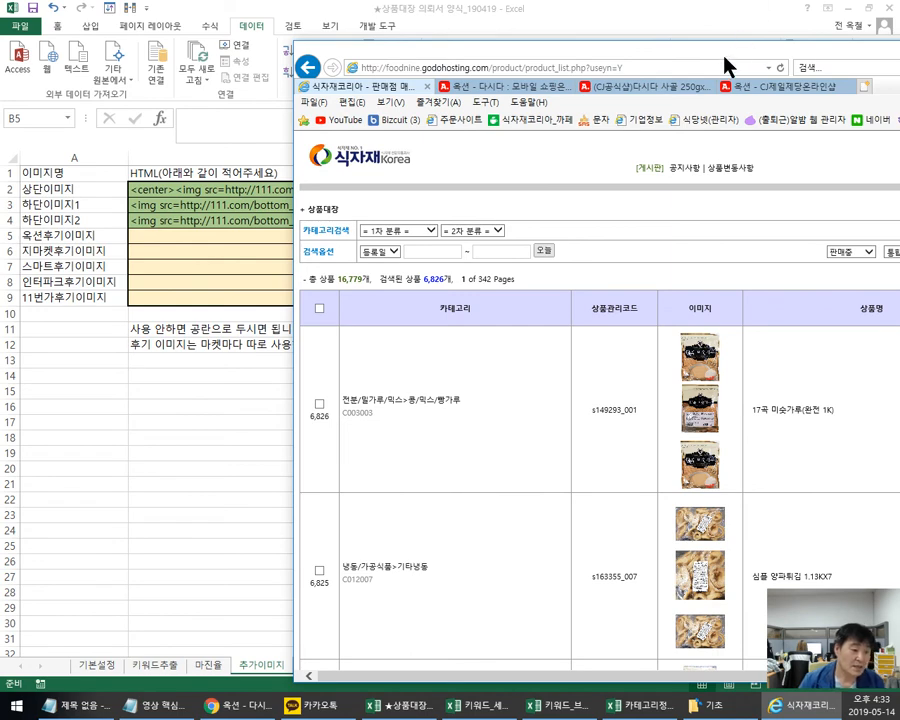
pyautogui.moveTo(724, 58); pyautogui.dragTo(706, 40)
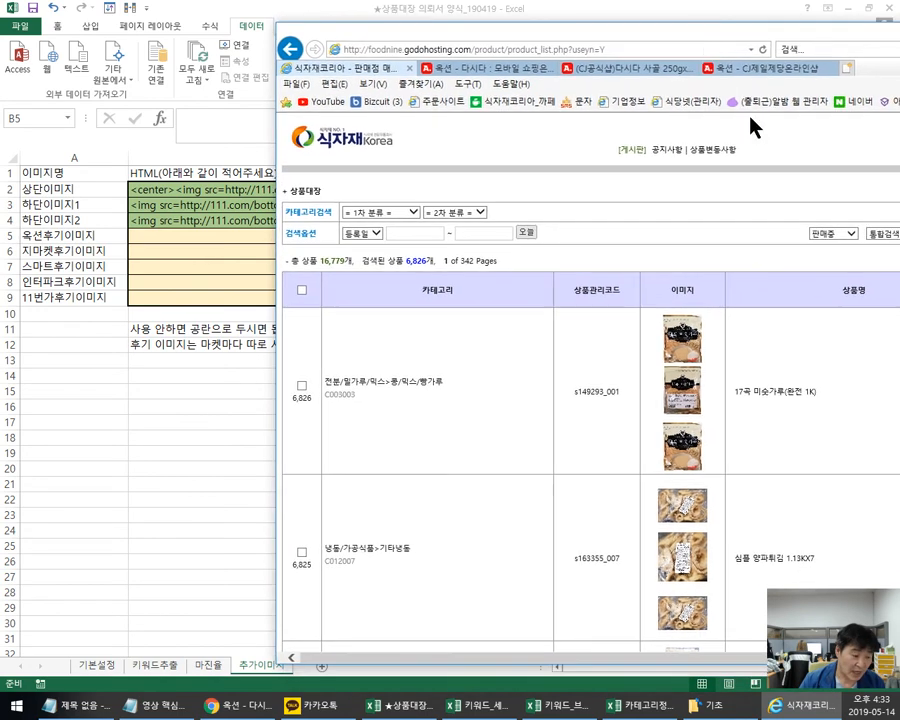
pyautogui.click(773, 420)
pyautogui.moveTo(646, 24); pyautogui.dragTo(688, 16)
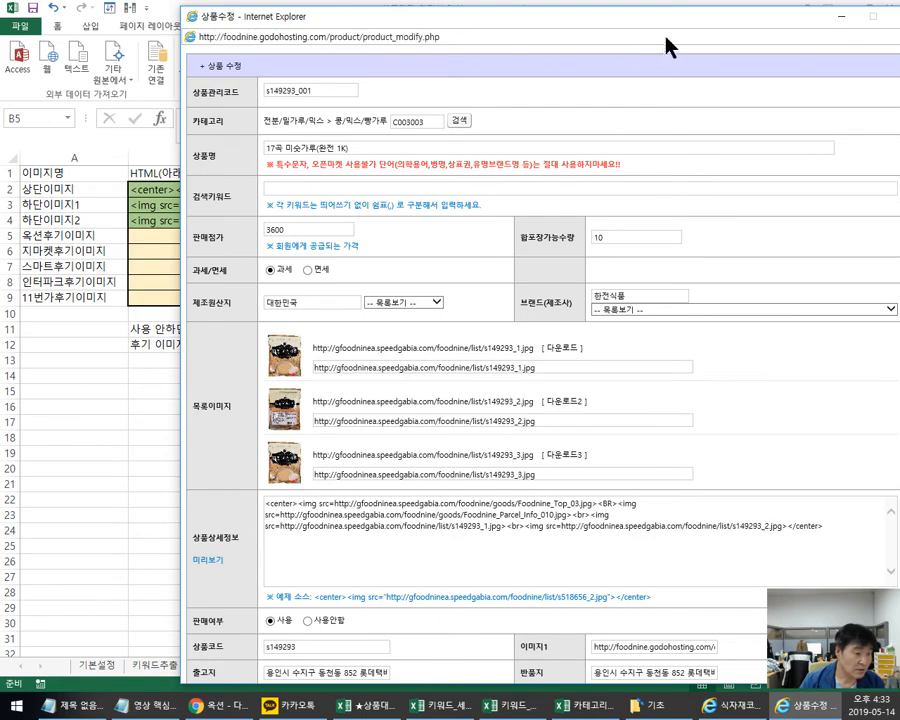
pyautogui.moveTo(655, 16); pyautogui.dragTo(899, 16)
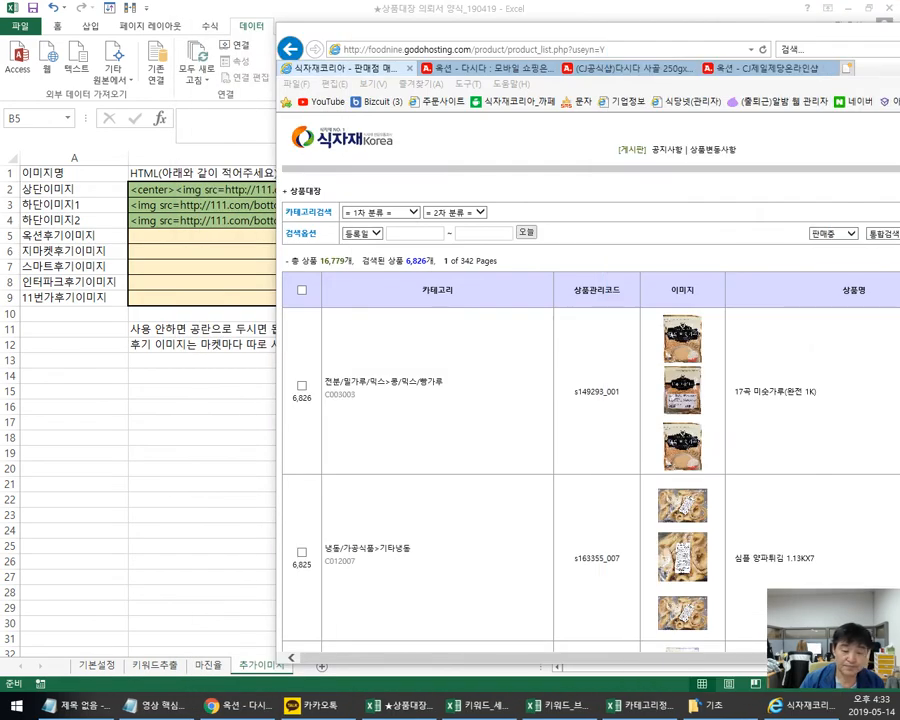
# Step: Examine the 상세 페이지 미리보기 in the 상품수정 window, including its 반품 불가 안내 and packing notices, and close the window
pyautogui.moveTo(899, 16); pyautogui.dragTo(496, 10)
pyautogui.moveTo(760, 300); pyautogui.dragTo(691, 304)
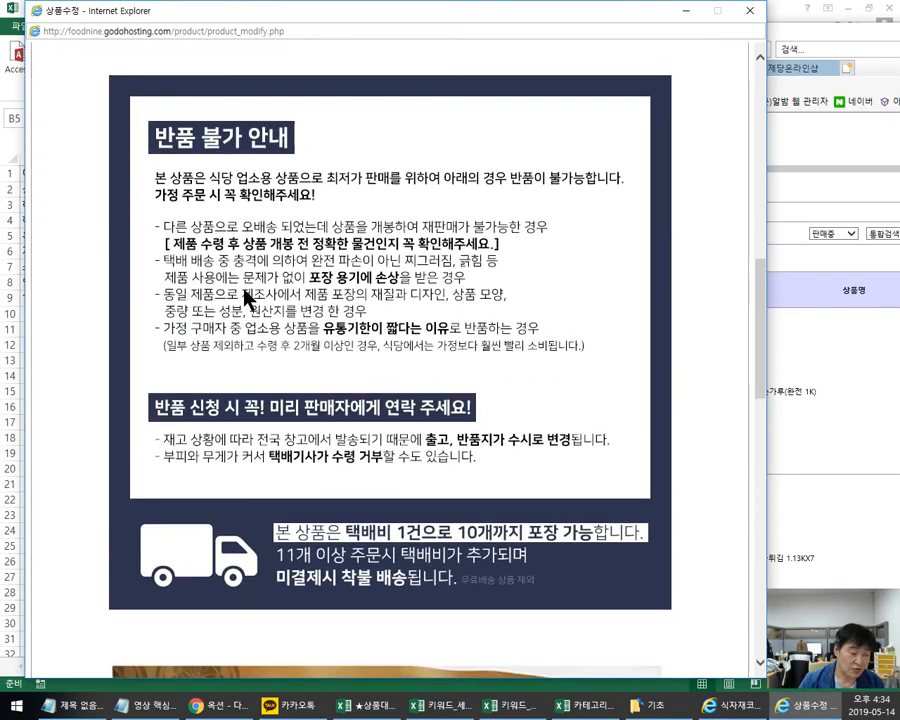
pyautogui.moveTo(763, 322); pyautogui.dragTo(749, 378)
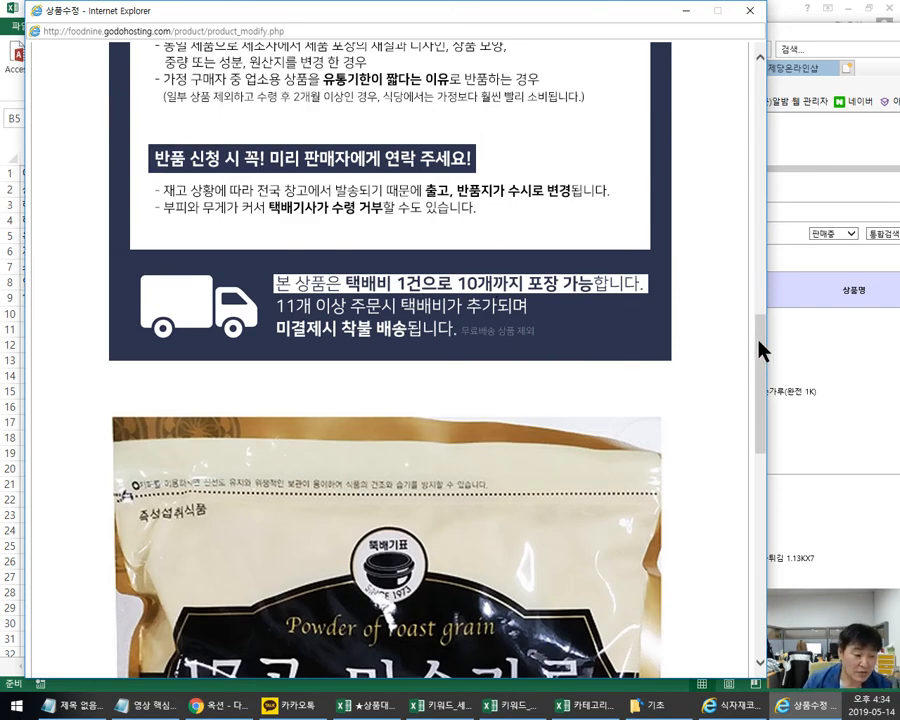
pyautogui.moveTo(758, 348); pyautogui.dragTo(767, 286)
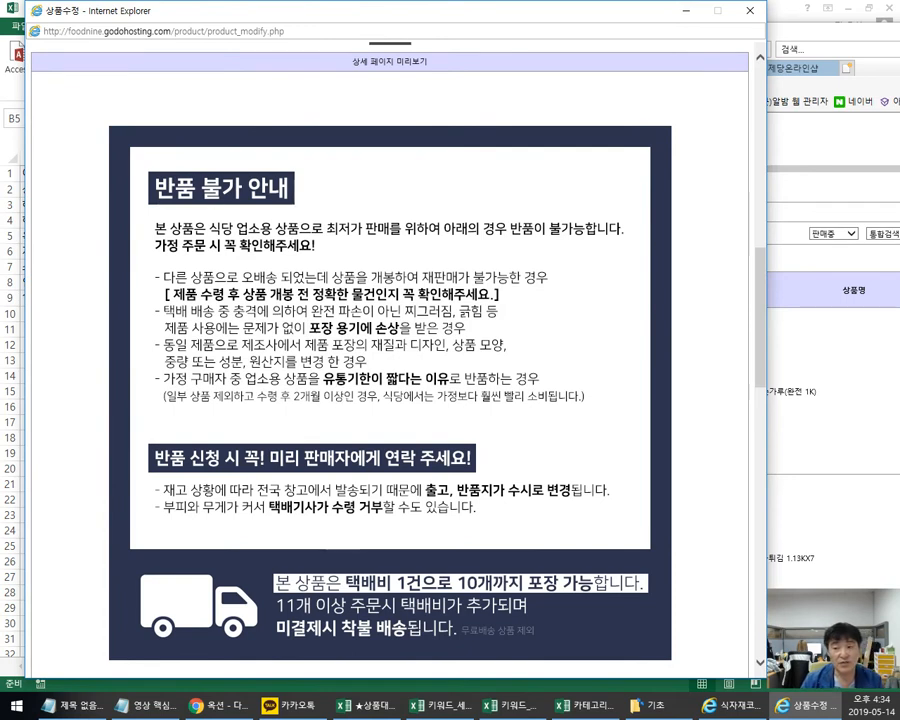
pyautogui.hotkey('ctrl', '2')
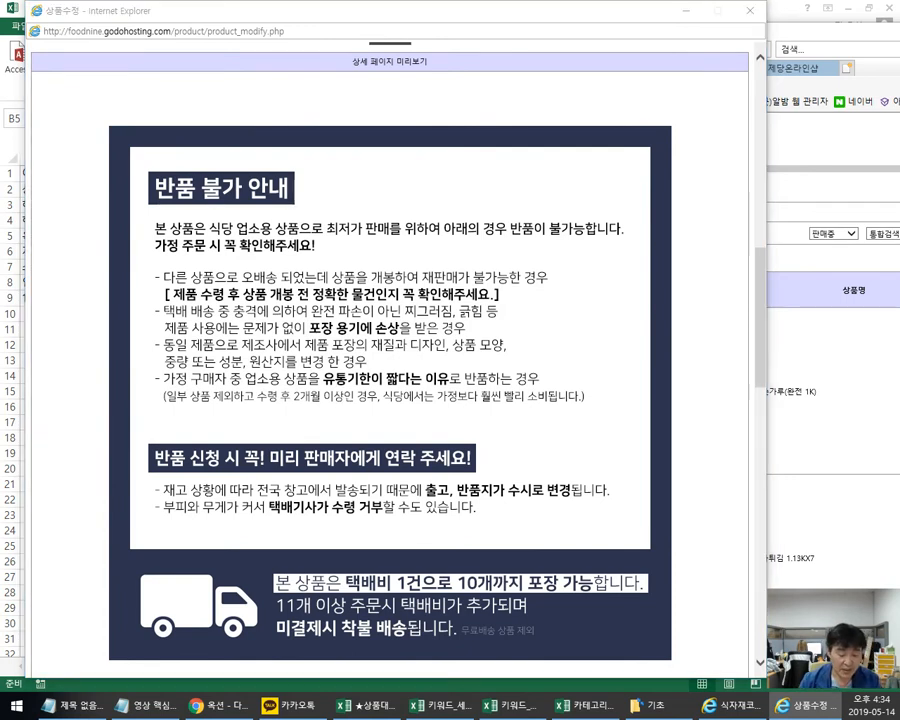
pyautogui.click(750, 10)
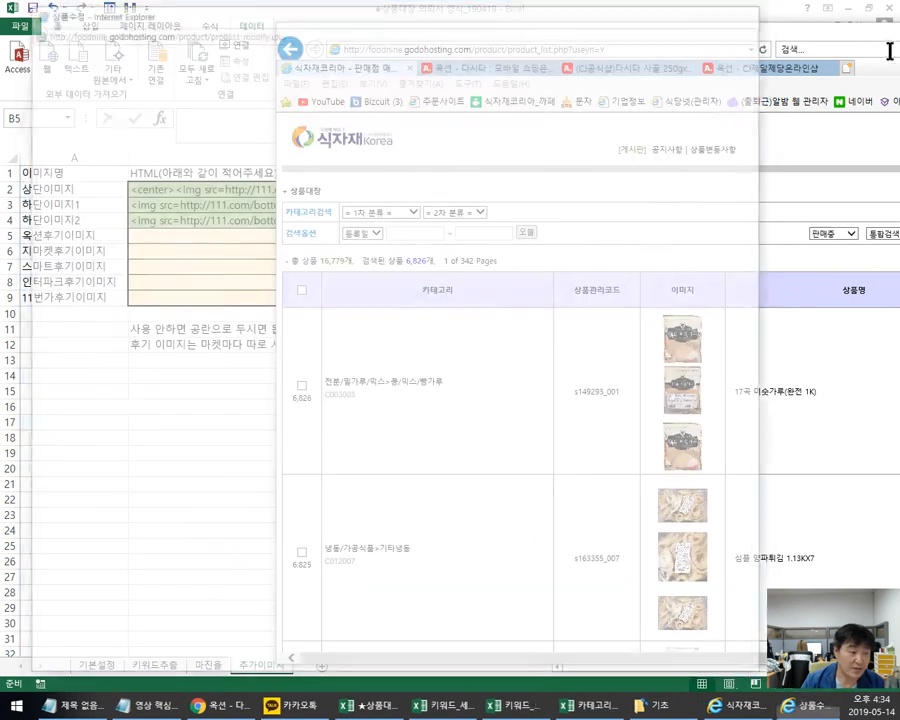
pyautogui.click(662, 47)
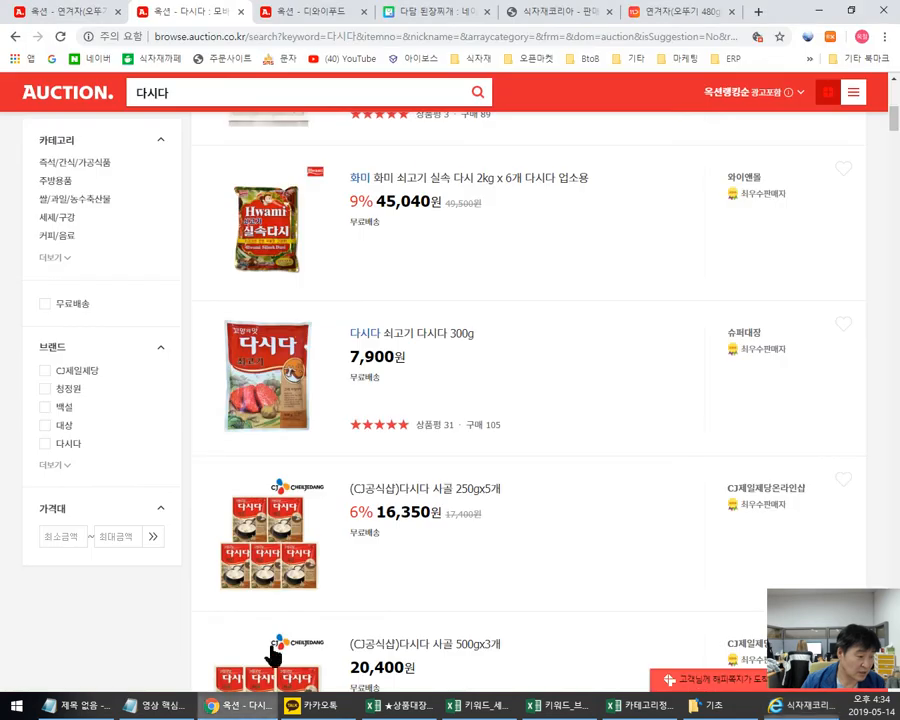
pyautogui.click(240, 705)
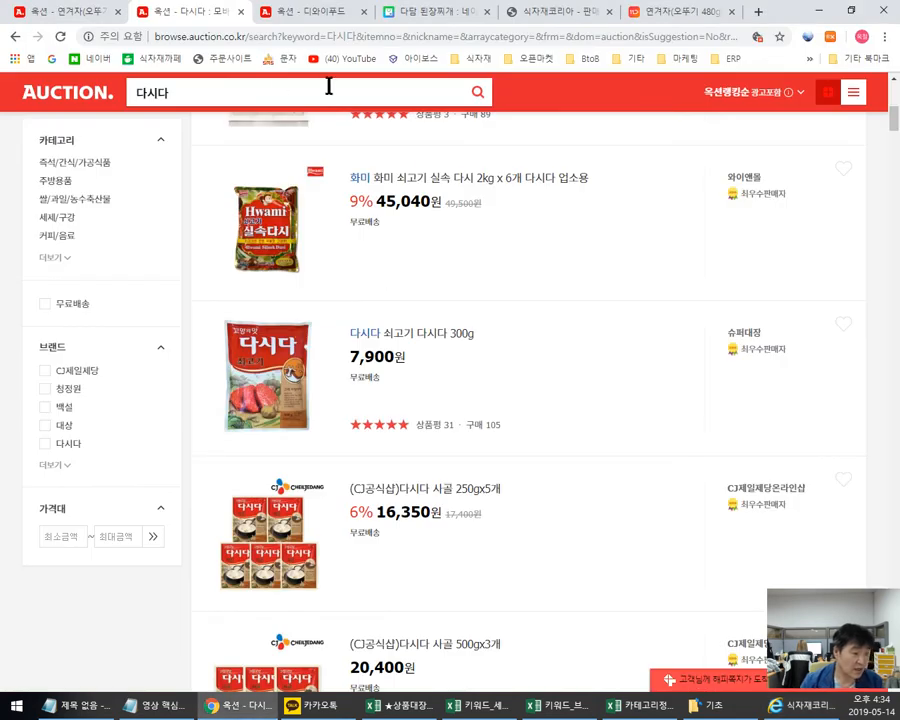
pyautogui.click(455, 37)
pyautogui.write('http://itempage3.auction.co.kr/DetailView.aspx?itemno=B552216235')
pyautogui.press('Return')
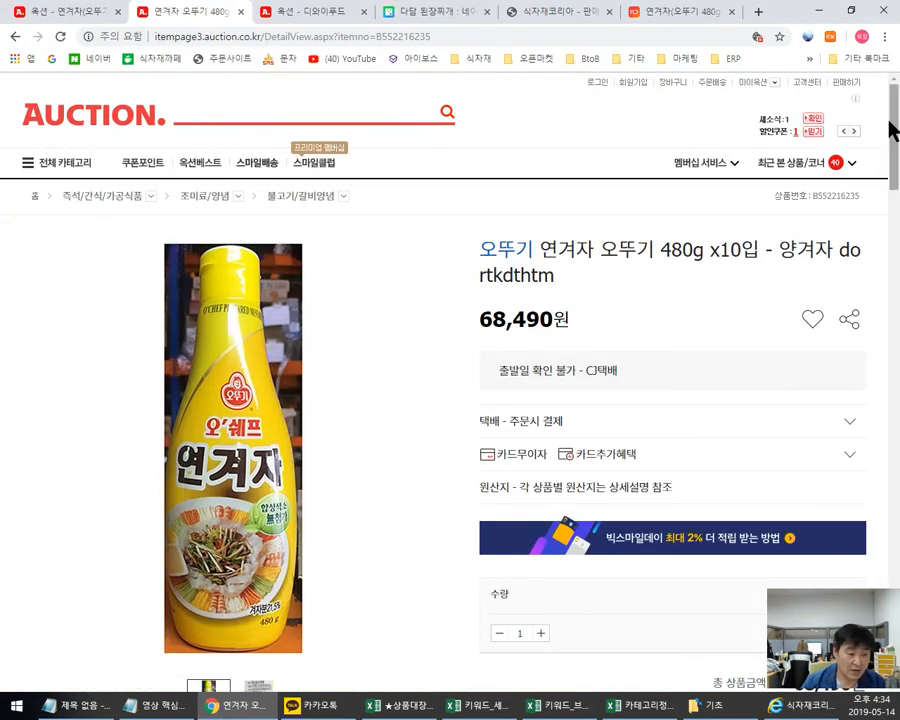
# Step: Examine the product's 상세설명 for the notice images above and below the product photos and the review image at the end
pyautogui.moveTo(889, 128); pyautogui.dragTo(894, 358)
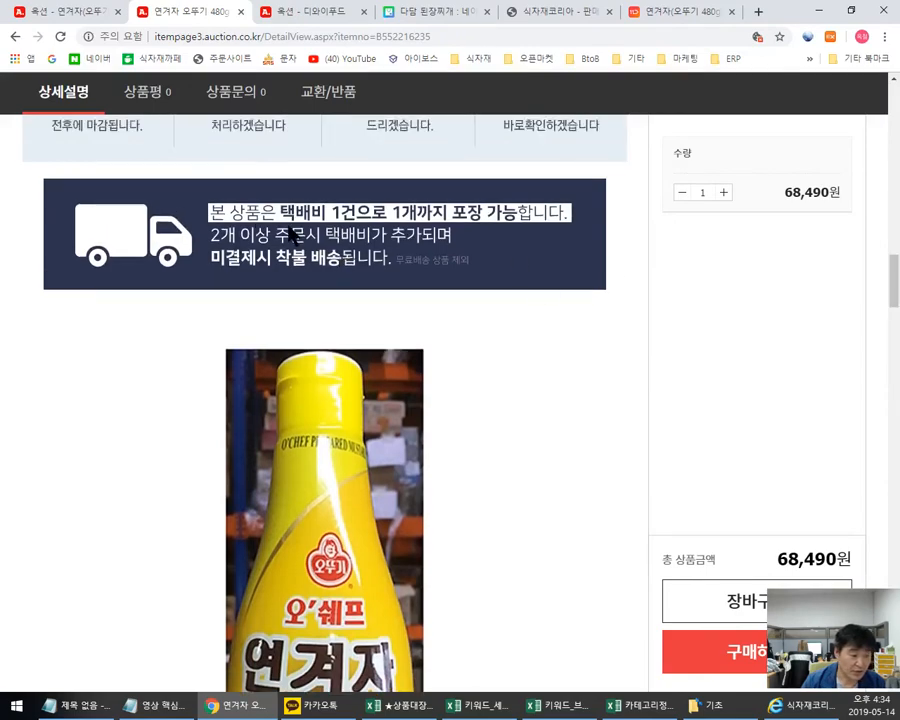
pyautogui.moveTo(893, 288); pyautogui.dragTo(894, 232)
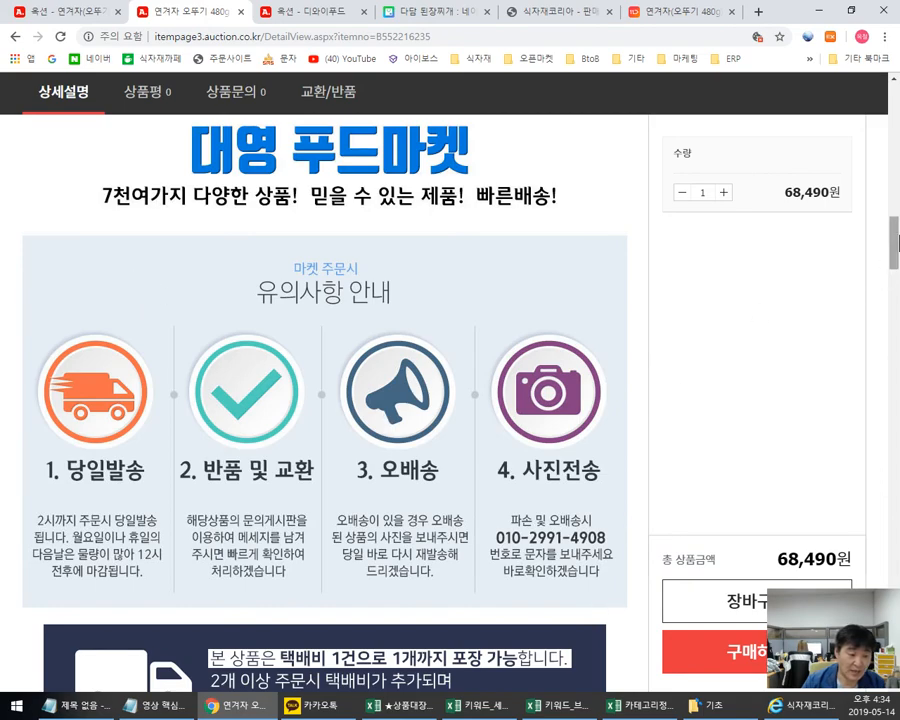
pyautogui.moveTo(895, 240); pyautogui.dragTo(893, 375)
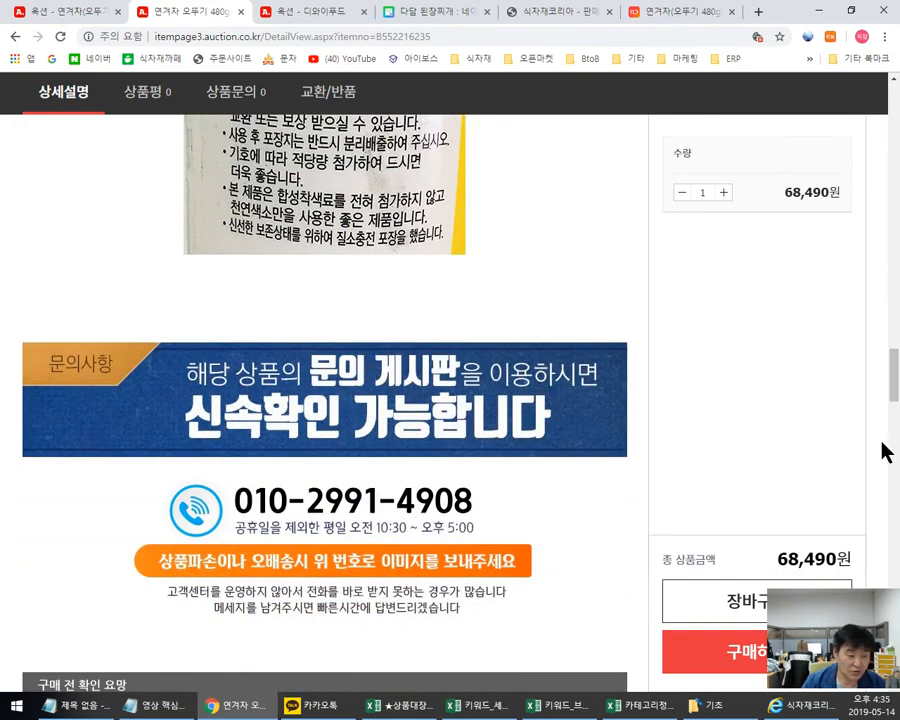
pyautogui.moveTo(897, 378); pyautogui.dragTo(896, 448)
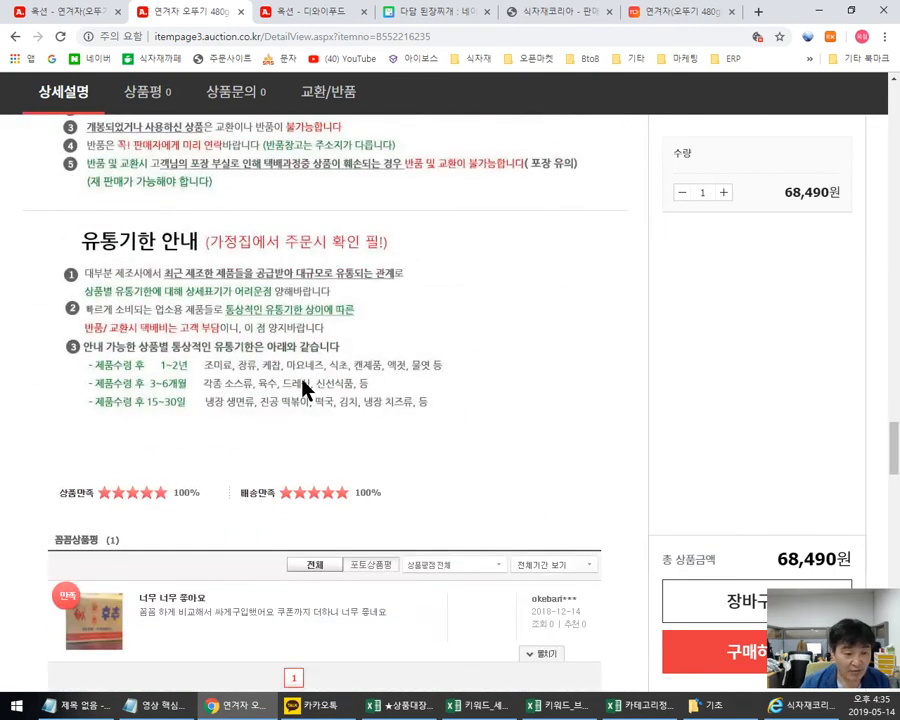
pyautogui.scroll(12, 533, 325)
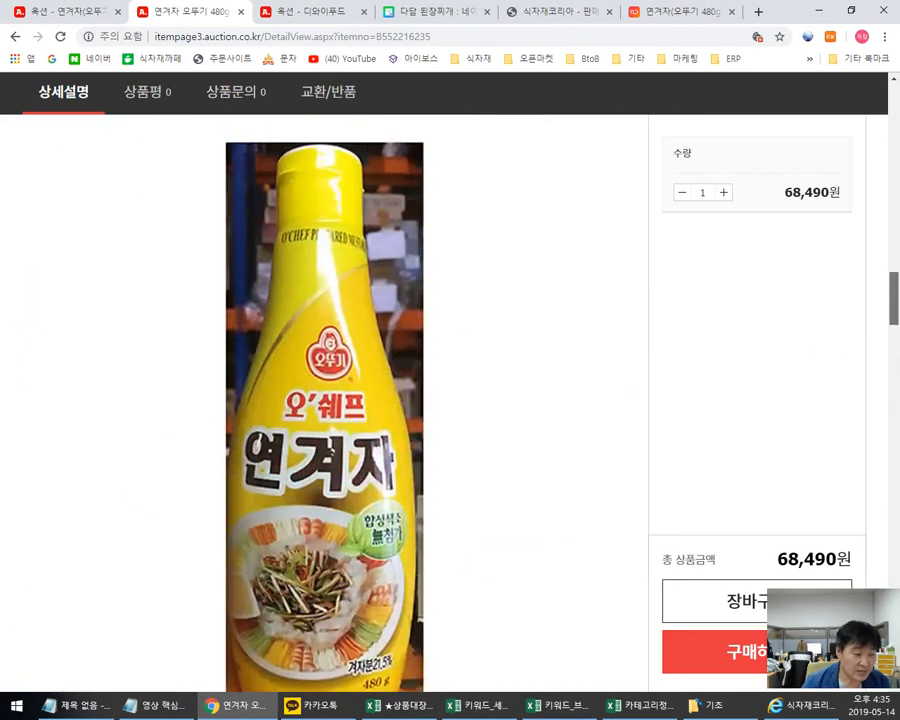
pyautogui.moveTo(890, 250); pyautogui.dragTo(895, 485)
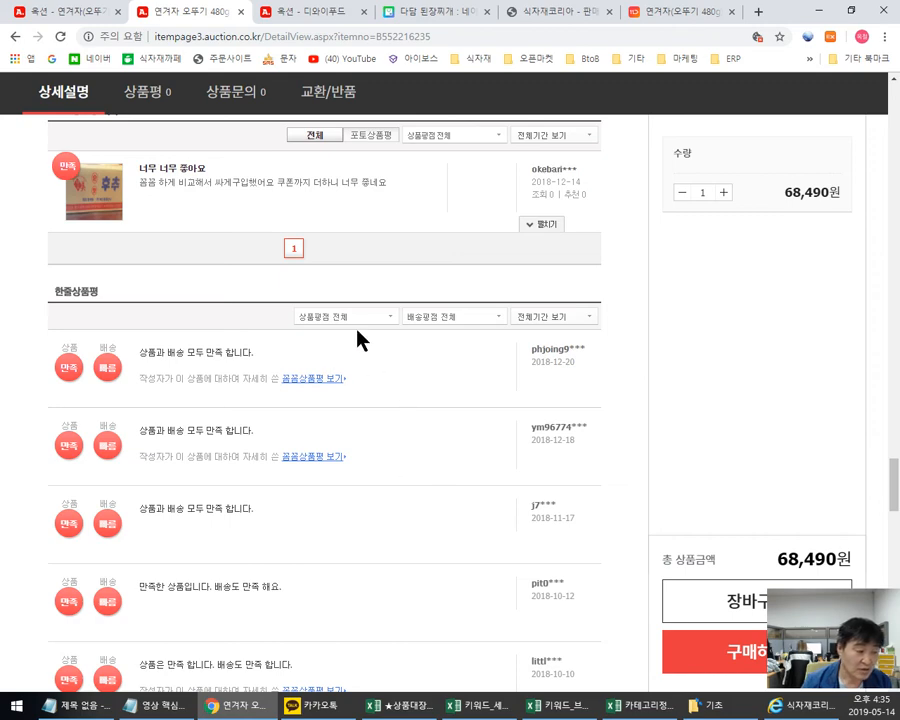
# Step: Switch to the Notepad notes and add the lines "10,000 개등록" and "1개 = 10000개" below the Auction link
pyautogui.moveTo(899, 60); pyautogui.dragTo(568, 38)
pyautogui.click(599, 171)
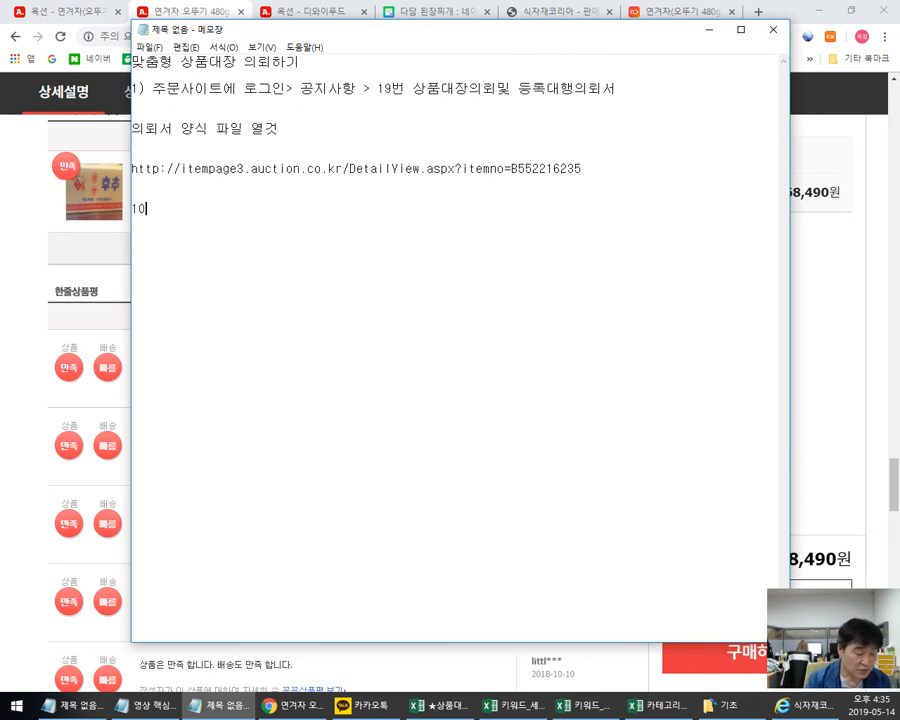
pyautogui.write('10,000 개등록')
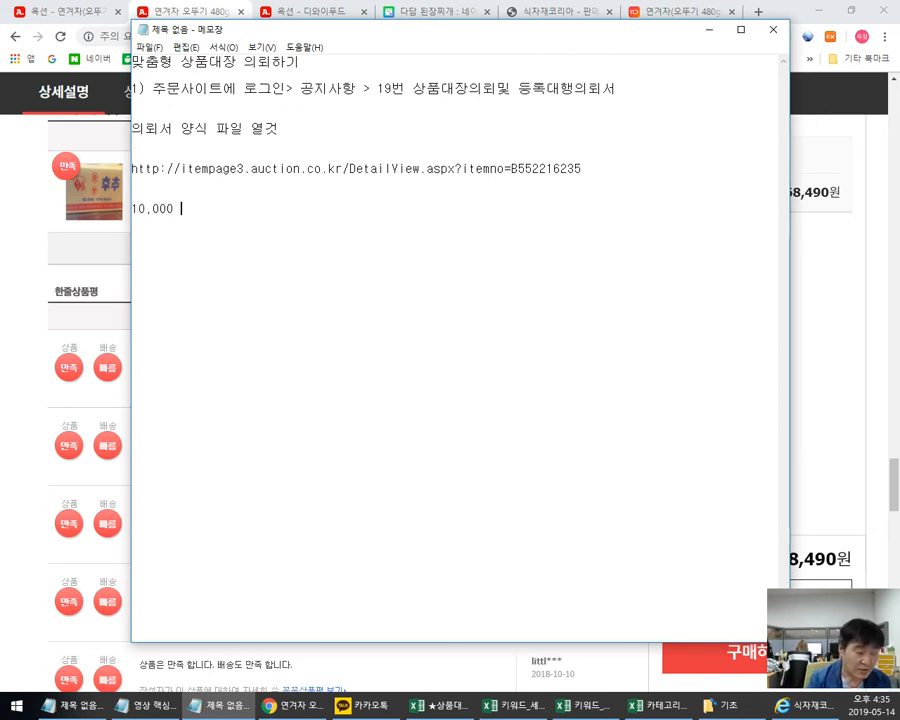
pyautogui.press('Return')
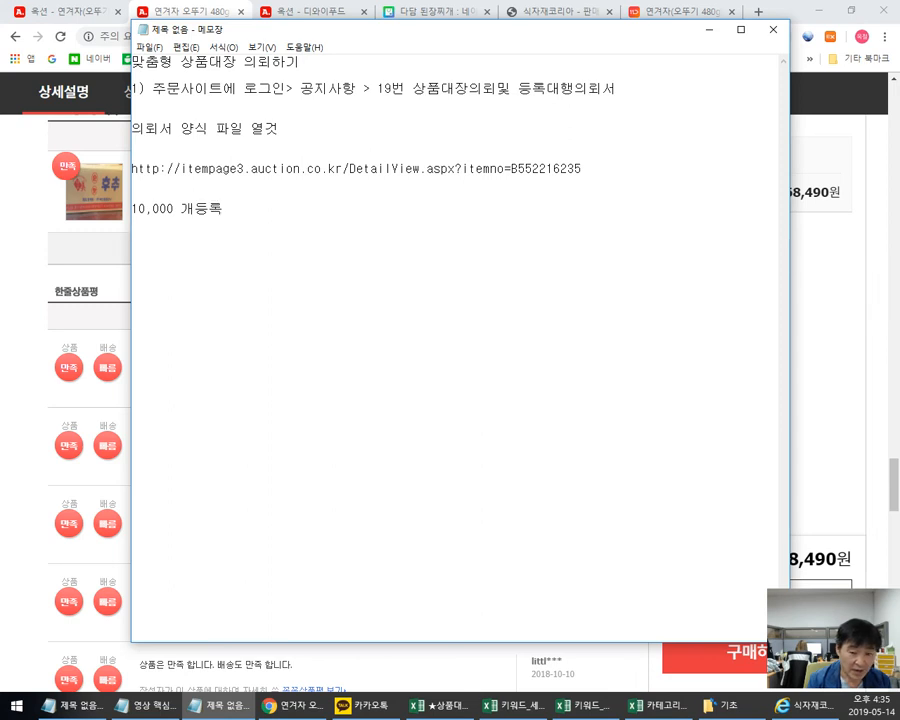
pyautogui.write('1개 ㅋ')
pyautogui.write('100')
pyautogui.write('00ㄱ')
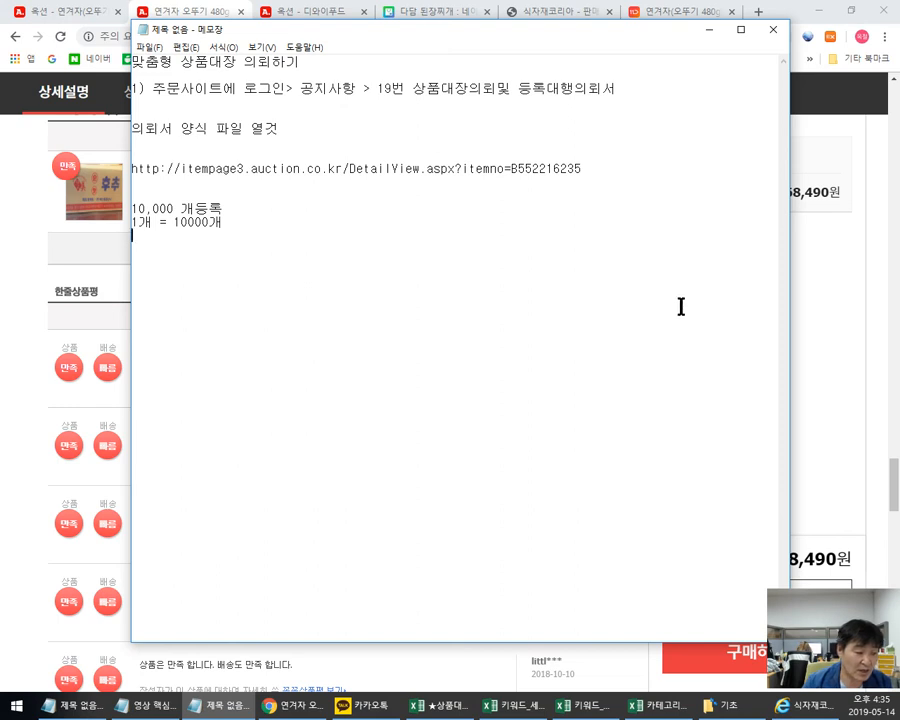
pyautogui.press('Return')
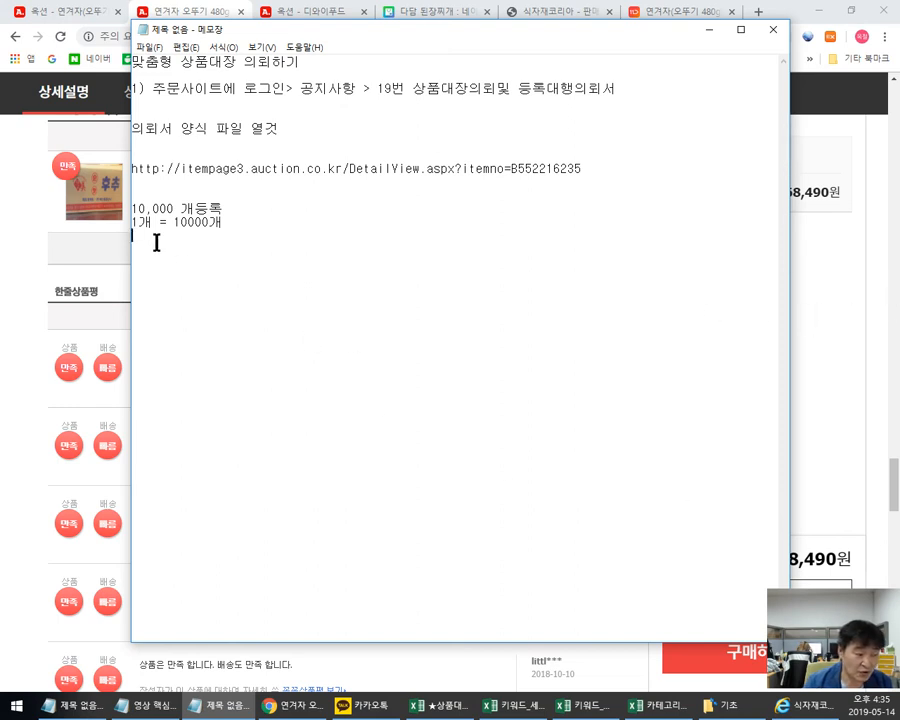
pyautogui.moveTo(137, 222); pyautogui.dragTo(257, 227)
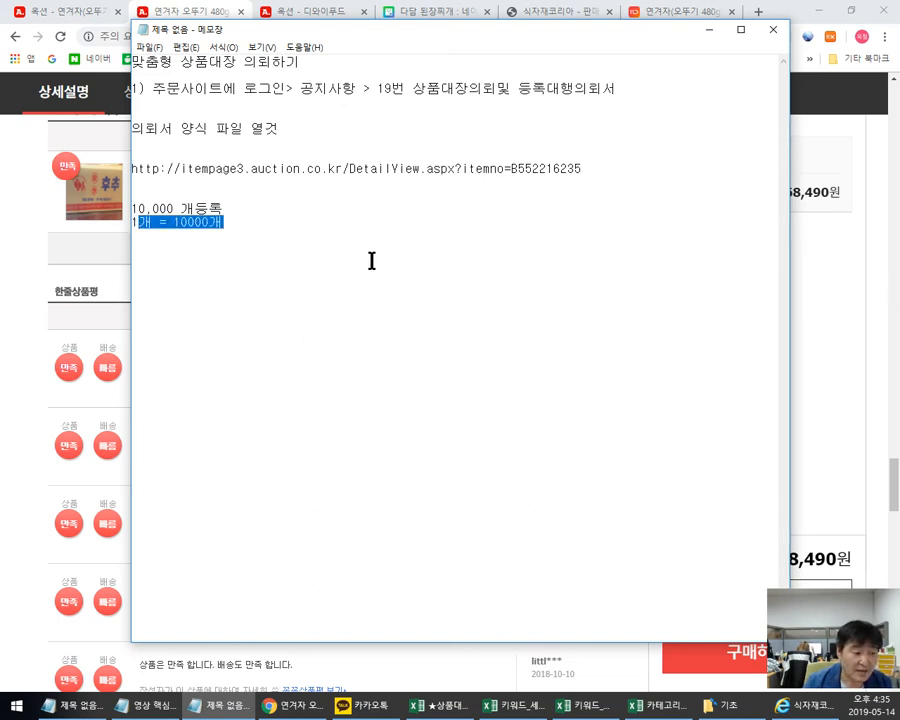
# Step: Return to the Auction product page in Chrome and review the 꼼꼼상품평 and 한줄상품평 sections of the review image
pyautogui.click(895, 490)
pyautogui.moveTo(892, 481)
pyautogui.mouseDown()
pyautogui.moveTo(892, 450)
pyautogui.moveTo(892, 469)
pyautogui.mouseUp()
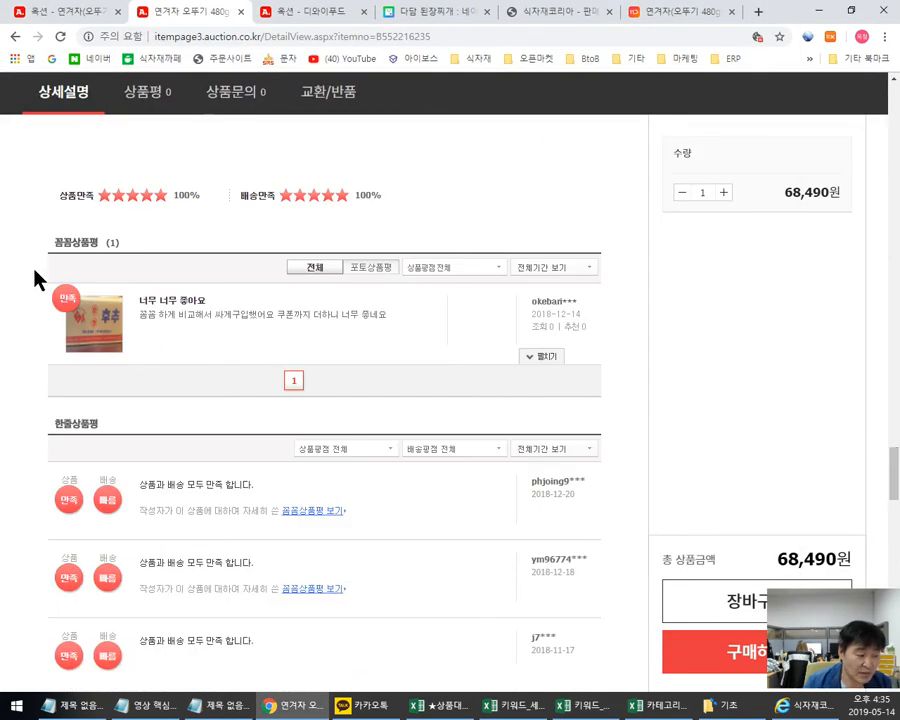
pyautogui.click(898, 466)
pyautogui.moveTo(898, 540); pyautogui.dragTo(302, 482)
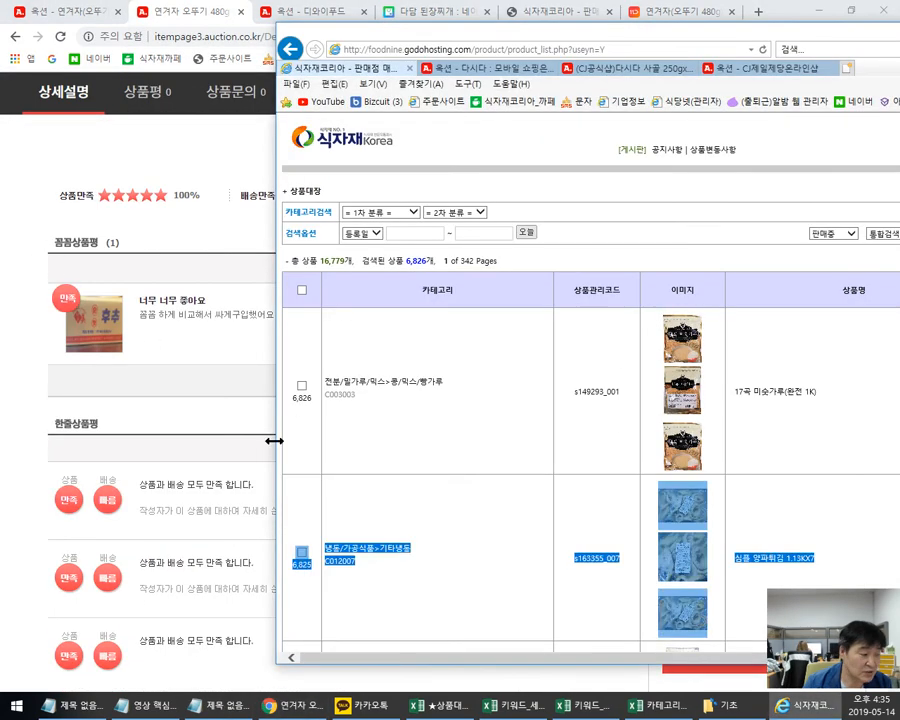
pyautogui.click(221, 223)
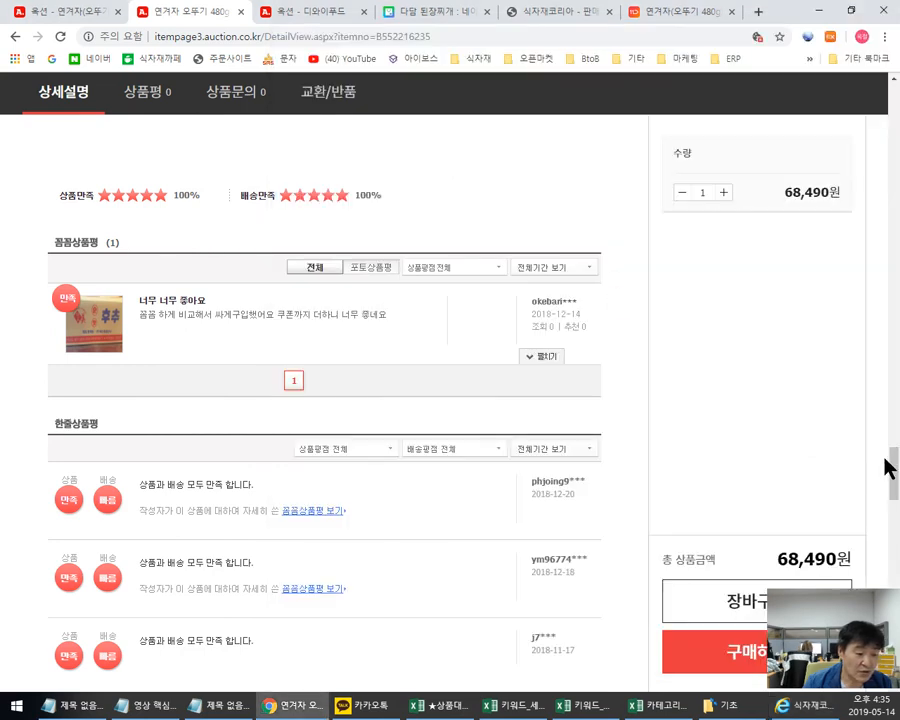
pyautogui.moveTo(890, 468); pyautogui.dragTo(895, 490)
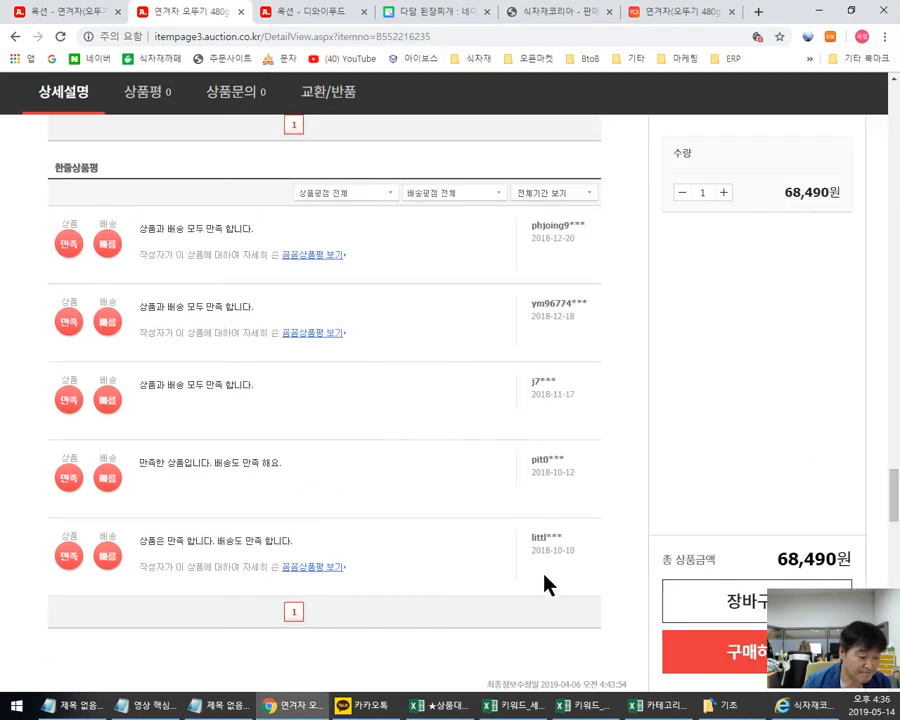
# Step: Switch to the 추가이미지 sheet in Excel and examine the example HTML for 상단이미지, 하단이미지1 and 하단이미지2 in B2:B4
pyautogui.click(440, 705)
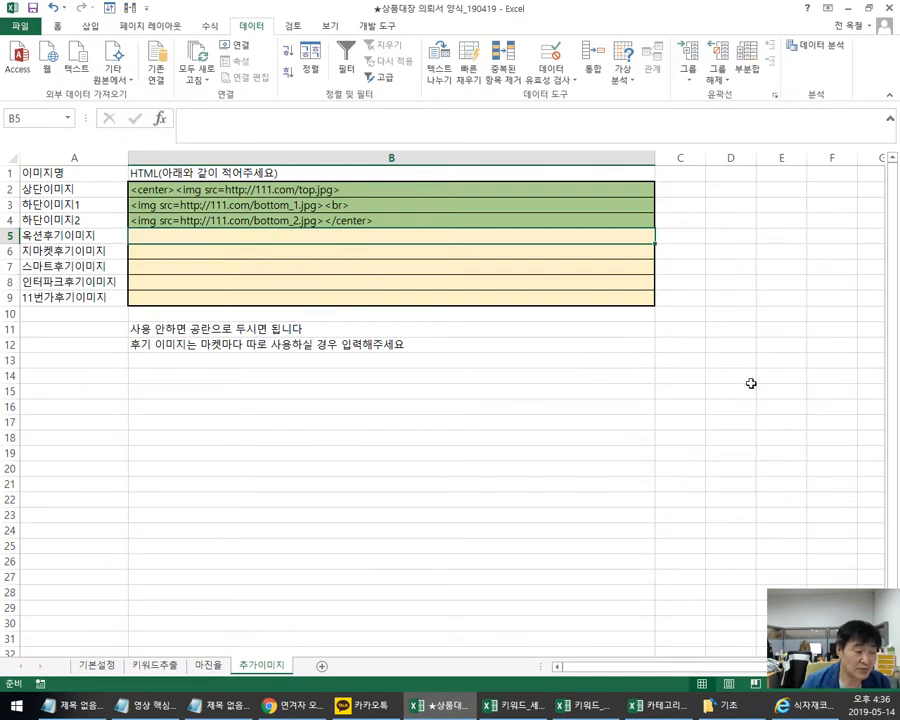
pyautogui.click(331, 190)
pyautogui.click(104, 188)
pyautogui.click(292, 188)
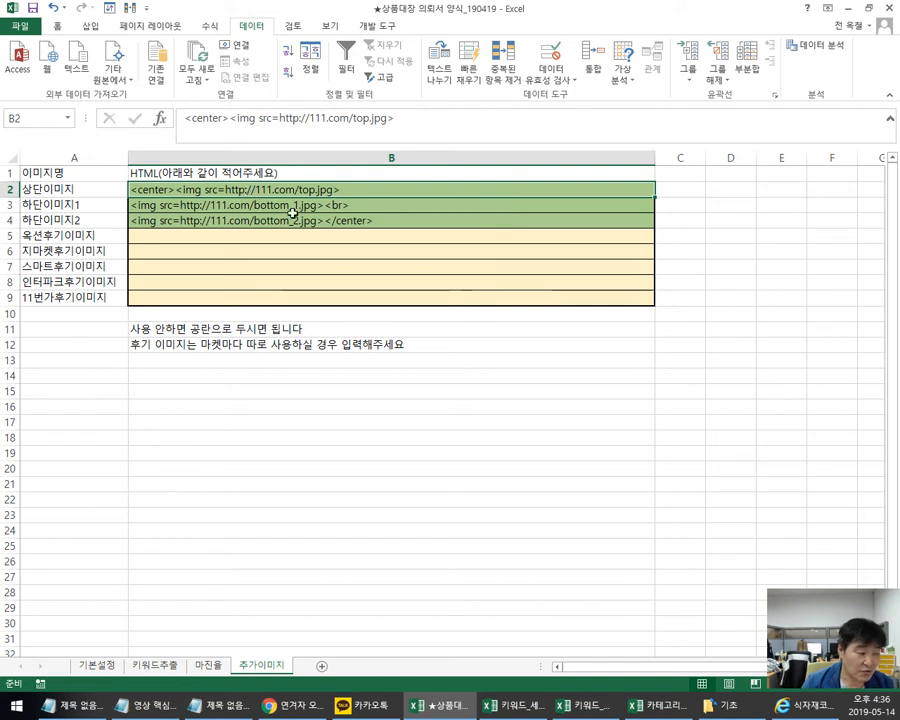
pyautogui.click(21, 207)
pyautogui.click(293, 205)
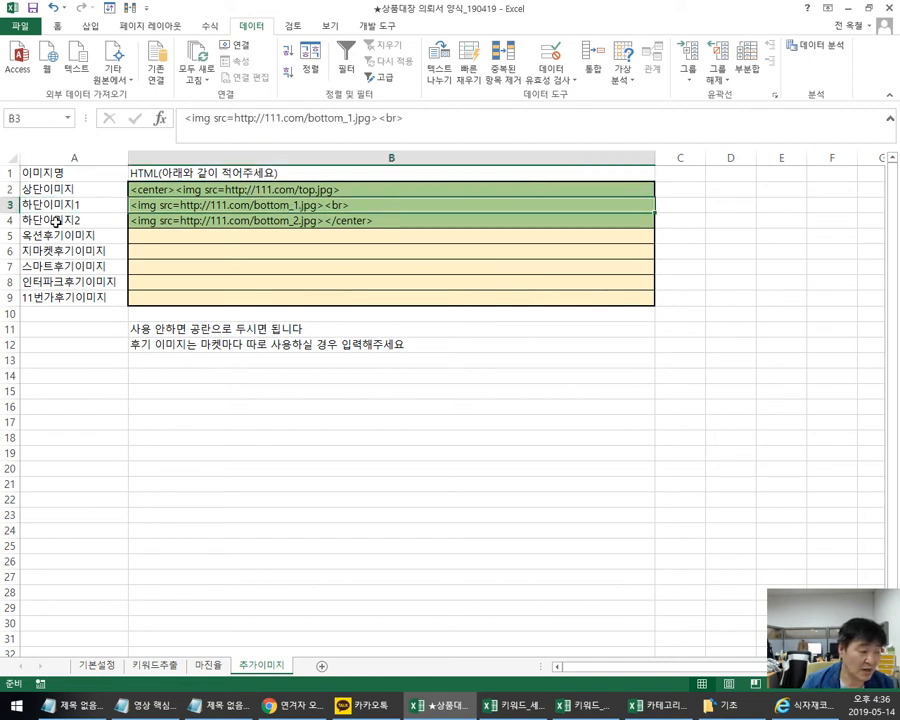
pyautogui.click(90, 219)
pyautogui.click(250, 221)
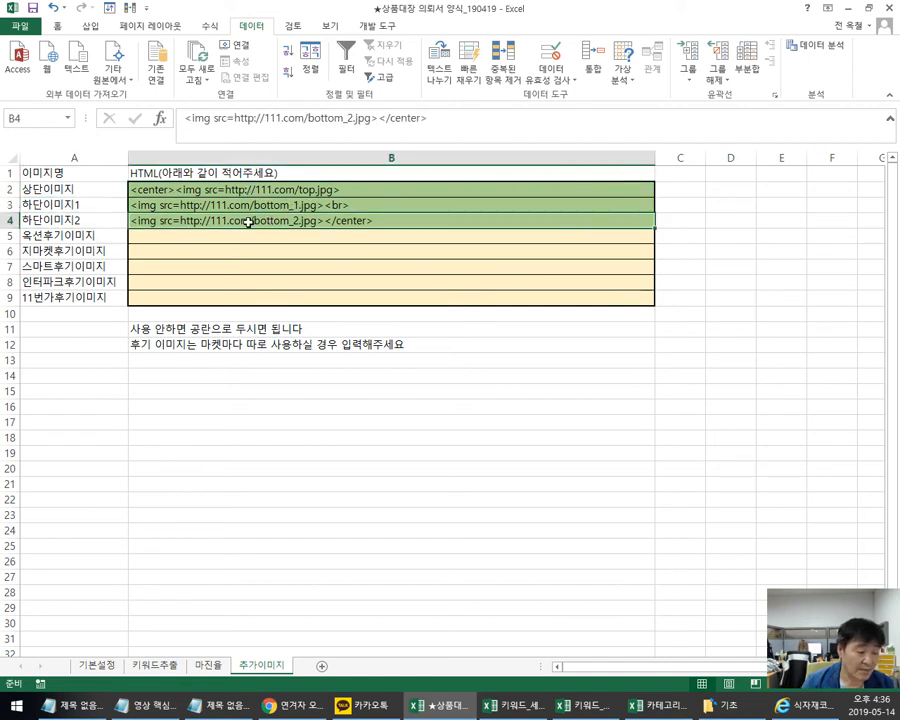
pyautogui.click(55, 222)
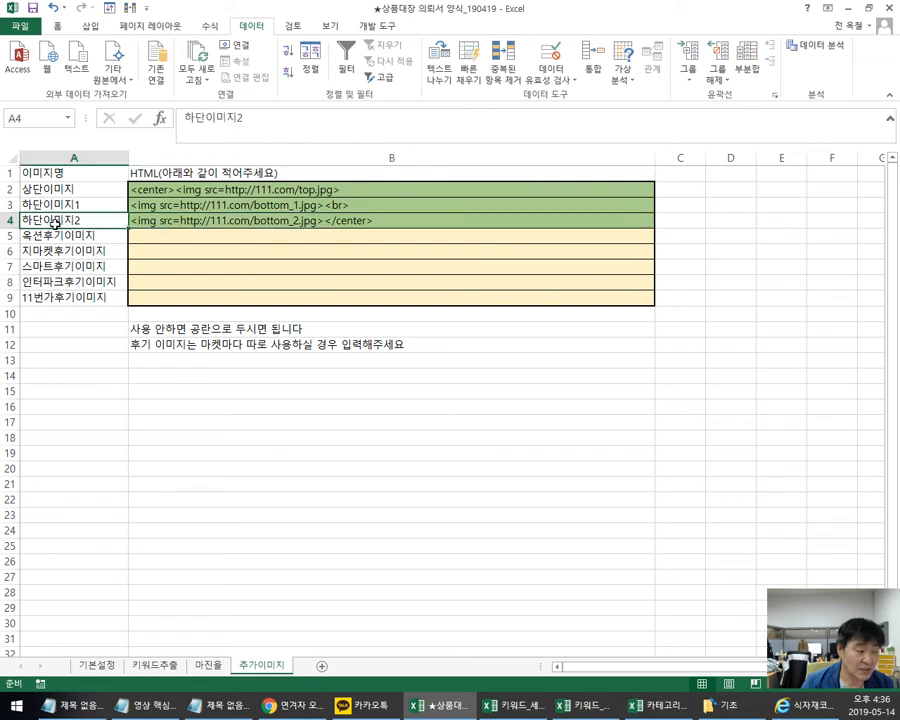
pyautogui.click(292, 221)
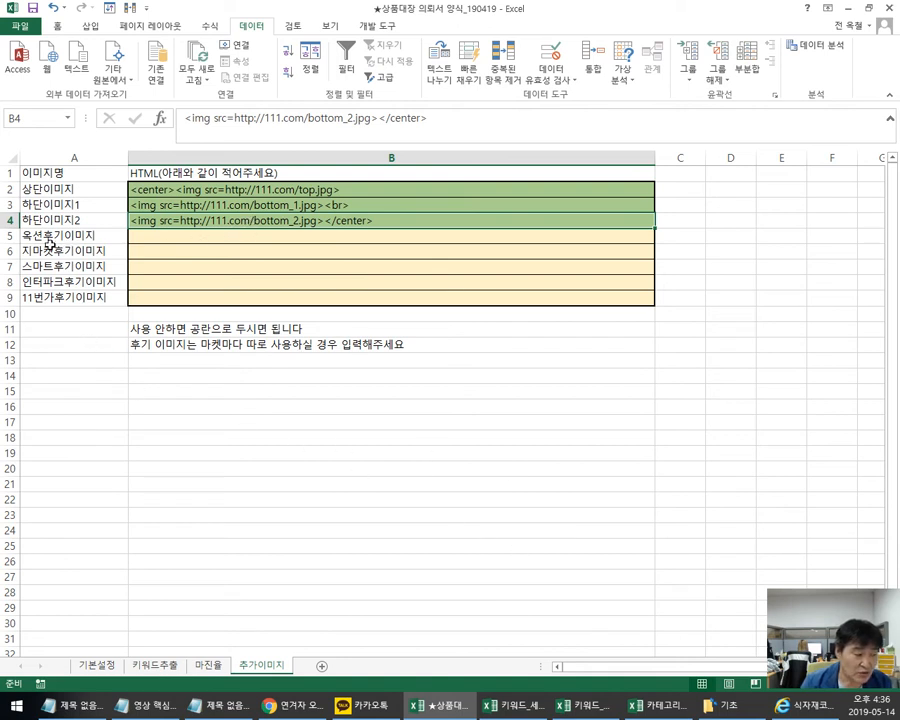
# Step: Examine the review image rows for 옥션, 지마켓, 스마트, 인터파크 and 11번가 and their HTML cells B5:B9
pyautogui.click(78, 235)
pyautogui.click(74, 252)
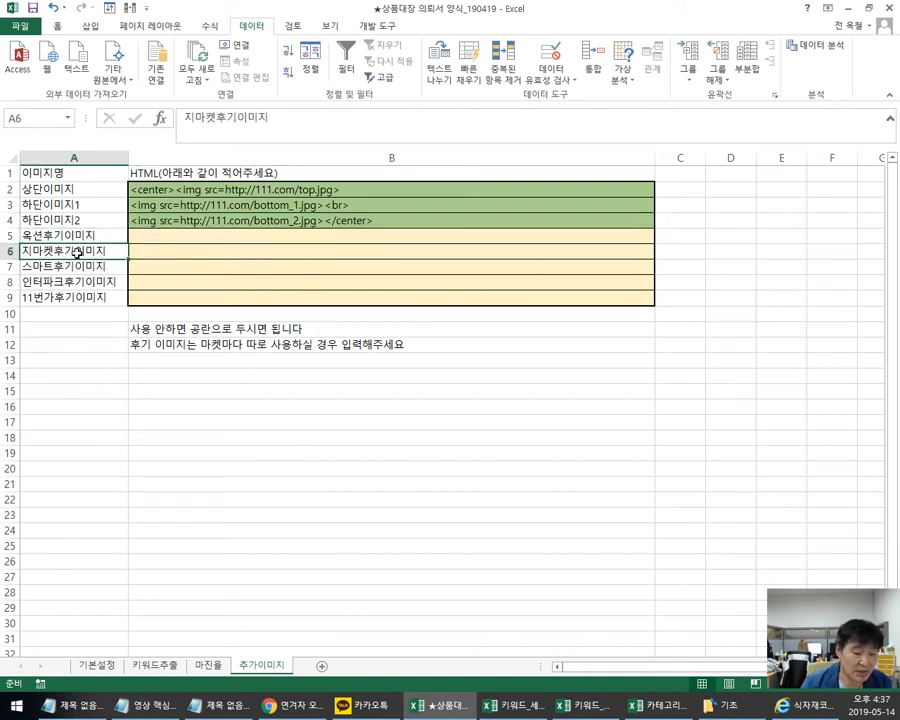
pyautogui.click(101, 268)
pyautogui.moveTo(96, 282); pyautogui.dragTo(96, 297)
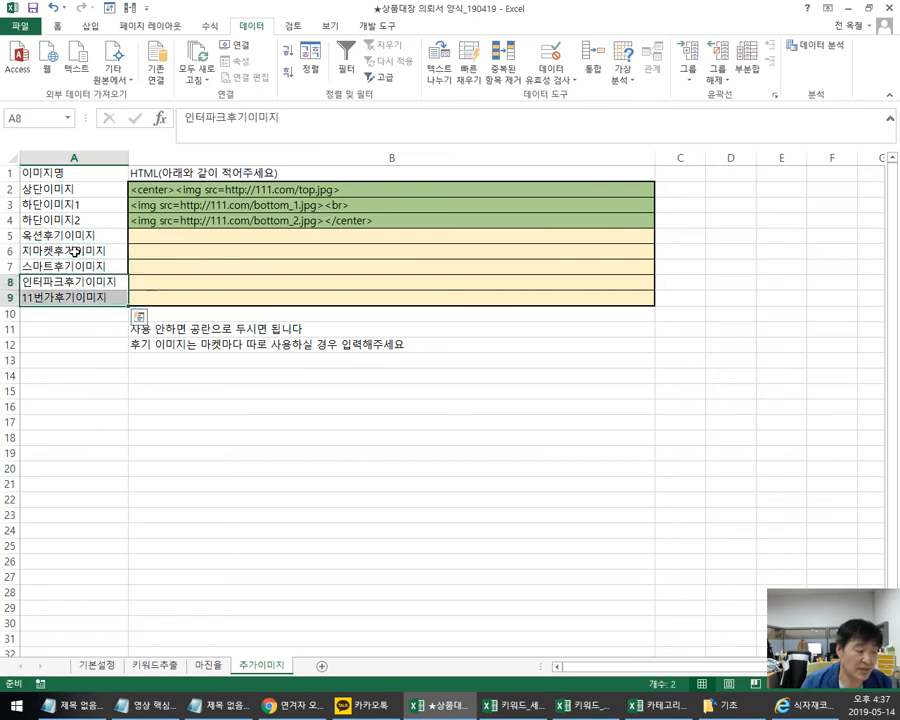
pyautogui.click(189, 237)
pyautogui.click(191, 254)
pyautogui.click(196, 284)
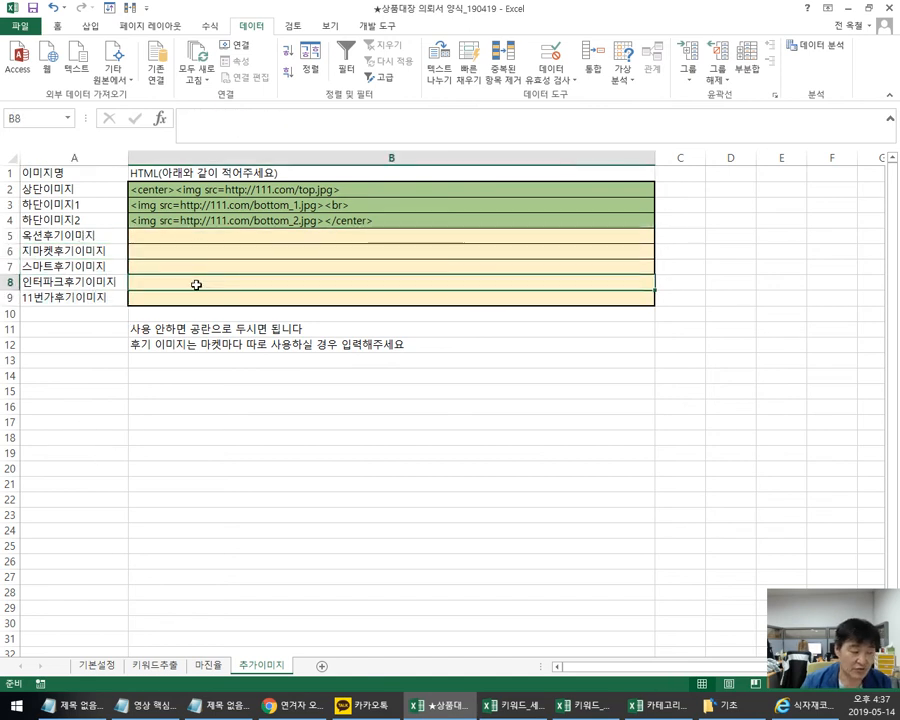
pyautogui.click(197, 302)
pyautogui.moveTo(80, 235); pyautogui.dragTo(72, 325)
pyautogui.click(205, 218)
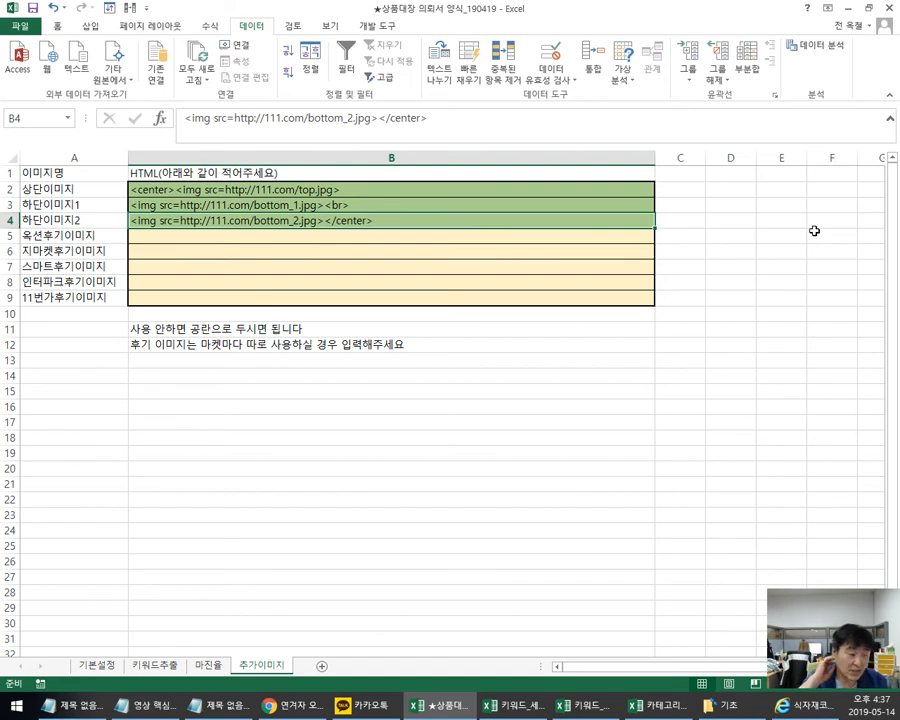
pyautogui.click(251, 237)
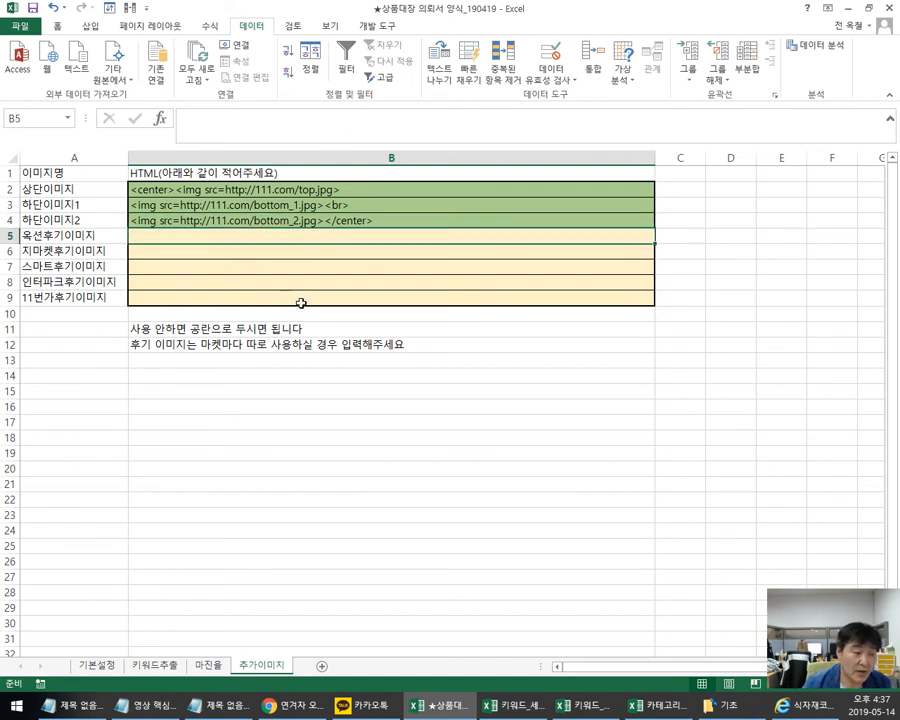
# Step: Check the review image HTML cells for 인터파크 and 11번가 in B8 and B9
pyautogui.click(255, 284)
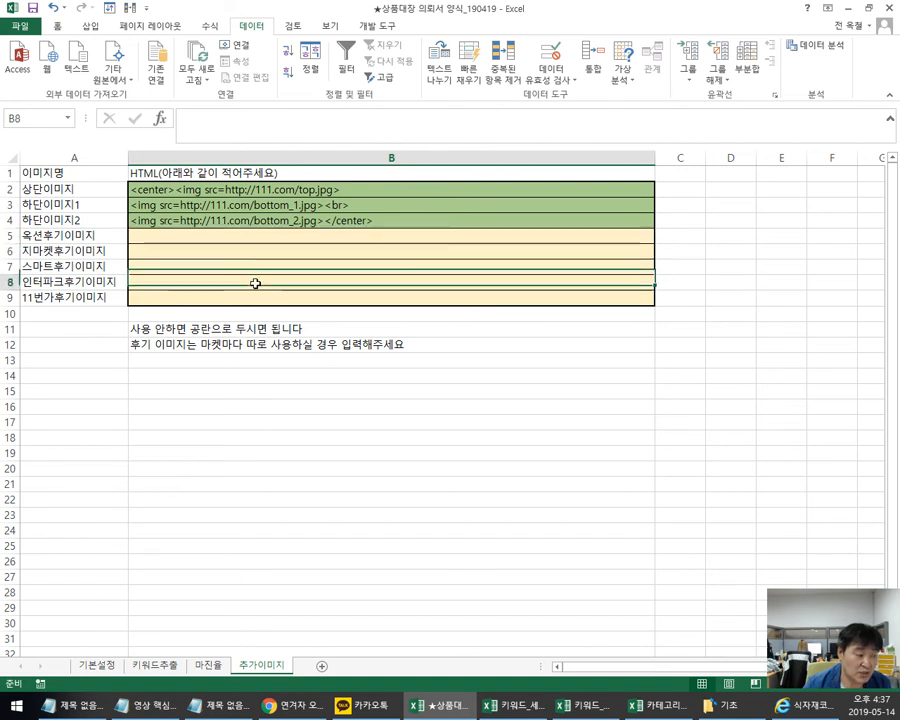
pyautogui.click(259, 297)
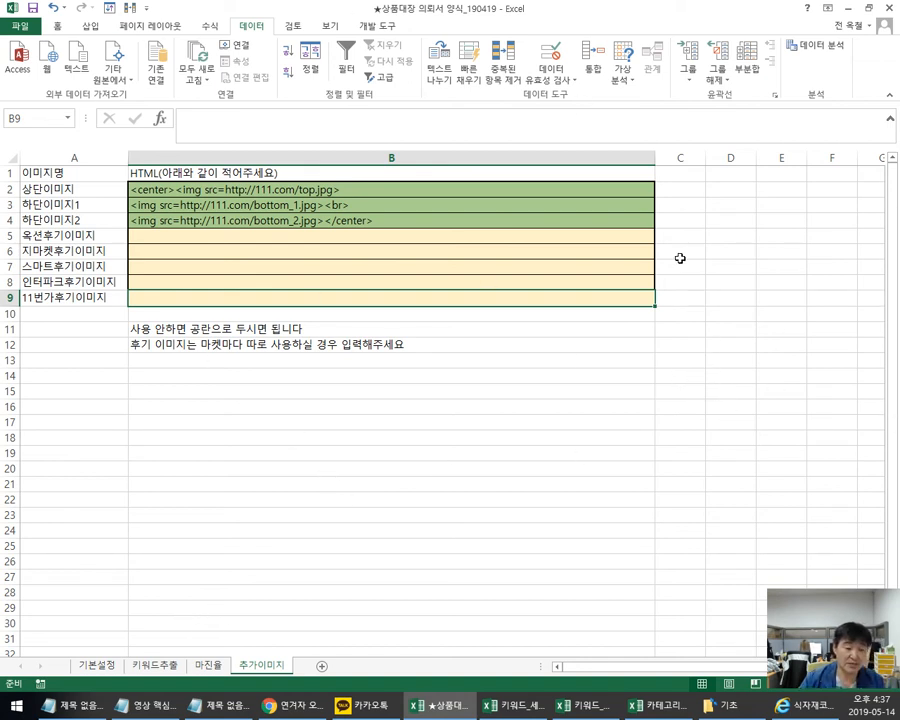
# Step: Return to the 기본설정 sheet and review the seller, market, ledger request, product name length and free-shipping option cells
pyautogui.click(99, 665)
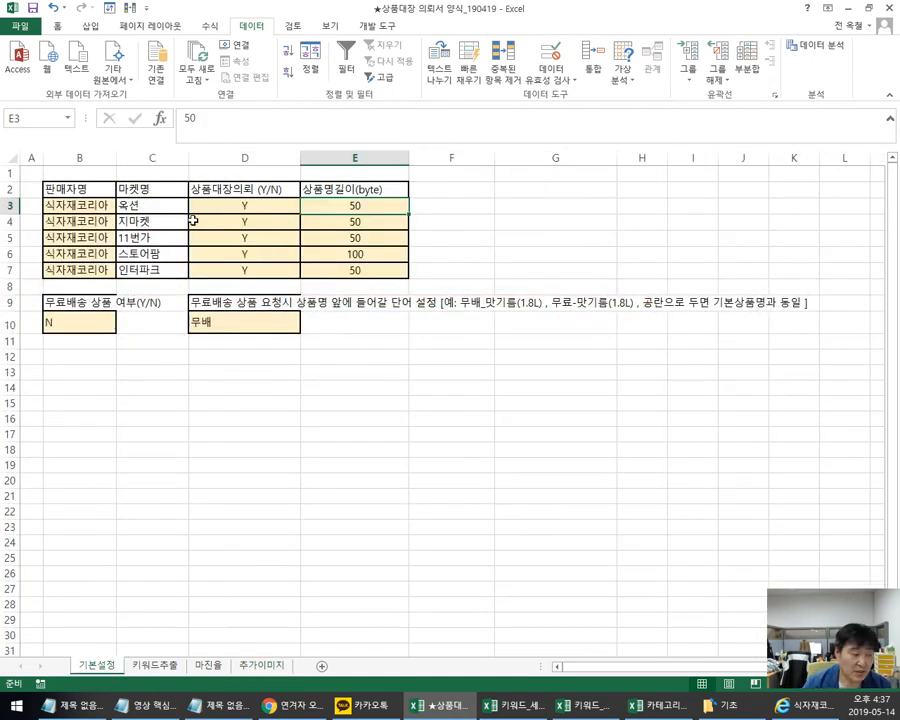
pyautogui.moveTo(96, 207); pyautogui.dragTo(80, 266)
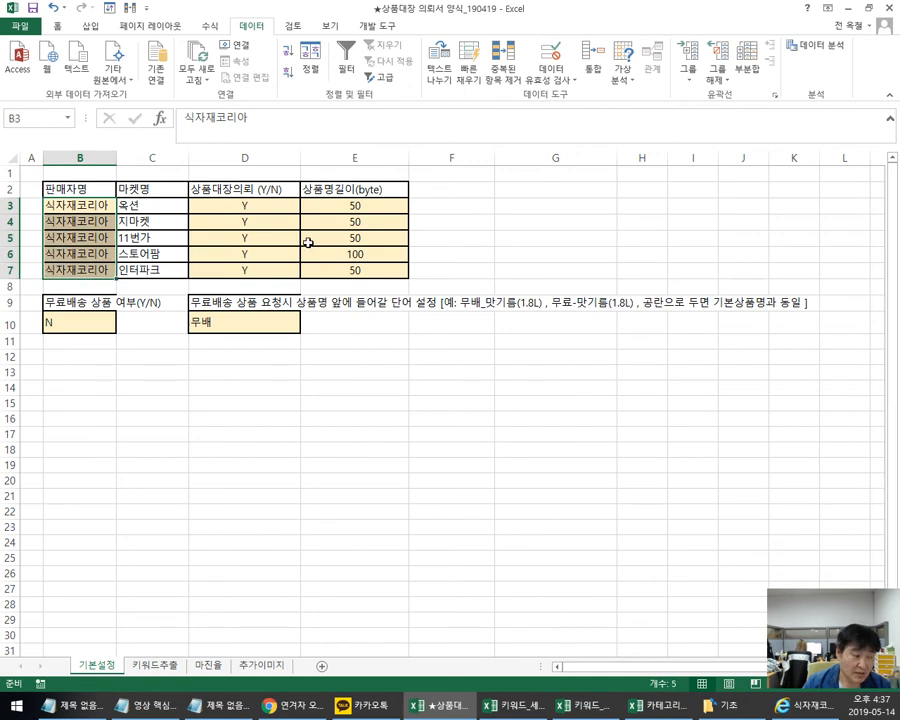
pyautogui.click(249, 208)
pyautogui.moveTo(249, 210); pyautogui.dragTo(245, 267)
pyautogui.click(373, 187)
pyautogui.click(141, 202)
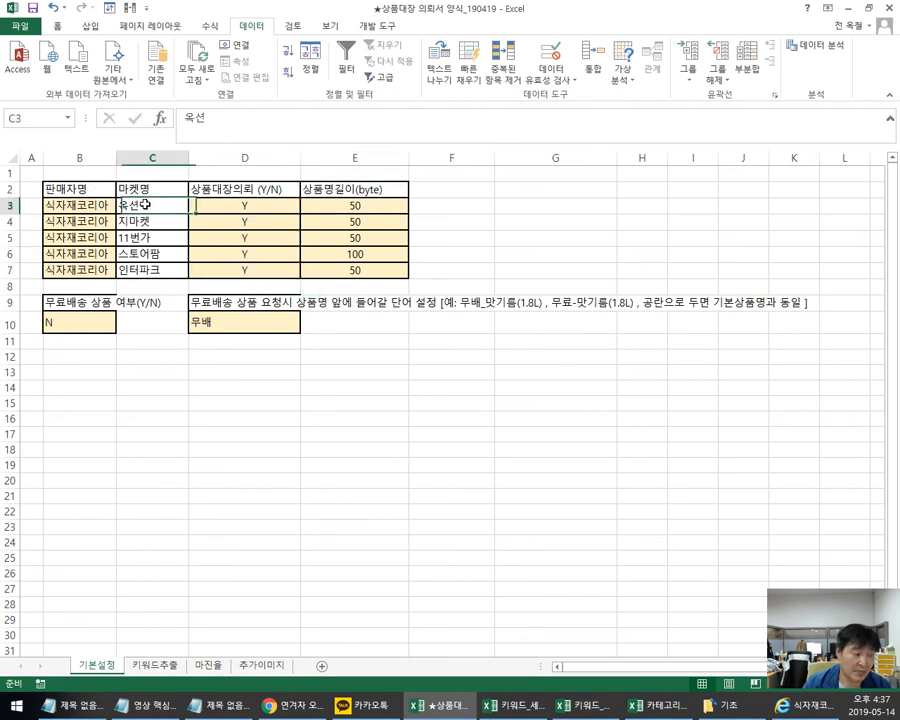
pyautogui.moveTo(357, 206); pyautogui.dragTo(357, 269)
pyautogui.click(75, 302)
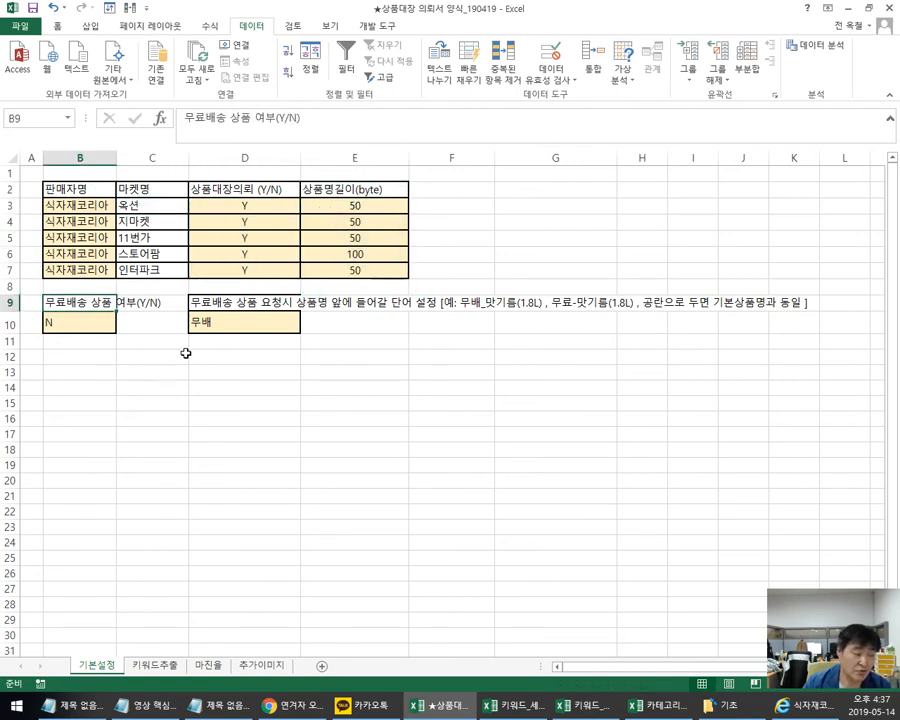
pyautogui.click(60, 323)
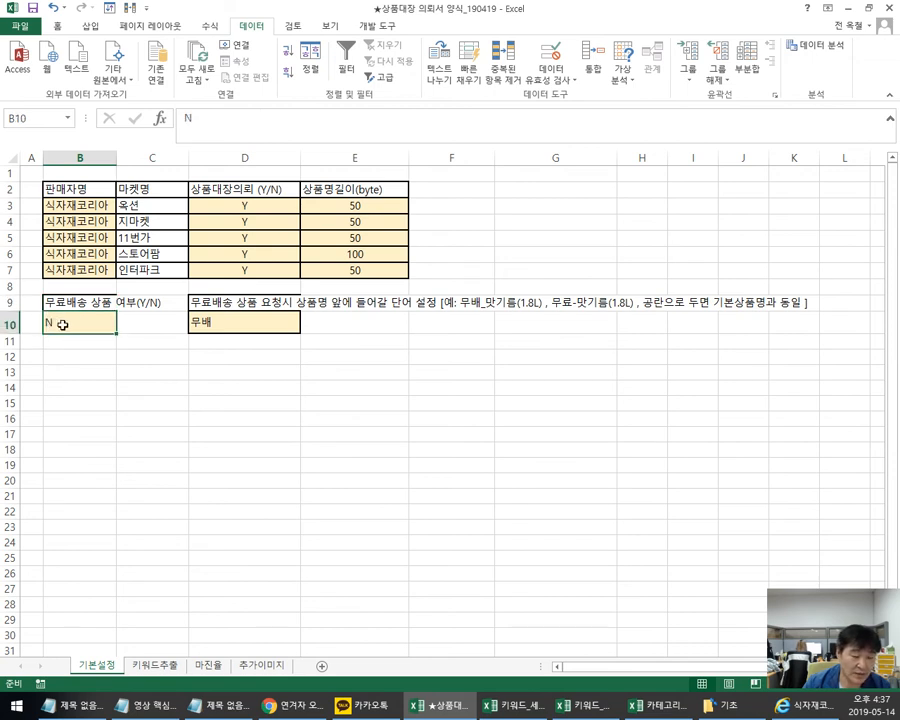
# Step: Try 무료배송 in D10 as the word placed before free-shipping product names
pyautogui.click(228, 321)
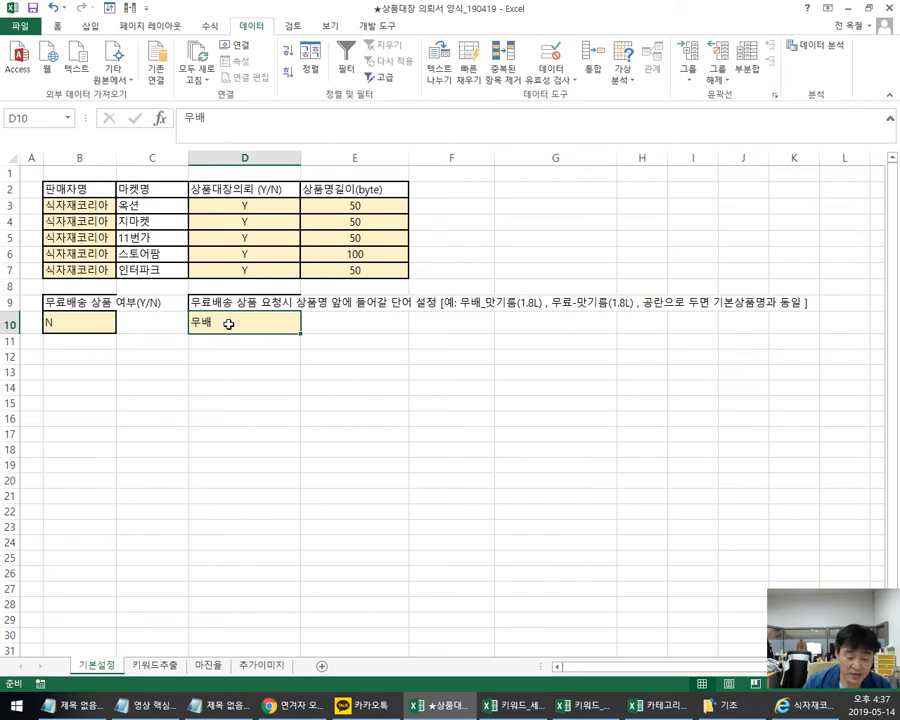
pyautogui.press('BackSpace')
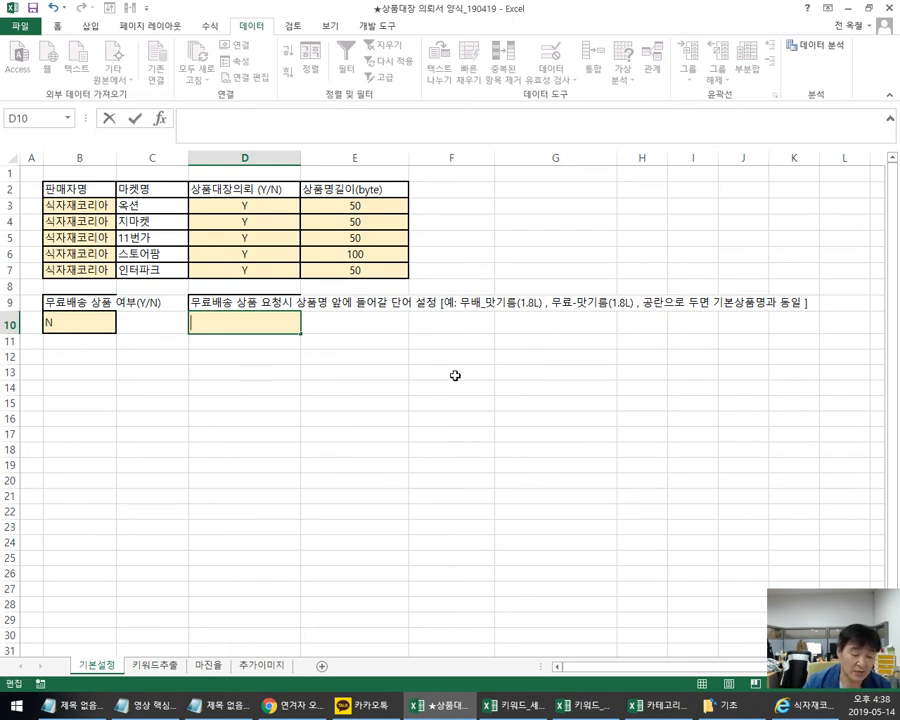
pyautogui.write('fy')
pyautogui.press('BackSpace')
pyautogui.press('BackSpace')
pyautogui.press('BackSpace')
pyautogui.press('BackSpace')
pyautogui.write('무료배송')
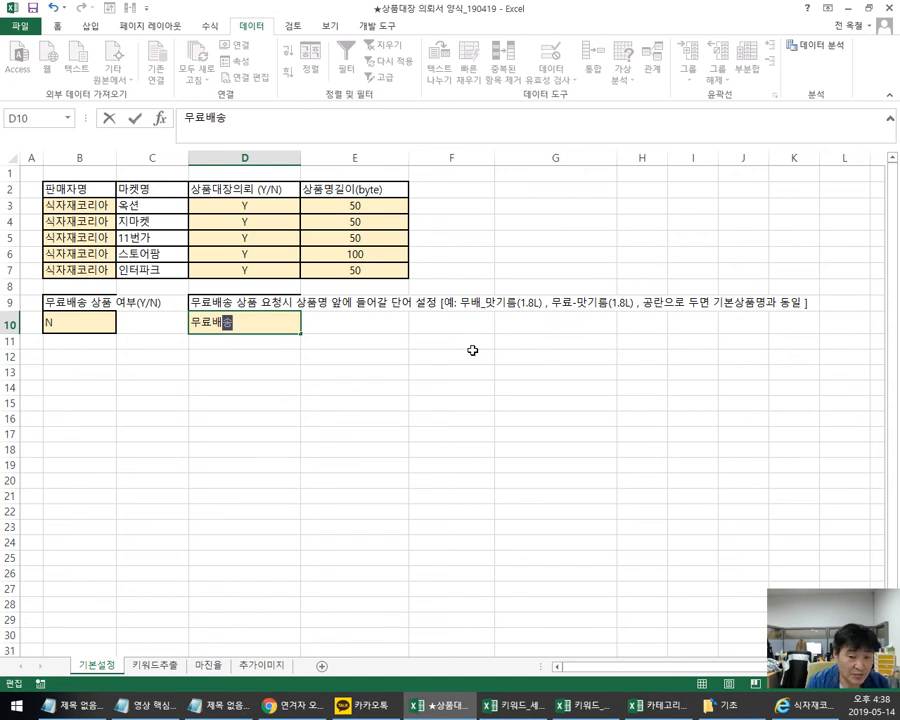
pyautogui.press('BackSpace')
pyautogui.press('BackSpace')
pyautogui.press('BackSpace')
pyautogui.press('BackSpace')
pyautogui.press('BackSpace')
pyautogui.press('BackSpace')
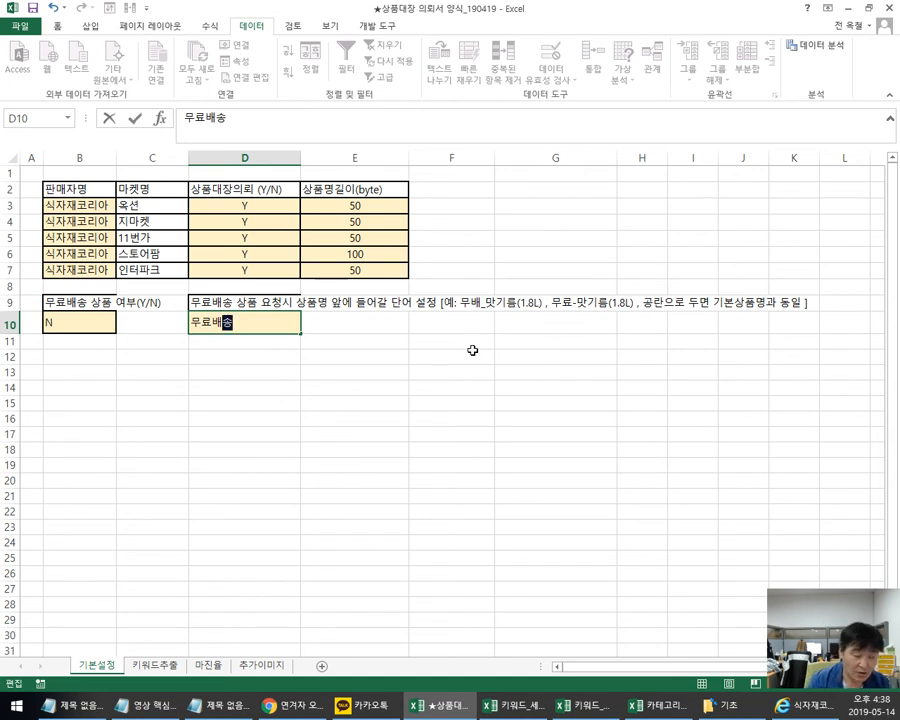
# Step: Set the free-shipping product name prefix in D10 to [무료]
pyautogui.write('무료')
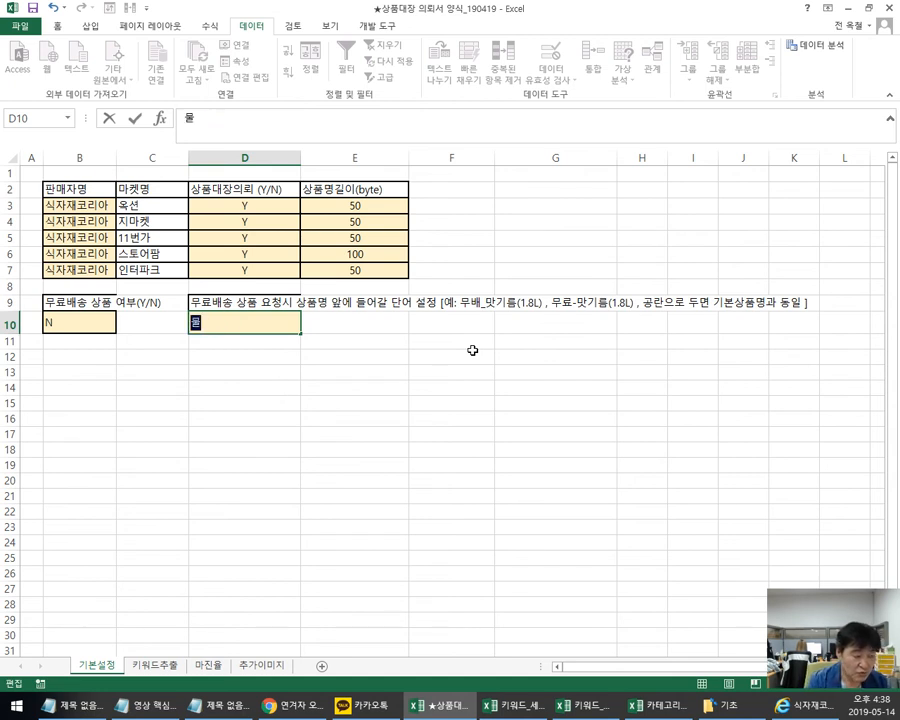
pyautogui.press('BackSpace')
pyautogui.press('BackSpace')
pyautogui.press('BackSpace')
pyautogui.press('BackSpace')
pyautogui.write('[무료]')
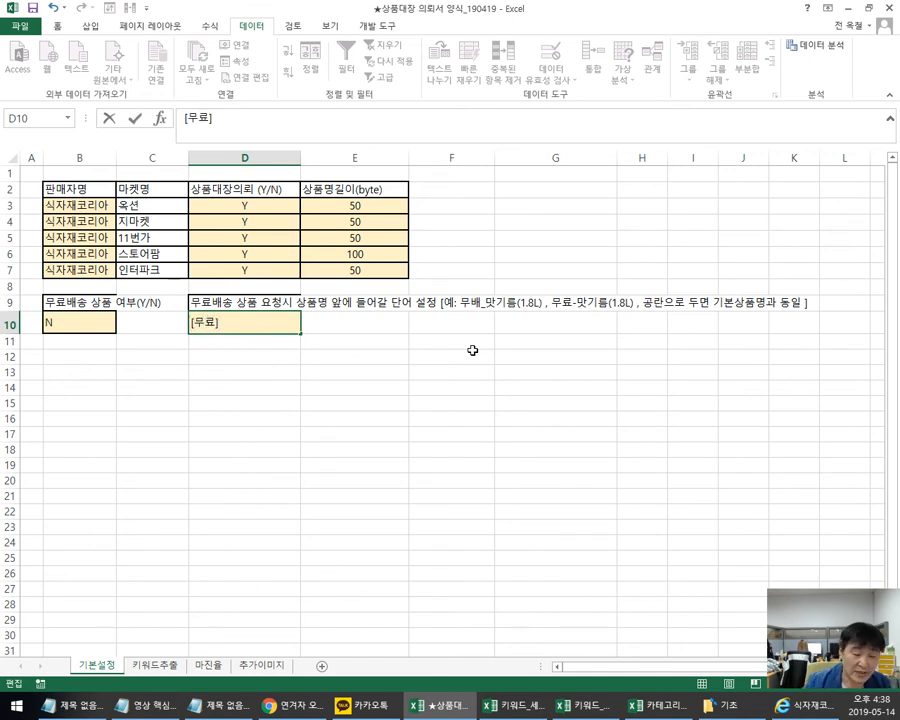
pyautogui.click(402, 410)
pyautogui.click(258, 327)
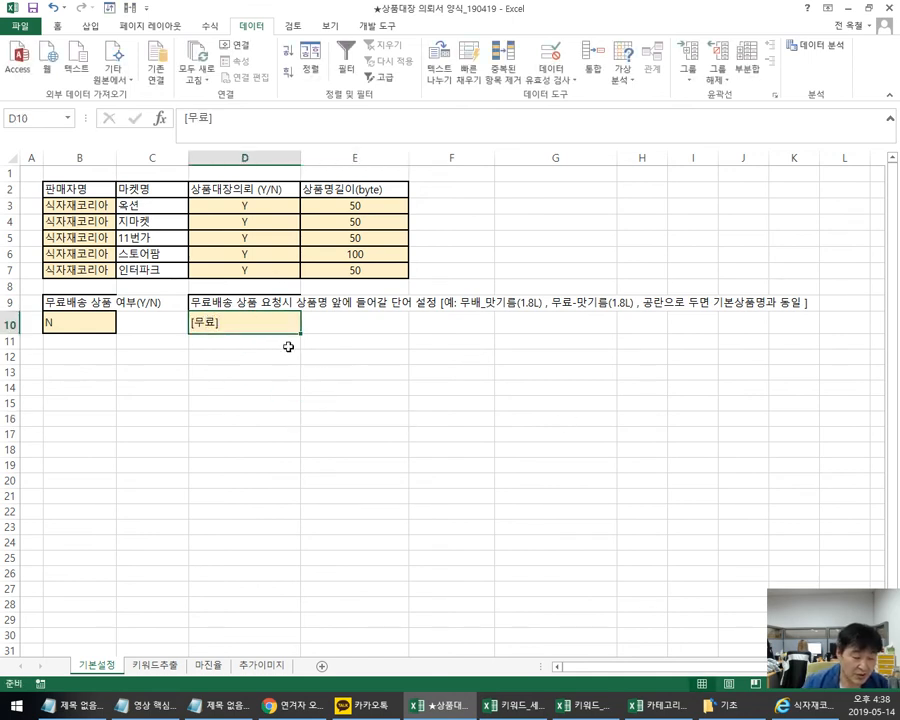
# Step: Switch to the 키워드추출 sheet and review the market product and tag headers and the keyword categories in A2:A7
pyautogui.click(155, 665)
pyautogui.moveTo(311, 187); pyautogui.dragTo(604, 187)
pyautogui.click(367, 172)
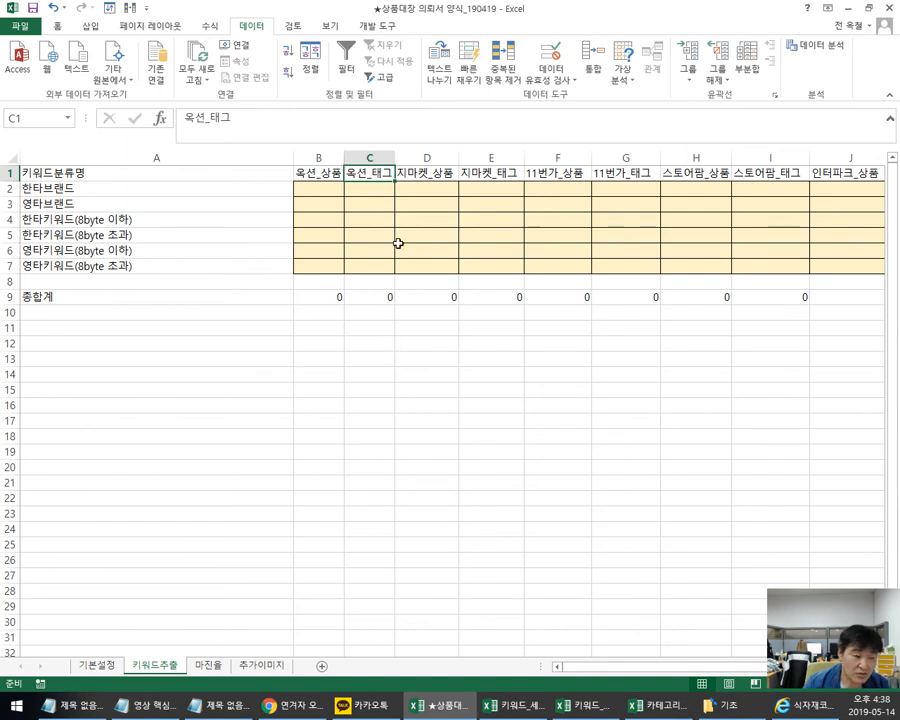
pyautogui.click(318, 187)
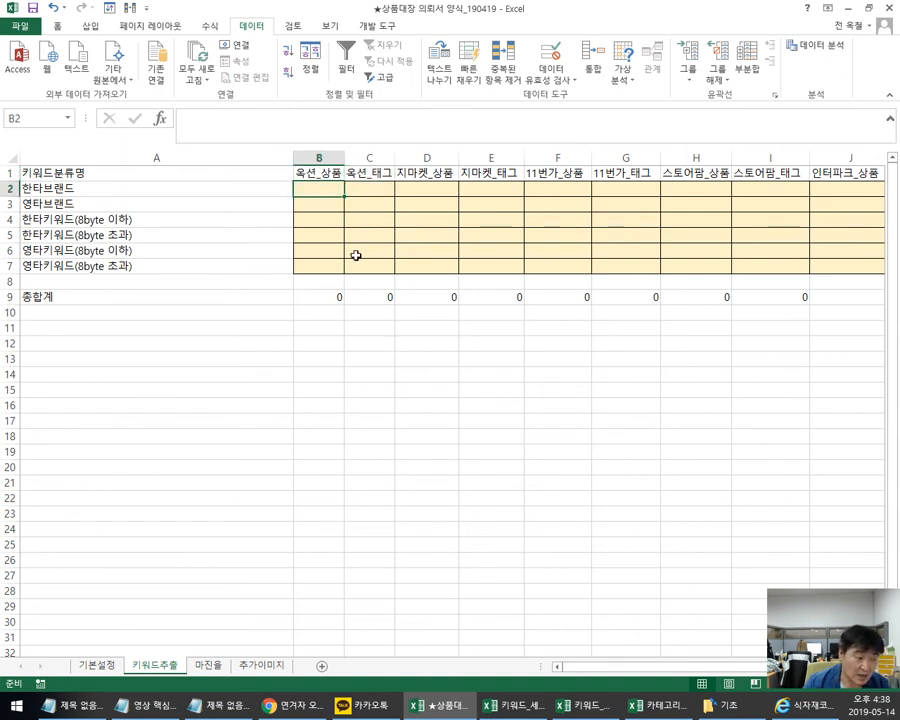
pyautogui.moveTo(112, 189); pyautogui.dragTo(130, 265)
# Step: Enter 5 for 옥션_상품 in the 영타키워드(8byte 초과) row and 5 for 지마켓_상품 in the 영타키워드(8byte 이하) row
pyautogui.click(317, 263)
pyautogui.write('5')
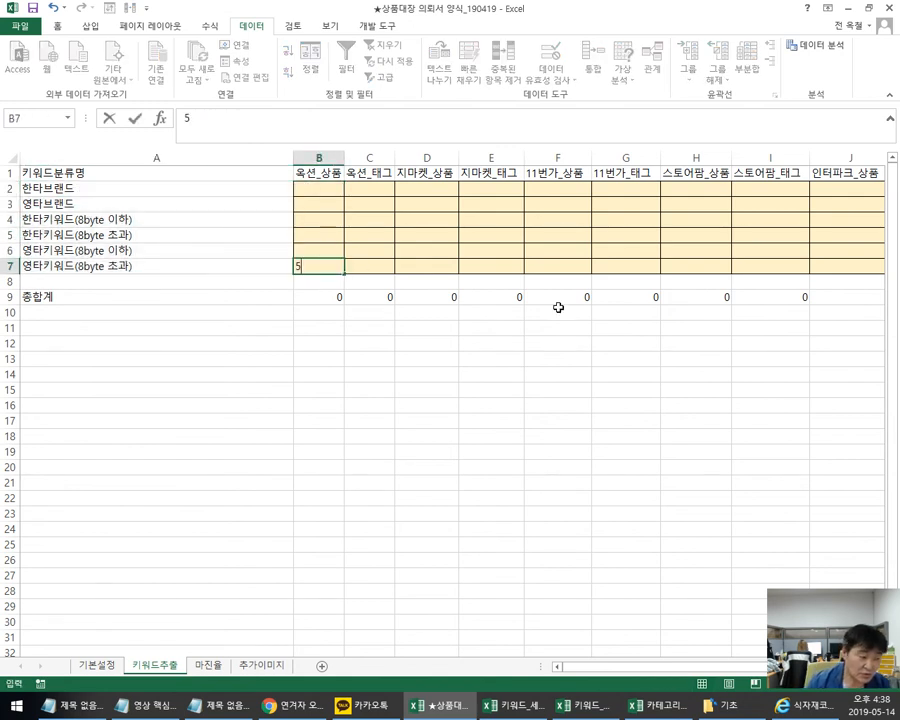
pyautogui.press('Tab')
pyautogui.press('Right')
pyautogui.press('Up')
pyautogui.write('5')
pyautogui.press('Tab')
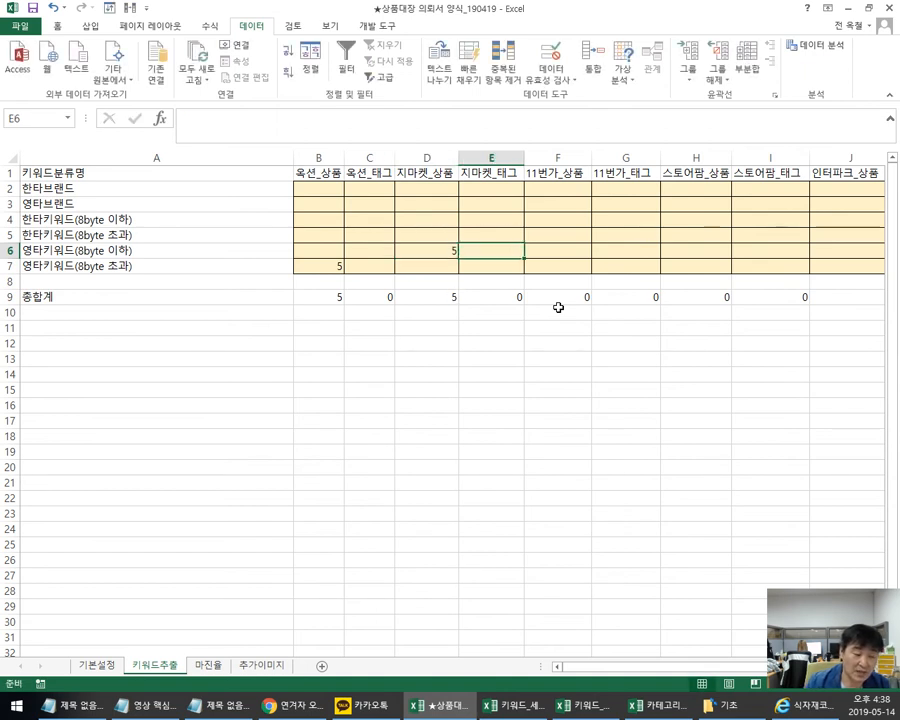
pyautogui.moveTo(323, 262); pyautogui.dragTo(774, 242)
# Step: Switch to the 마진율 sheet and review the 권장마진율 column and the 확정마진율 cells C2:C30
pyautogui.click(210, 665)
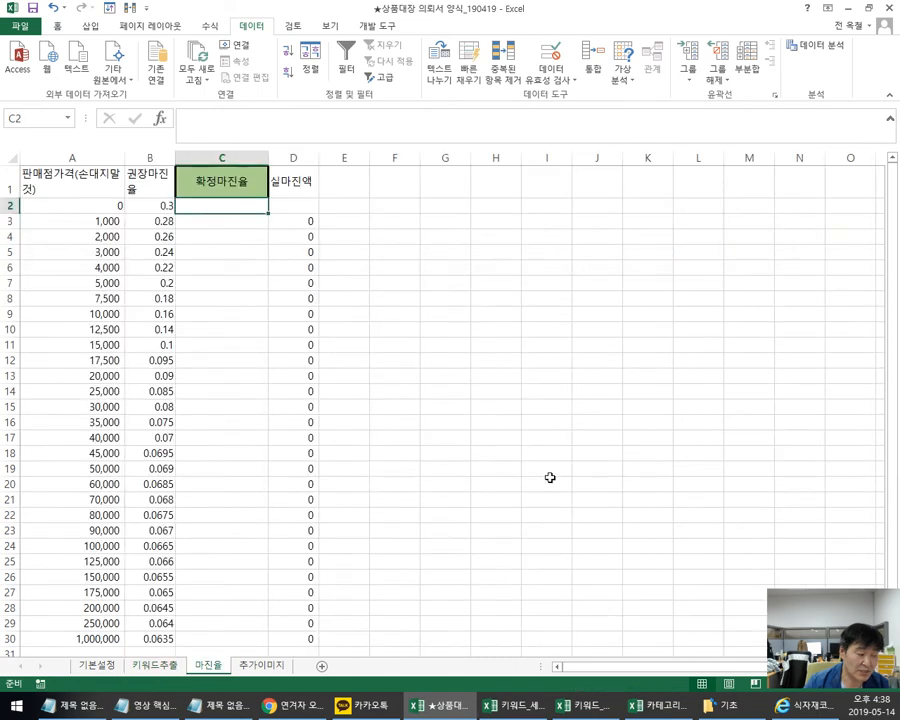
pyautogui.doubleClick(210, 206)
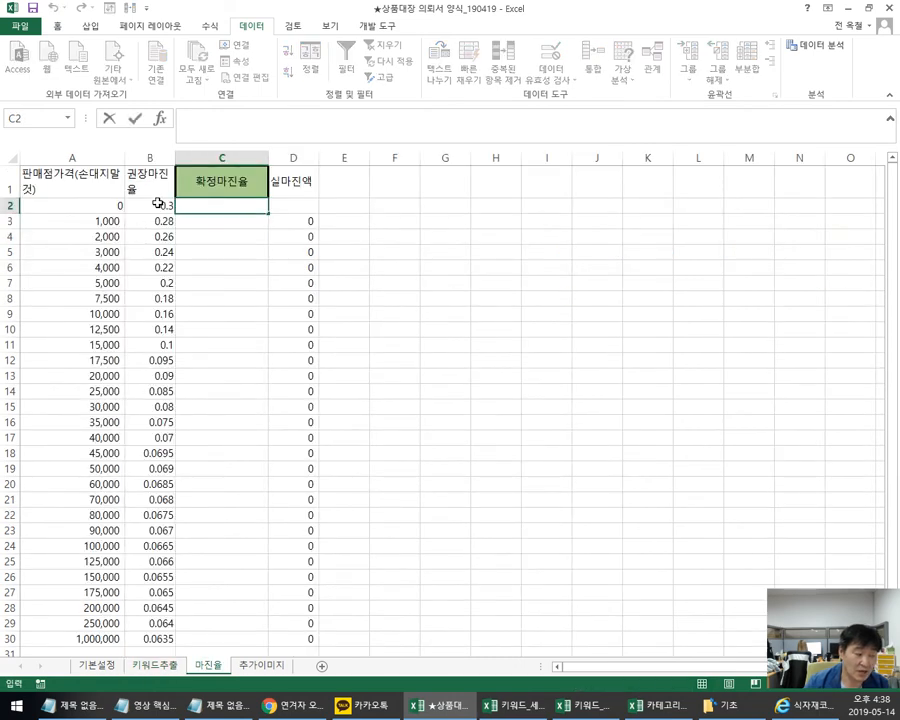
pyautogui.click(130, 204)
pyautogui.moveTo(217, 205); pyautogui.dragTo(222, 636)
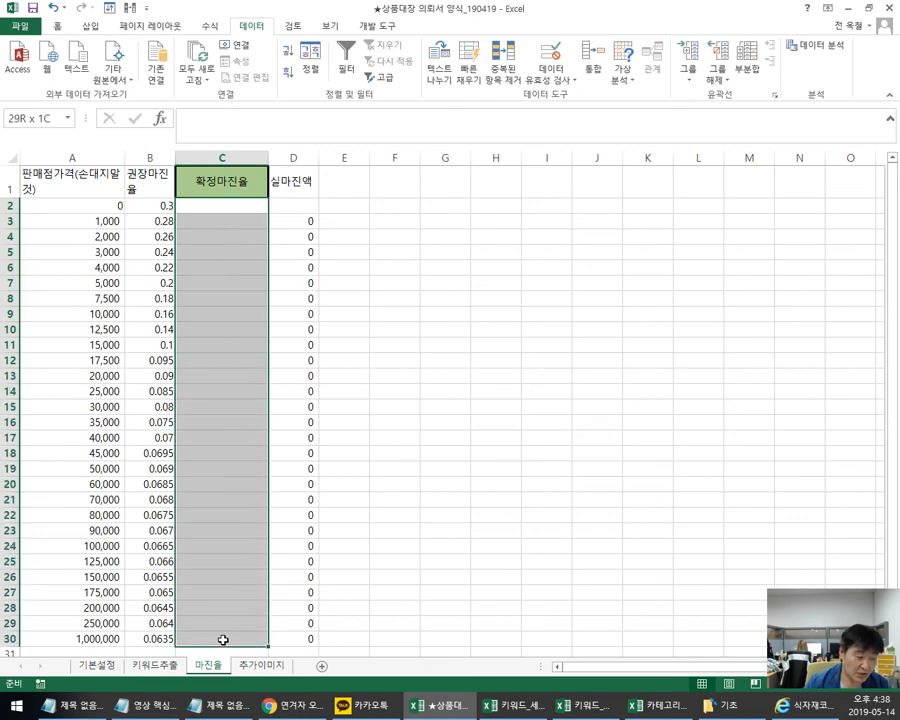
# Step: Switch to the 추가이미지 sheet and go over the 하단이미지2 HTML and the review image cells B5:B9
pyautogui.click(256, 665)
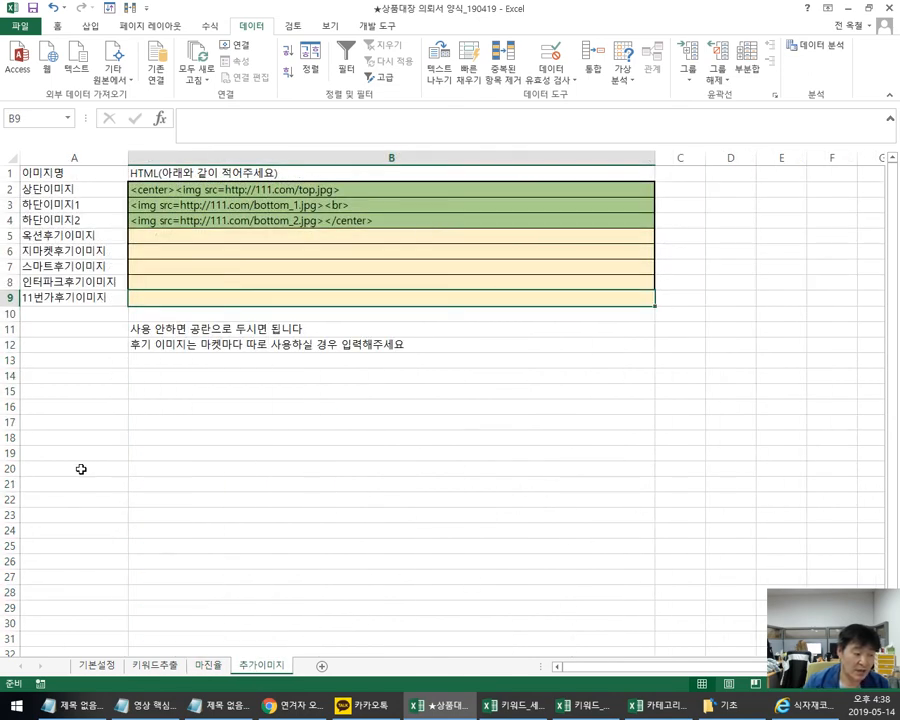
pyautogui.click(233, 239)
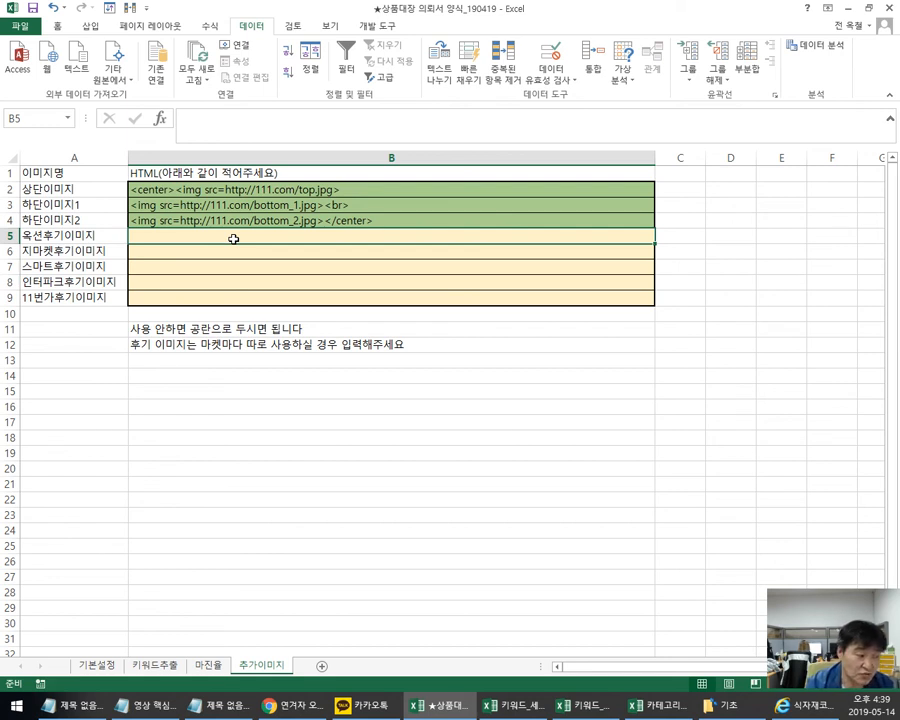
pyautogui.click(147, 217)
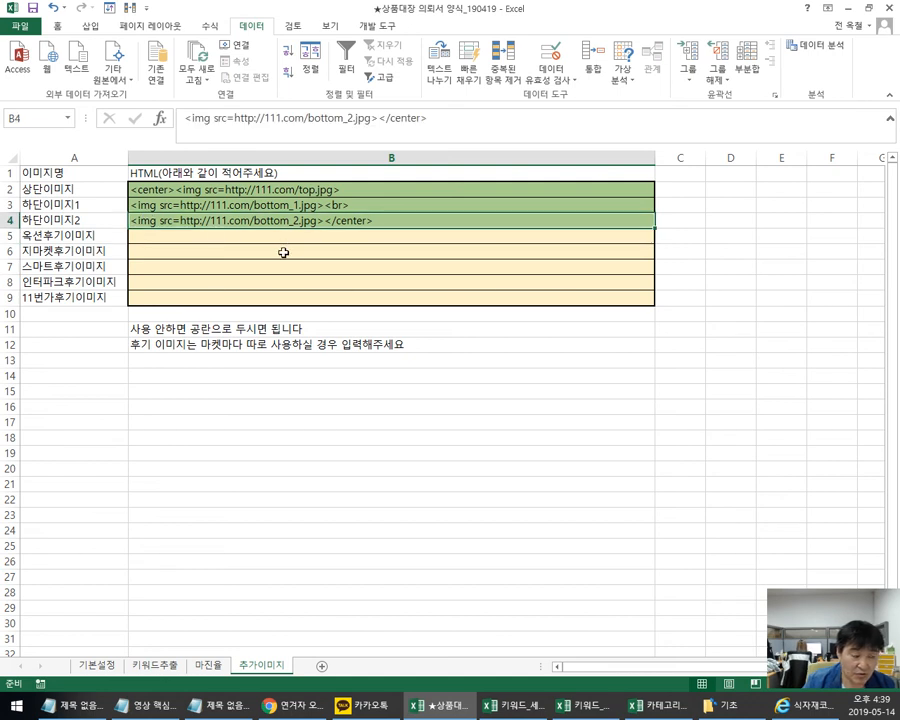
pyautogui.click(235, 236)
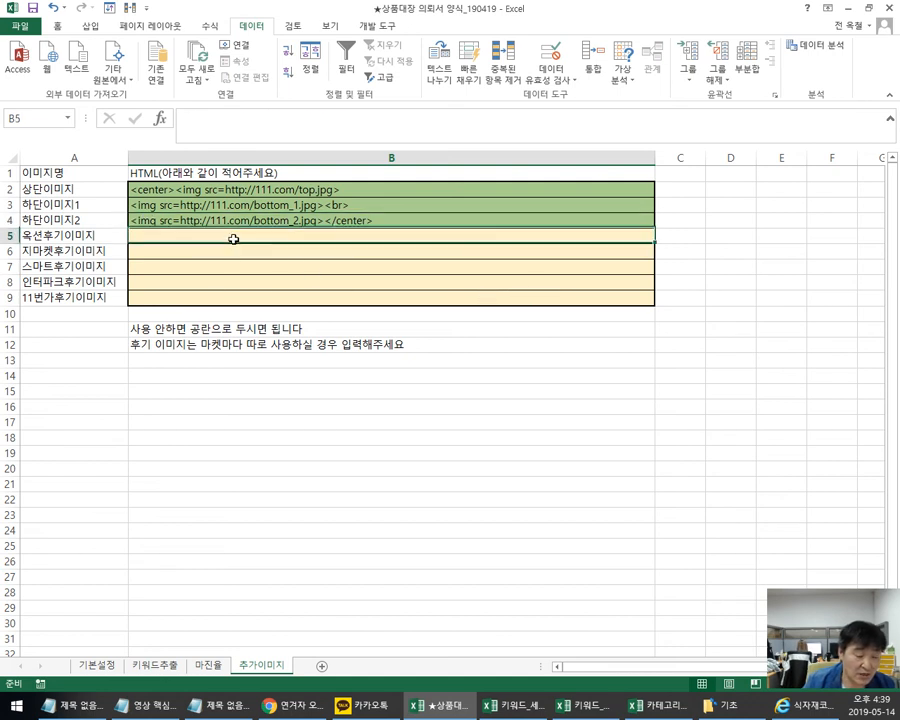
pyautogui.moveTo(372, 237); pyautogui.dragTo(381, 296)
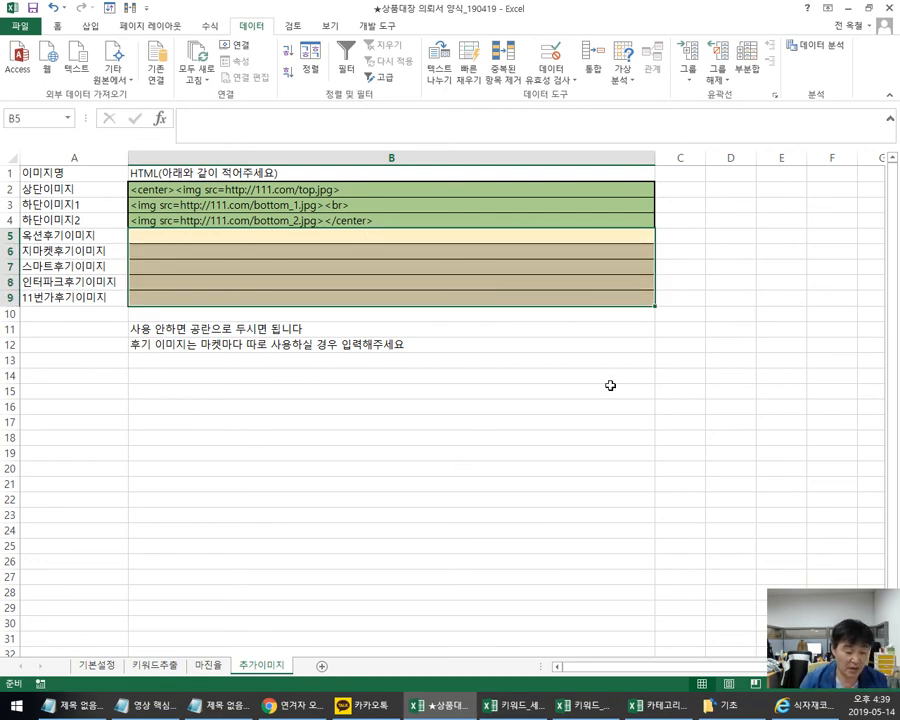
# Step: Switch to File Explorer, go to the 의뢰서 folder, and look over the 맞춤형 상품대장의뢰 서약서_190419 text file, closing it when done
pyautogui.click(734, 713)
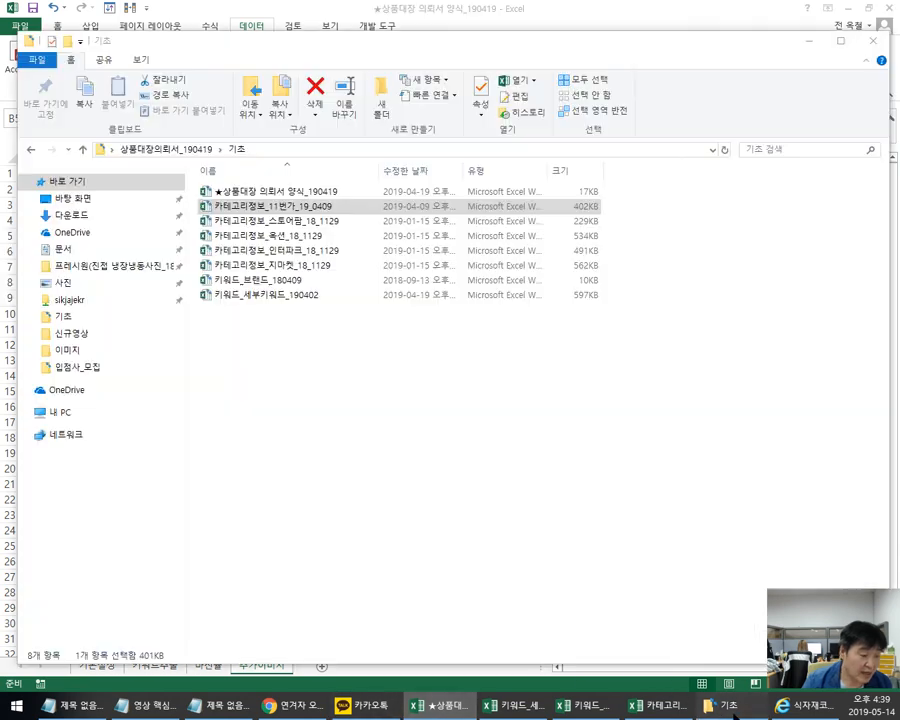
pyautogui.click(83, 149)
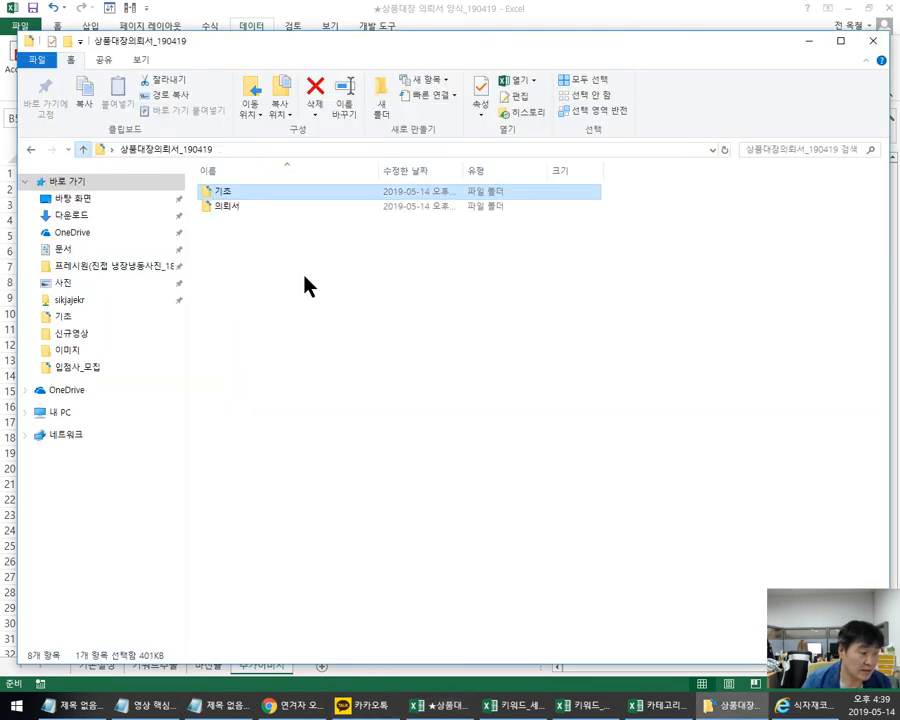
pyautogui.doubleClick(235, 209)
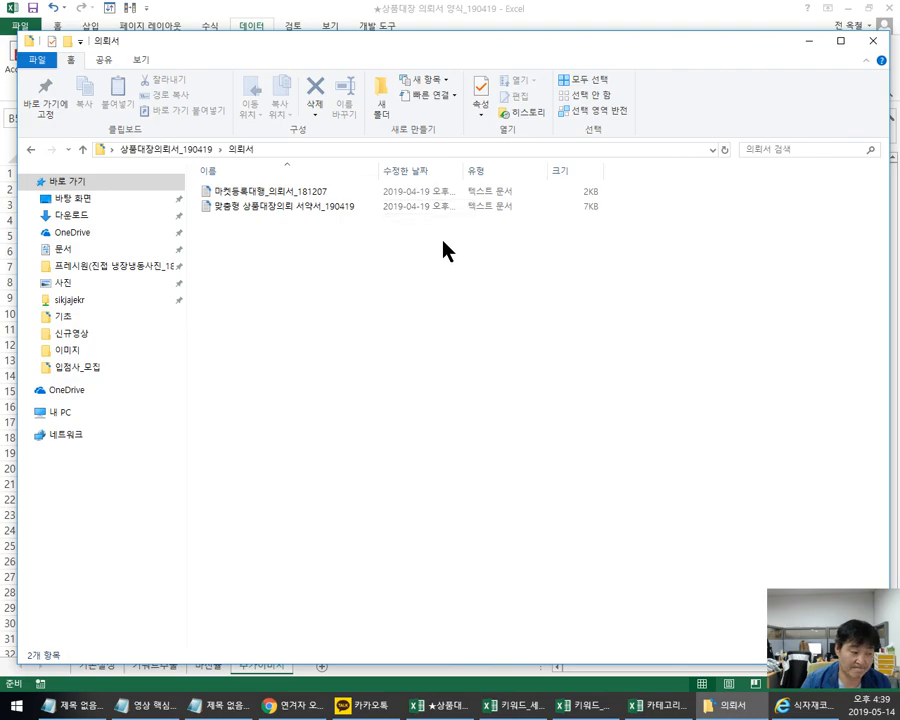
pyautogui.doubleClick(290, 208)
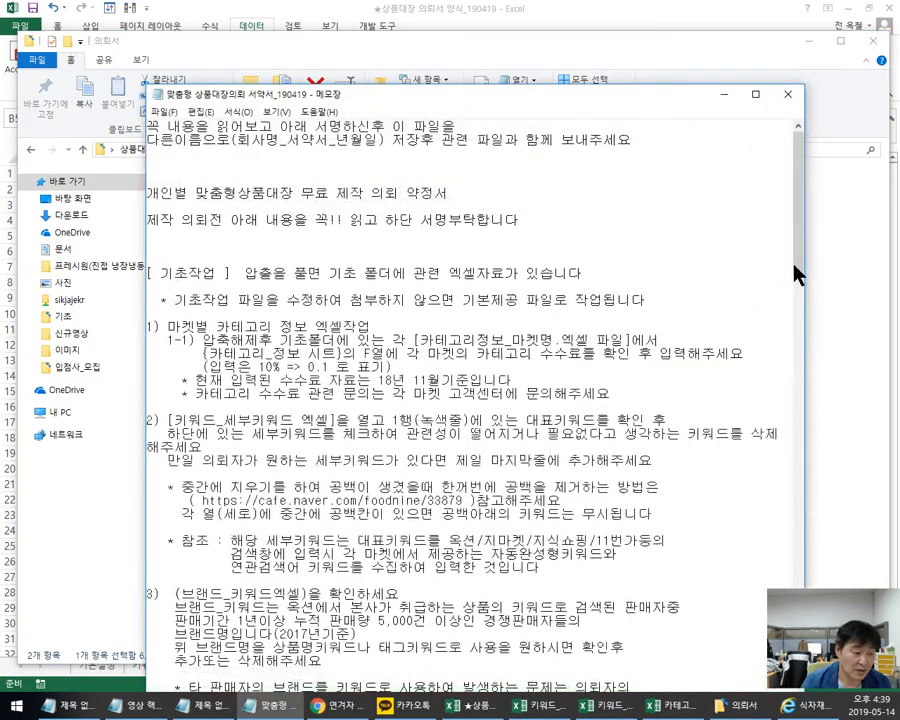
pyautogui.moveTo(798, 169)
pyautogui.mouseDown()
pyautogui.moveTo(799, 570)
pyautogui.moveTo(799, 246)
pyautogui.mouseUp()
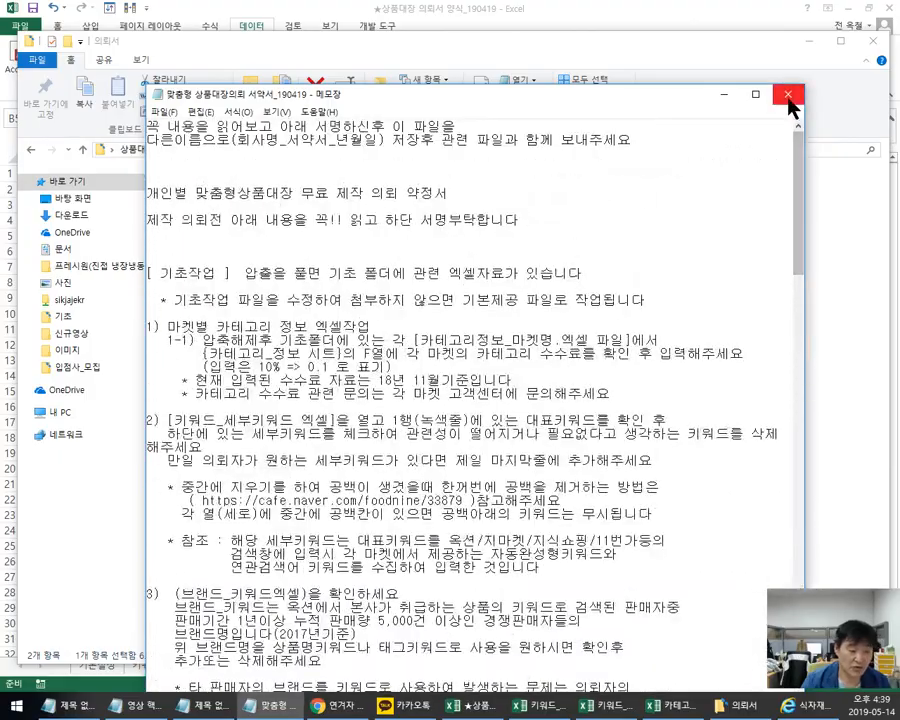
pyautogui.click(788, 94)
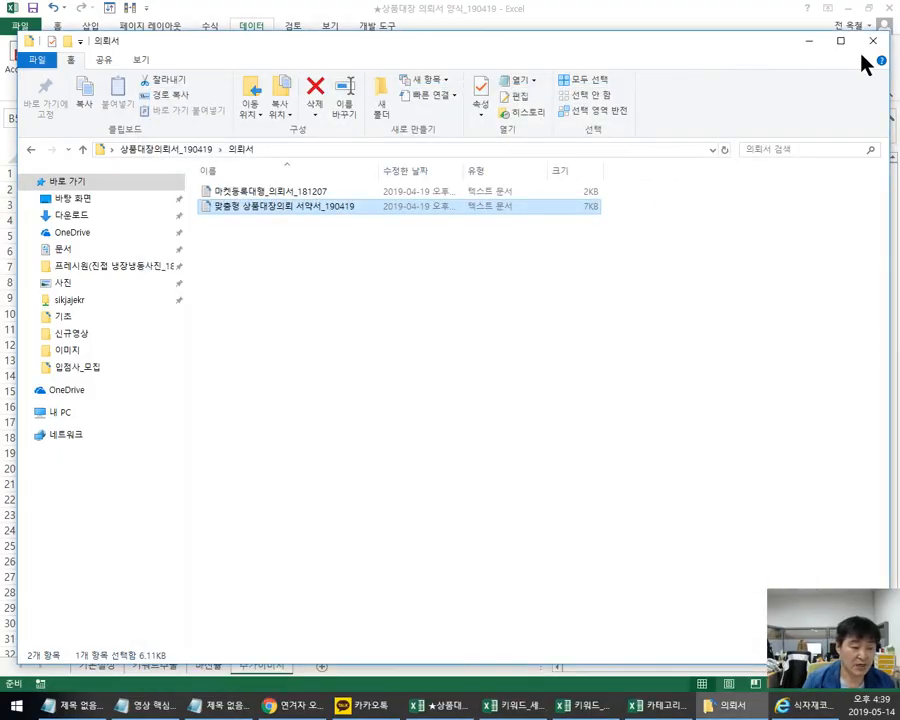